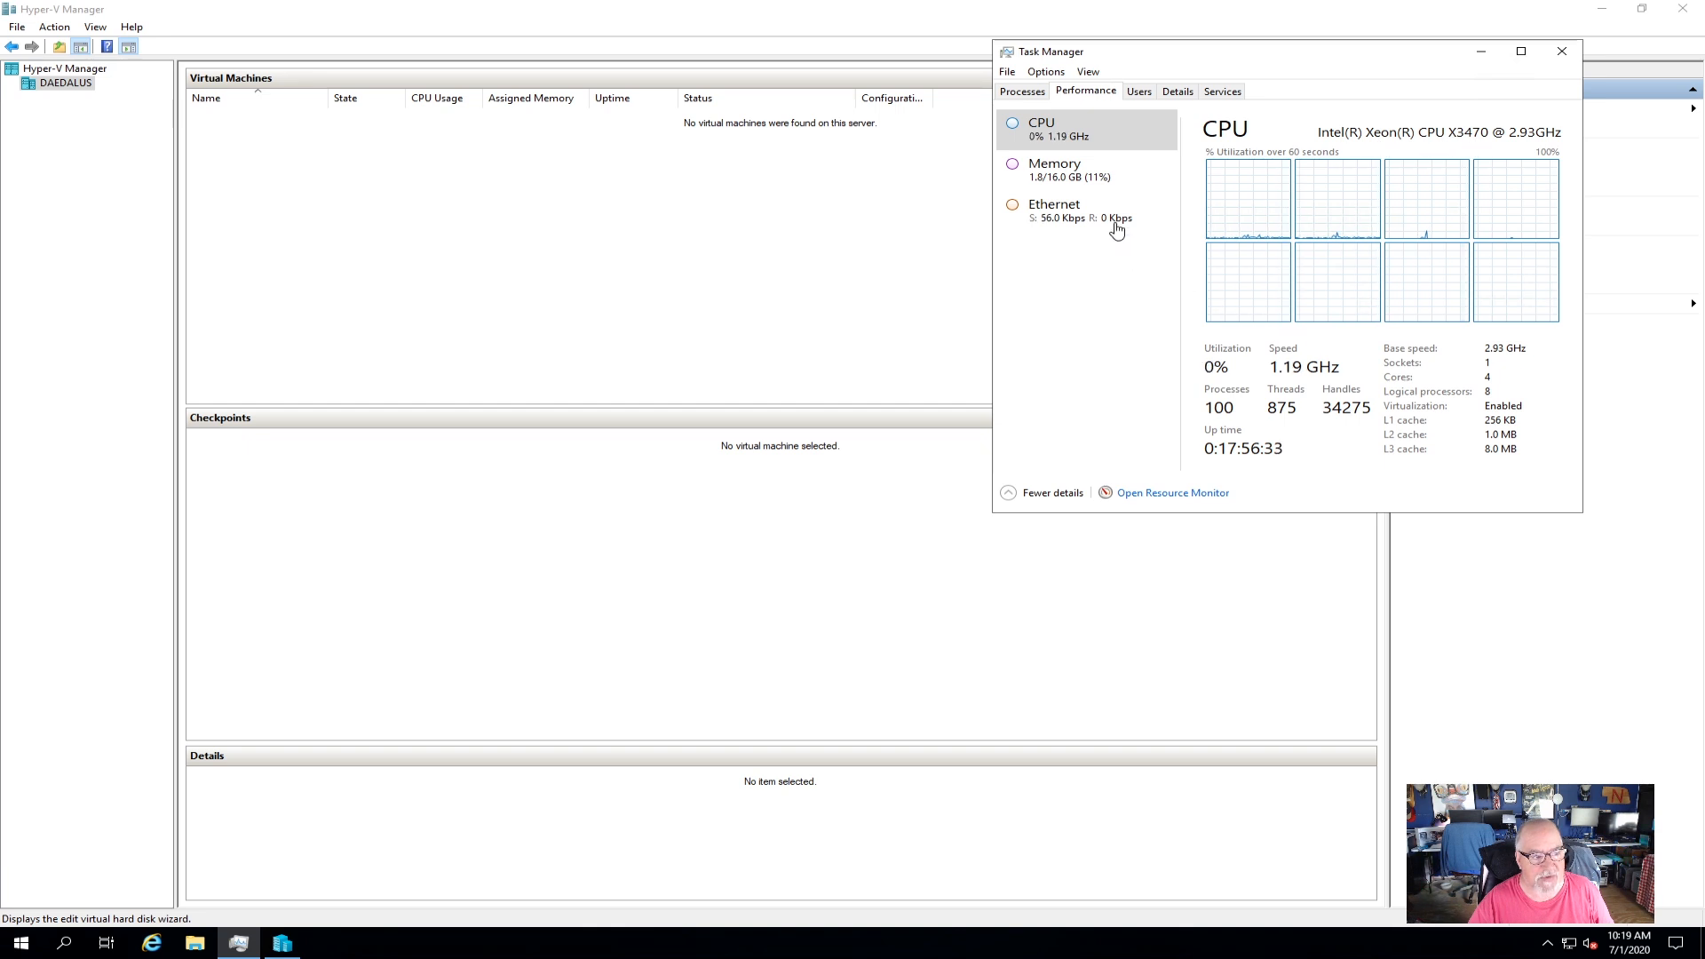
Review memory and CPU usage in Task Manager, then bring the DAEDALUS Hyper-V console forward.
click(1076, 176)
click(1064, 135)
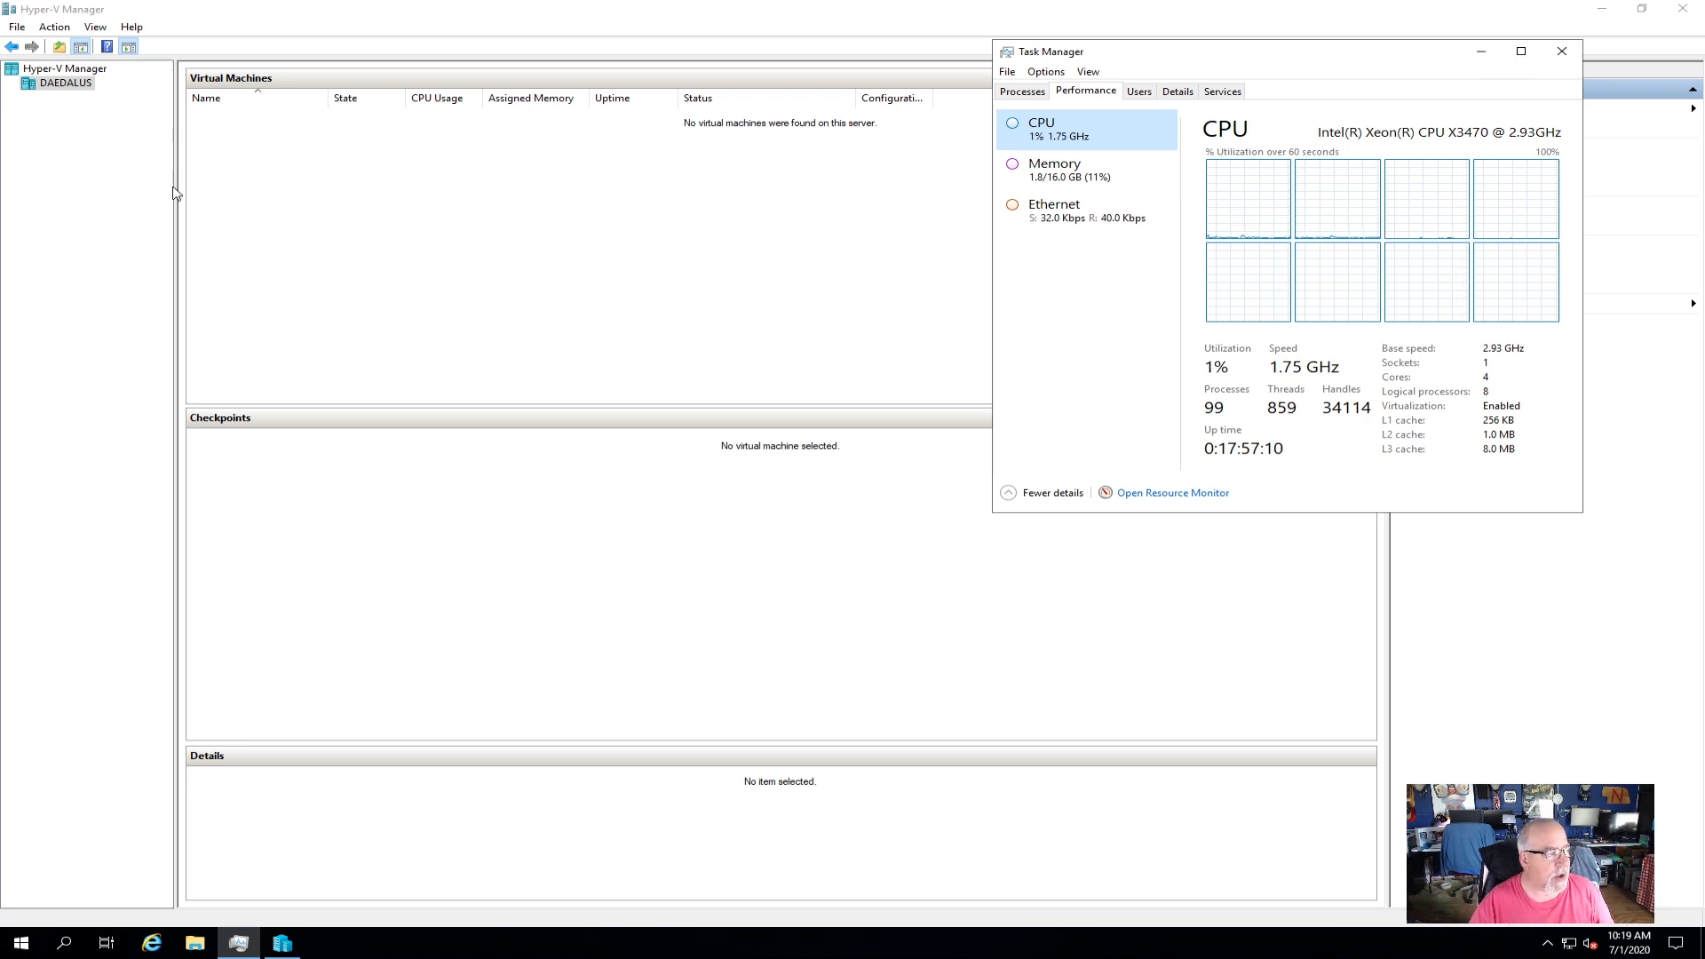
click(50, 83)
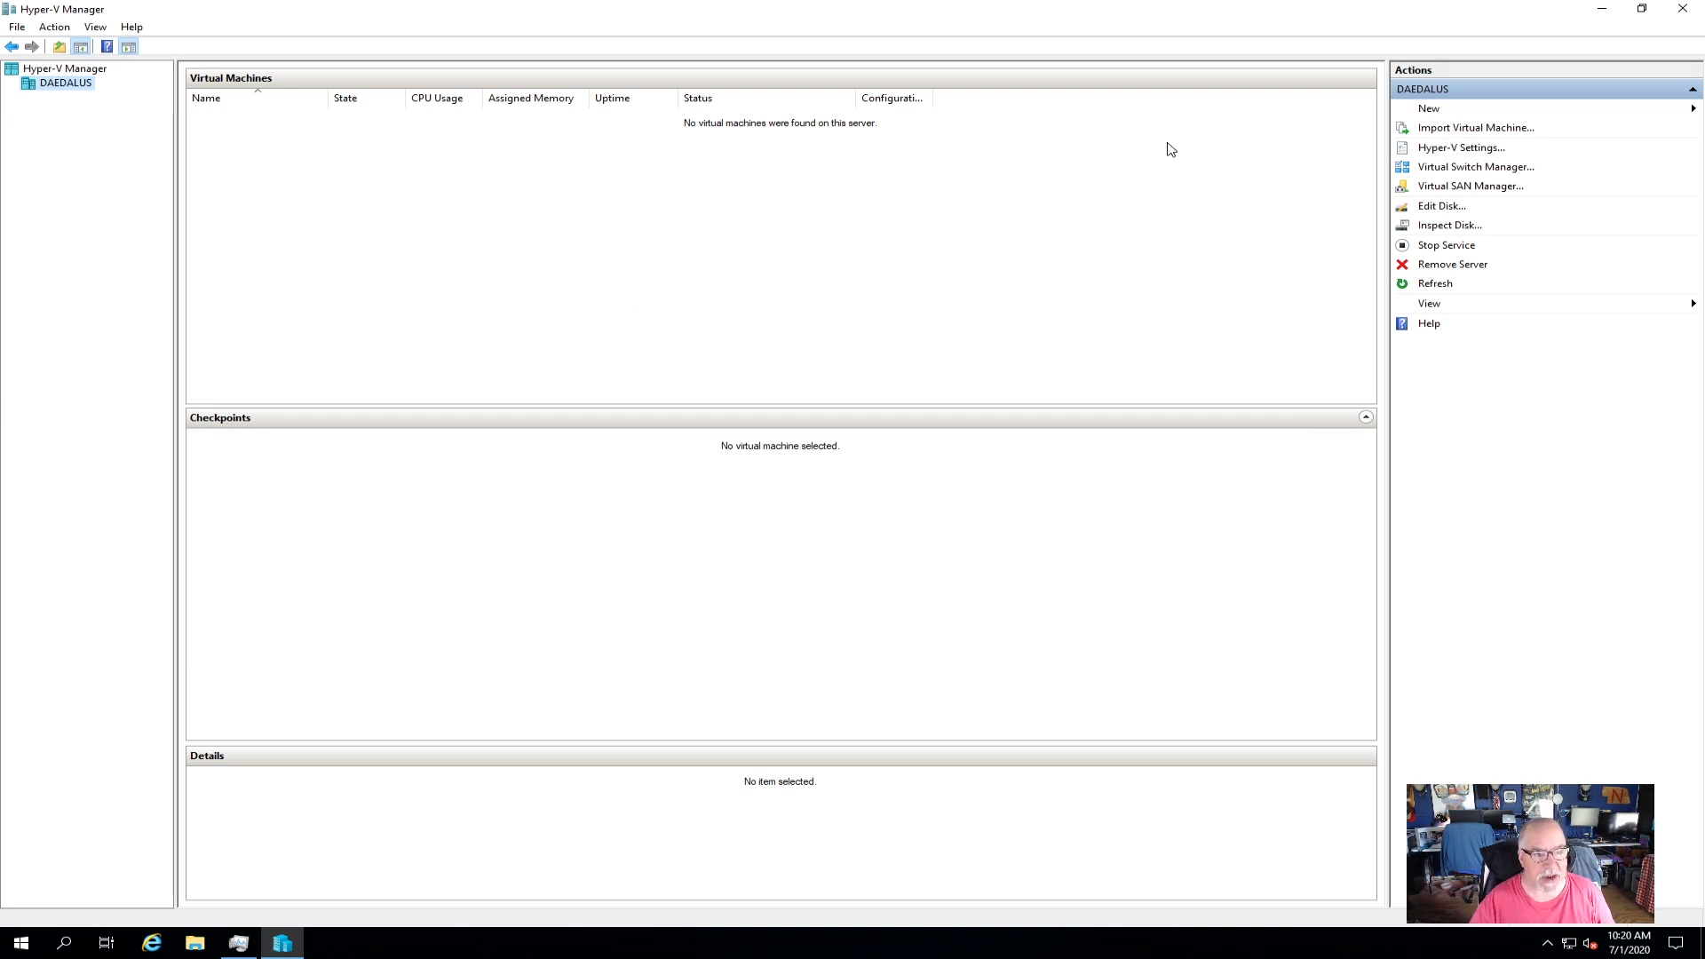
Start an import and select C:\exports\Server 2019-Sysprep as the folder to import from.
click(1467, 130)
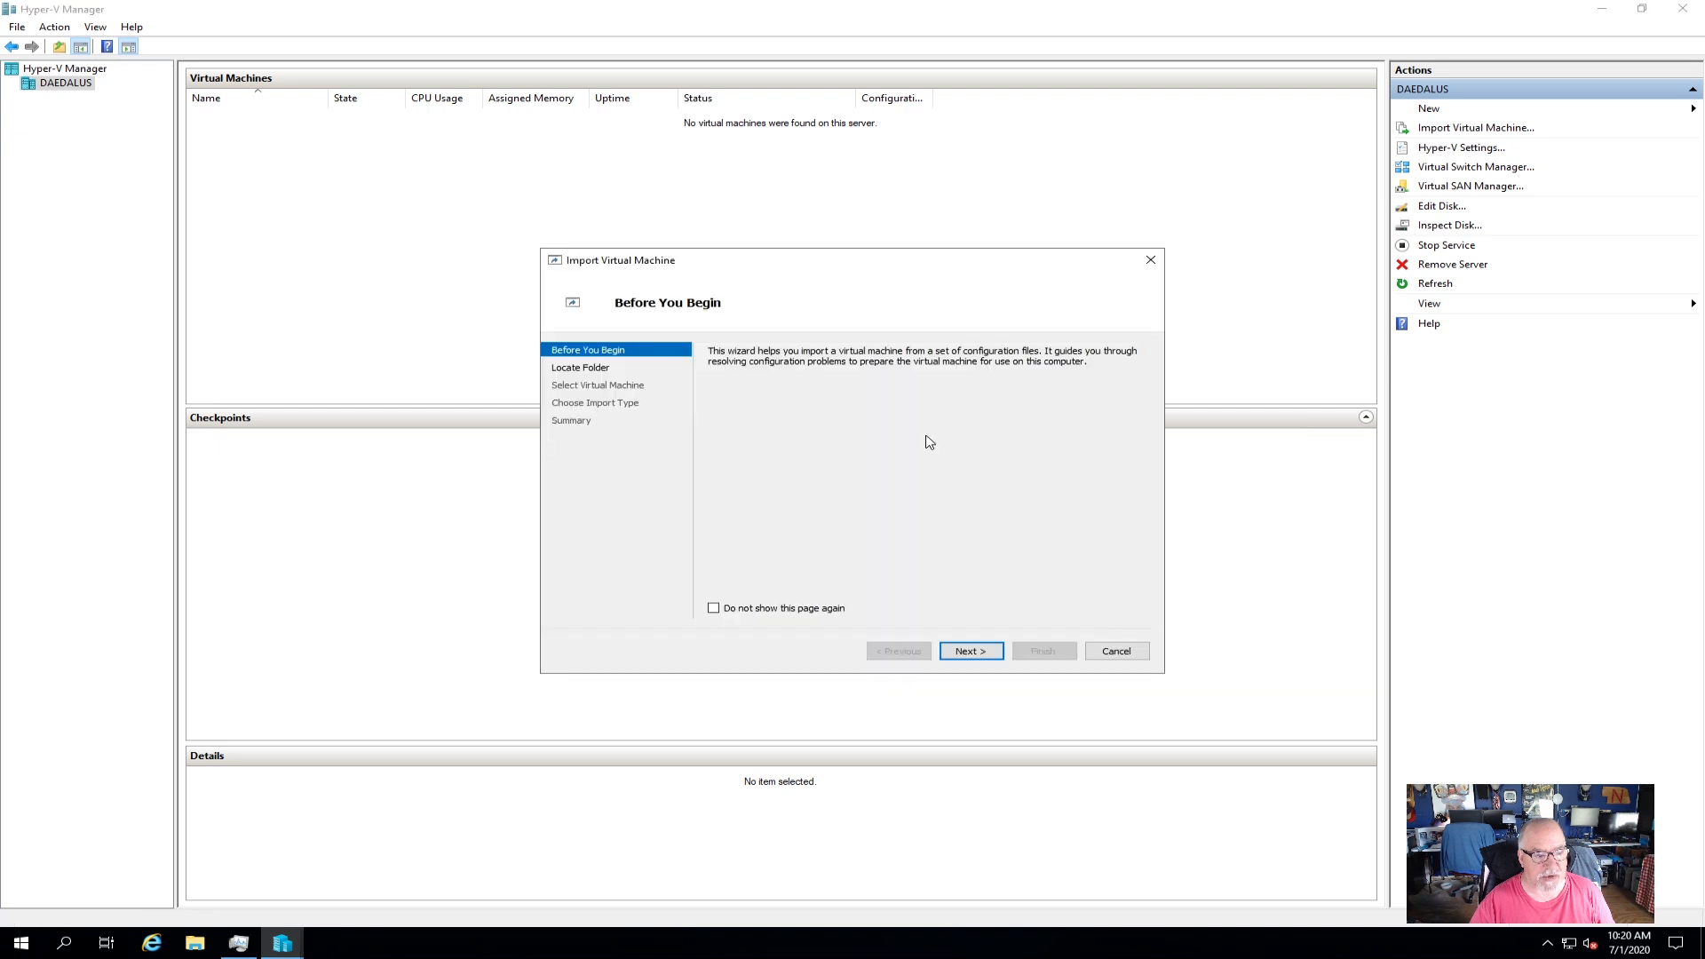
click(968, 651)
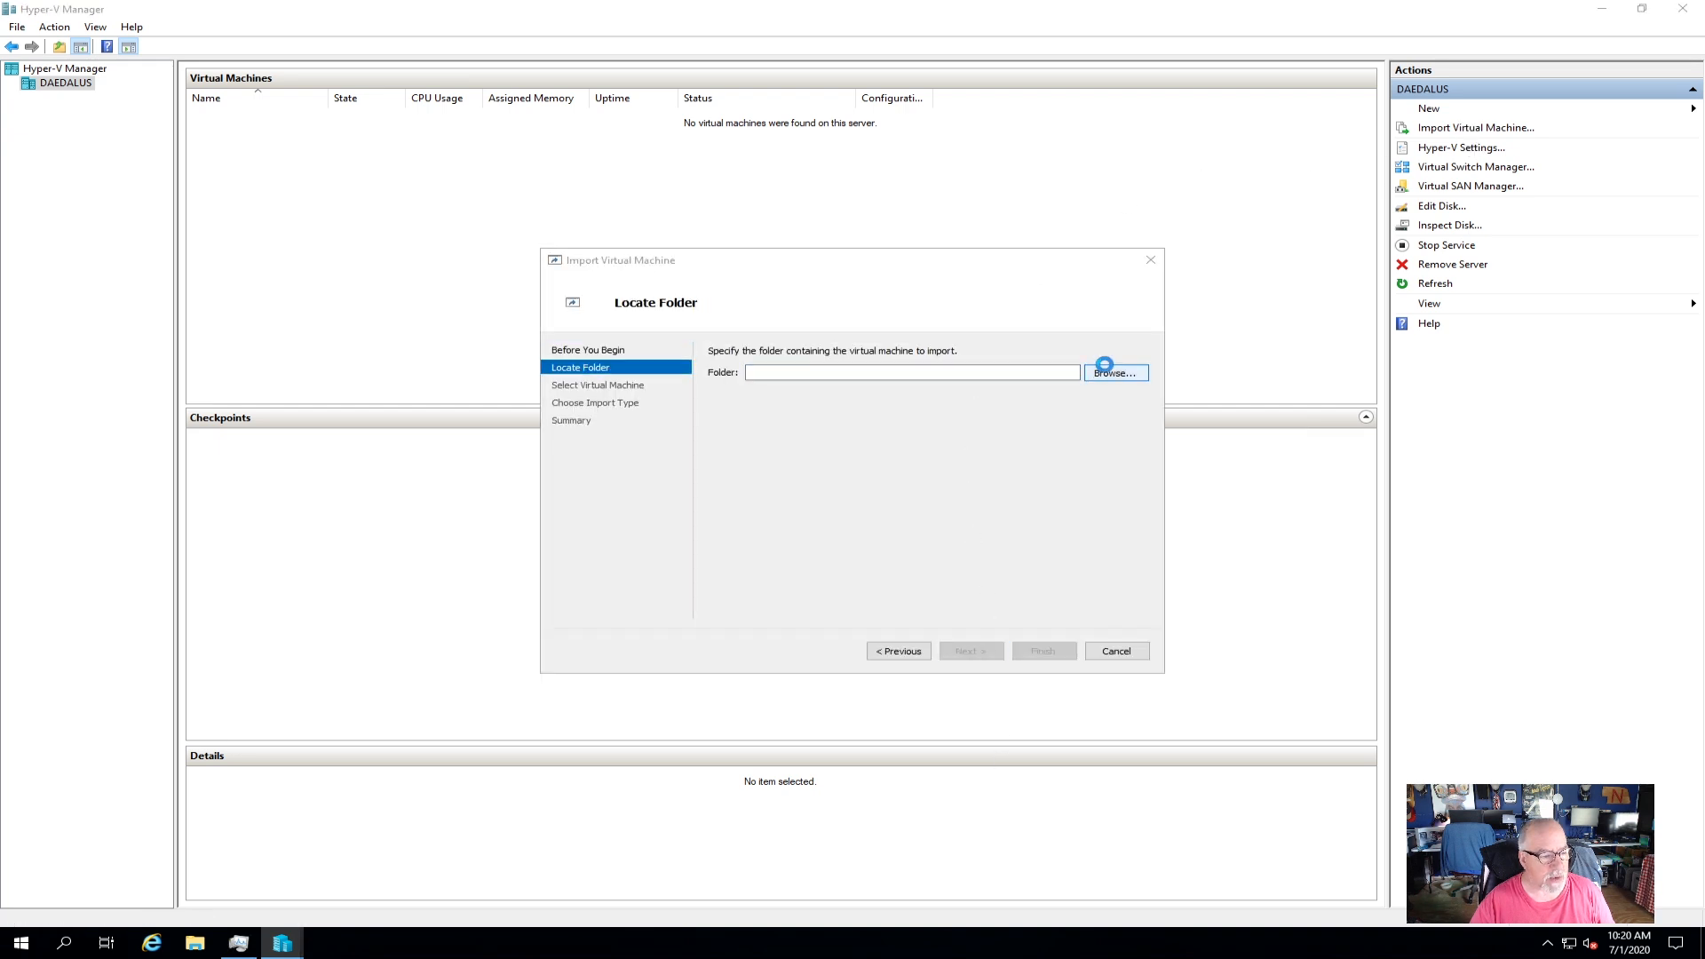
click(1105, 372)
double_click(822, 561)
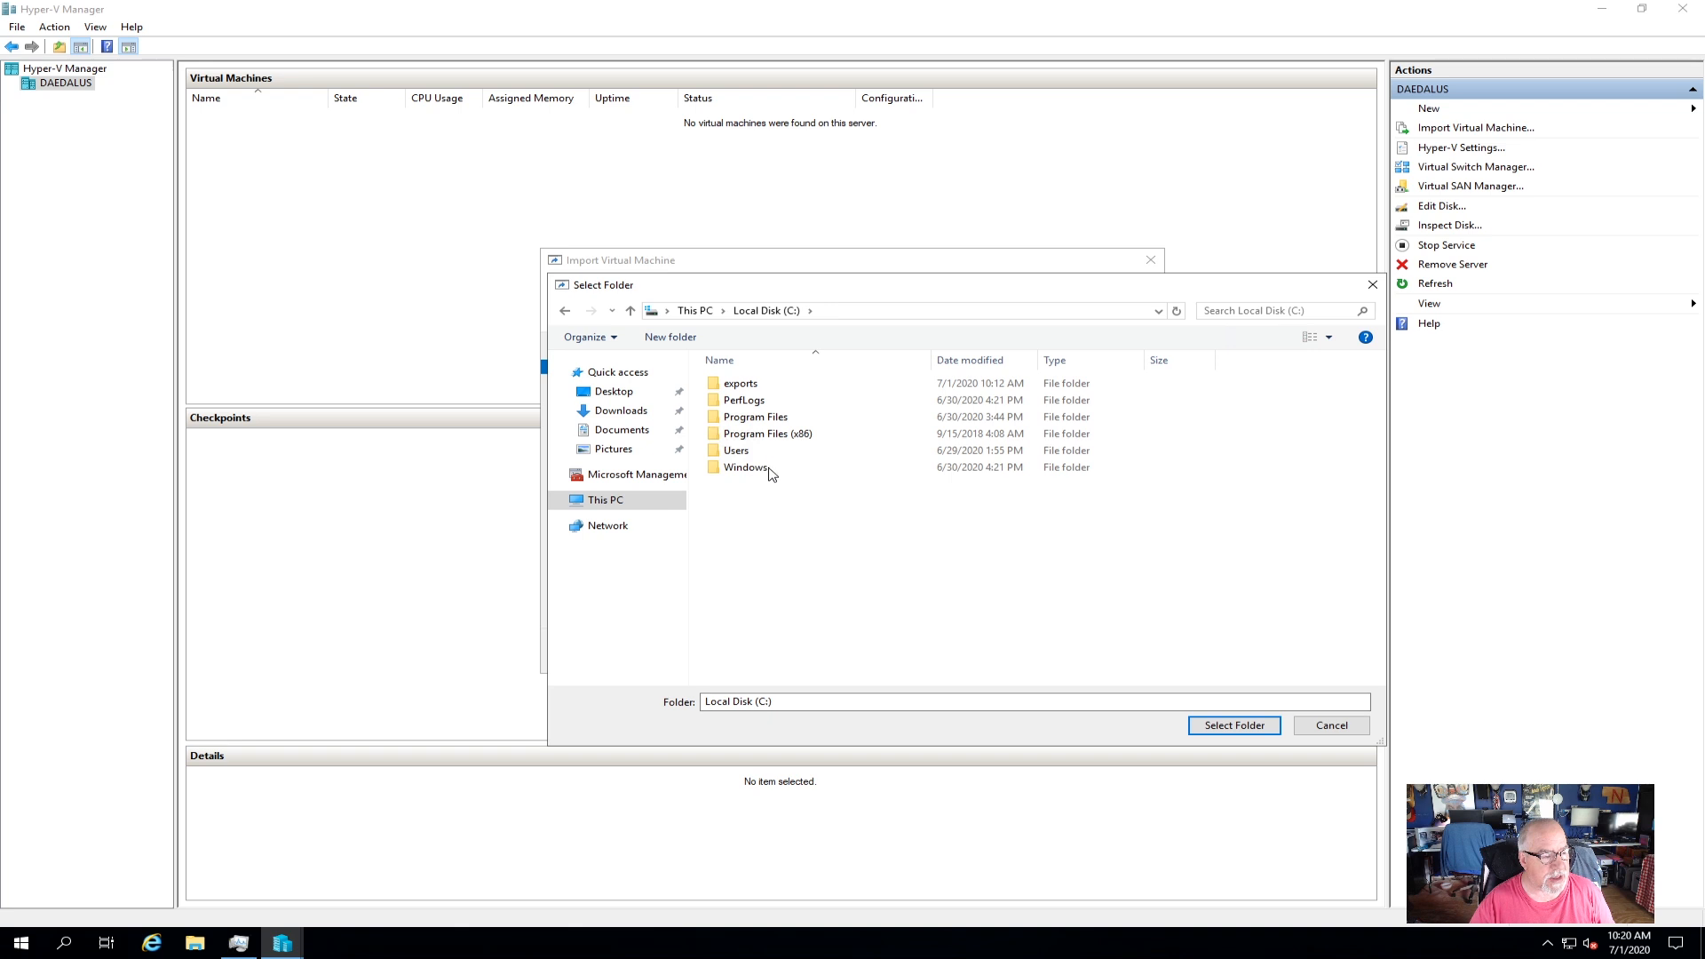
double_click(762, 387)
click(789, 401)
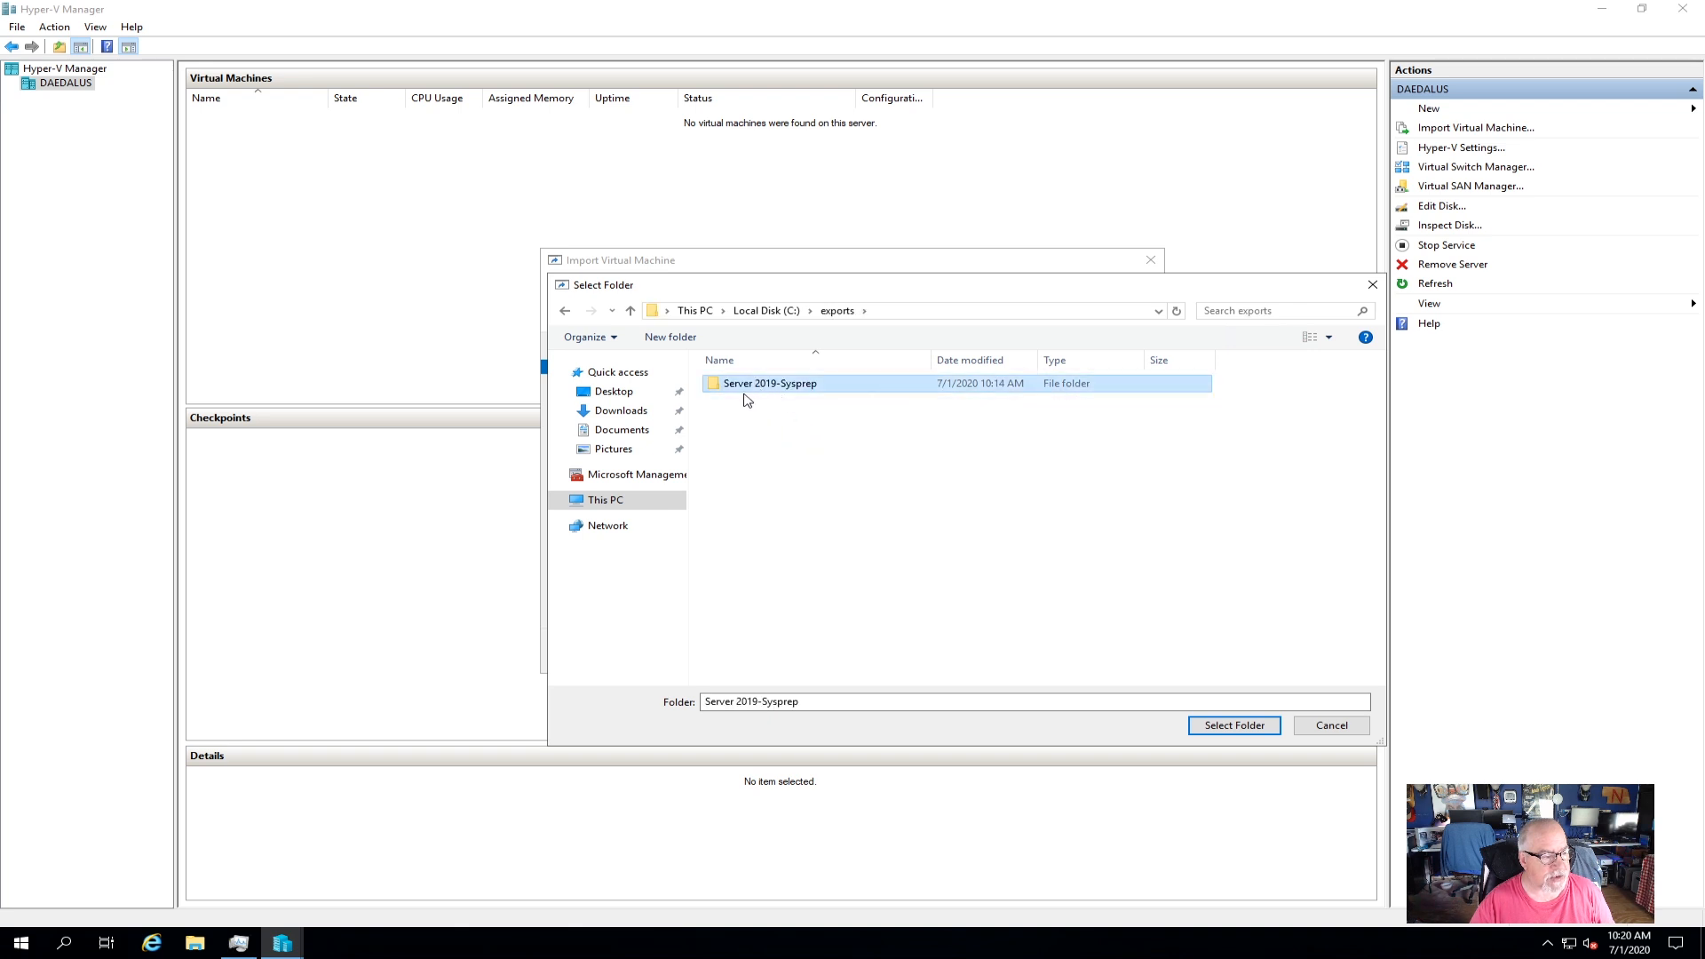
click(1234, 725)
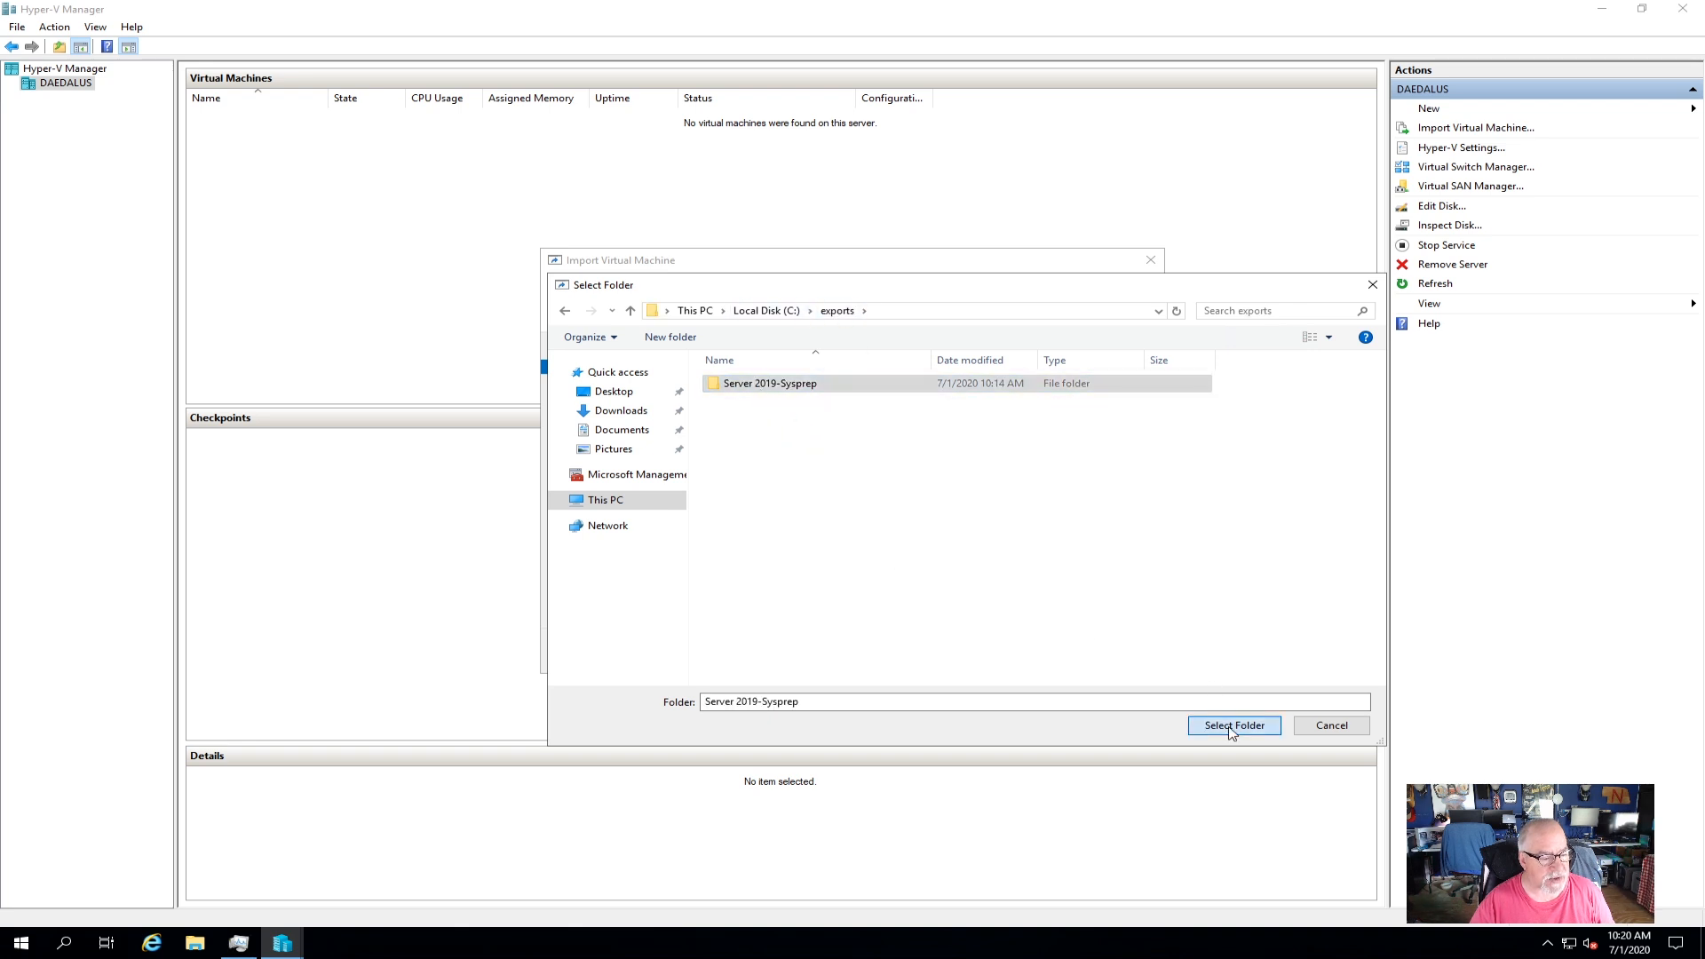
click(970, 653)
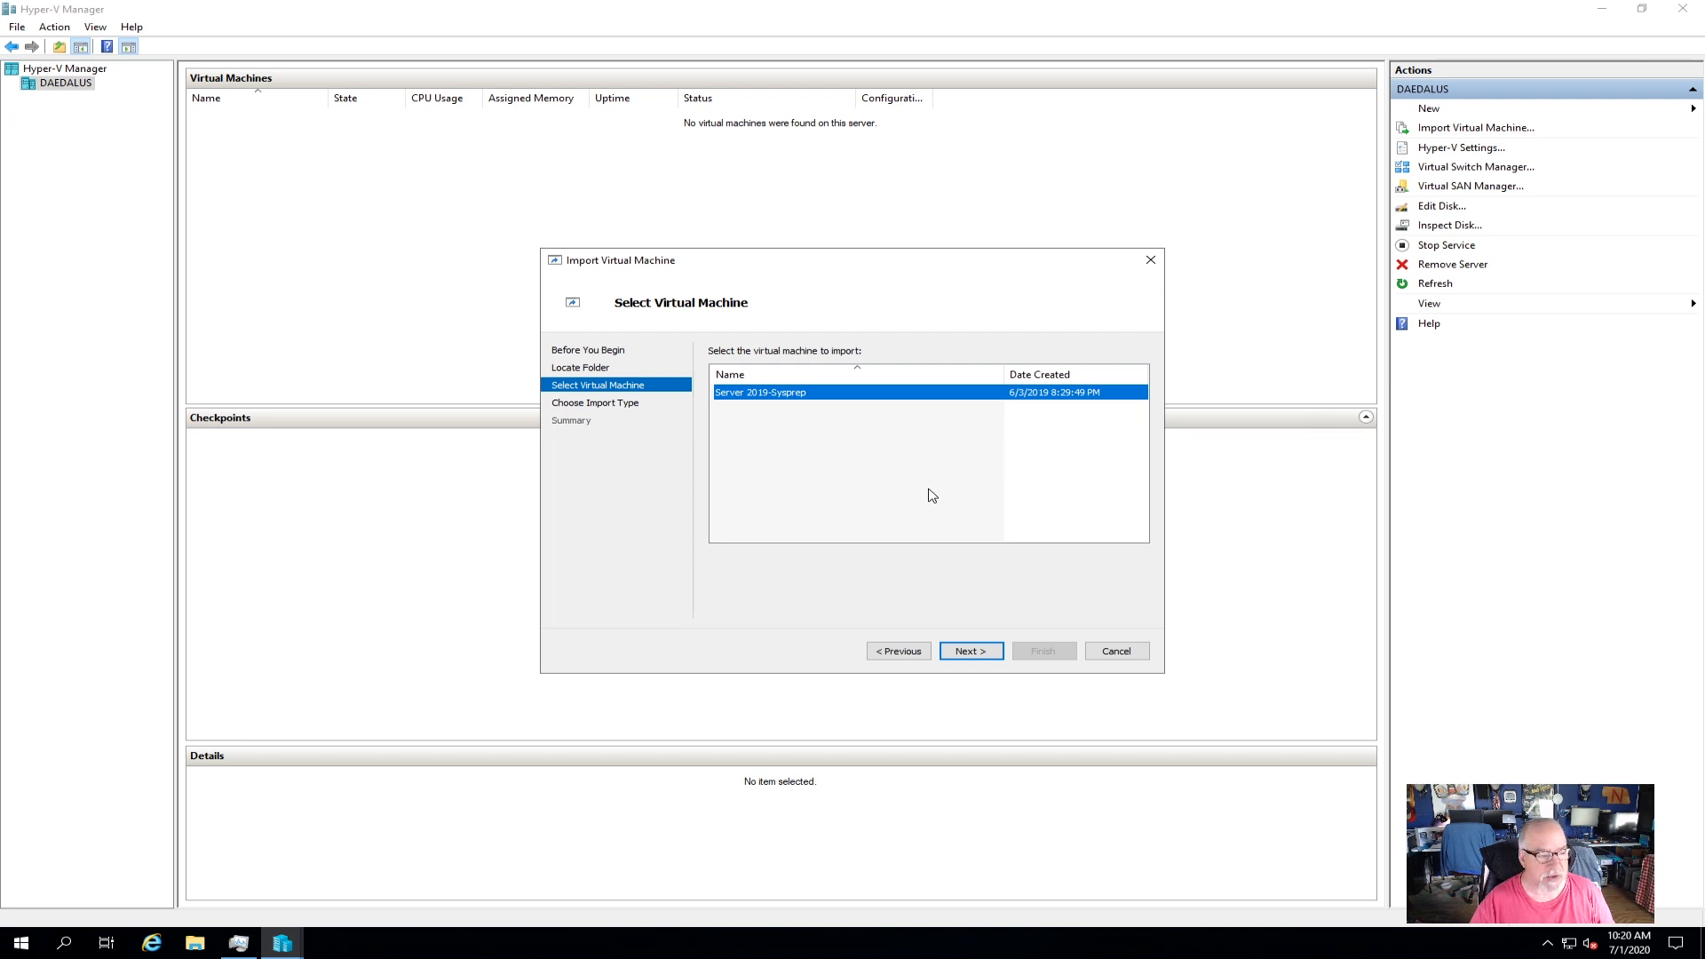
Import it as a copy with a new ID, keep default folders, connect to GB1-1-virt.
click(977, 653)
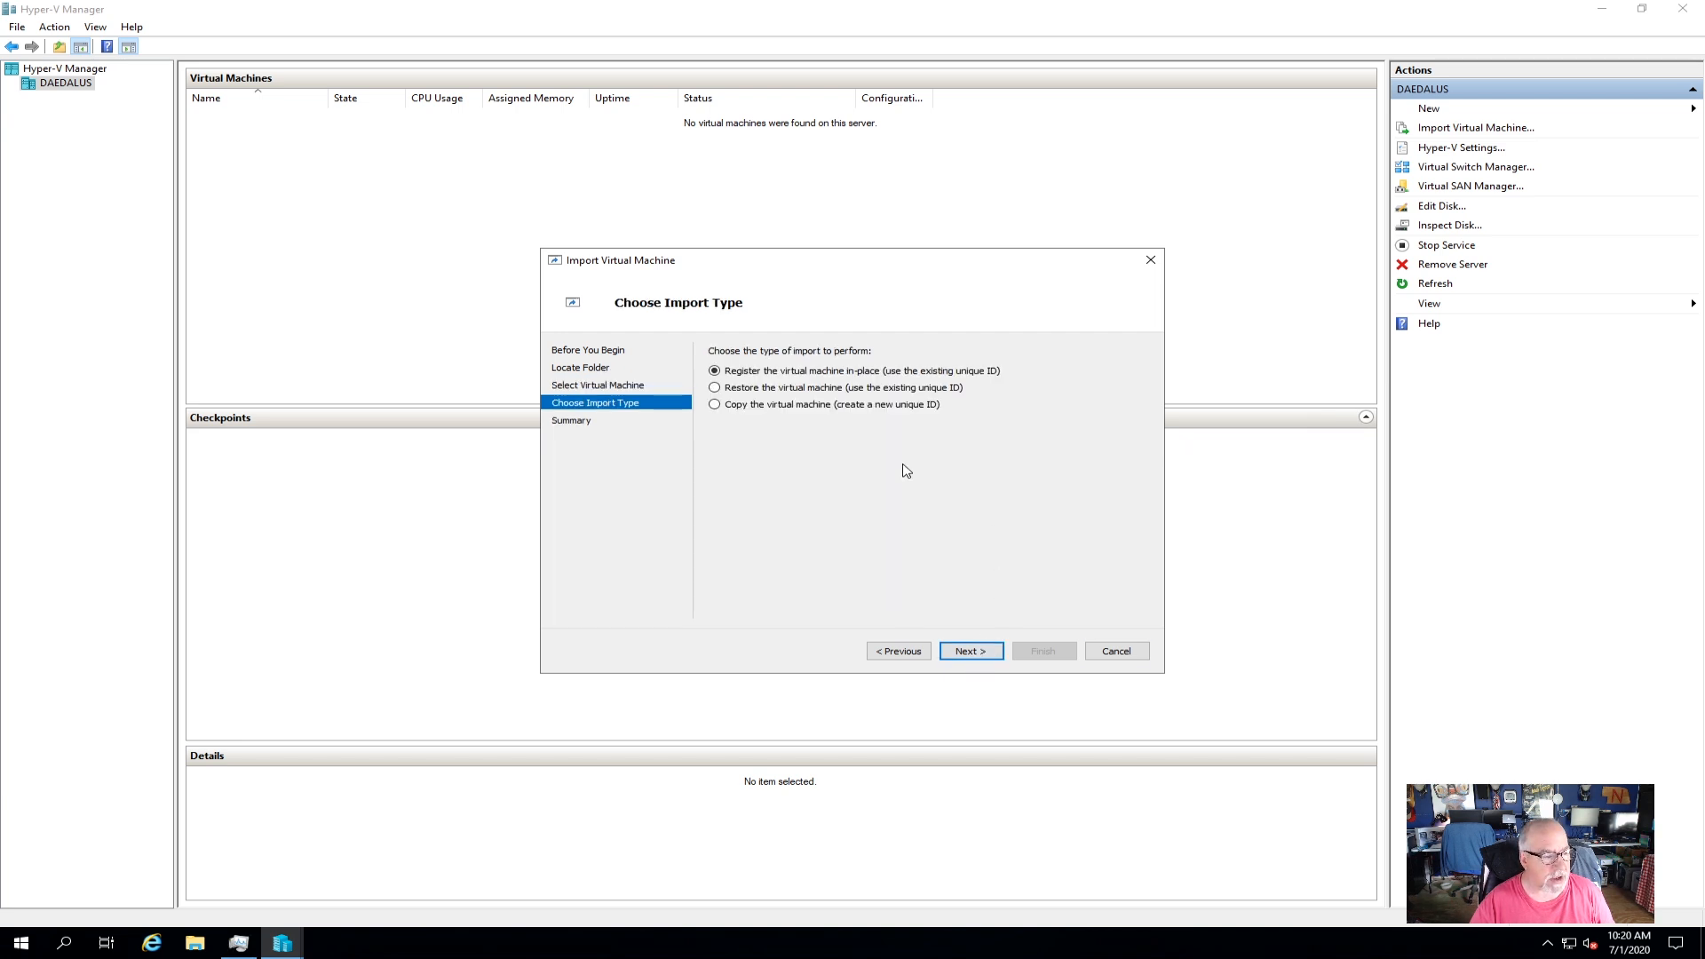
click(725, 408)
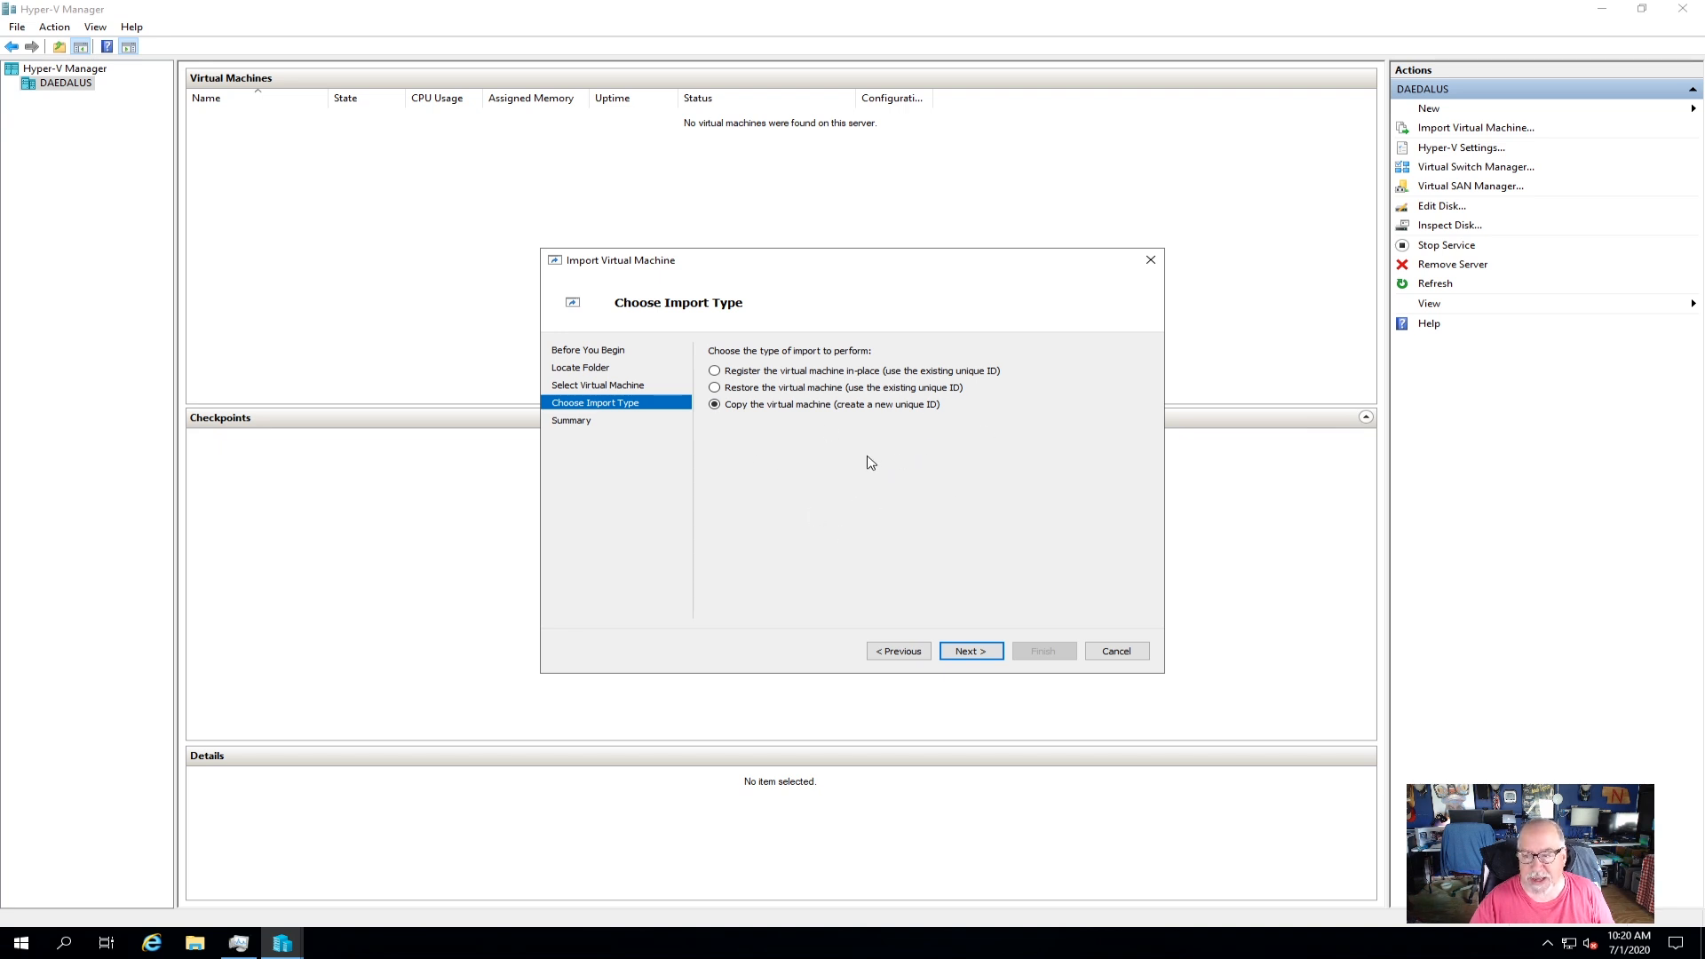
click(973, 653)
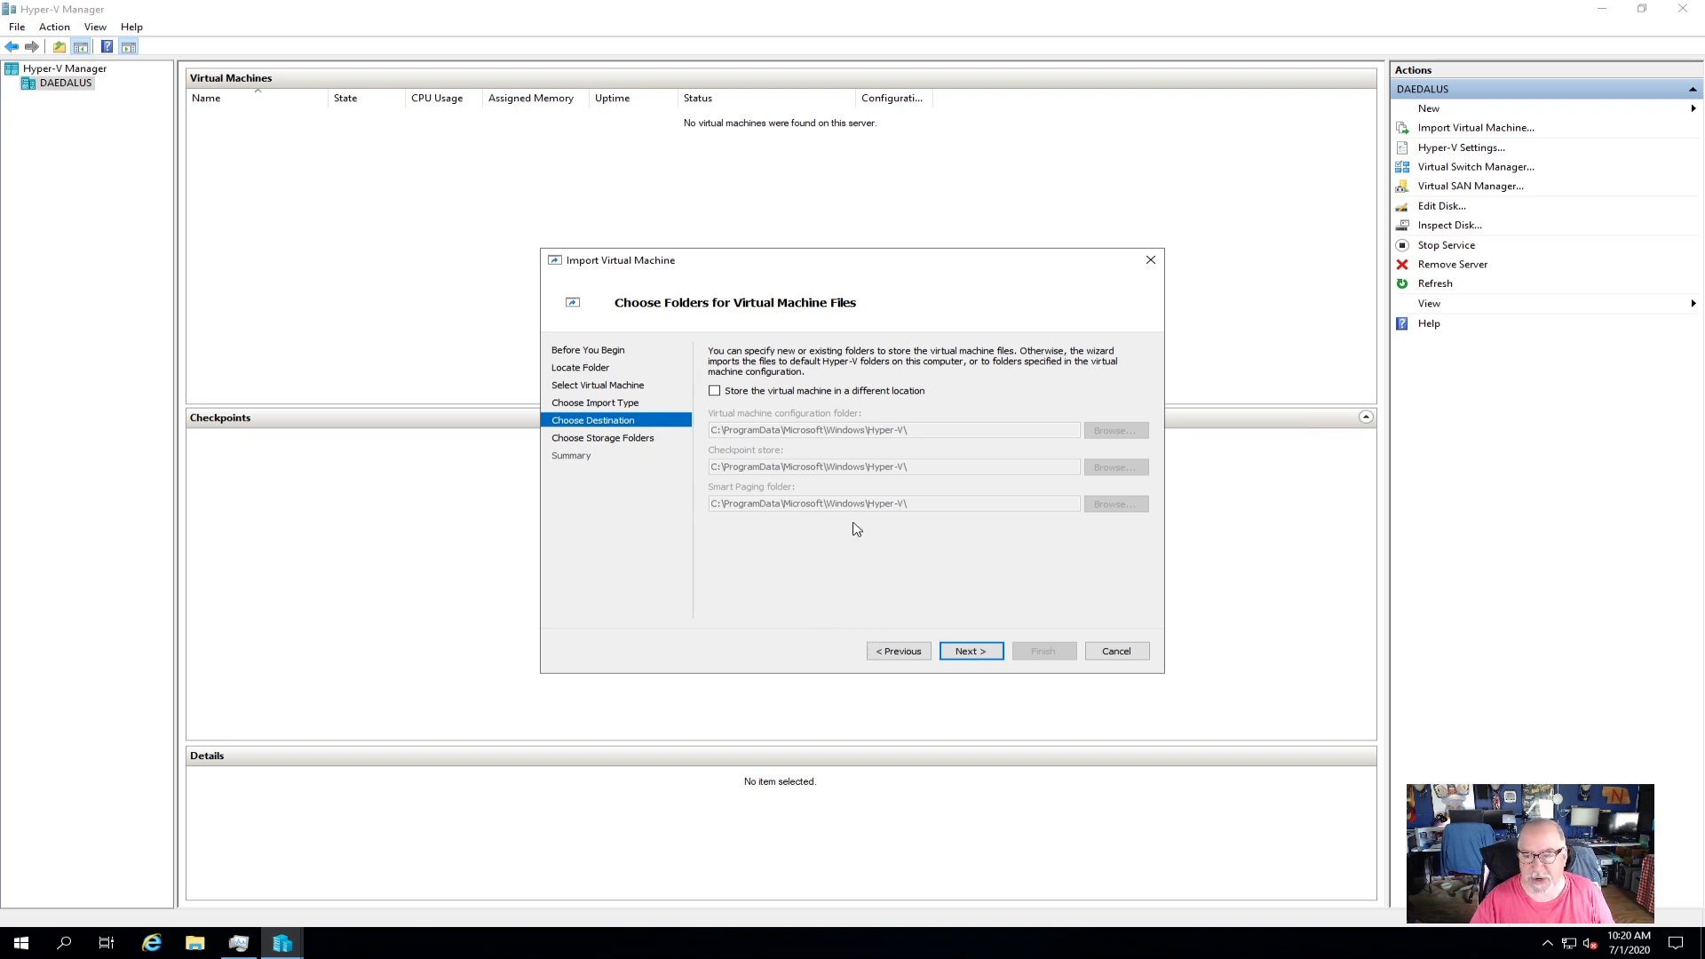
click(972, 651)
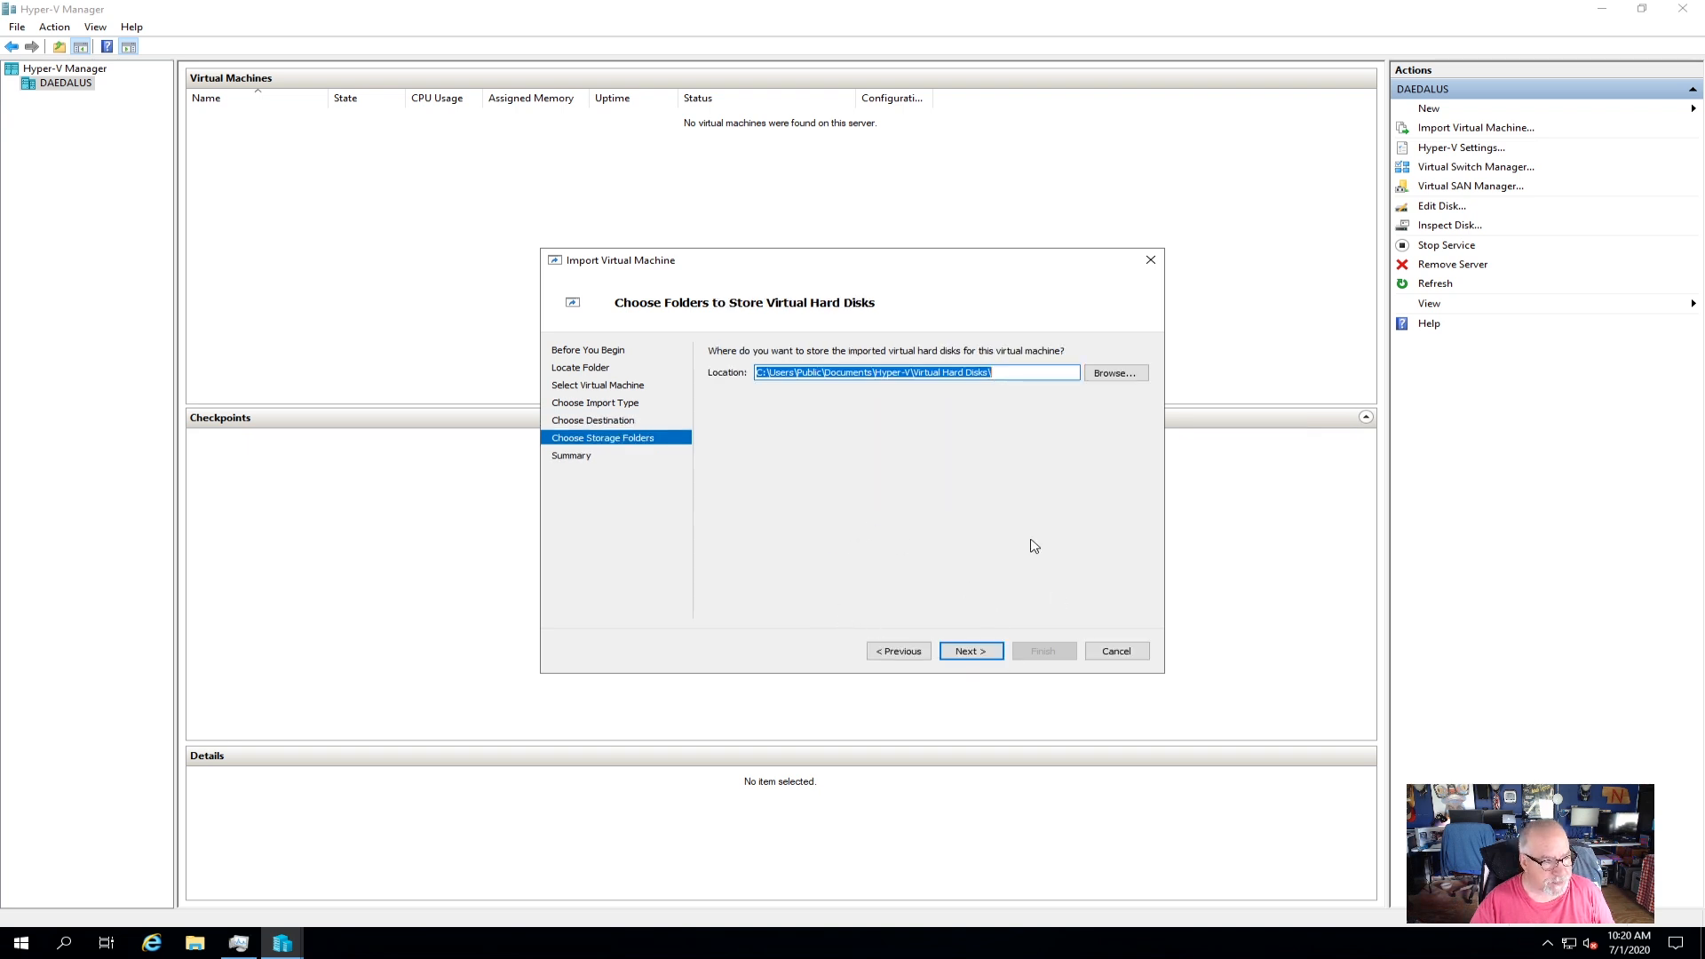
click(971, 653)
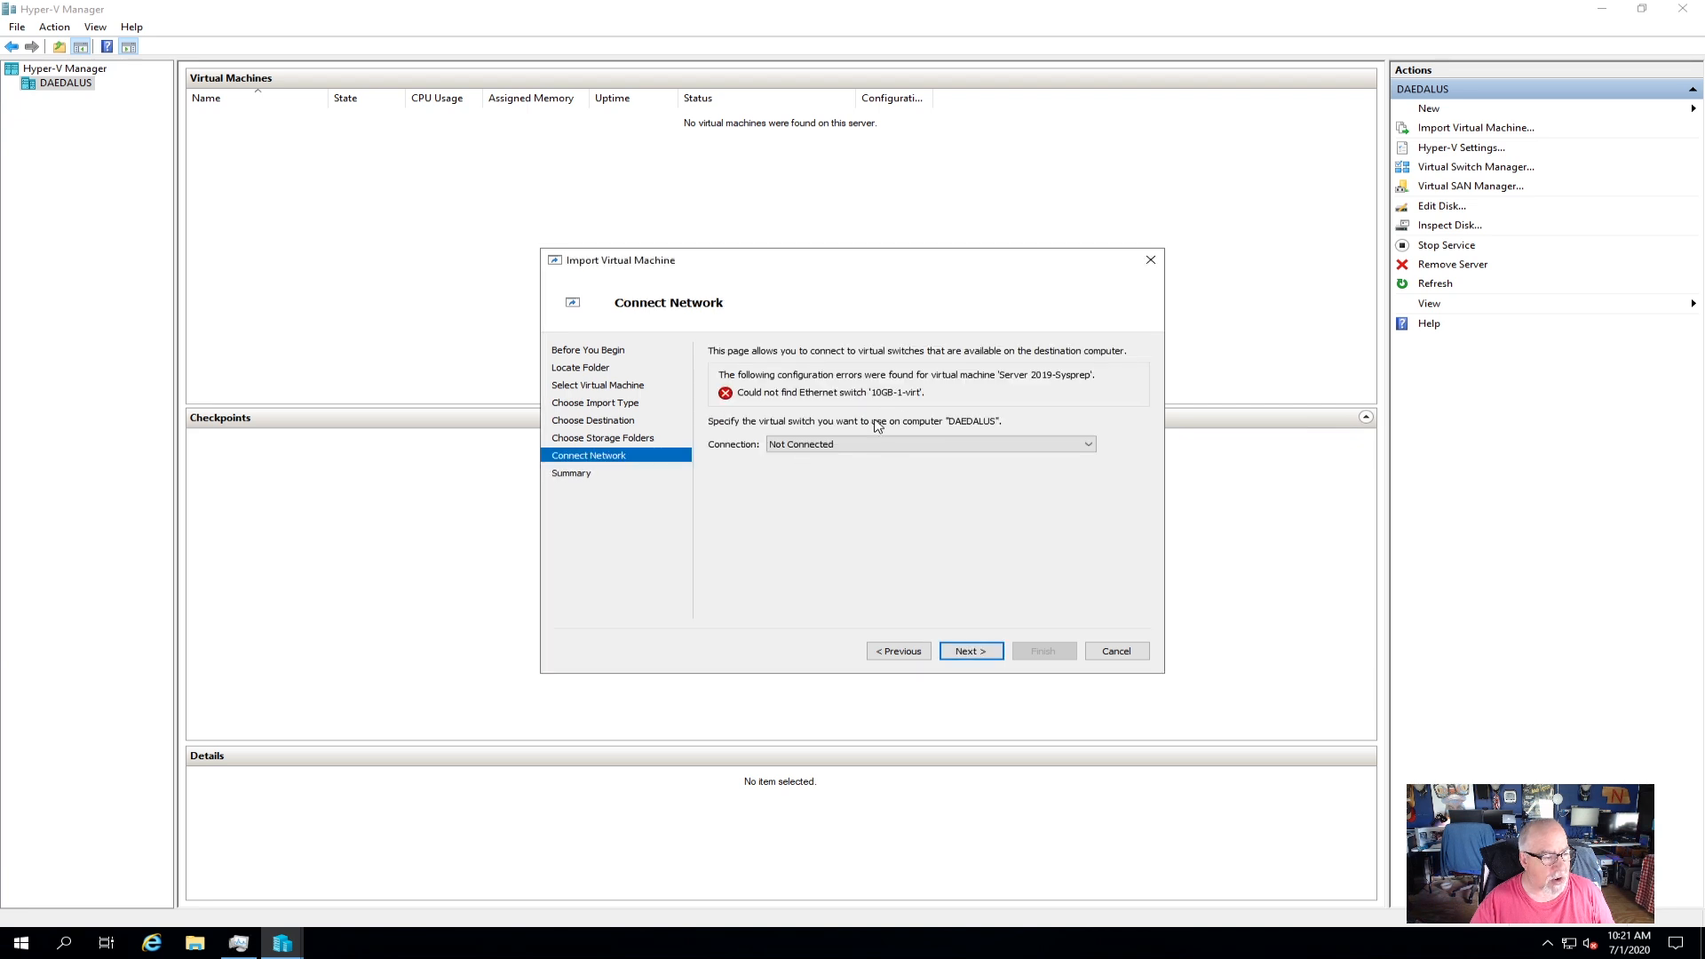
click(802, 444)
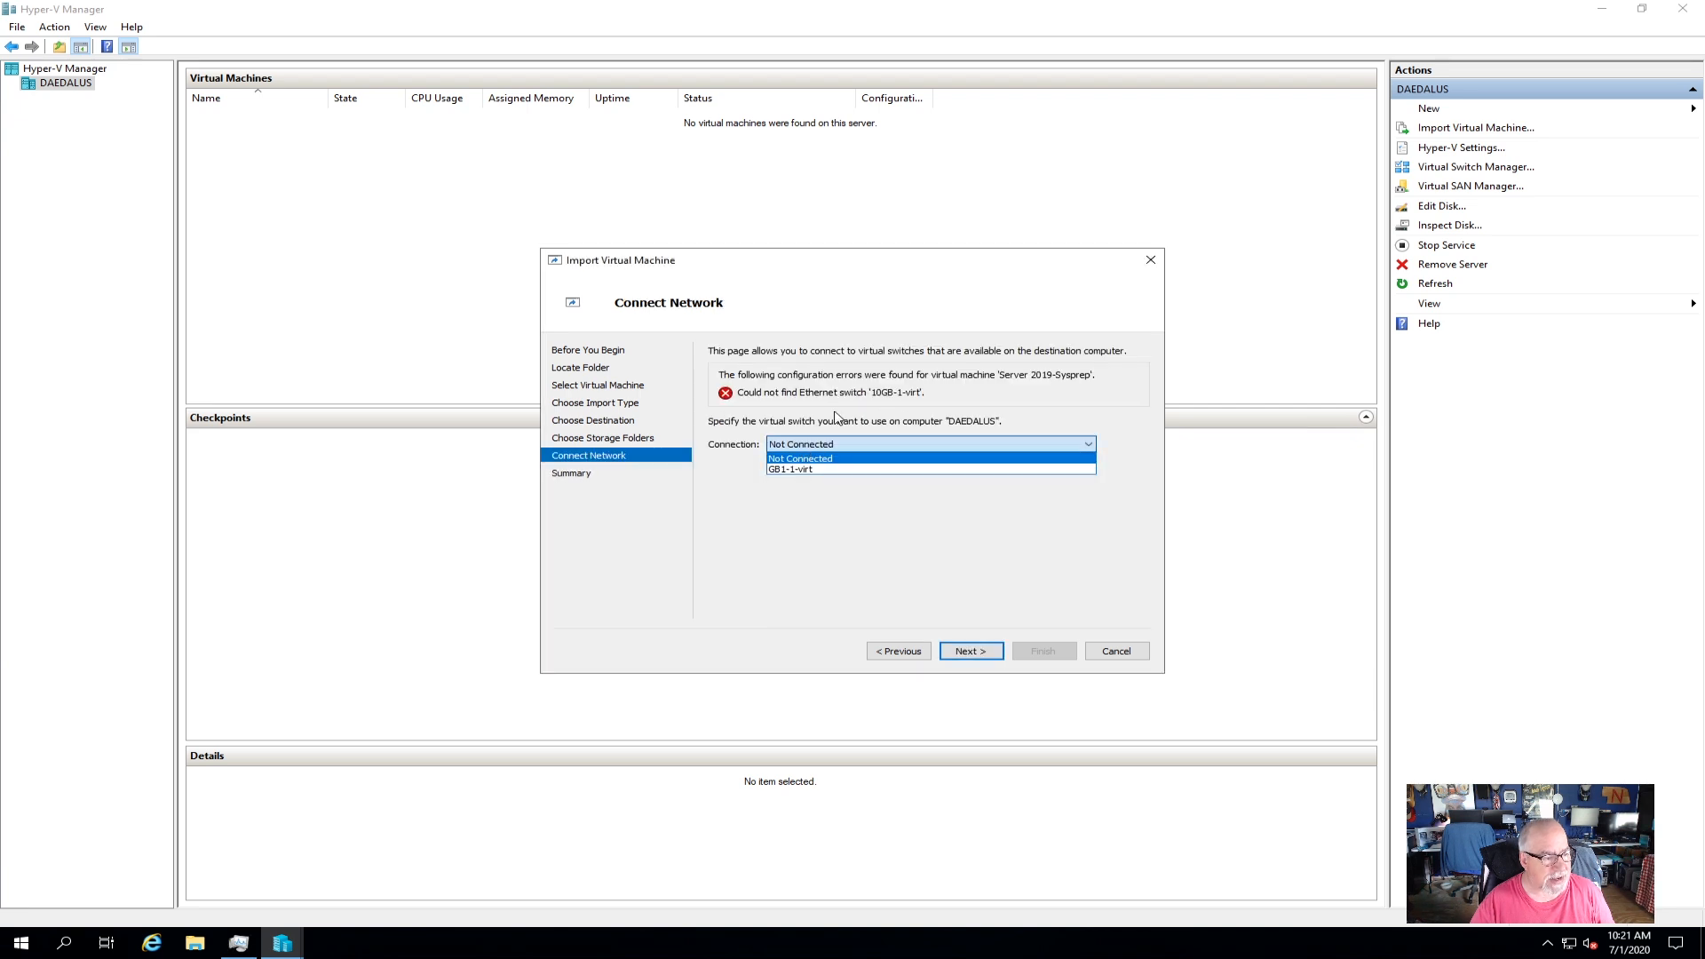
click(822, 470)
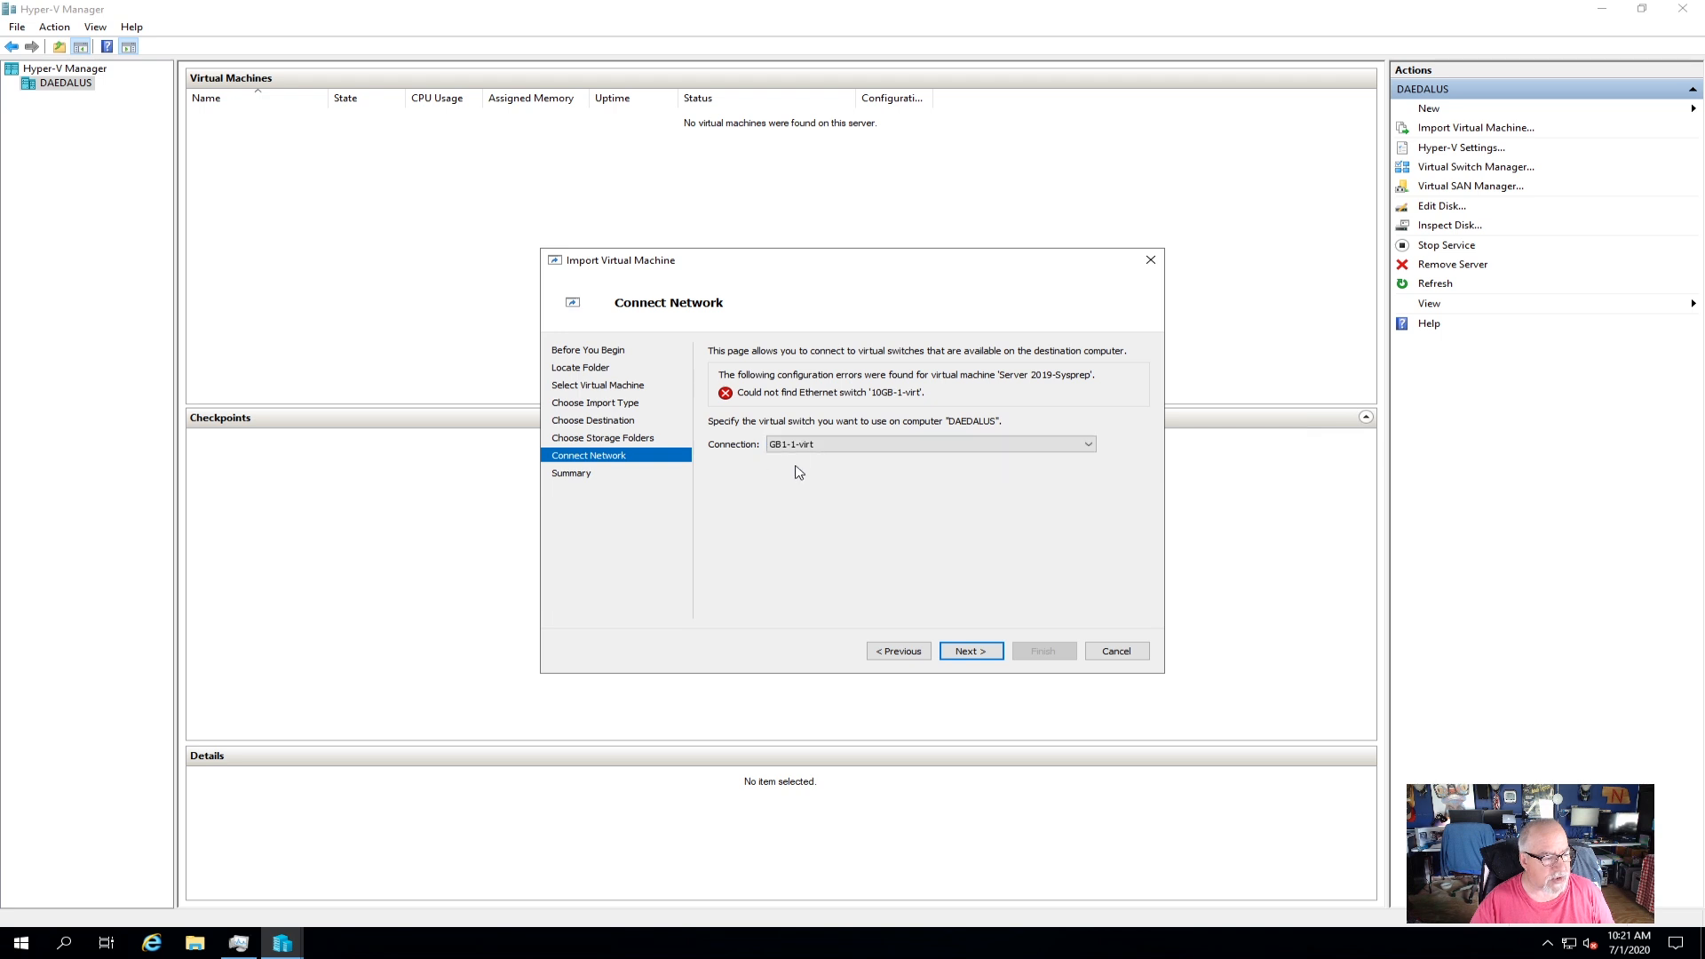
click(970, 651)
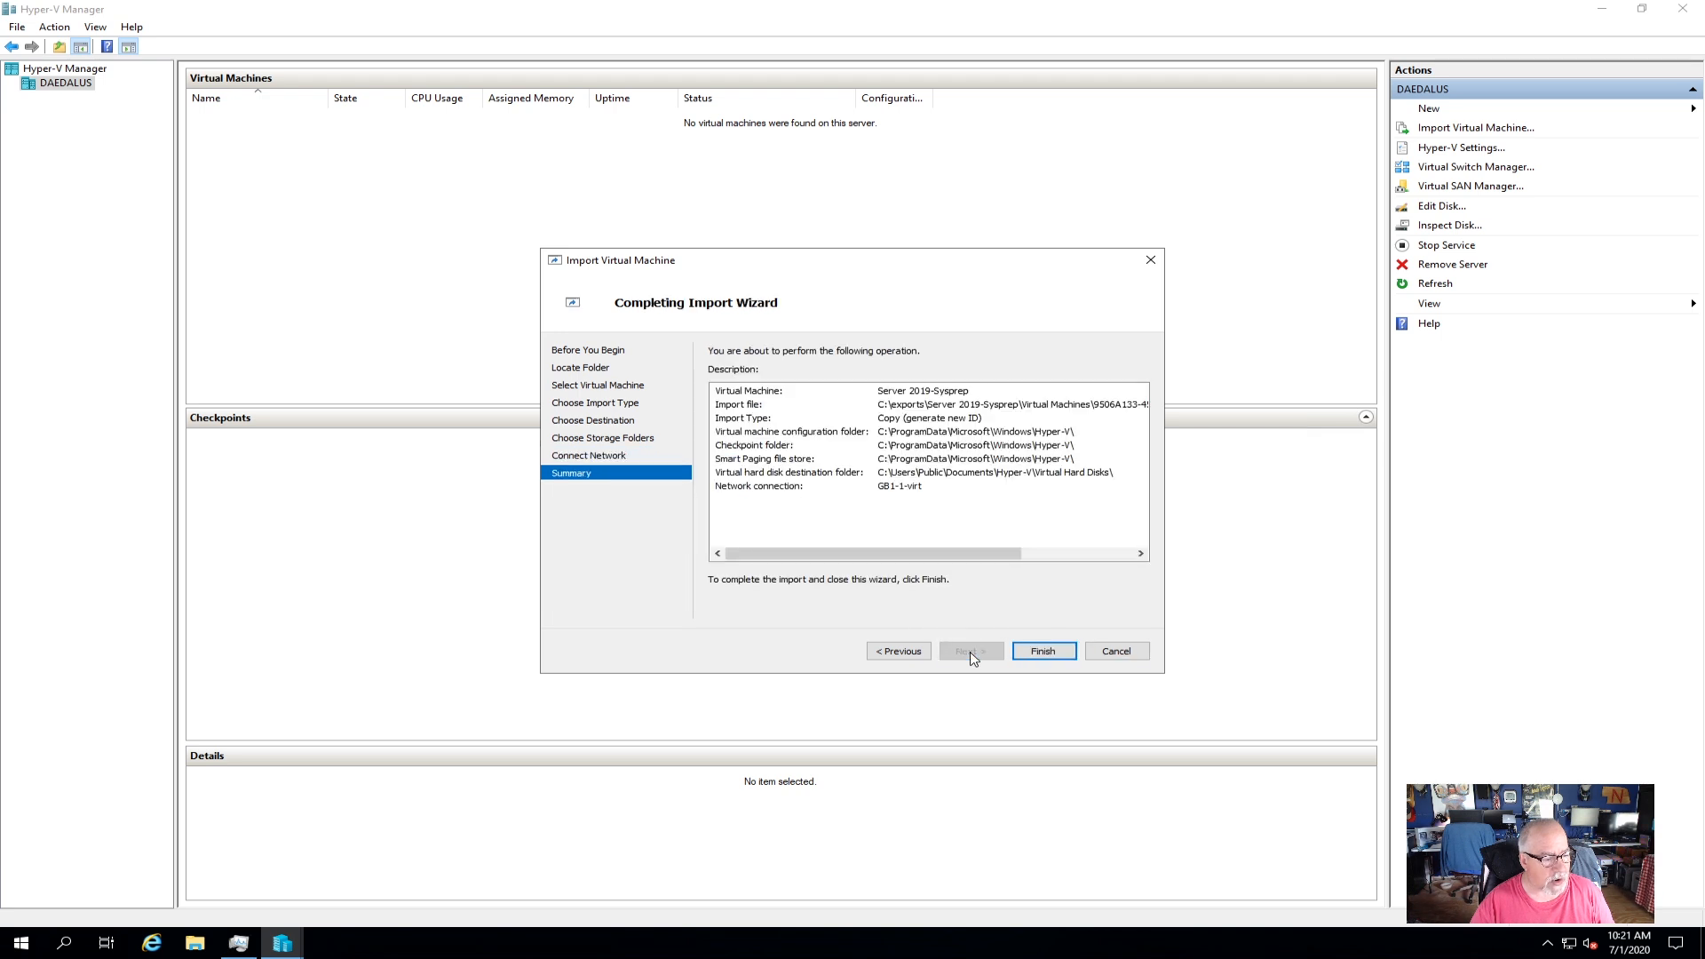
click(1043, 651)
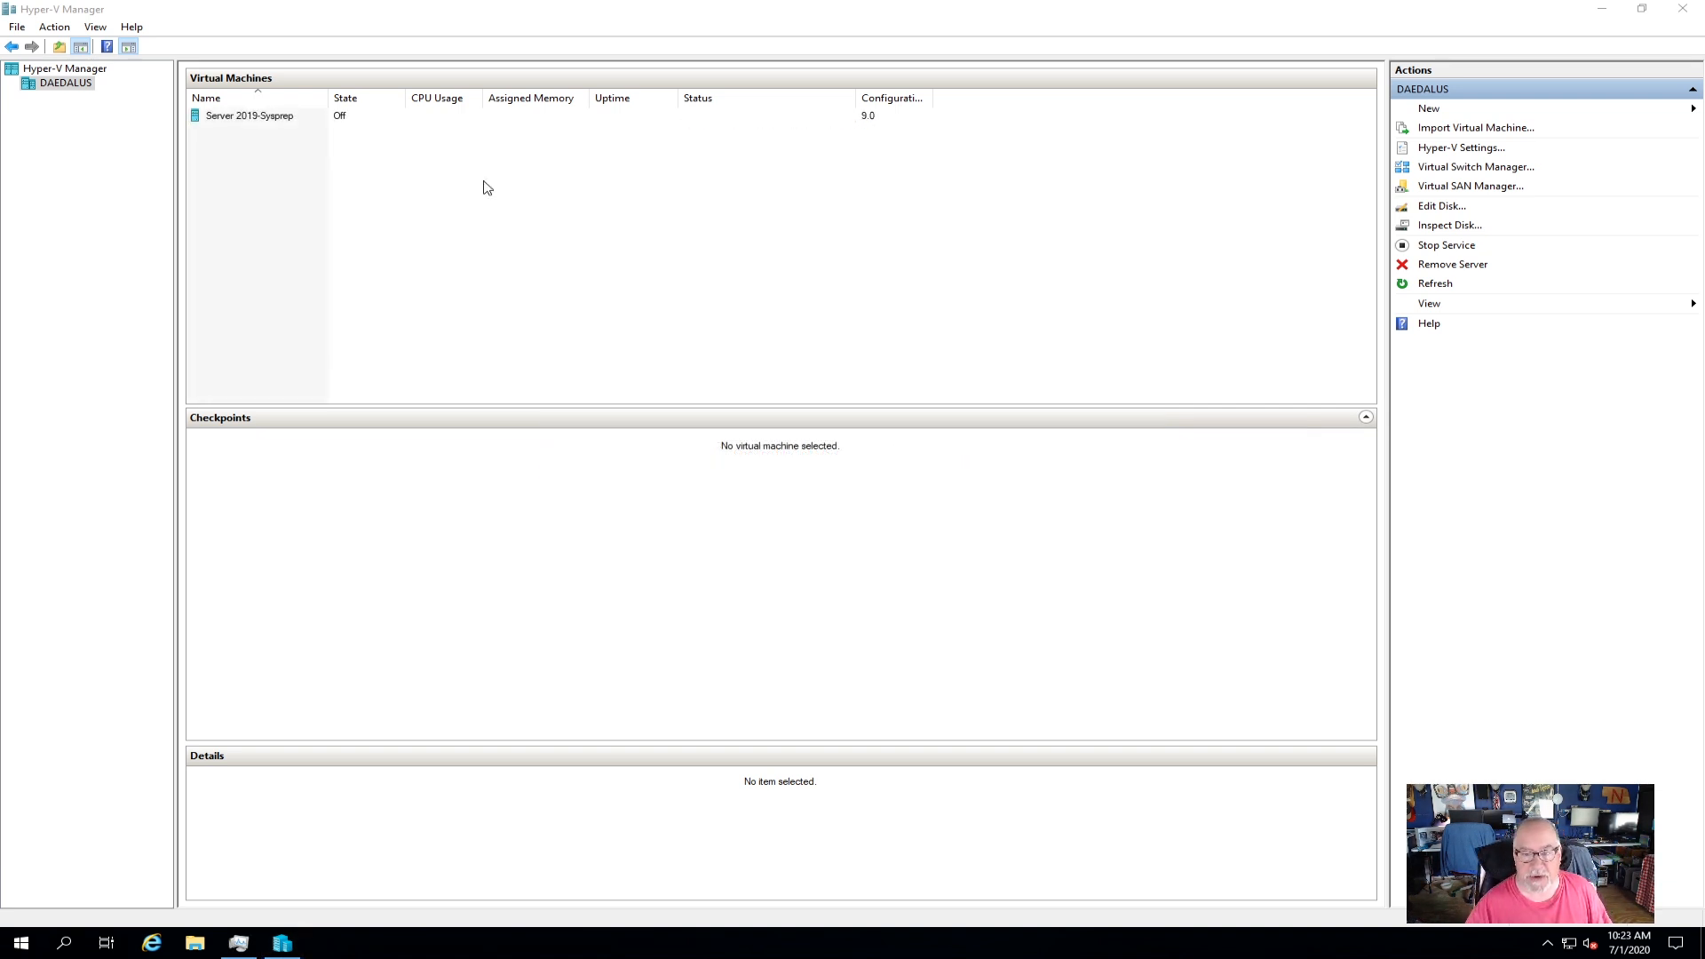
Open a VM Connection window for Server 2019-Sysprep from its context menu.
click(253, 116)
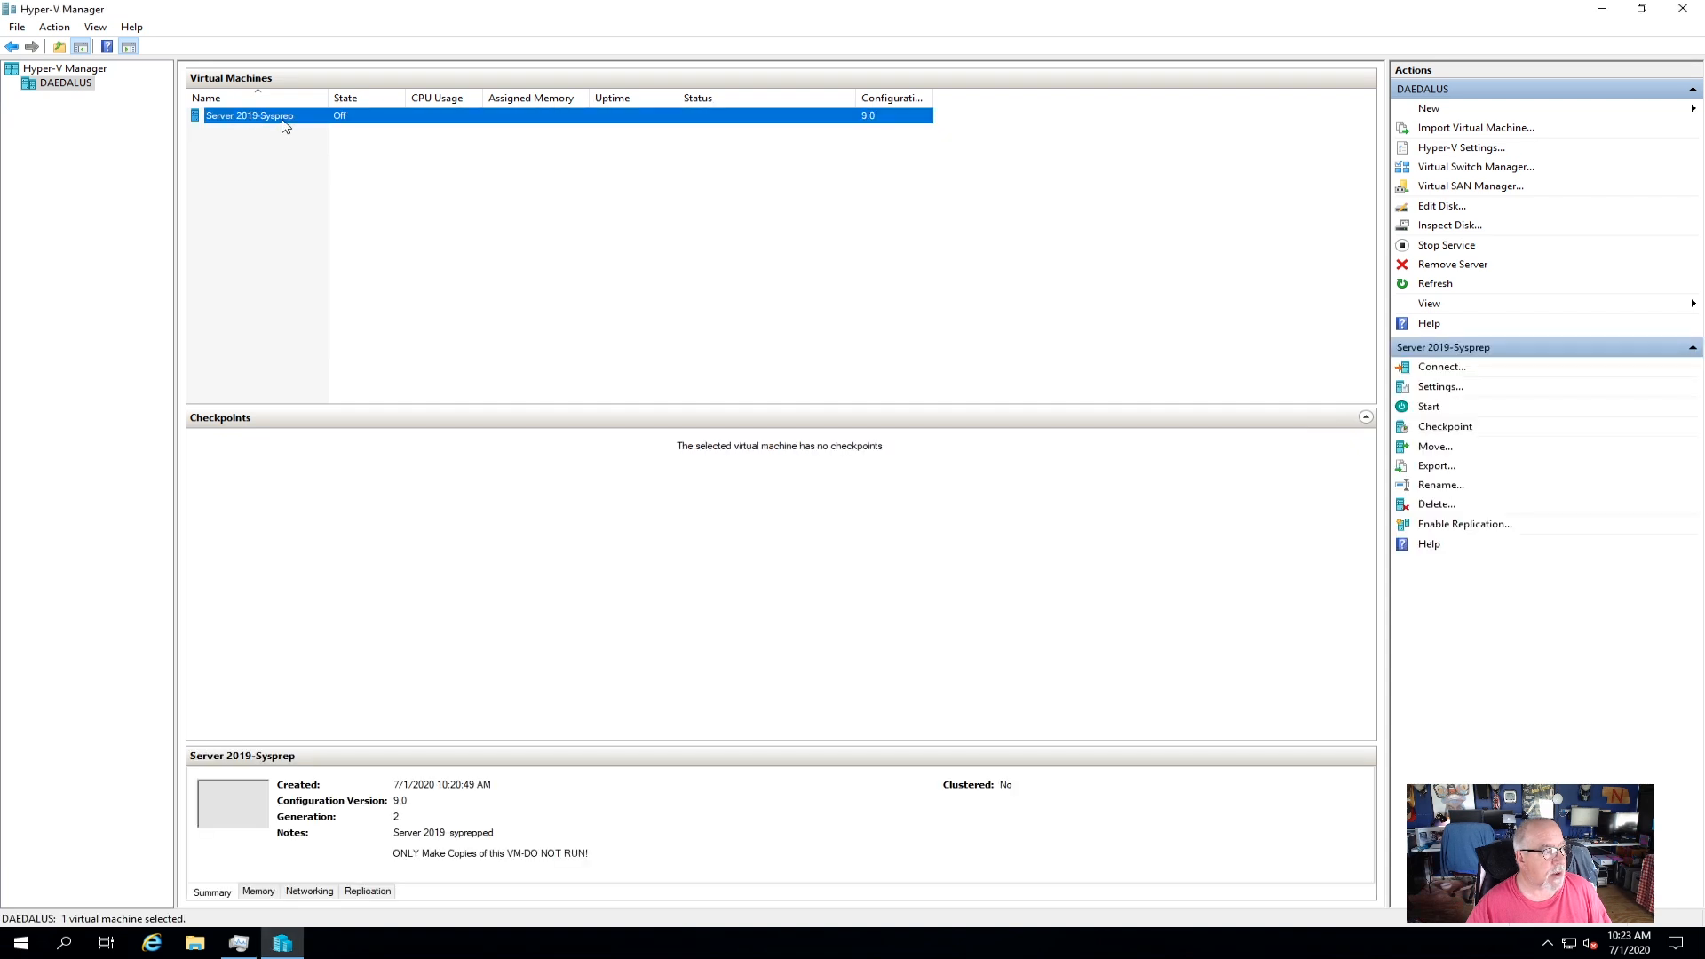
right_click(285, 125)
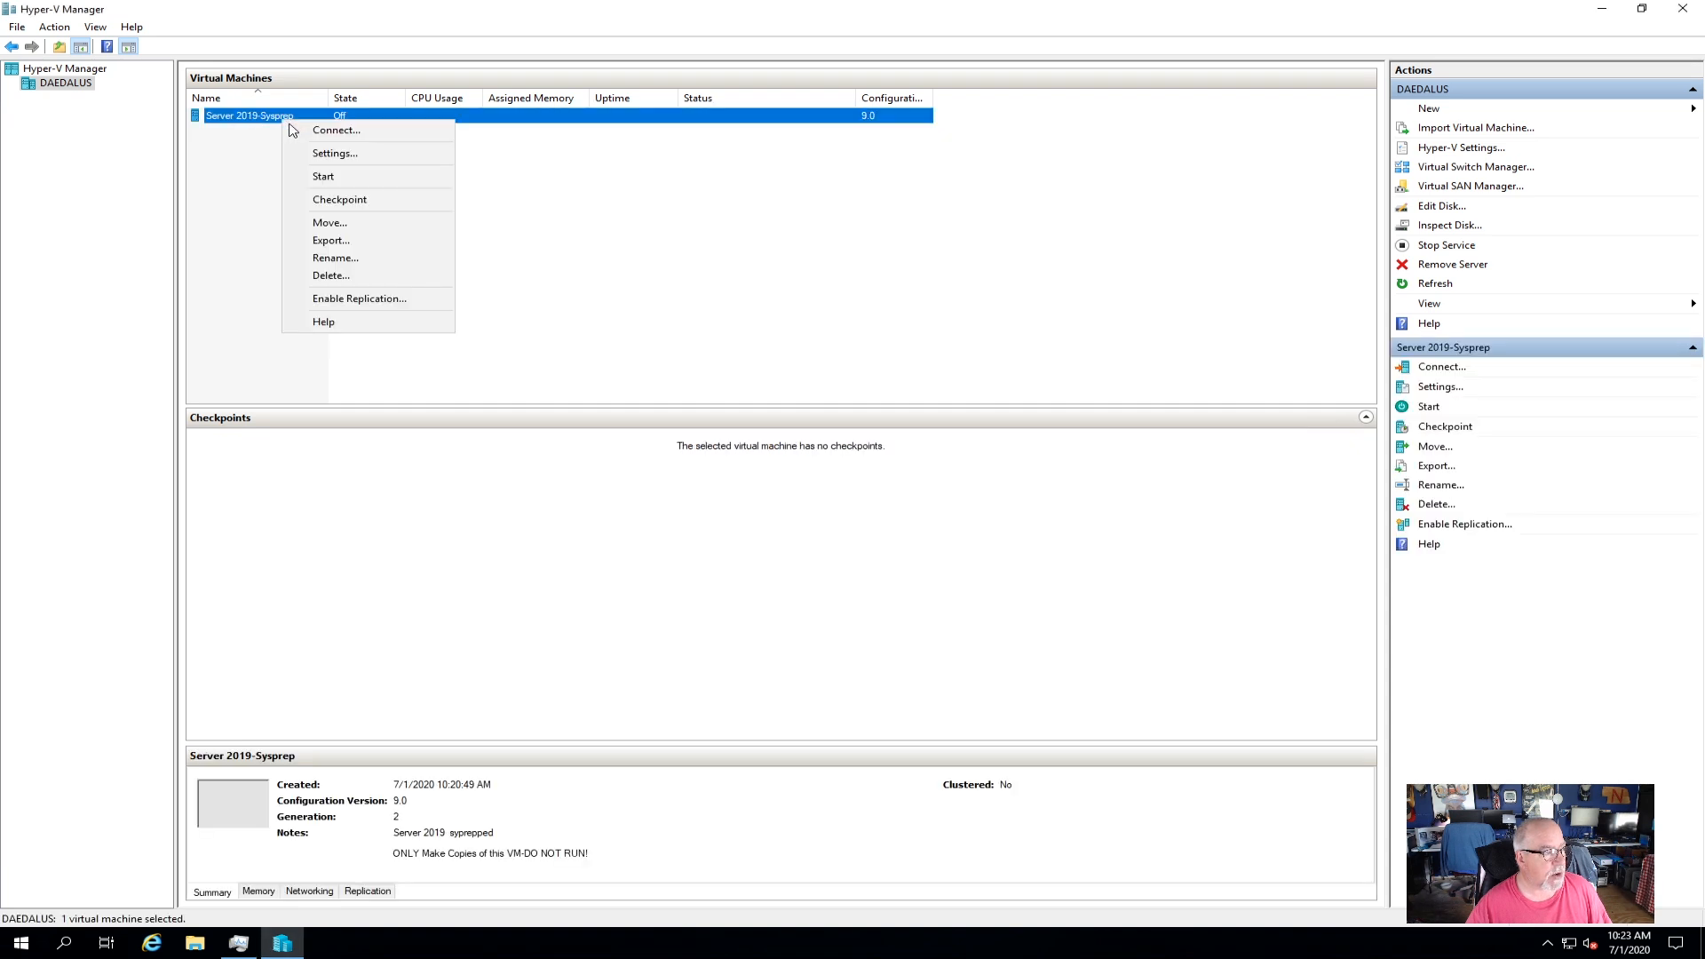
click(324, 137)
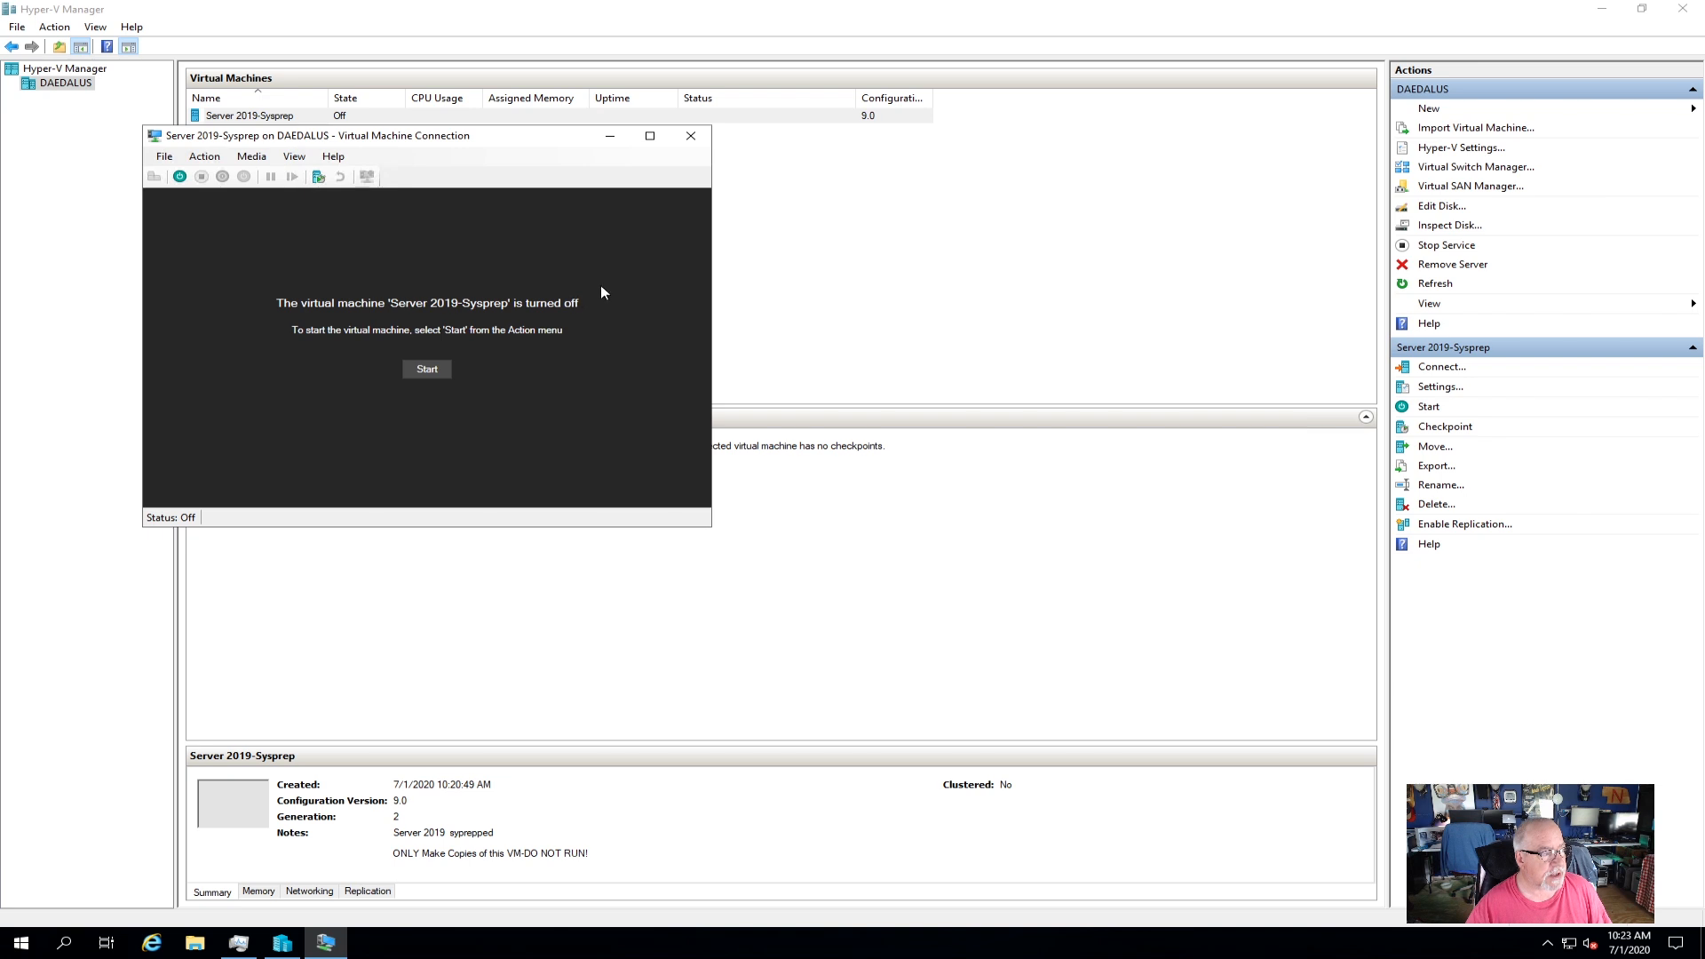
After the failed start, set the VM's DVD Drive to None and save the settings.
click(181, 176)
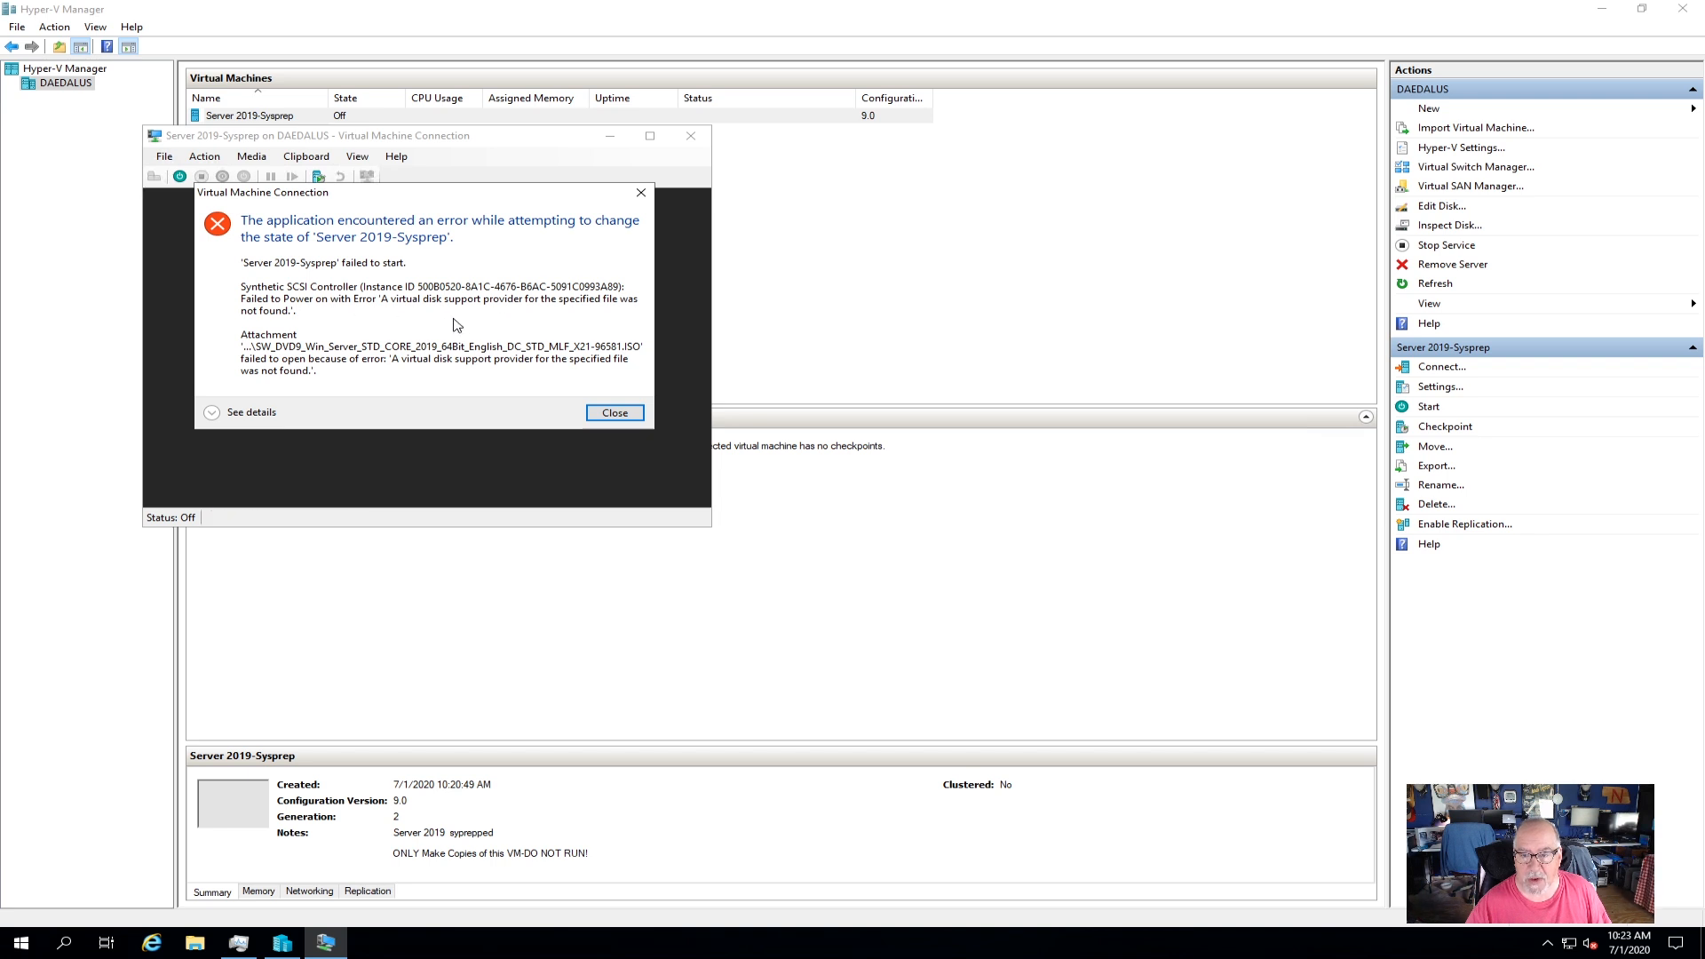
click(610, 412)
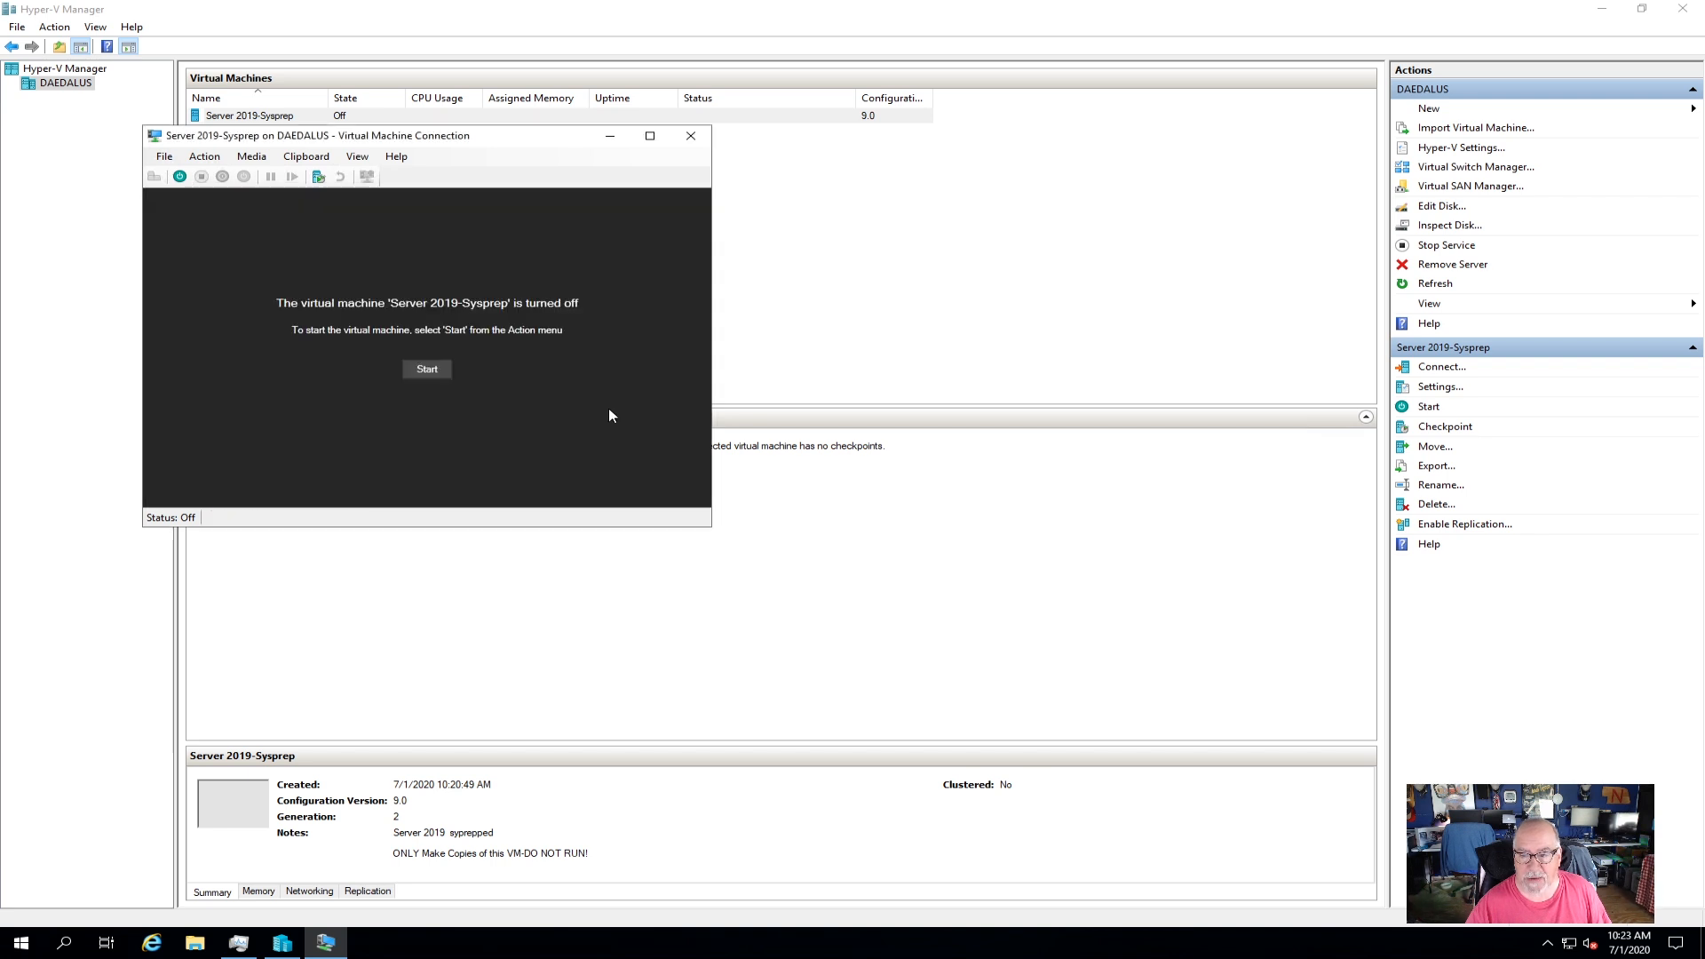
click(166, 158)
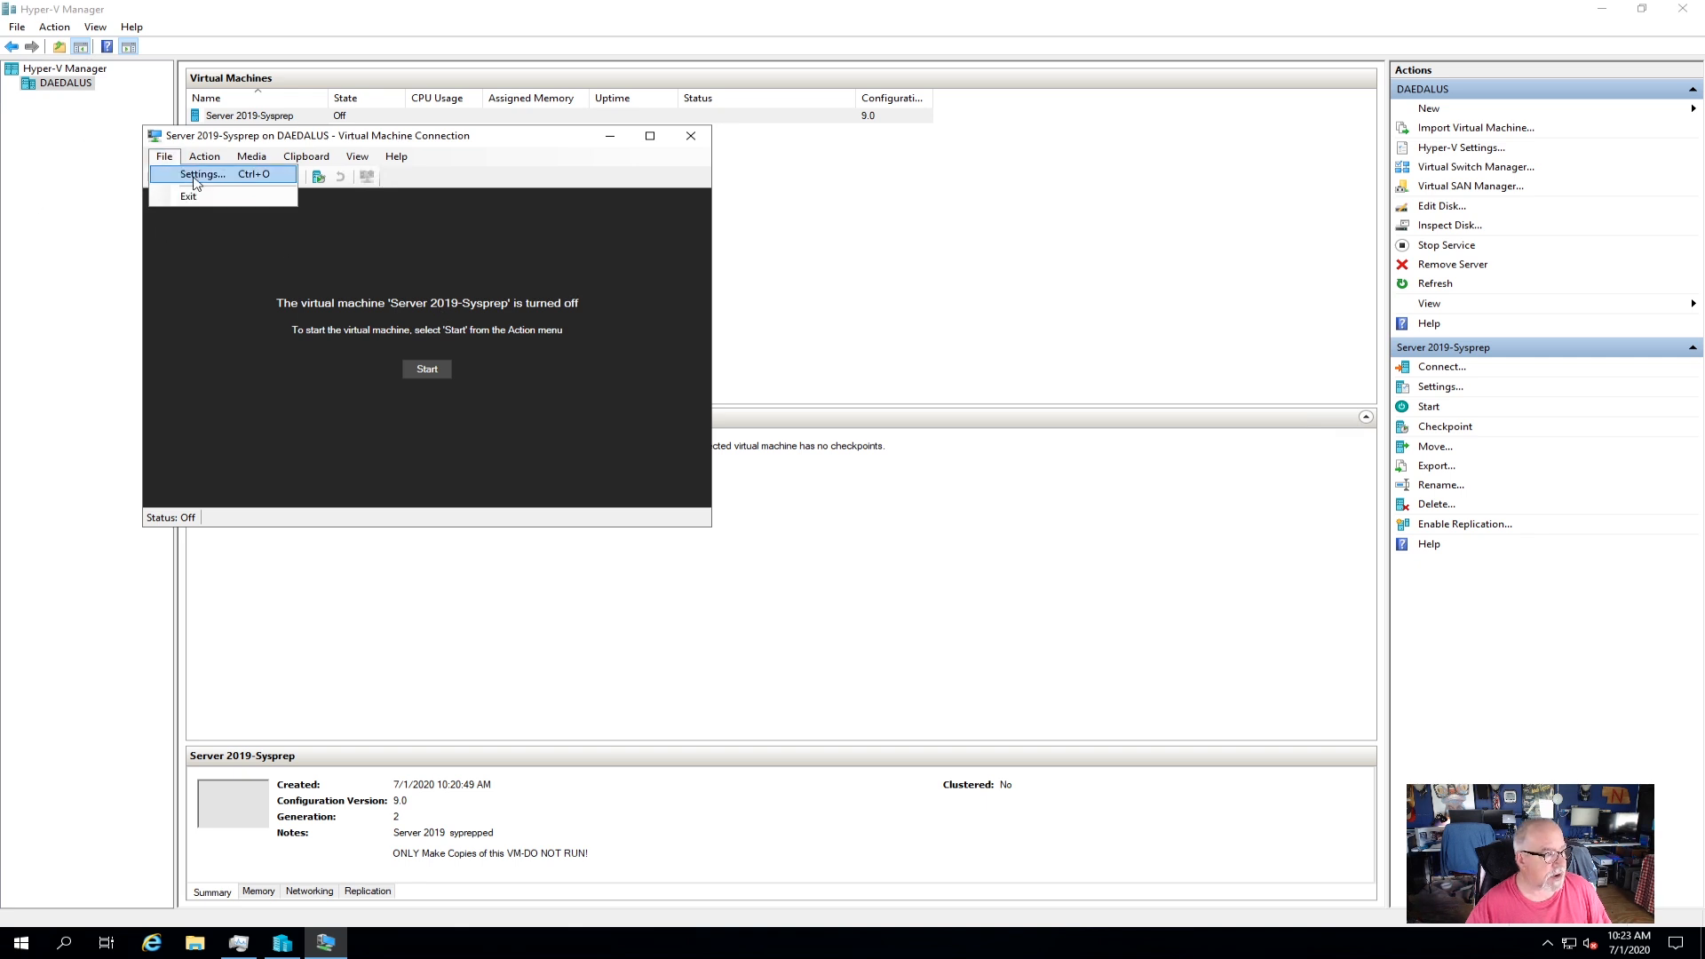
click(196, 175)
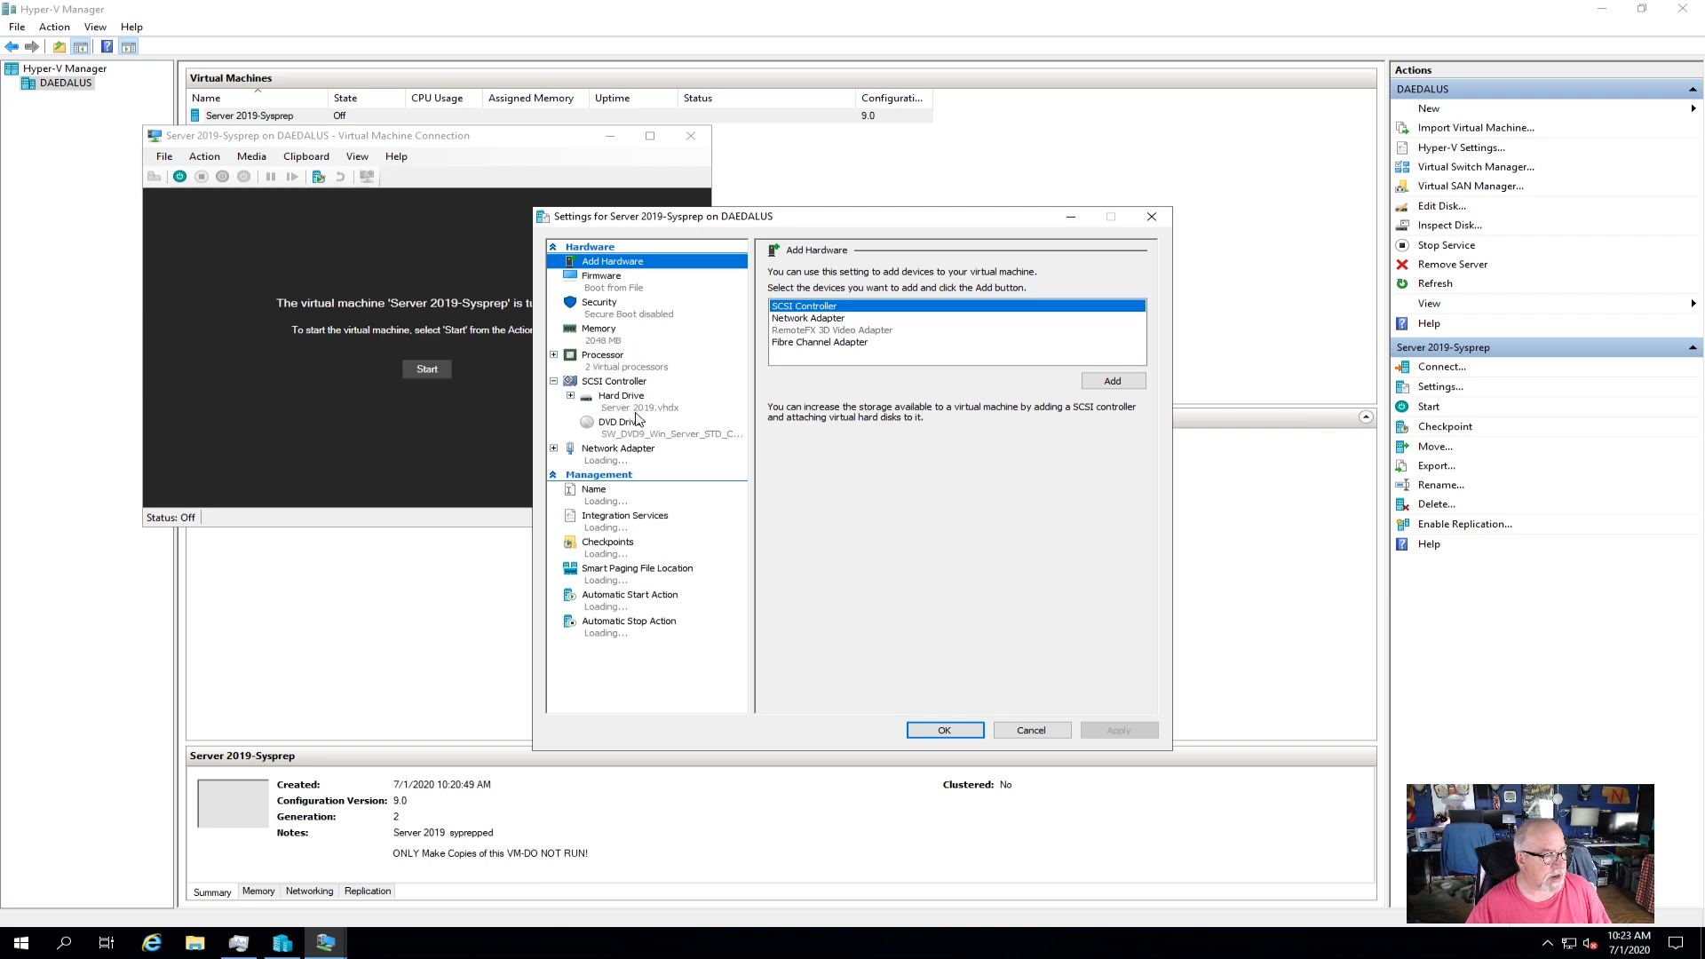
click(706, 431)
click(803, 355)
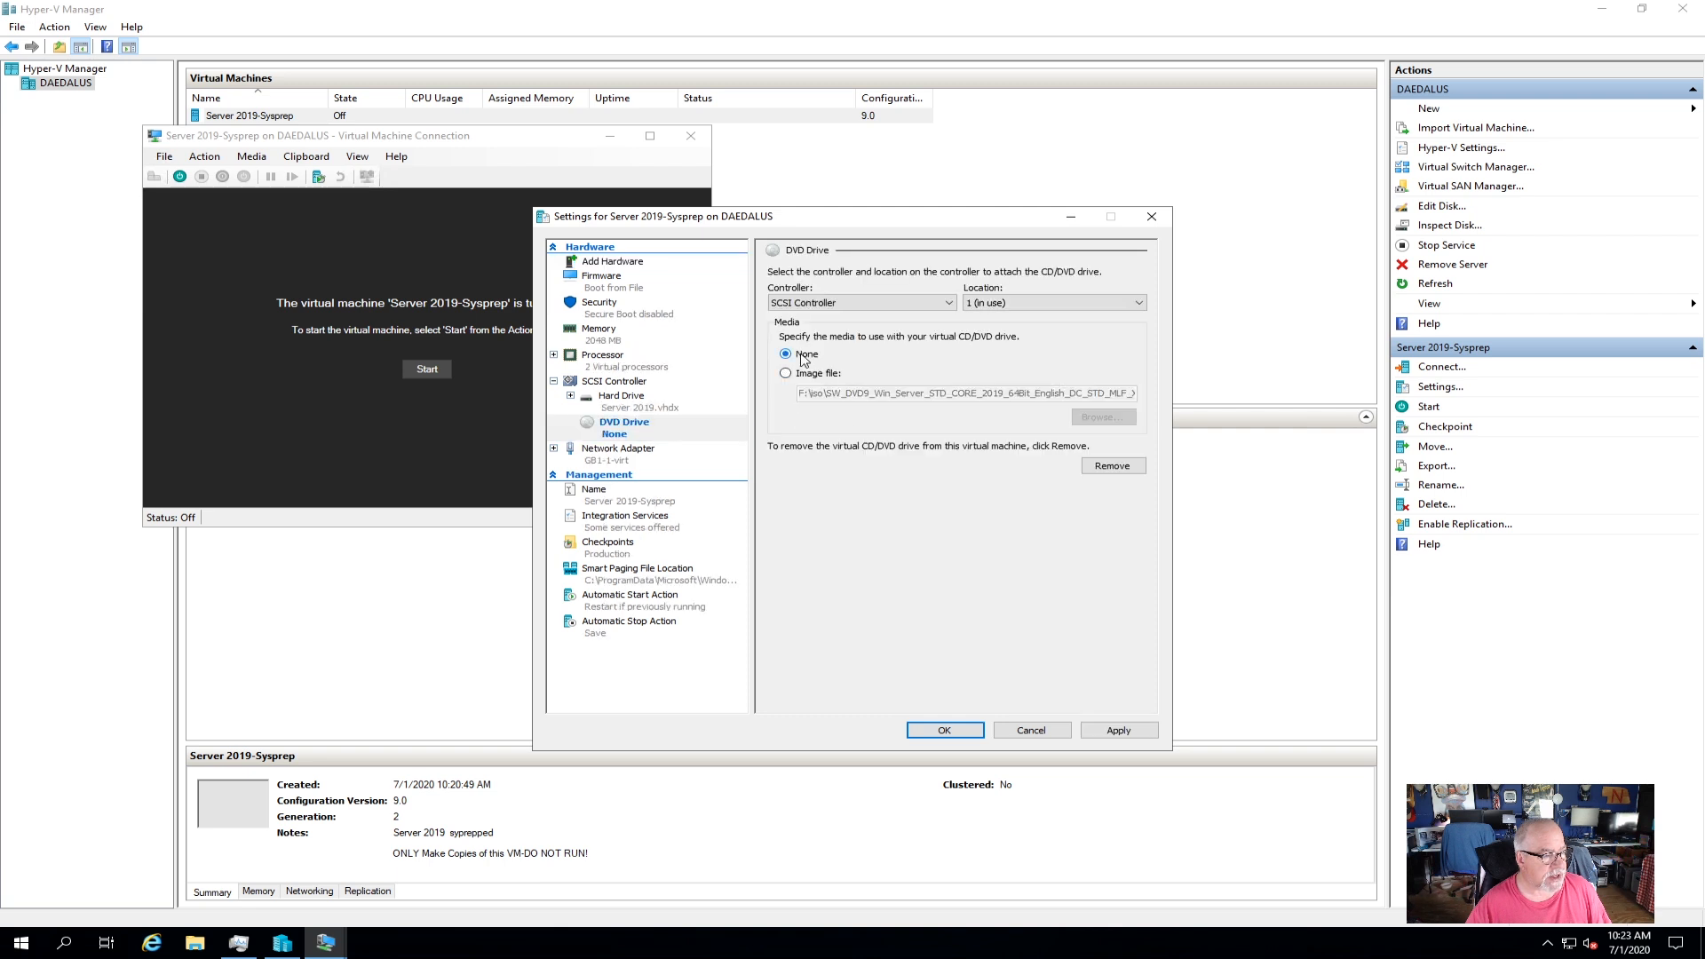
click(1126, 733)
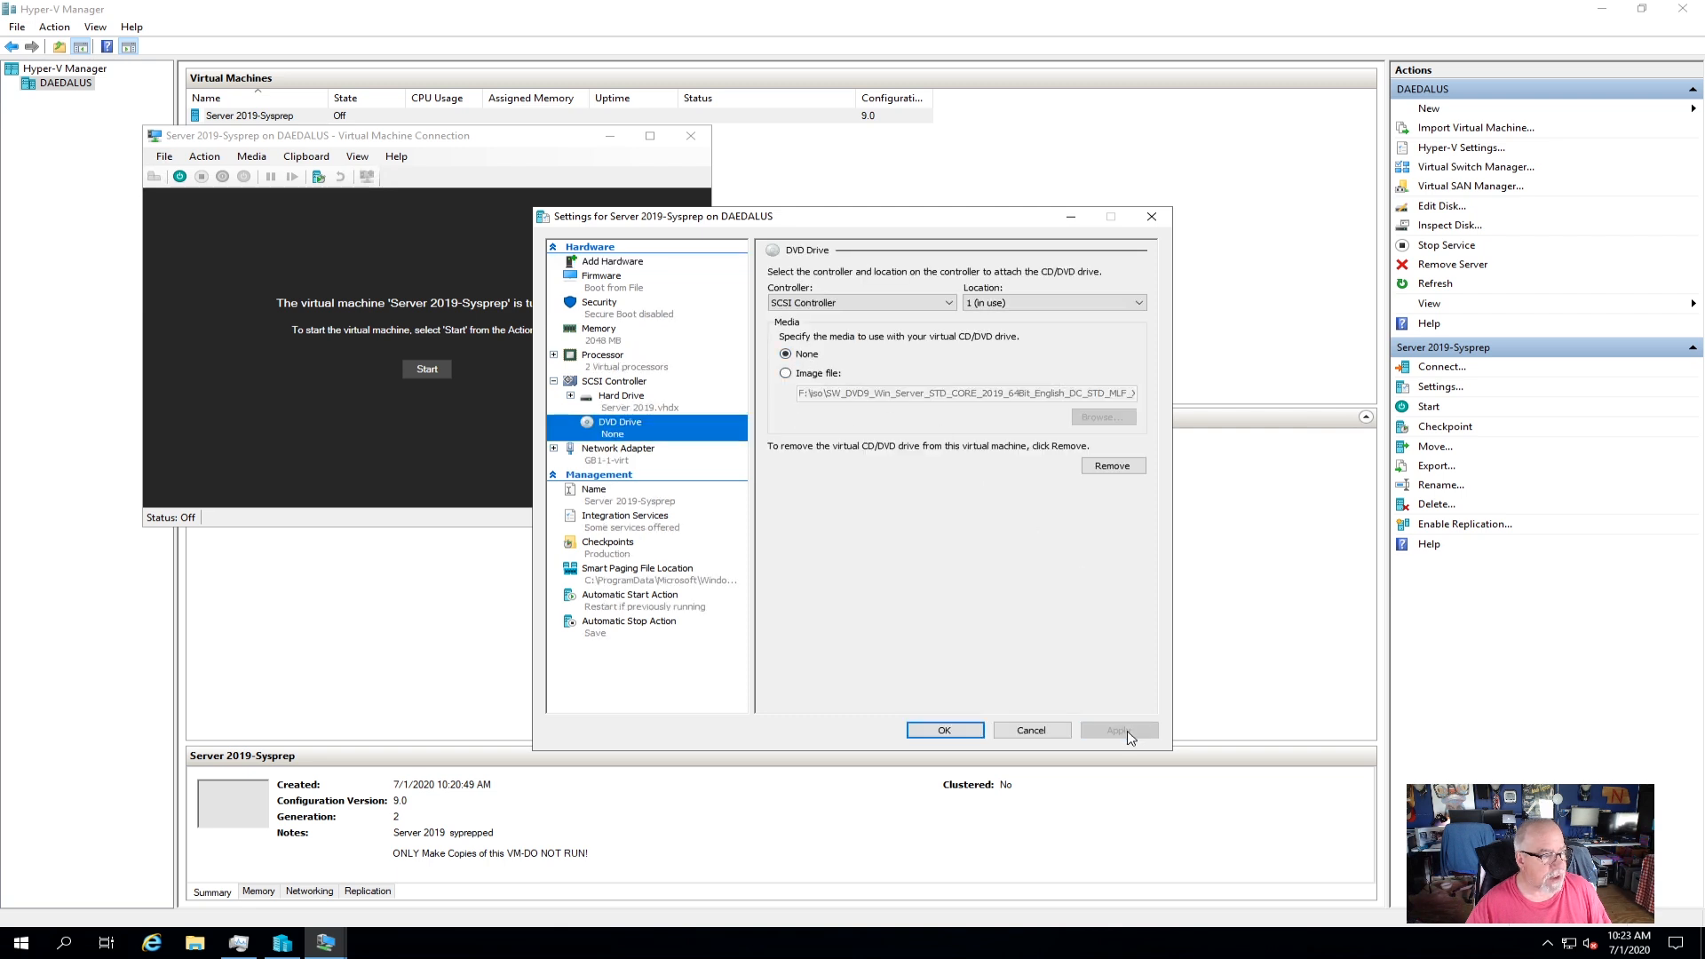
click(945, 730)
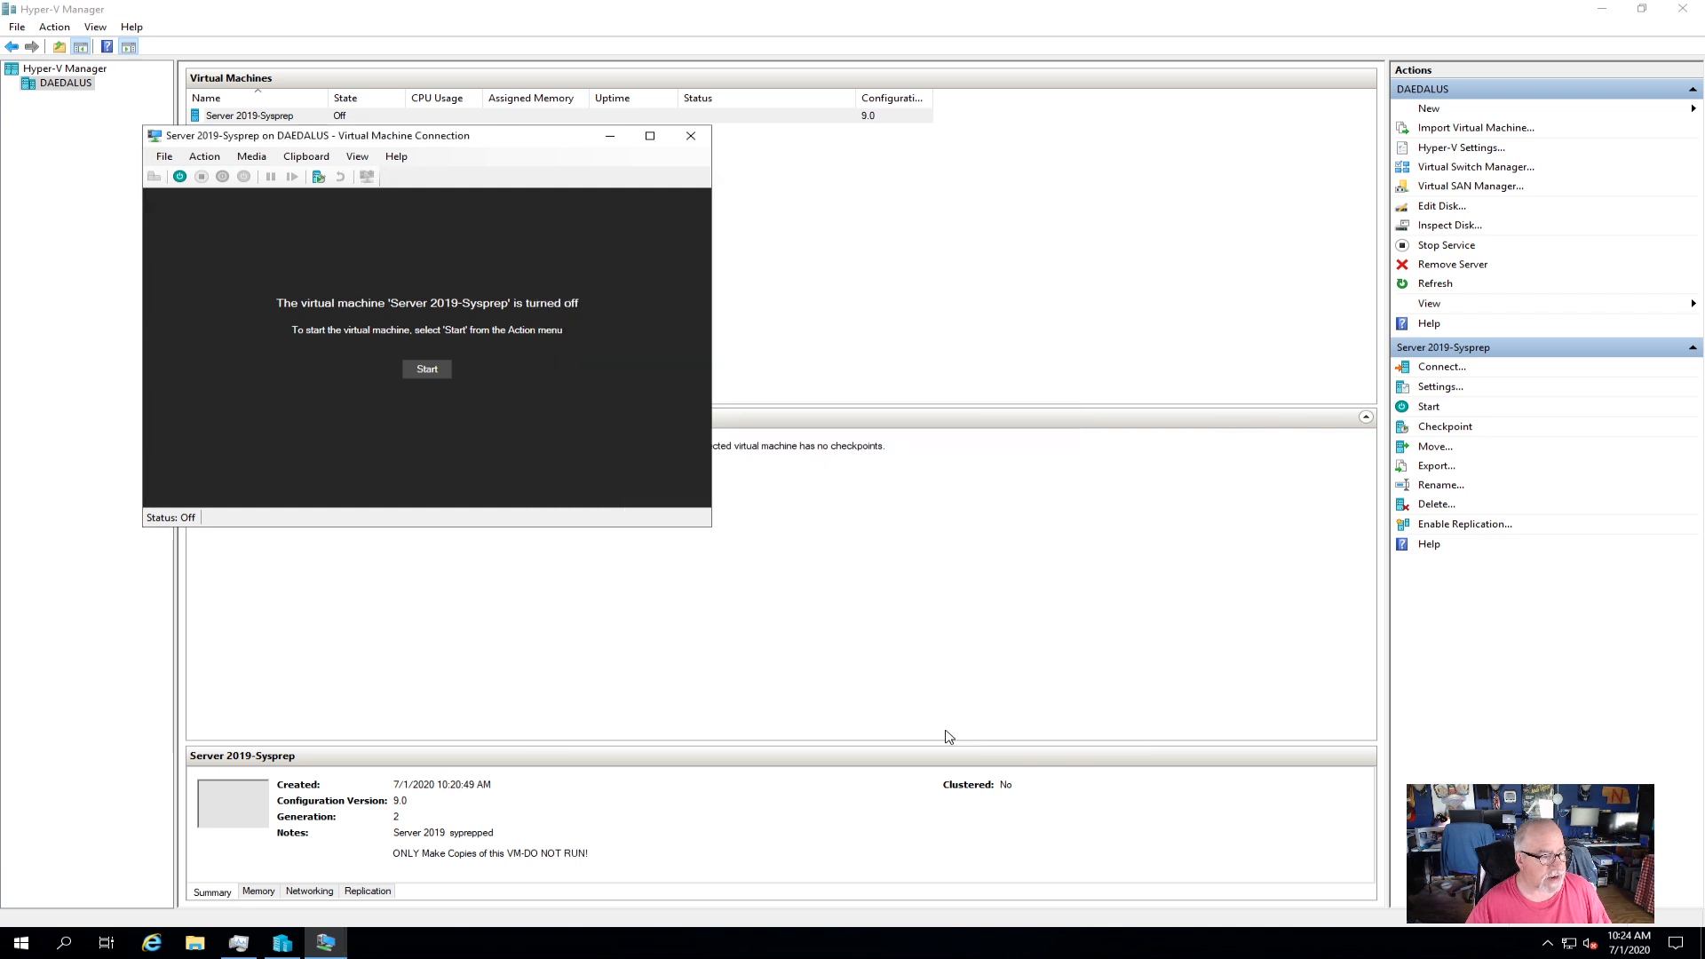
Start Server 2019-Sysprep and move its console window aside while it boots.
click(180, 177)
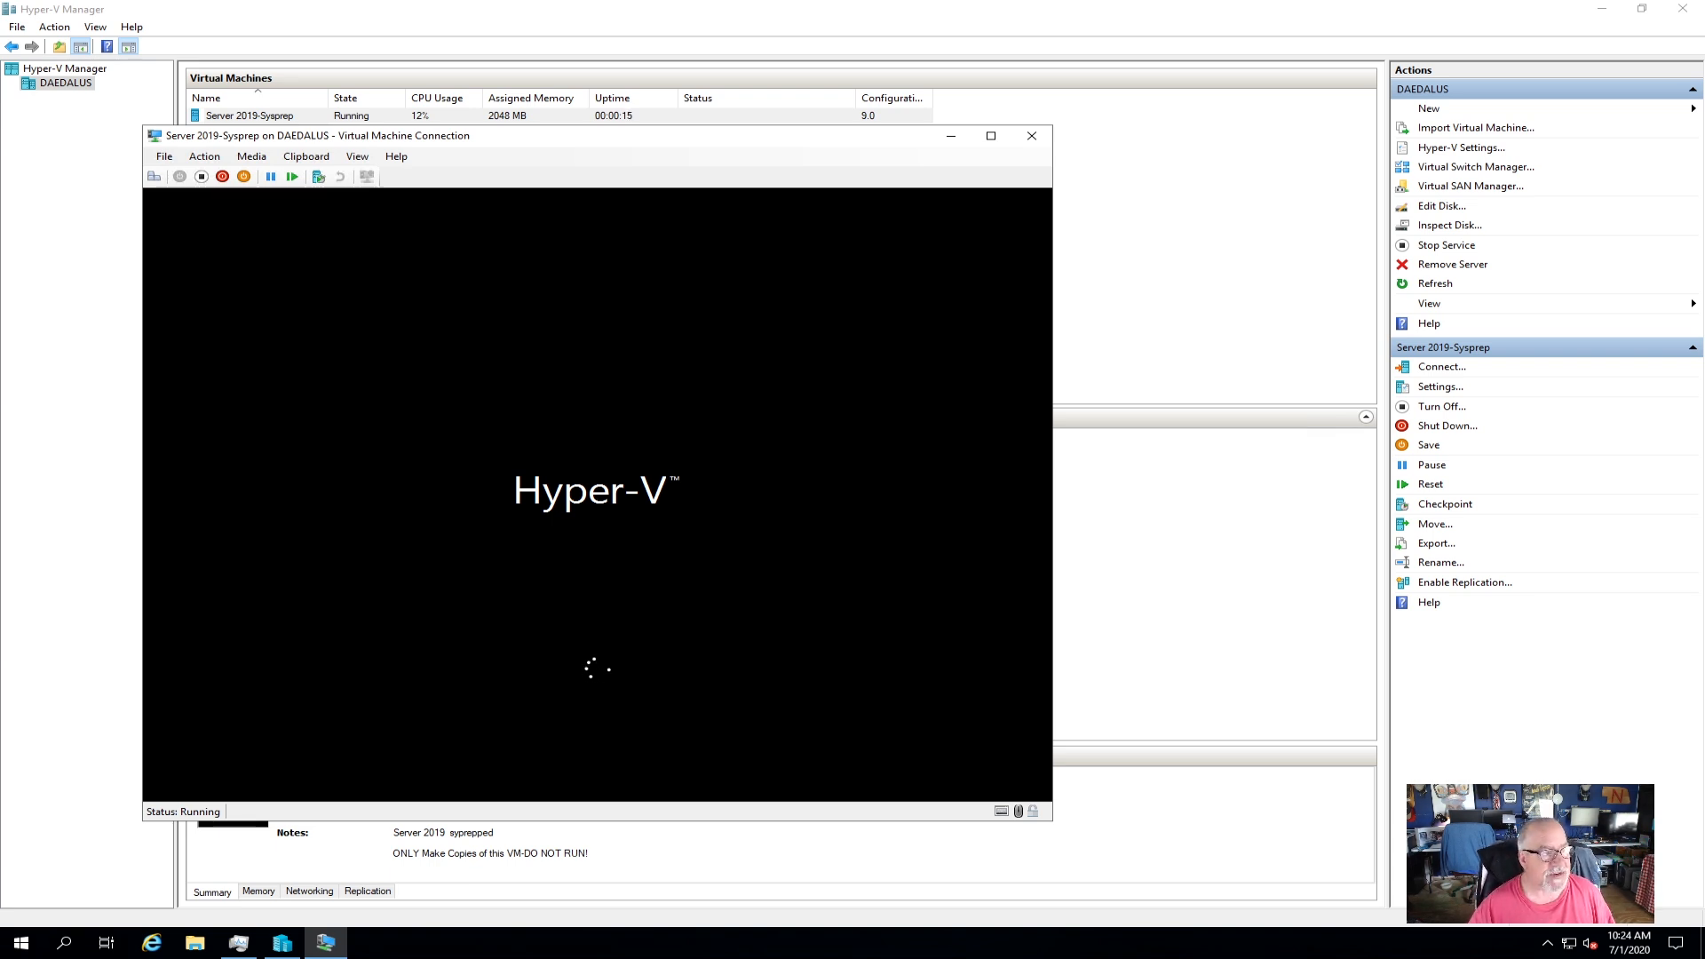
drag(618, 149, 835, 136)
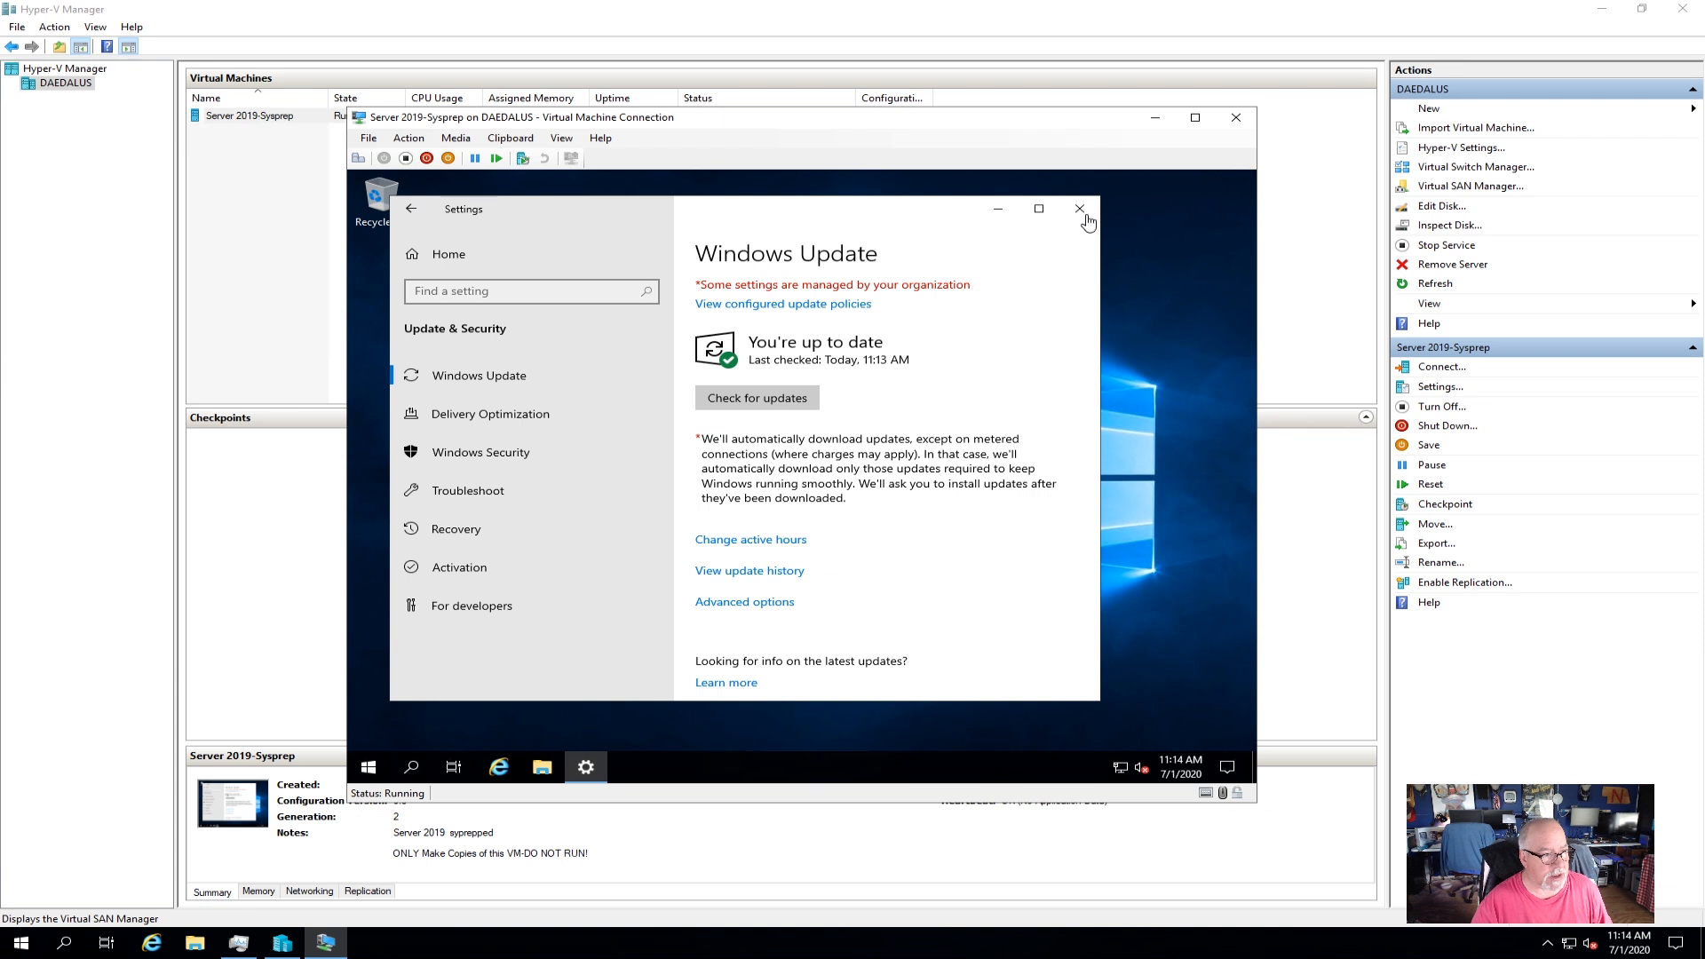
click(1084, 215)
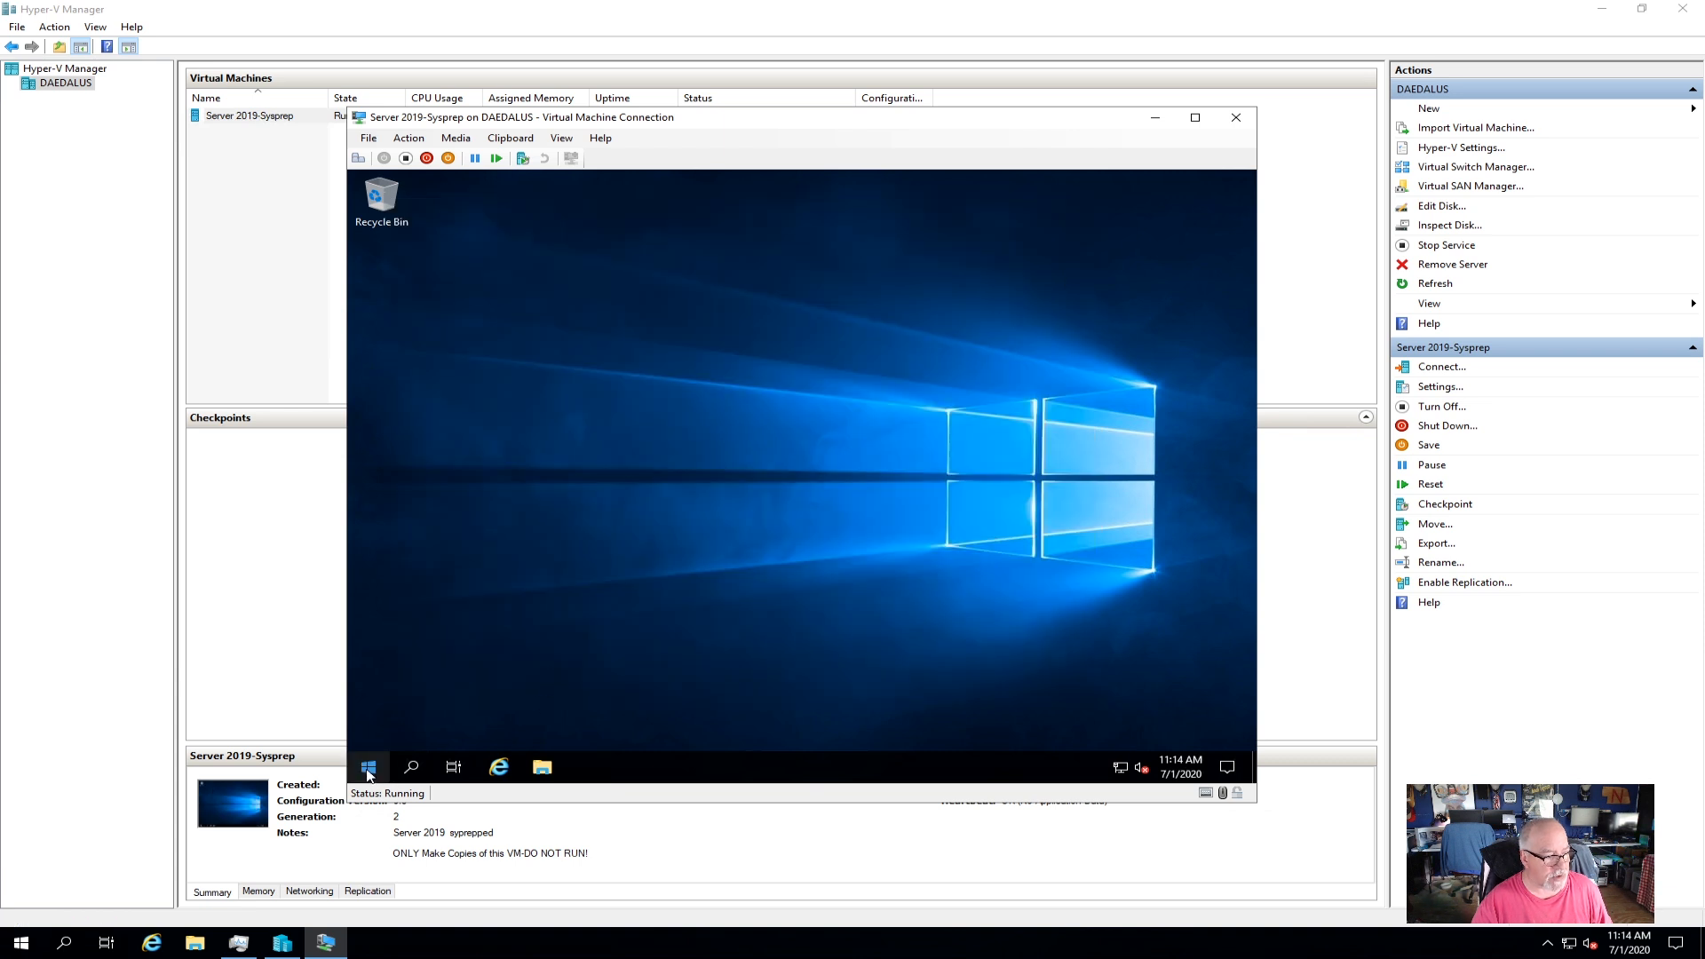
click(368, 767)
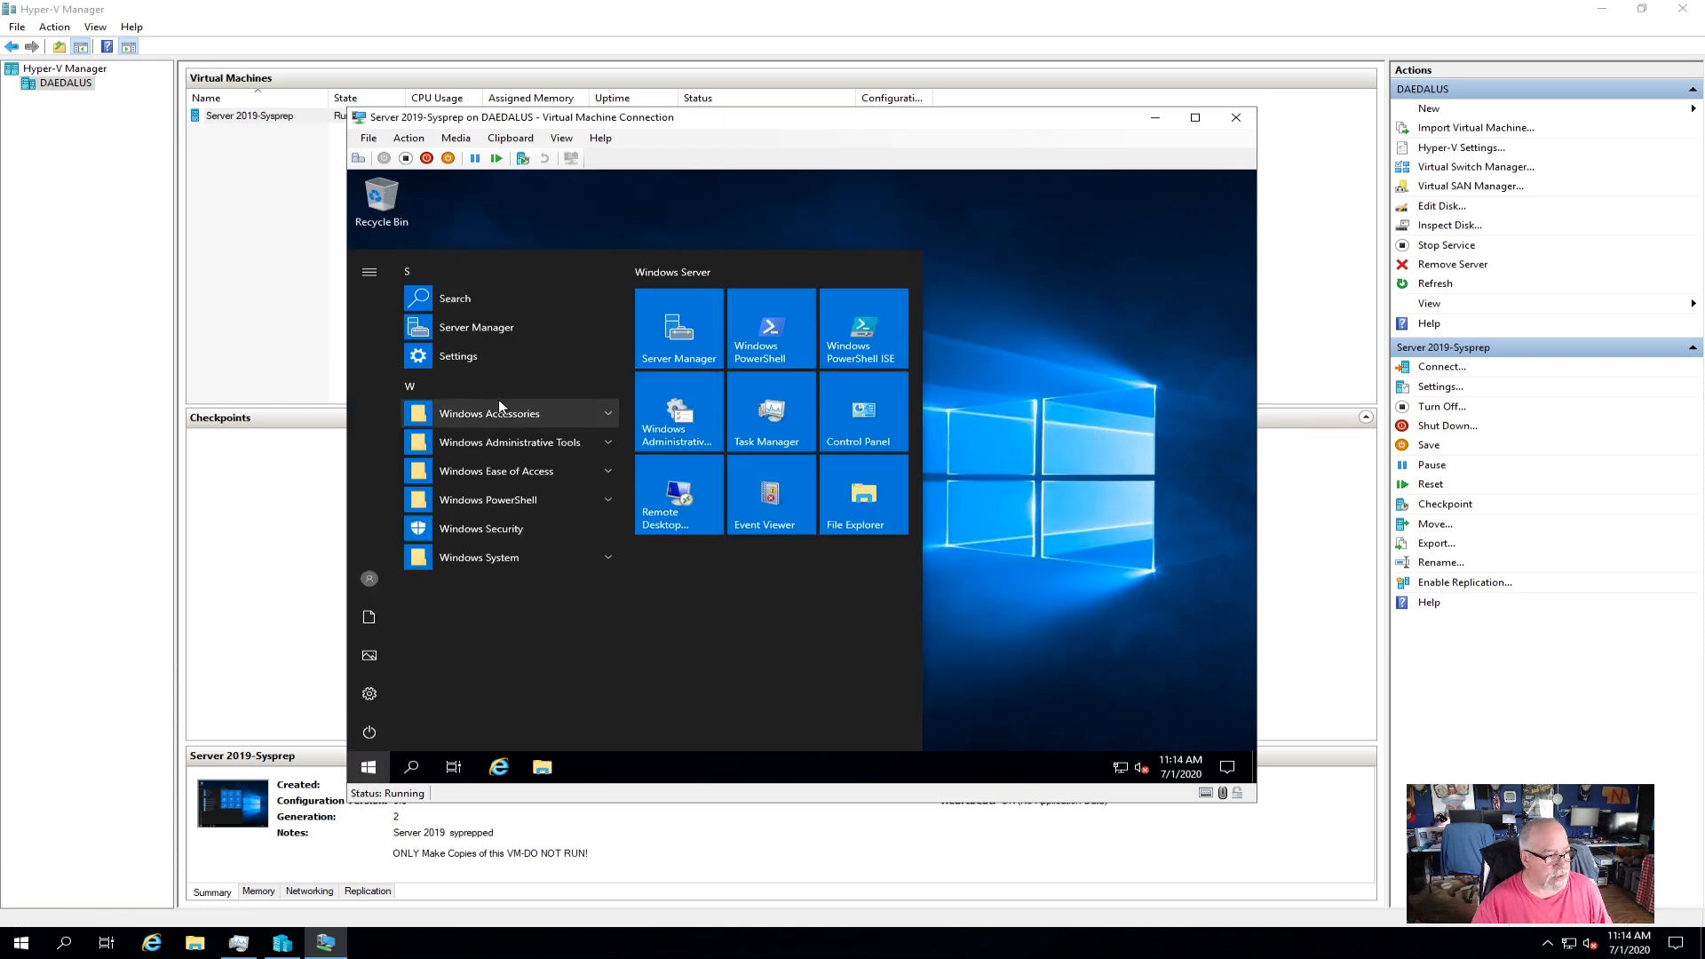
click(490, 330)
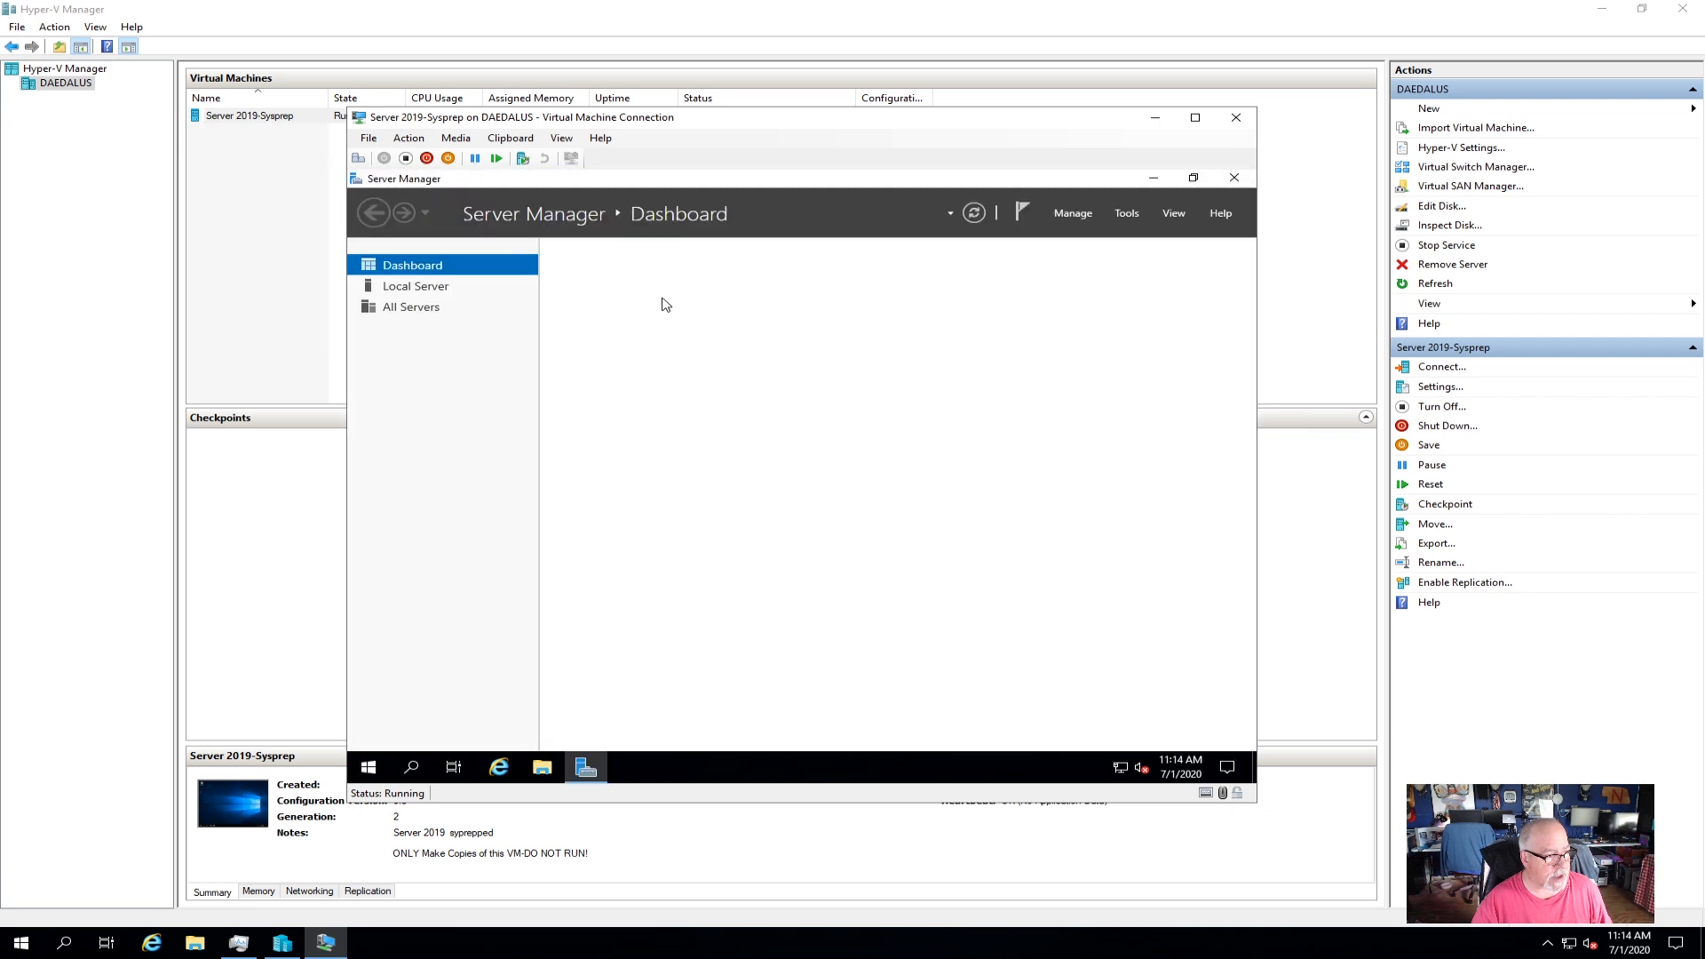
click(435, 304)
click(443, 288)
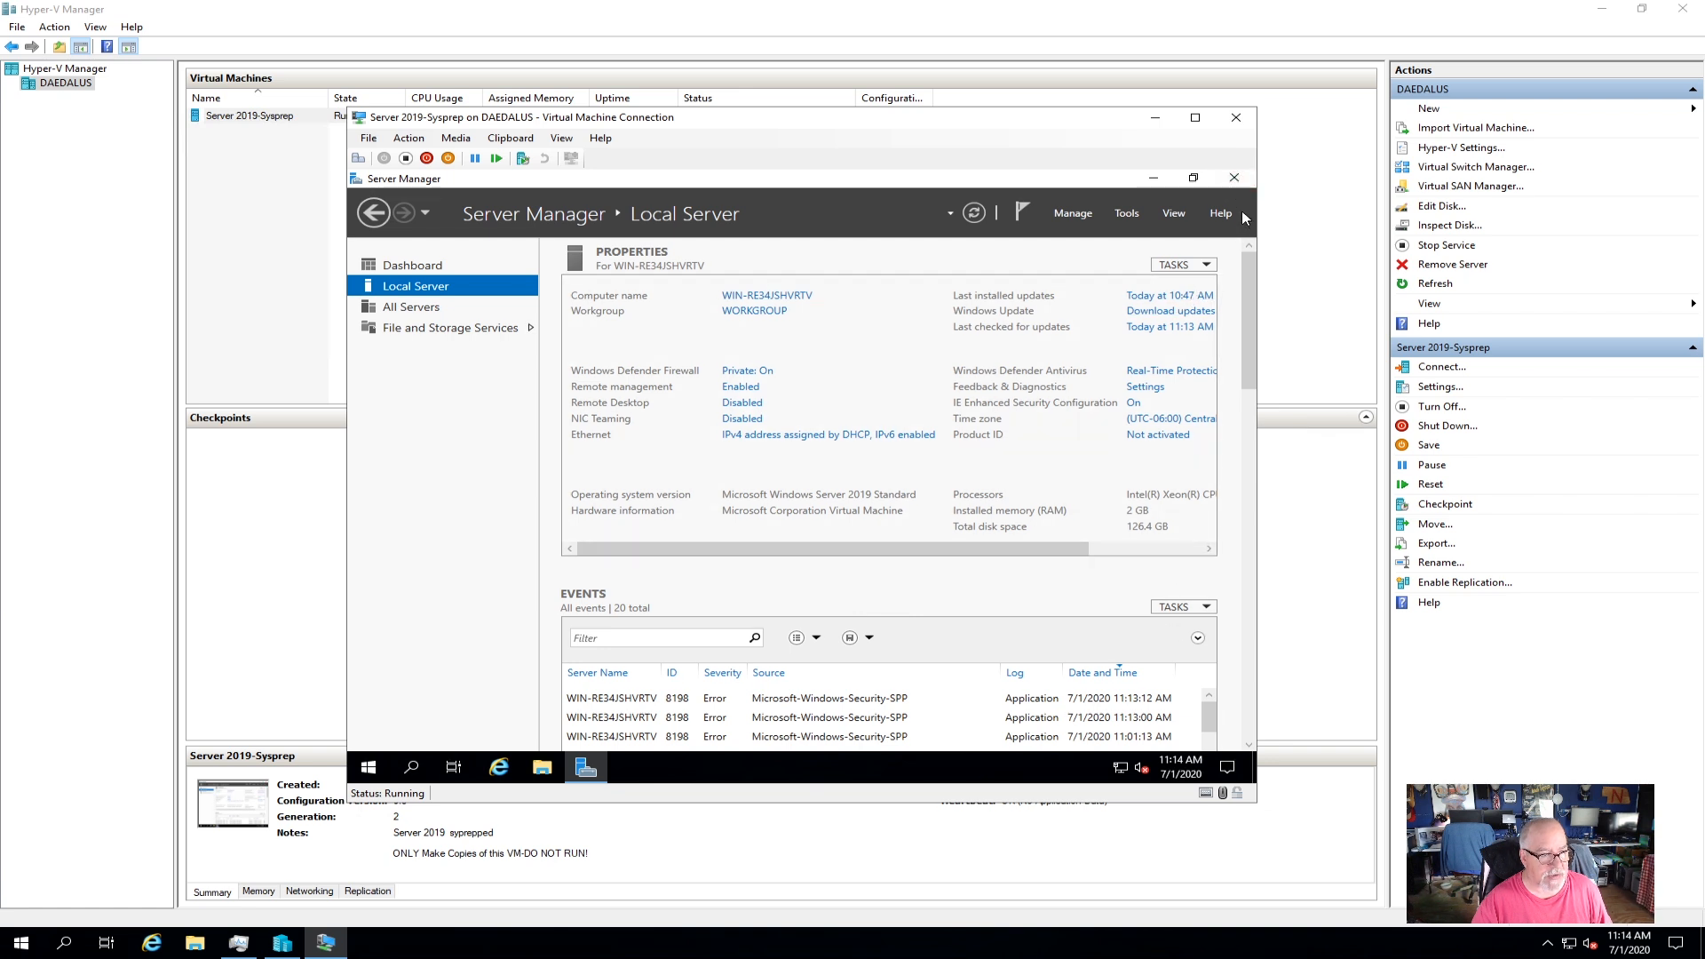
click(1233, 178)
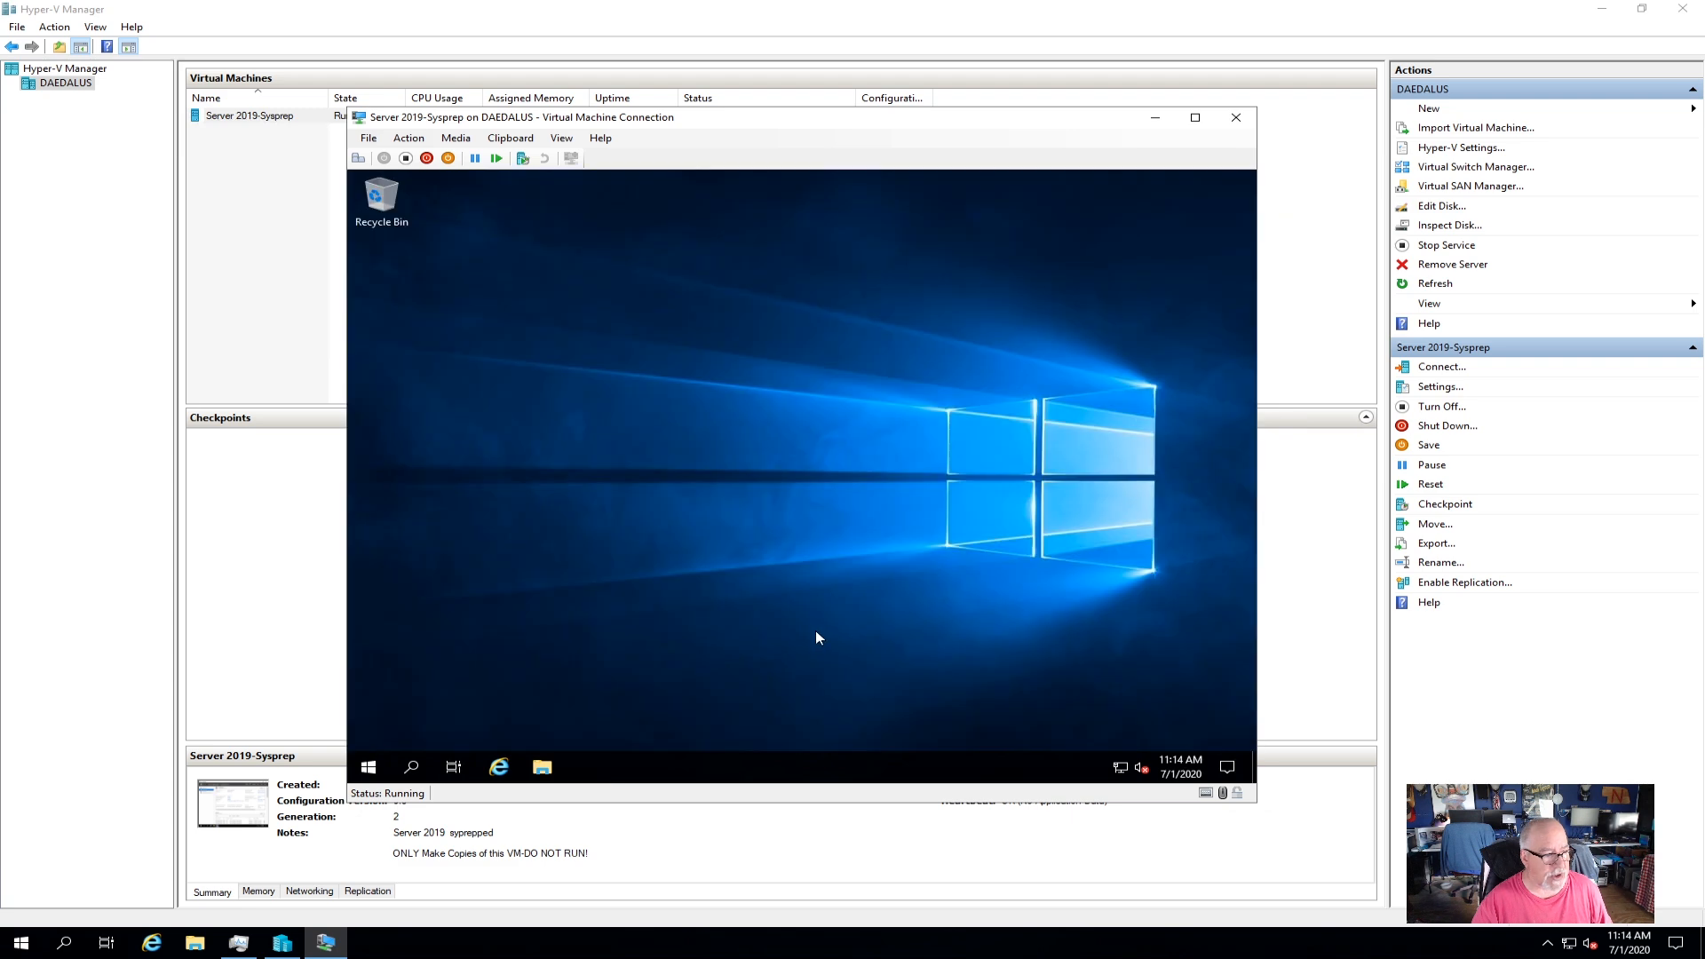
click(368, 766)
click(369, 694)
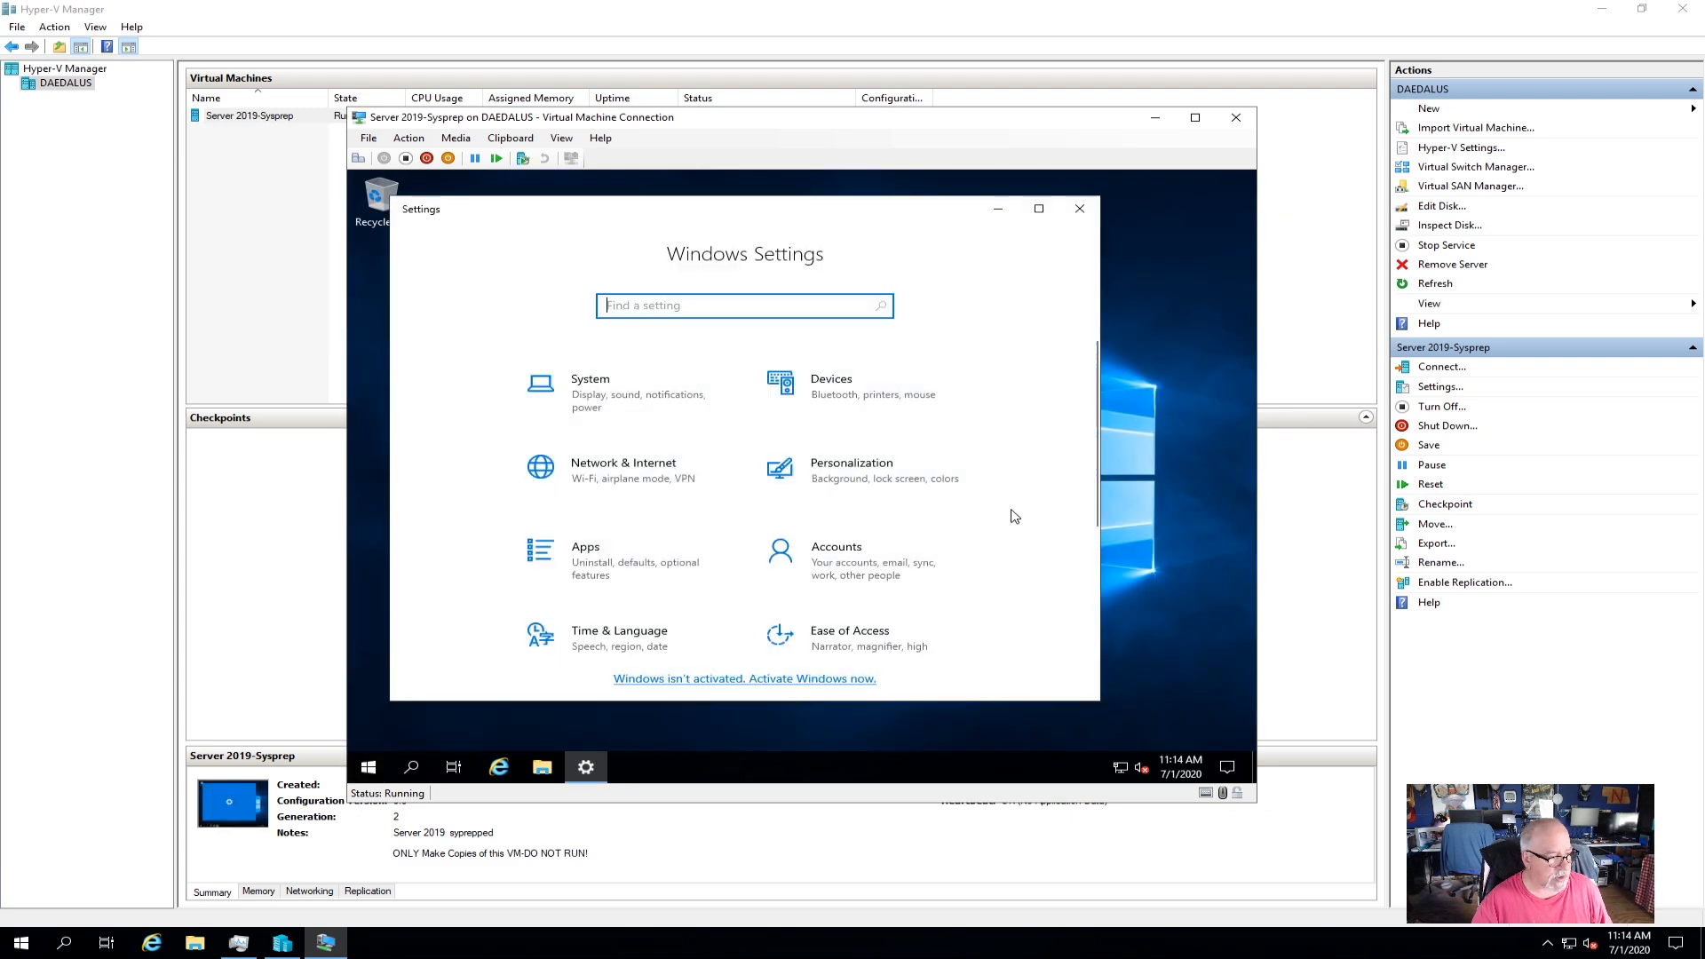
scroll(897, 621, down, 3)
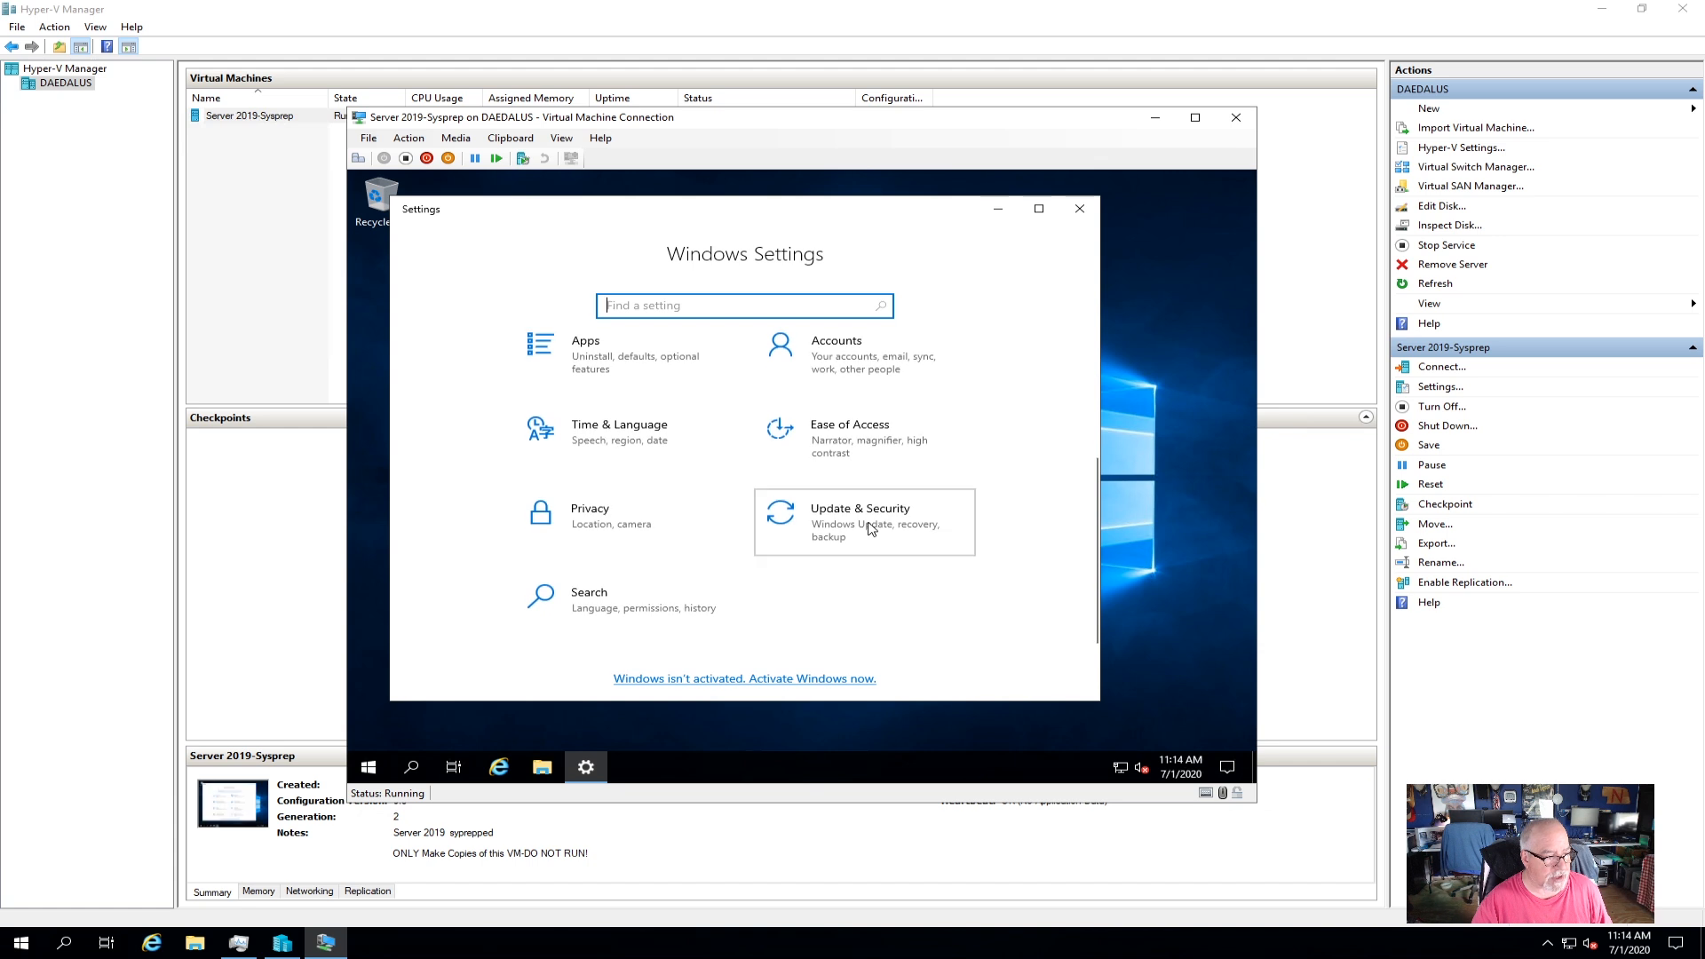
click(881, 548)
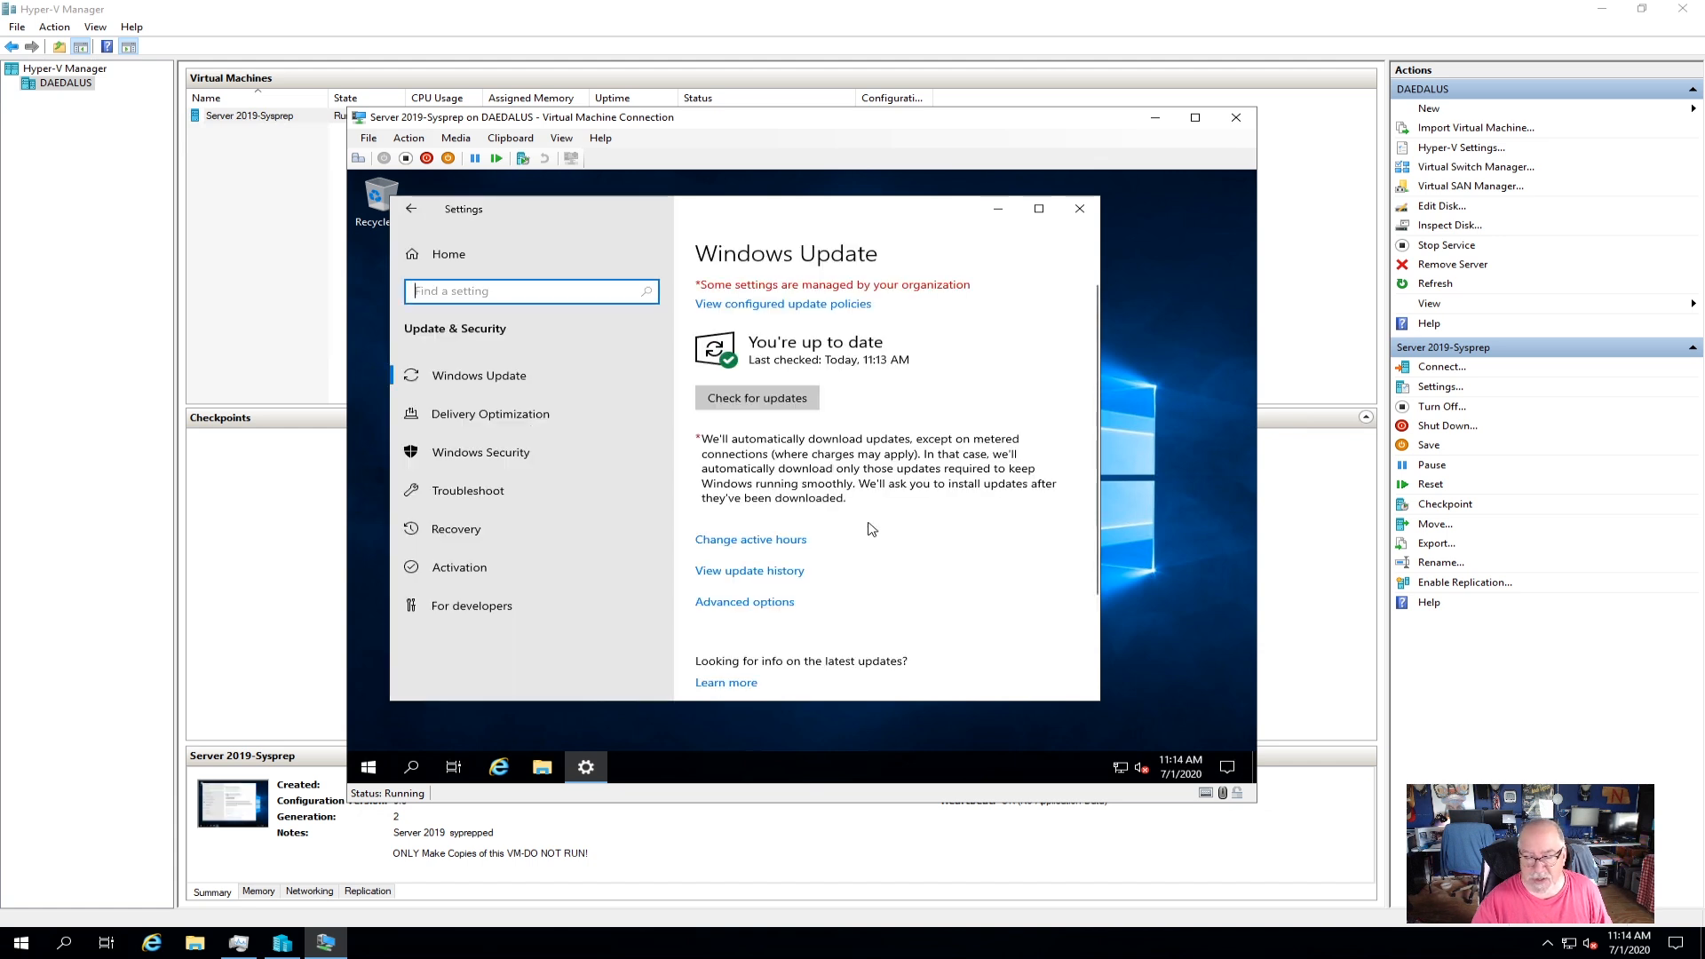
click(751, 397)
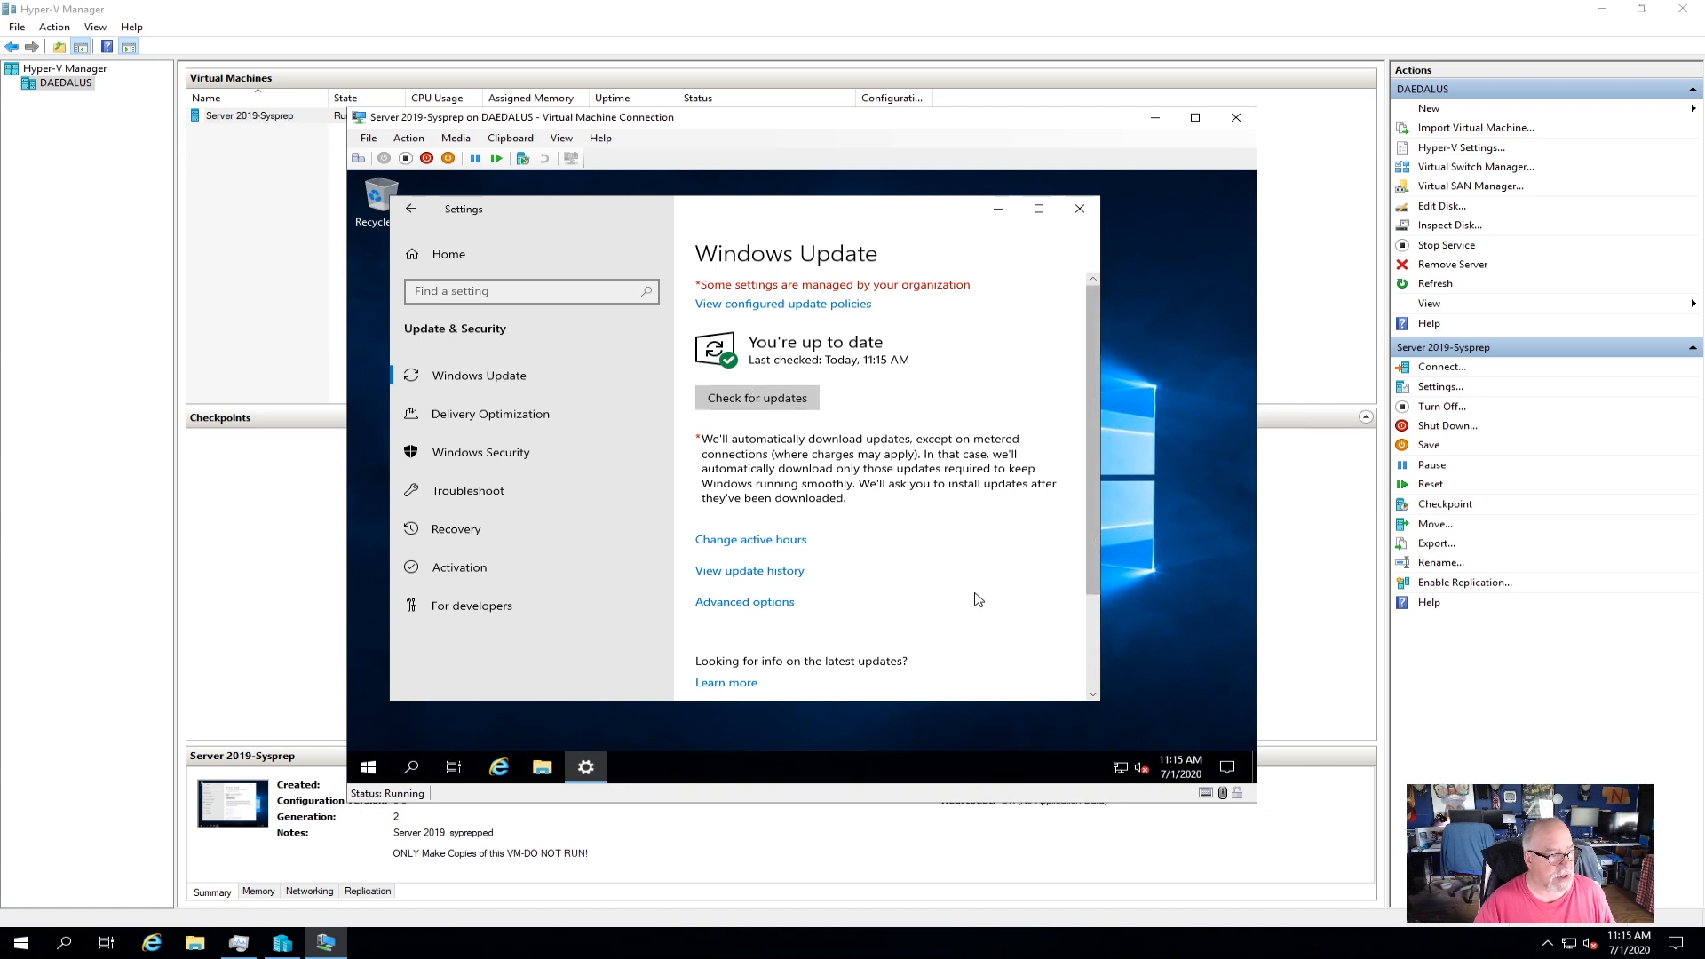
click(1079, 209)
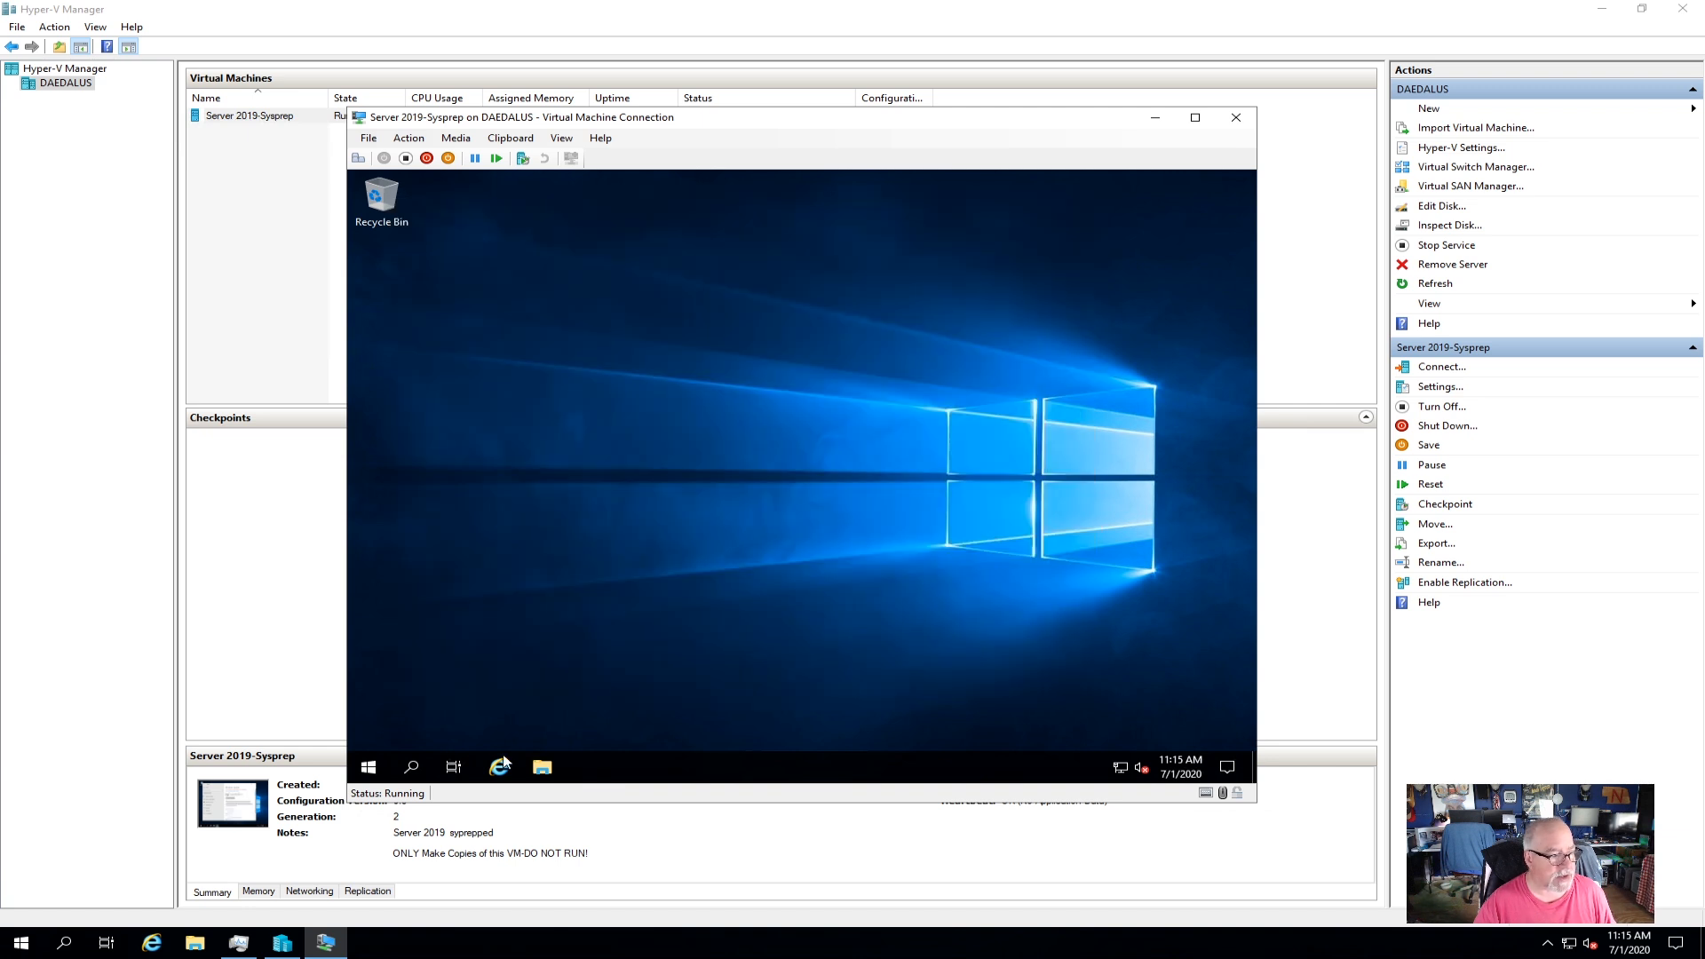
click(368, 766)
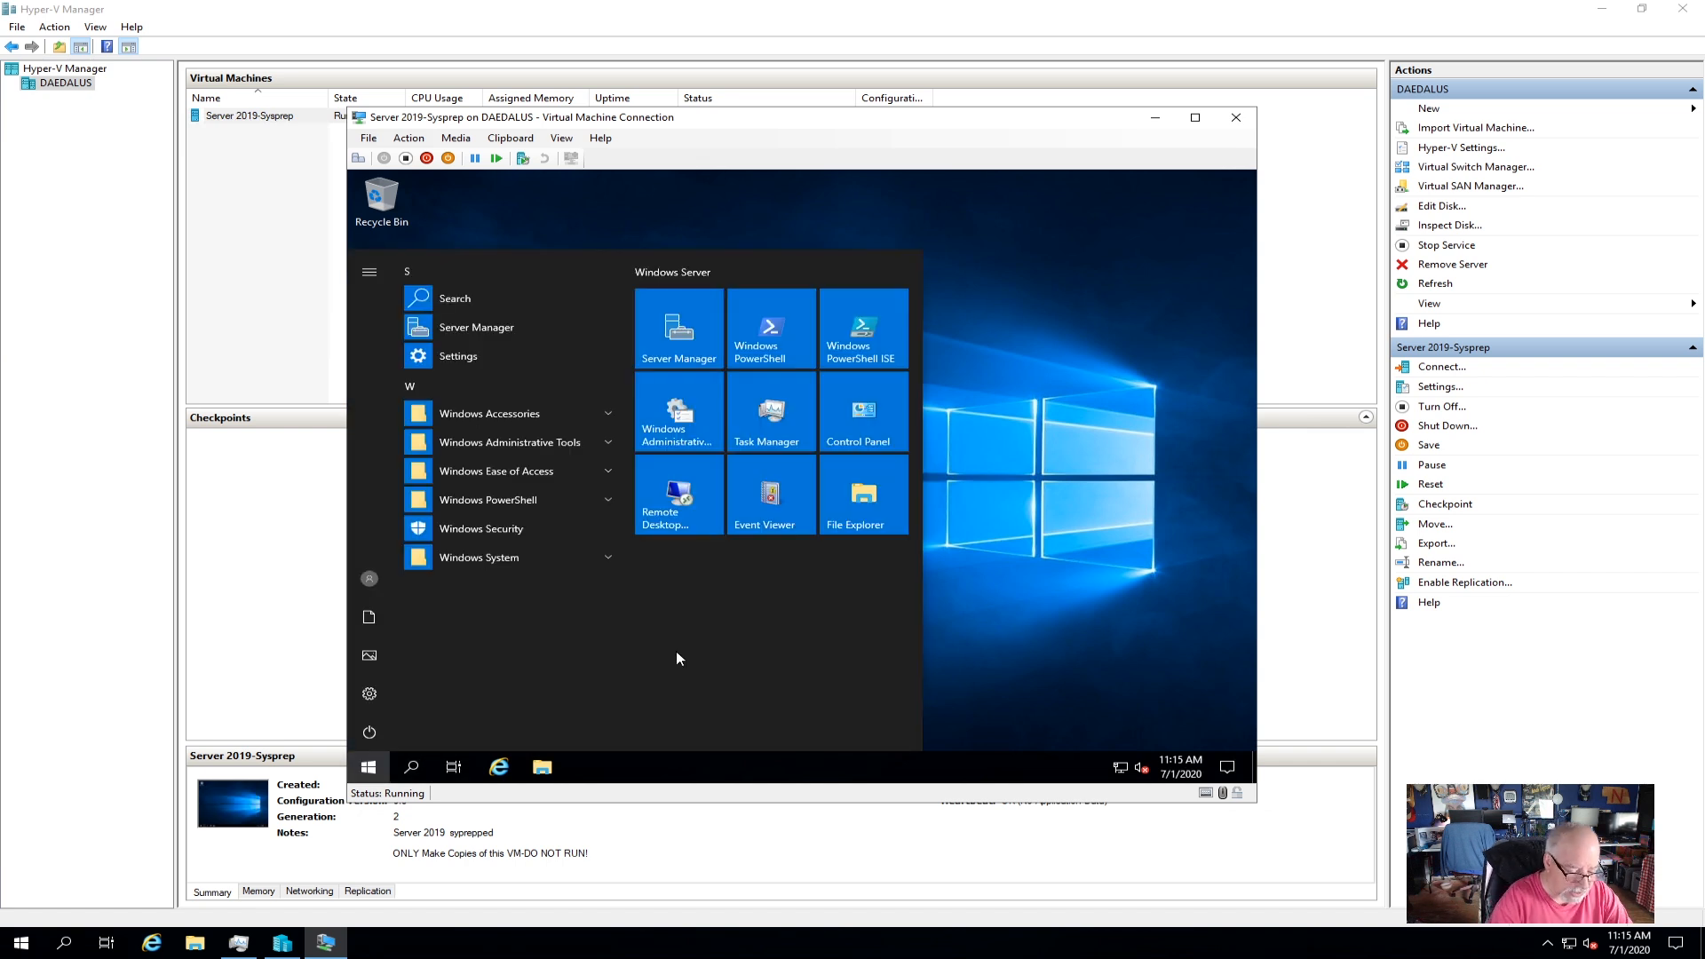
text(winver)
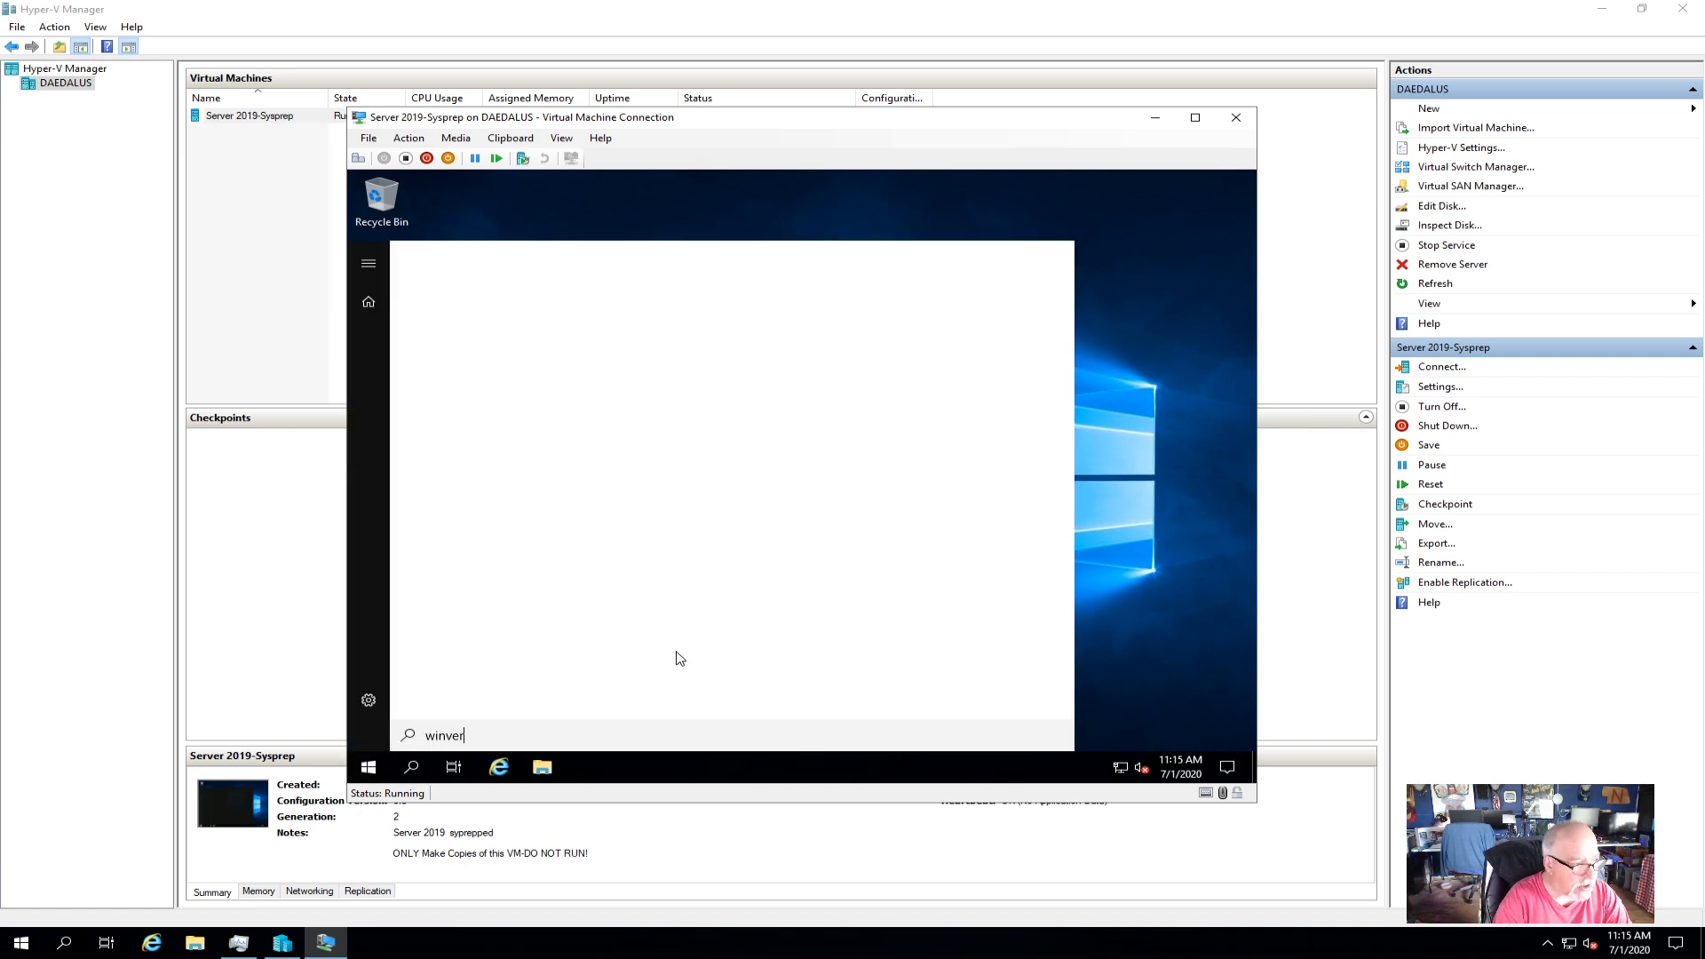
key(Return)
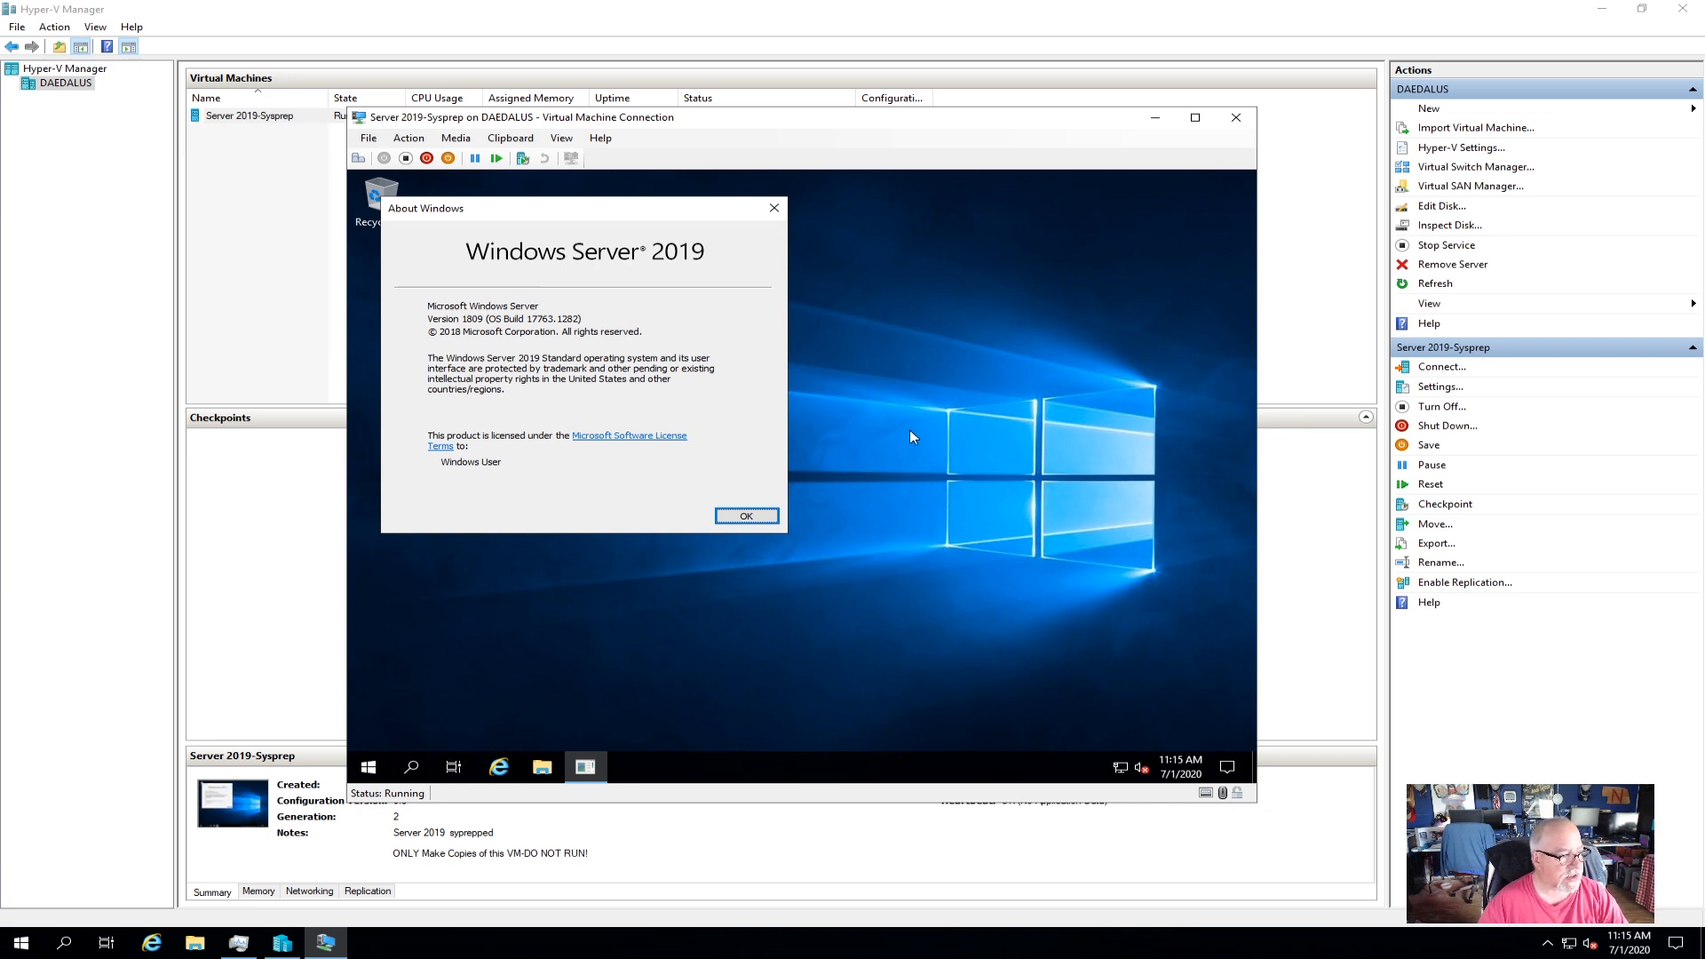
click(744, 517)
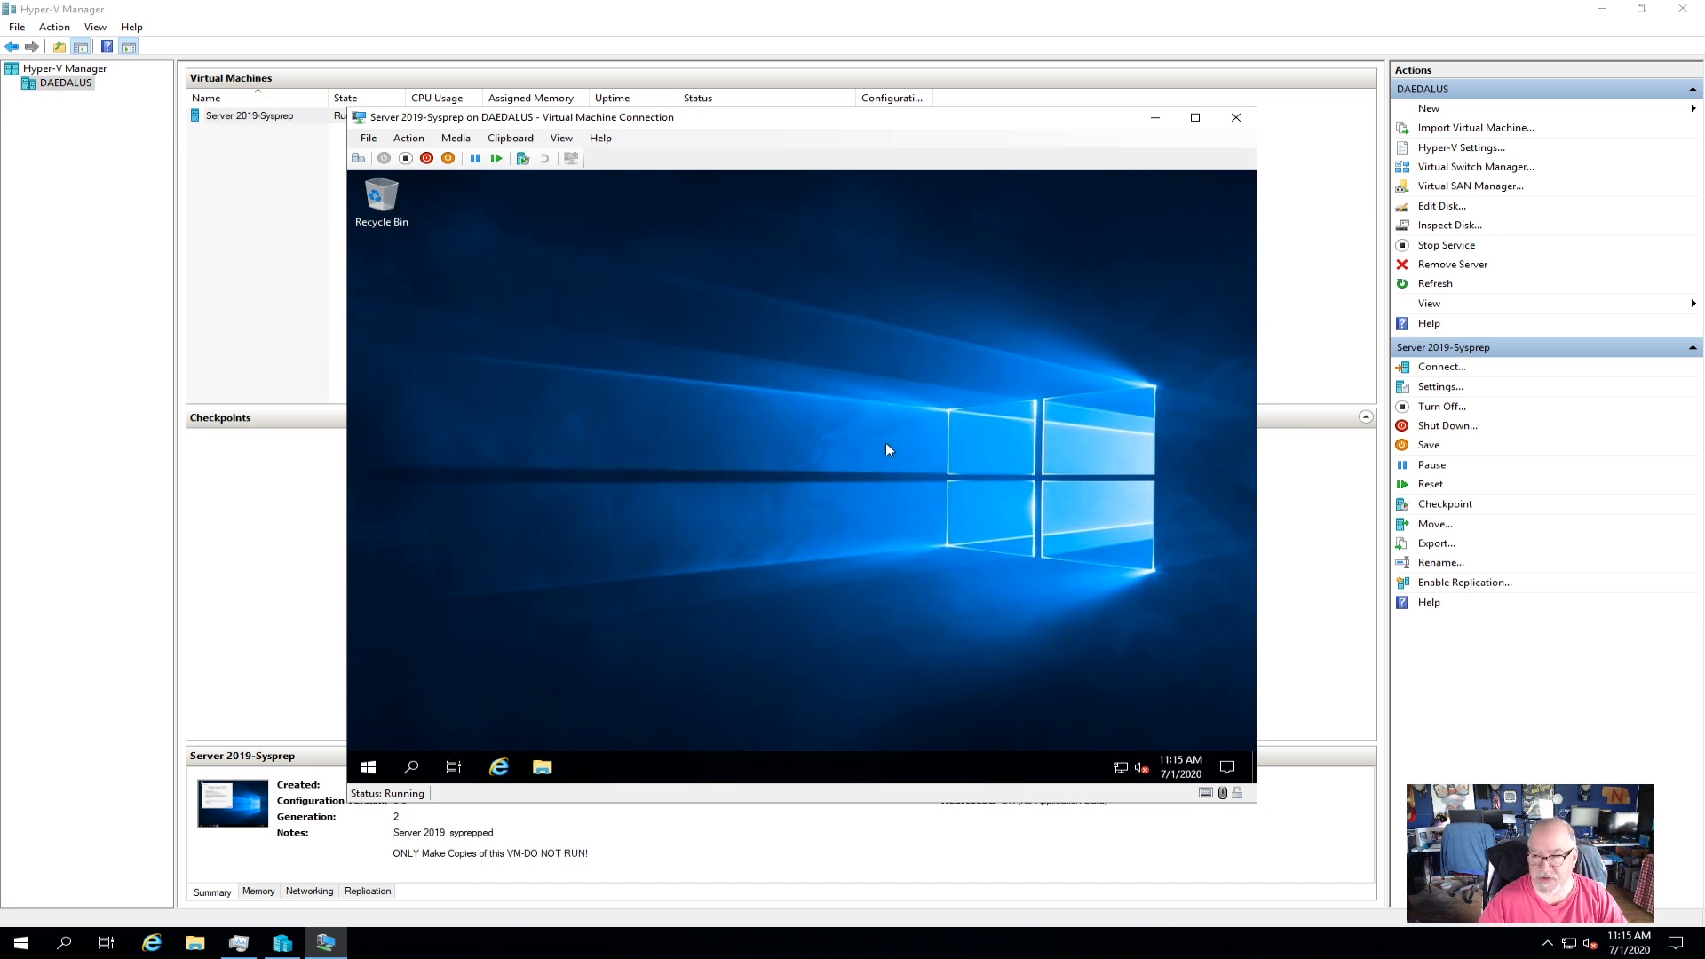
click(542, 767)
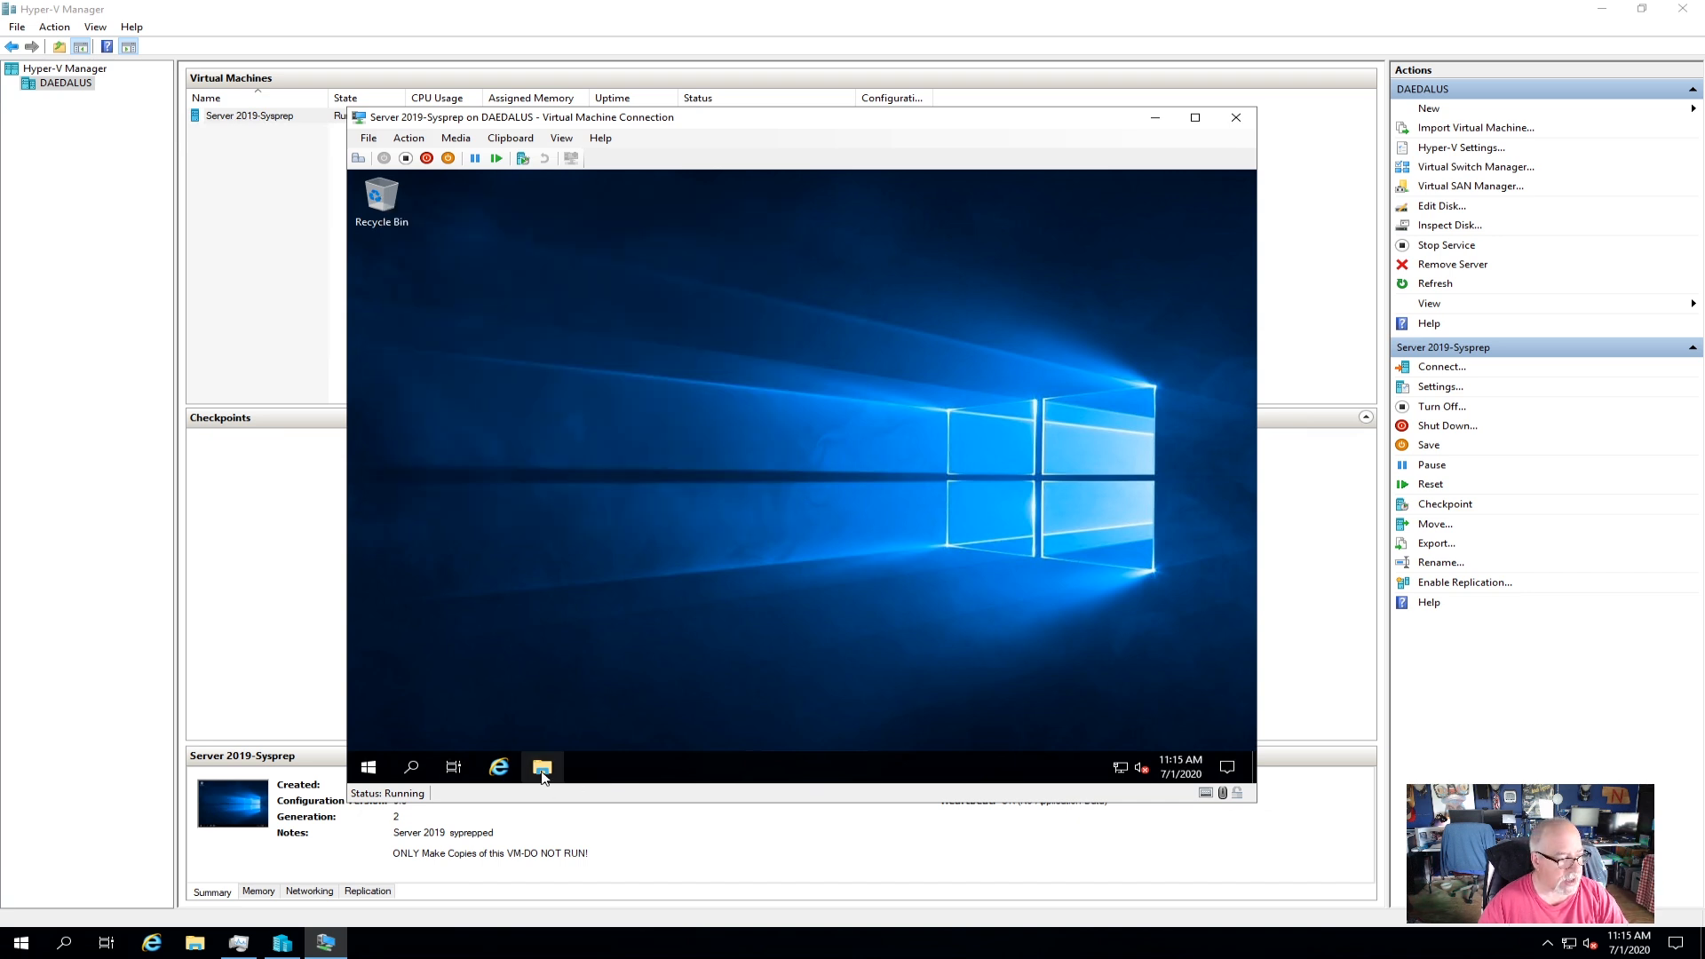
In the VM, browse to C:\Windows\System32\Sysprep and launch the System Preparation Tool.
click(531, 426)
click(748, 567)
double_click(749, 566)
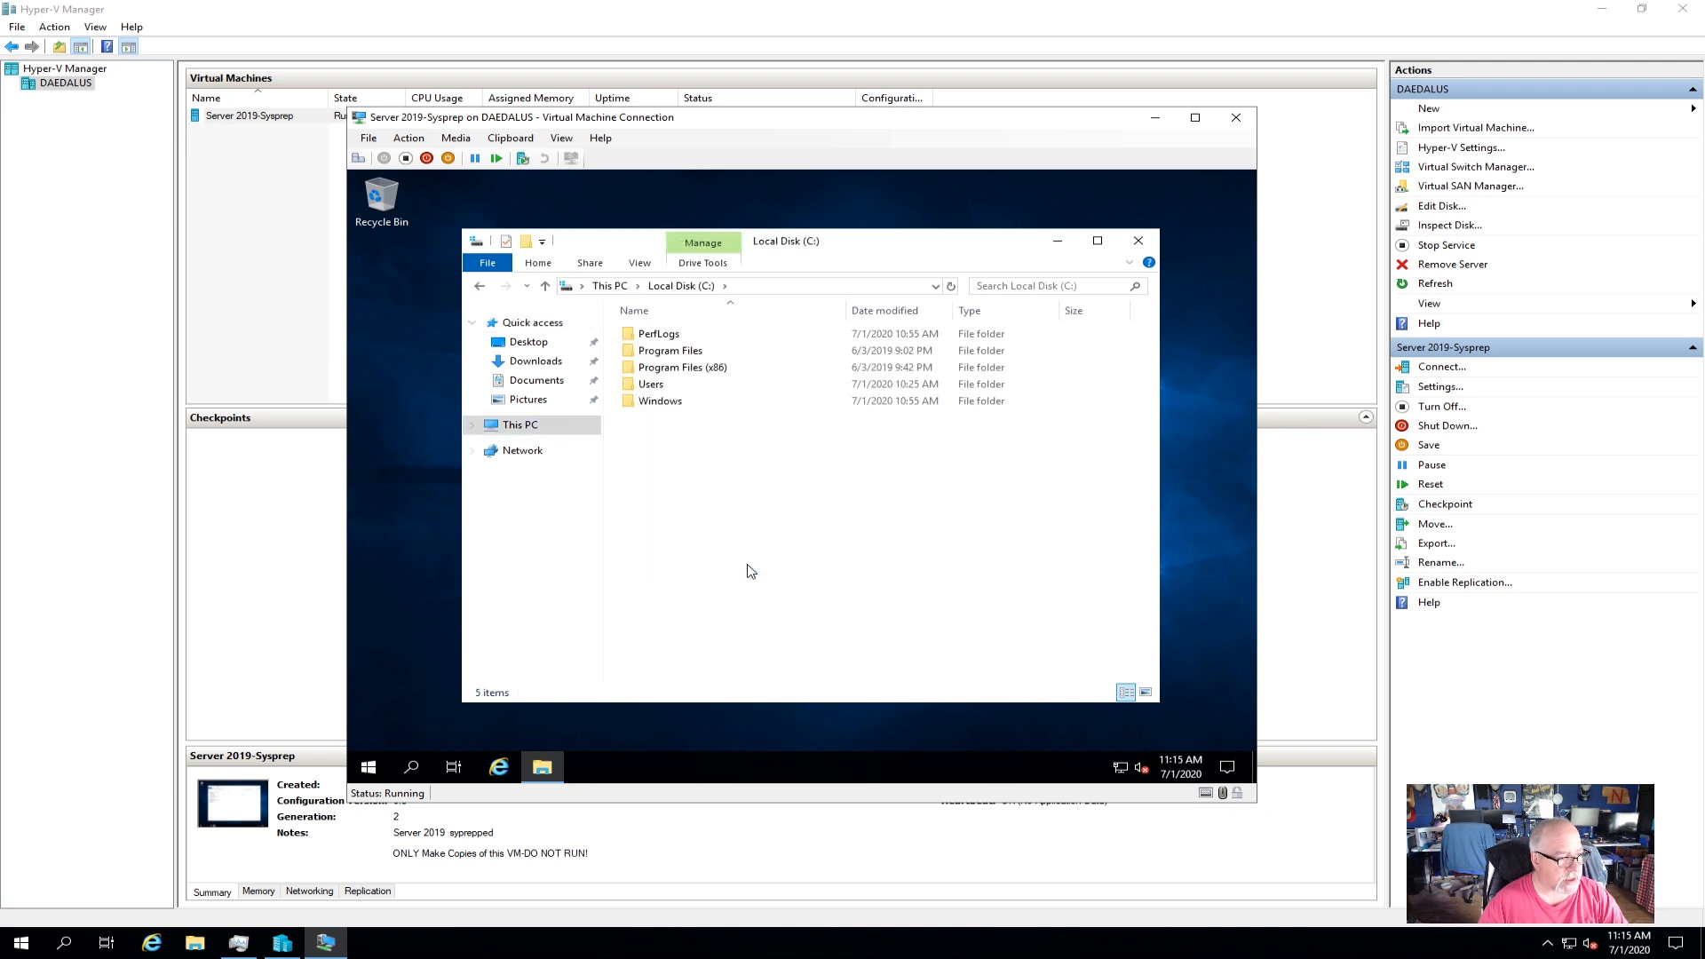
double_click(694, 411)
scroll(702, 484, down, 18)
scroll(704, 484, down, 3)
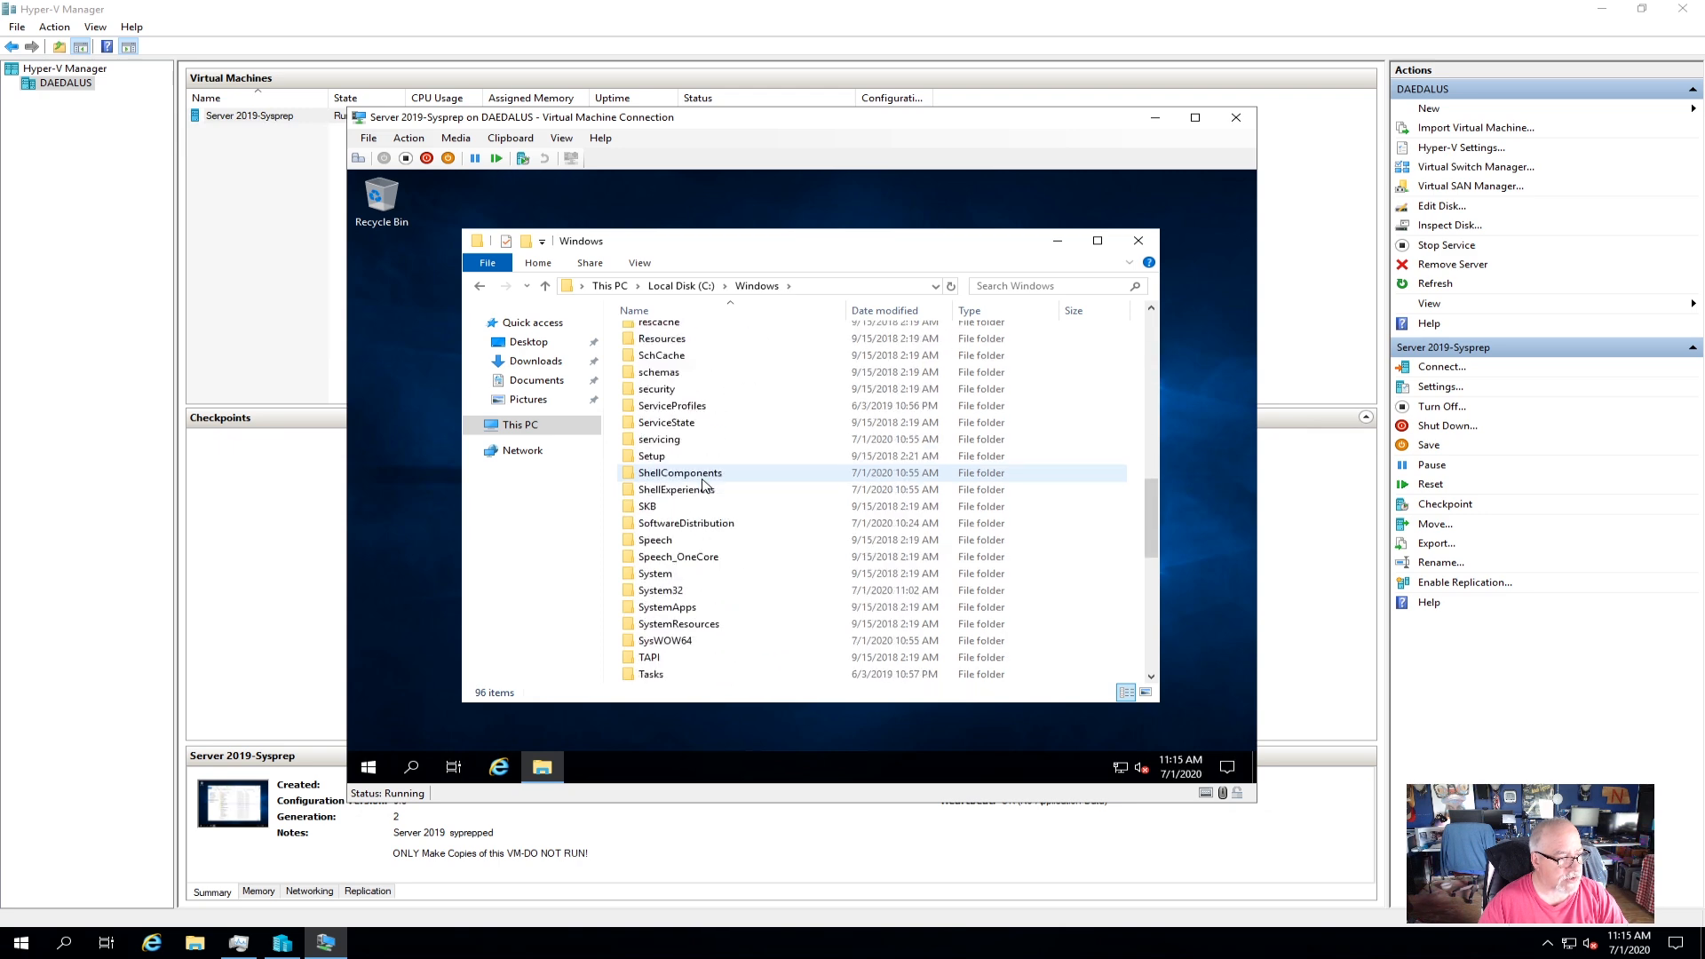
double_click(706, 591)
scroll(706, 593, down, 17)
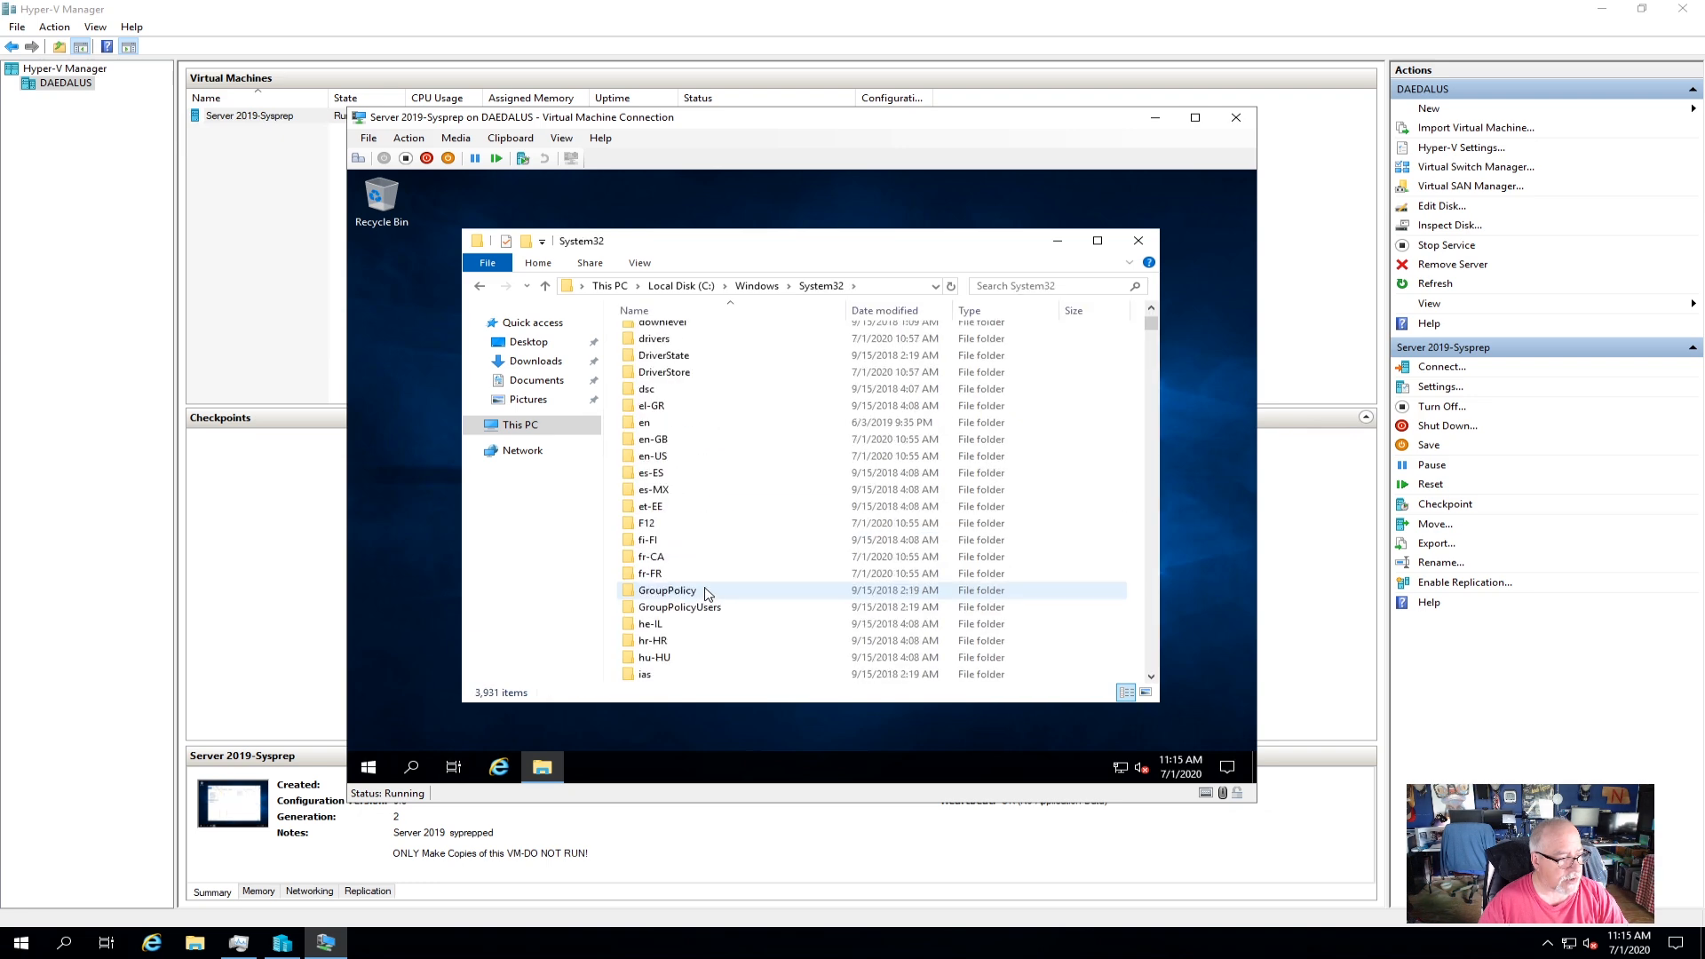
scroll(708, 593, down, 10)
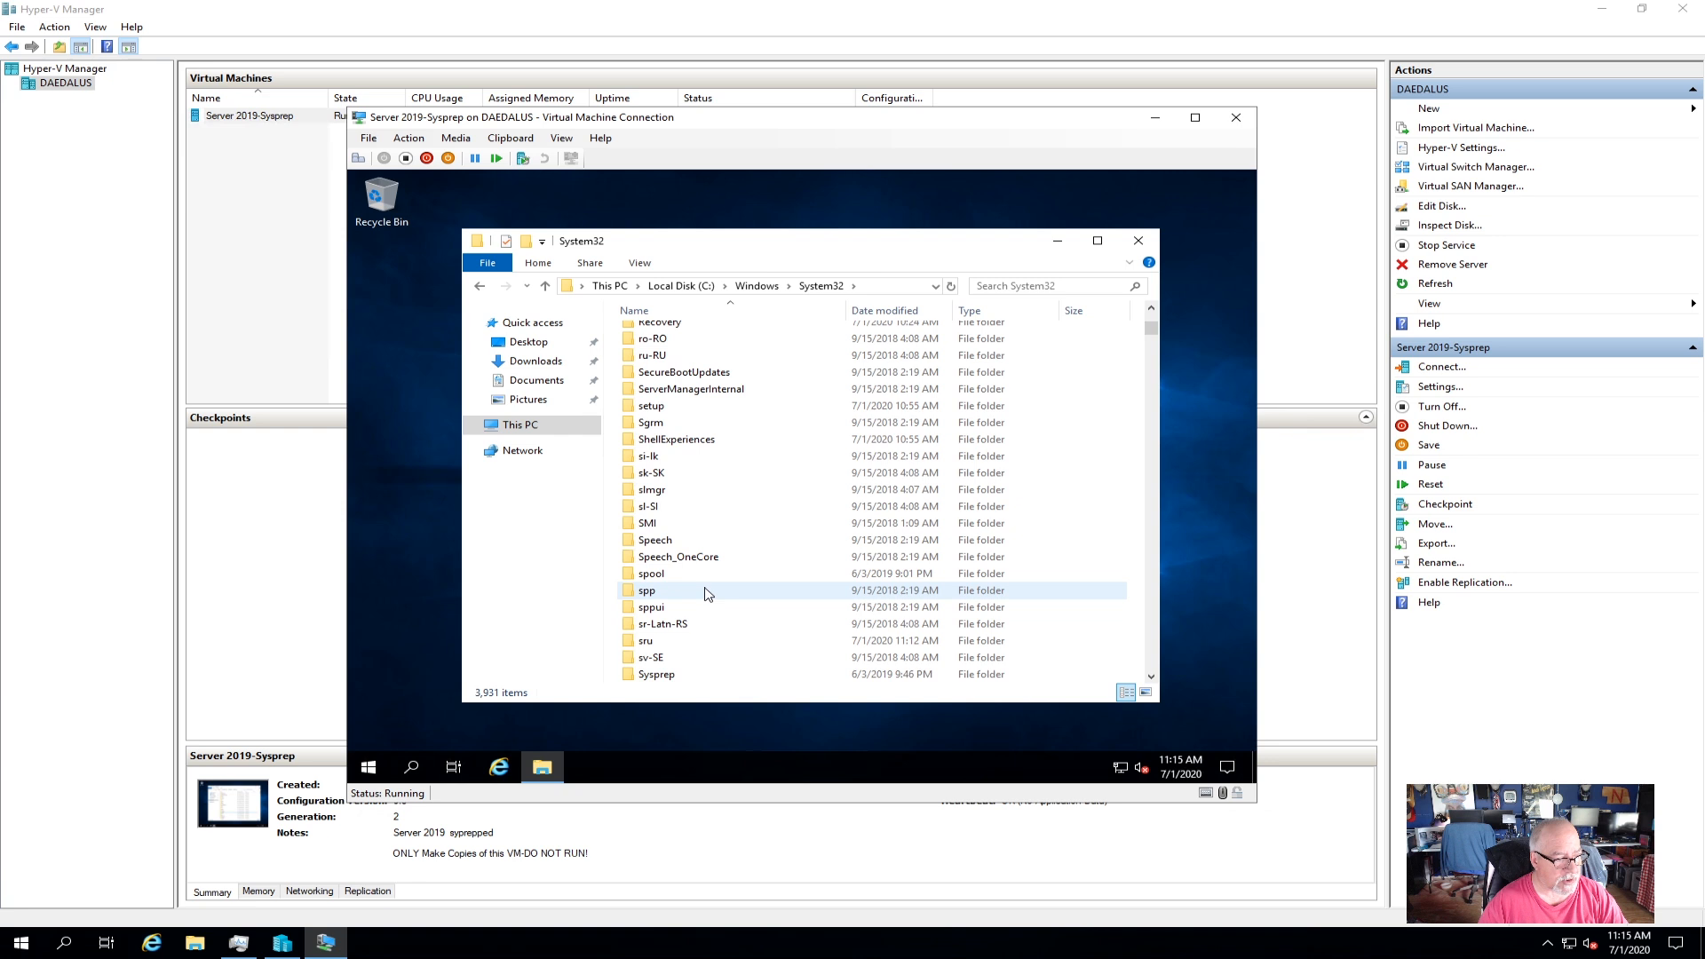
double_click(672, 676)
double_click(657, 384)
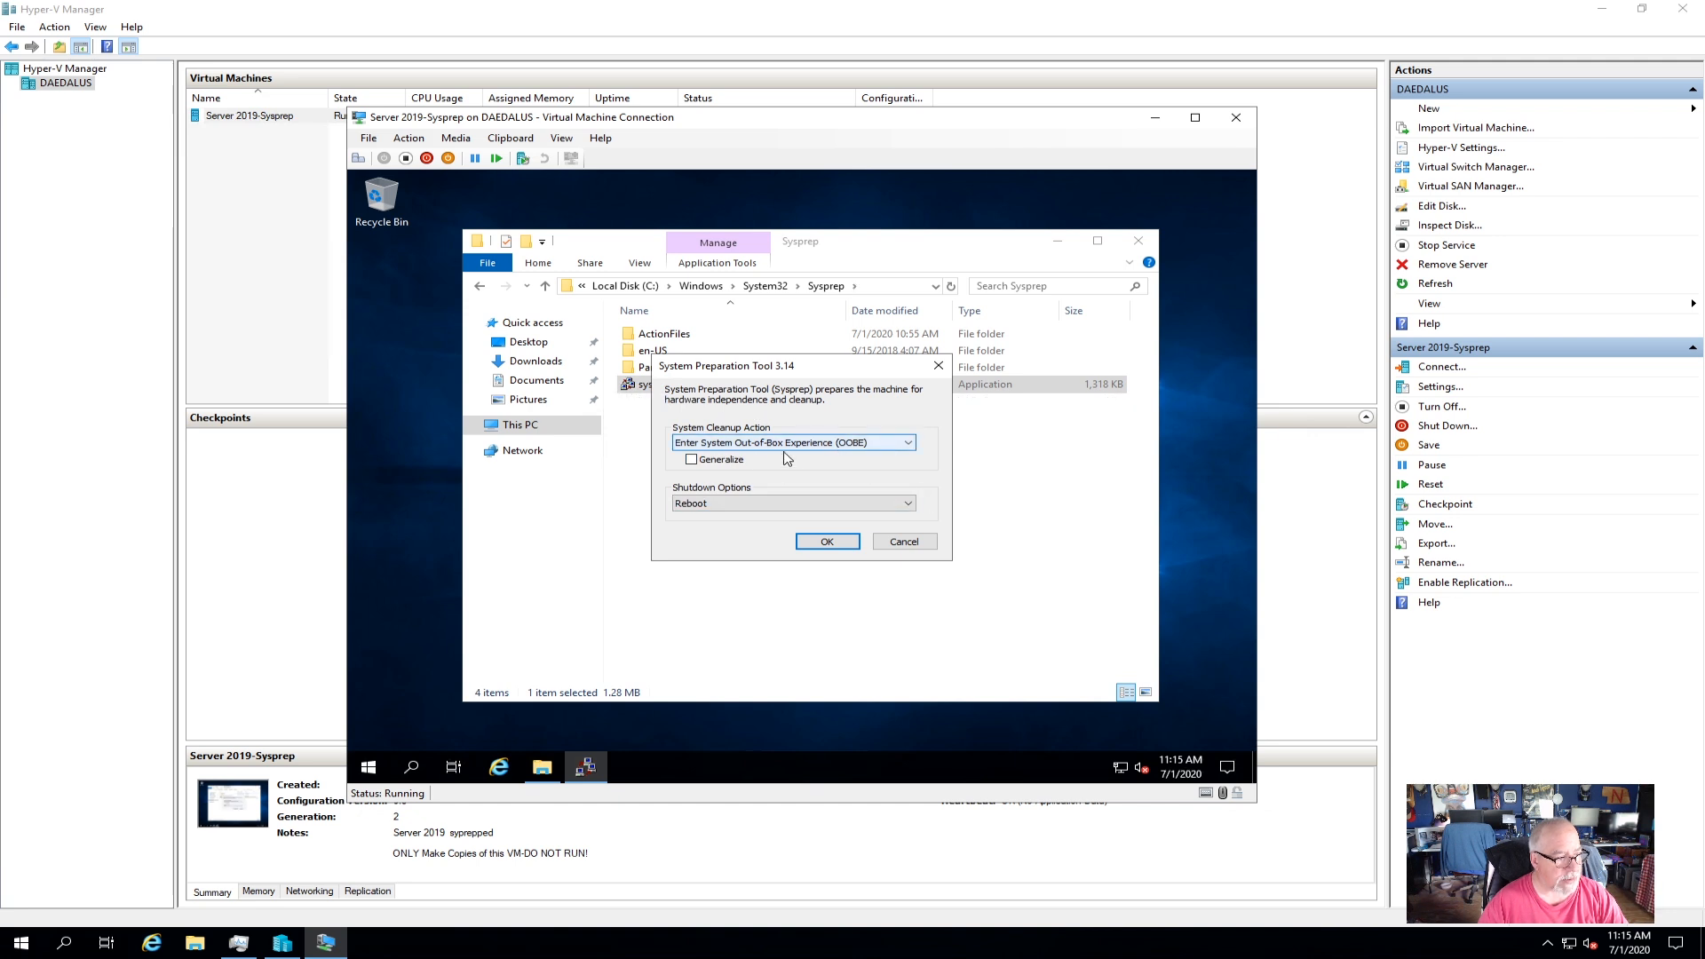
Run Sysprep with OOBE, Generalize checked and the Shutdown option.
click(692, 460)
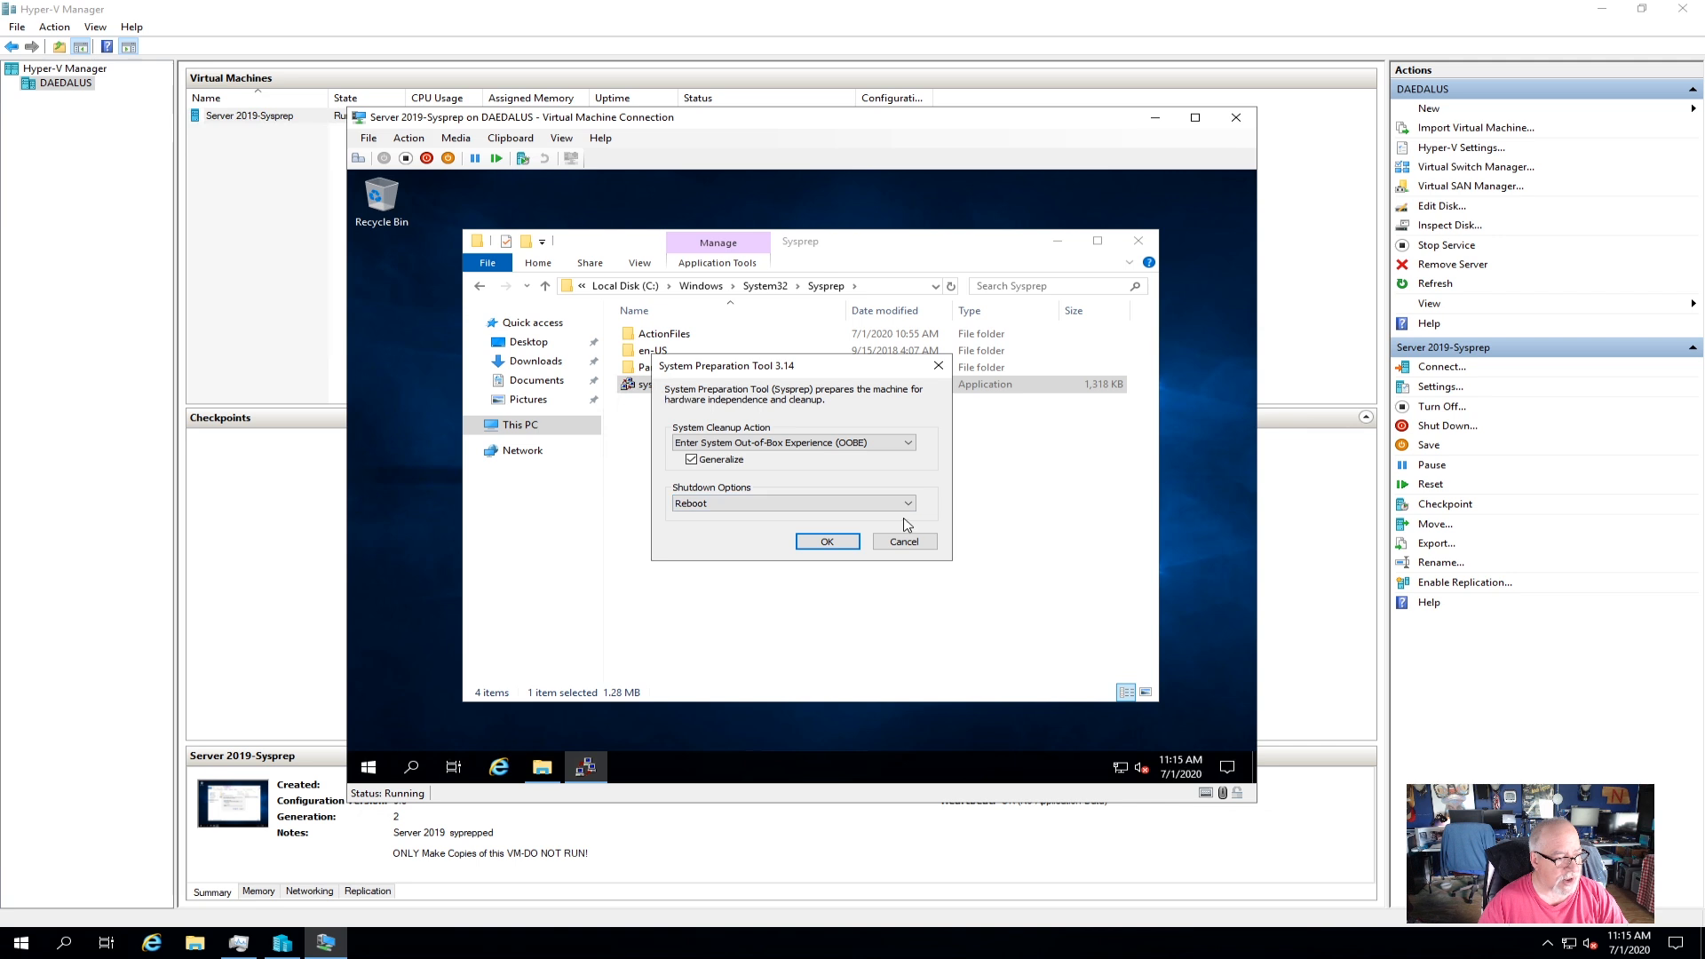
click(769, 502)
click(741, 539)
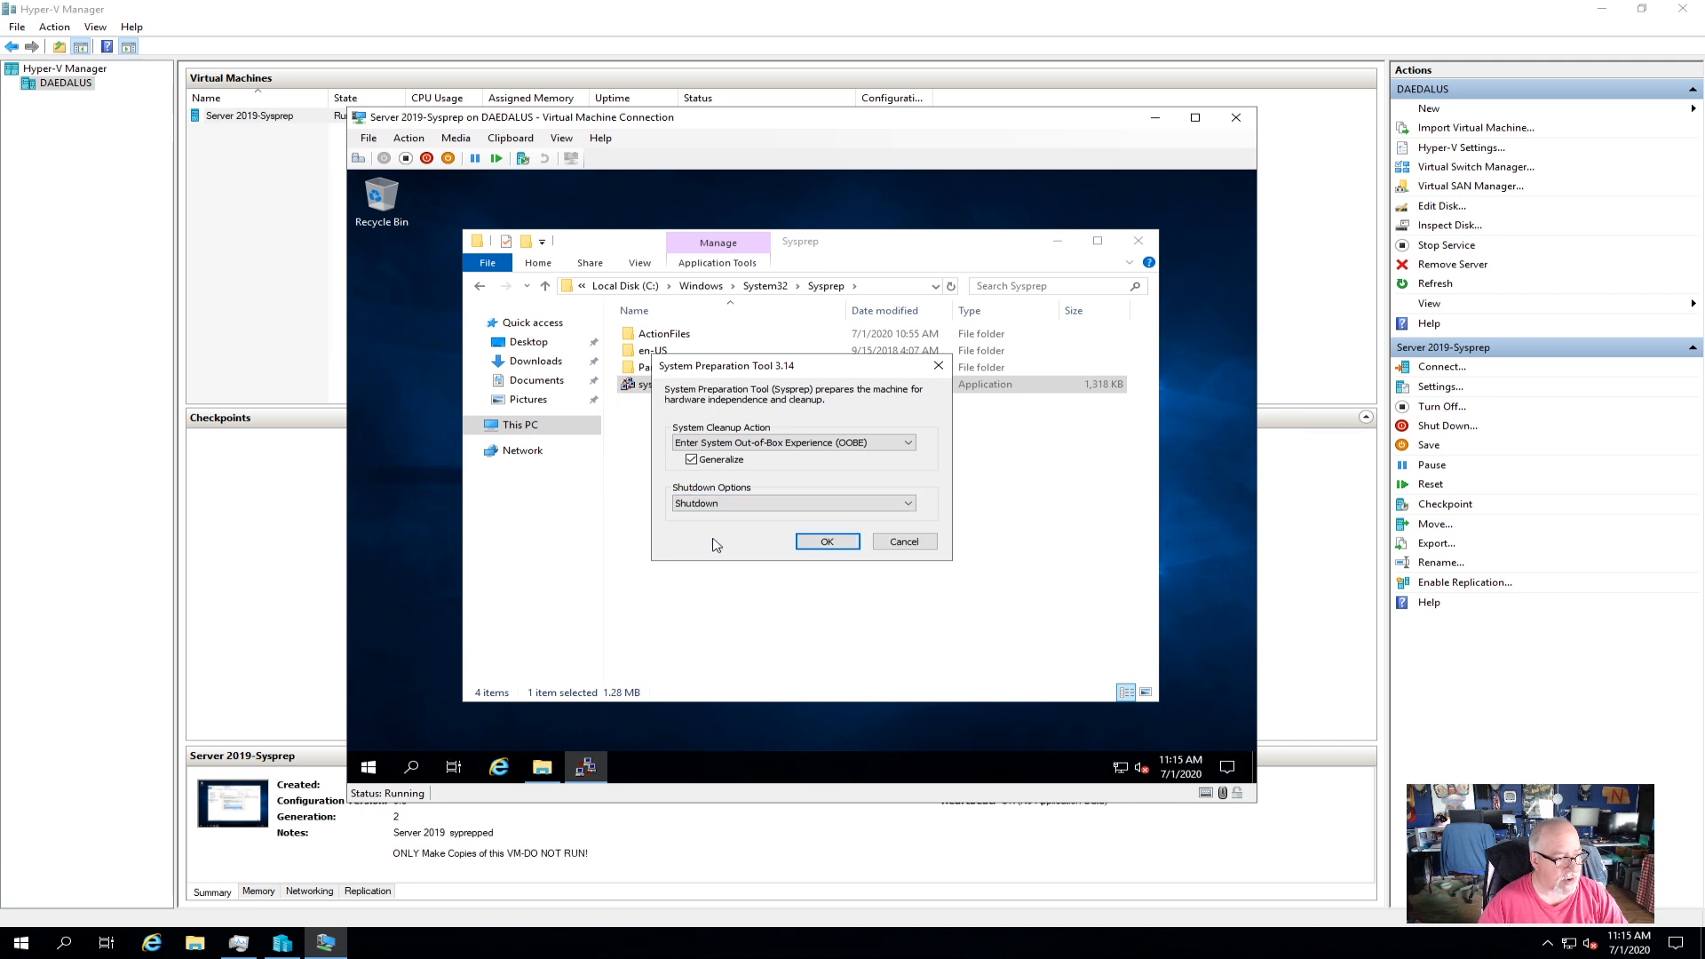
click(826, 541)
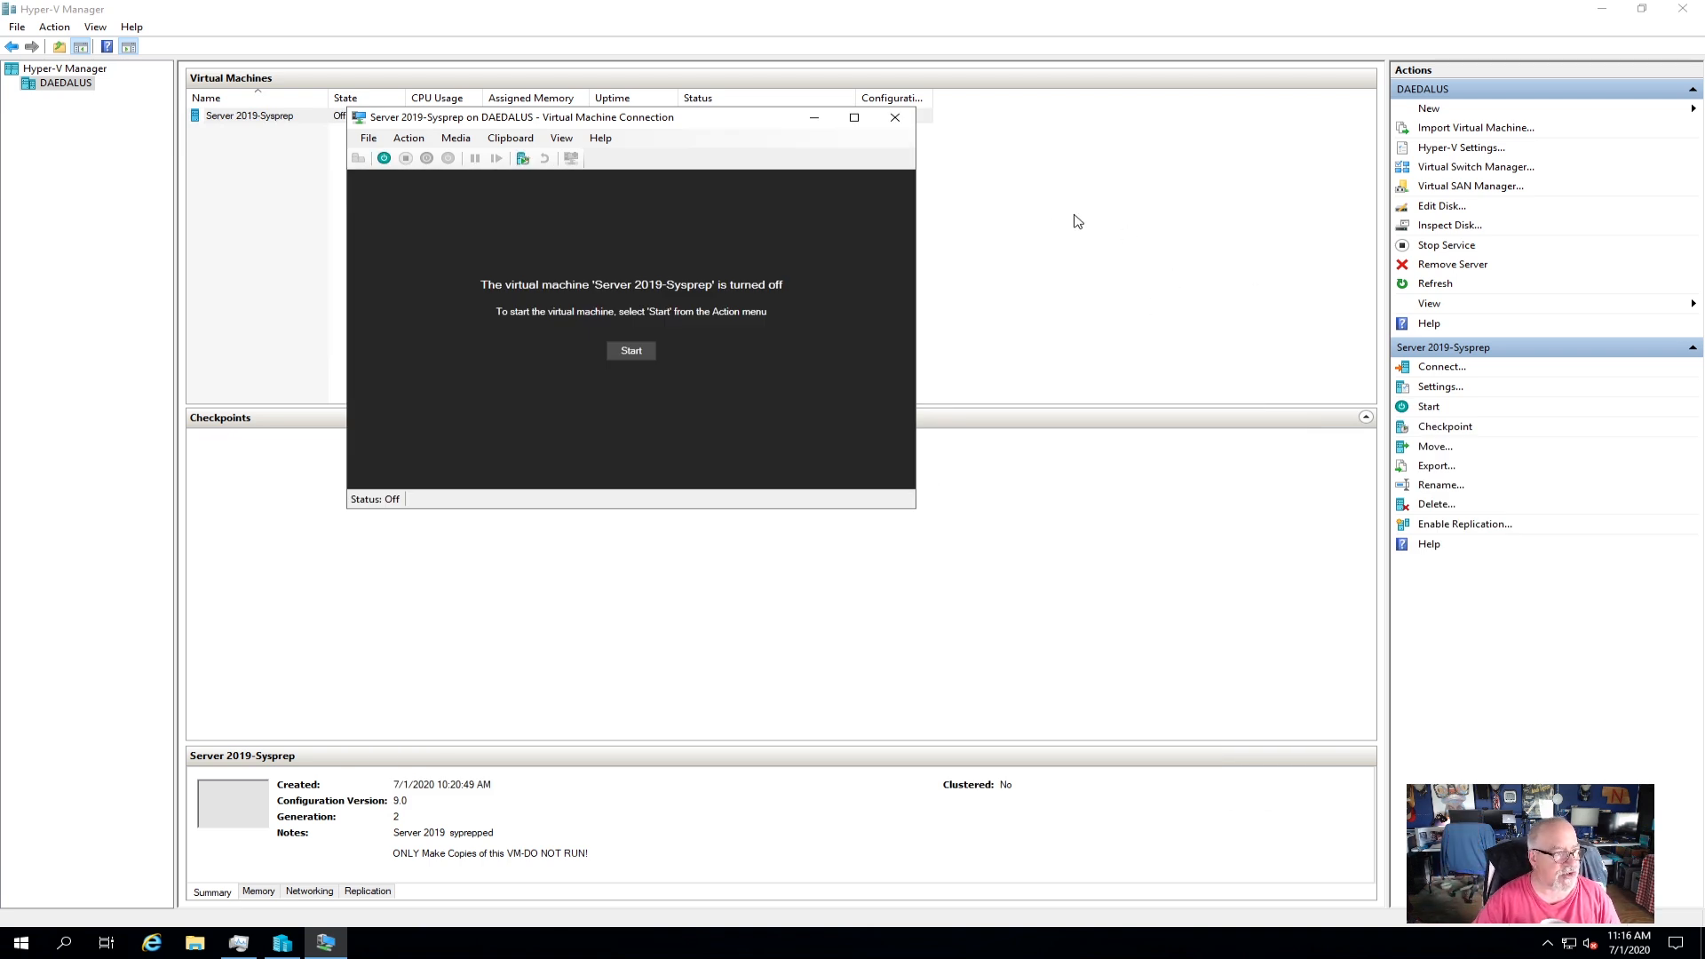
Close the VM connection window and cancel an Export of Server 2019-Sysprep.
click(894, 117)
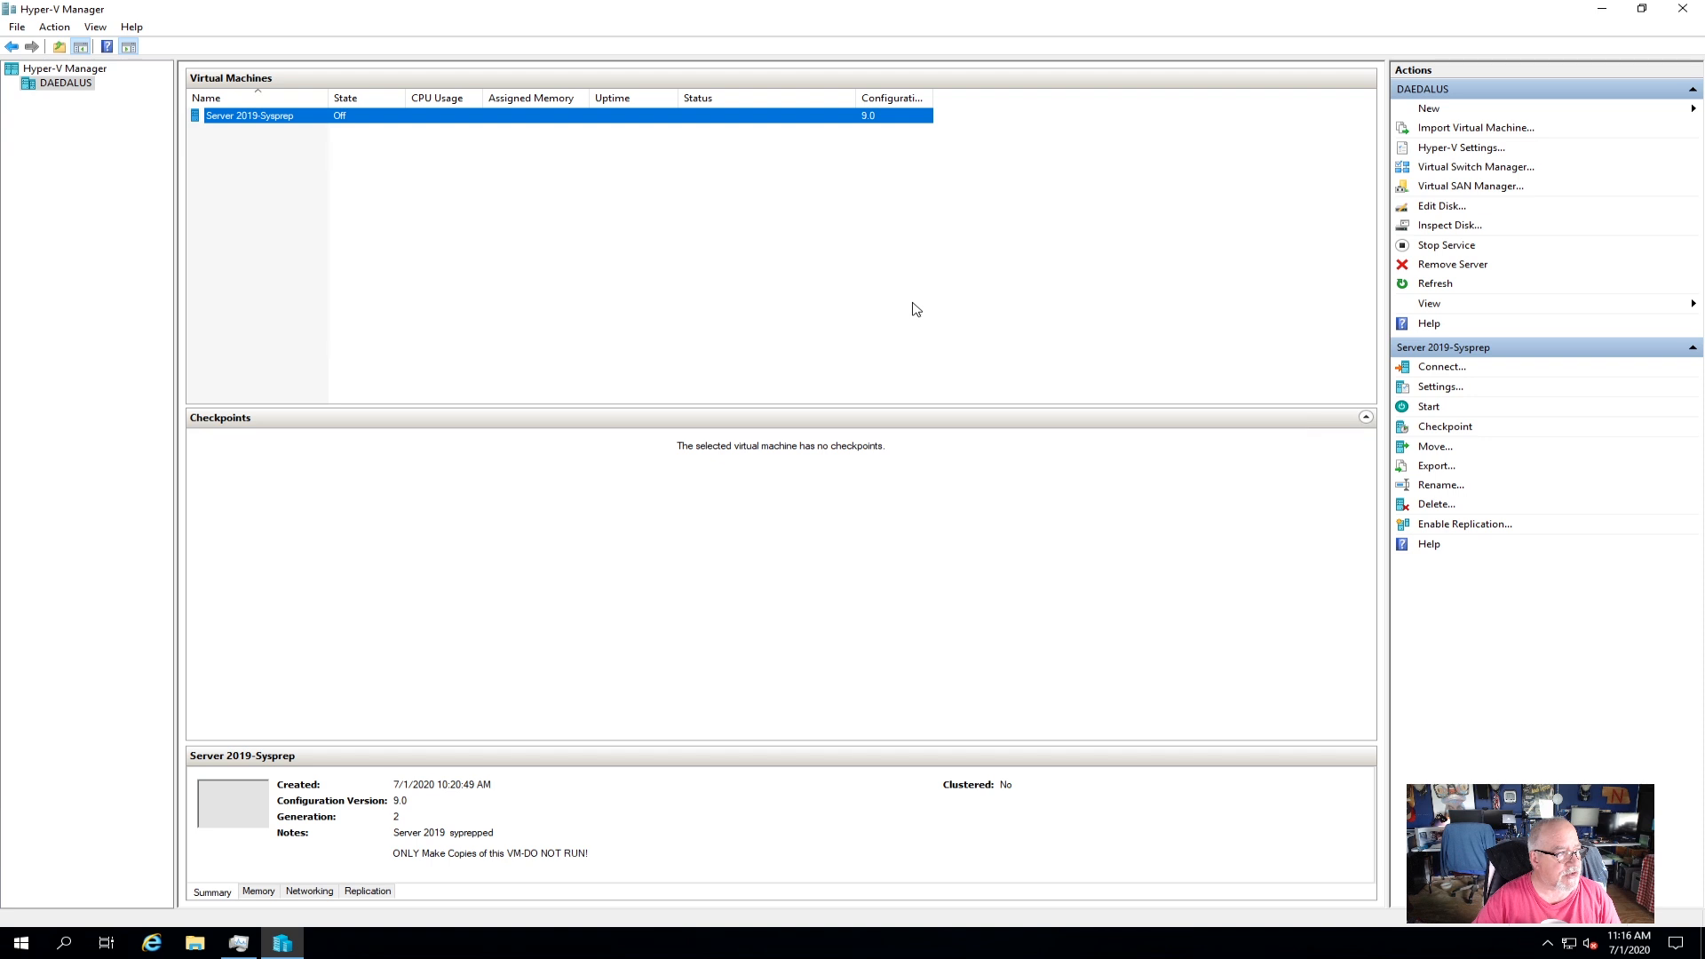
right_click(257, 121)
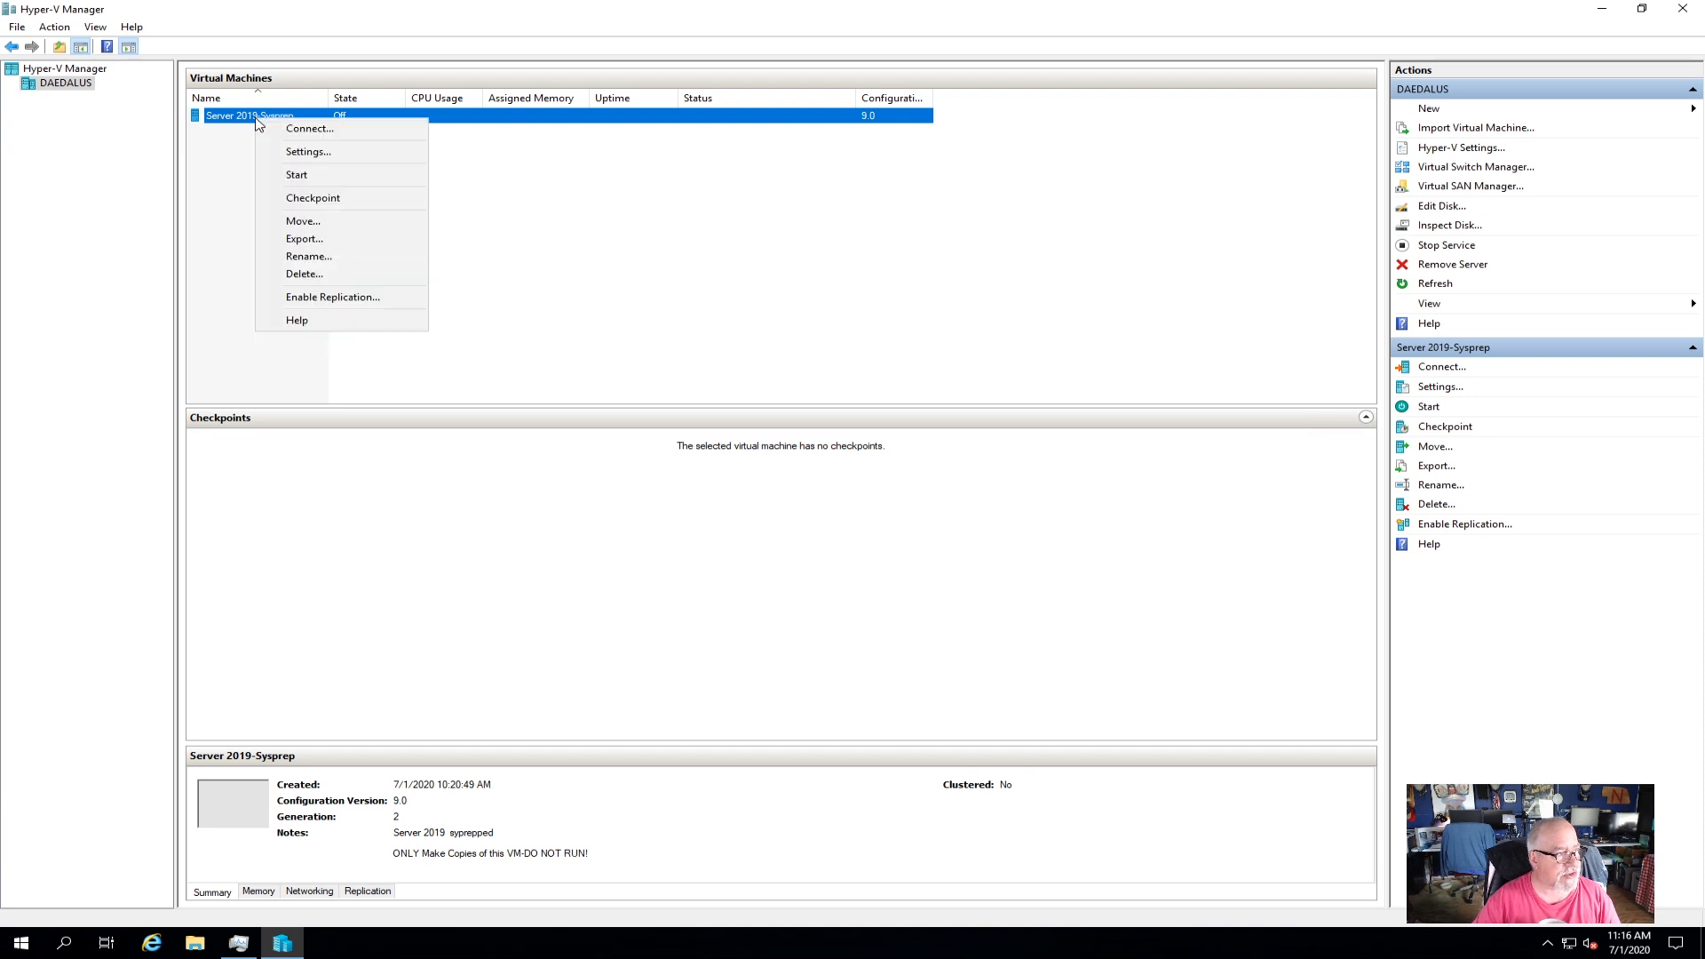
click(321, 239)
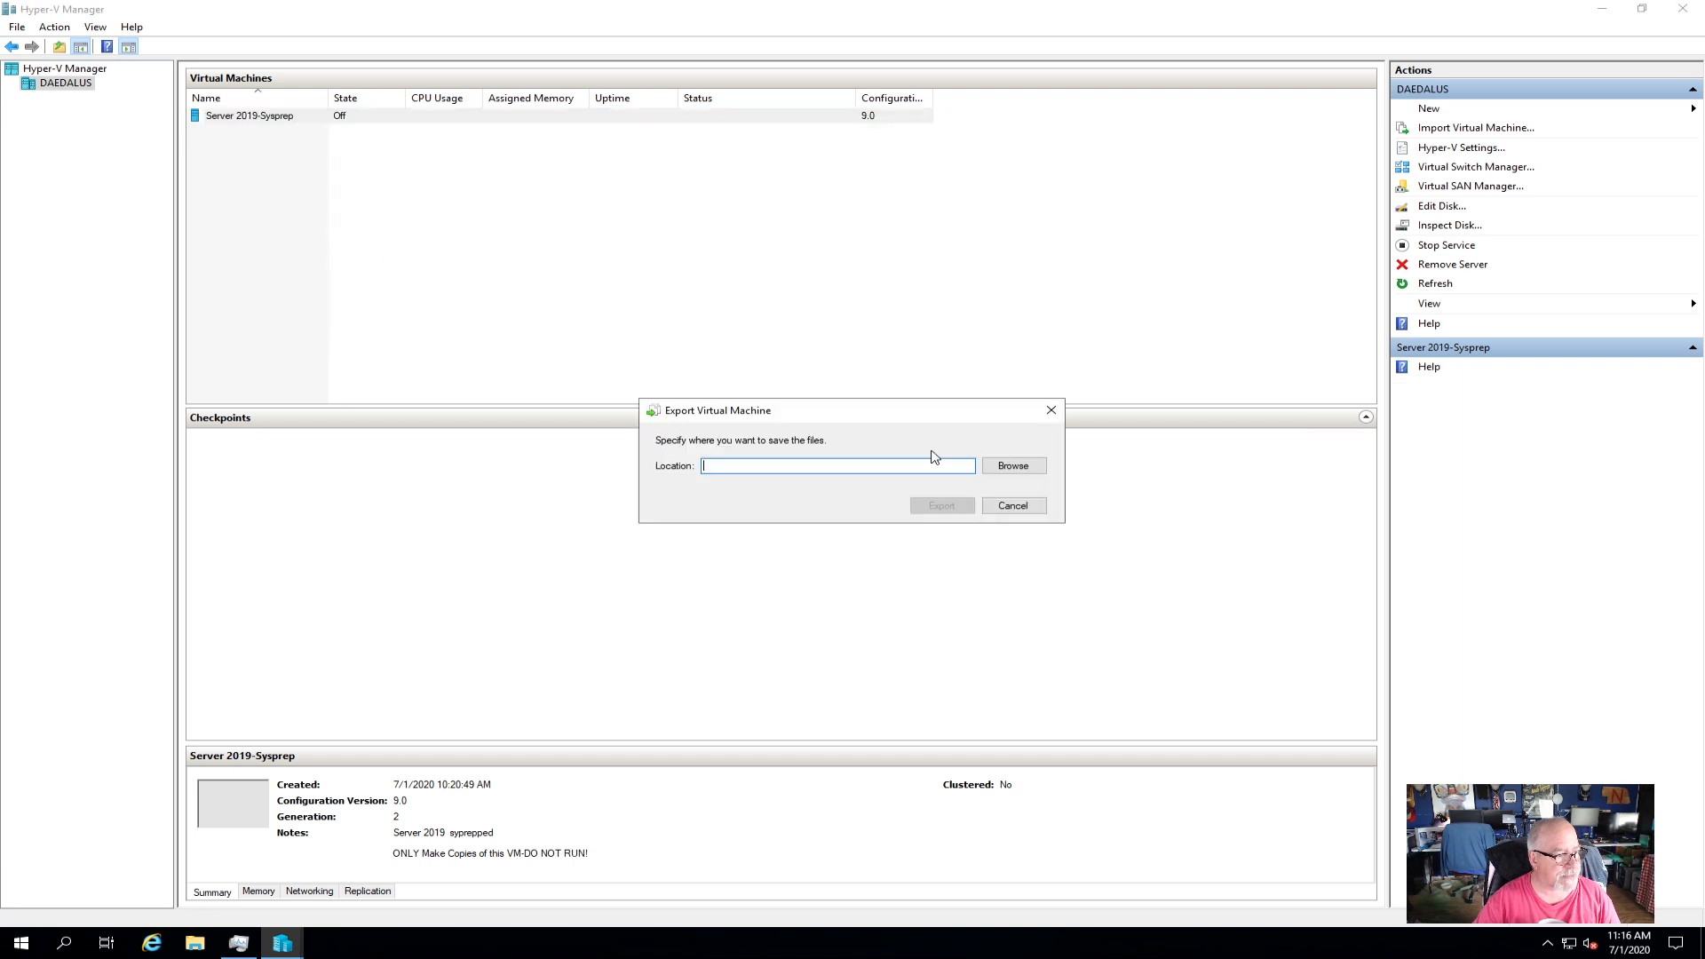
click(1015, 507)
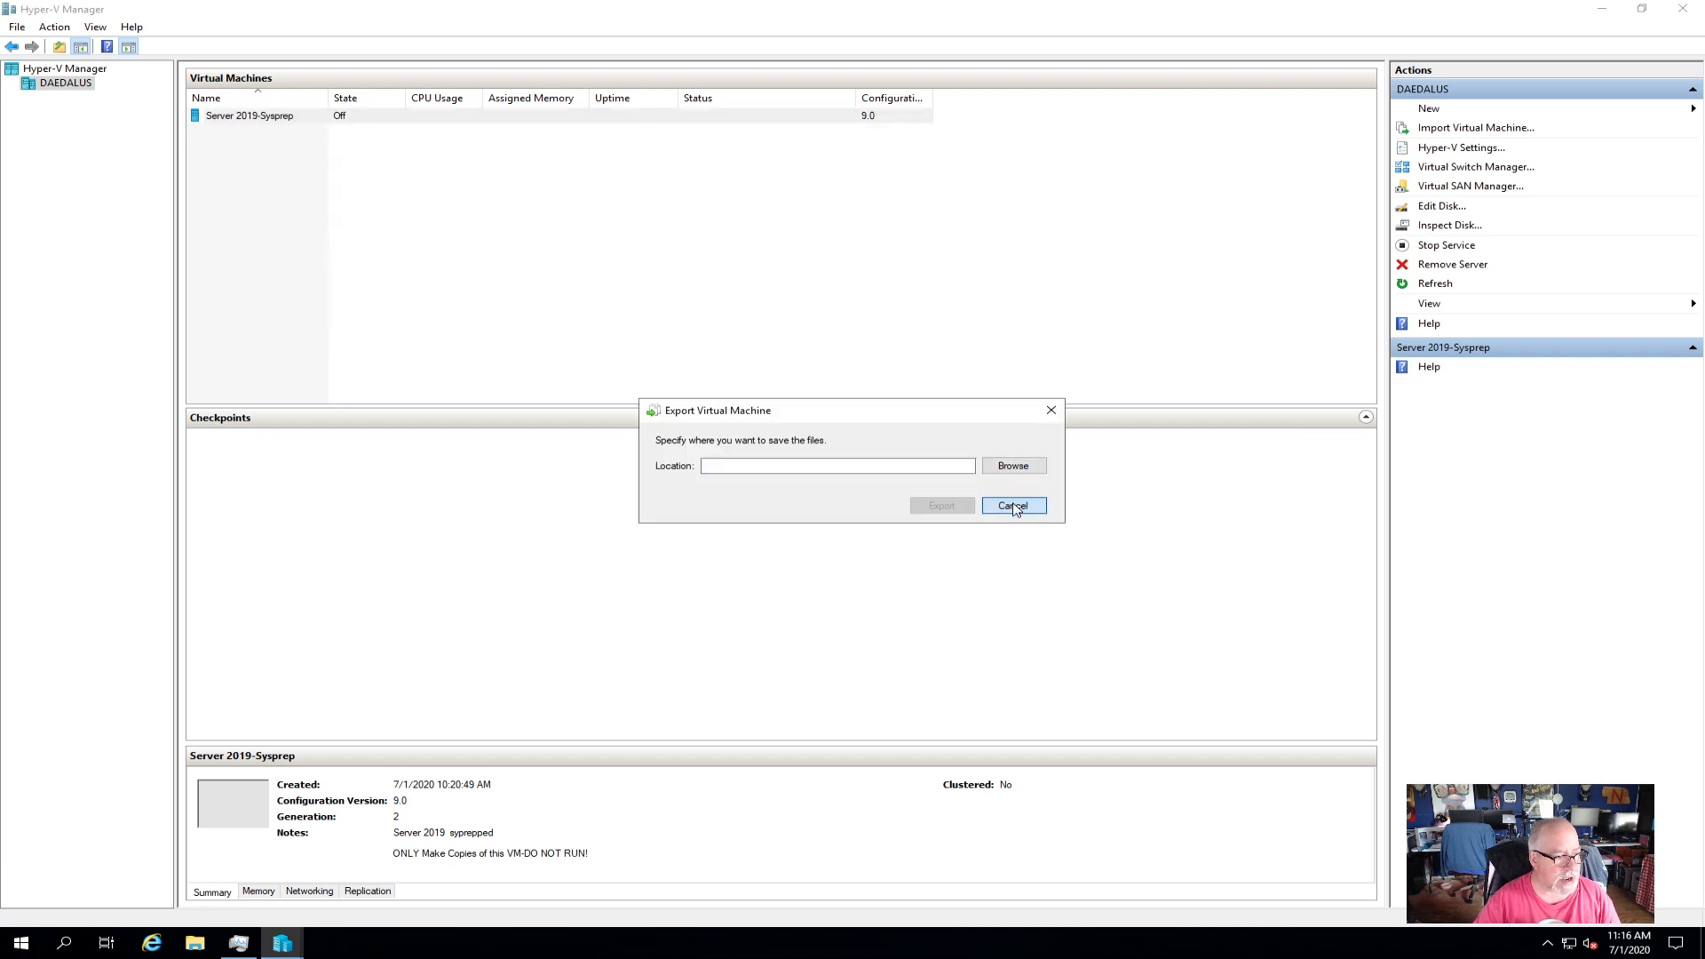
click(203, 946)
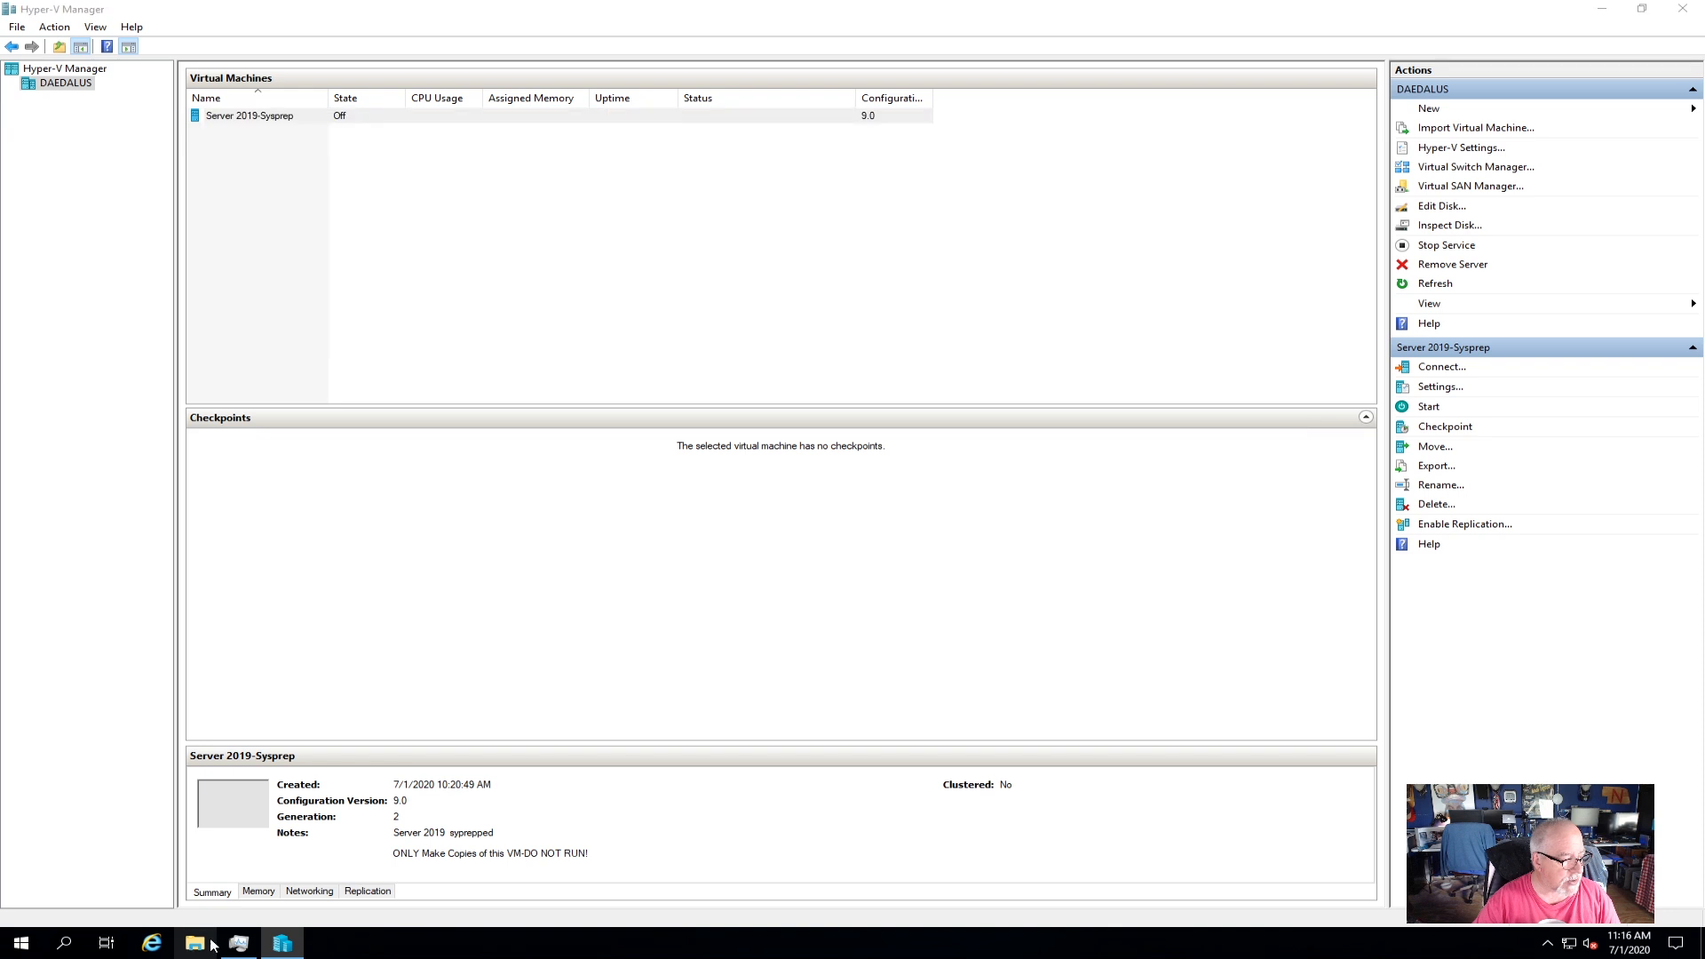
Delete the old Server 2019-Sysprep folder from C:\exports and close File Explorer.
click(419, 411)
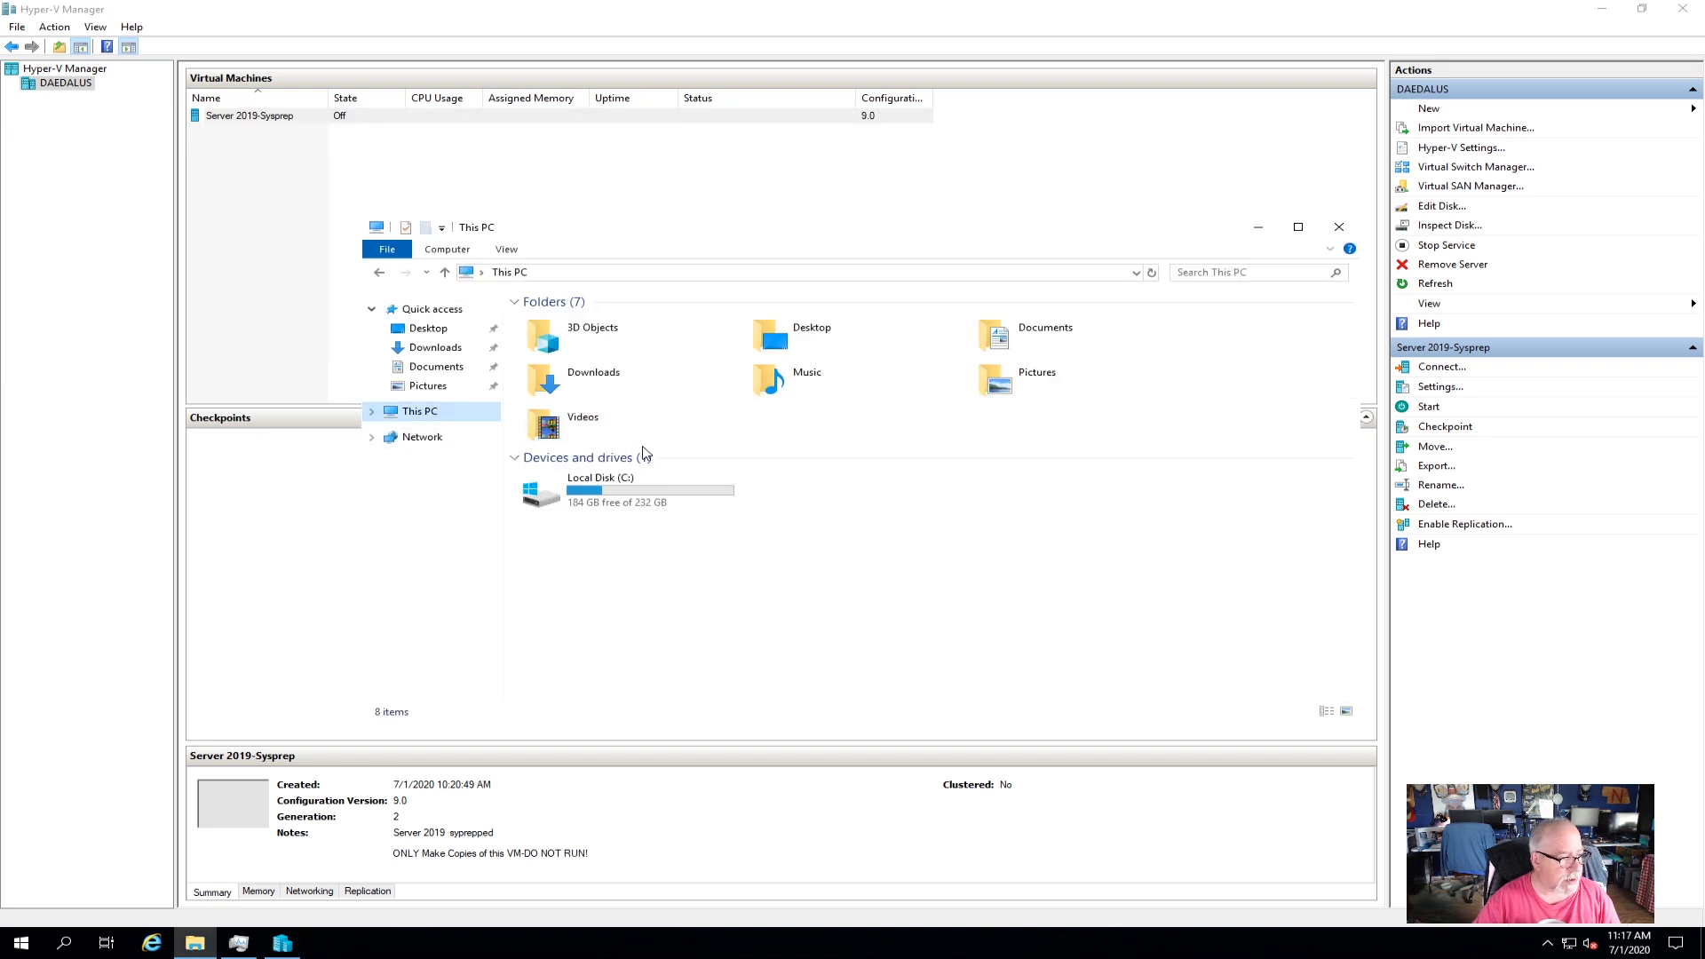
double_click(613, 480)
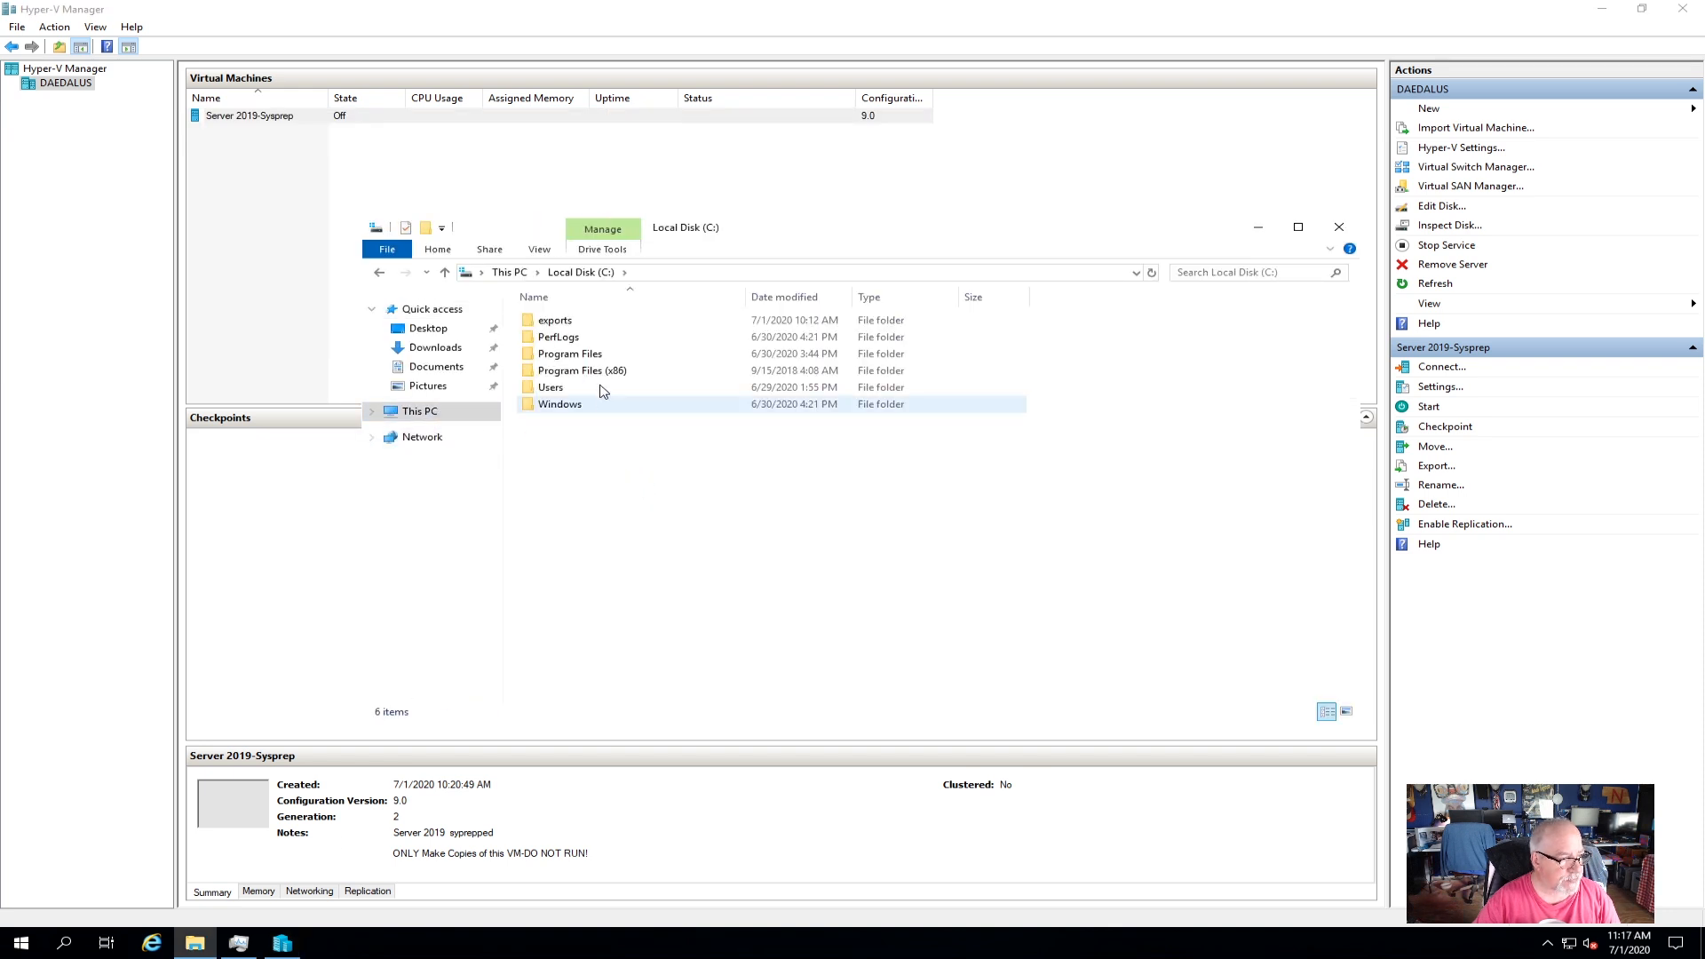
click(590, 325)
double_click(590, 325)
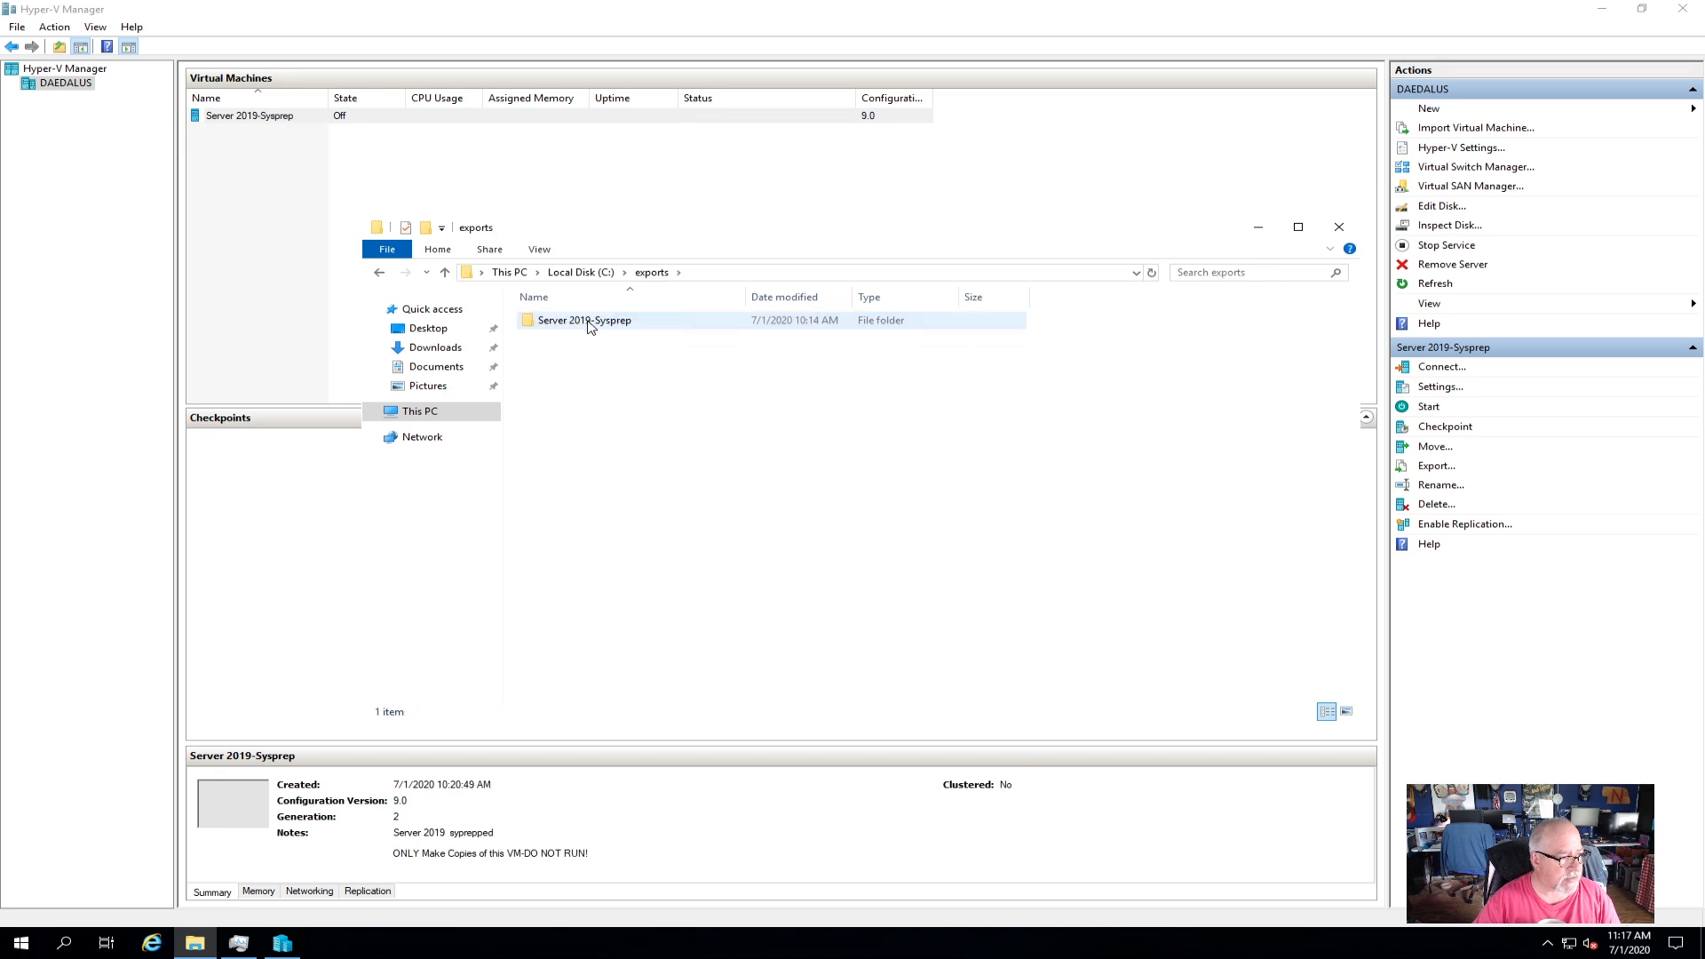
right_click(584, 324)
click(627, 566)
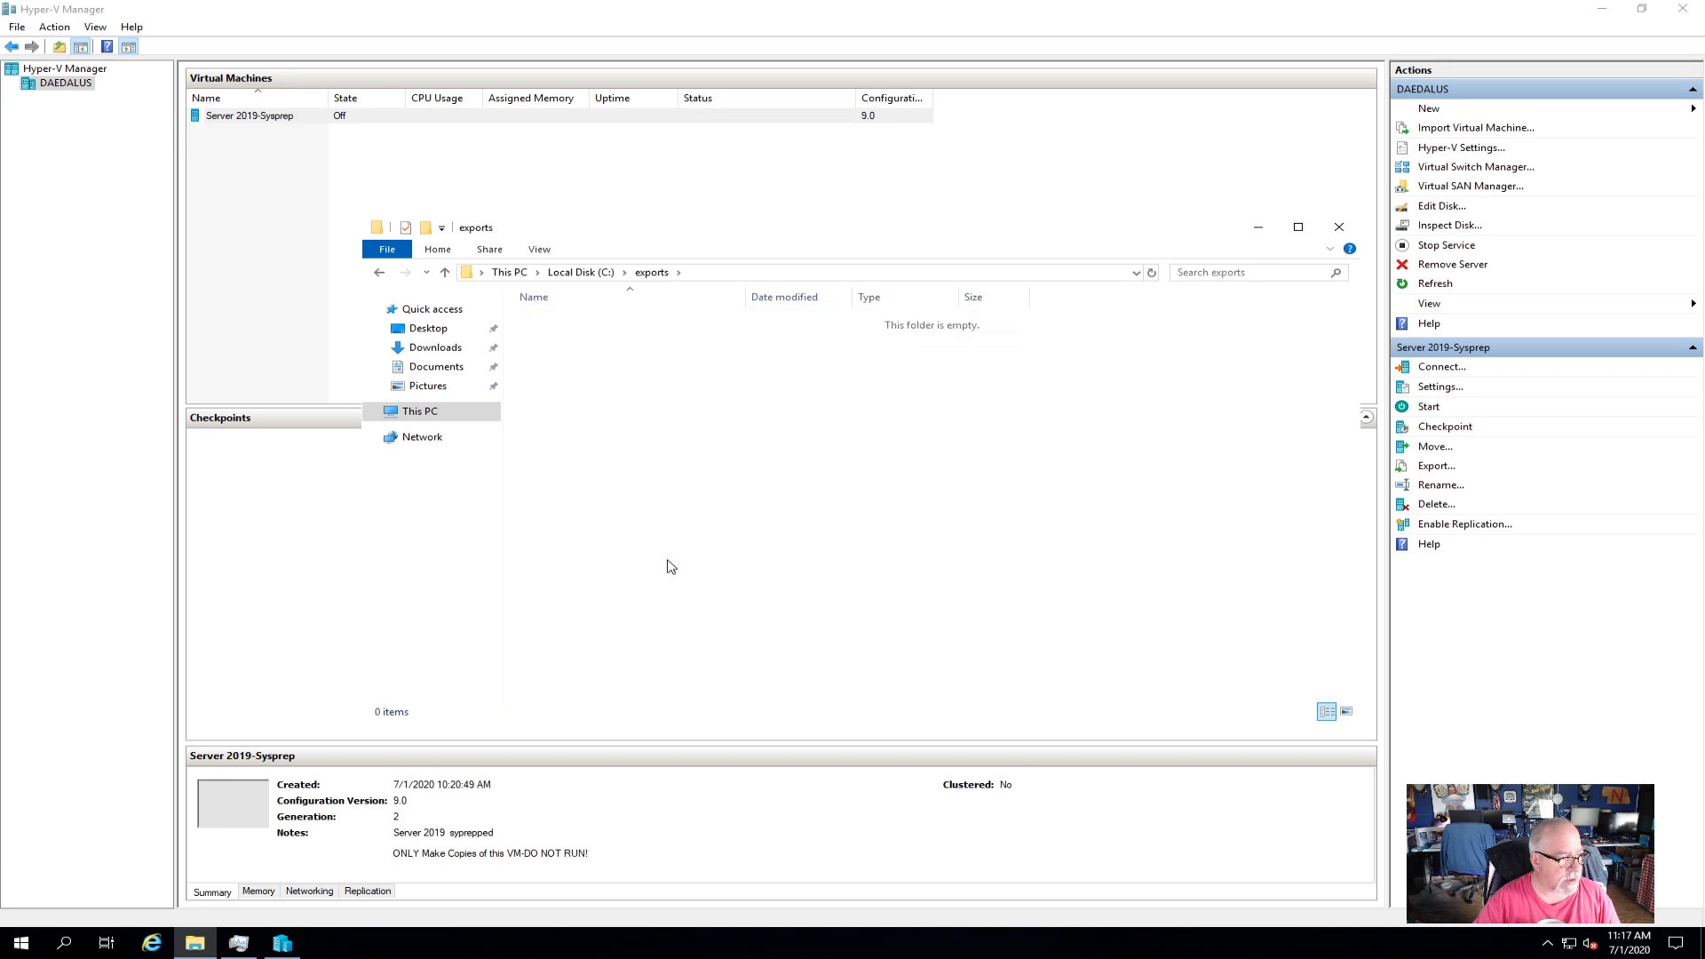
click(444, 331)
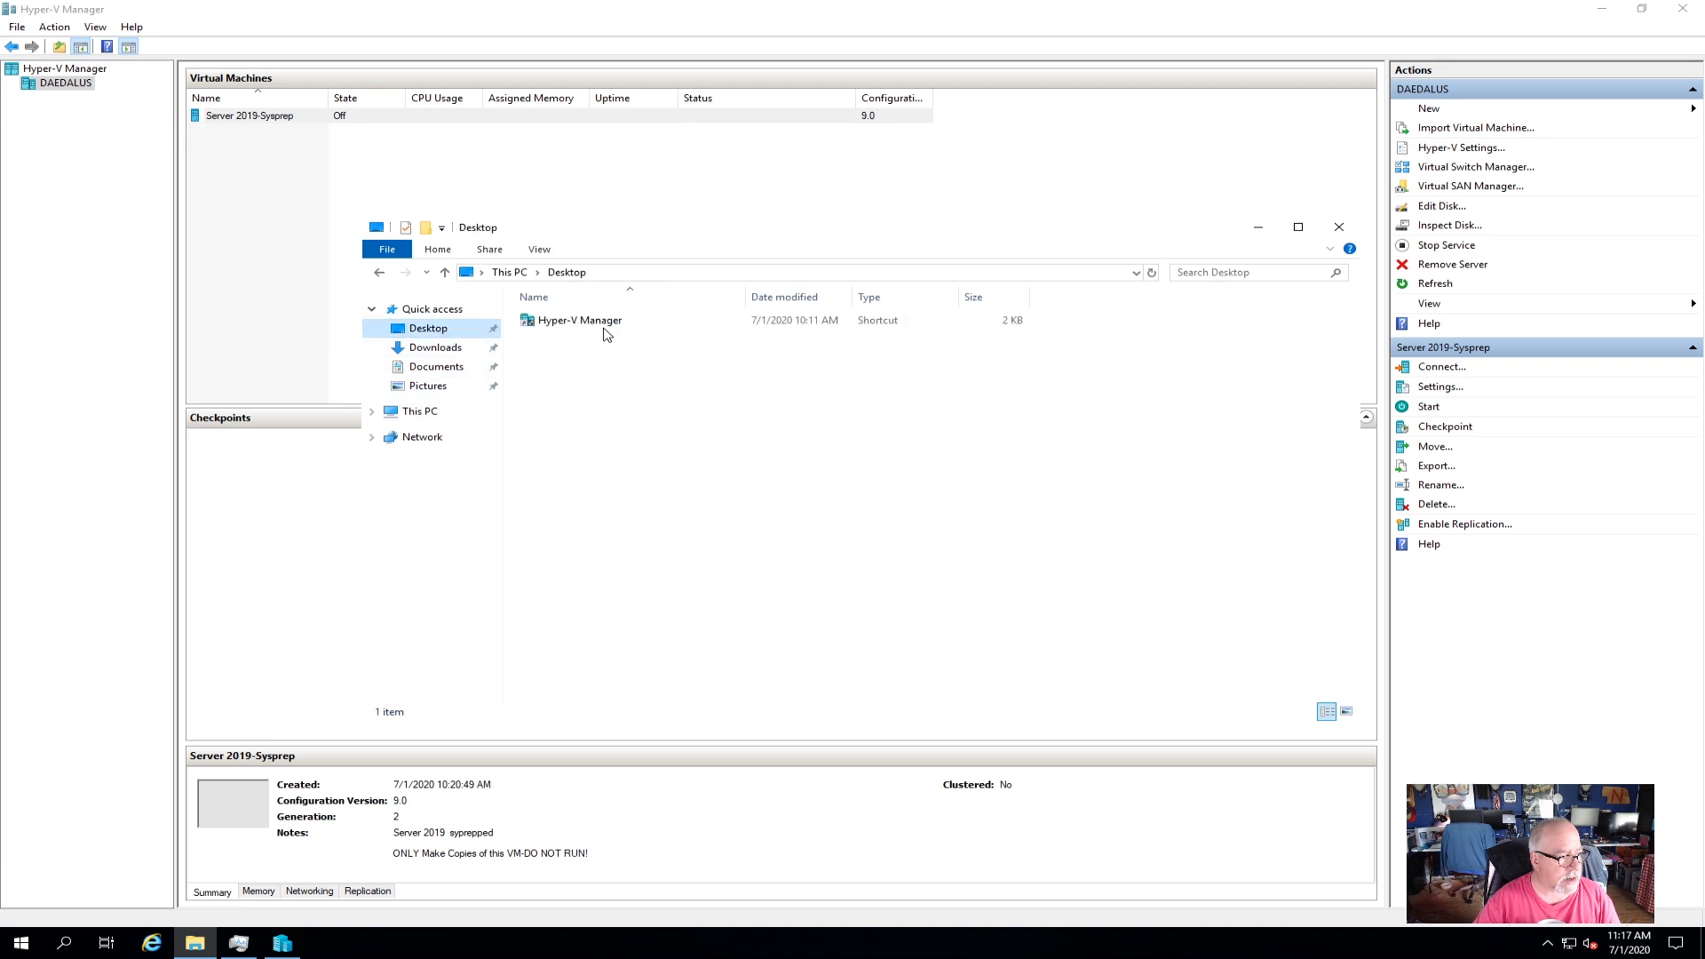
click(1338, 226)
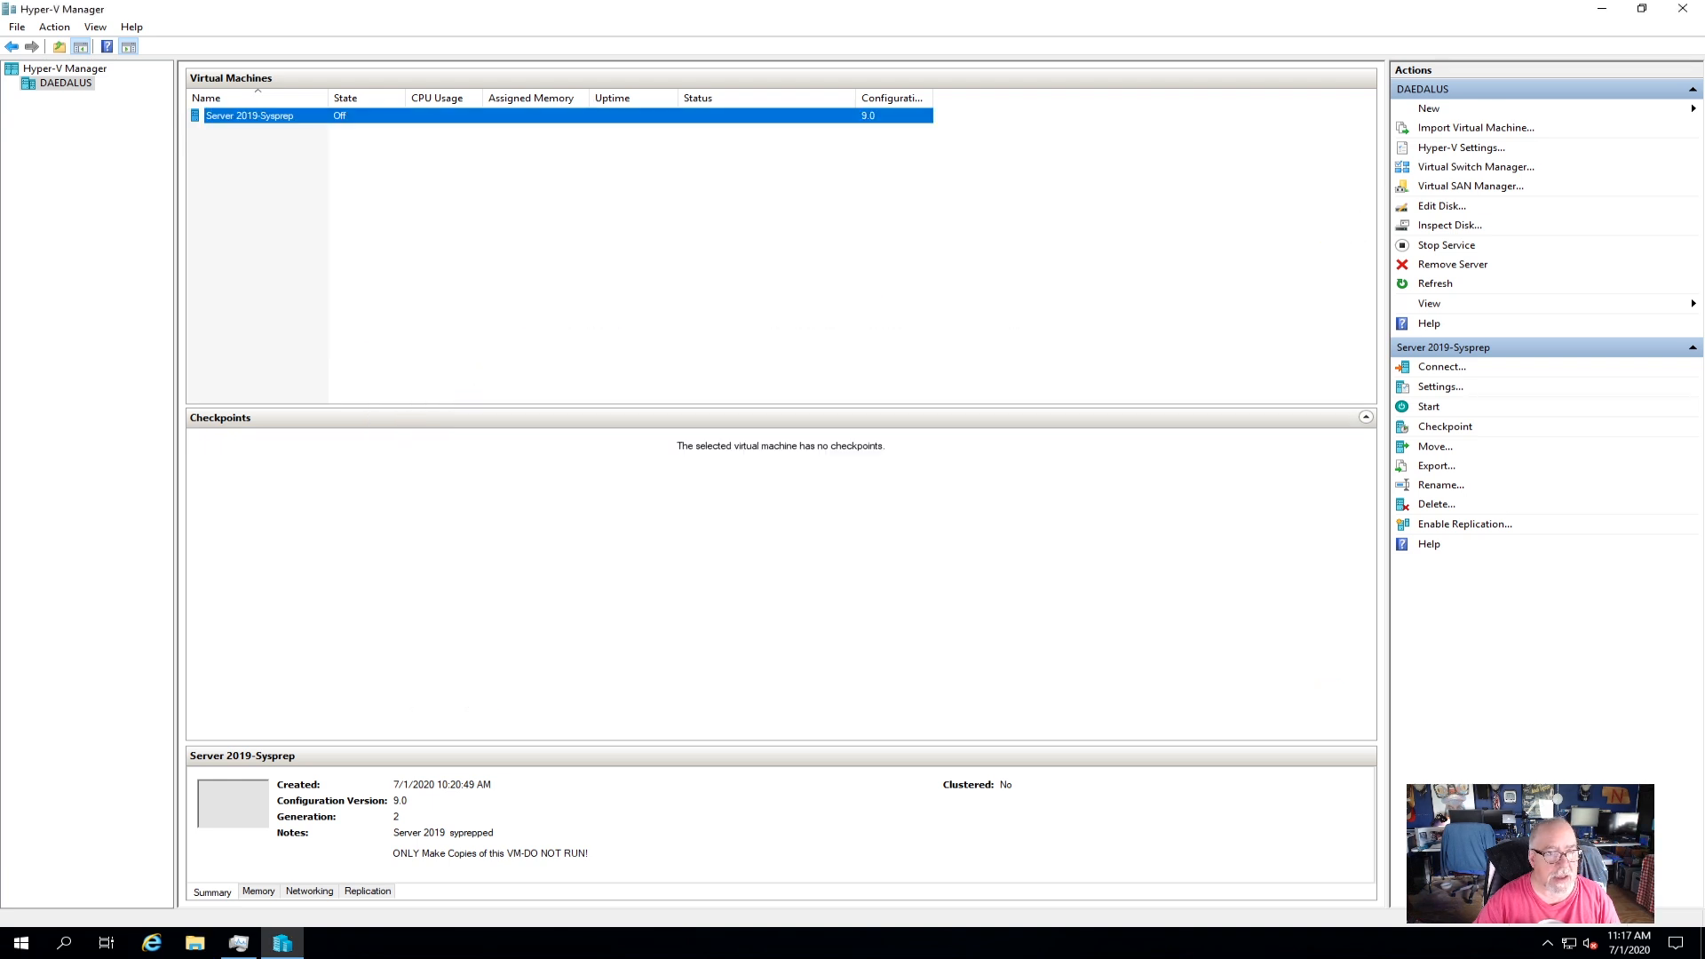
Empty the Recycle Bin from the desktop and return to Hyper-V Manager.
click(1603, 11)
right_click(56, 29)
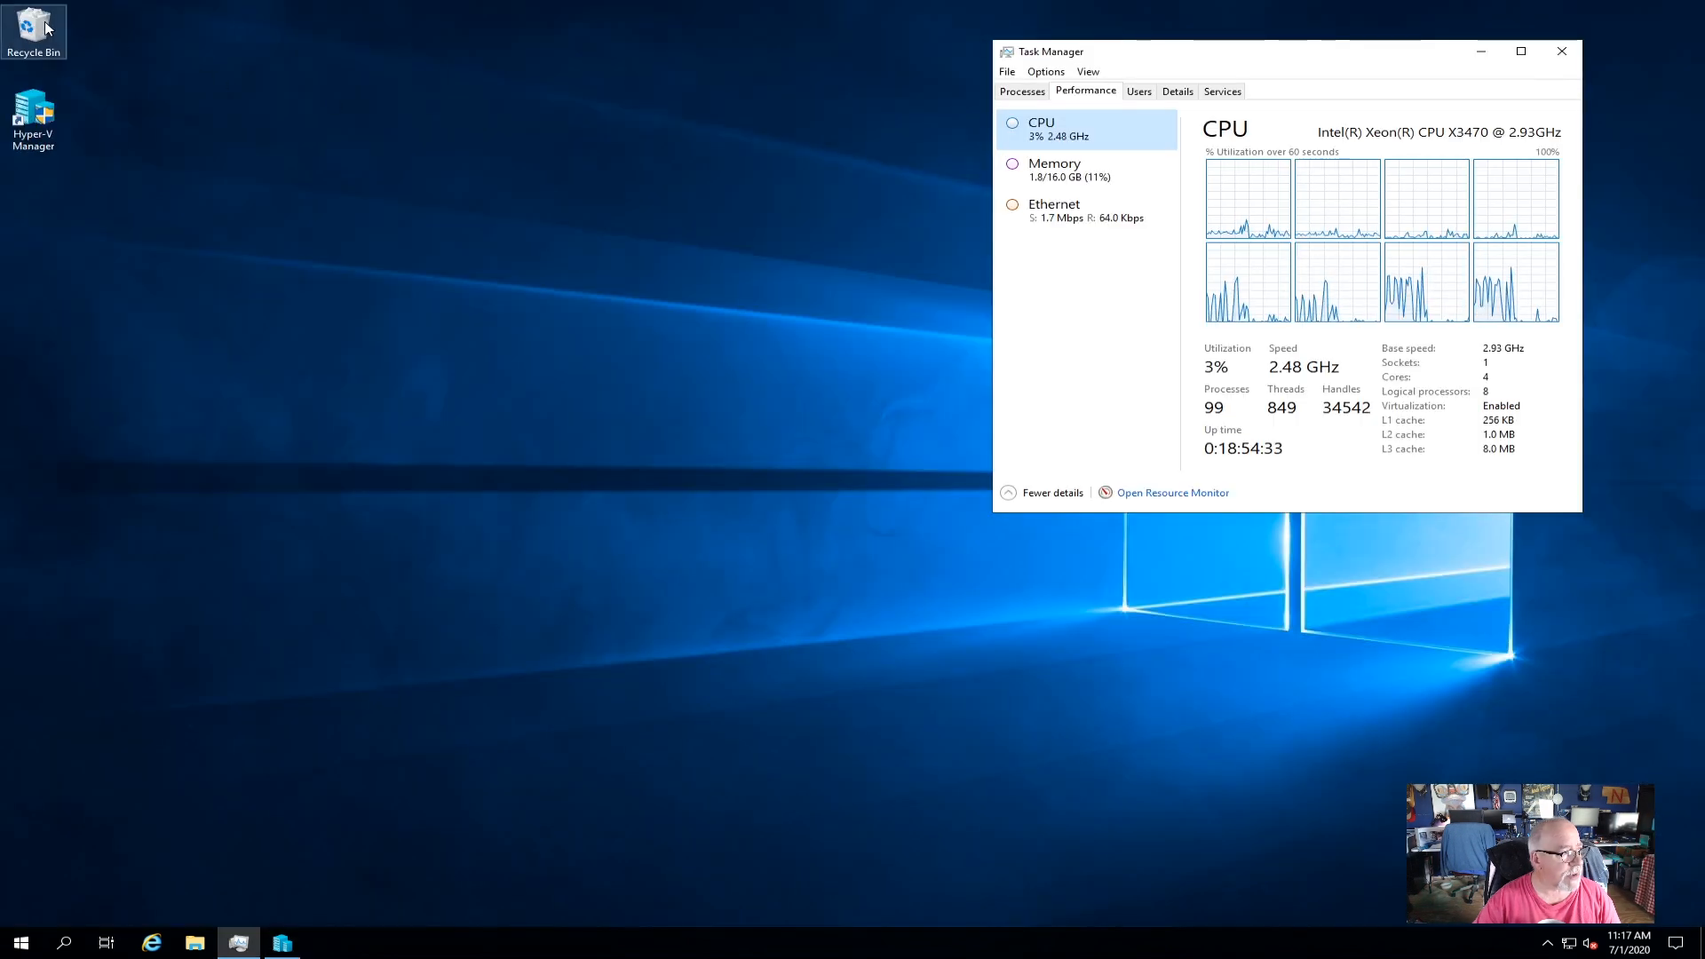
click(96, 49)
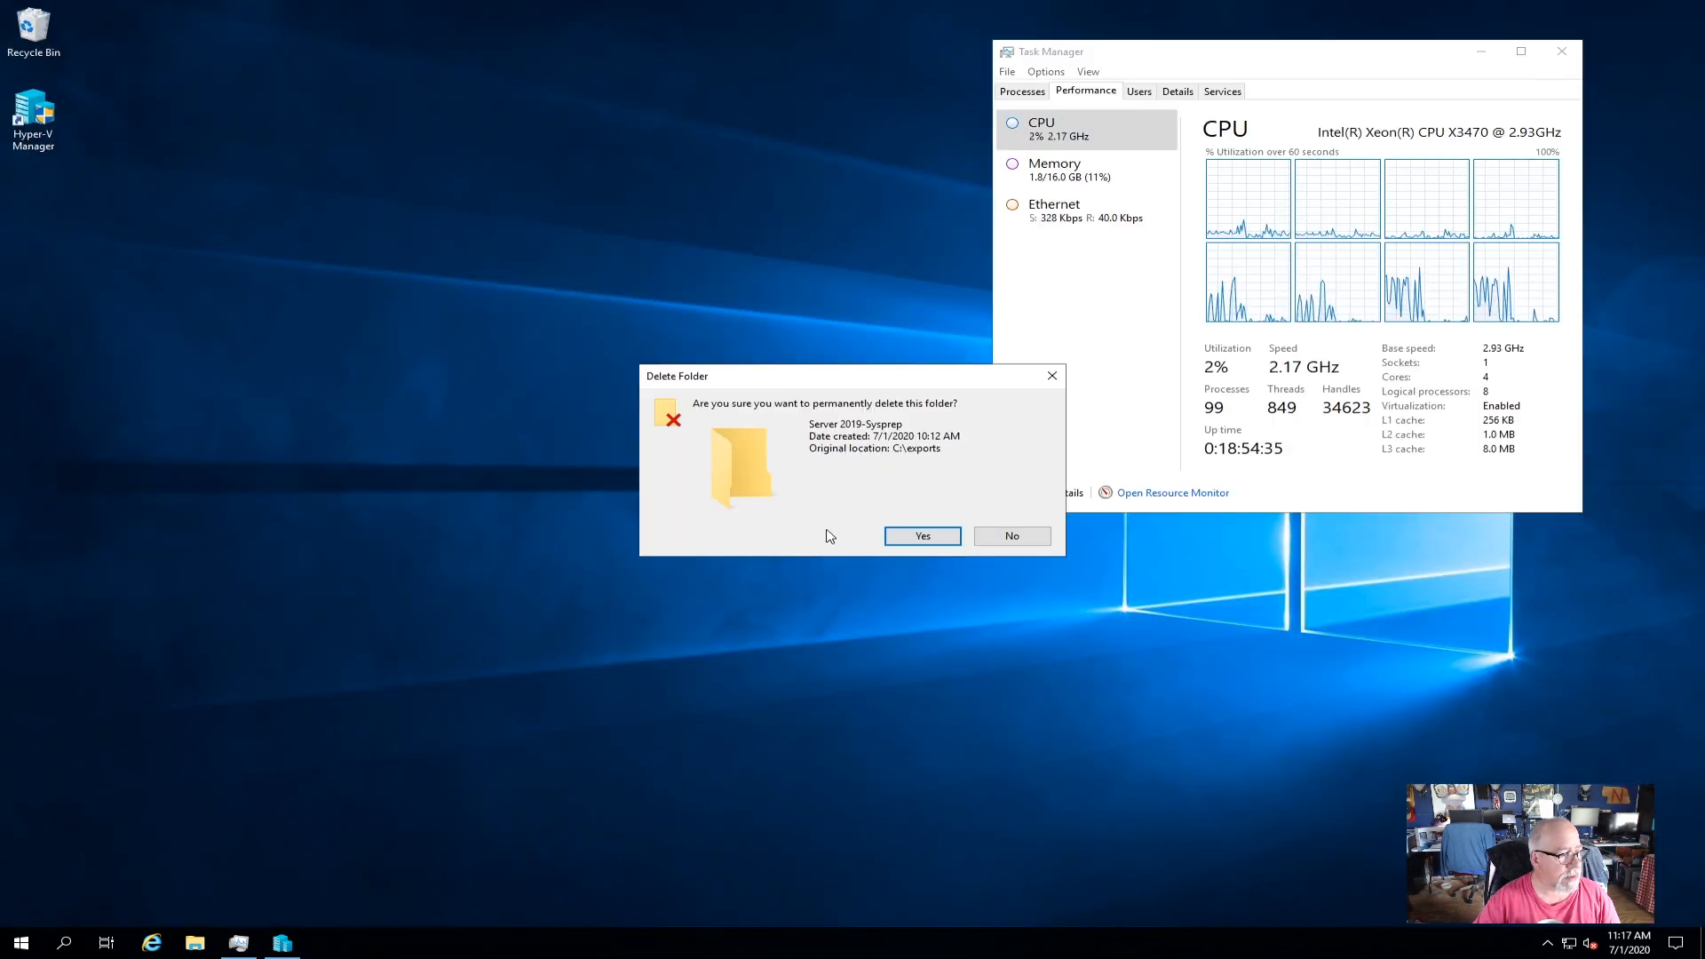
click(922, 535)
click(280, 938)
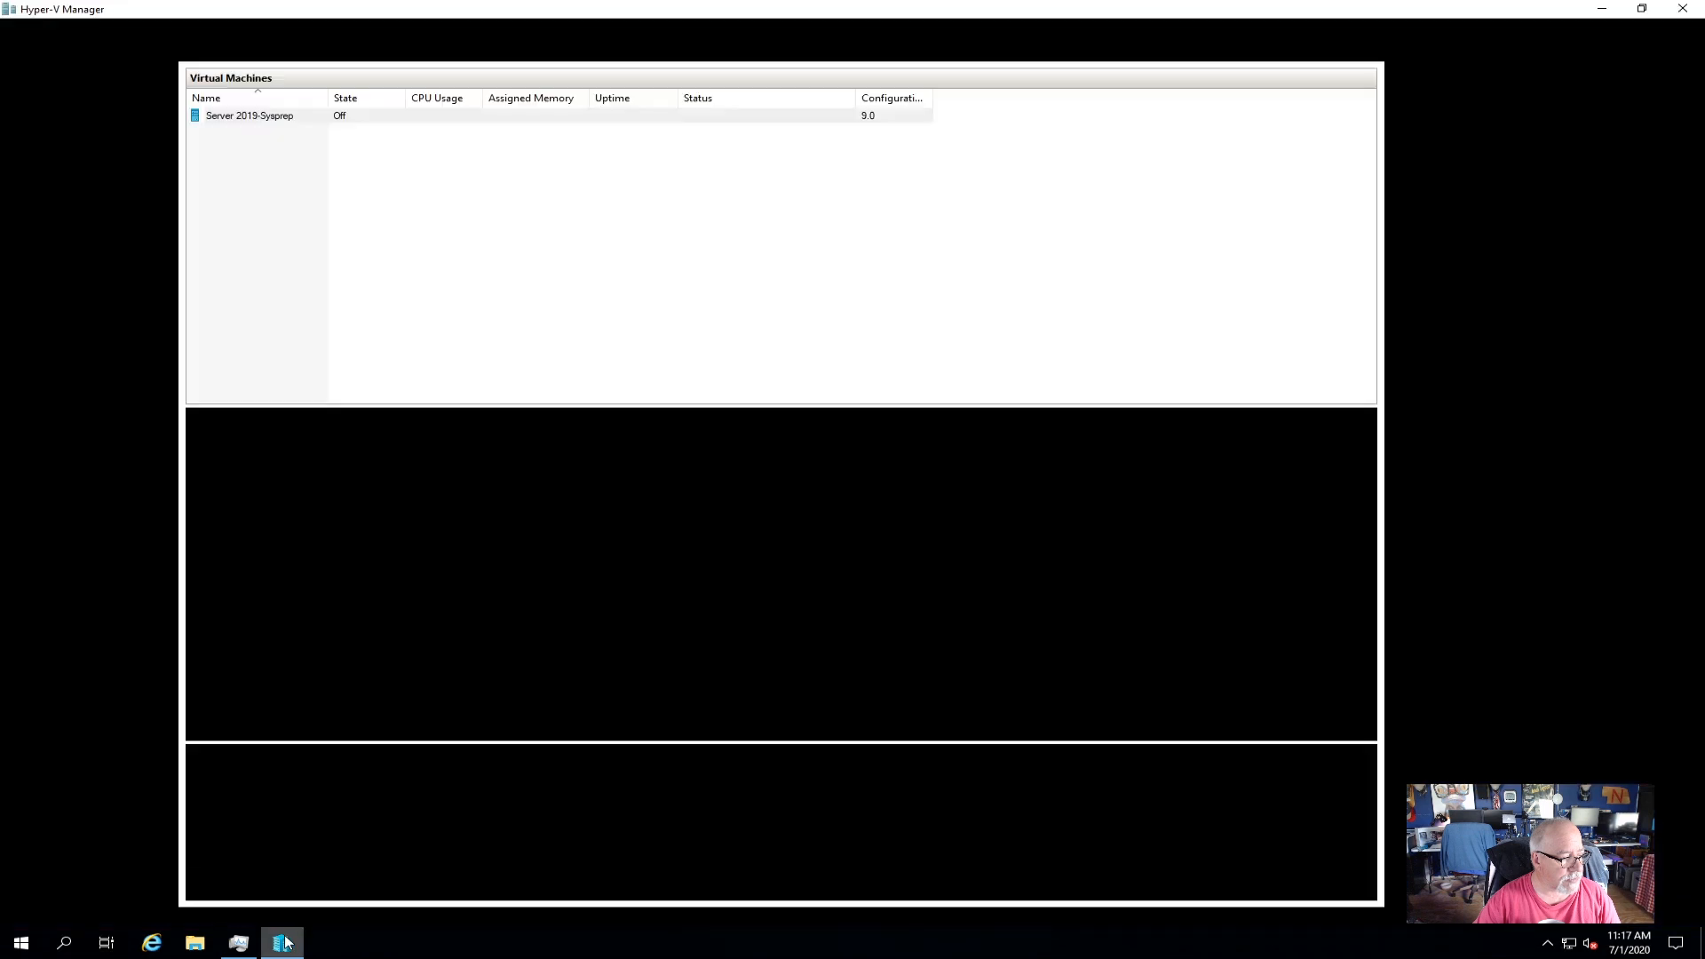
Export Server 2019-Sysprep with C:\exports\ chosen as the destination folder.
right_click(284, 122)
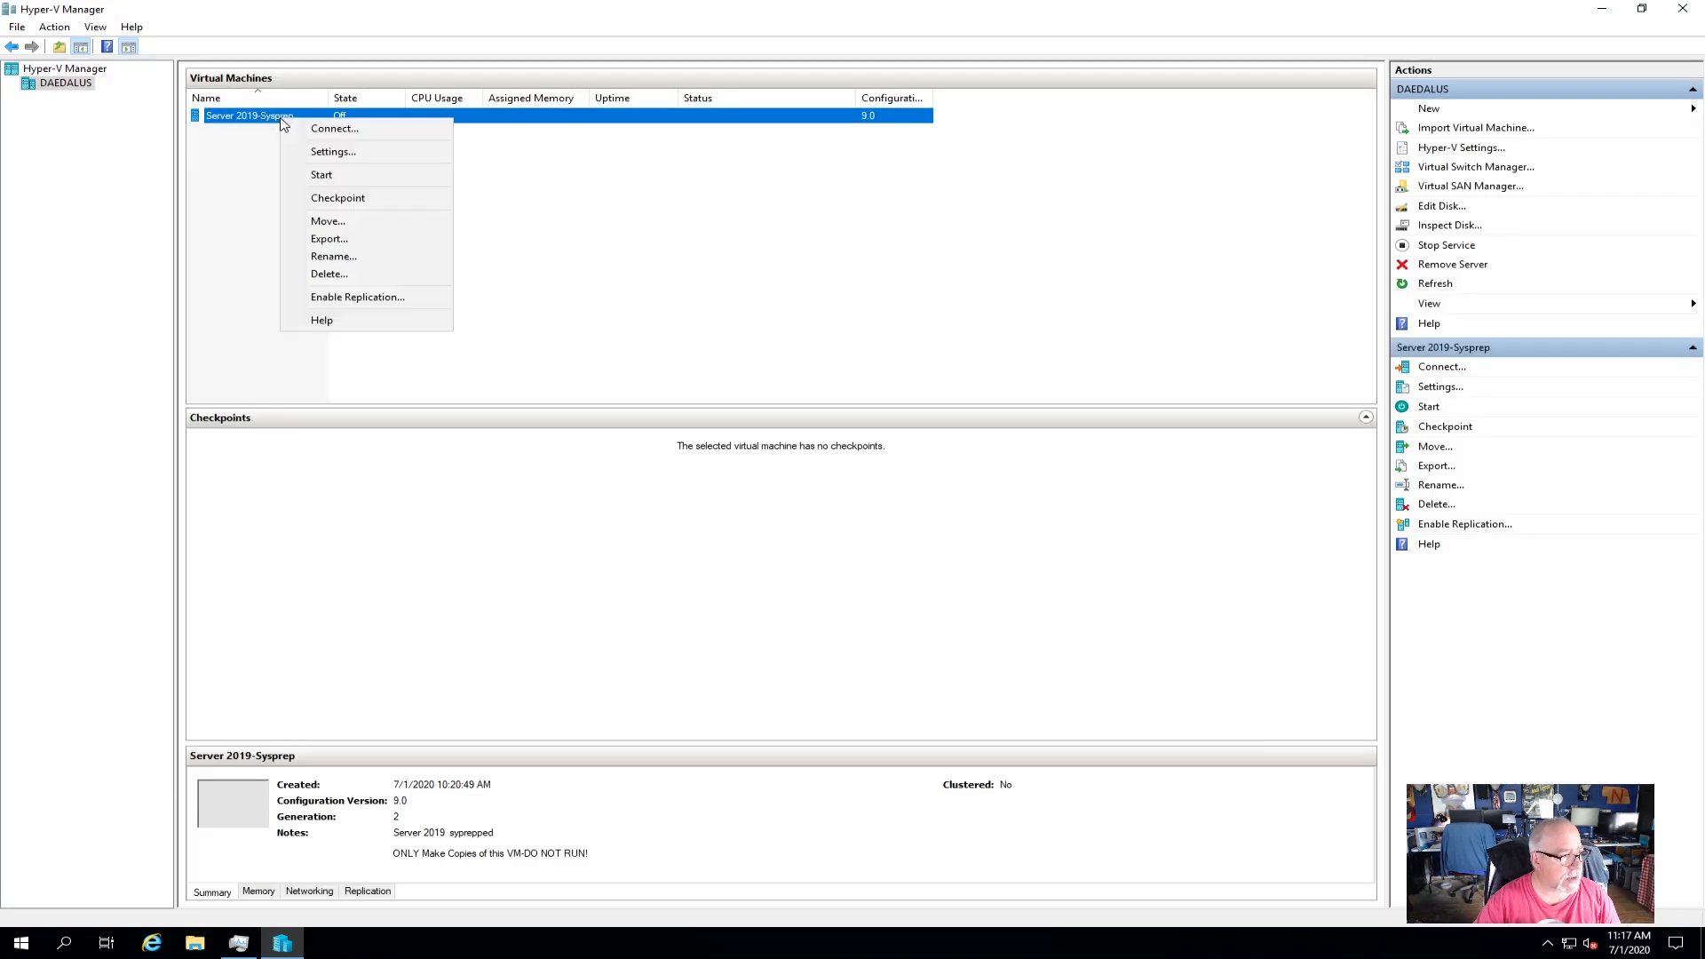
click(355, 240)
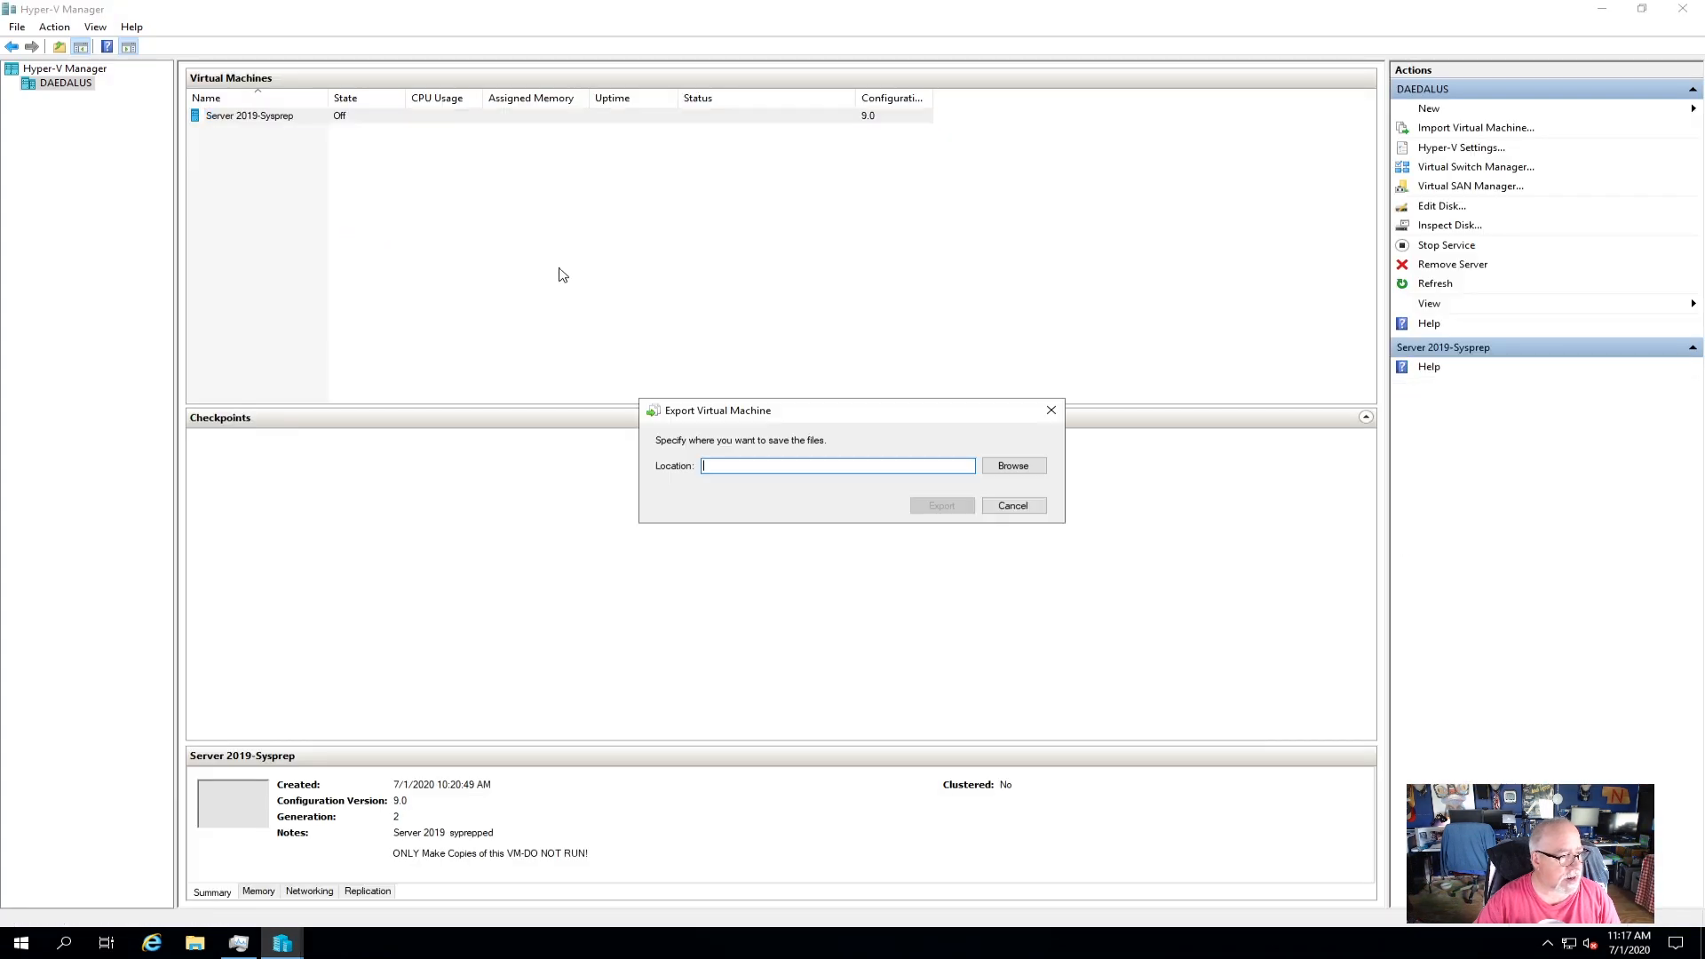
click(1017, 465)
double_click(904, 694)
double_click(879, 531)
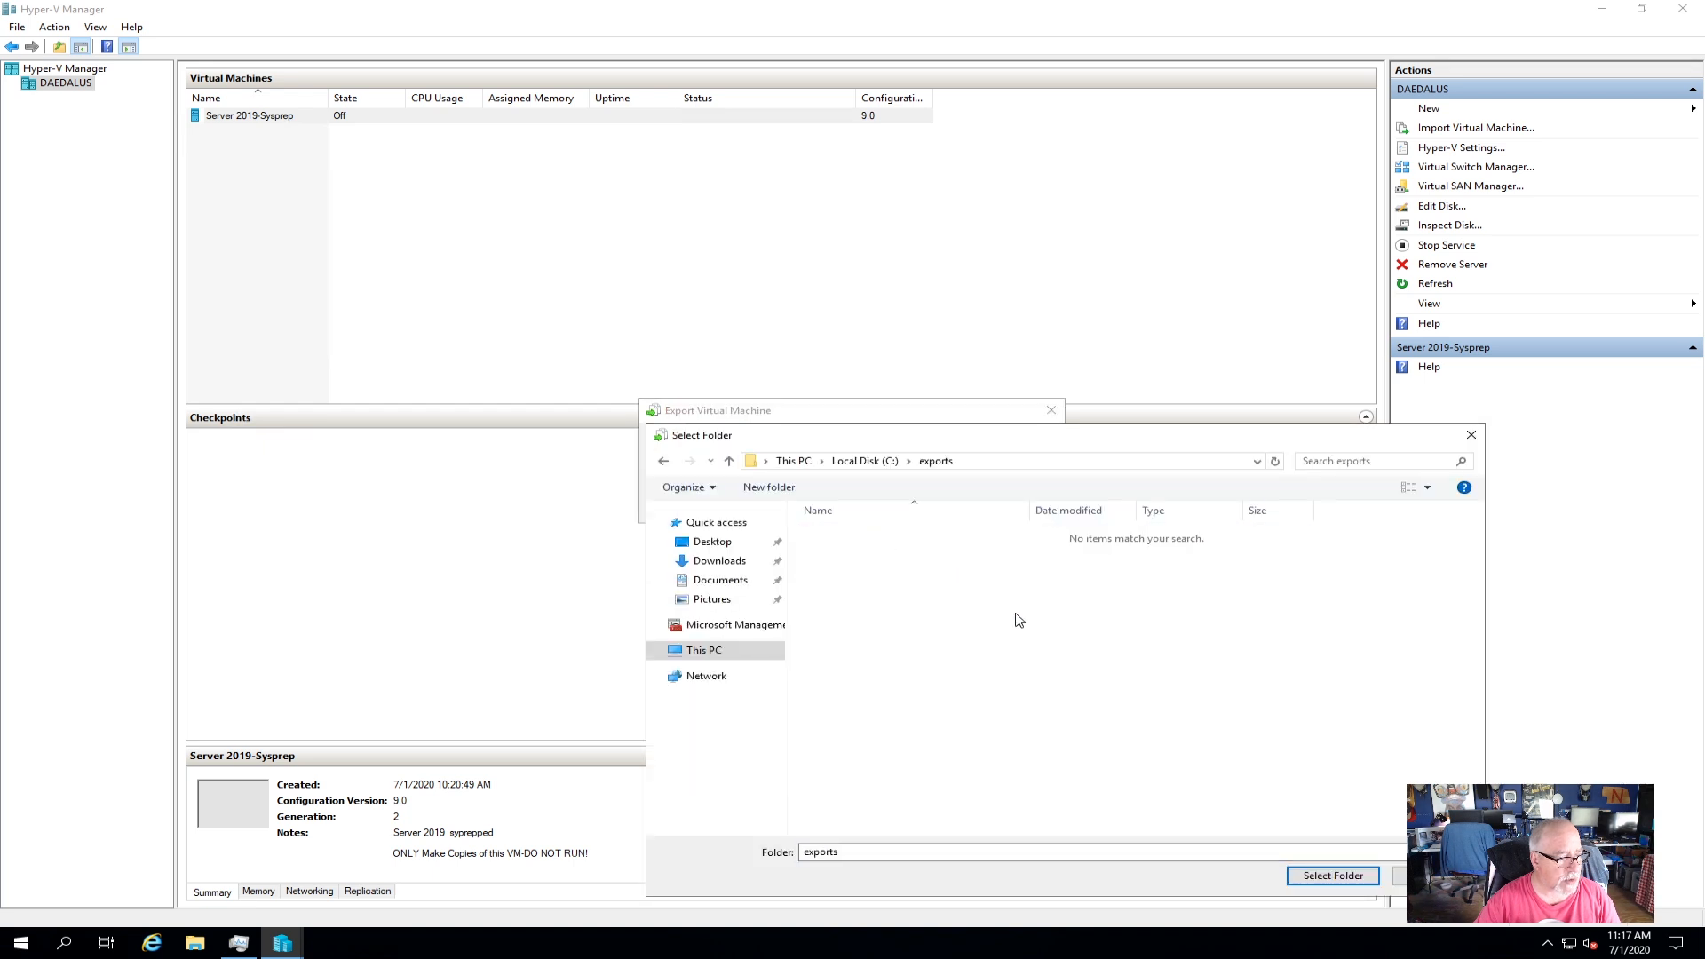
click(1342, 874)
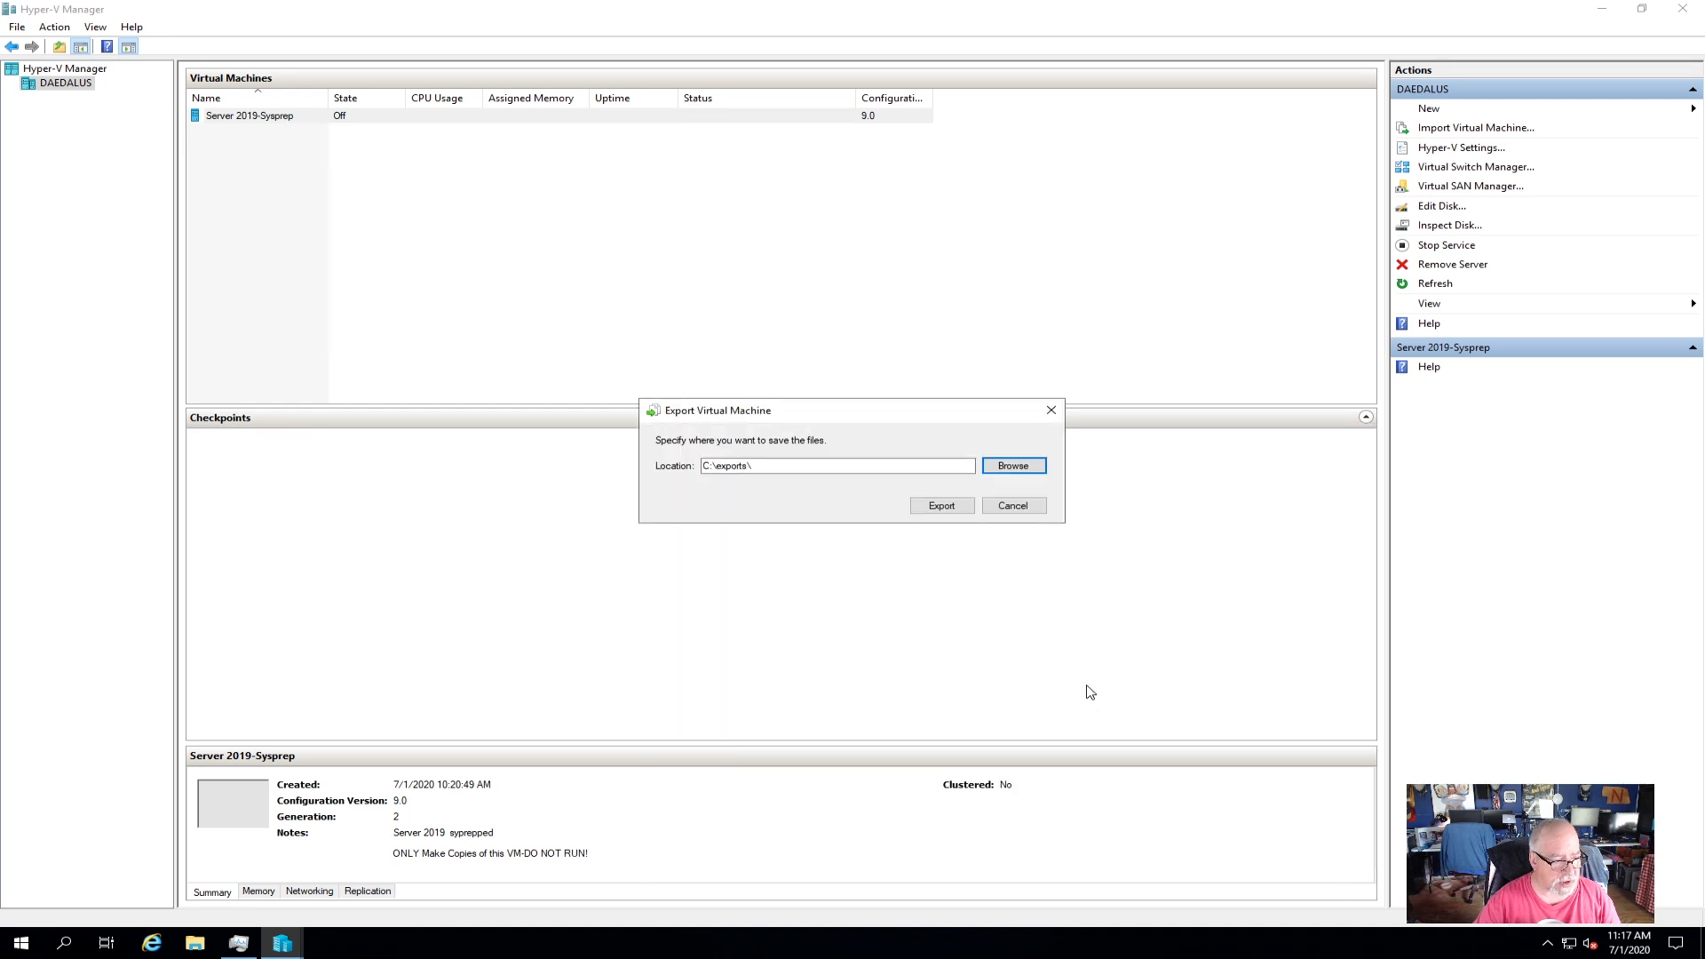
click(941, 504)
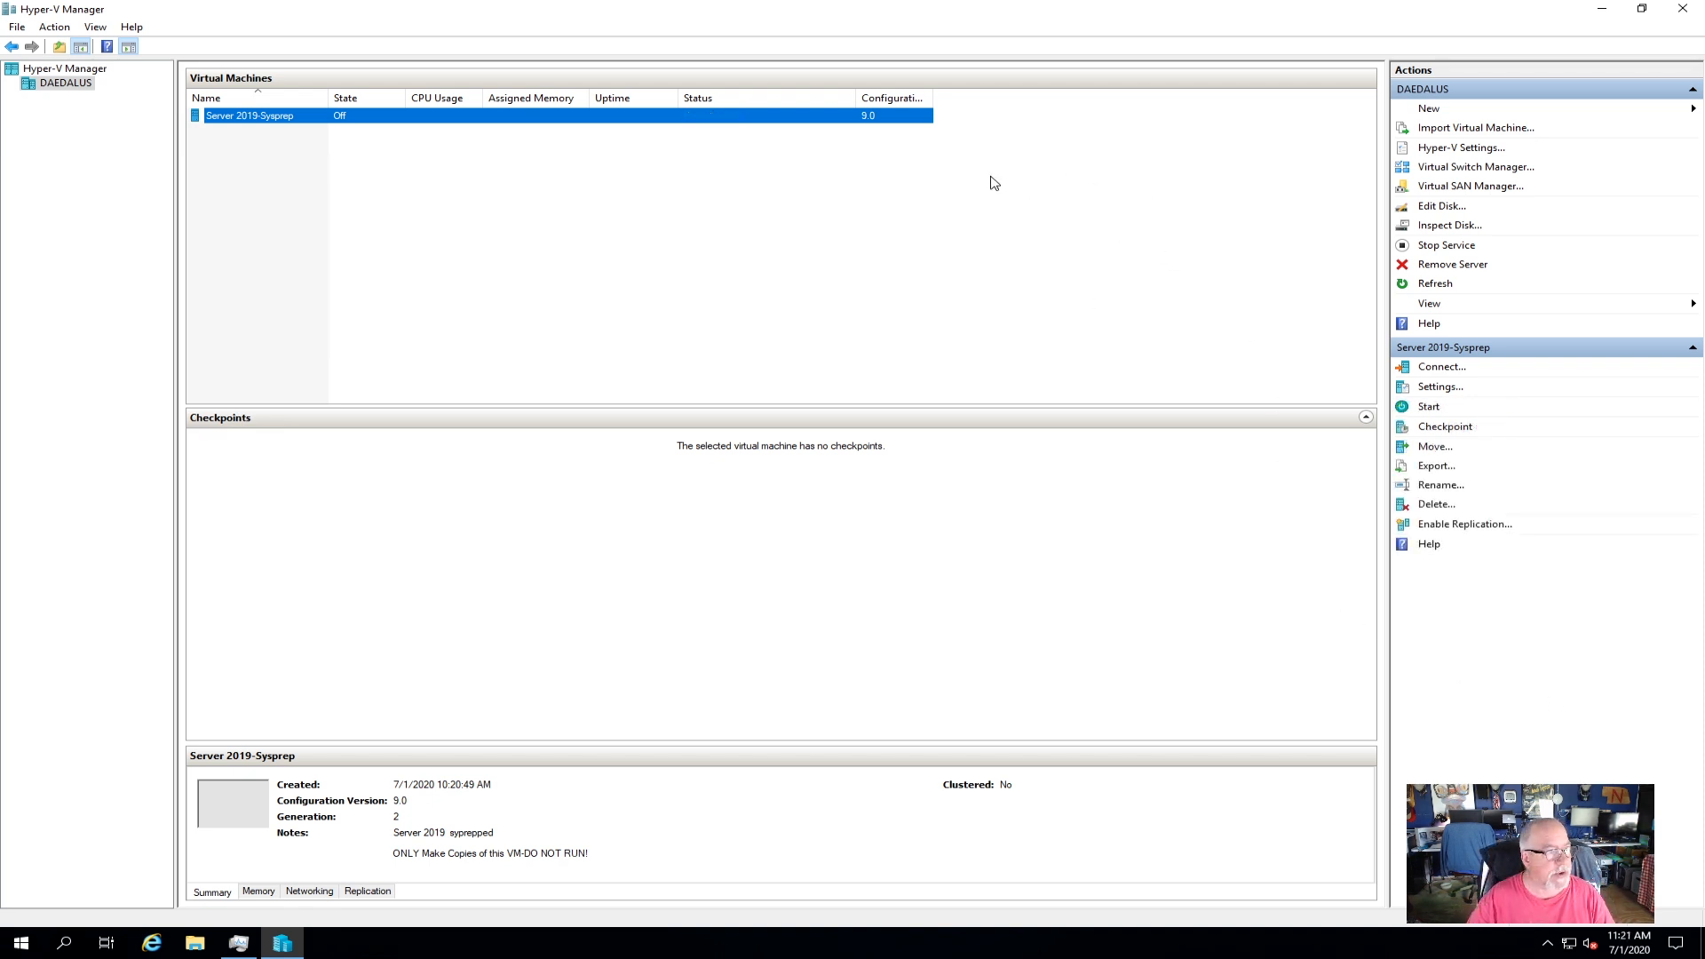
Open C:\exports in File Explorer and inspect the exported Server 2019-Sysprep folder's contents.
click(1601, 14)
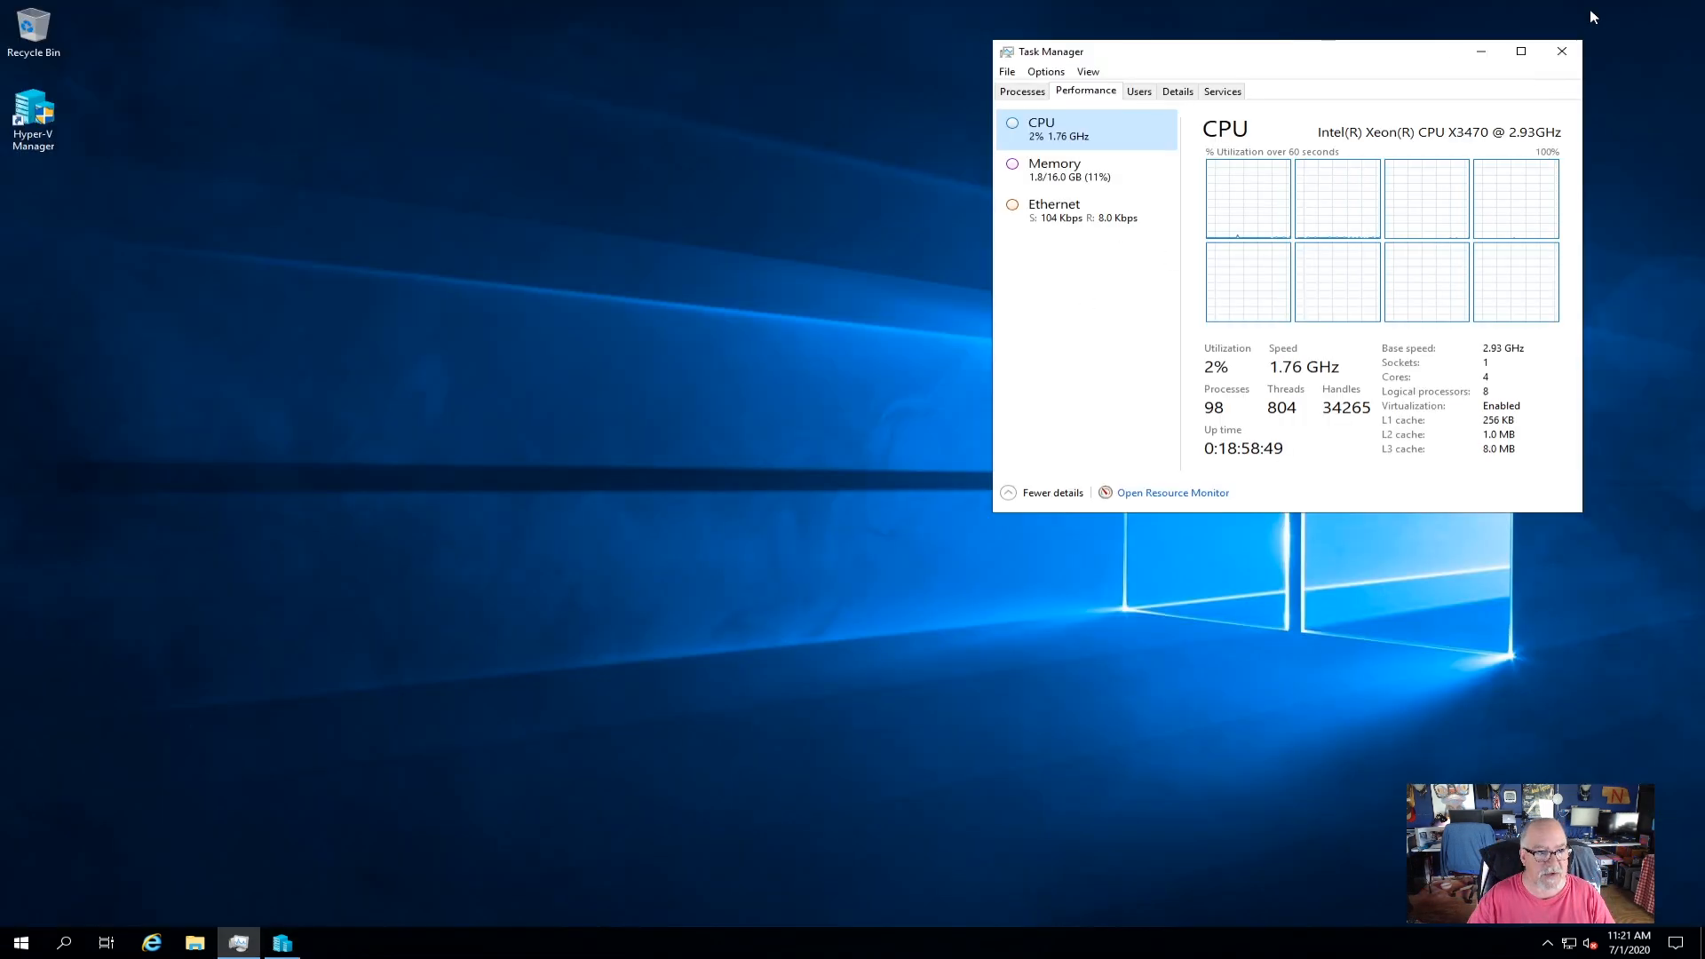
click(196, 944)
click(417, 411)
double_click(661, 503)
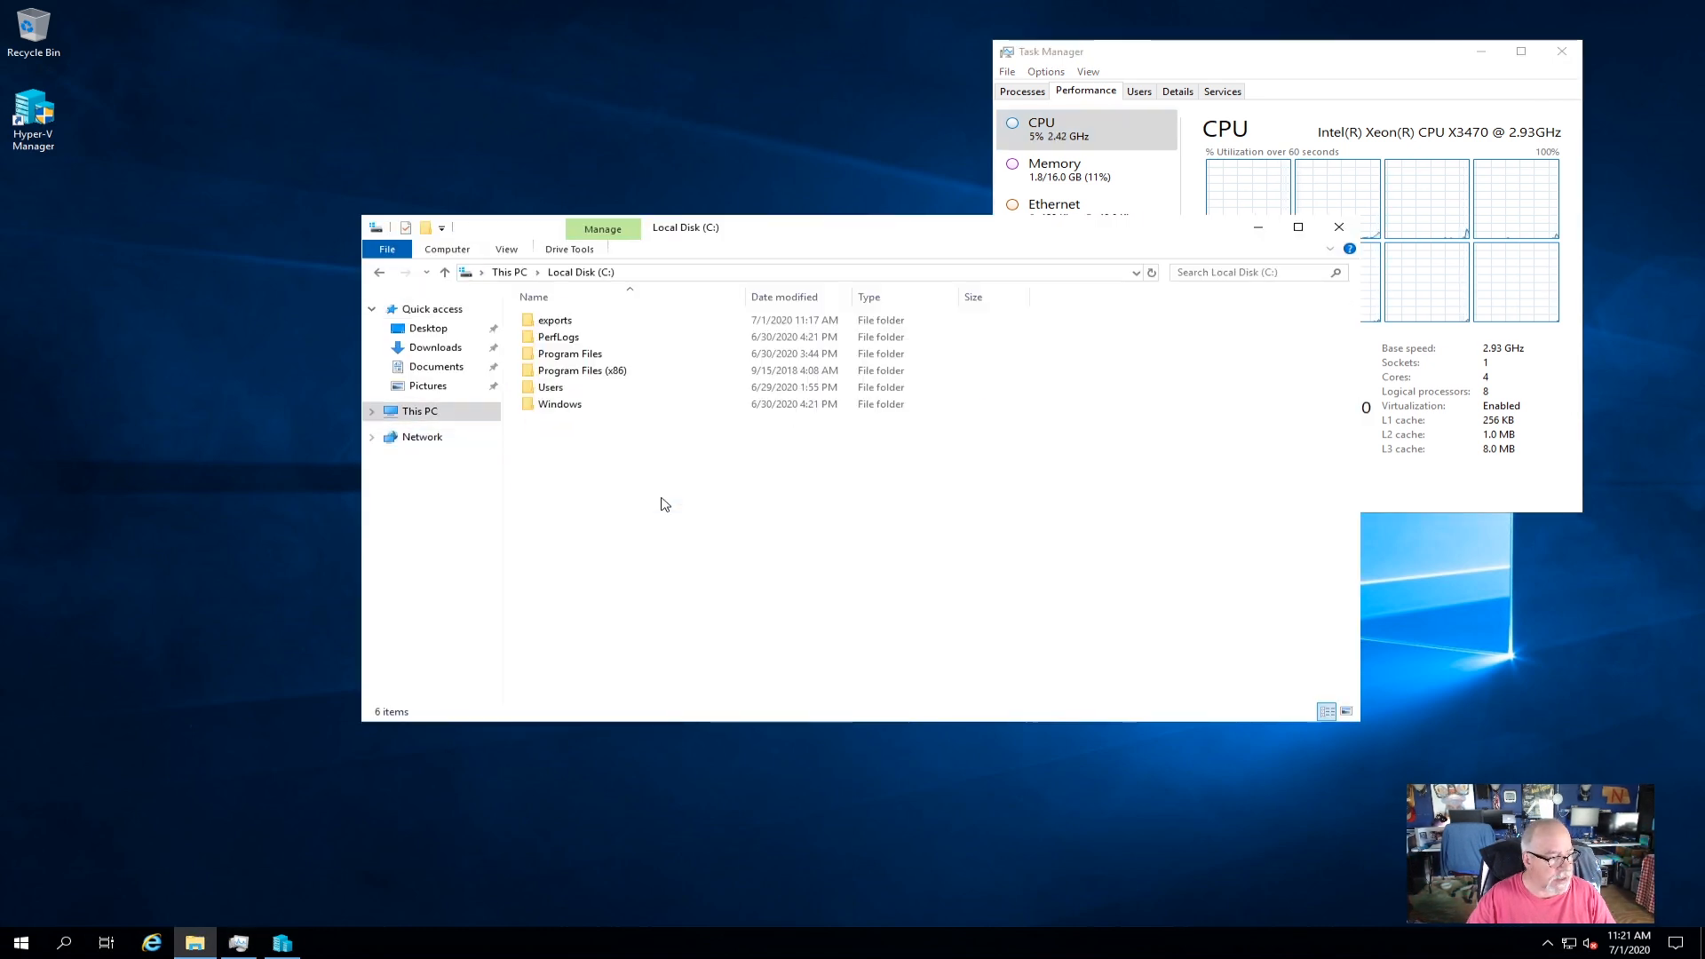
double_click(596, 326)
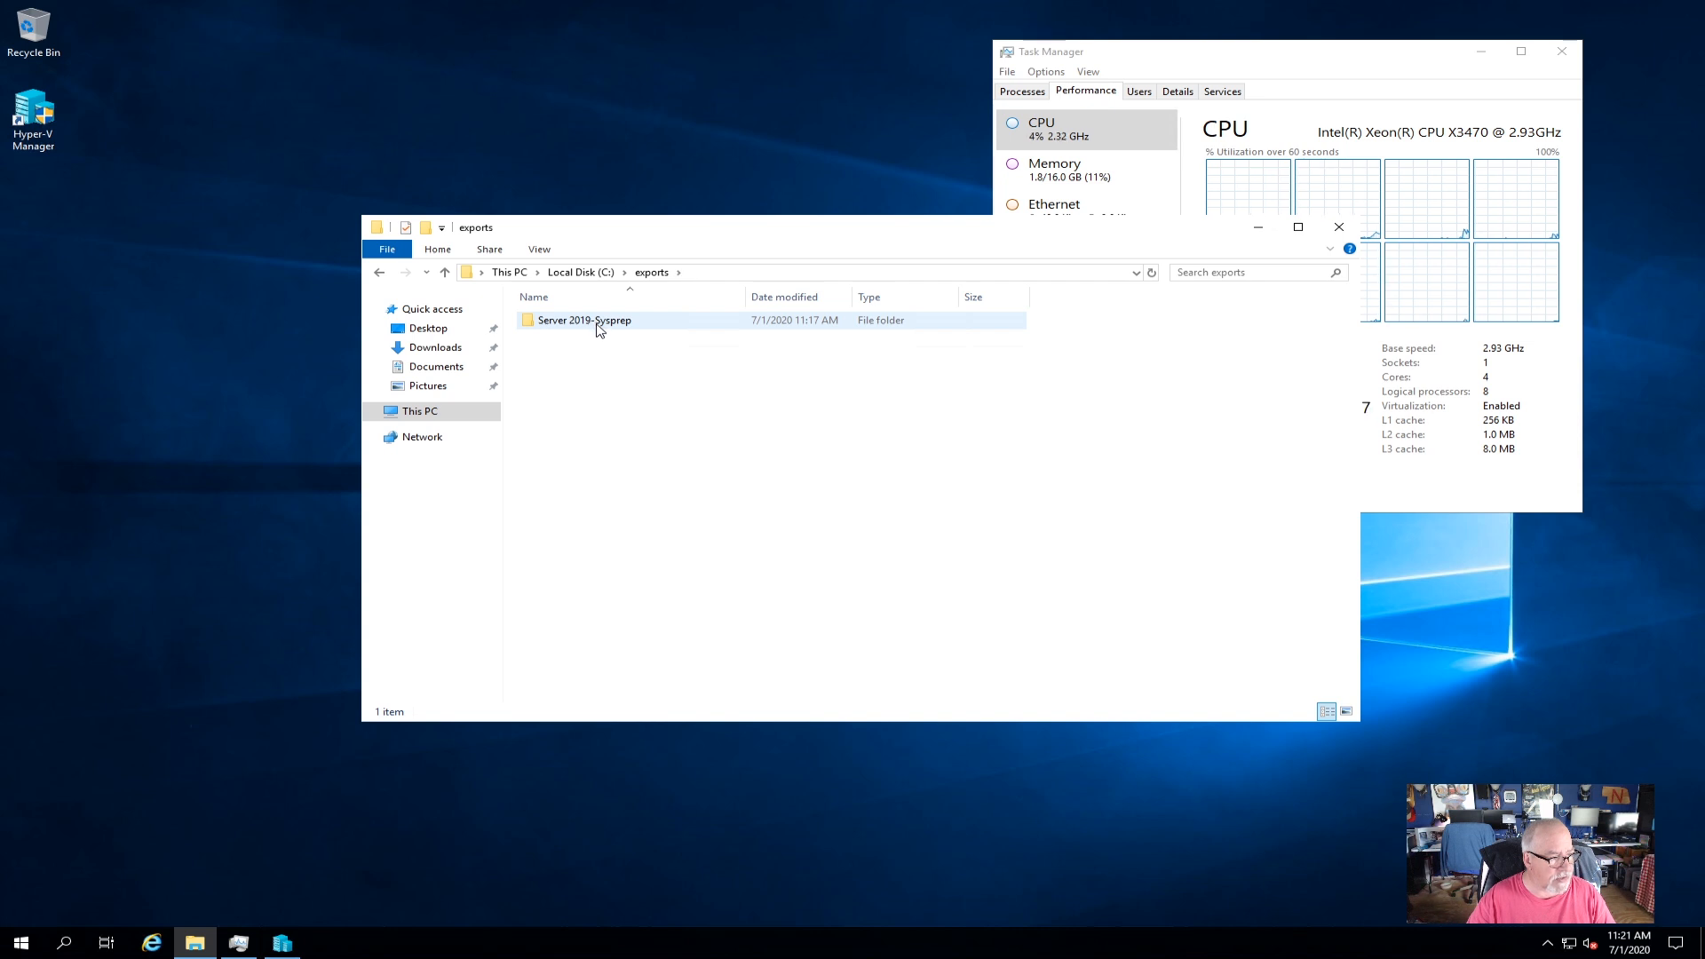
double_click(597, 329)
double_click(598, 338)
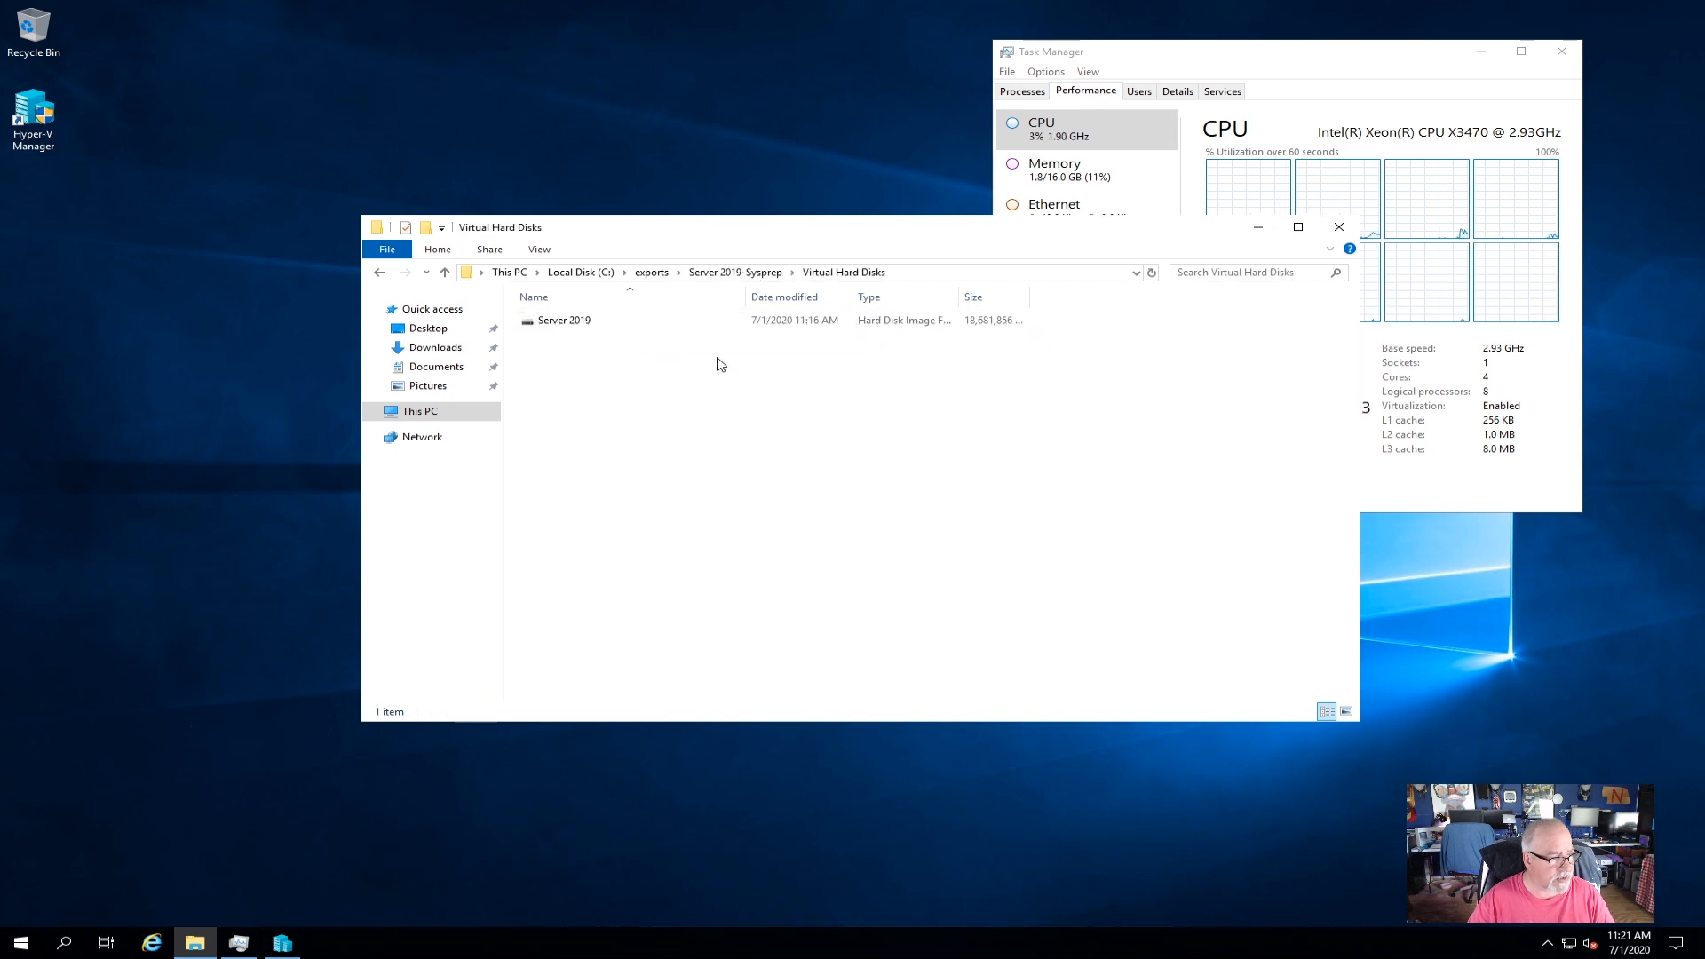
click(380, 277)
click(380, 278)
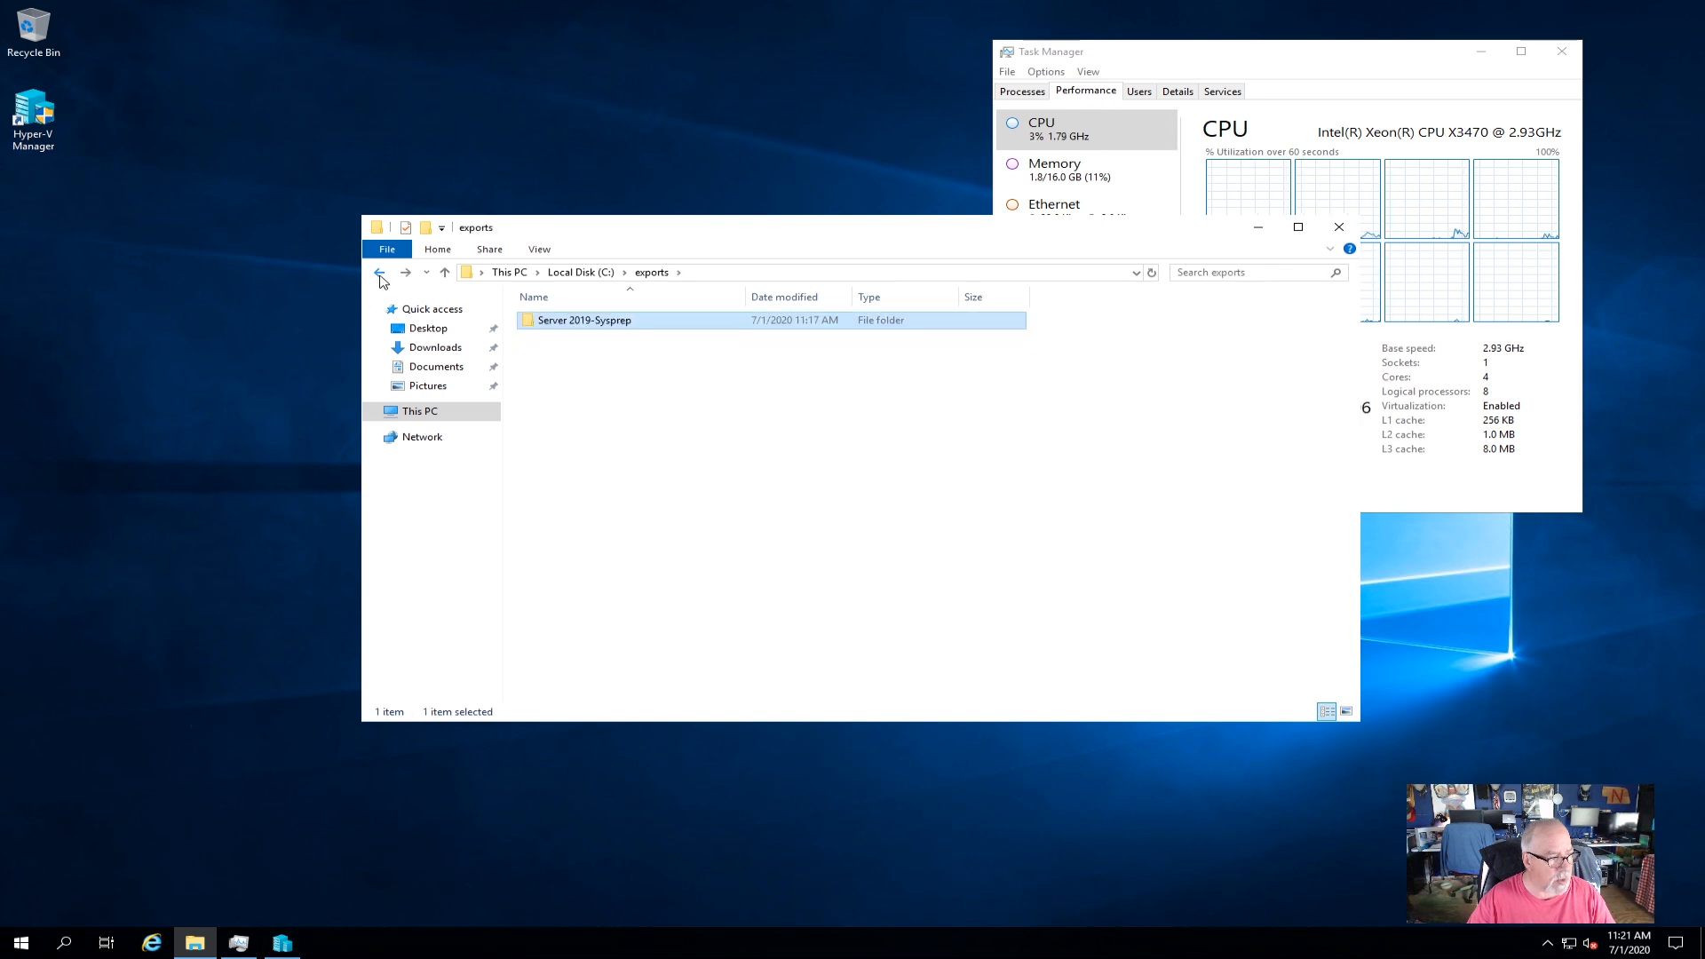
Copy Server 2019-Sysprep into \\mcs-nas\exports, replacing the existing files there.
right_click(579, 331)
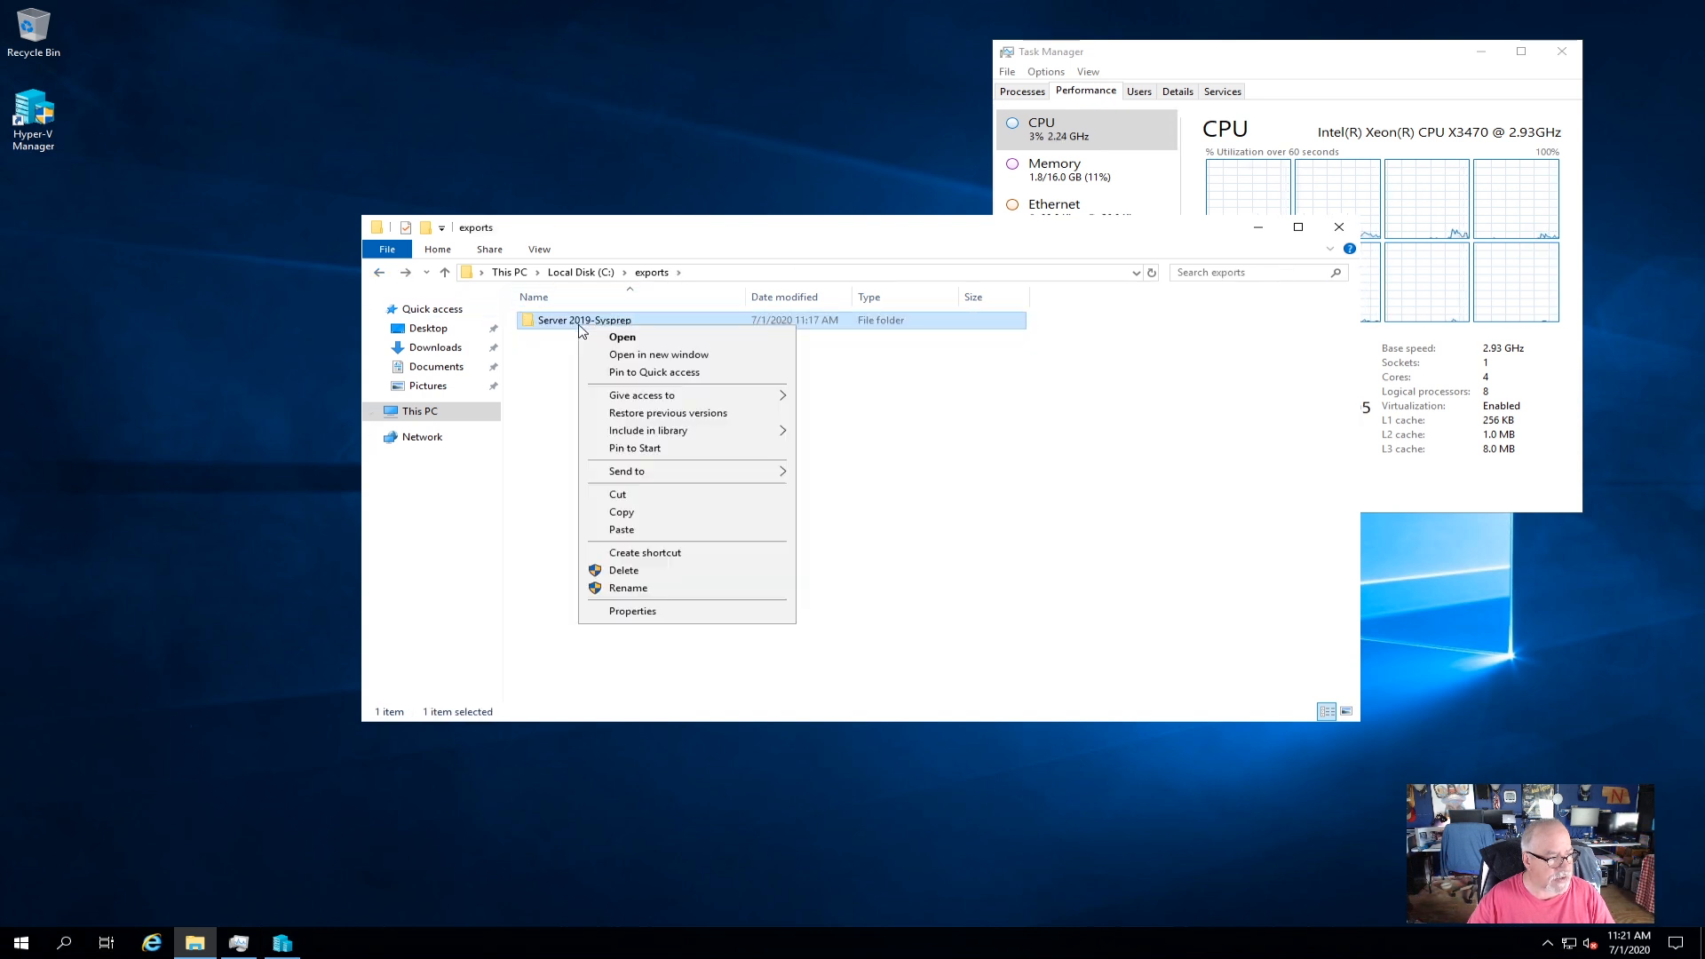
click(645, 520)
click(1136, 273)
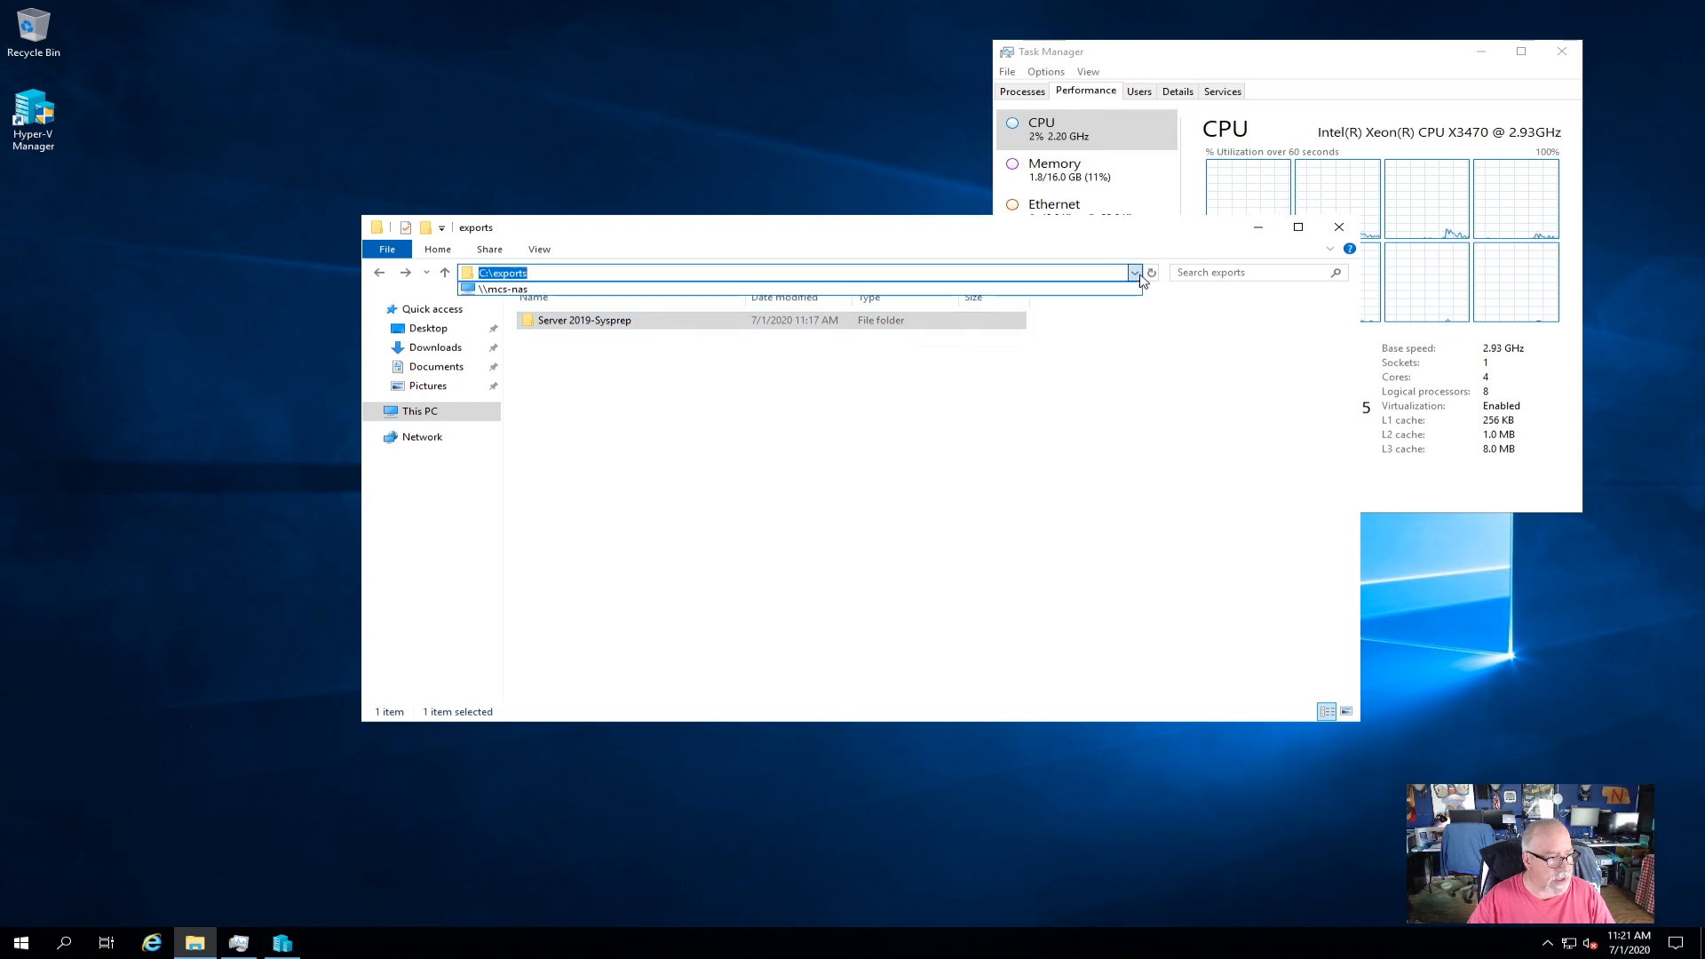
click(533, 290)
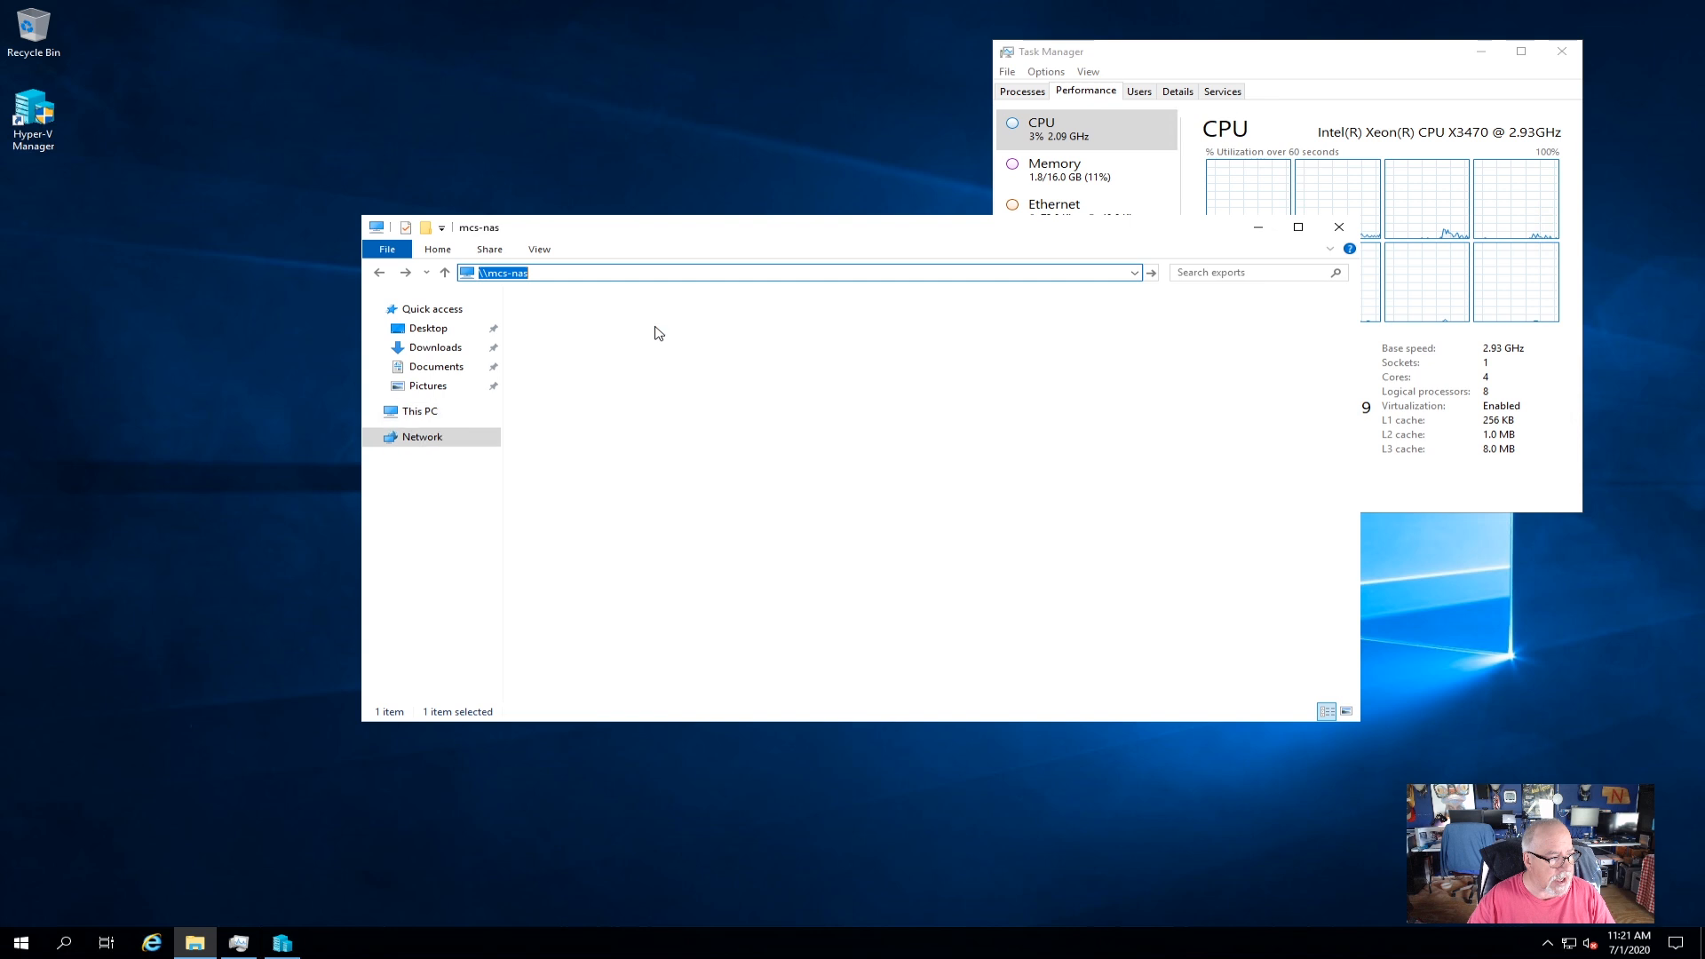
double_click(687, 347)
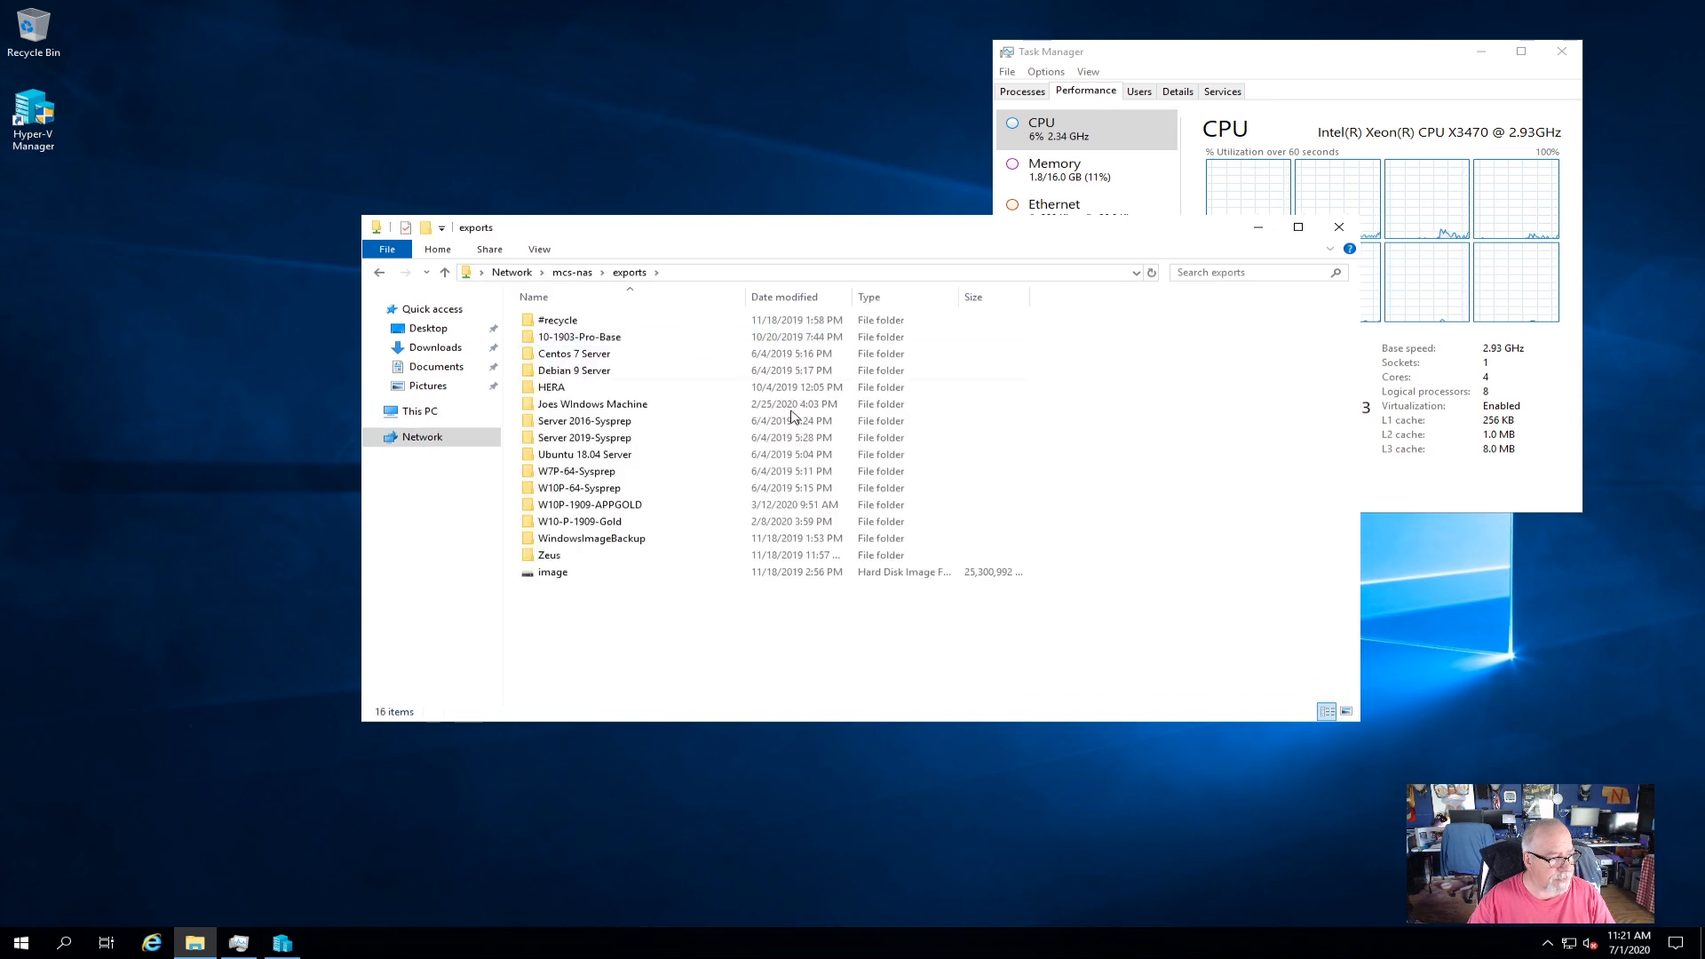
right_click(712, 649)
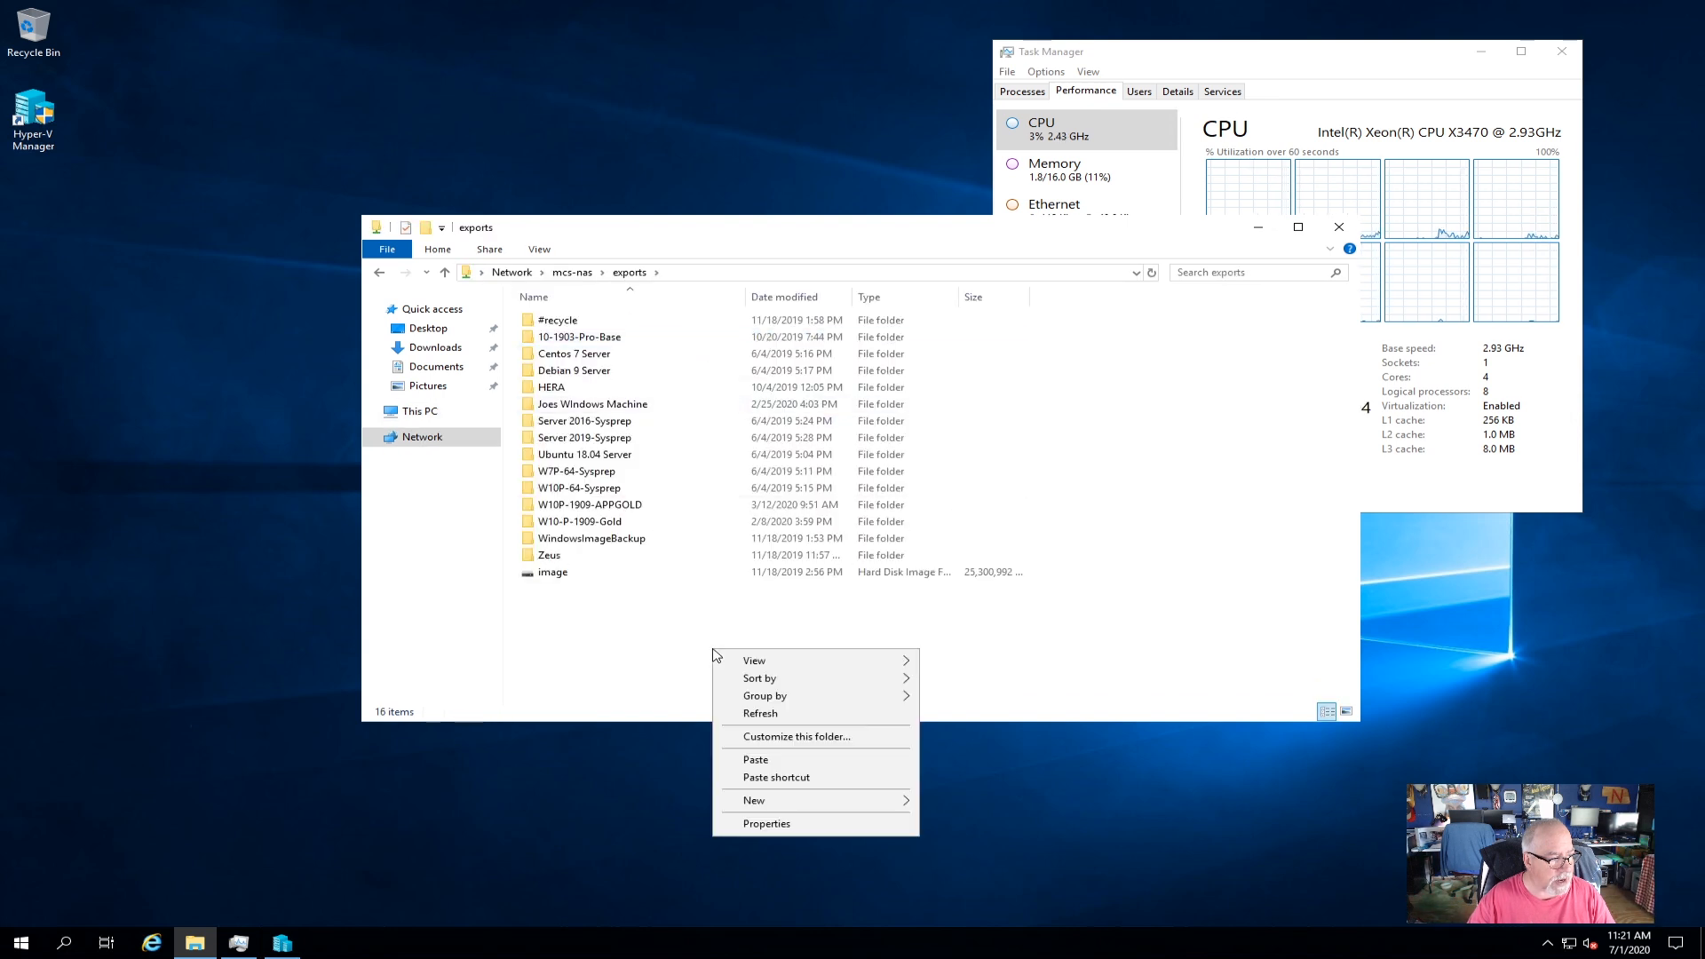
click(780, 759)
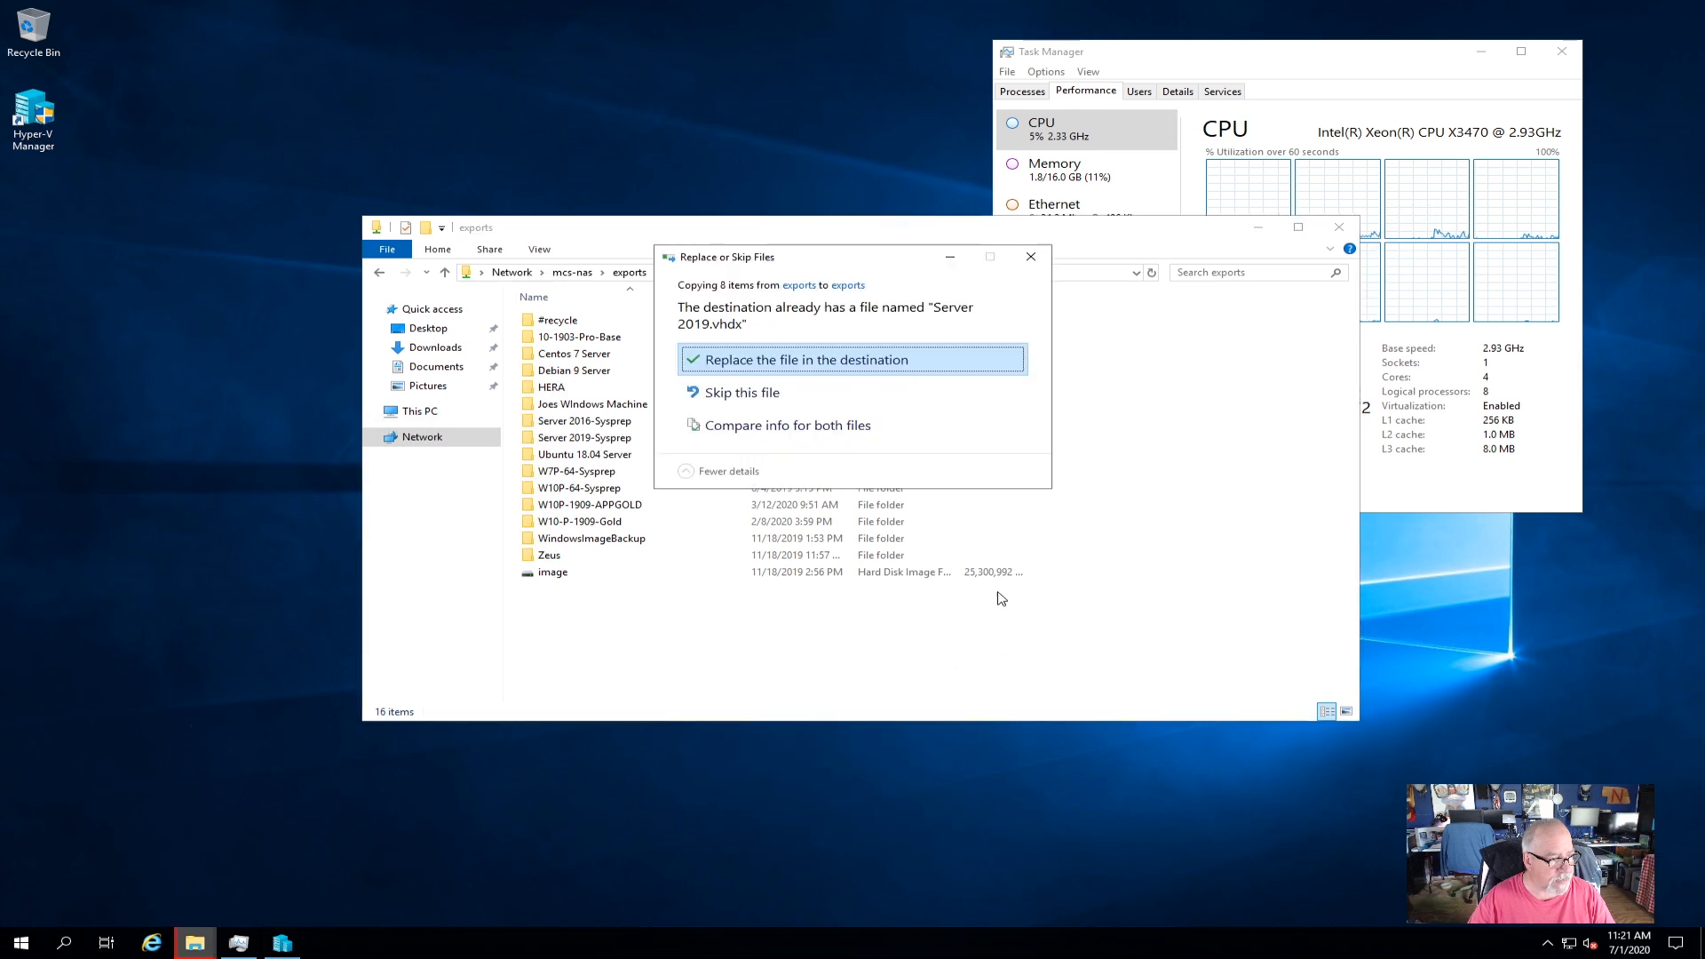
click(801, 357)
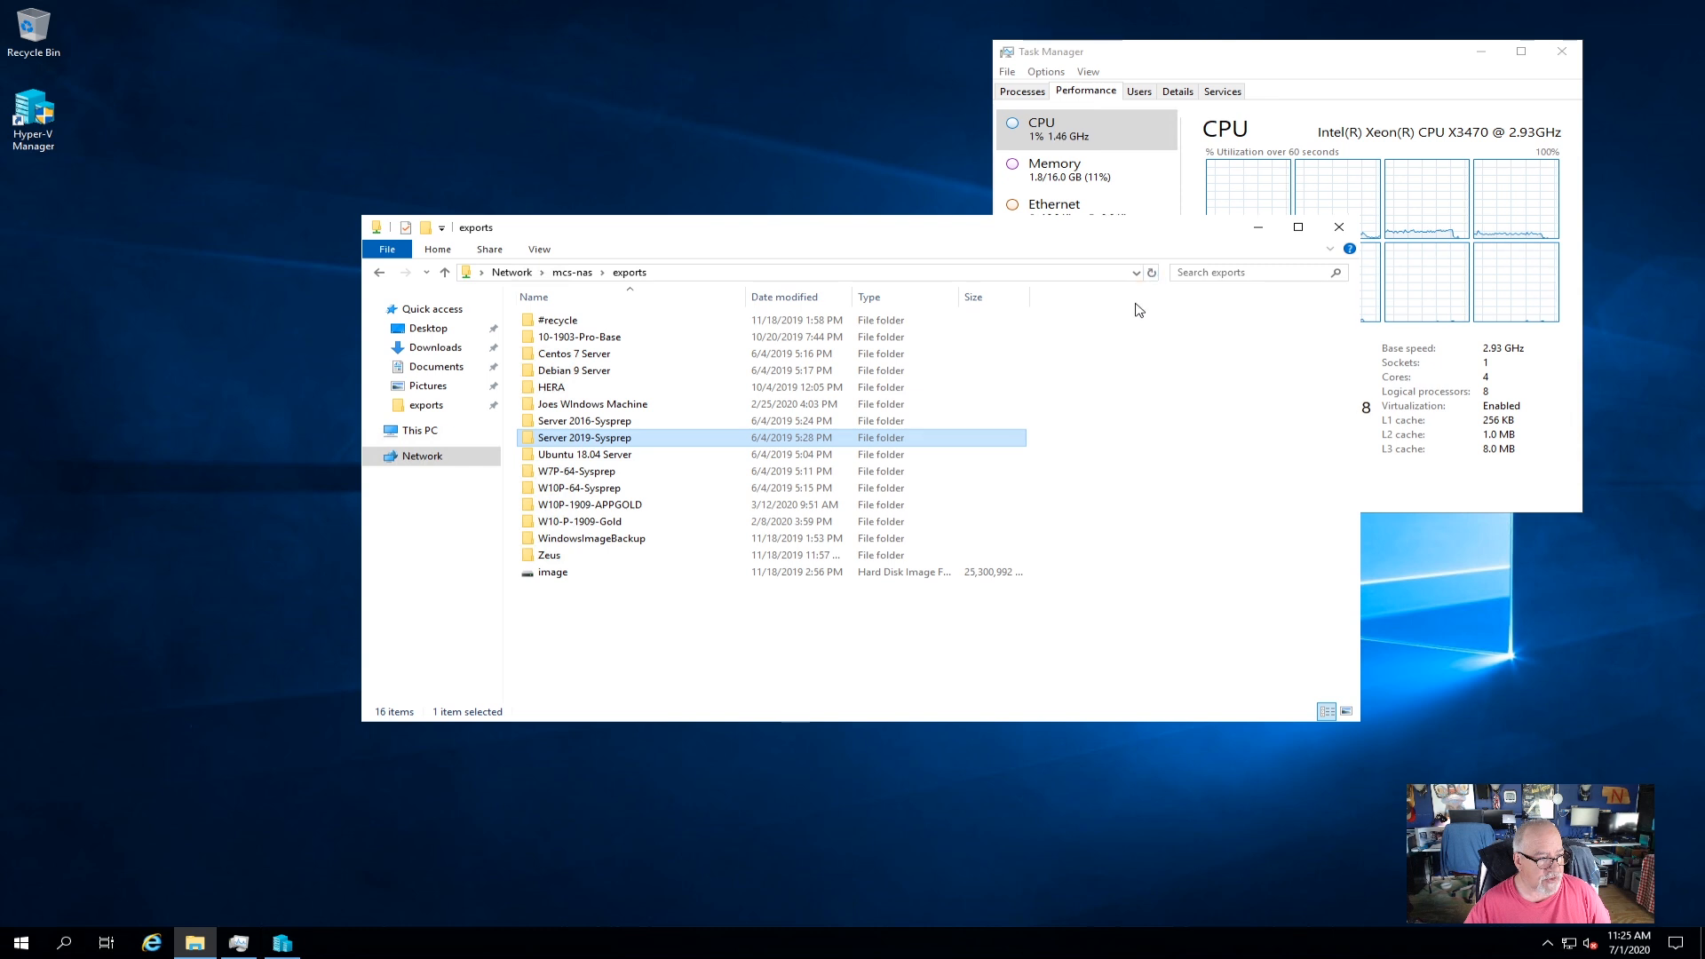
Check the copied folder's Virtual Hard Disks on the share, then close File Explorer.
double_click(664, 438)
double_click(577, 343)
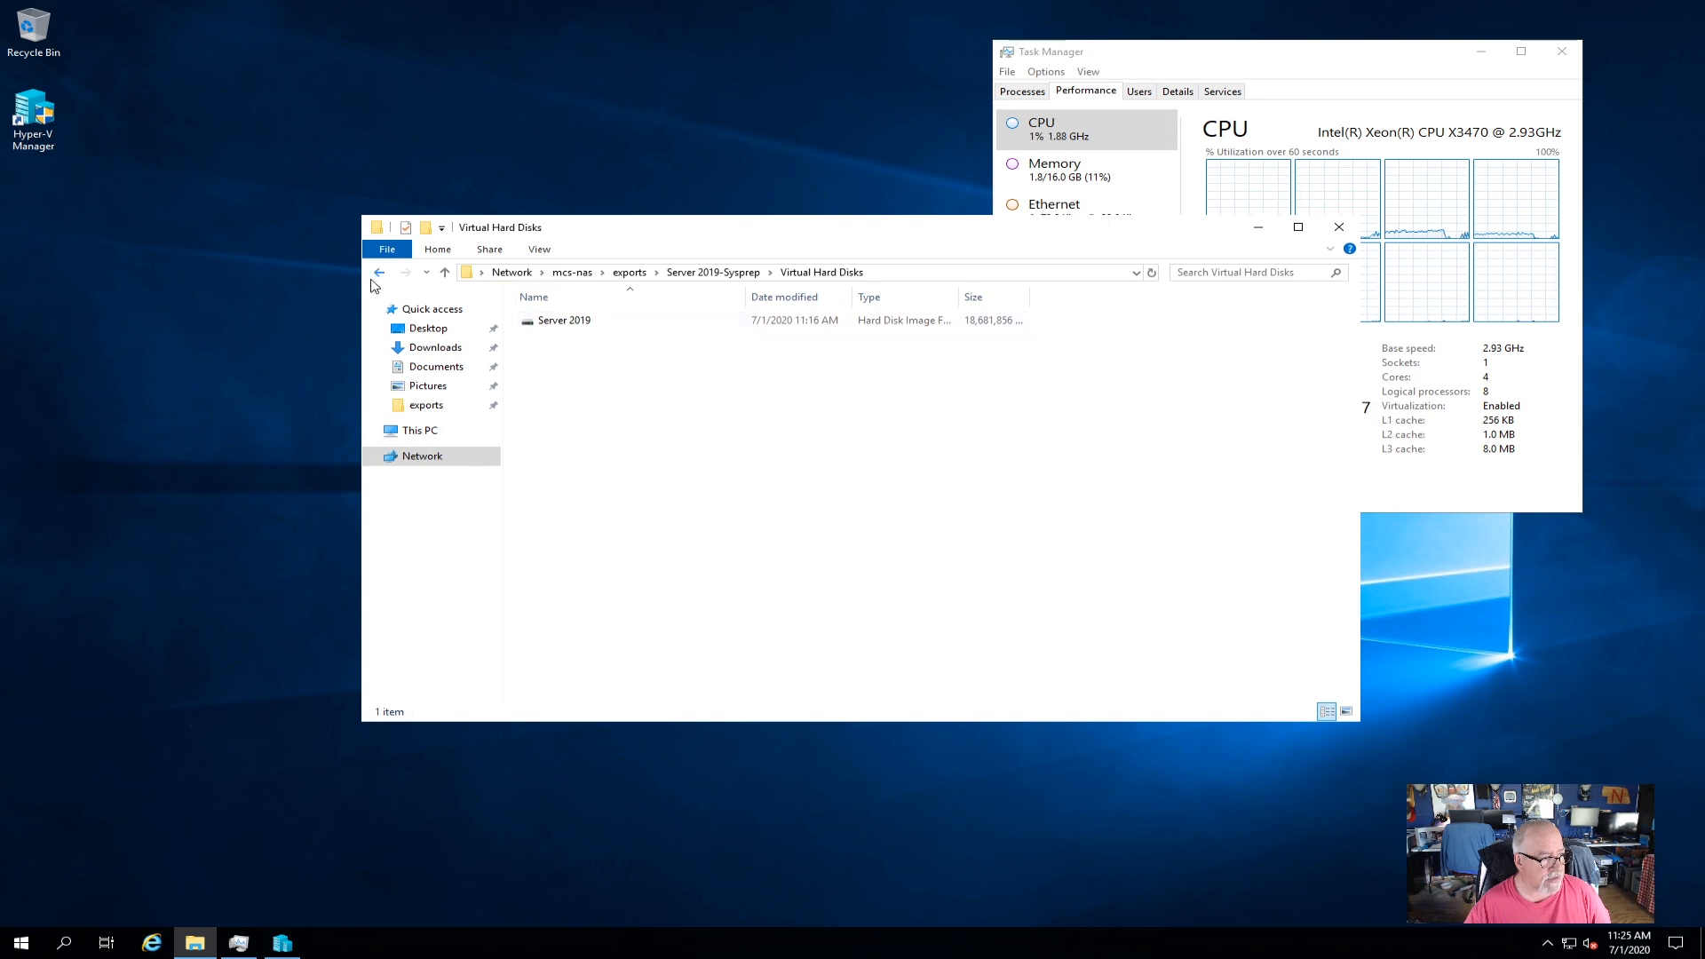
click(378, 275)
click(378, 275)
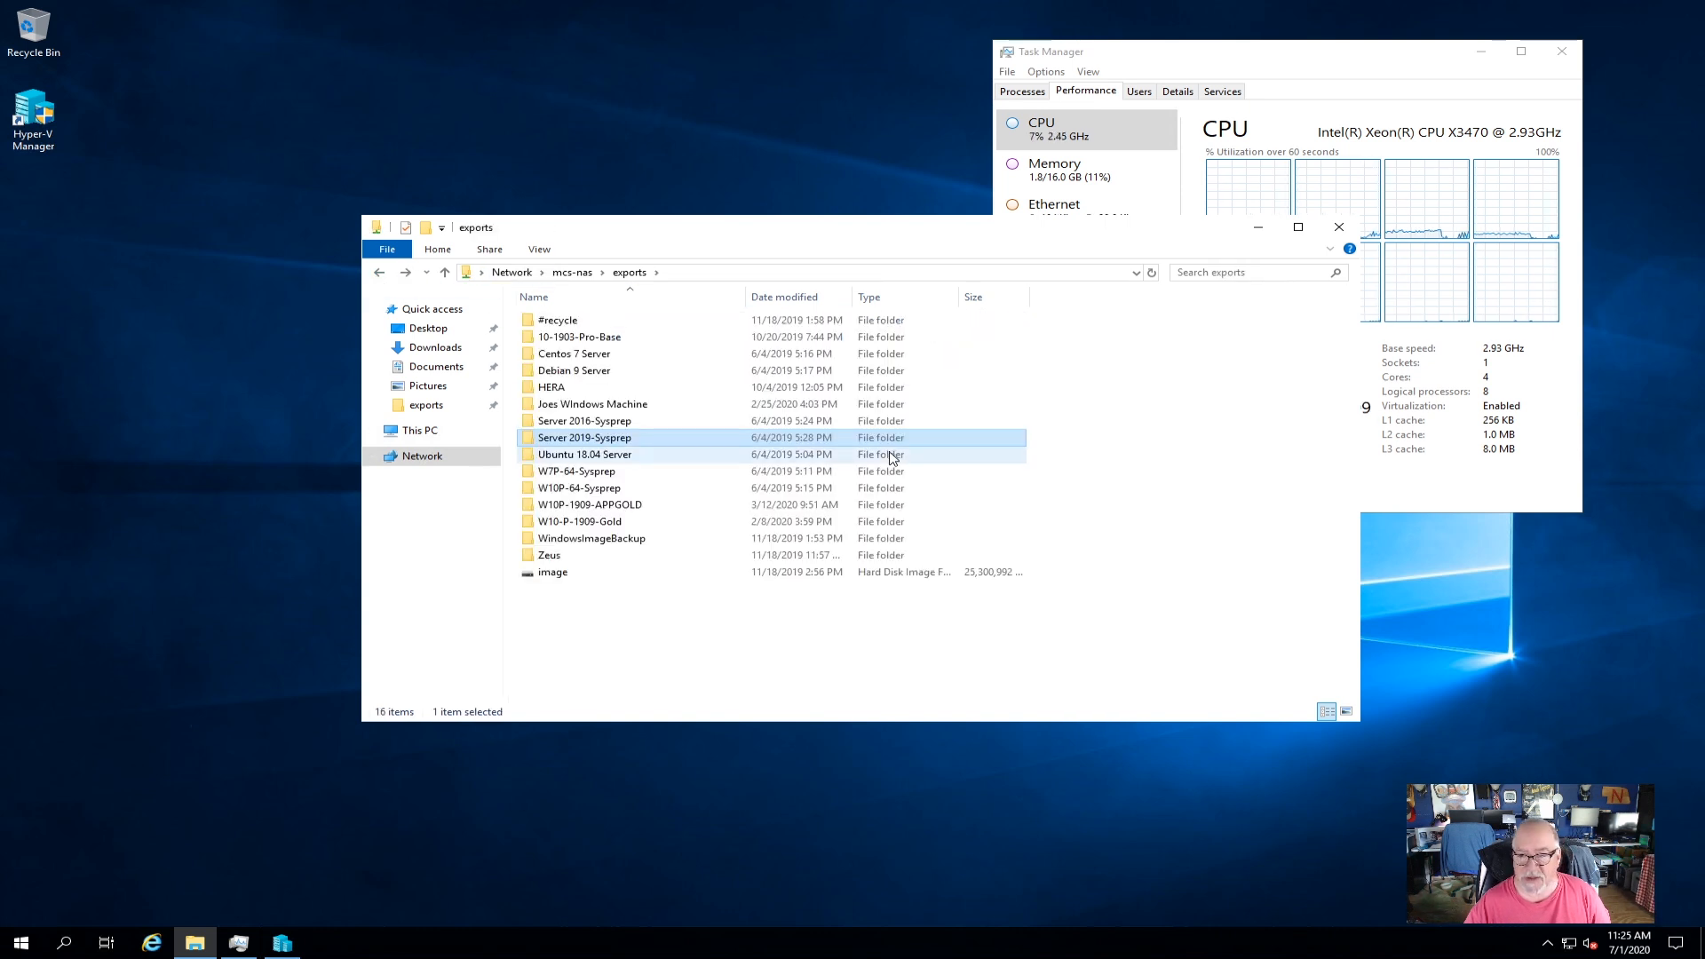
drag(938, 231, 859, 247)
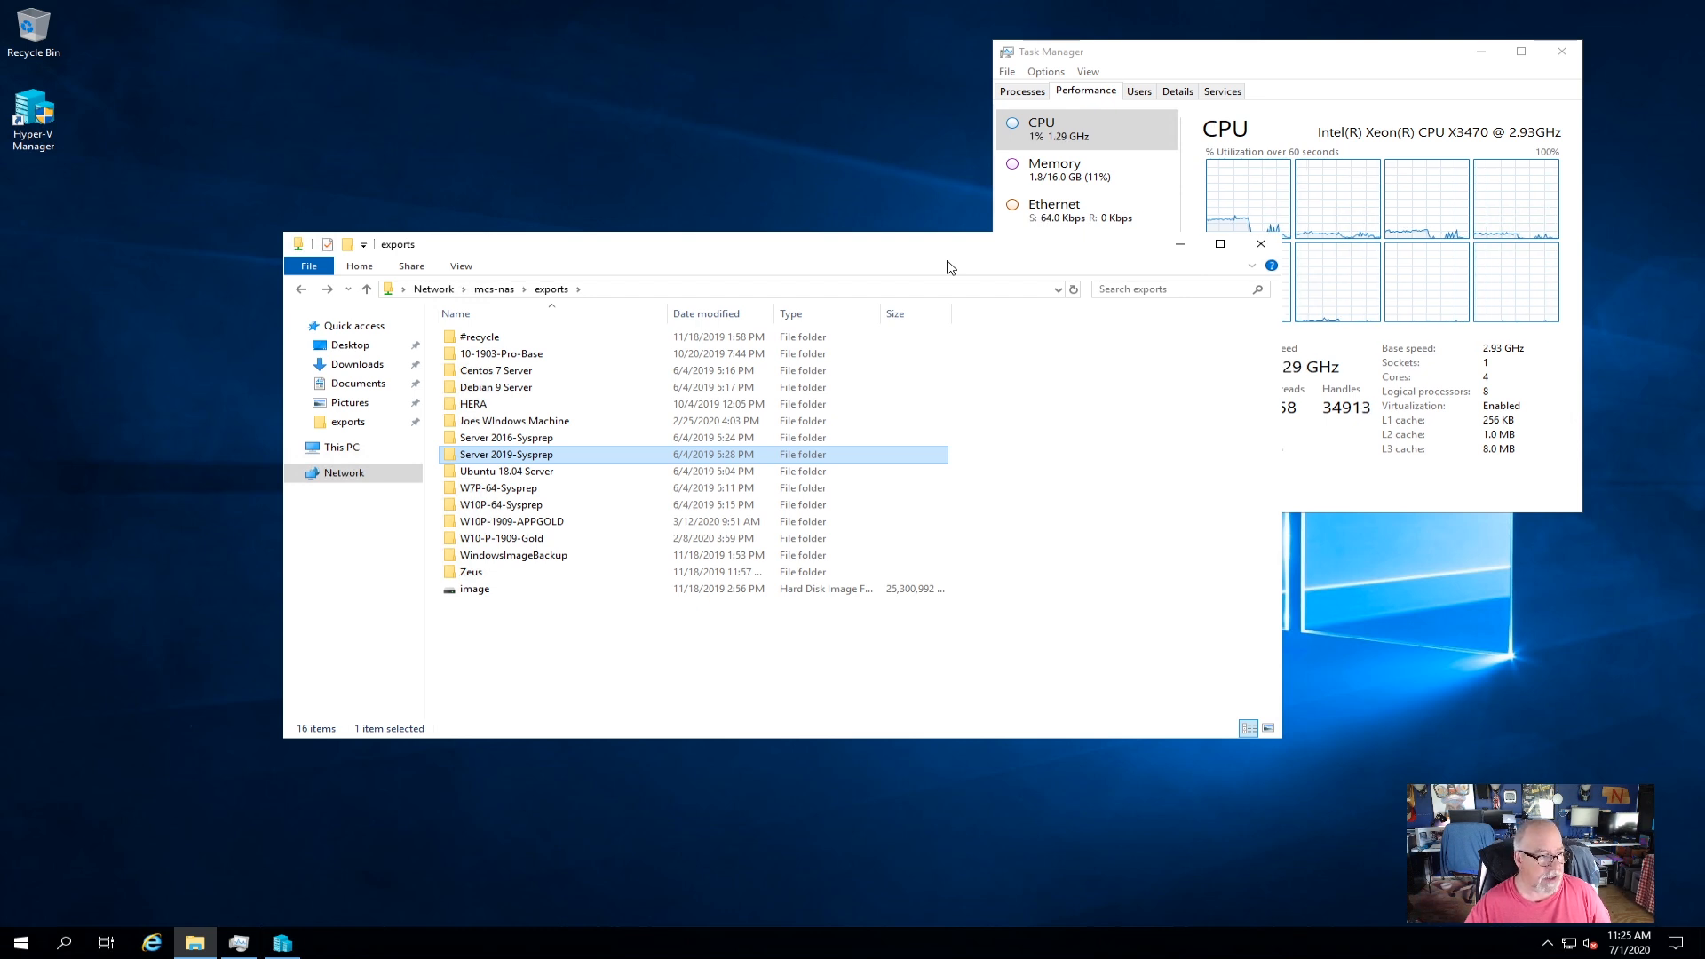
click(1260, 244)
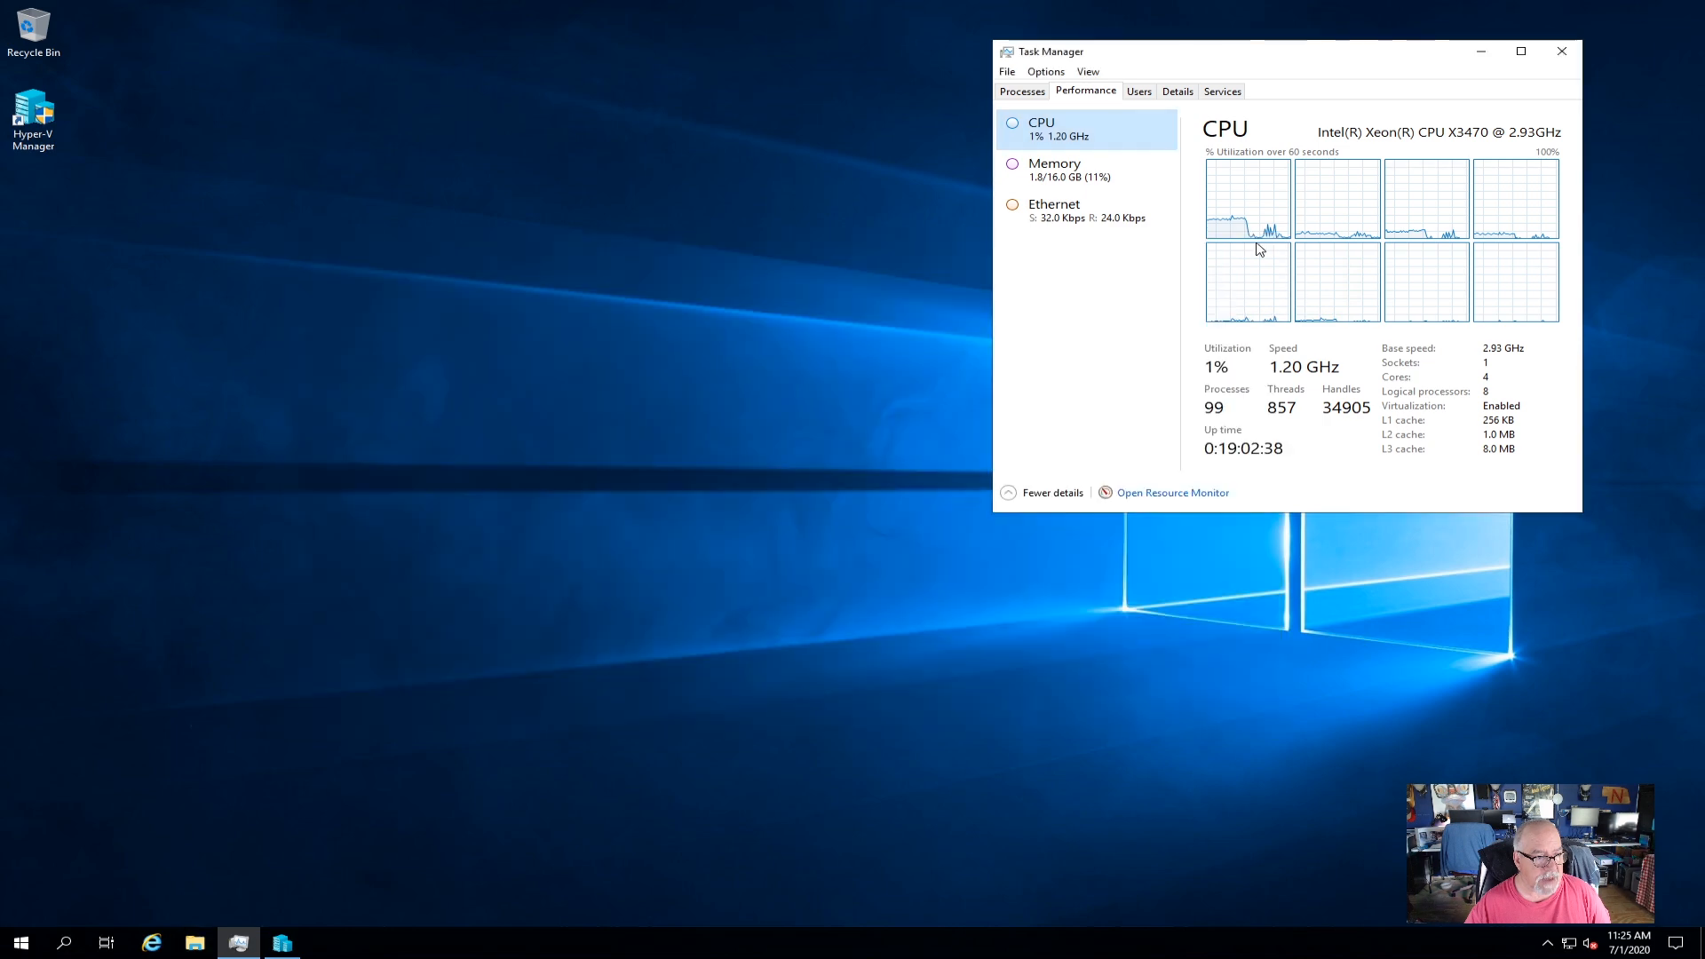
In the VM's Settings, change the name from Server 2019-Sysprep to MCS-DC02 and delete the old notes.
click(282, 942)
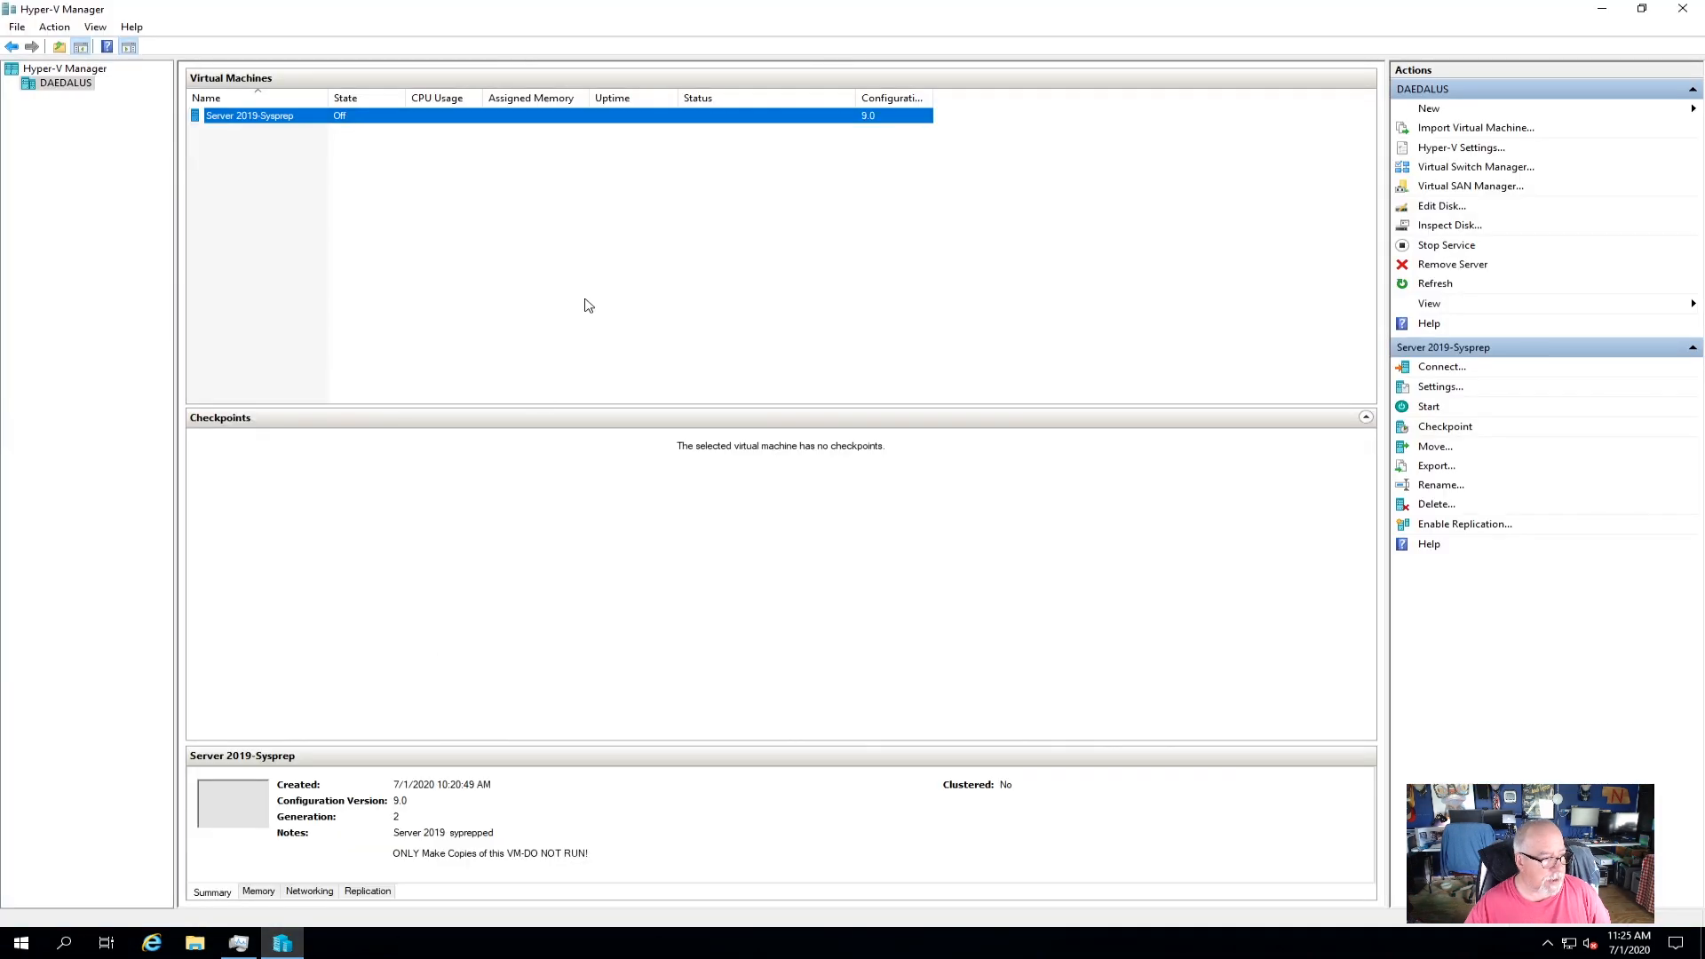
right_click(265, 125)
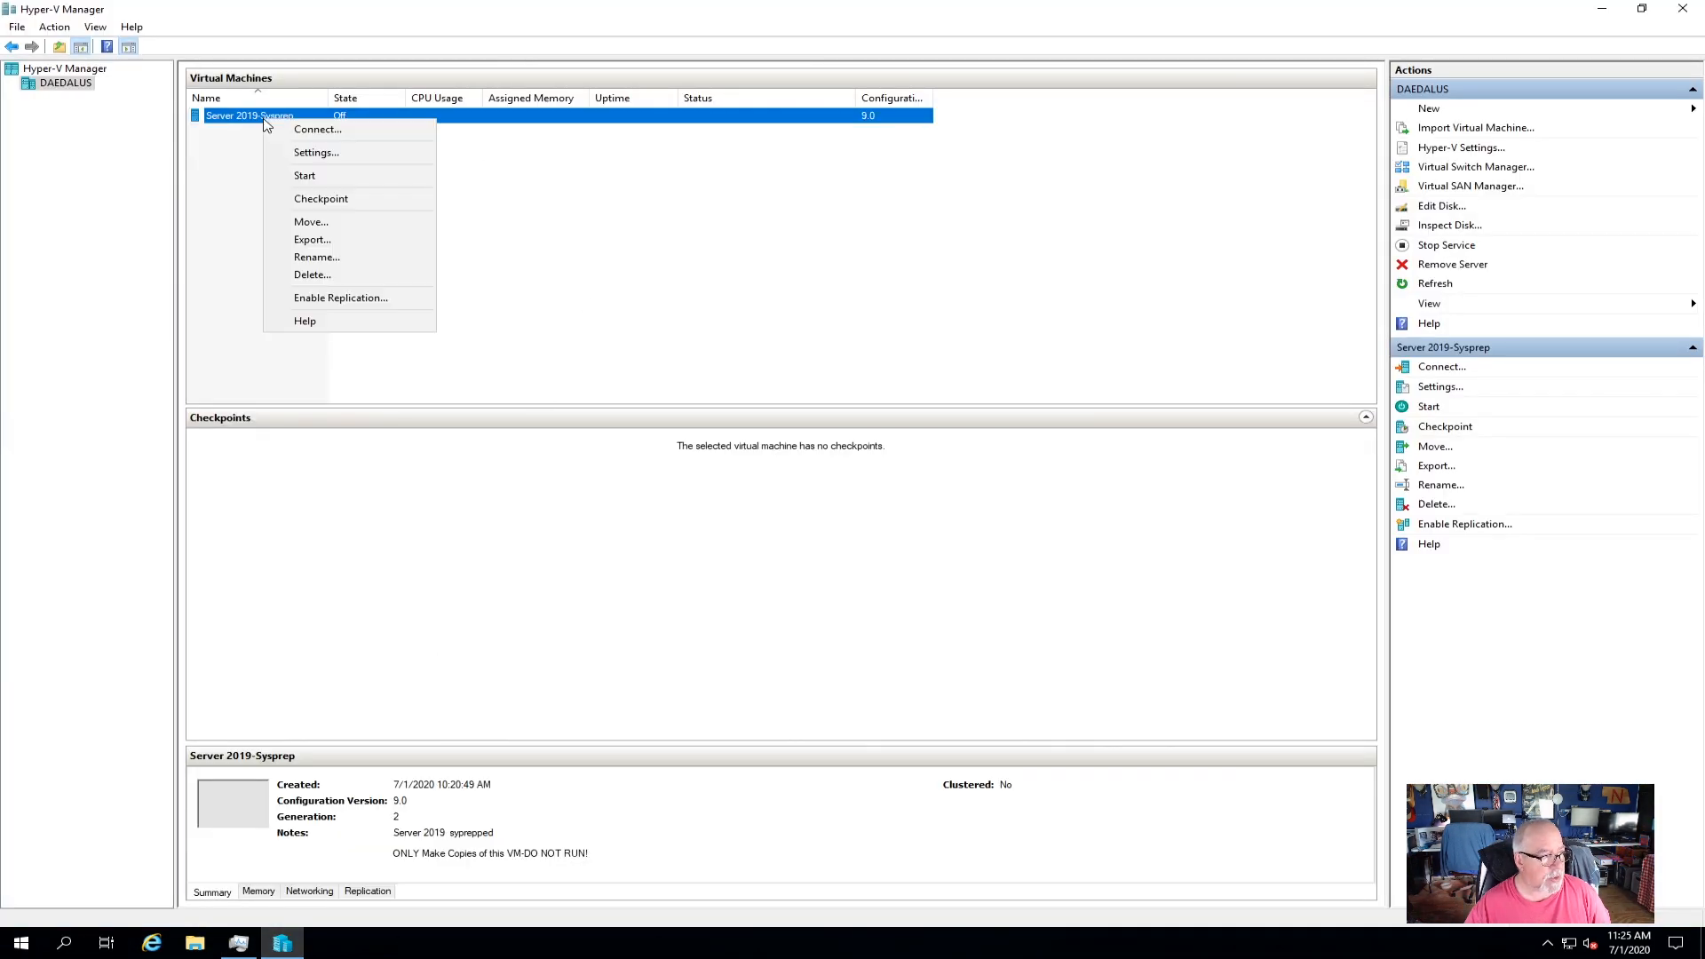
click(311, 153)
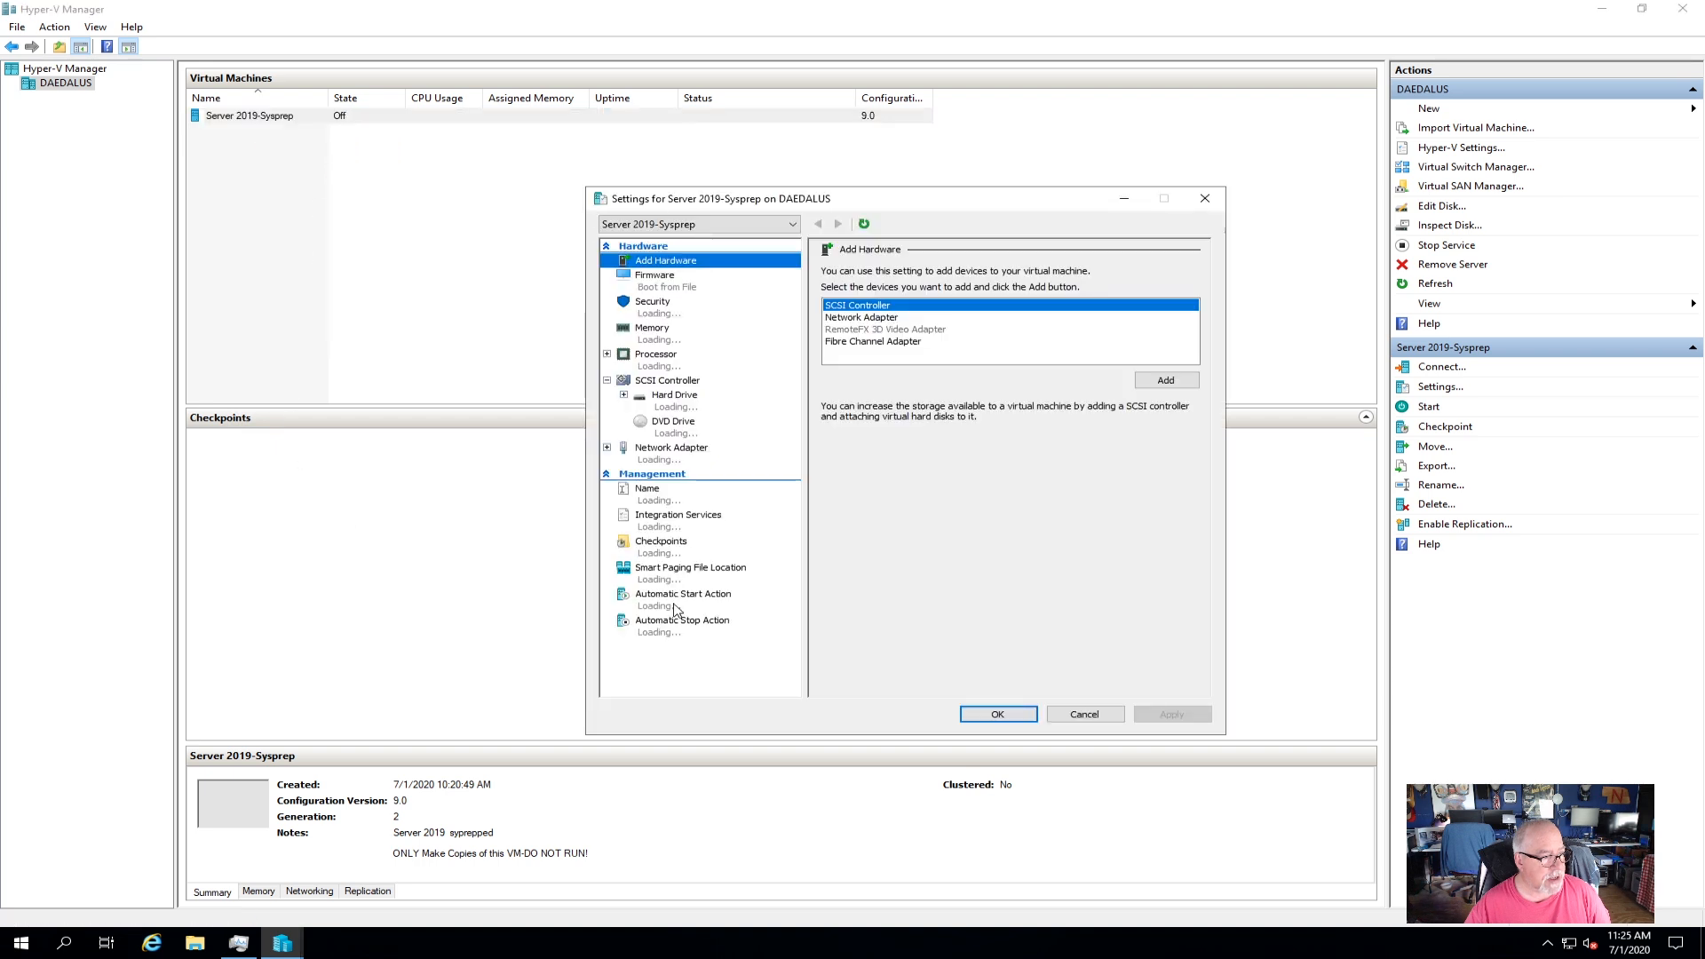
click(665, 505)
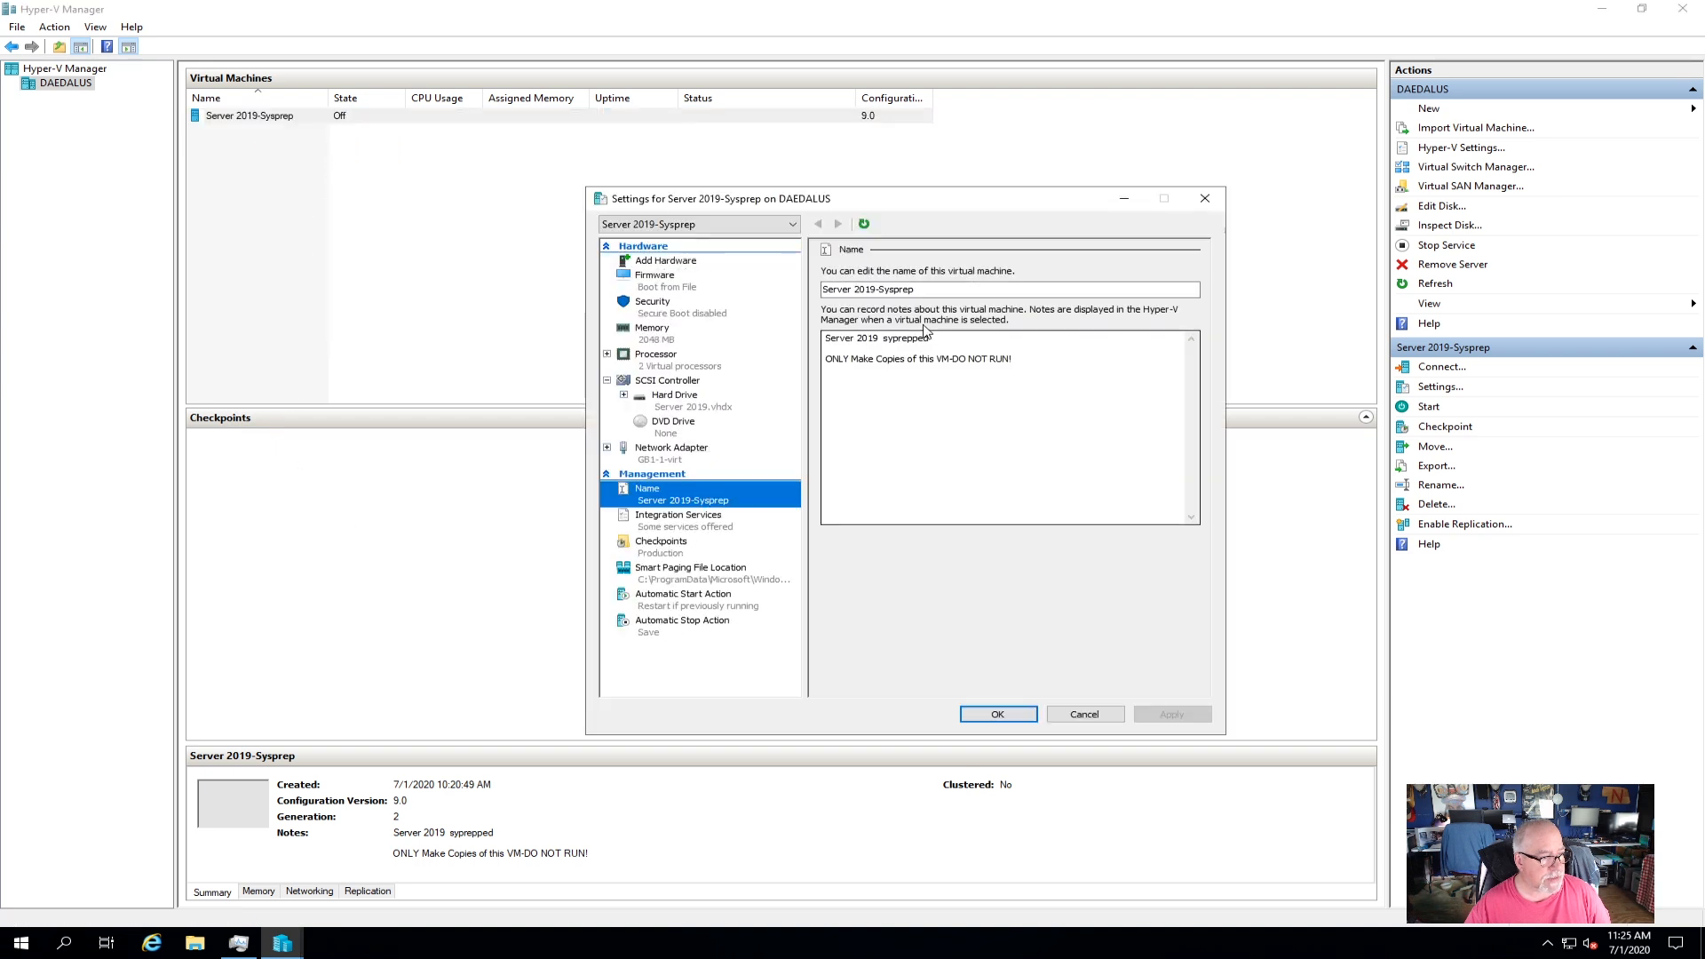
key(Tab)
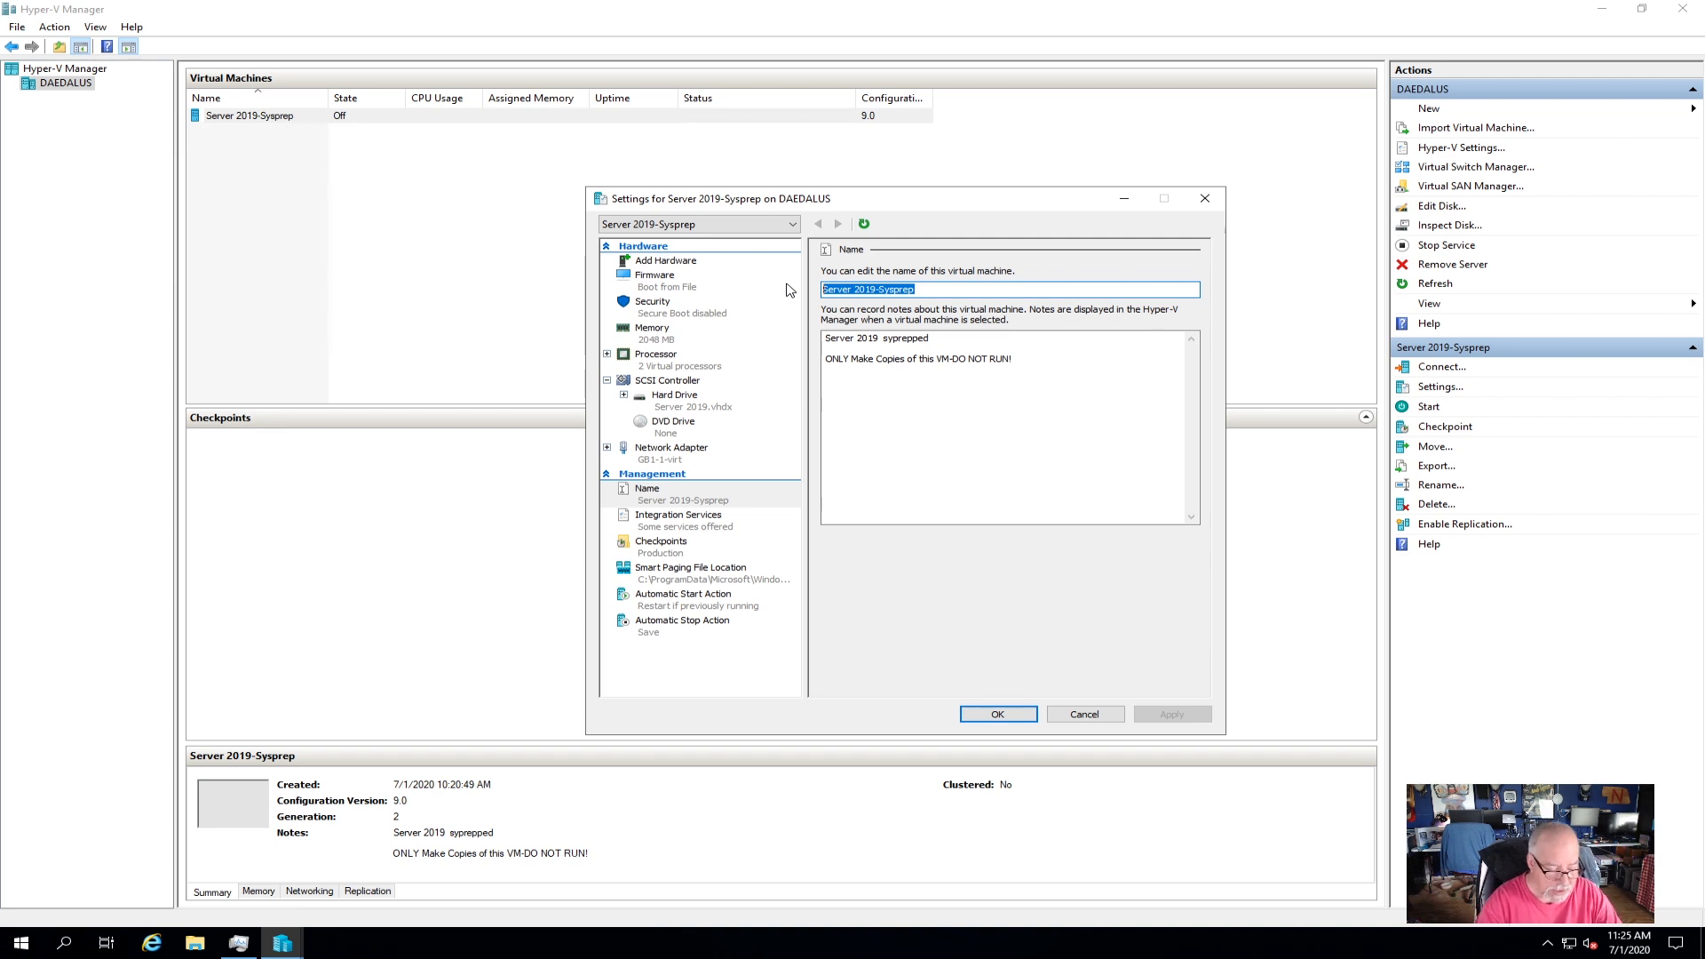
text(MCS-DC02)
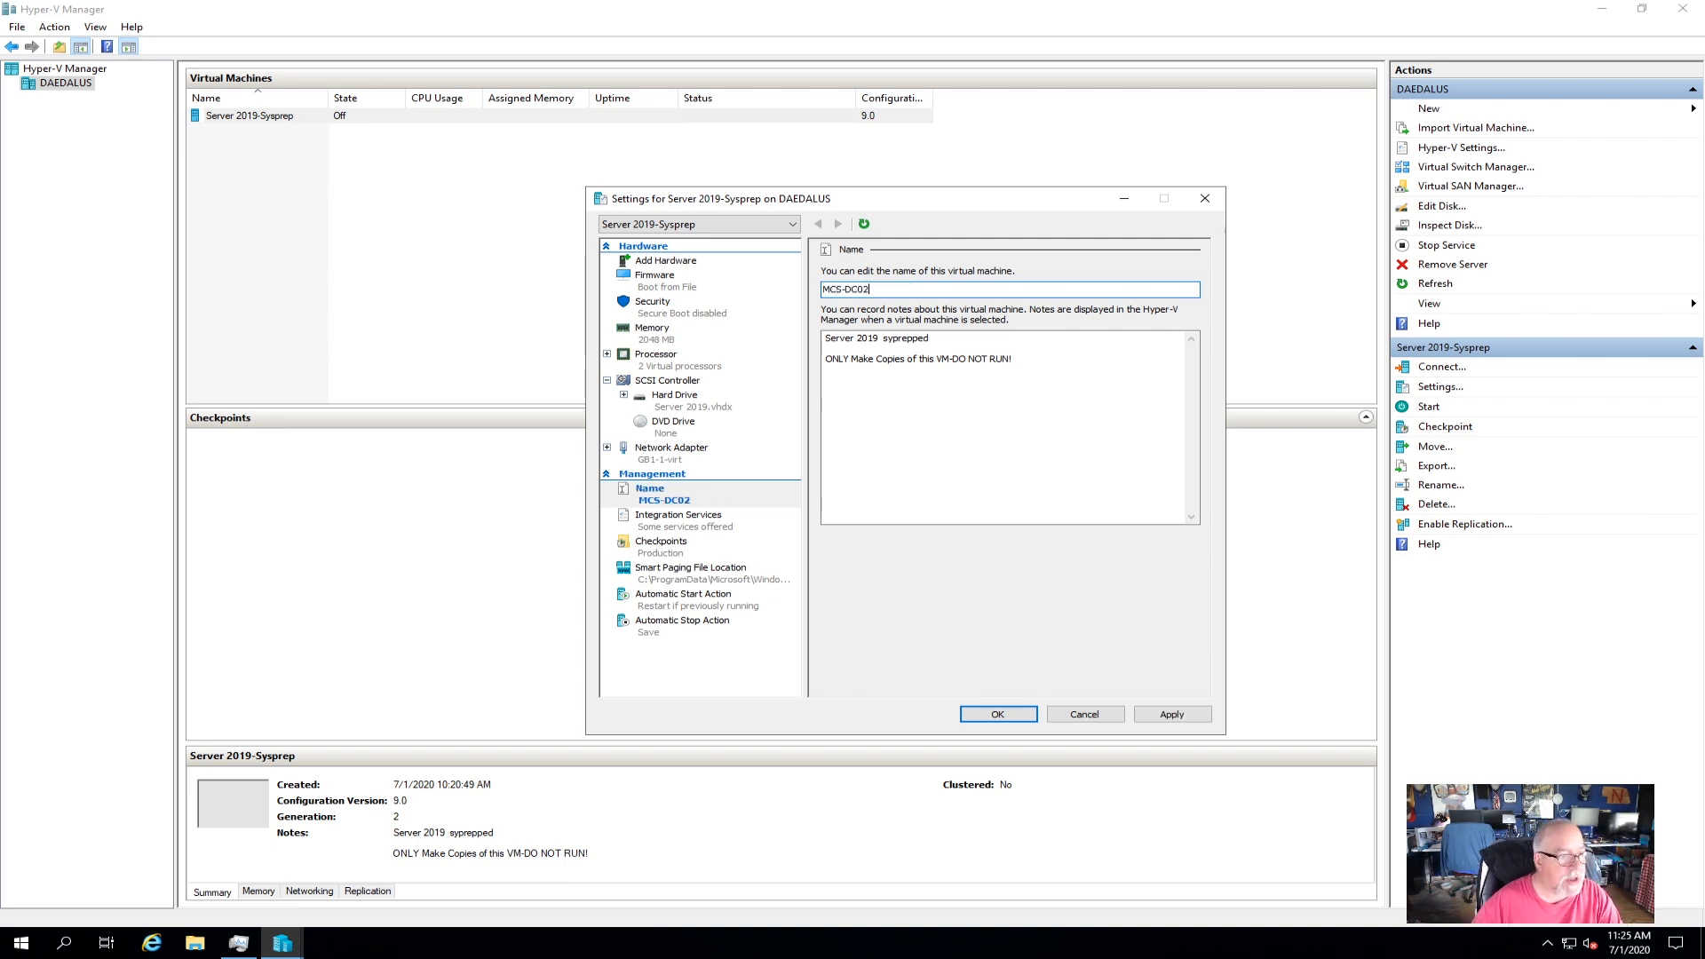
drag(827, 341, 980, 371)
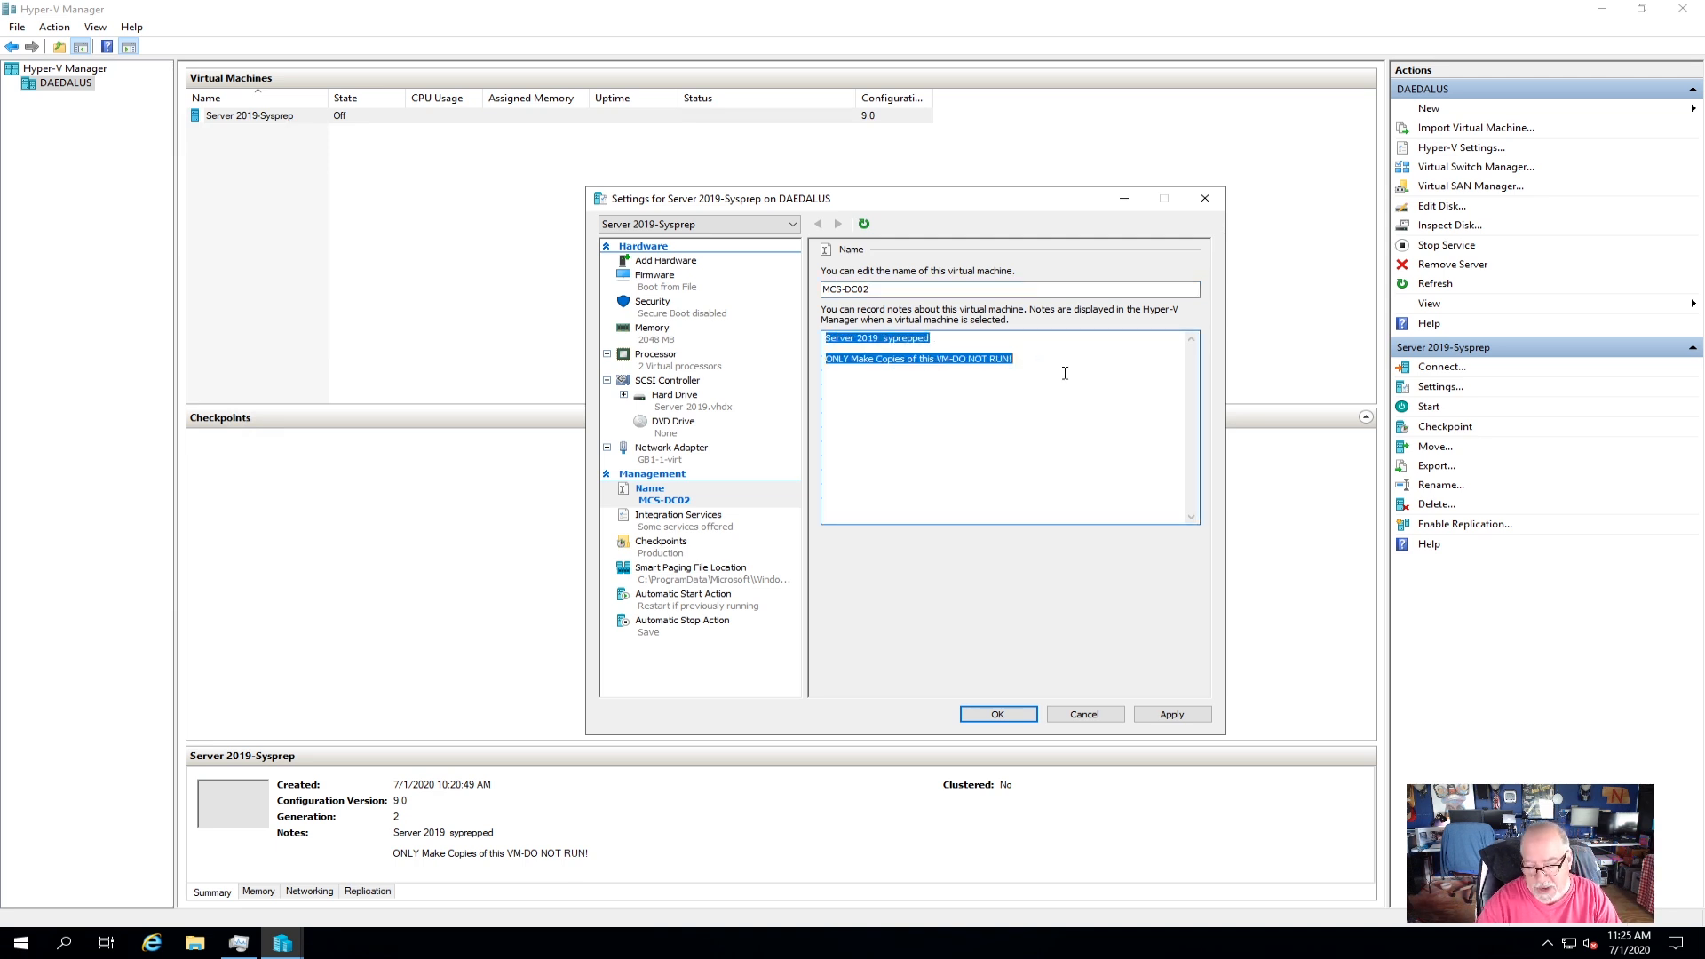
key(Delete)
click(1172, 714)
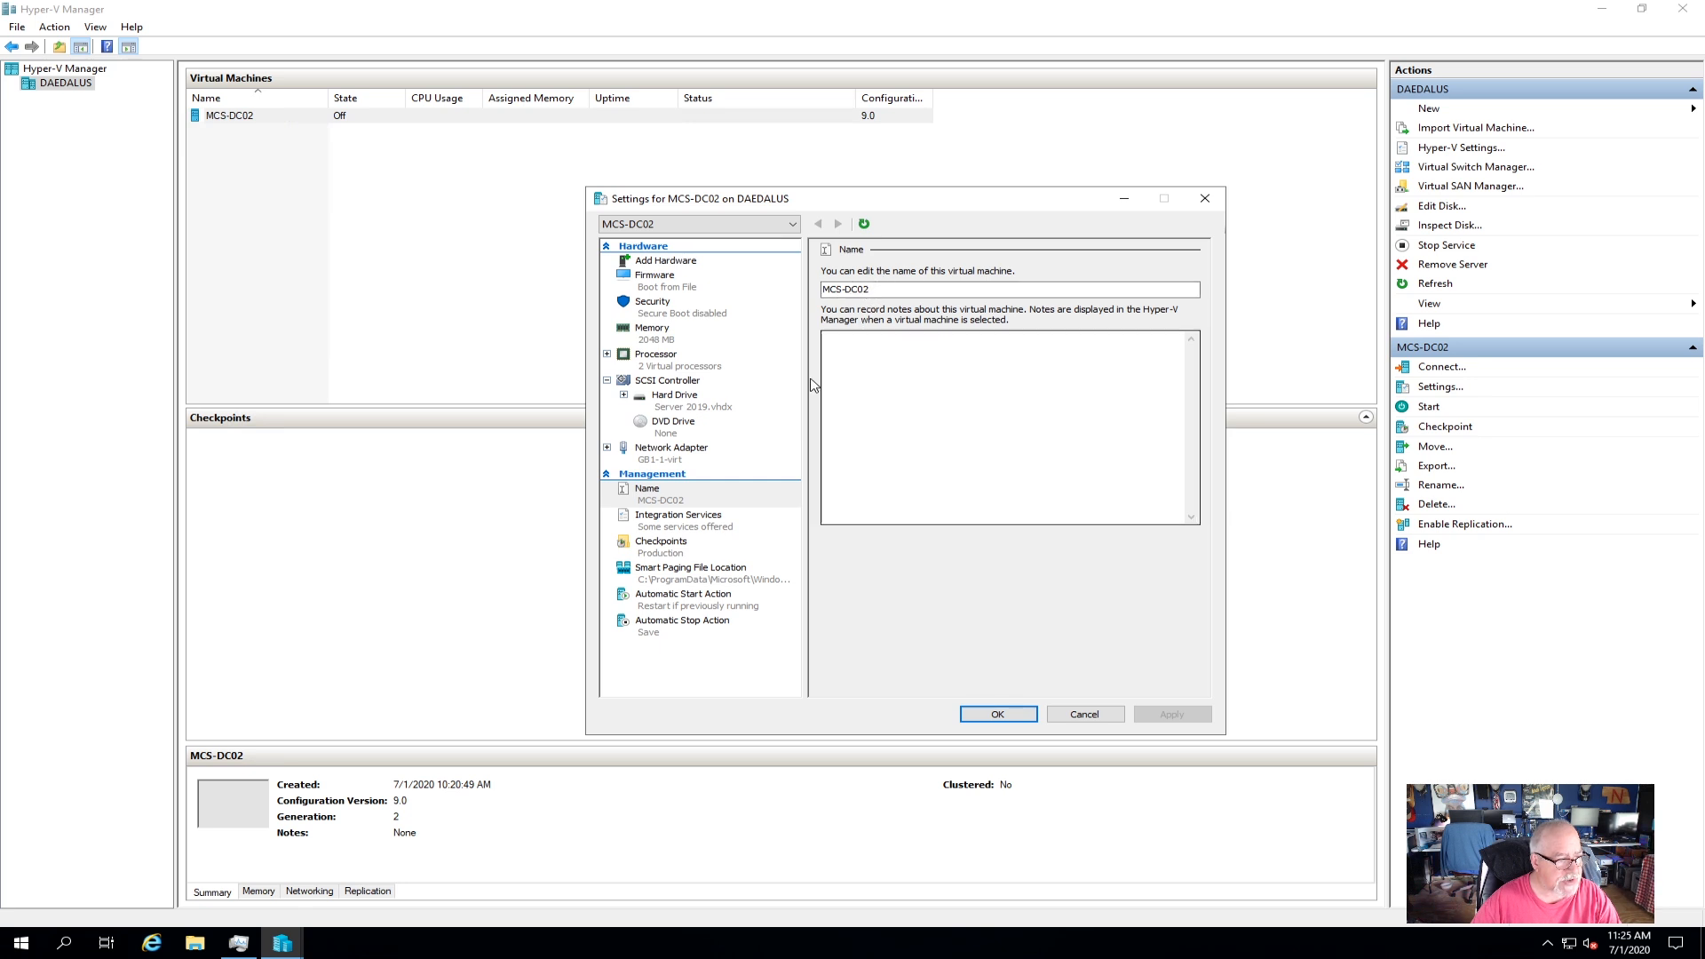
Rename the Server 2019 disk file to mcs-dc02 and attach it as MCS-DC02's hard drive.
click(672, 399)
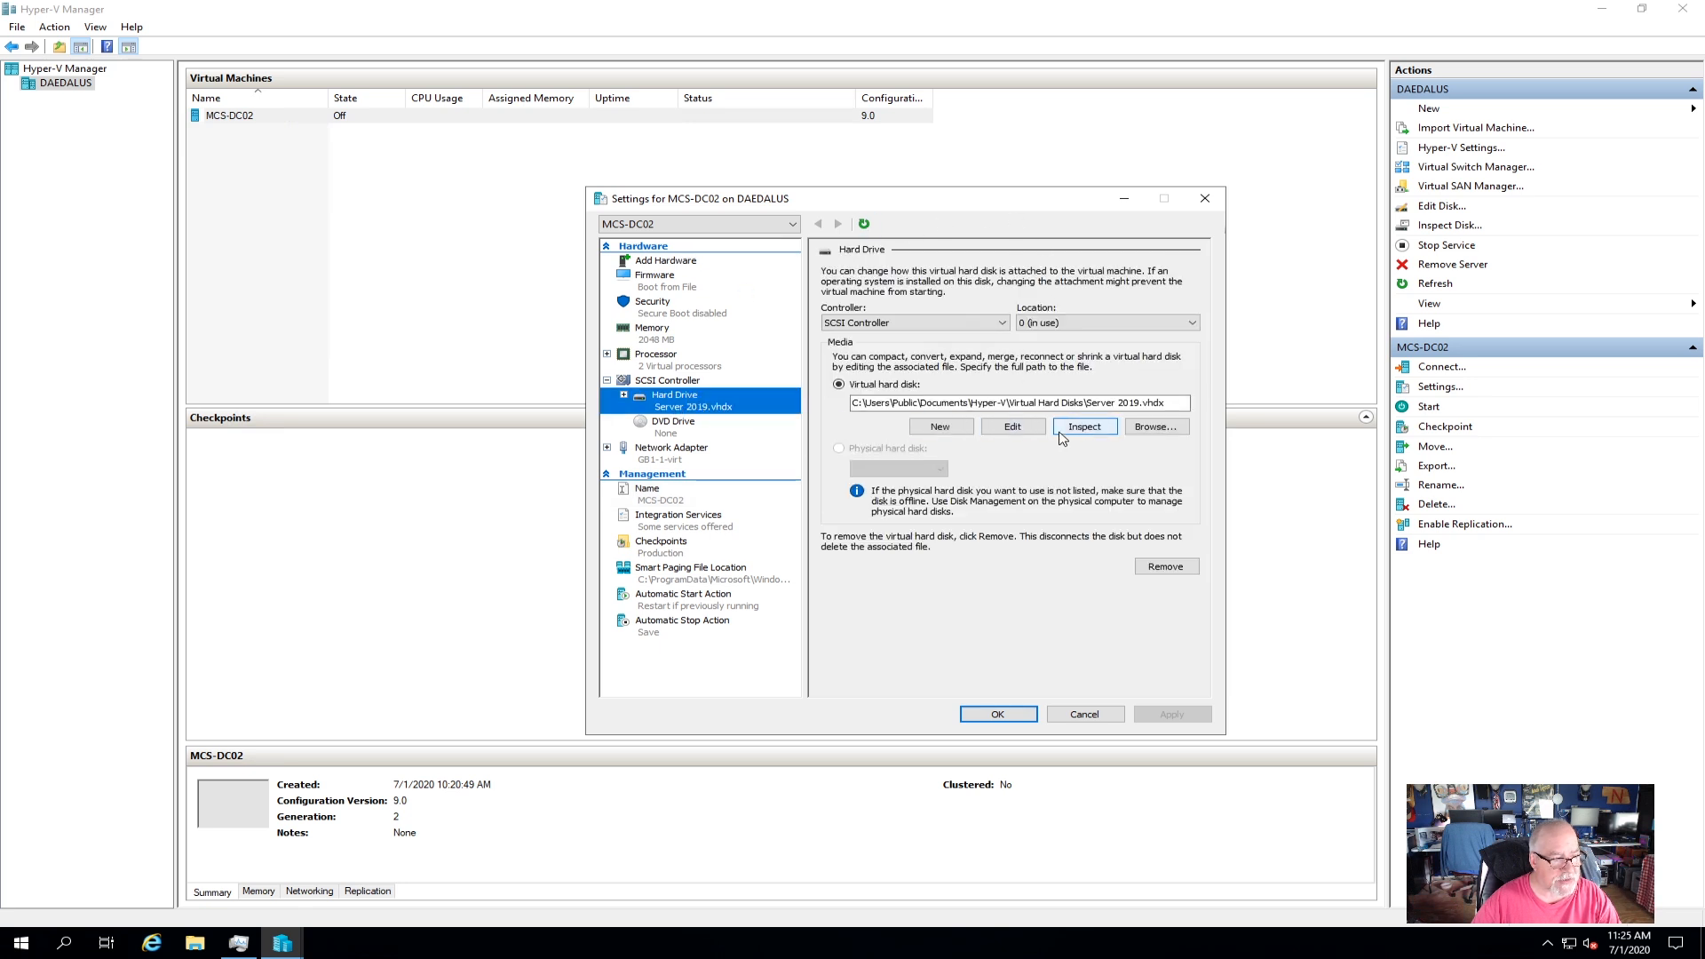
click(1157, 428)
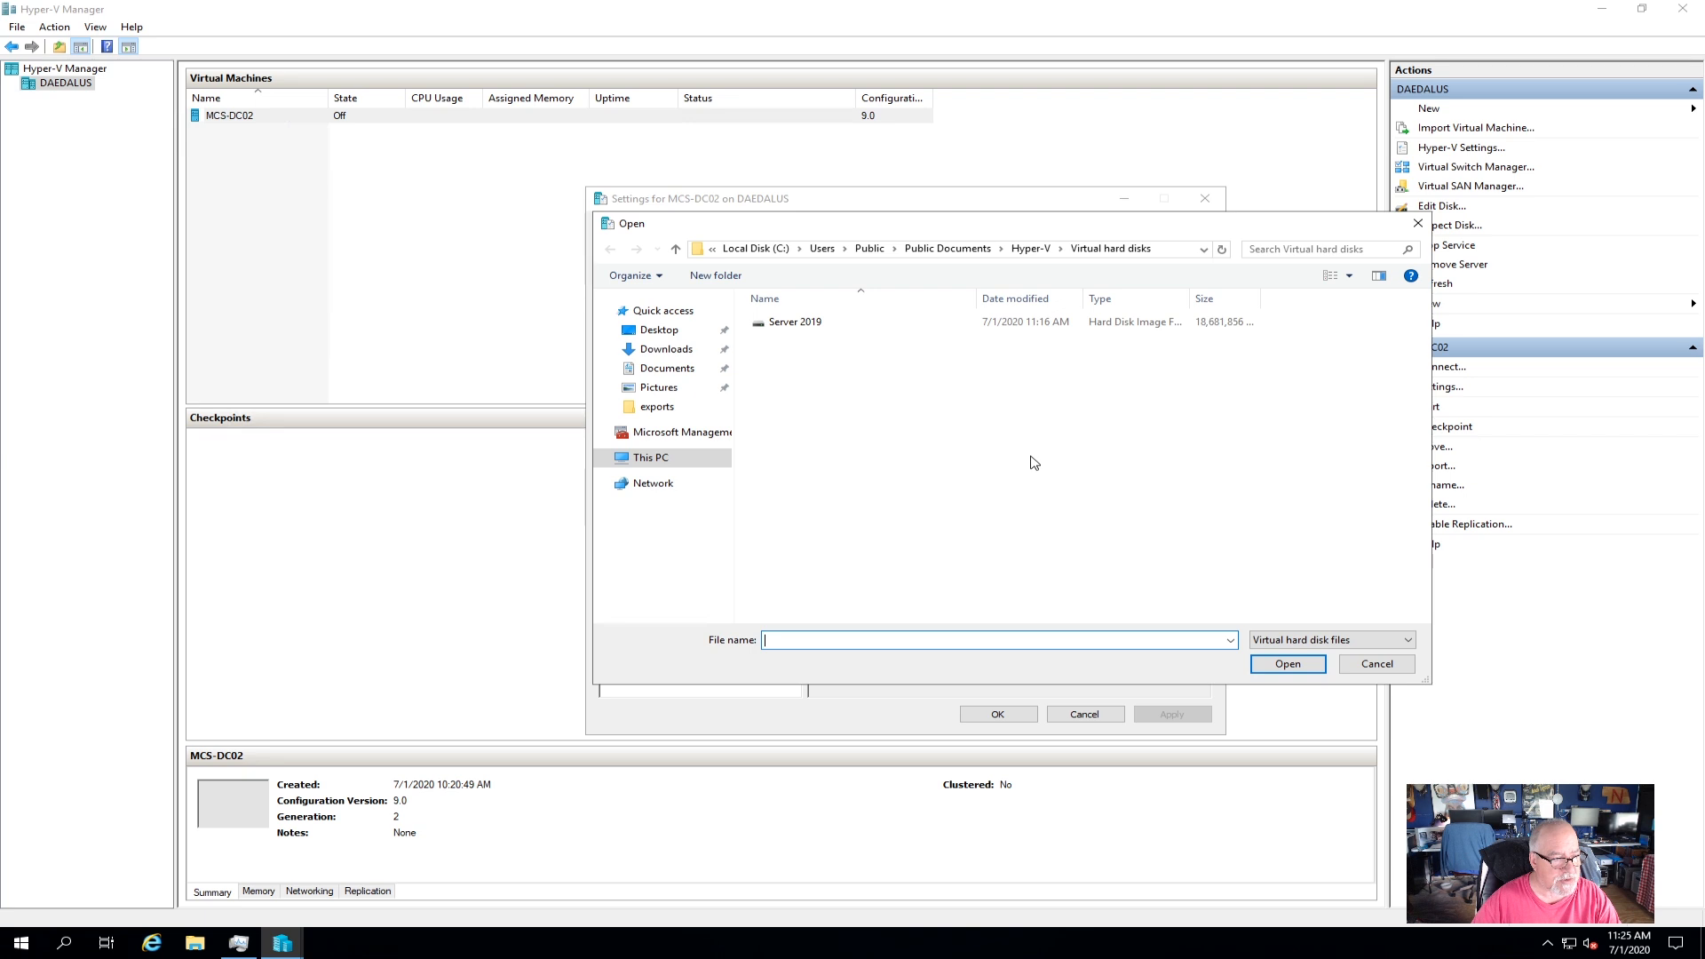
right_click(810, 323)
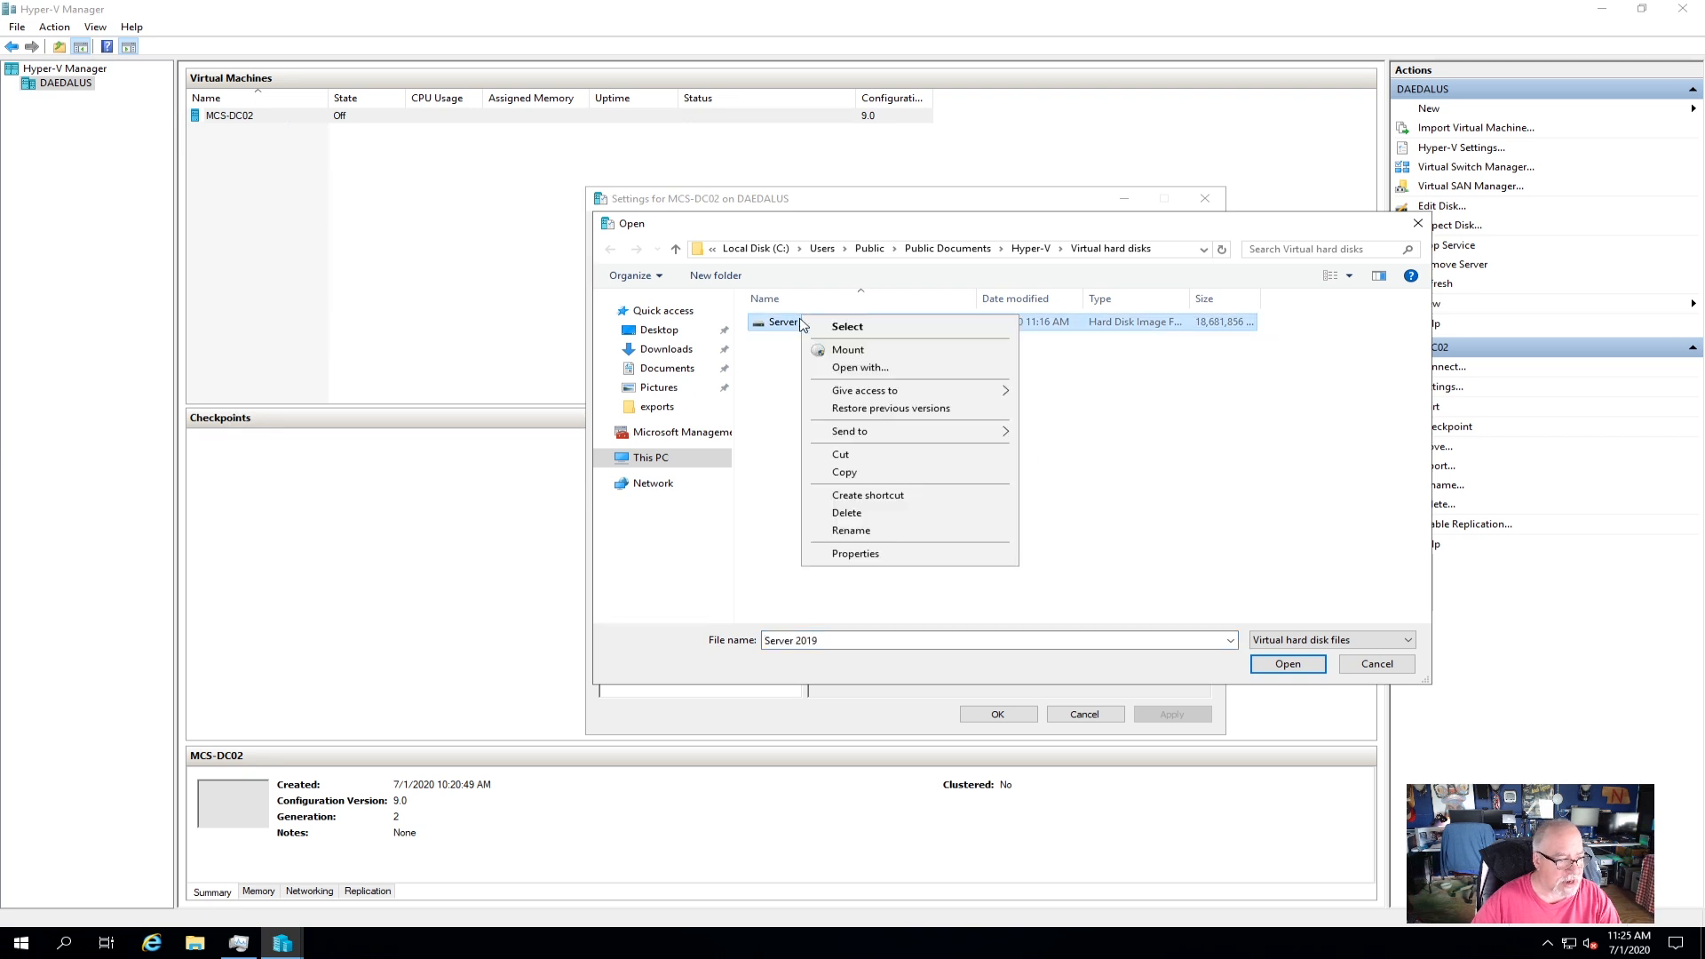
click(851, 530)
text(mcs-dc)
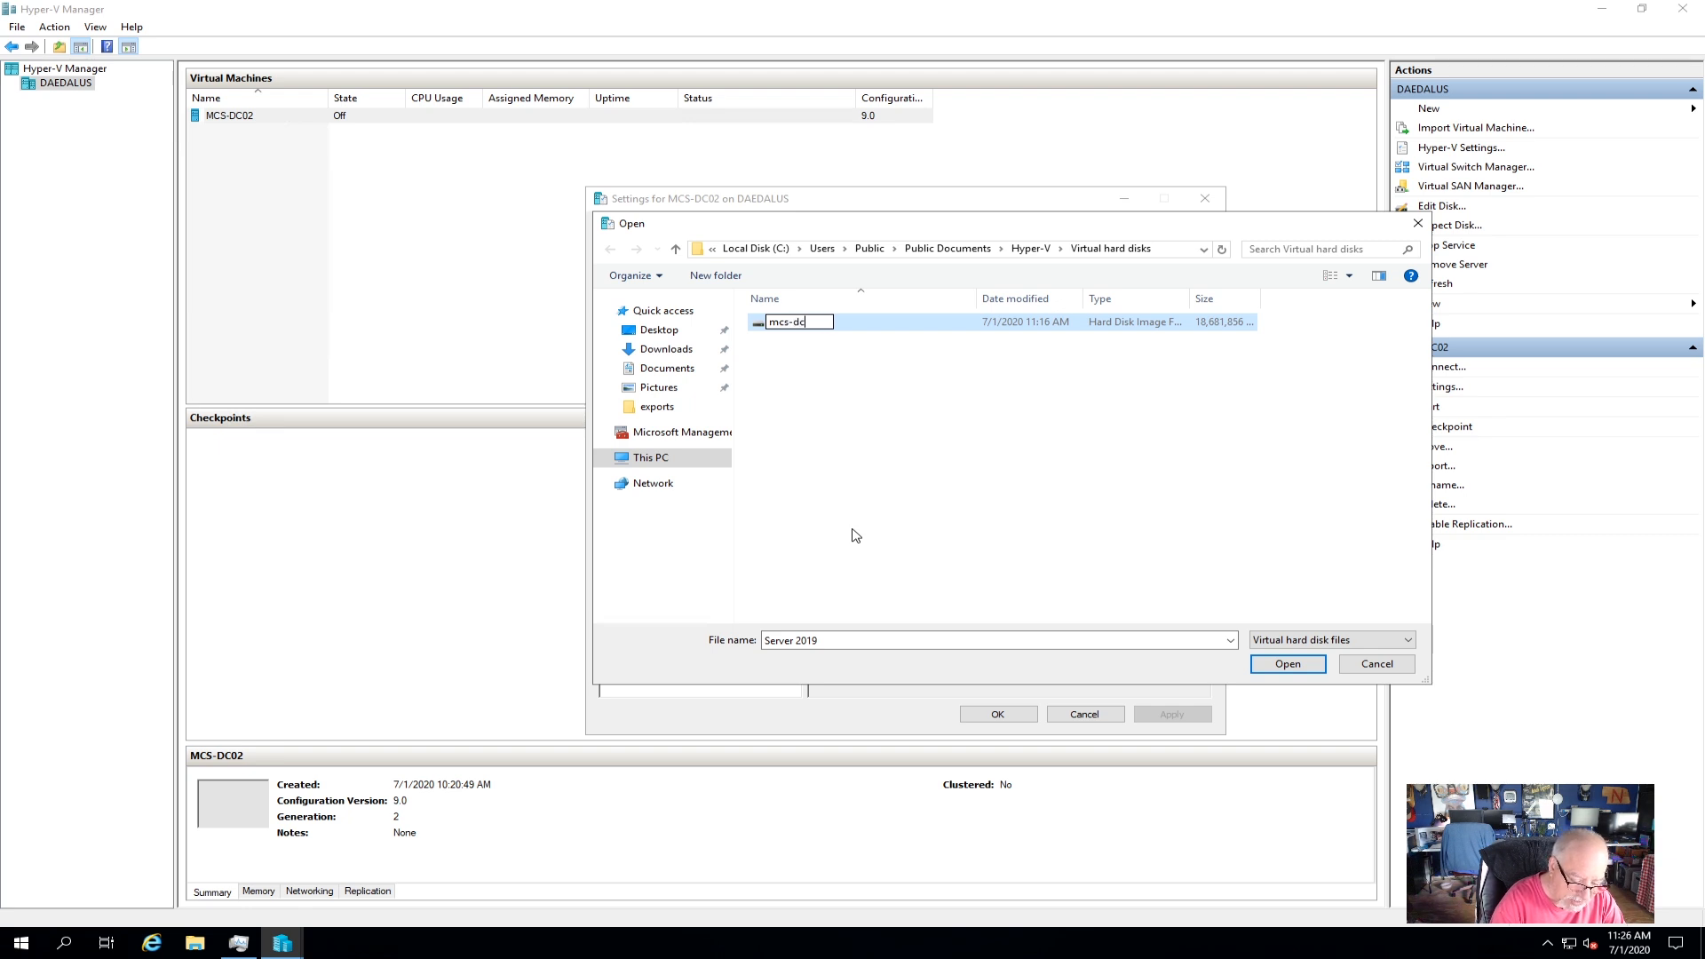
text(02)
click(855, 535)
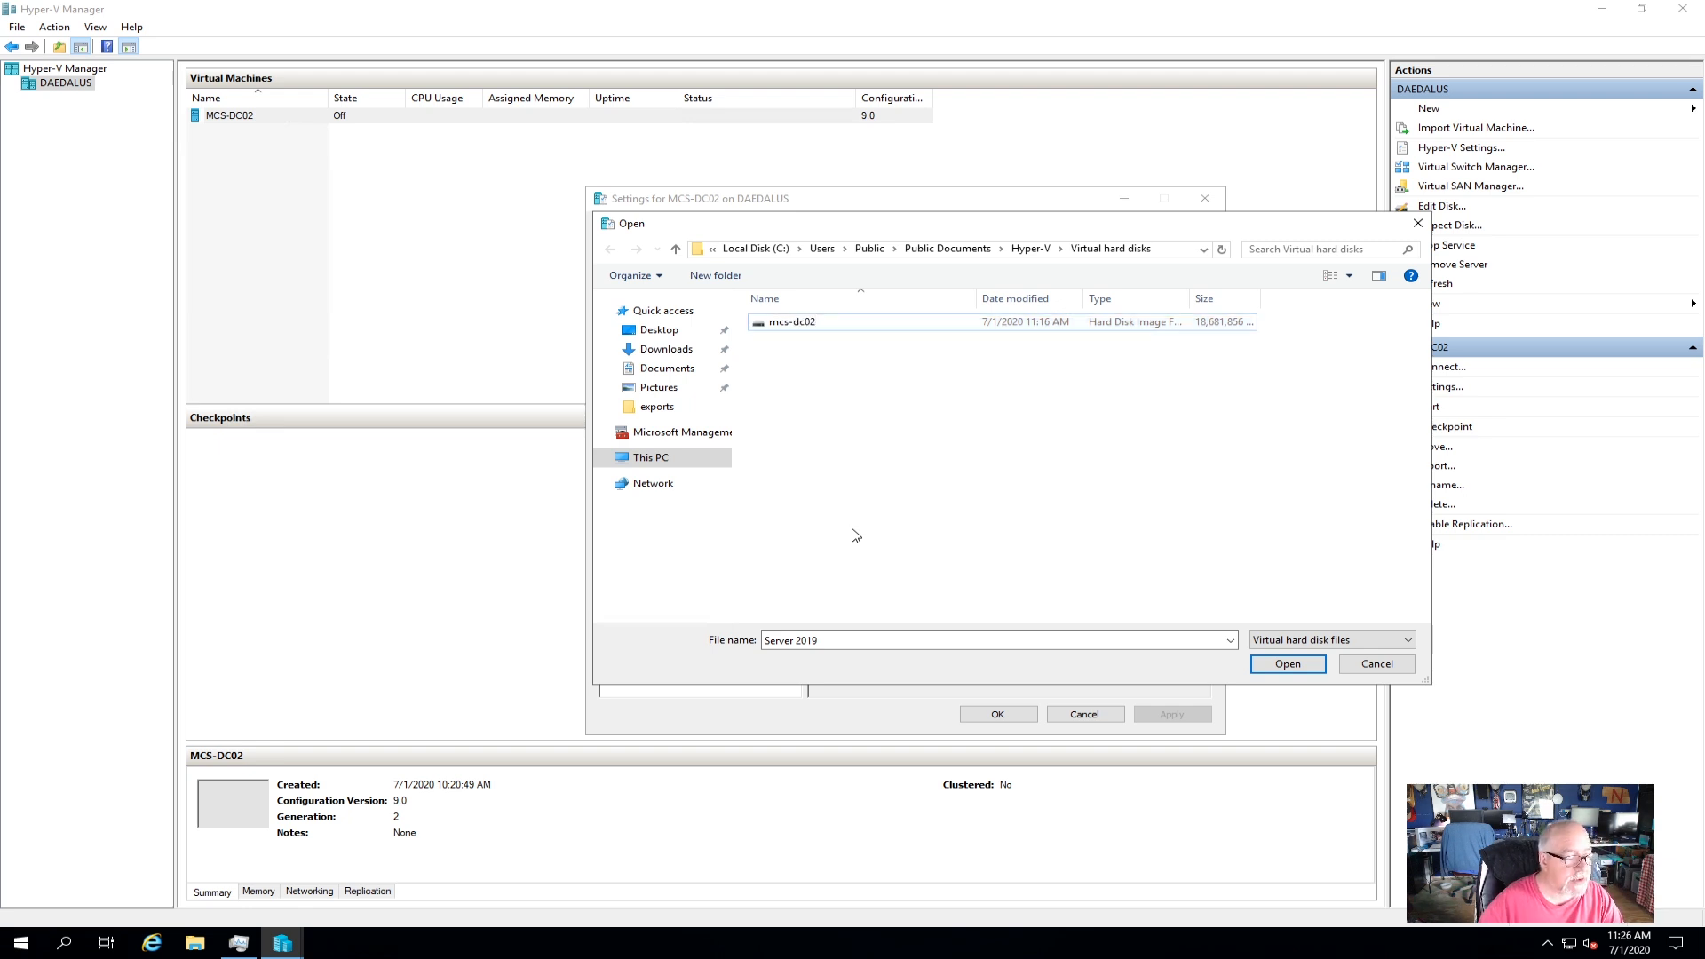
double_click(792, 322)
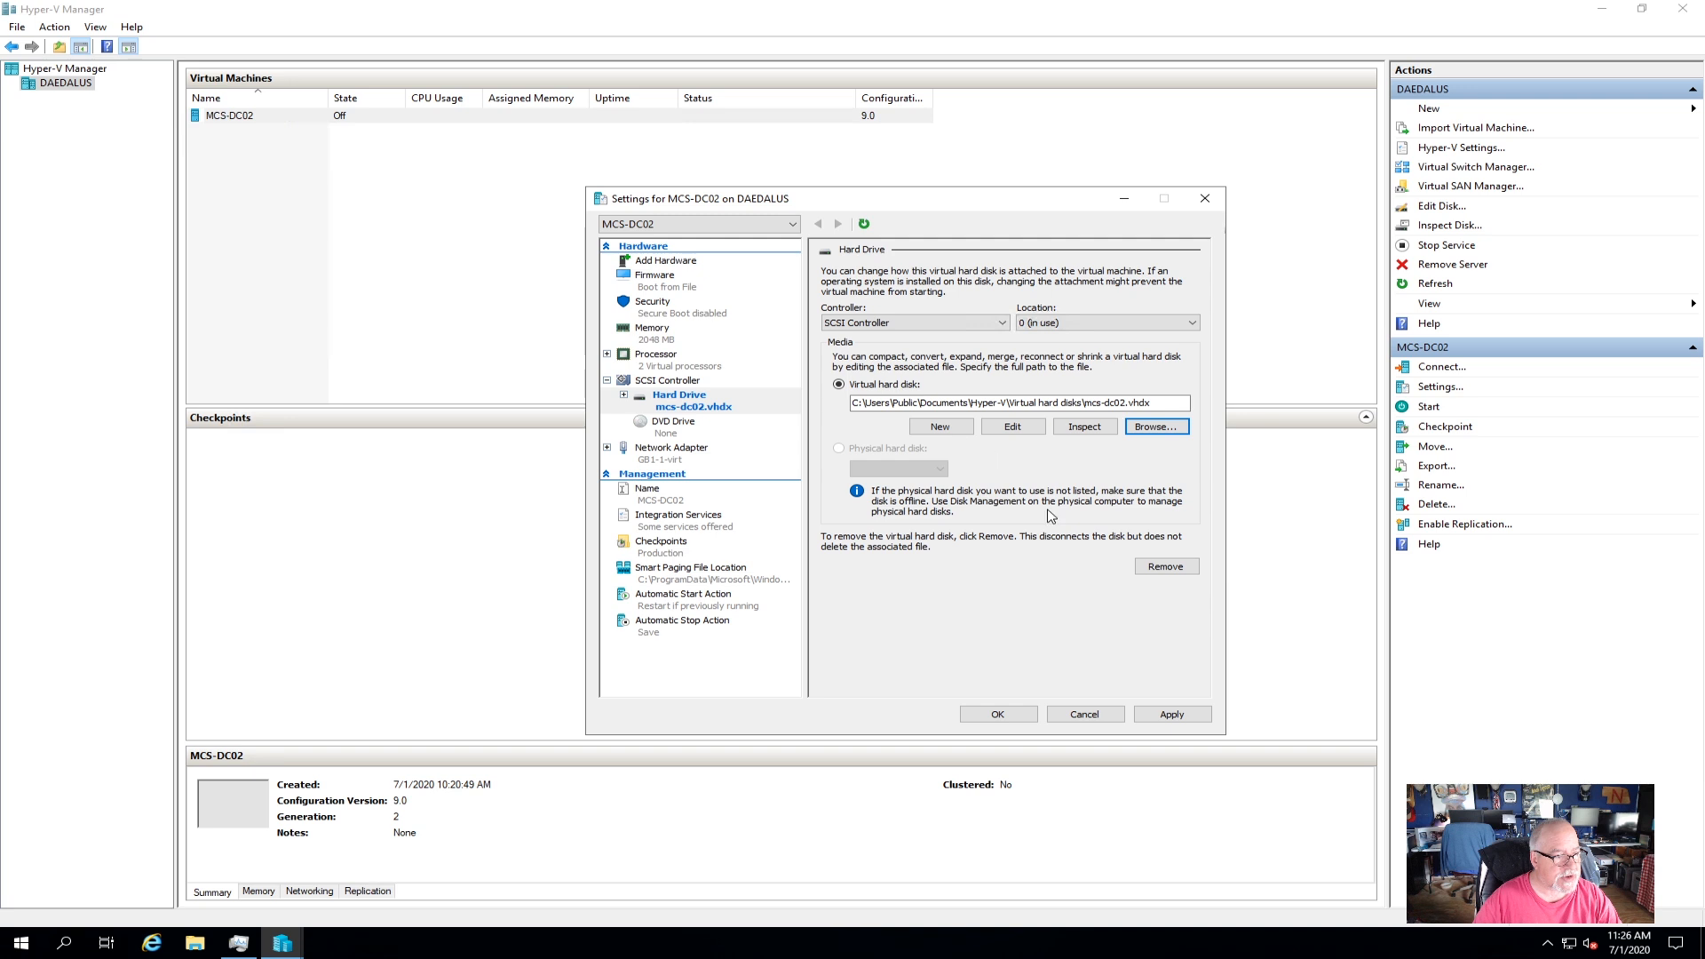
click(1141, 715)
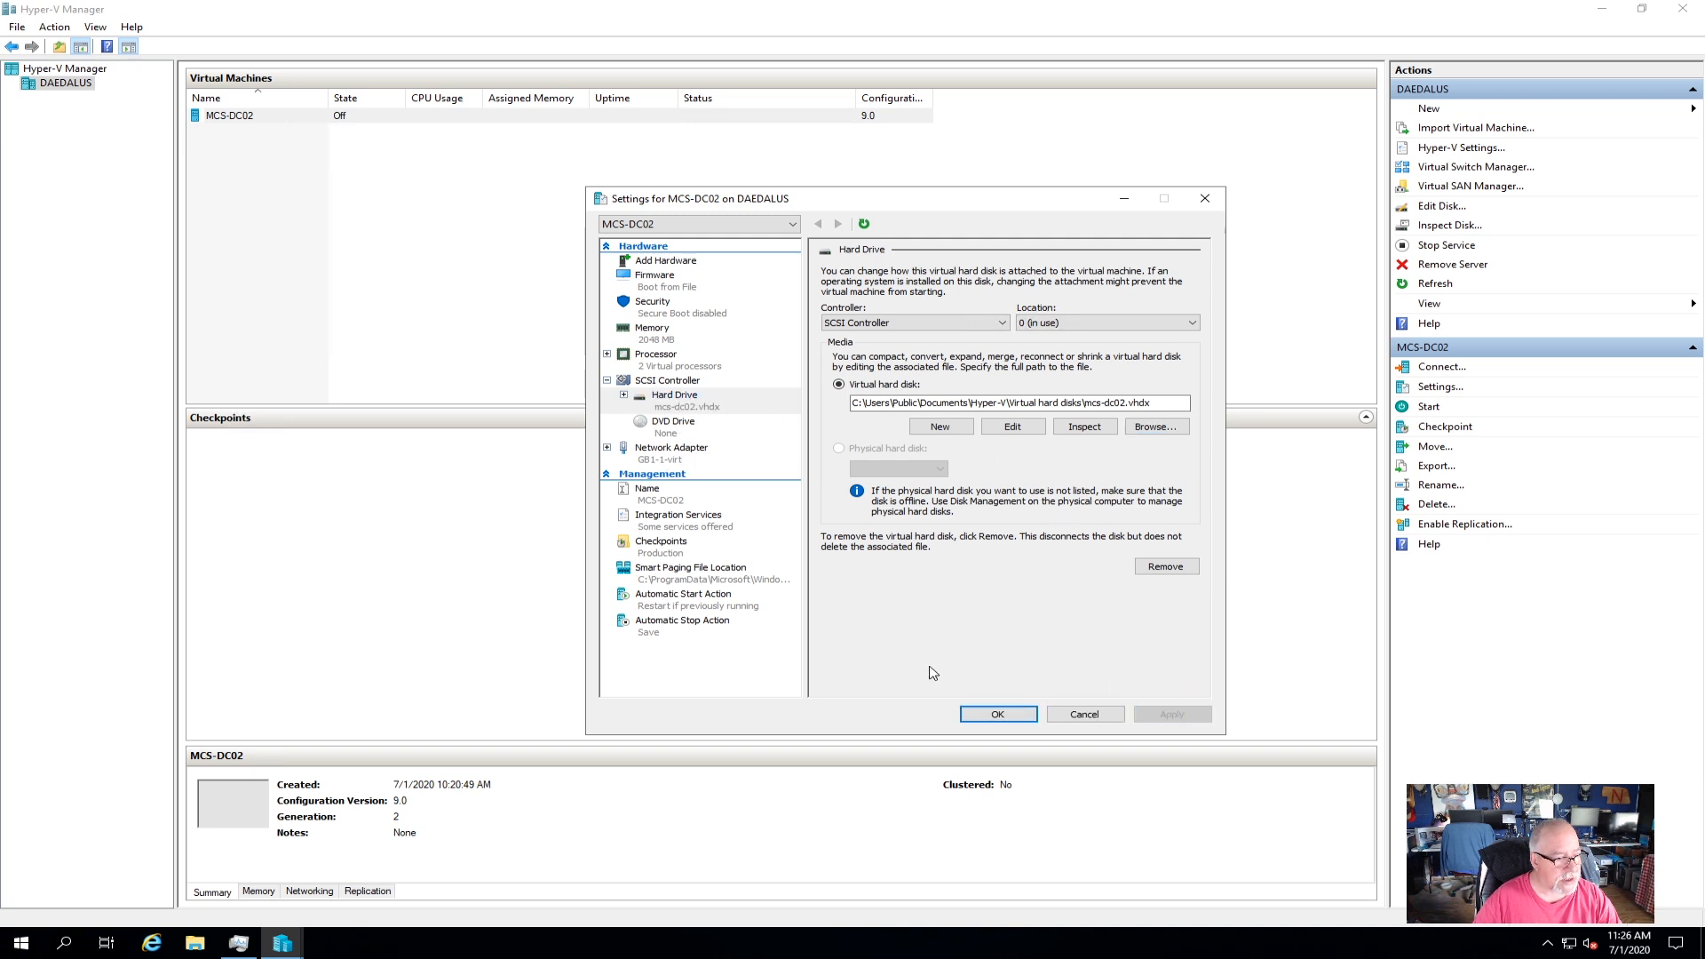
click(997, 714)
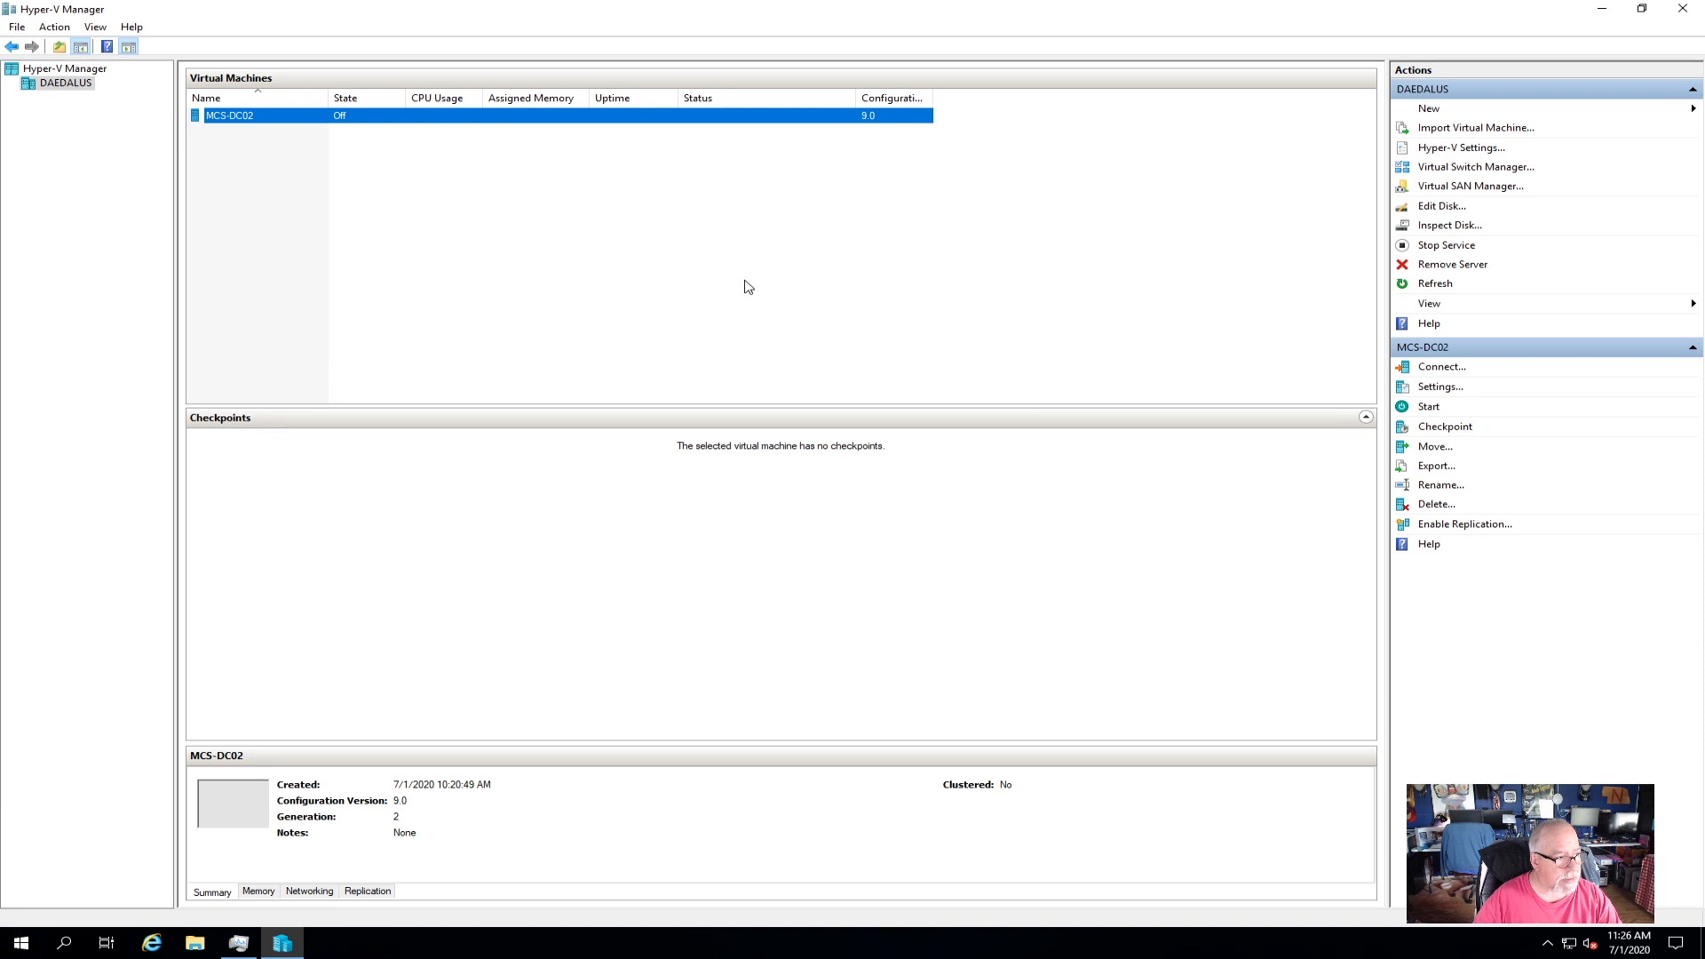
Raise MCS-DC02's startup memory from 2048 MB to 4096 MB.
right_click(263, 121)
click(302, 148)
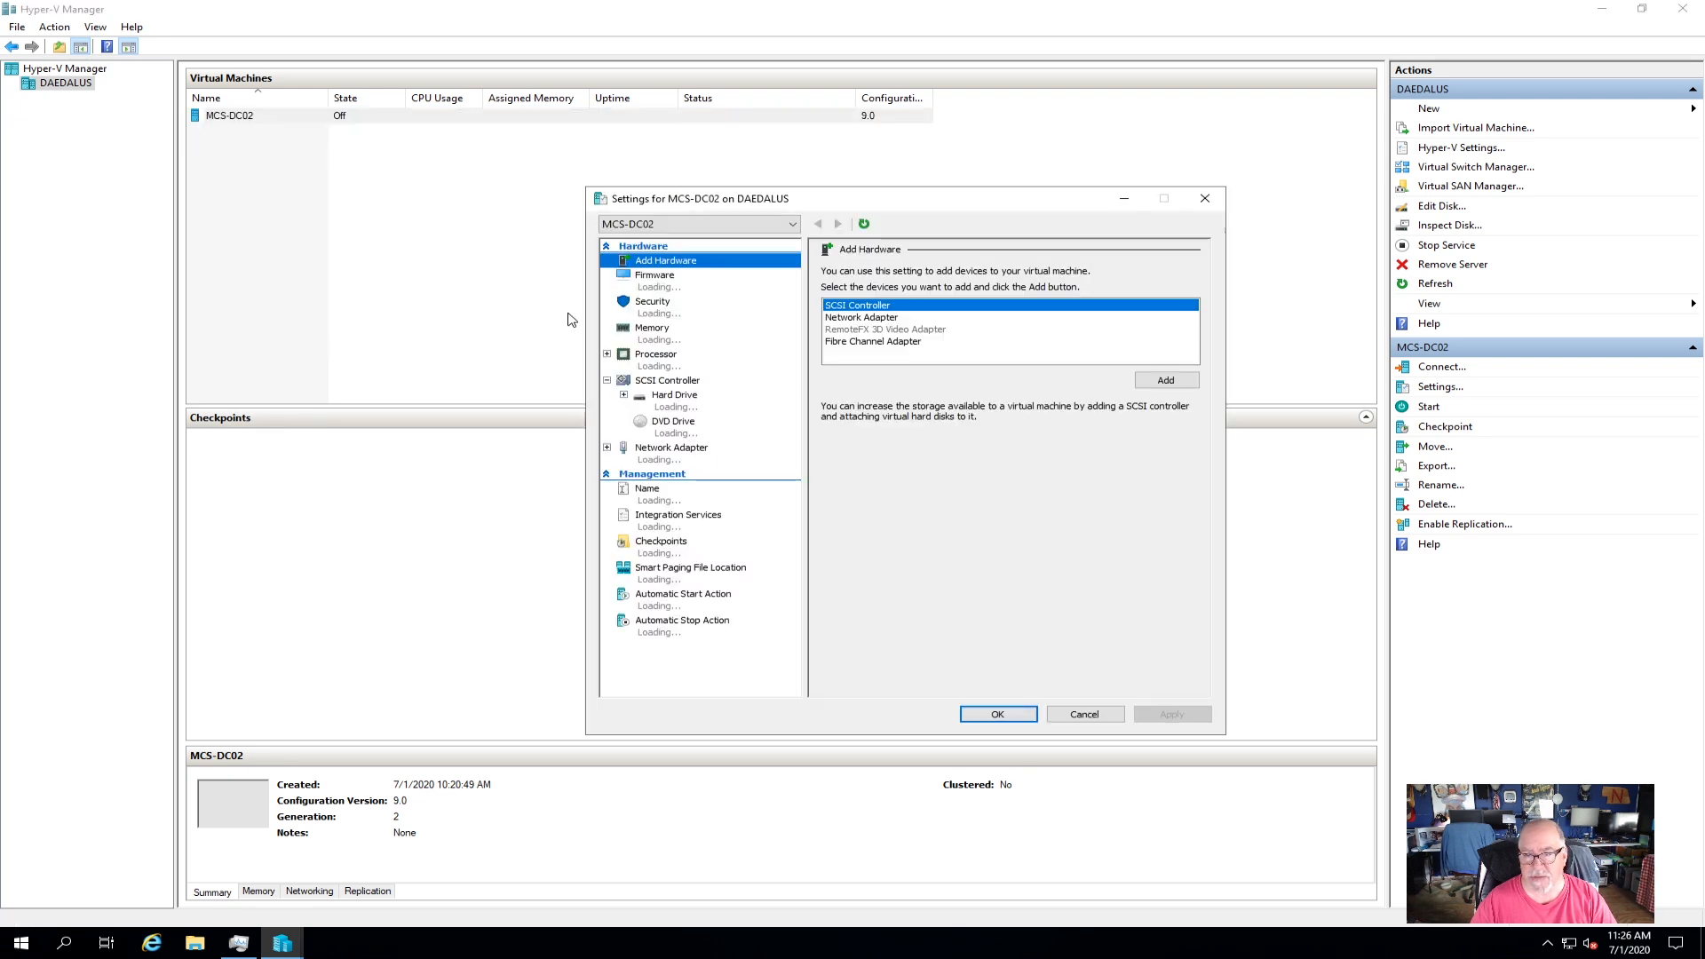
click(664, 342)
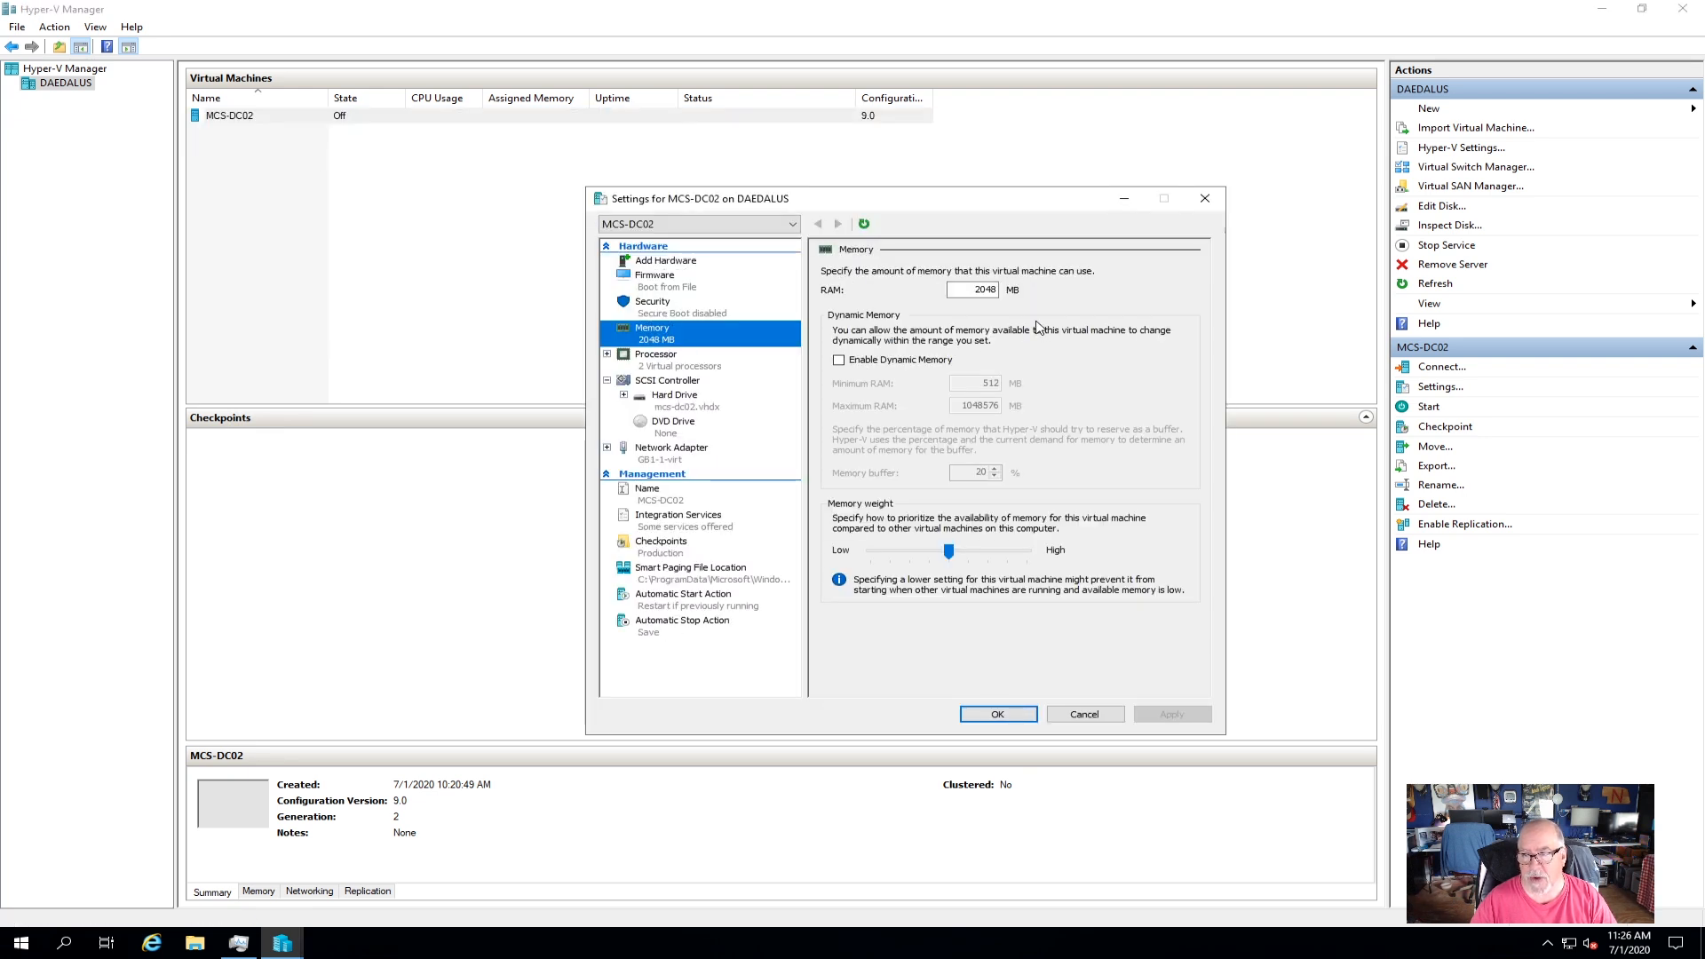
double_click(985, 289)
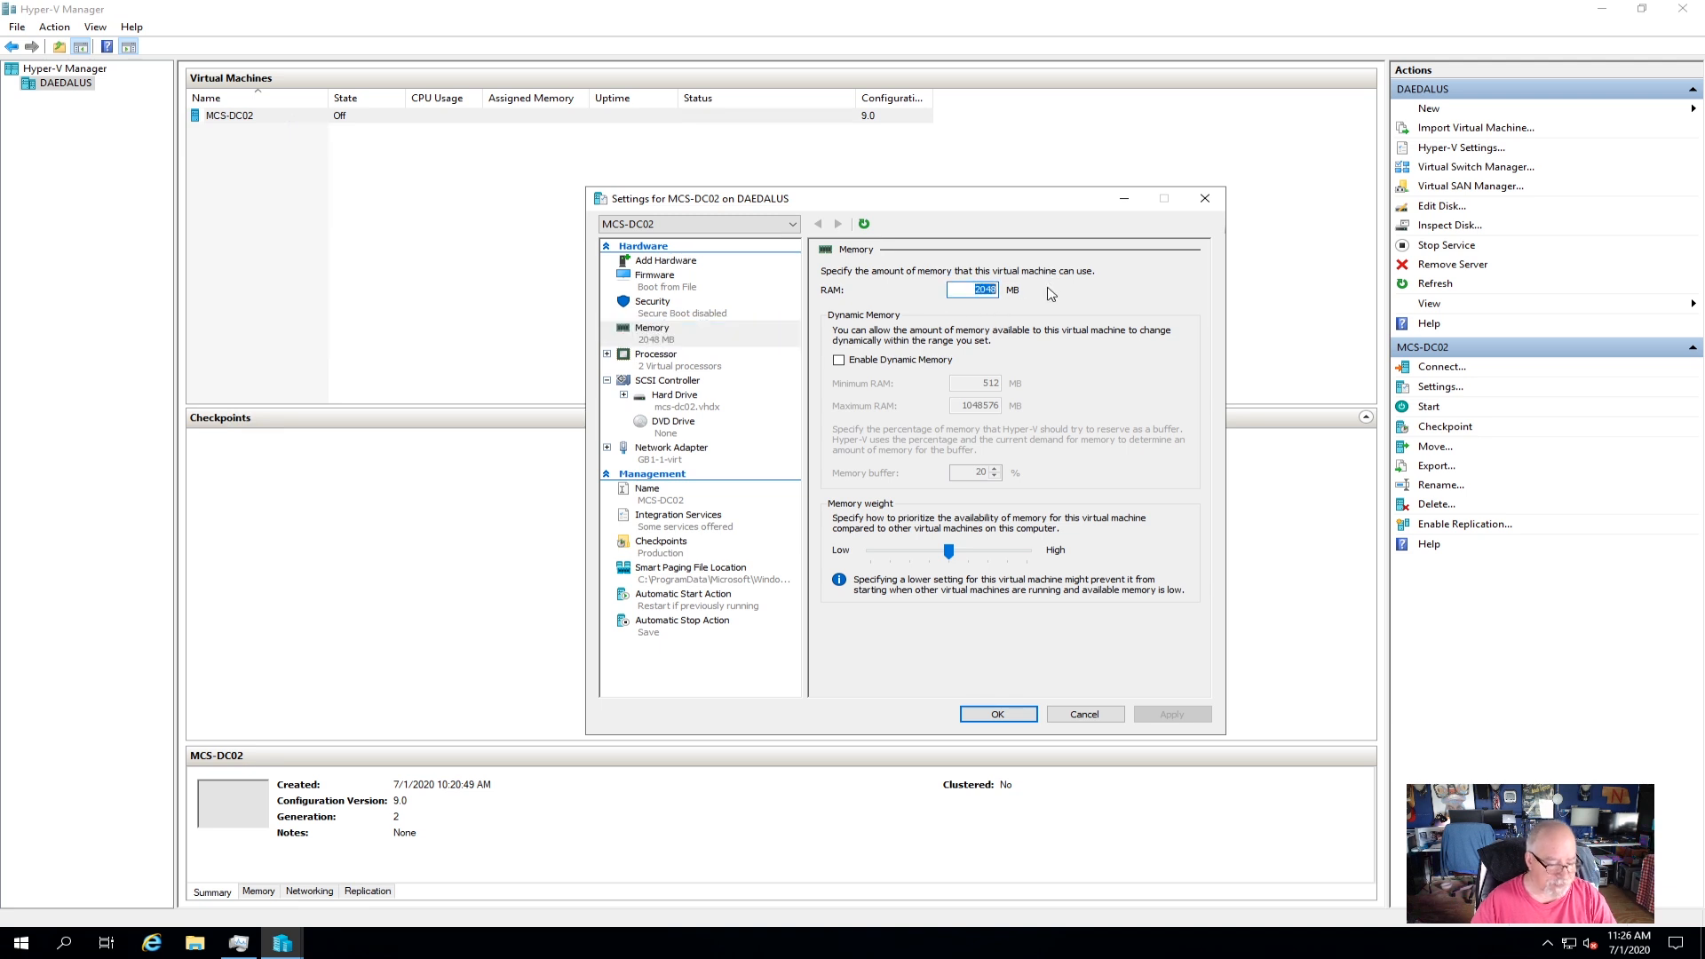
text(4096)
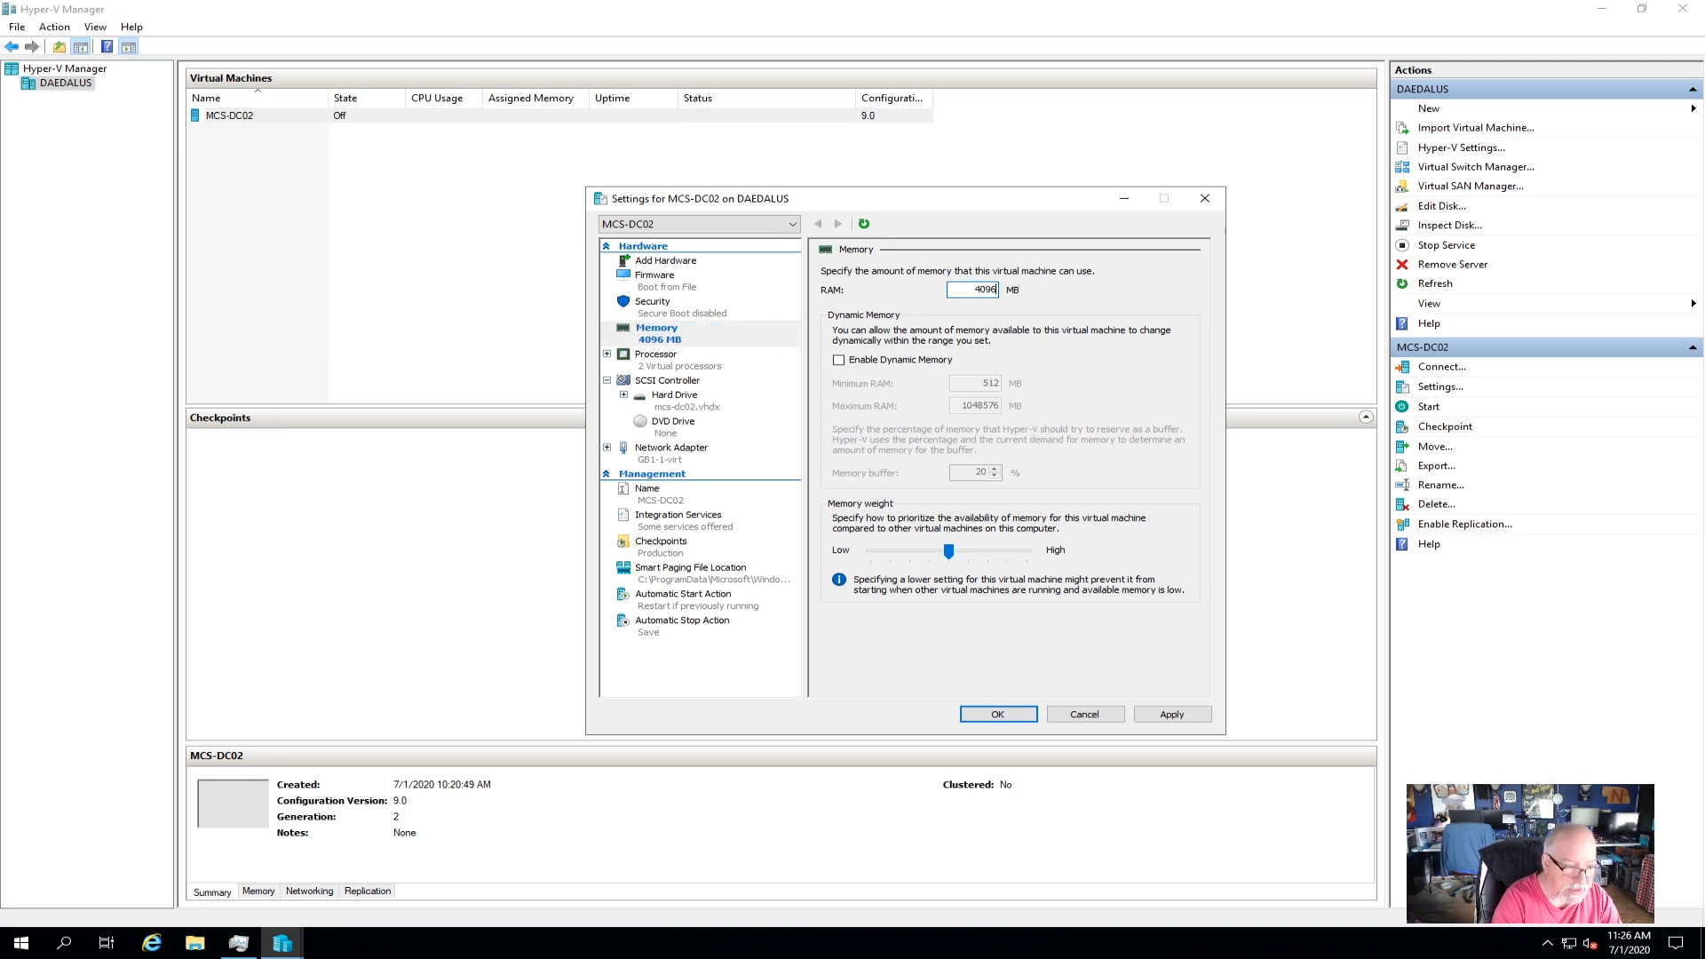
click(1172, 716)
click(997, 715)
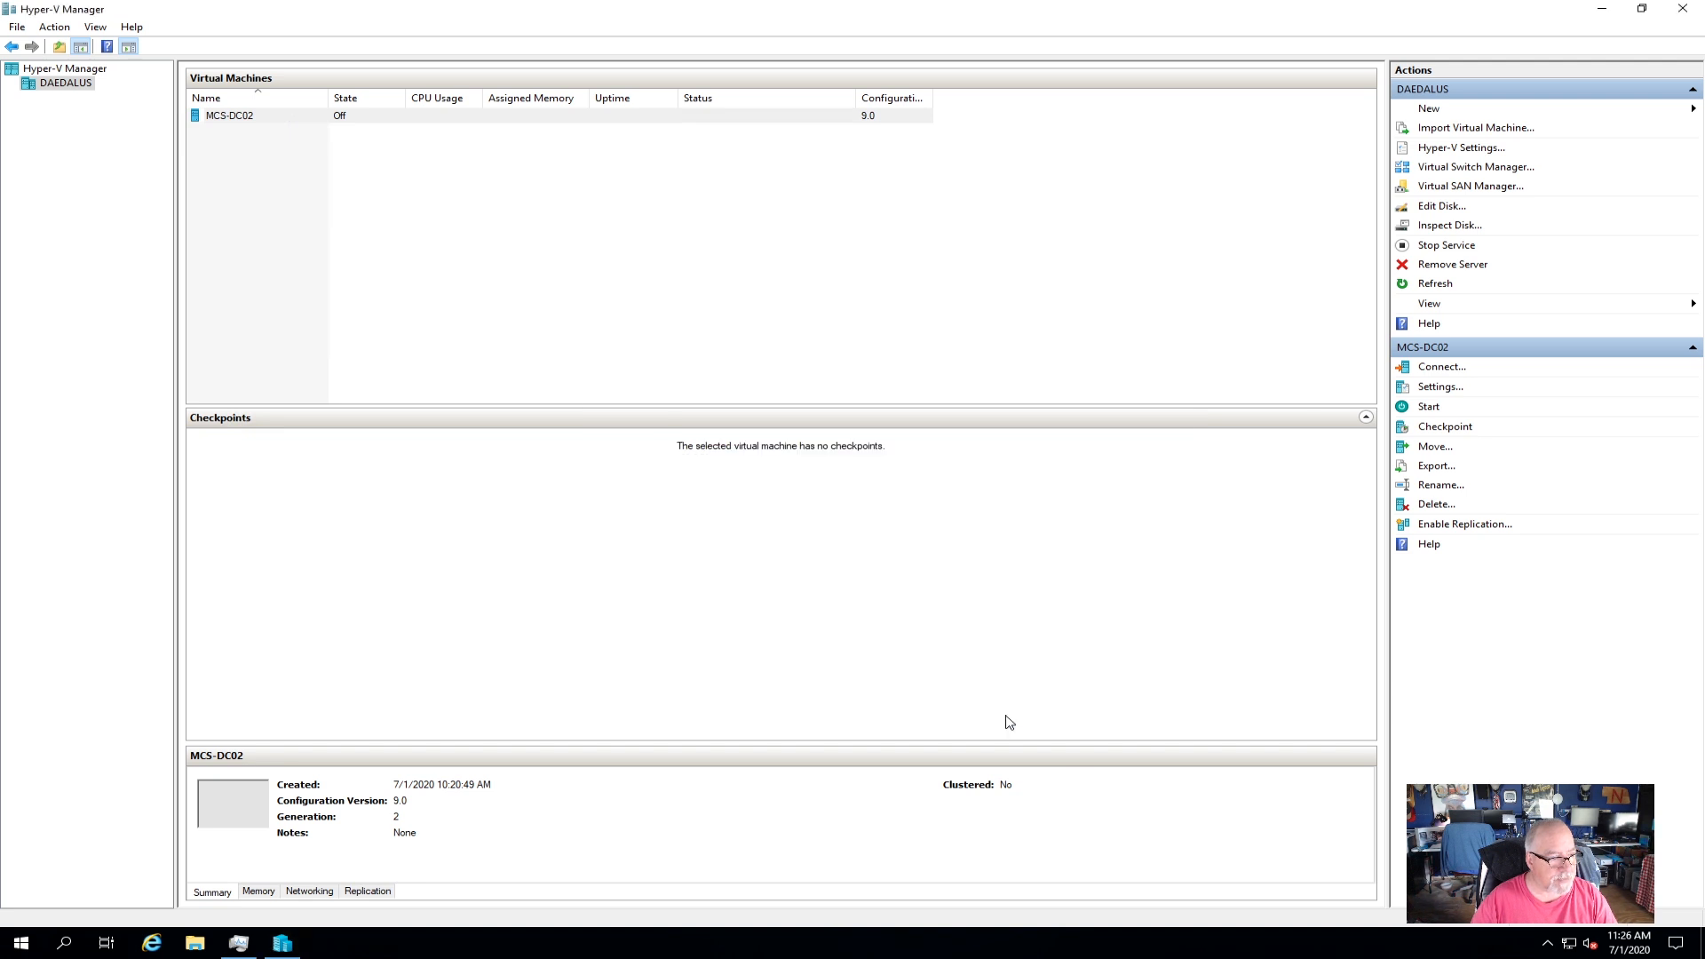
Open a console connection to MCS-DC02 and start the virtual machine.
right_click(328, 124)
click(372, 134)
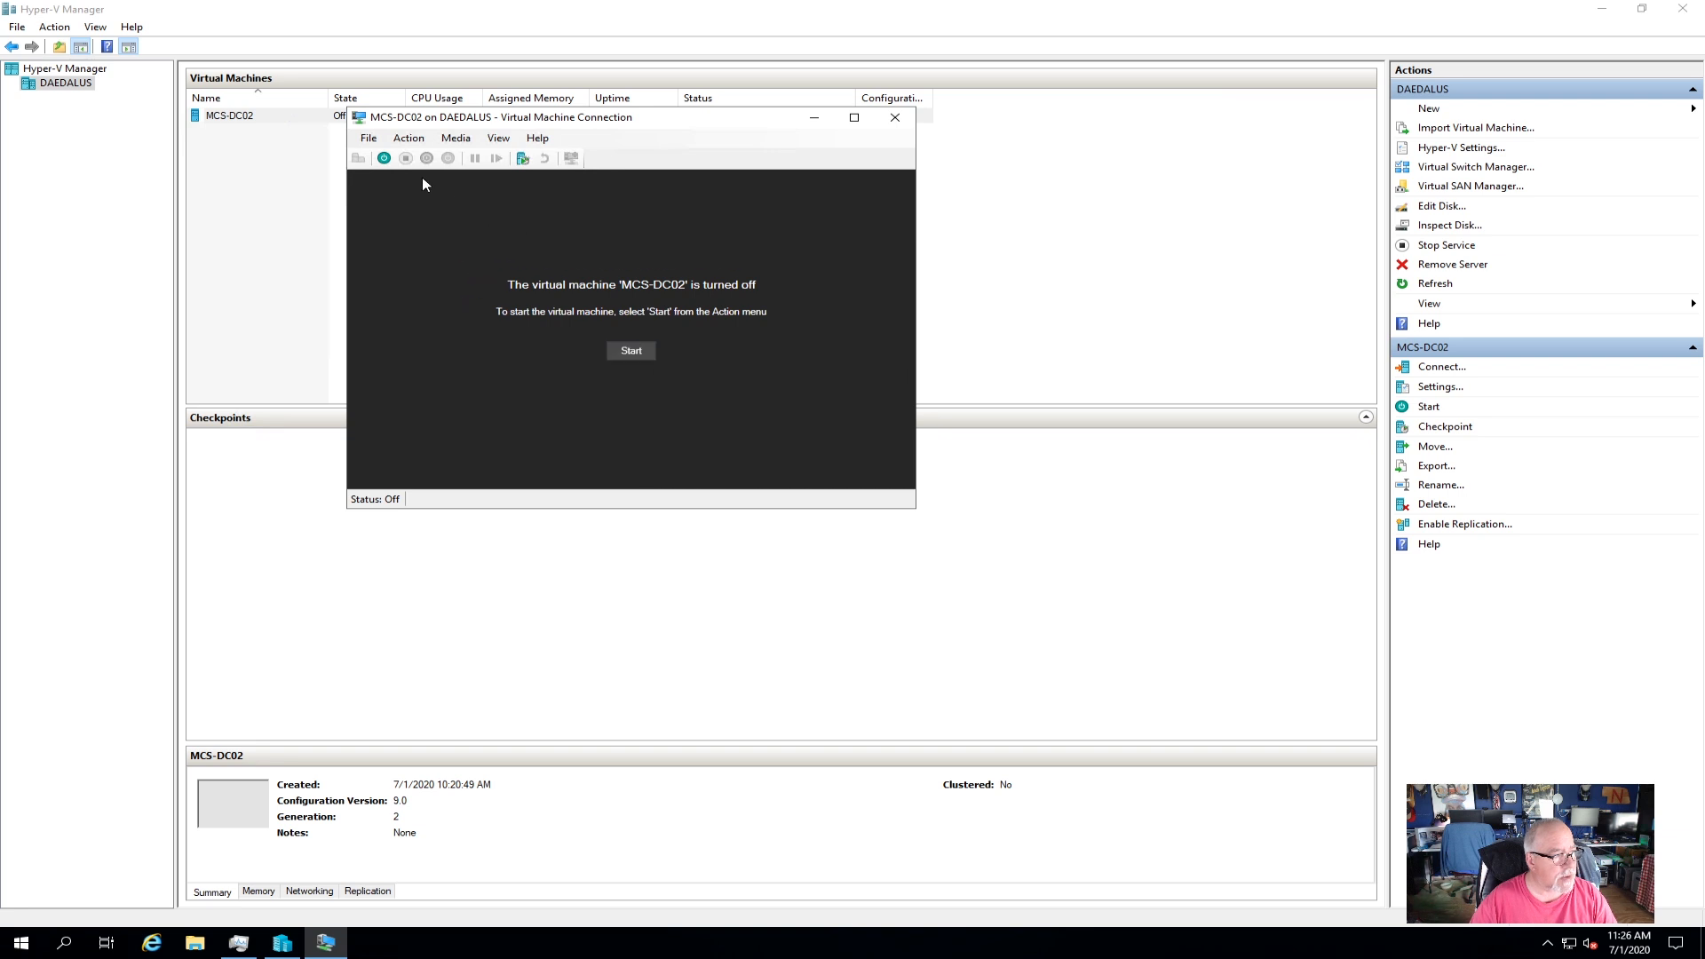
click(384, 158)
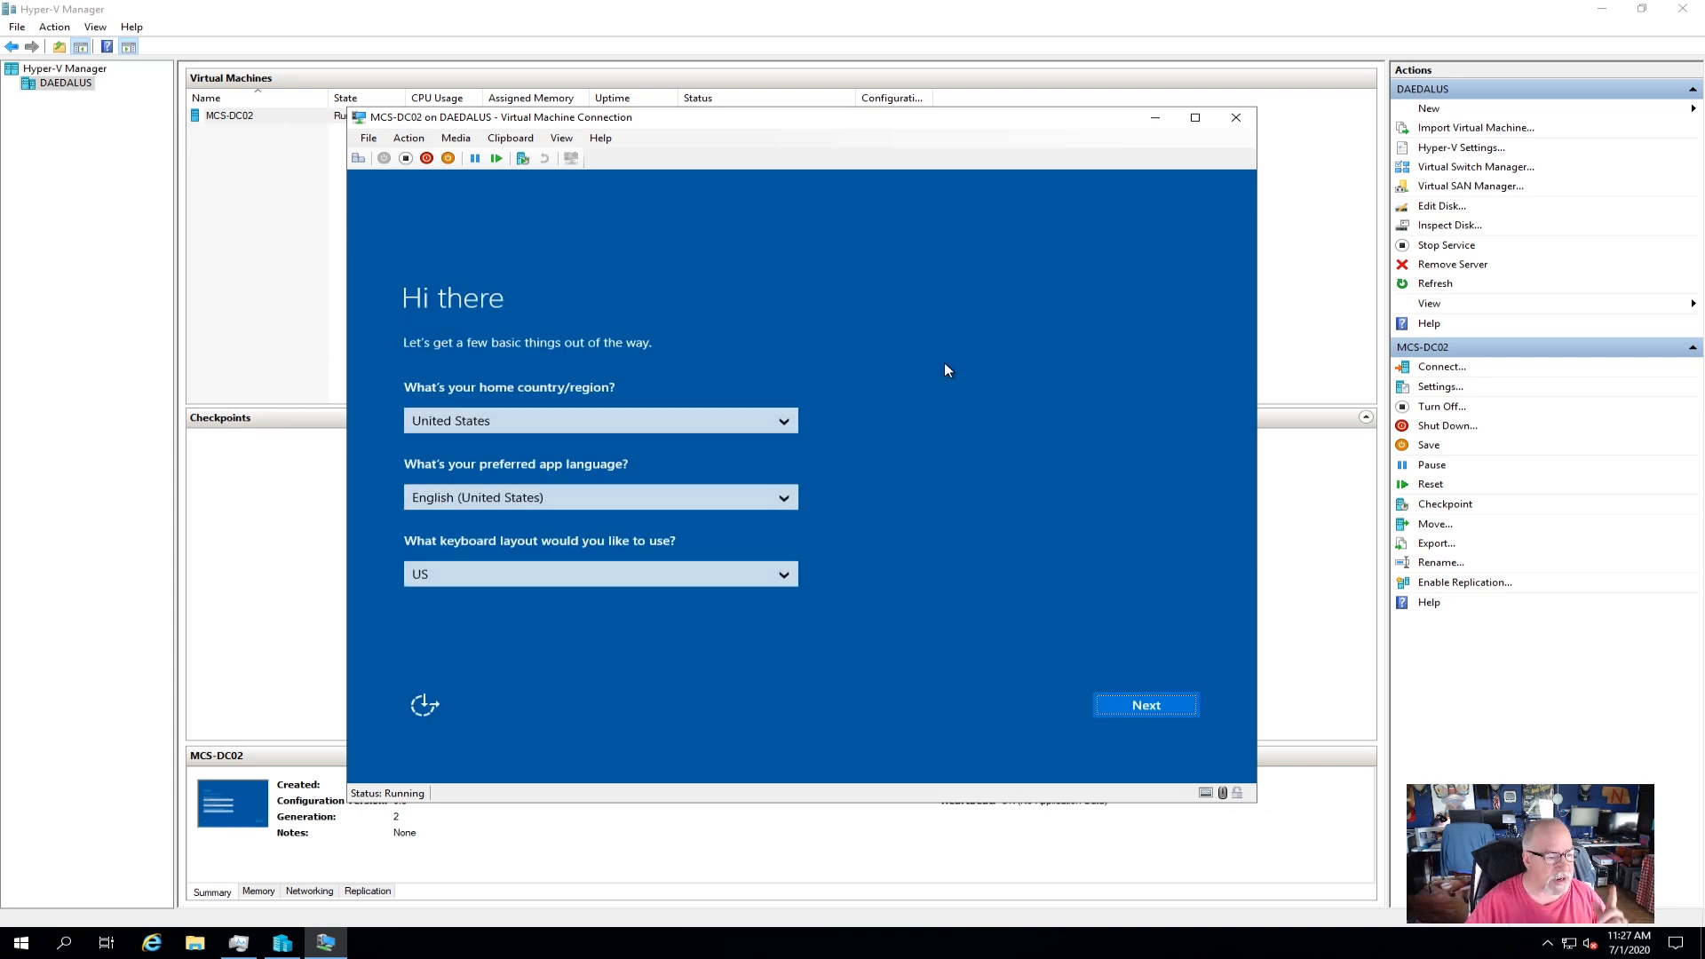
Keep default region settings, accept the license, then enter and confirm the Administrator password.
click(1142, 713)
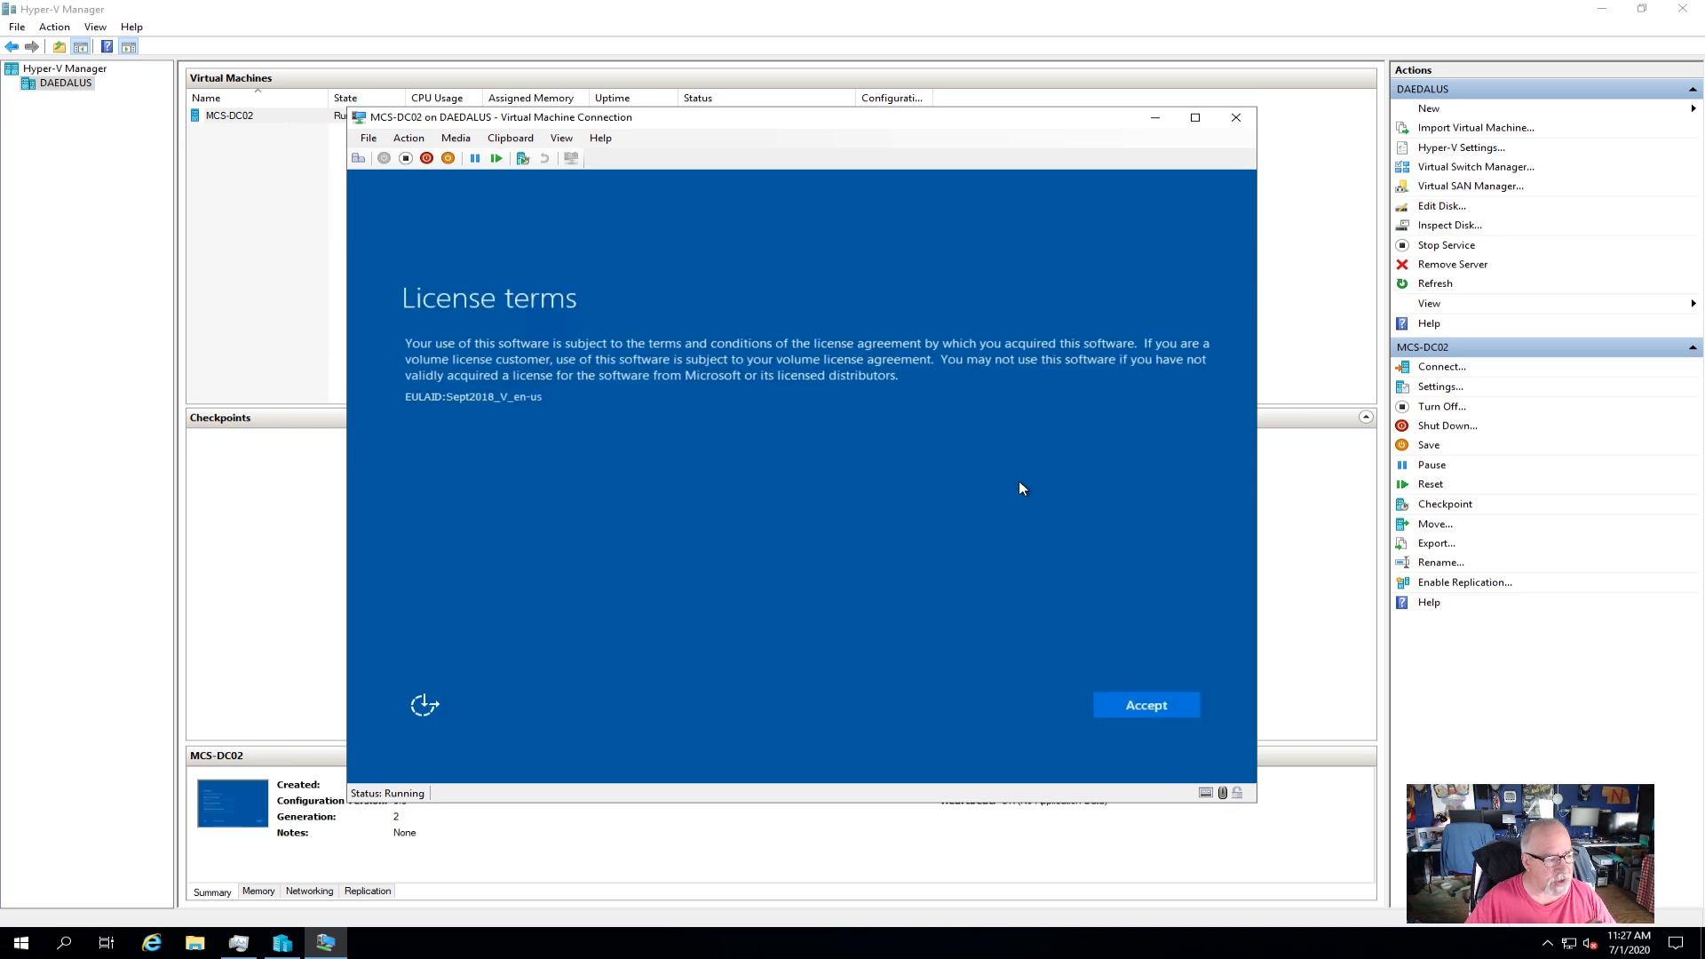
click(1136, 705)
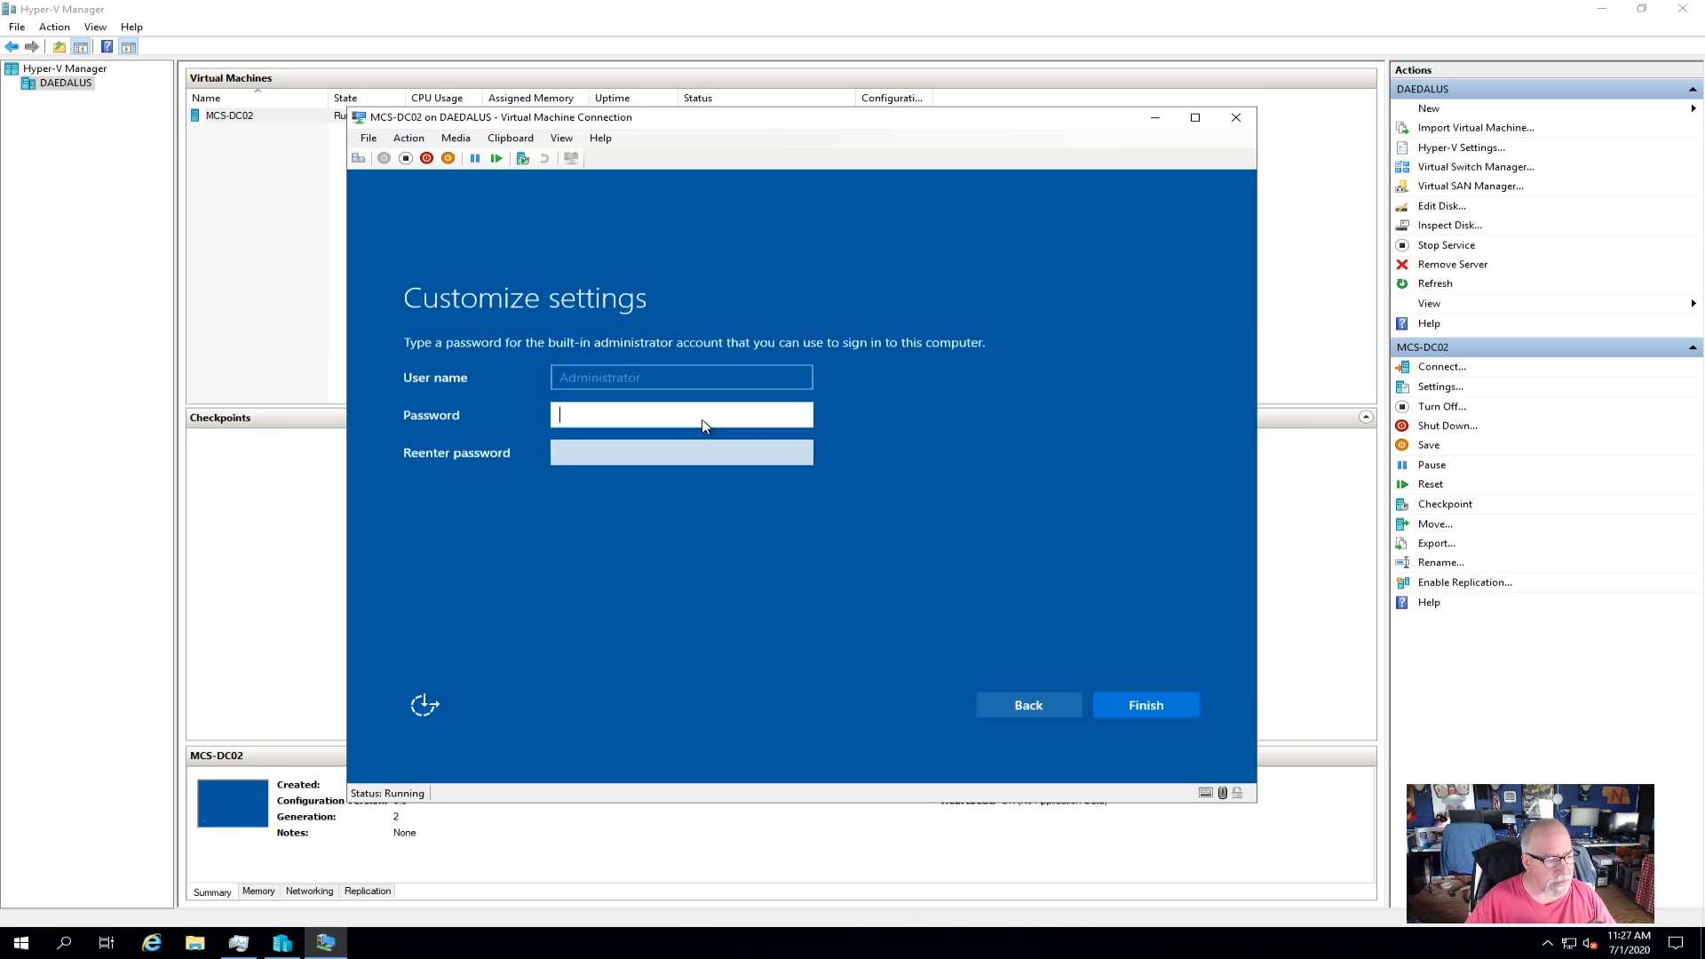
text(****)
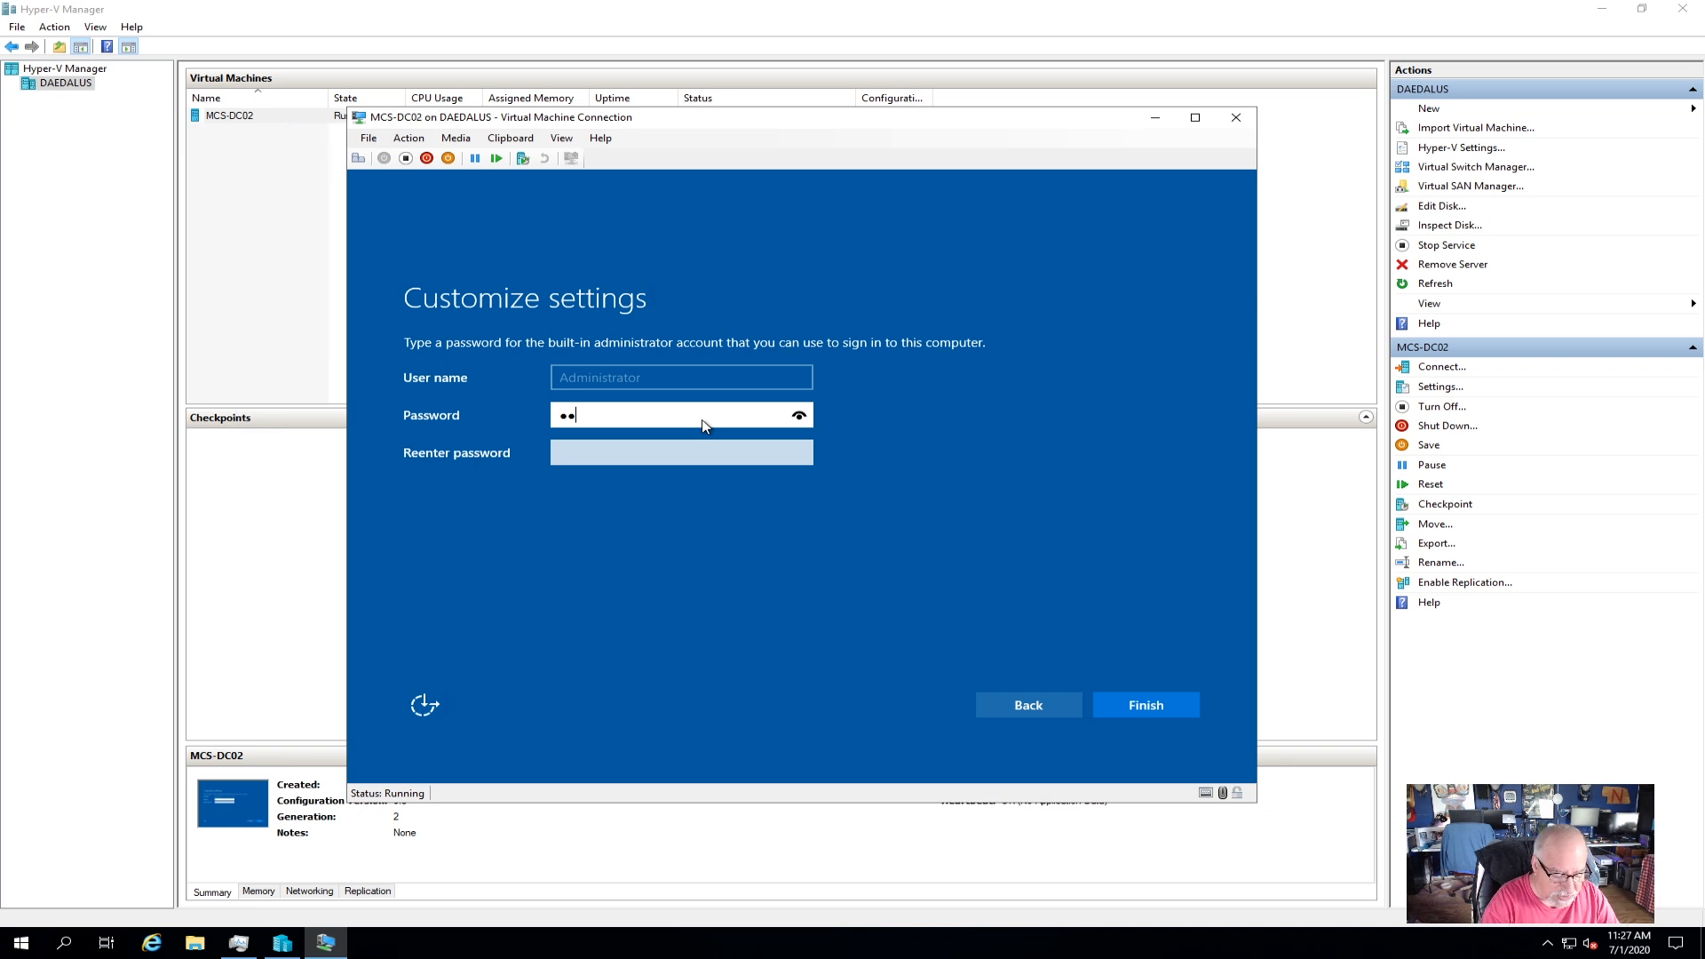
text(****)
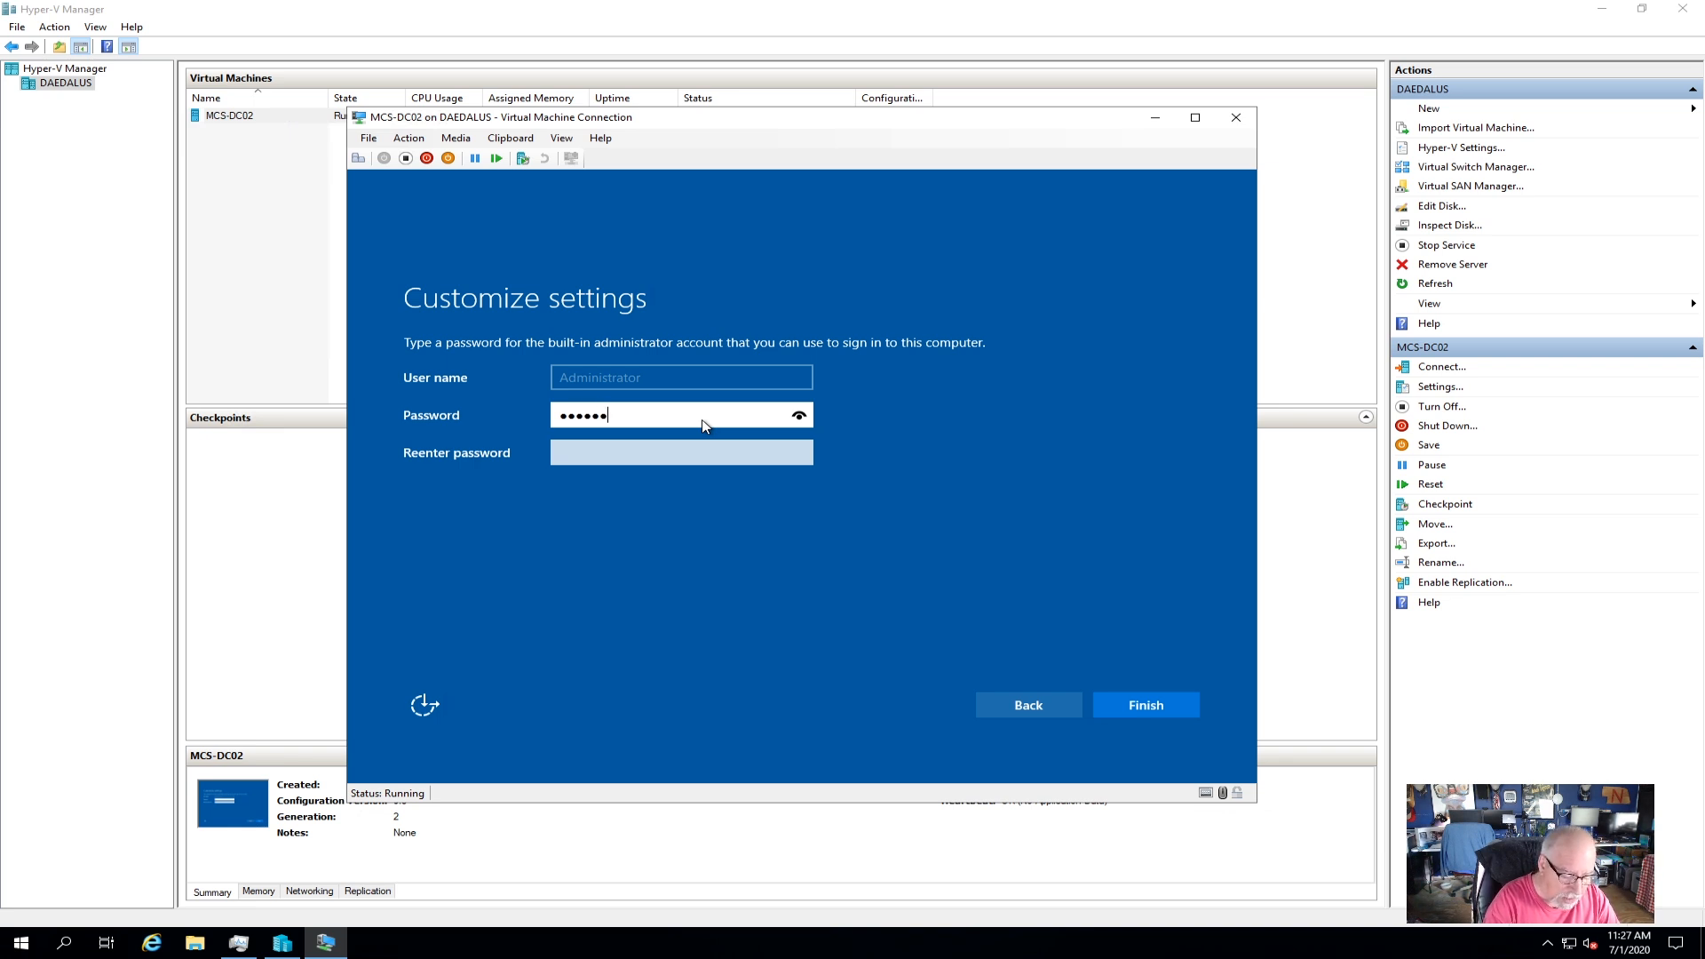
text(***)
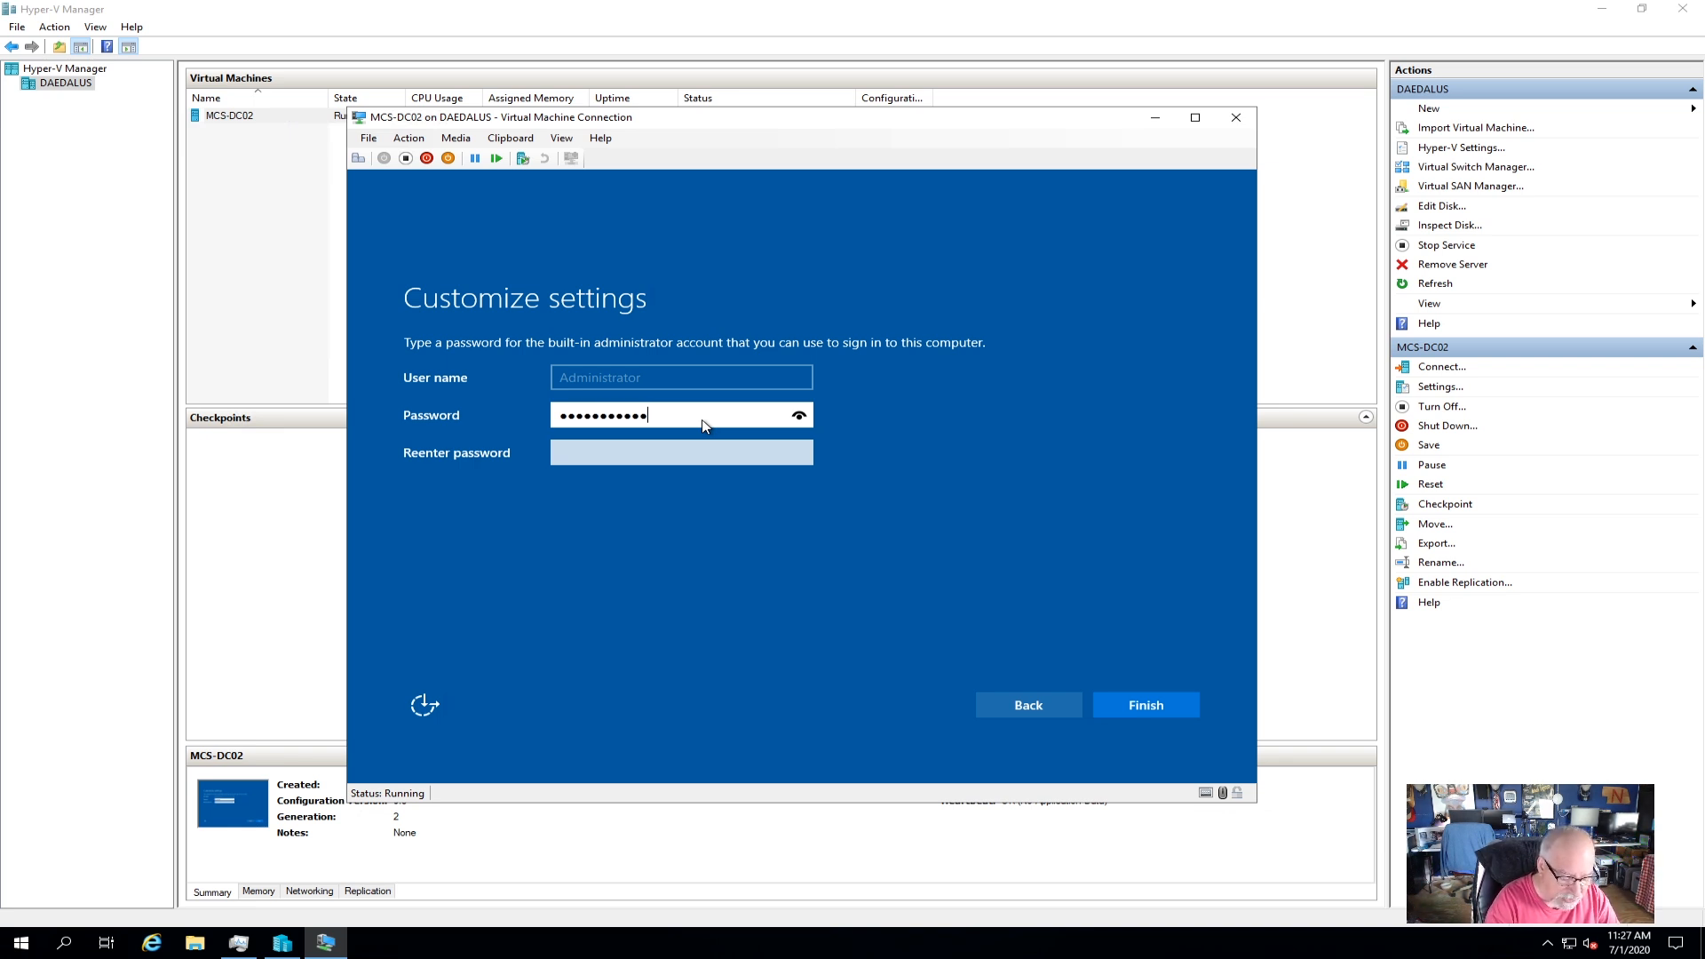
key(Tab)
text(*****)
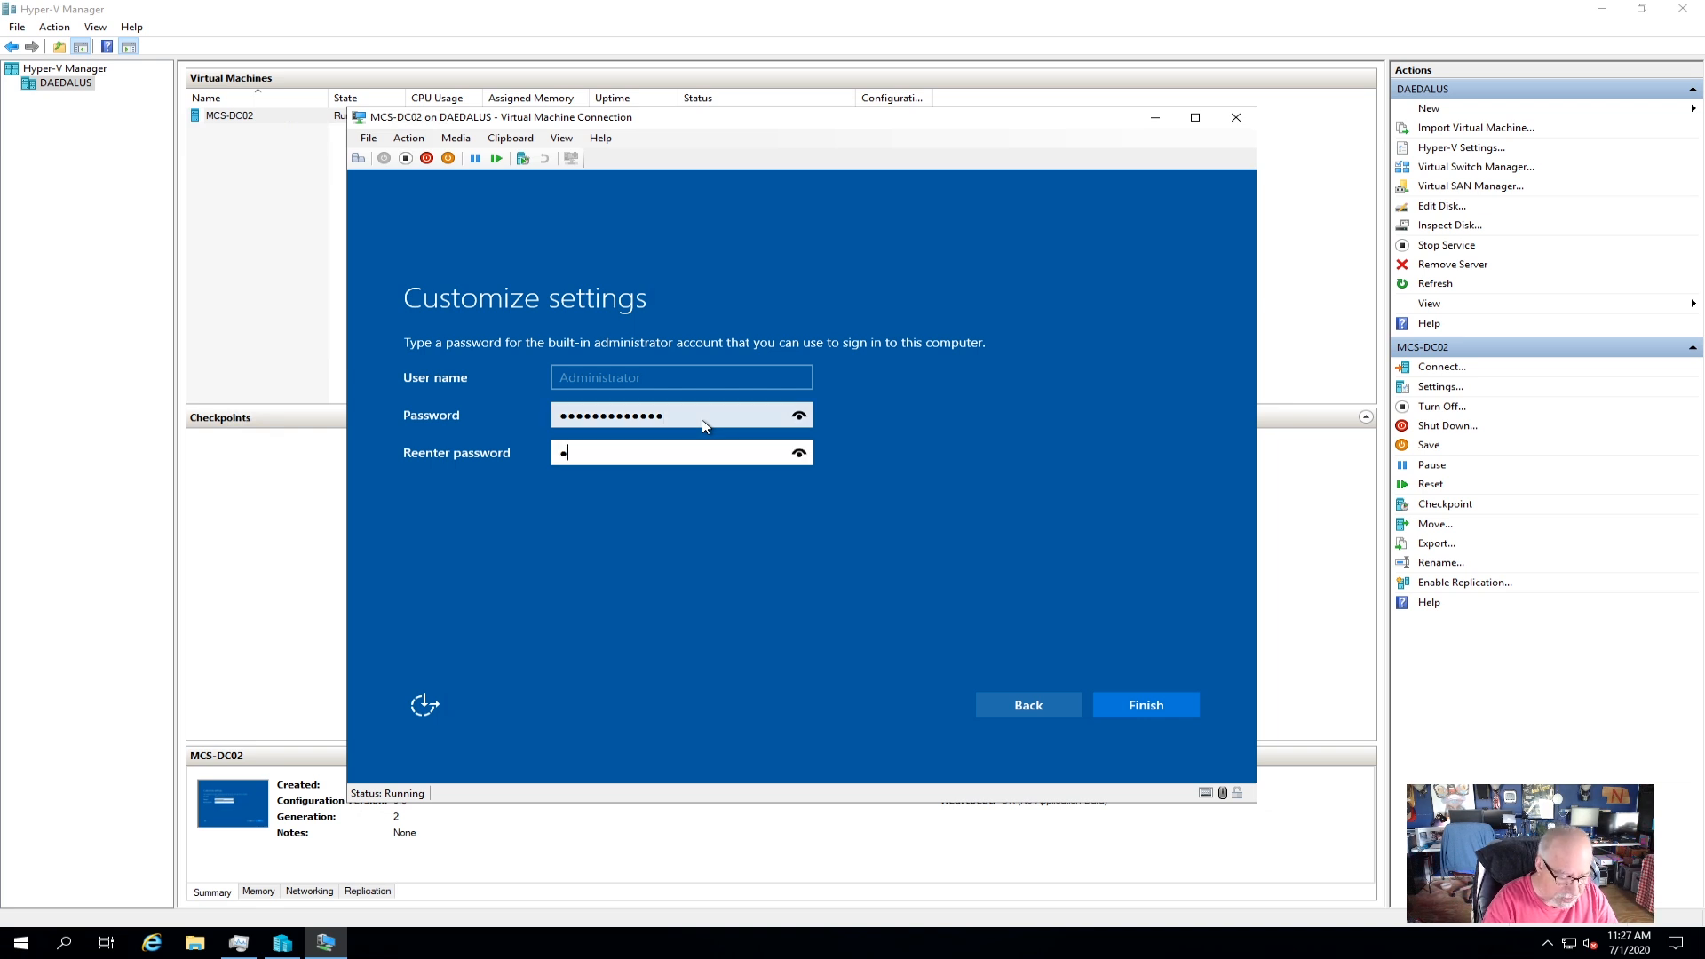
key(Caps_Lock)
key(BackSpace)
key(BackSpace)
key(BackSpace)
key(BackSpace)
key(BackSpace)
key(Caps_Lock)
text(************)
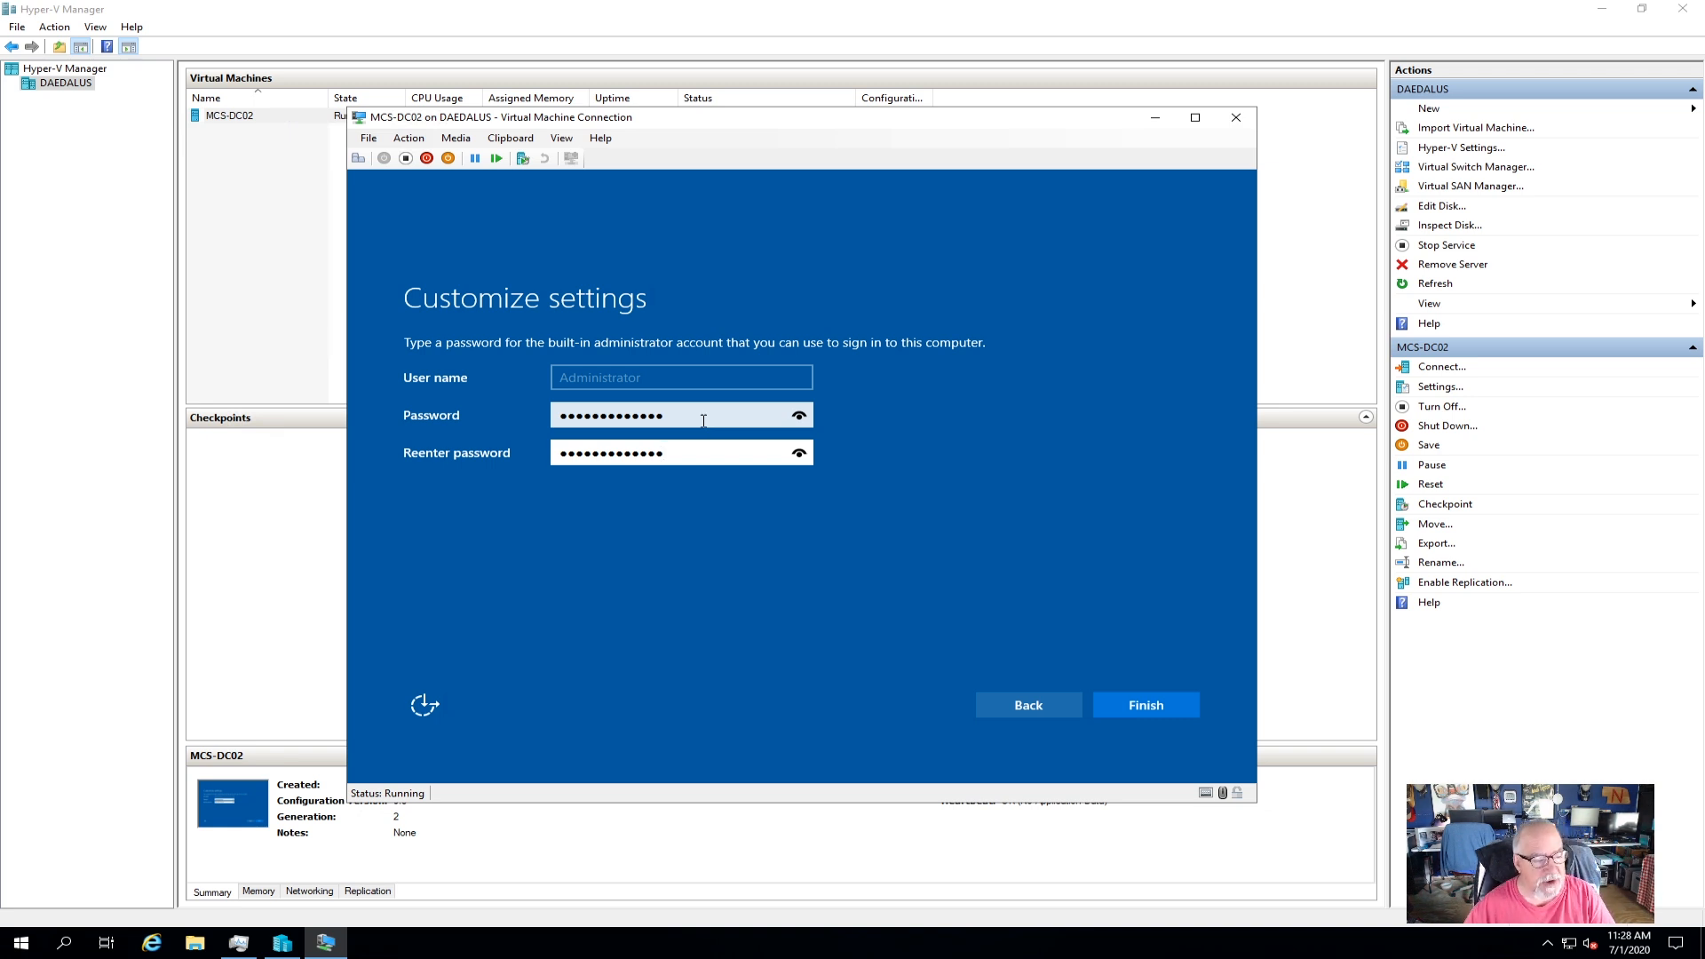
click(1155, 713)
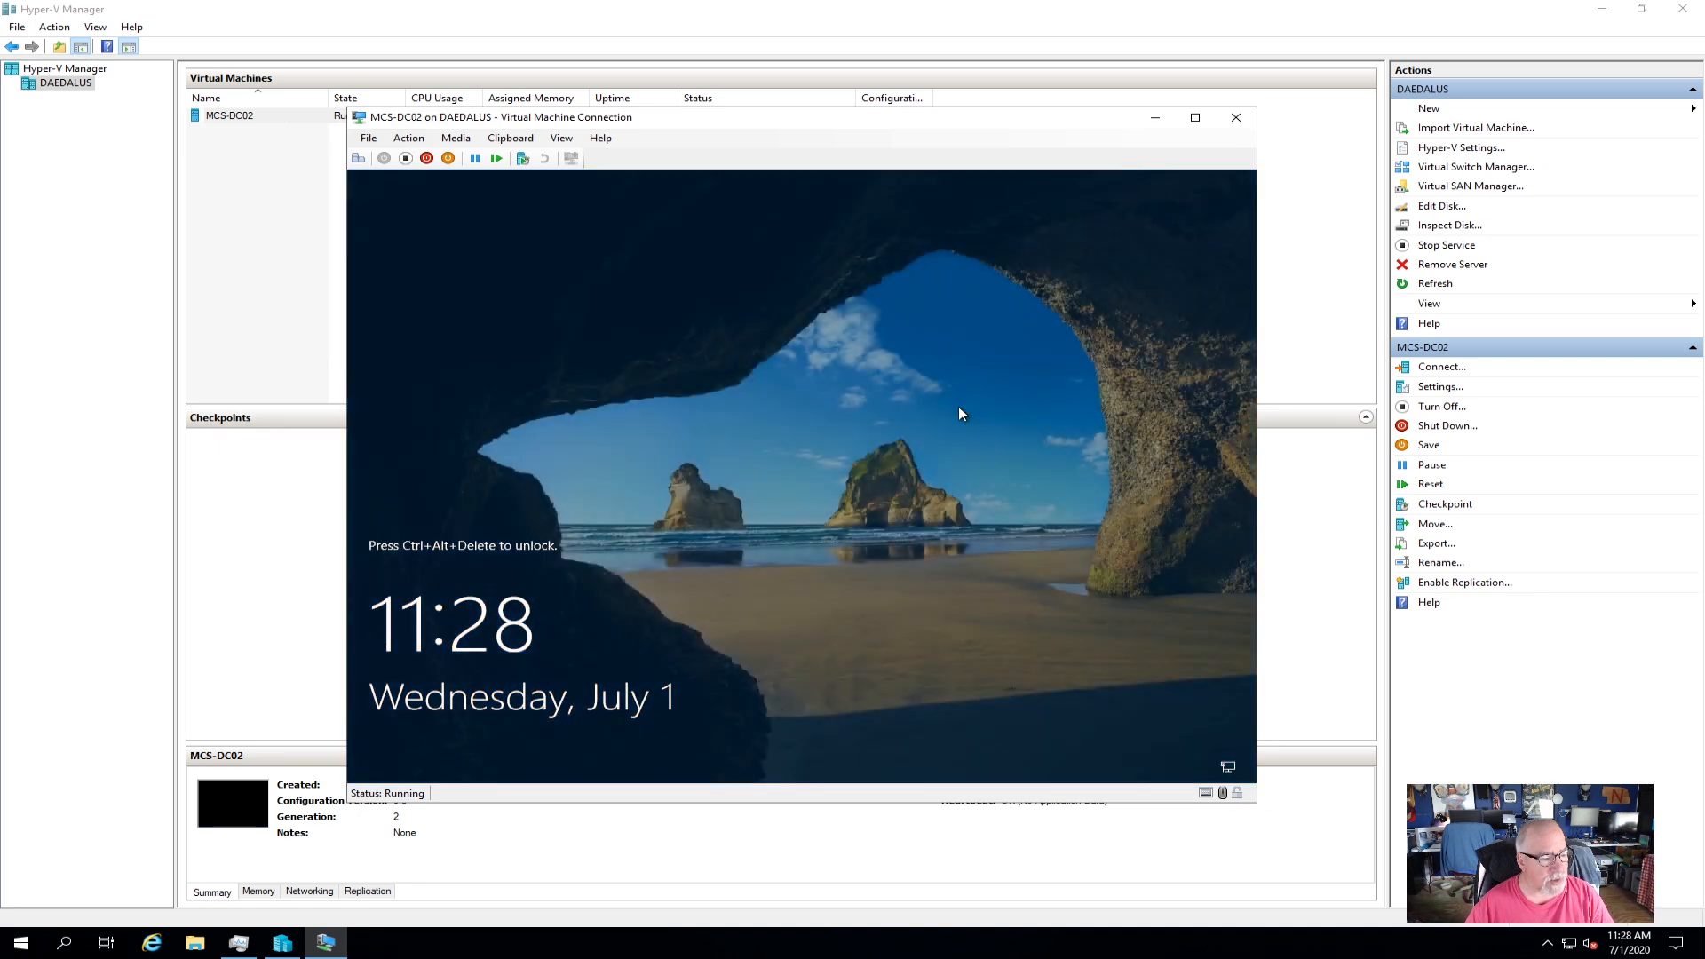
Dismiss MCS-DC02's lock screen and sign in with the Administrator password.
click(358, 158)
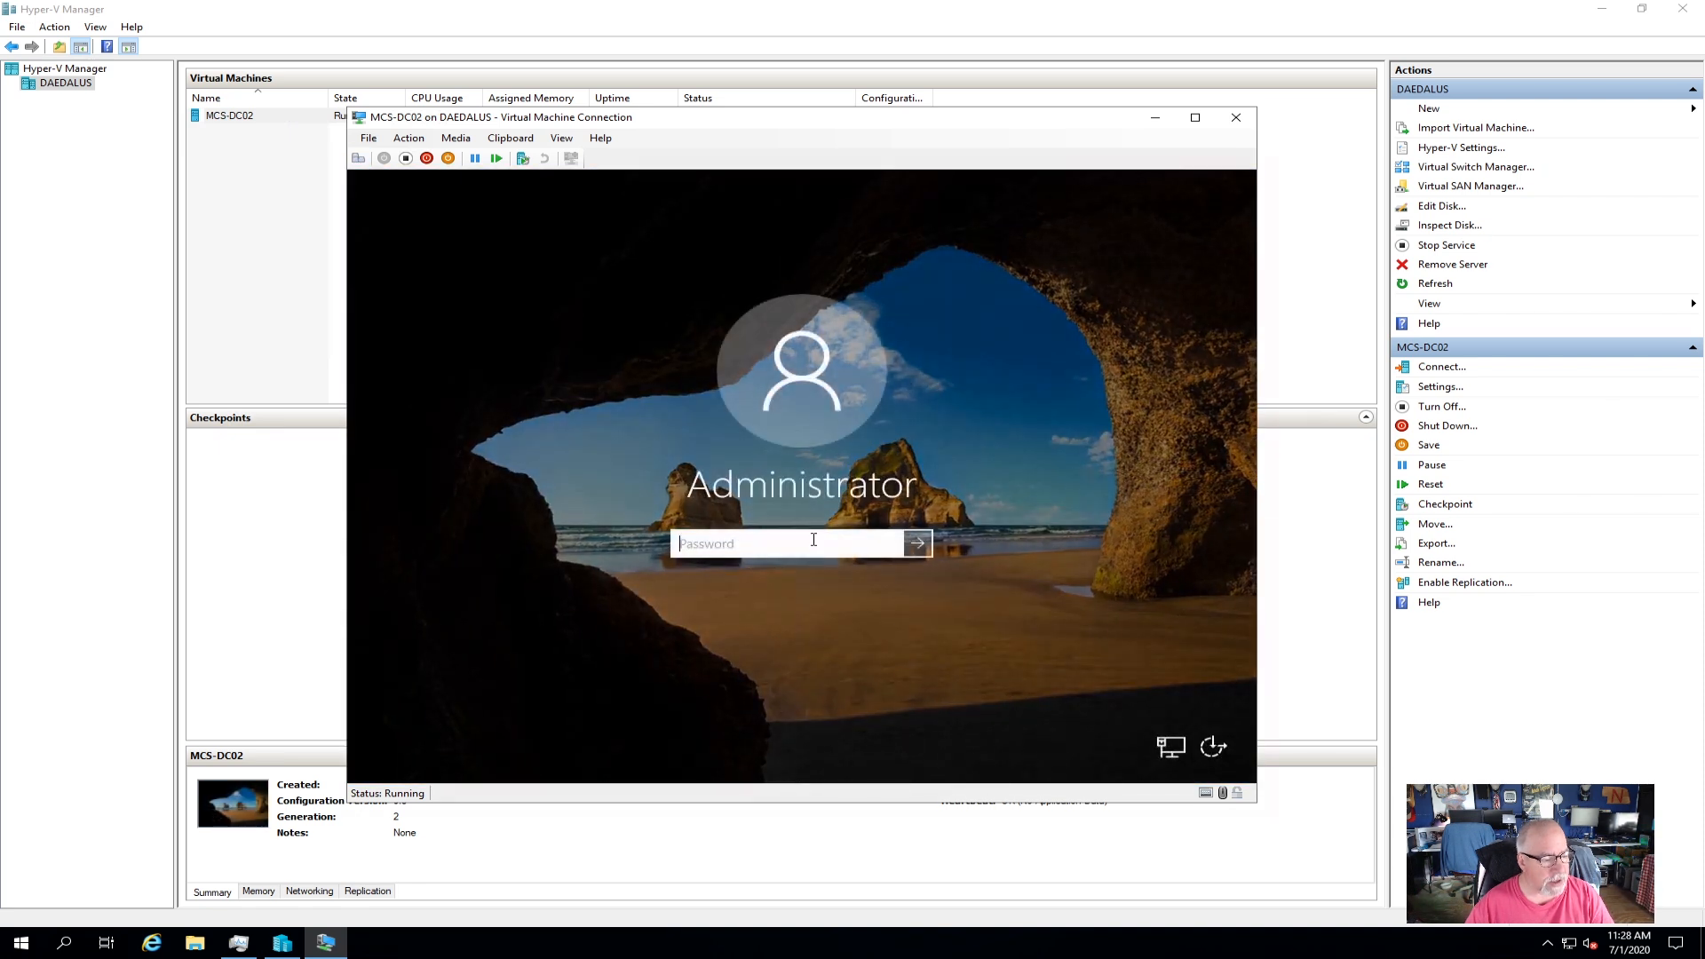
text(******)
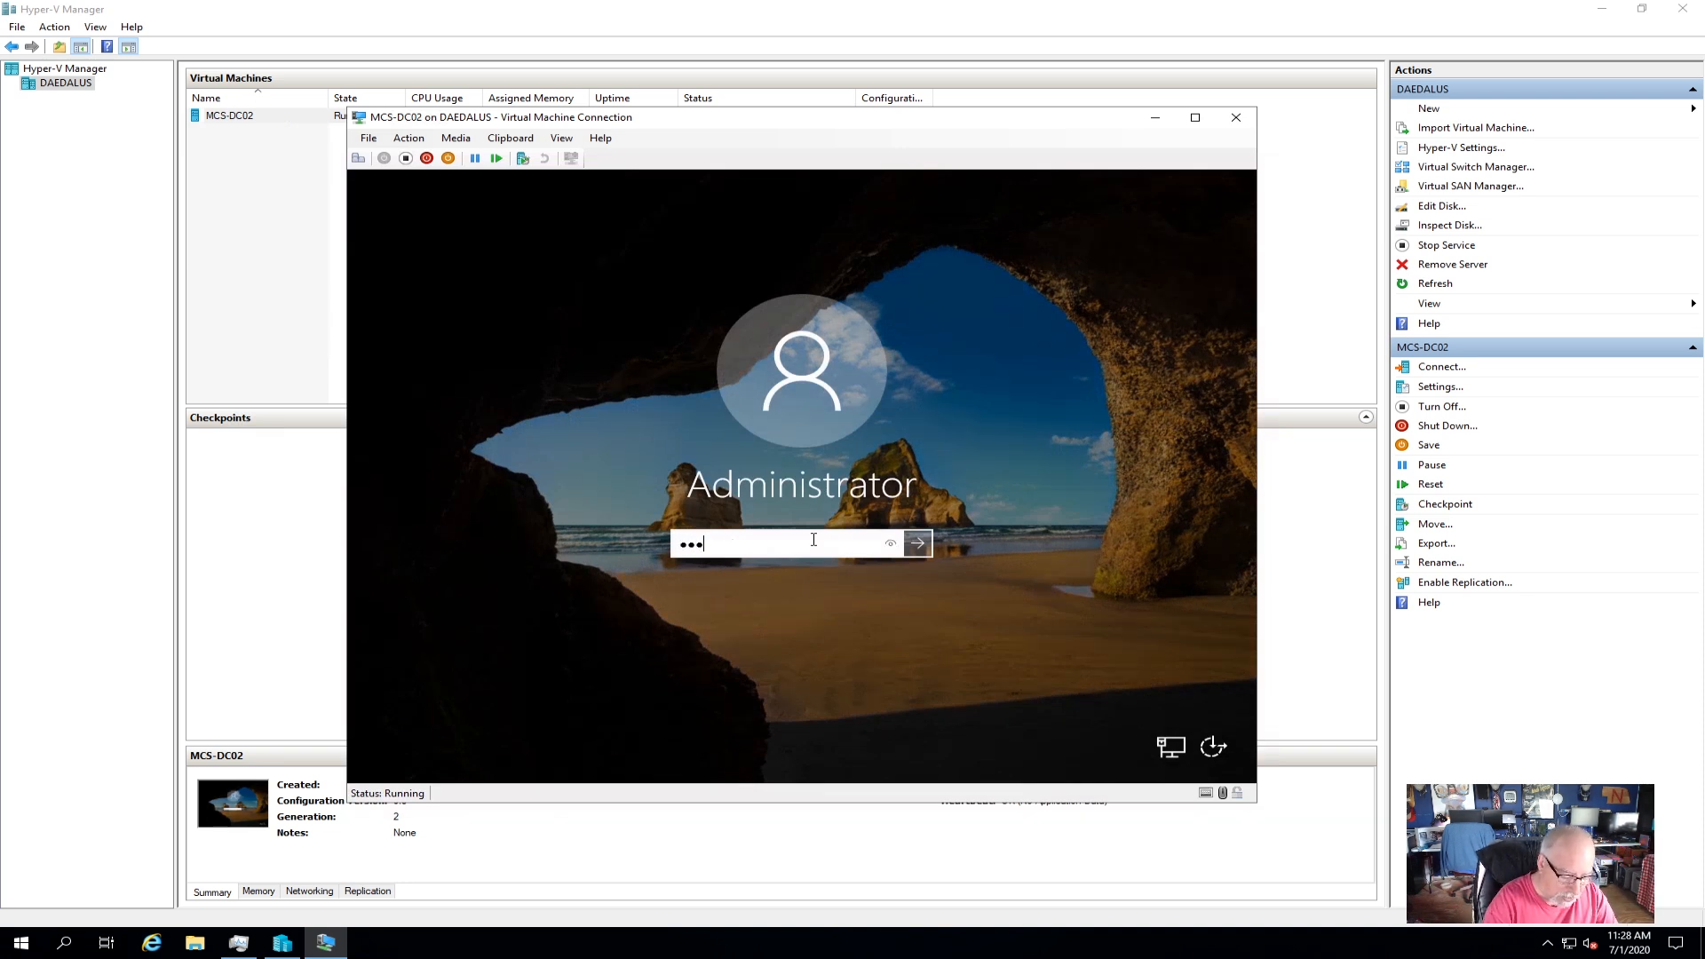
text(****)
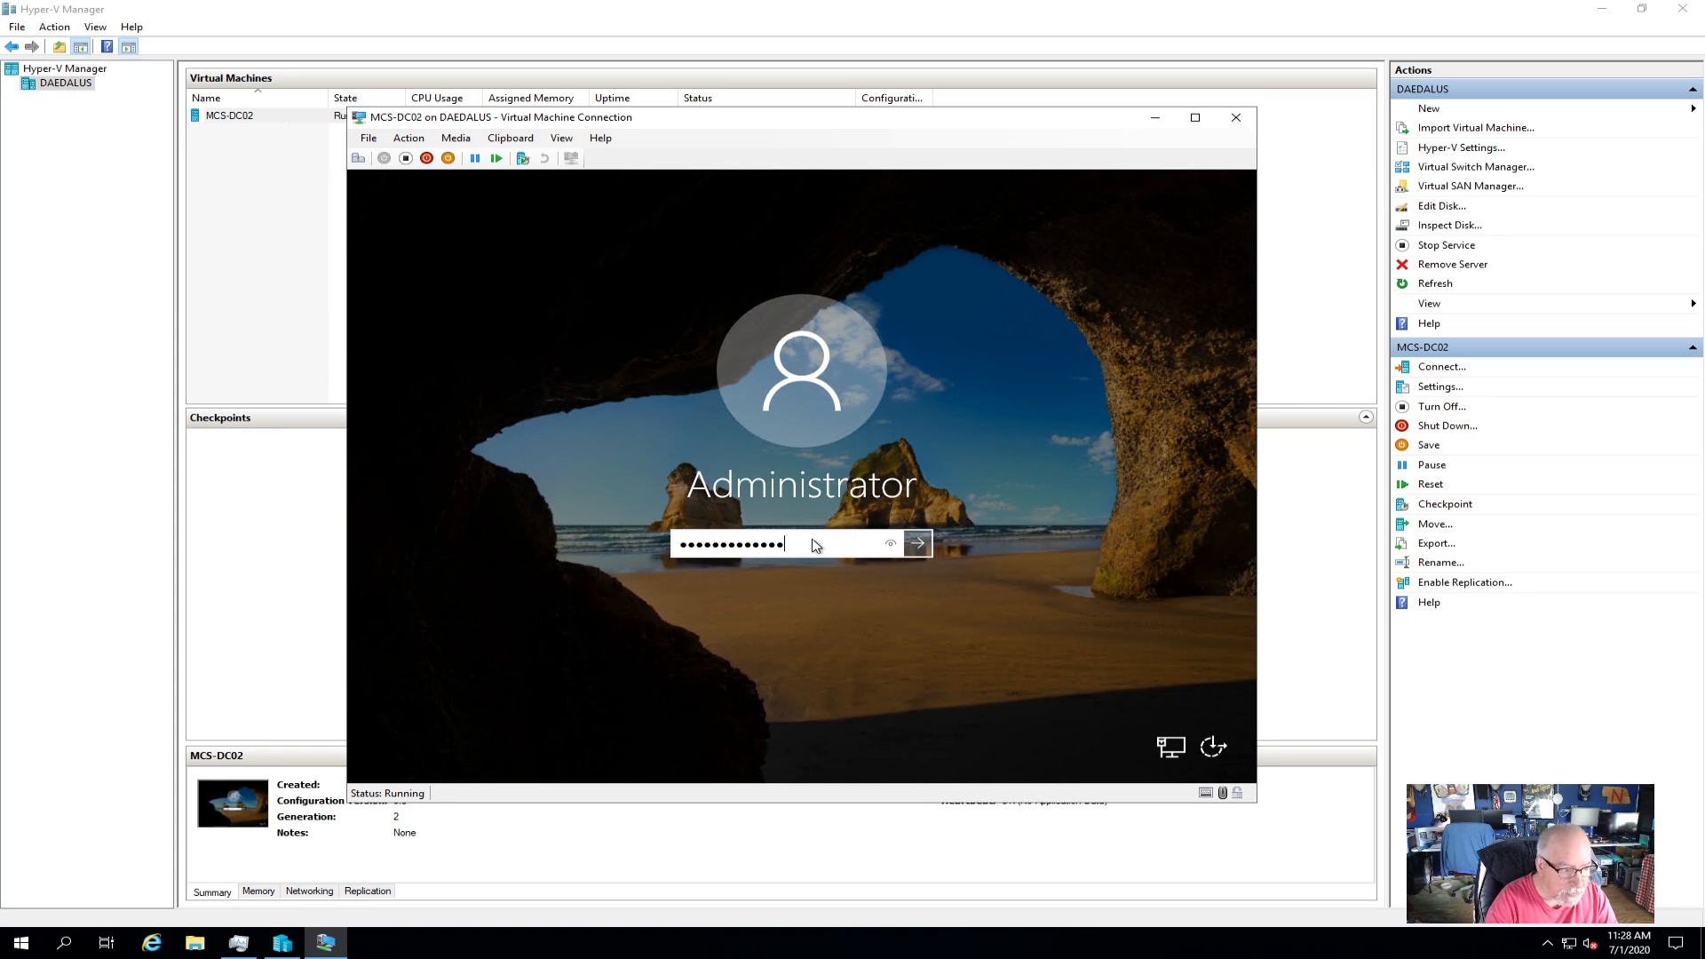
key(Return)
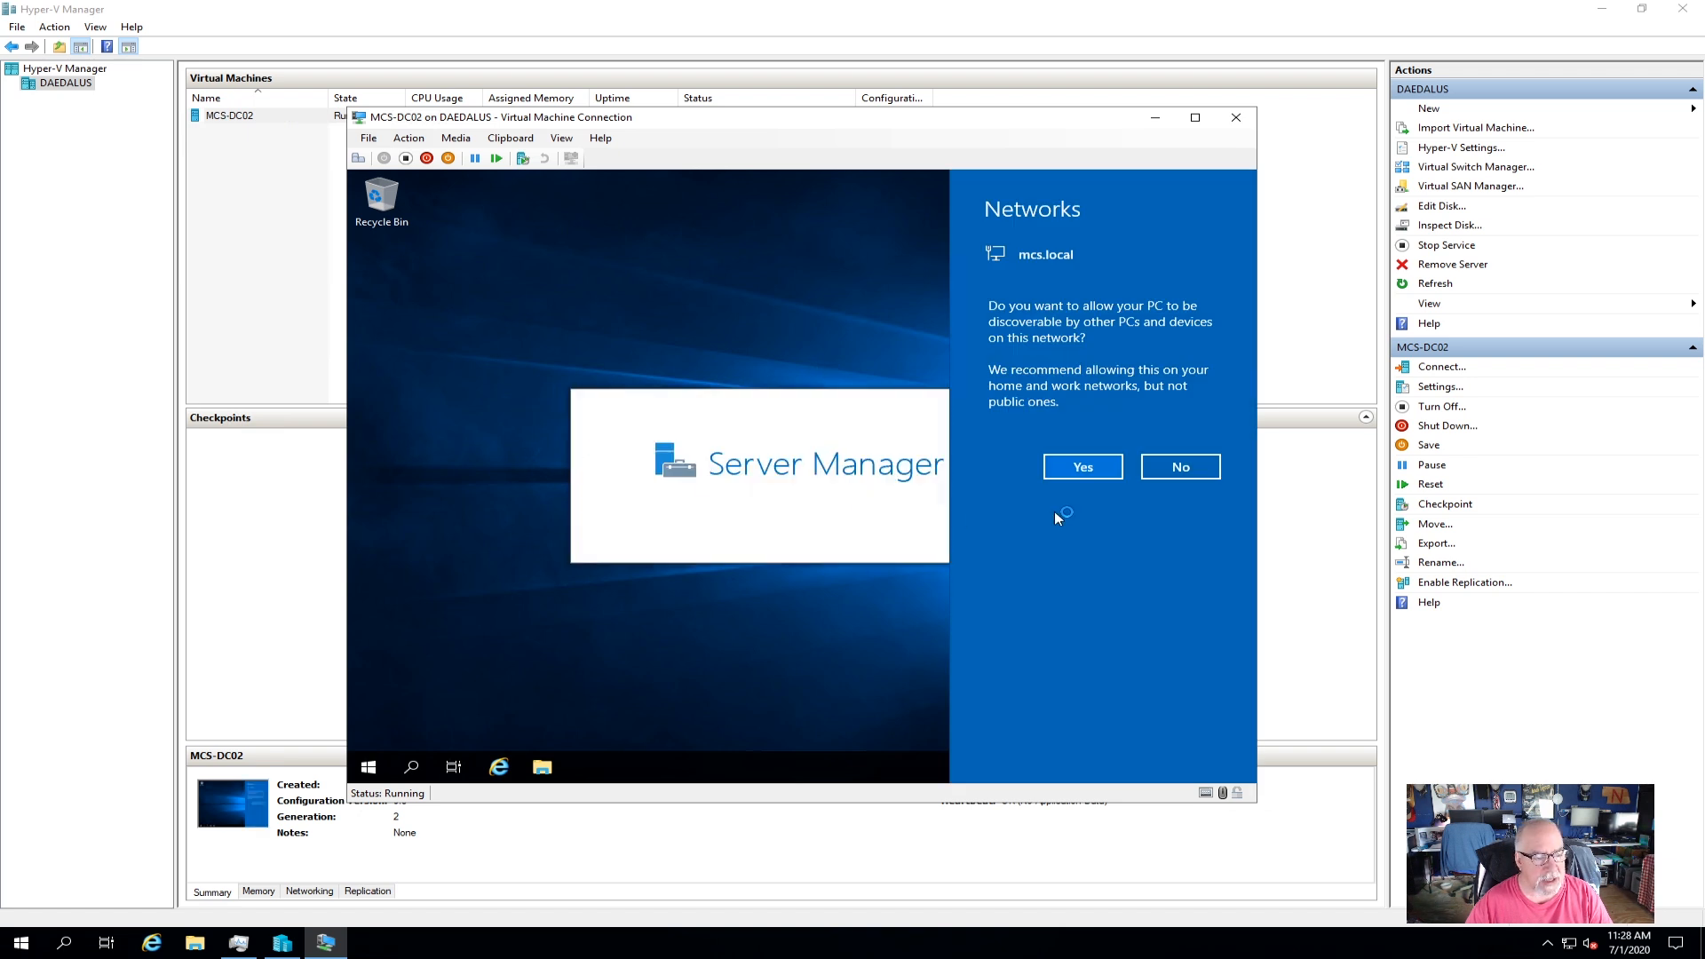
Allow network discovery on mcs.local and review Server Manager's Local Server properties.
click(1070, 470)
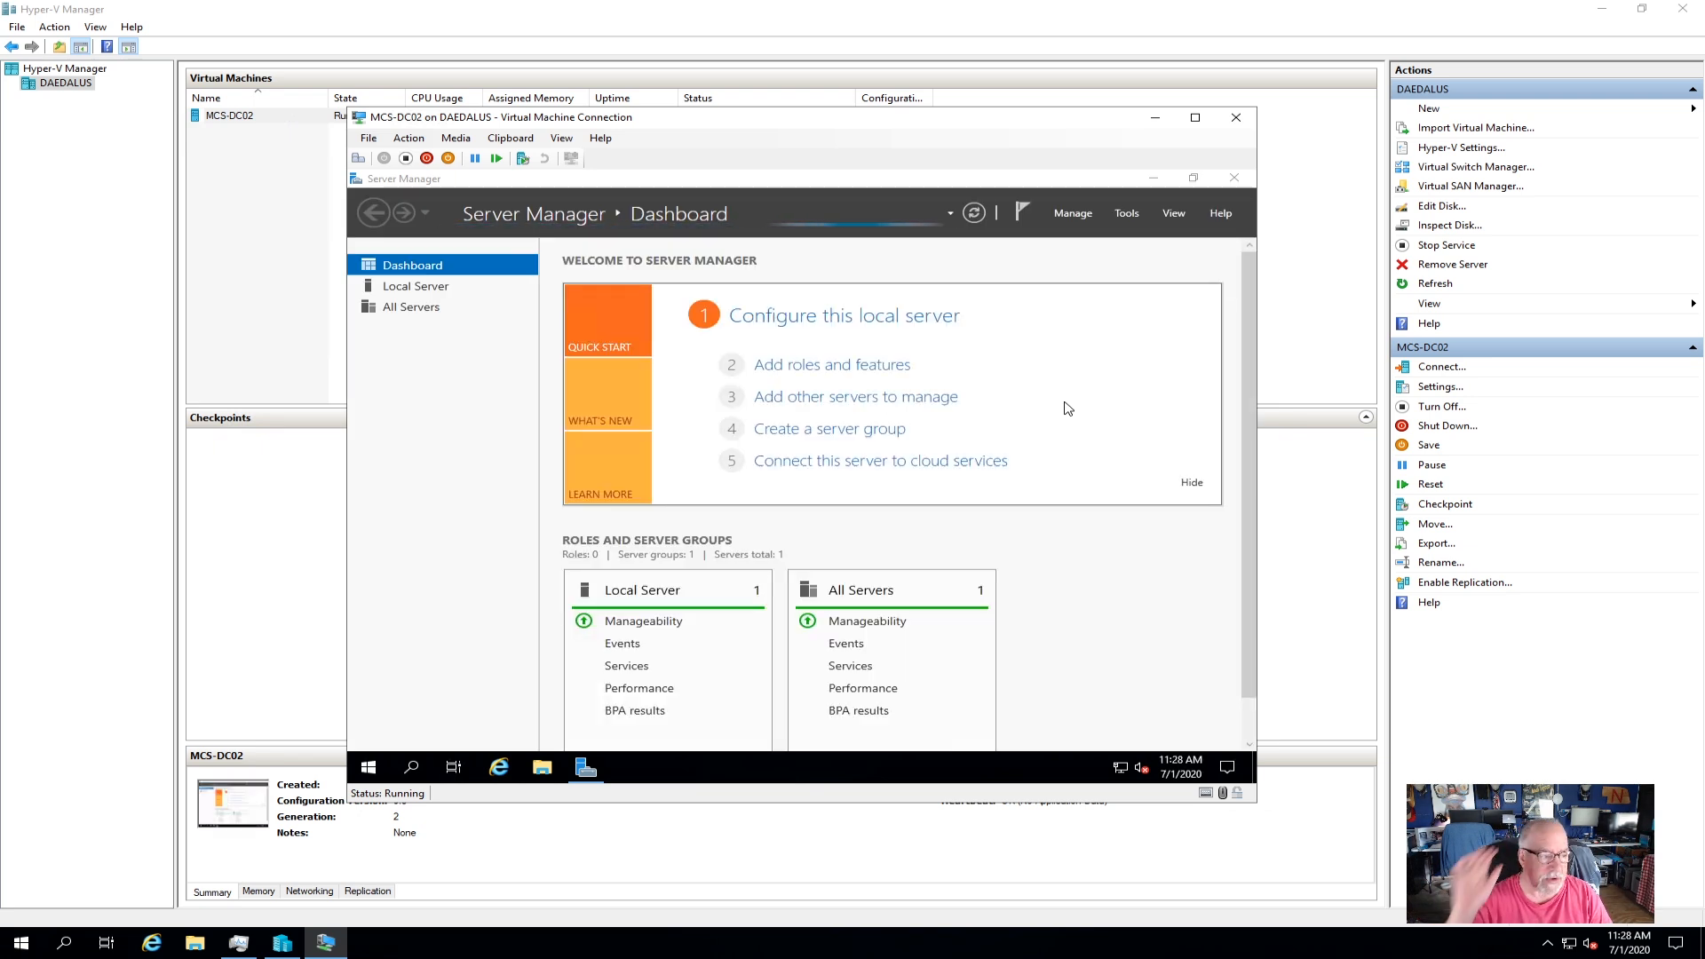
click(416, 288)
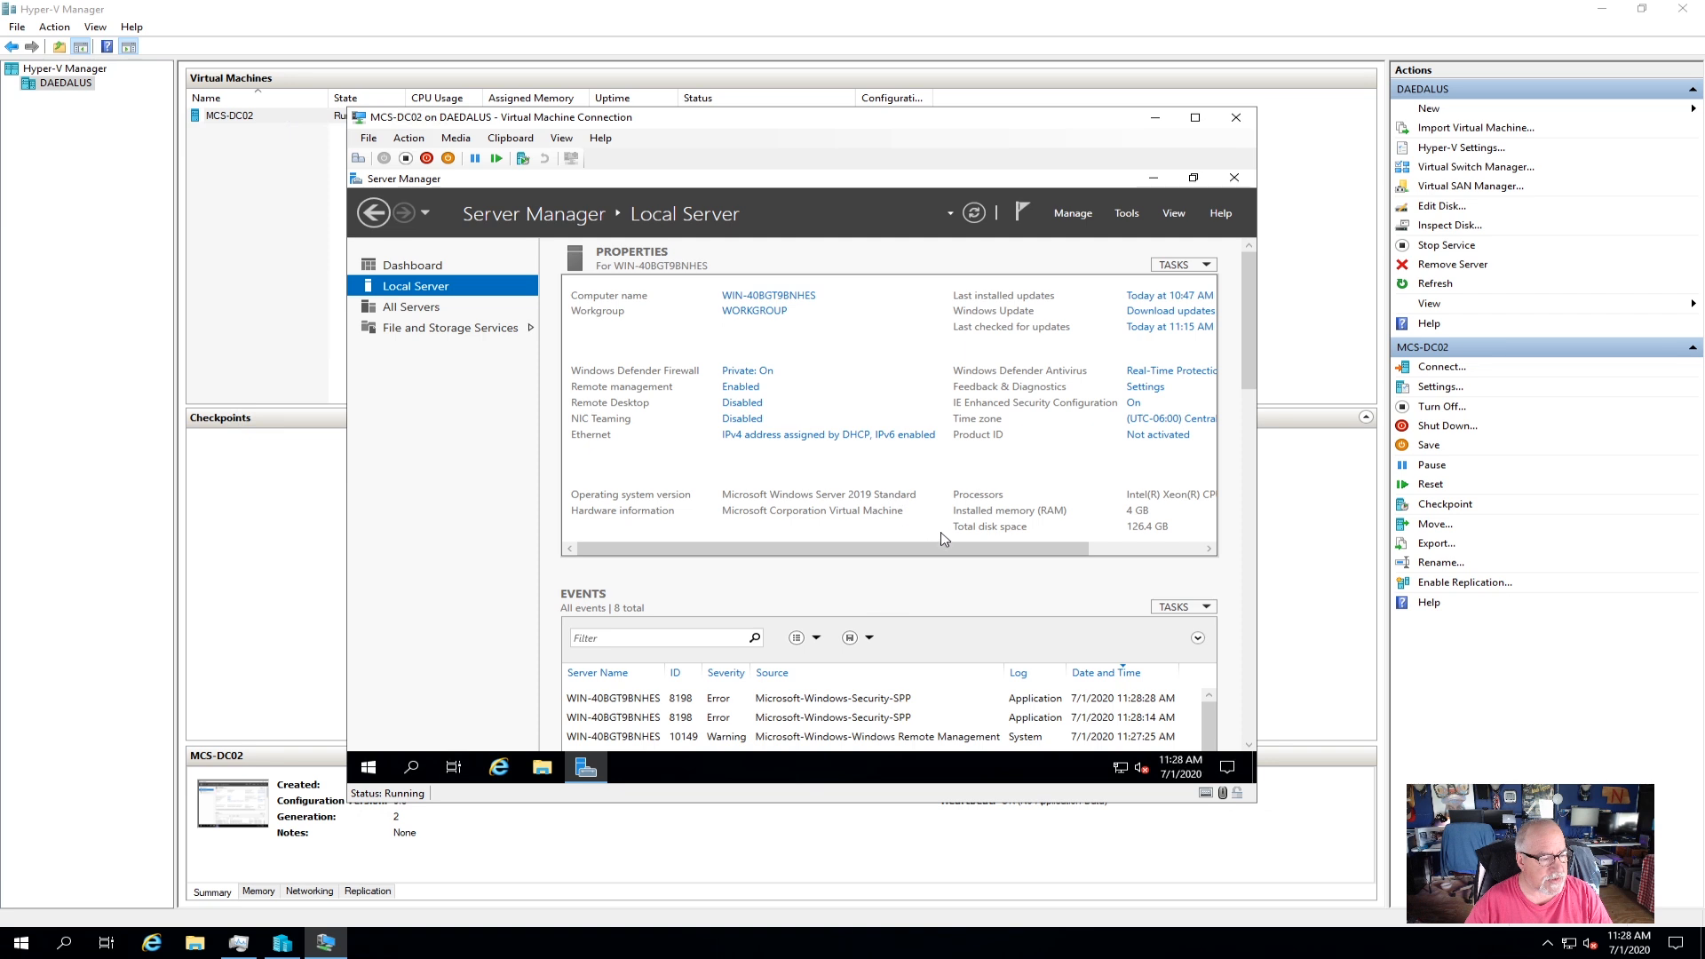
drag(948, 546, 1062, 555)
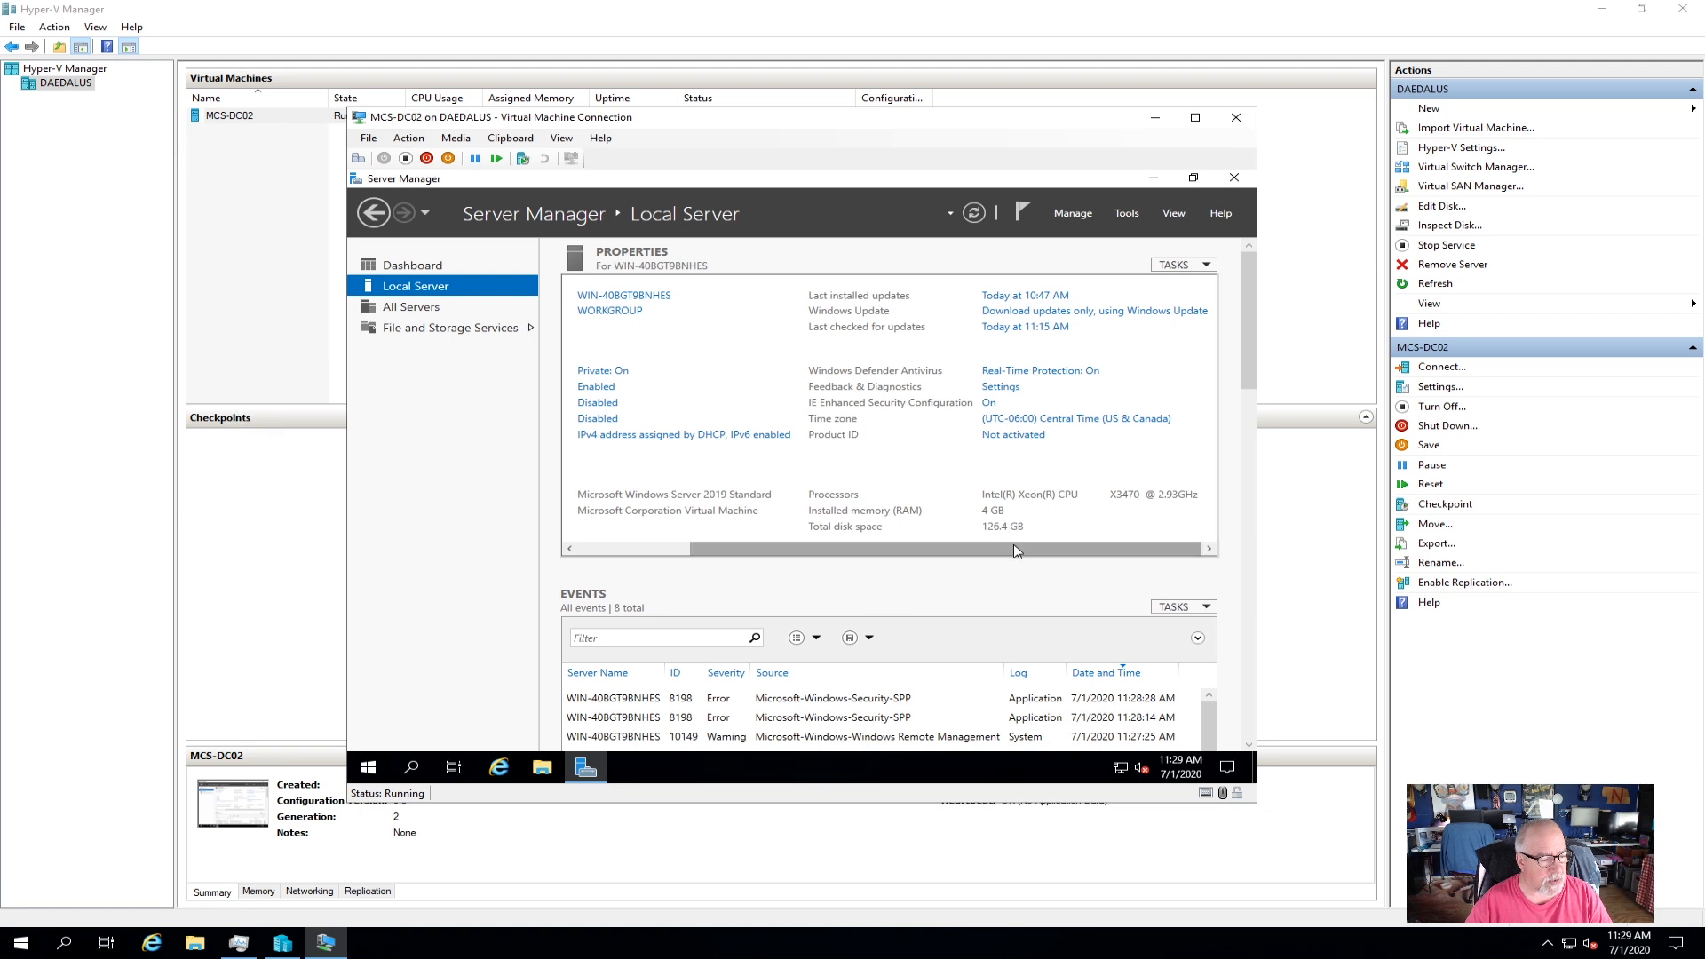
drag(1020, 556, 907, 556)
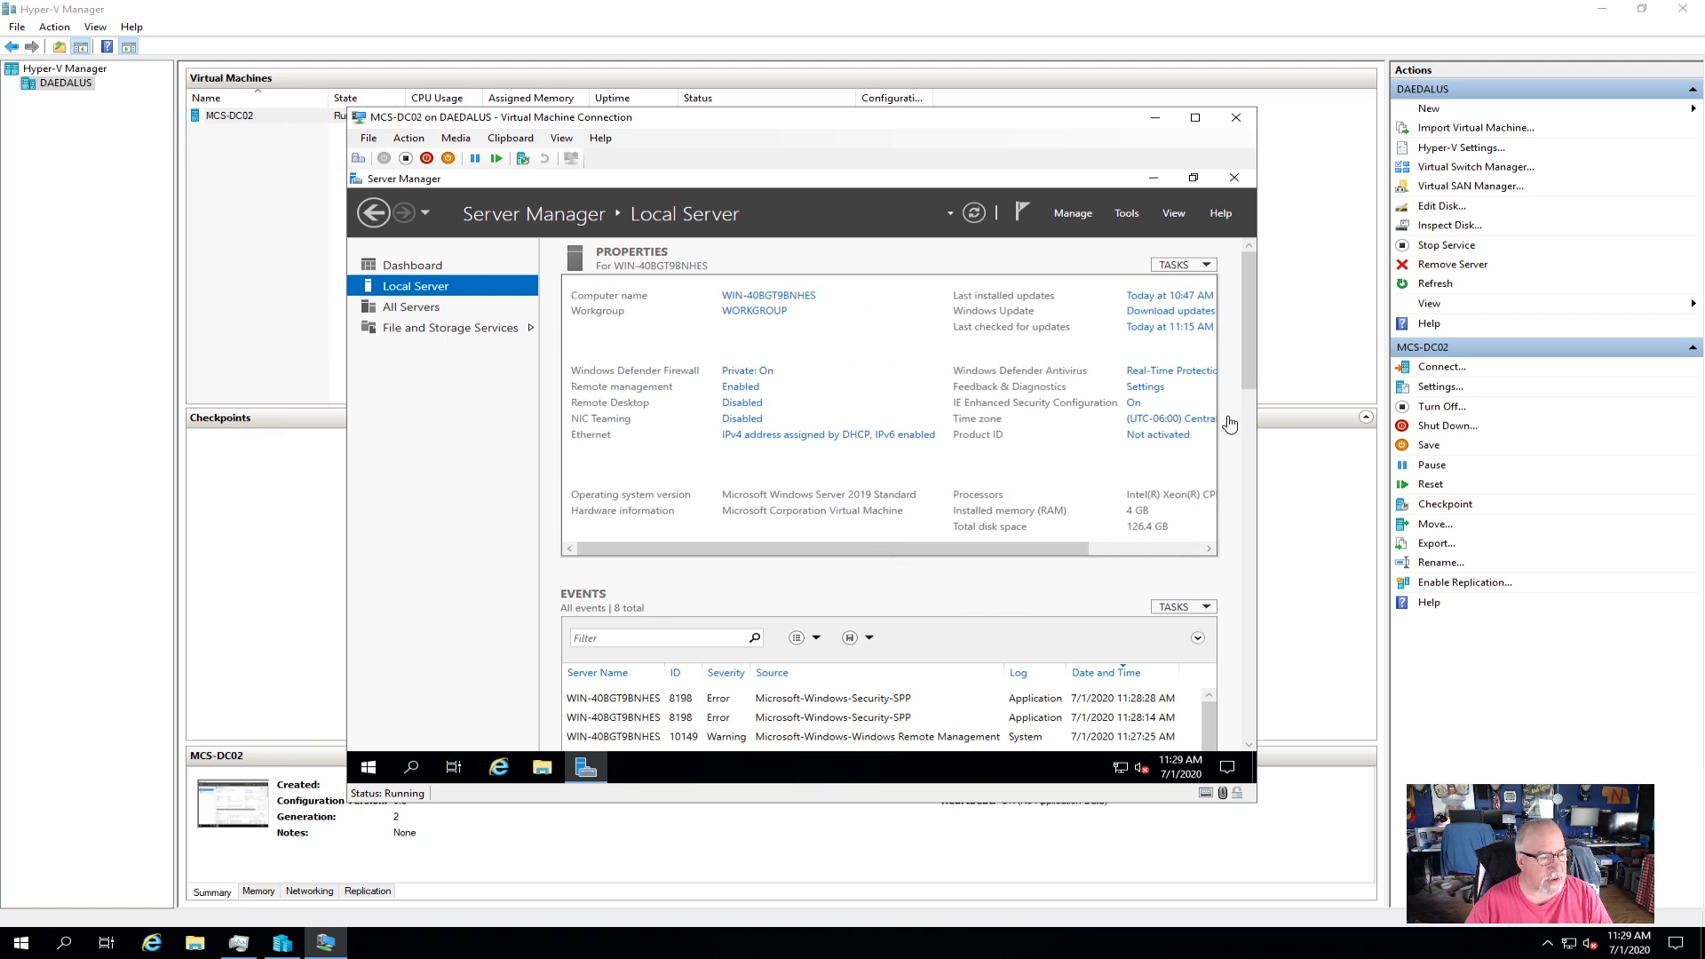
Run Check for updates in Update & Security, installing KB2267602, then close Settings.
click(368, 767)
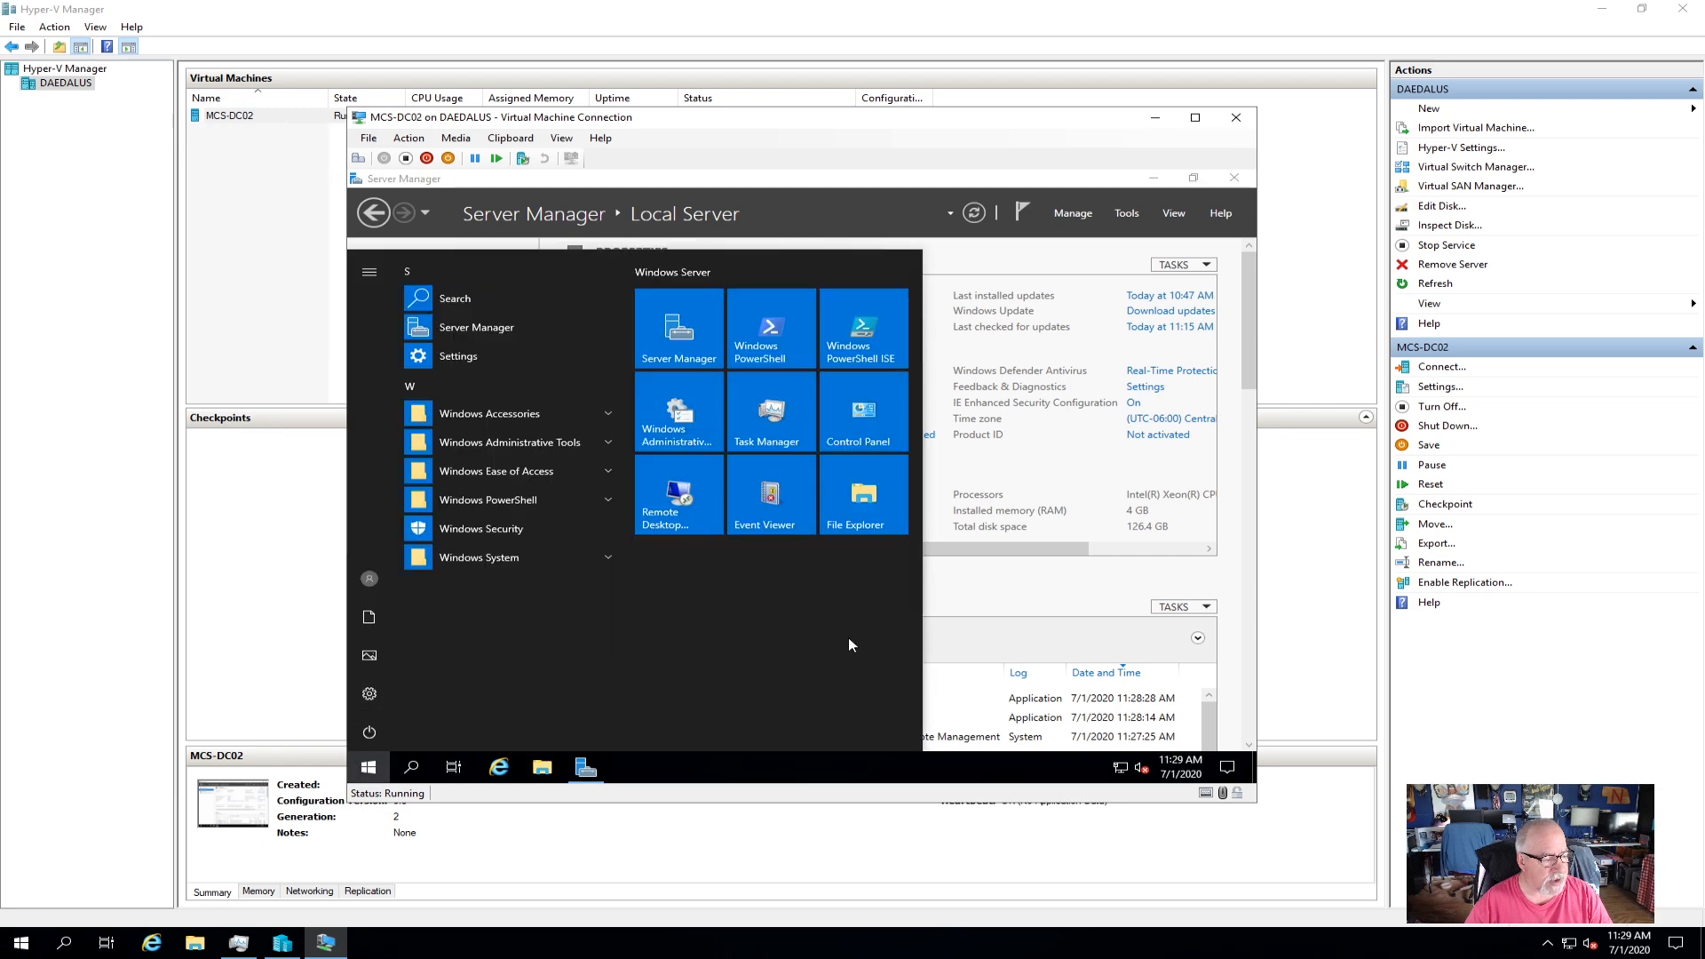
click(370, 705)
scroll(862, 573, down, 3)
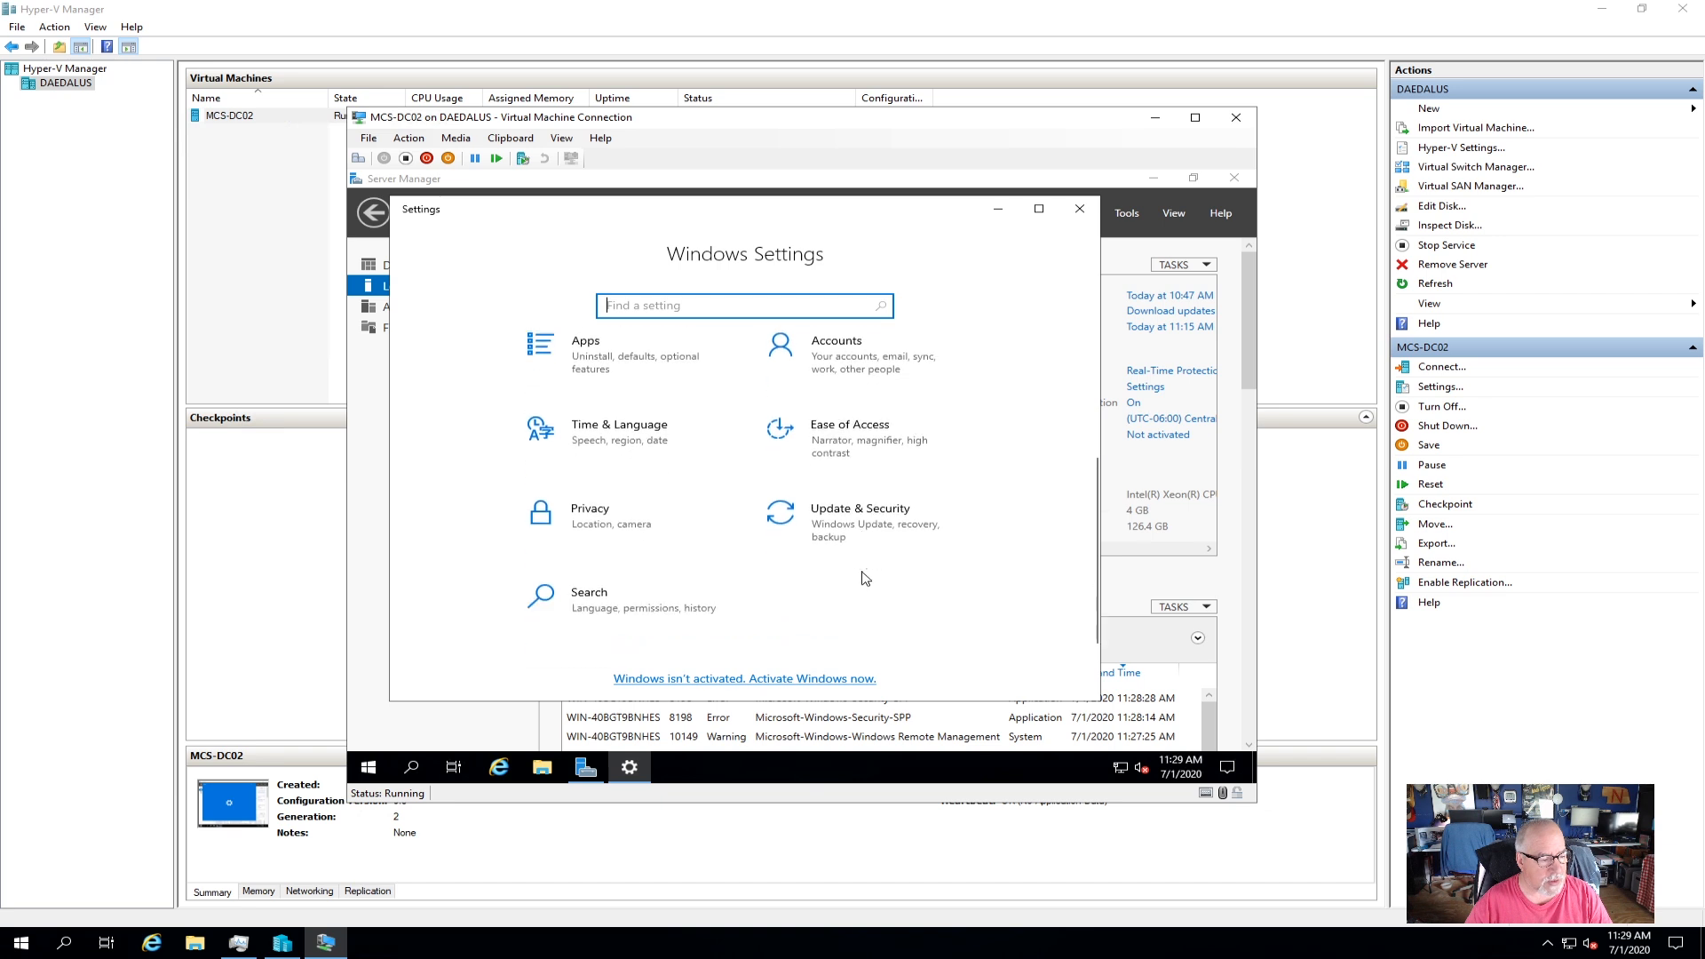
click(855, 513)
click(753, 398)
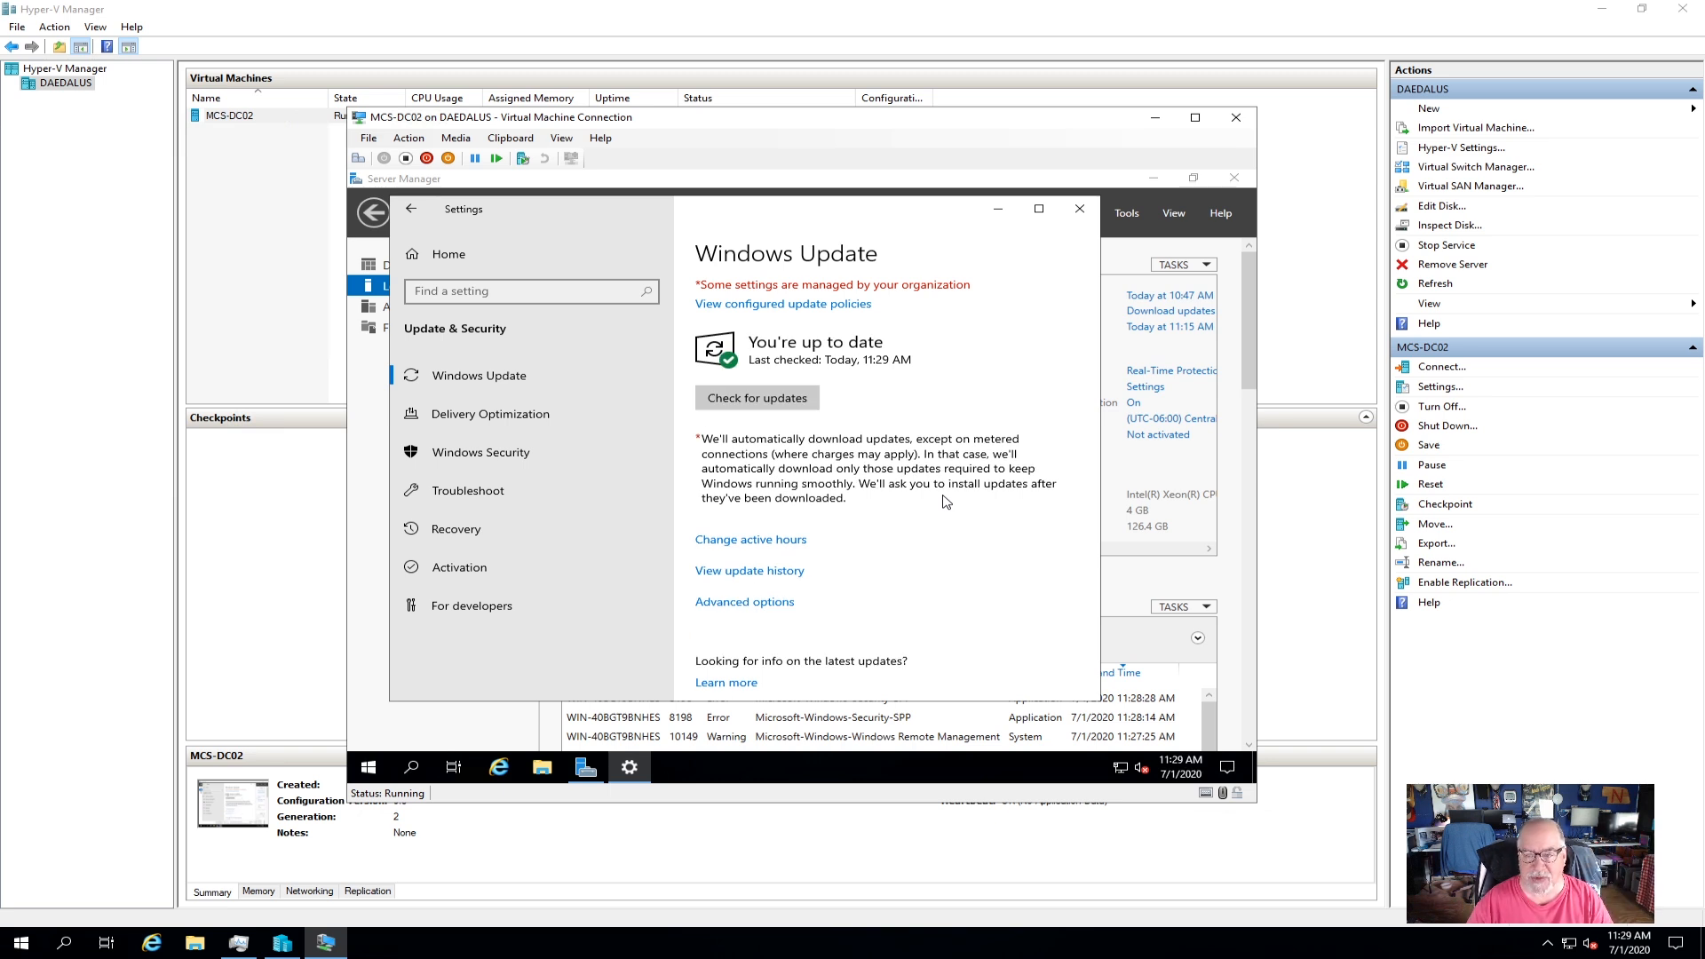
click(1079, 209)
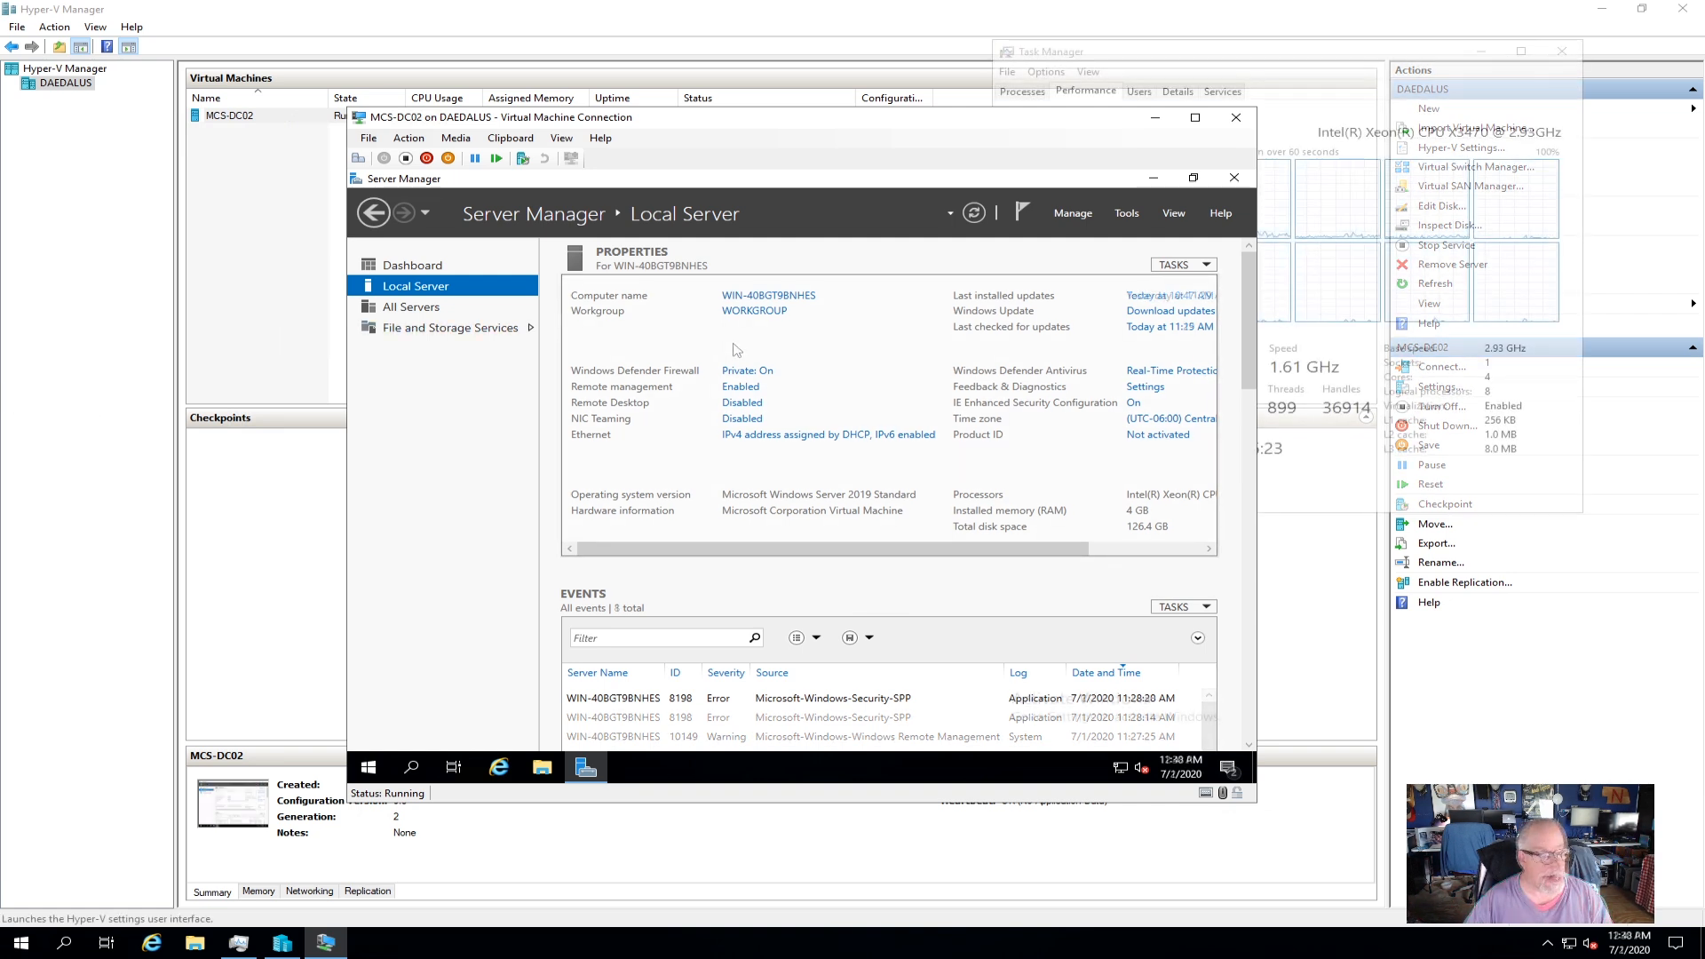
Minimize Task Manager and Hyper-V Manager and move the MCS-DC02 connection window.
click(1481, 59)
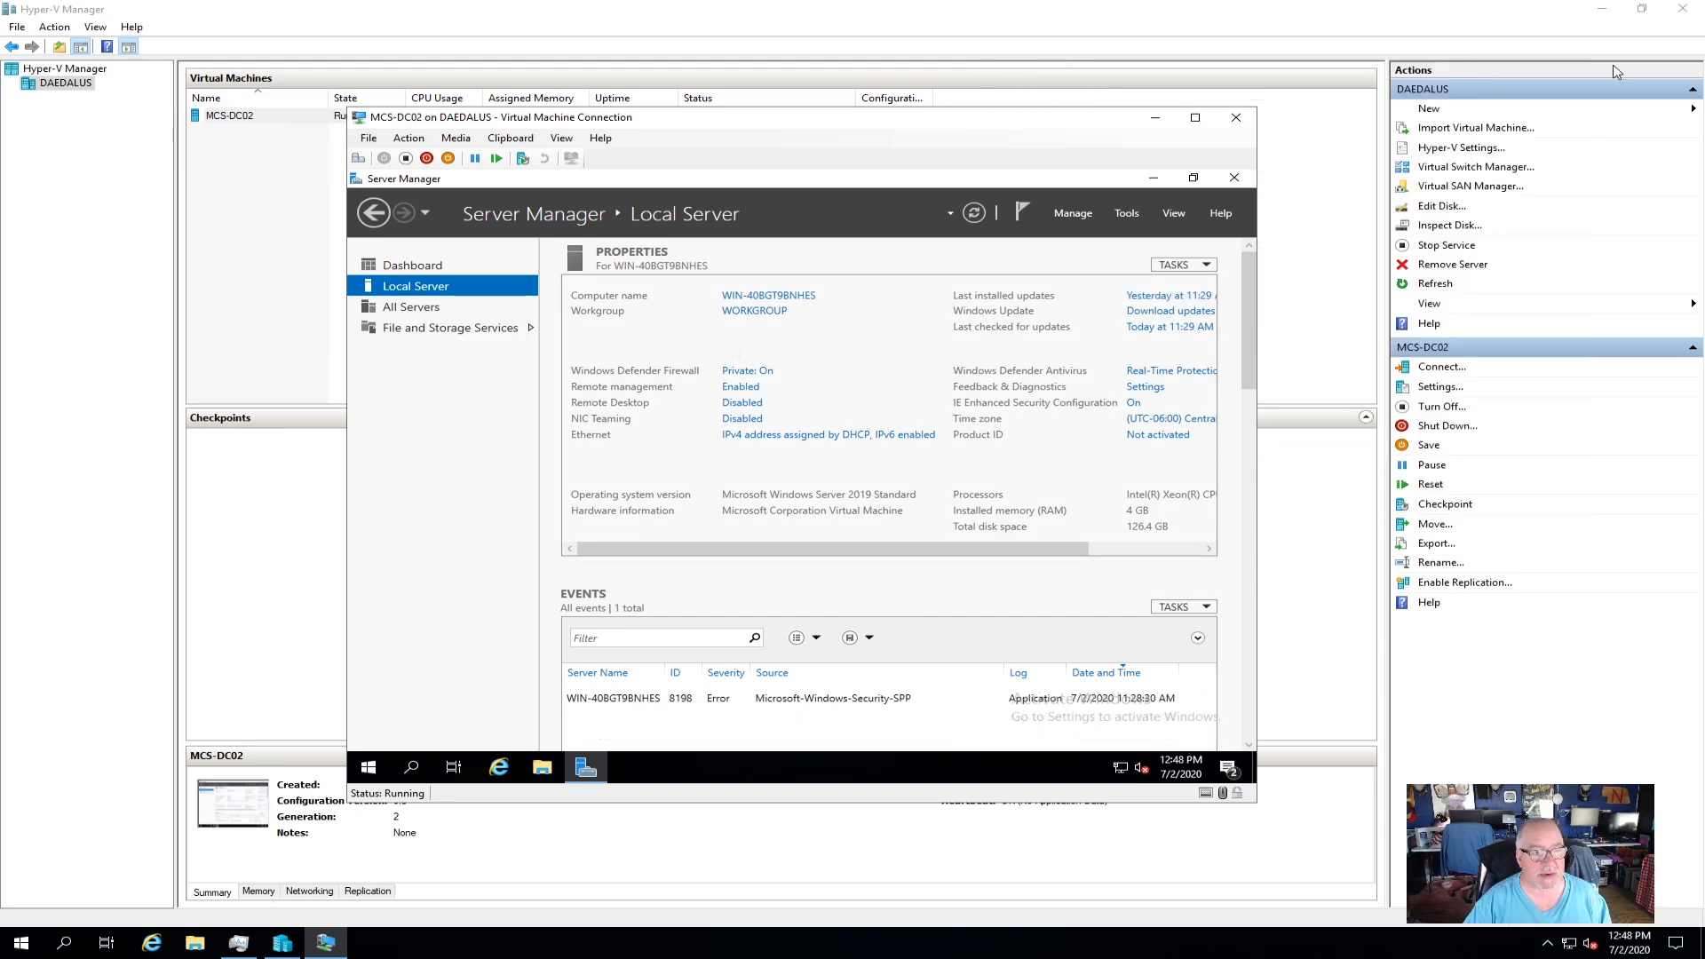
click(1603, 10)
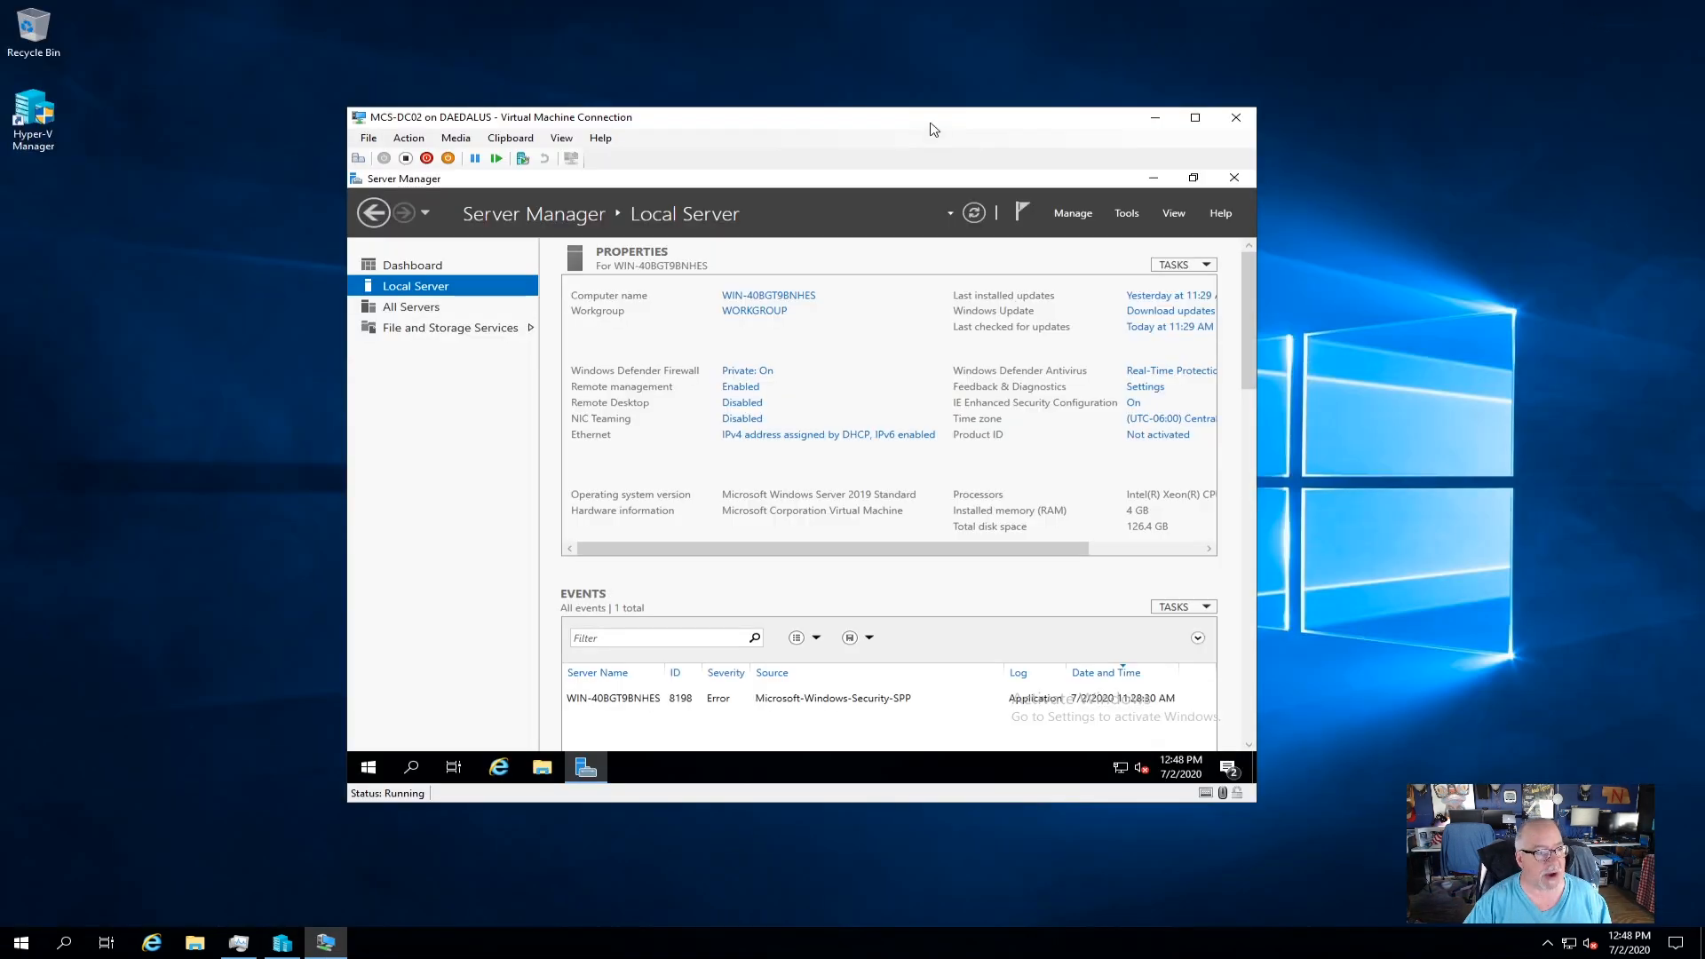
drag(1038, 122, 1058, 94)
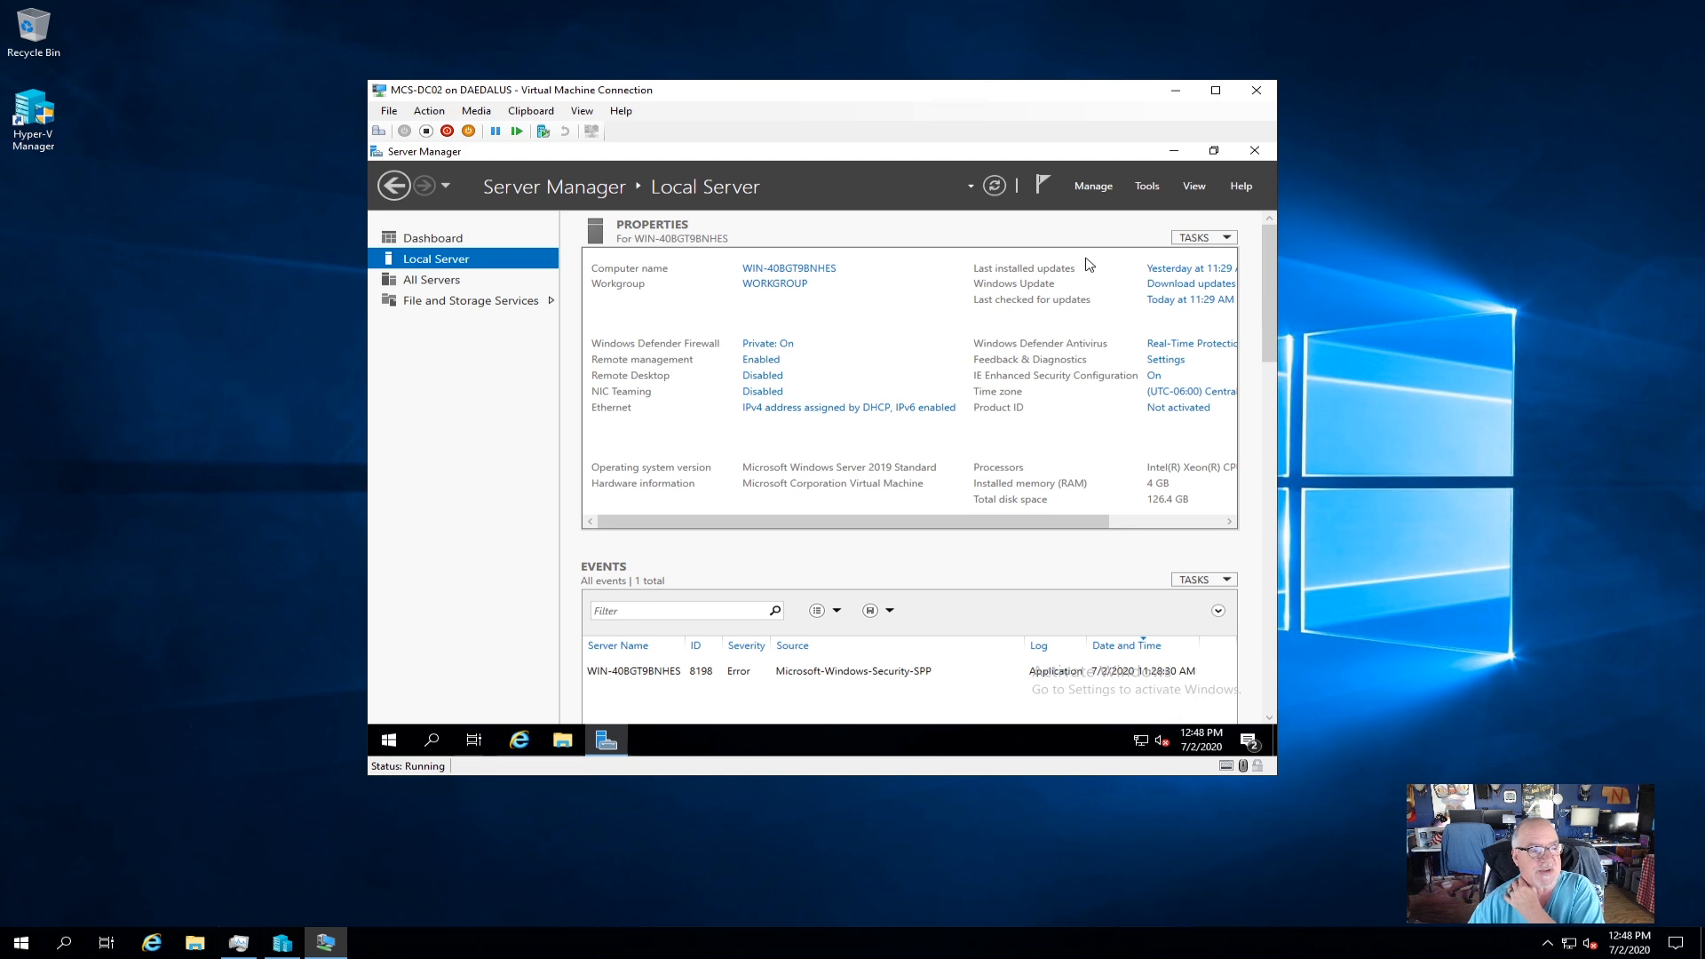
click(194, 942)
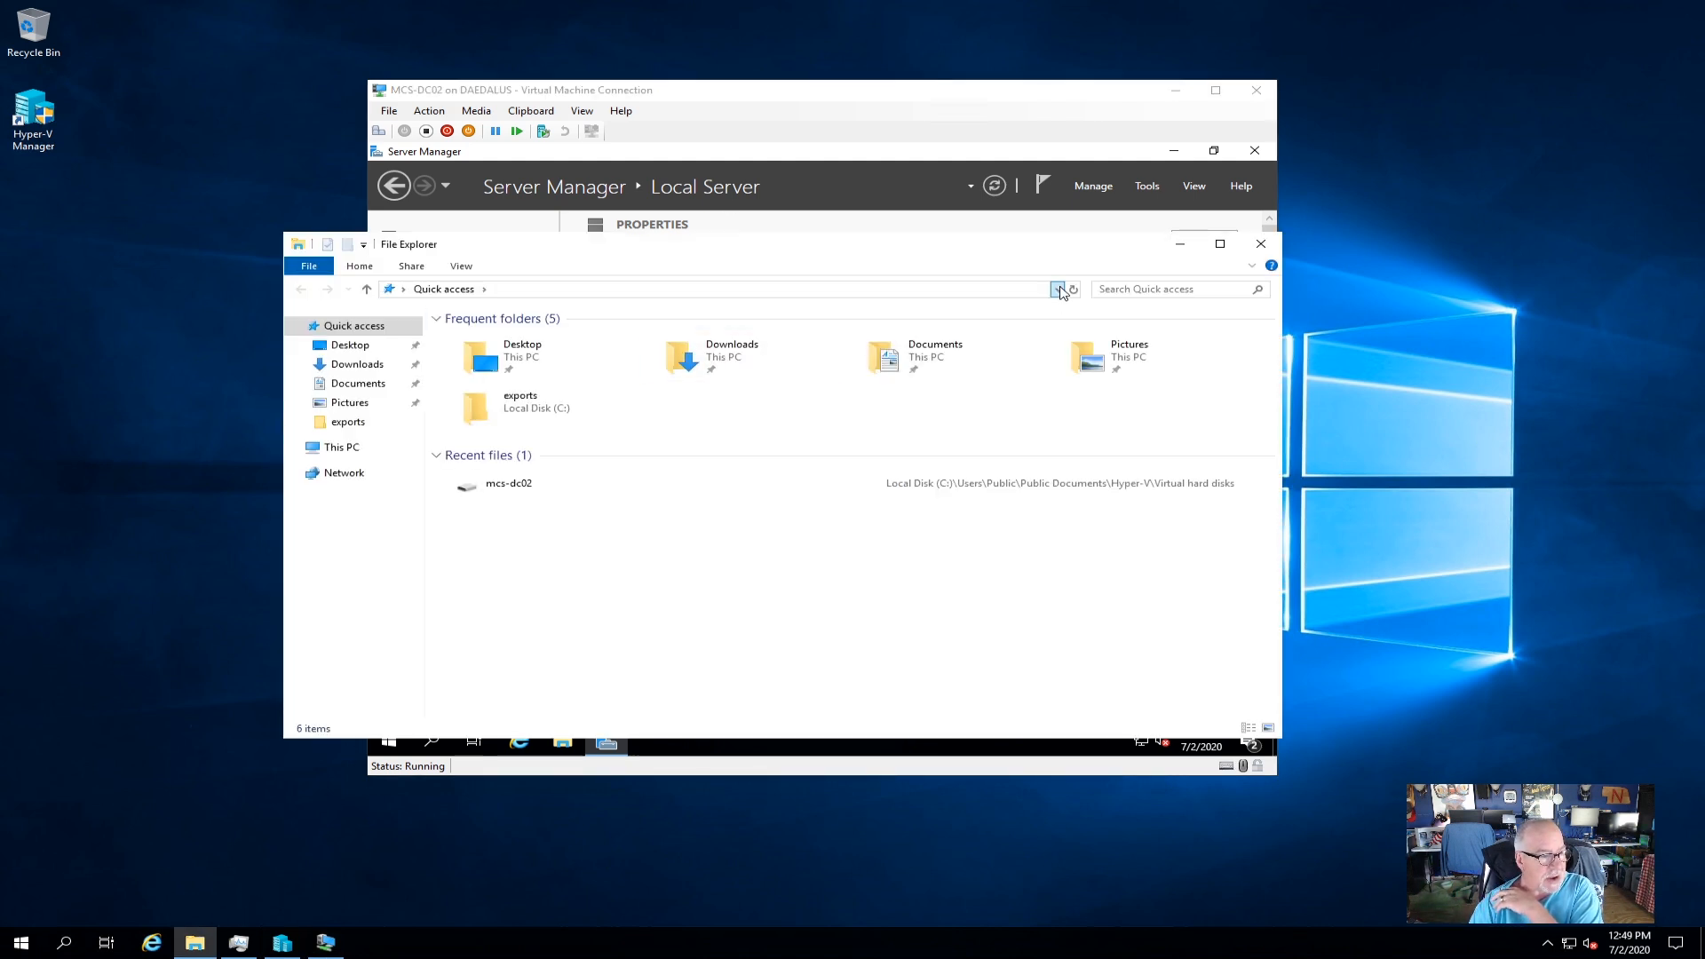
Go to \\mcs-nas\exports from the address history to view its folders, then close Explorer.
click(1056, 289)
click(492, 307)
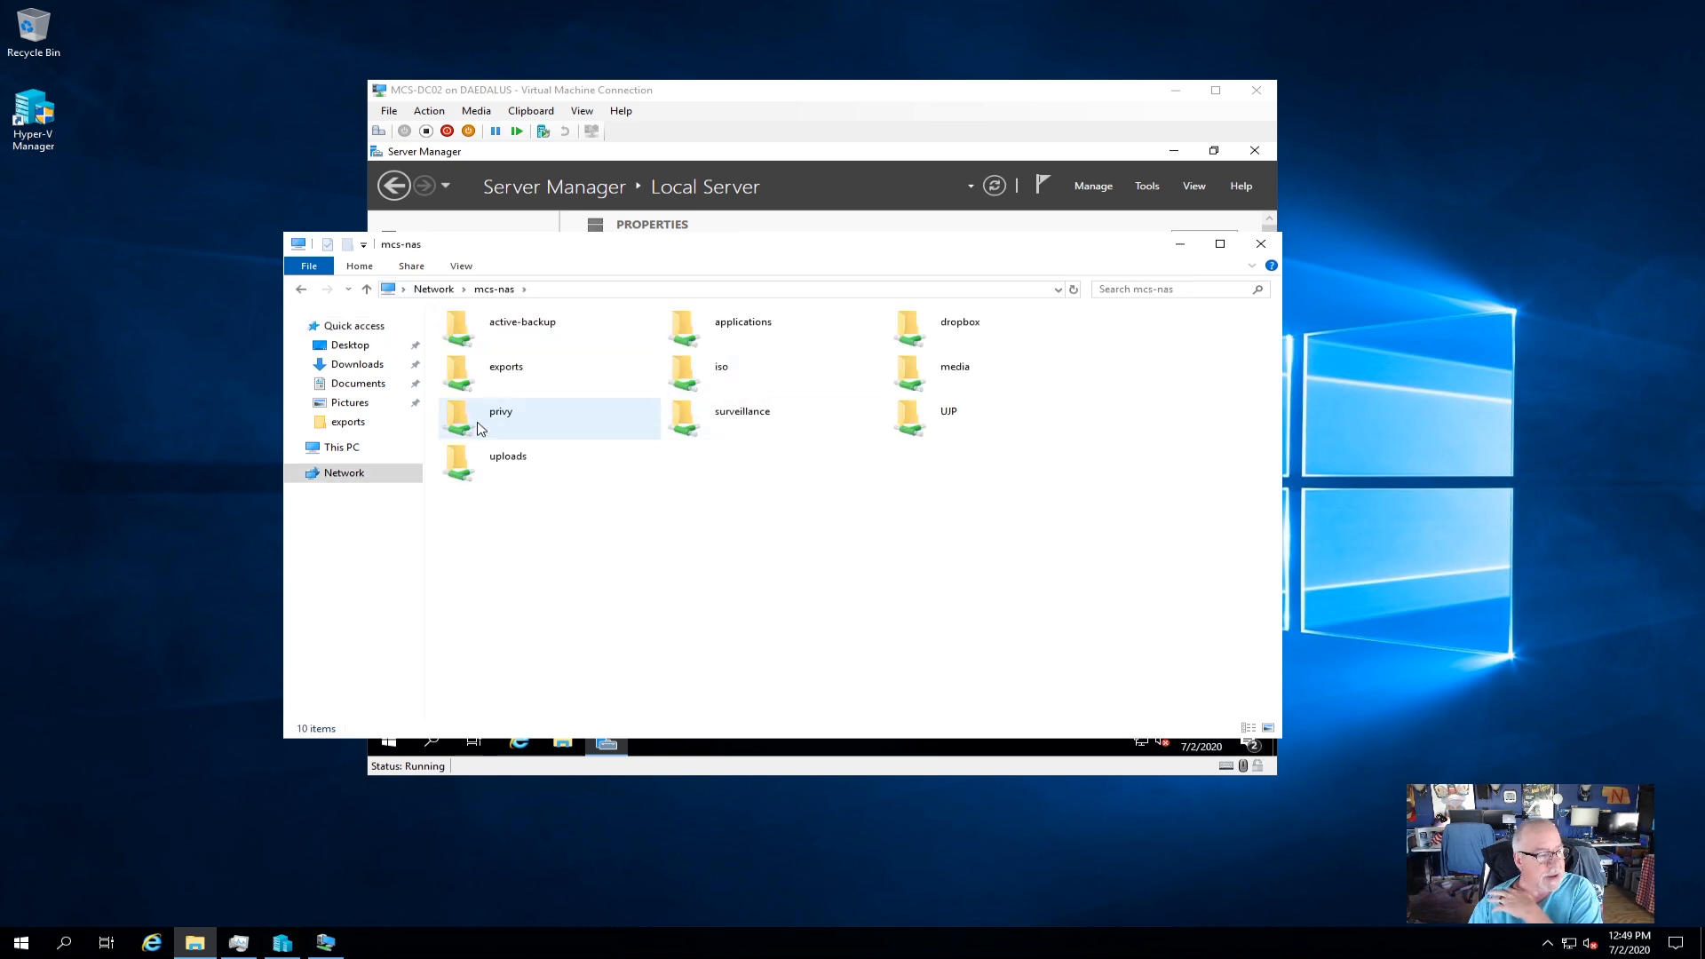
click(525, 378)
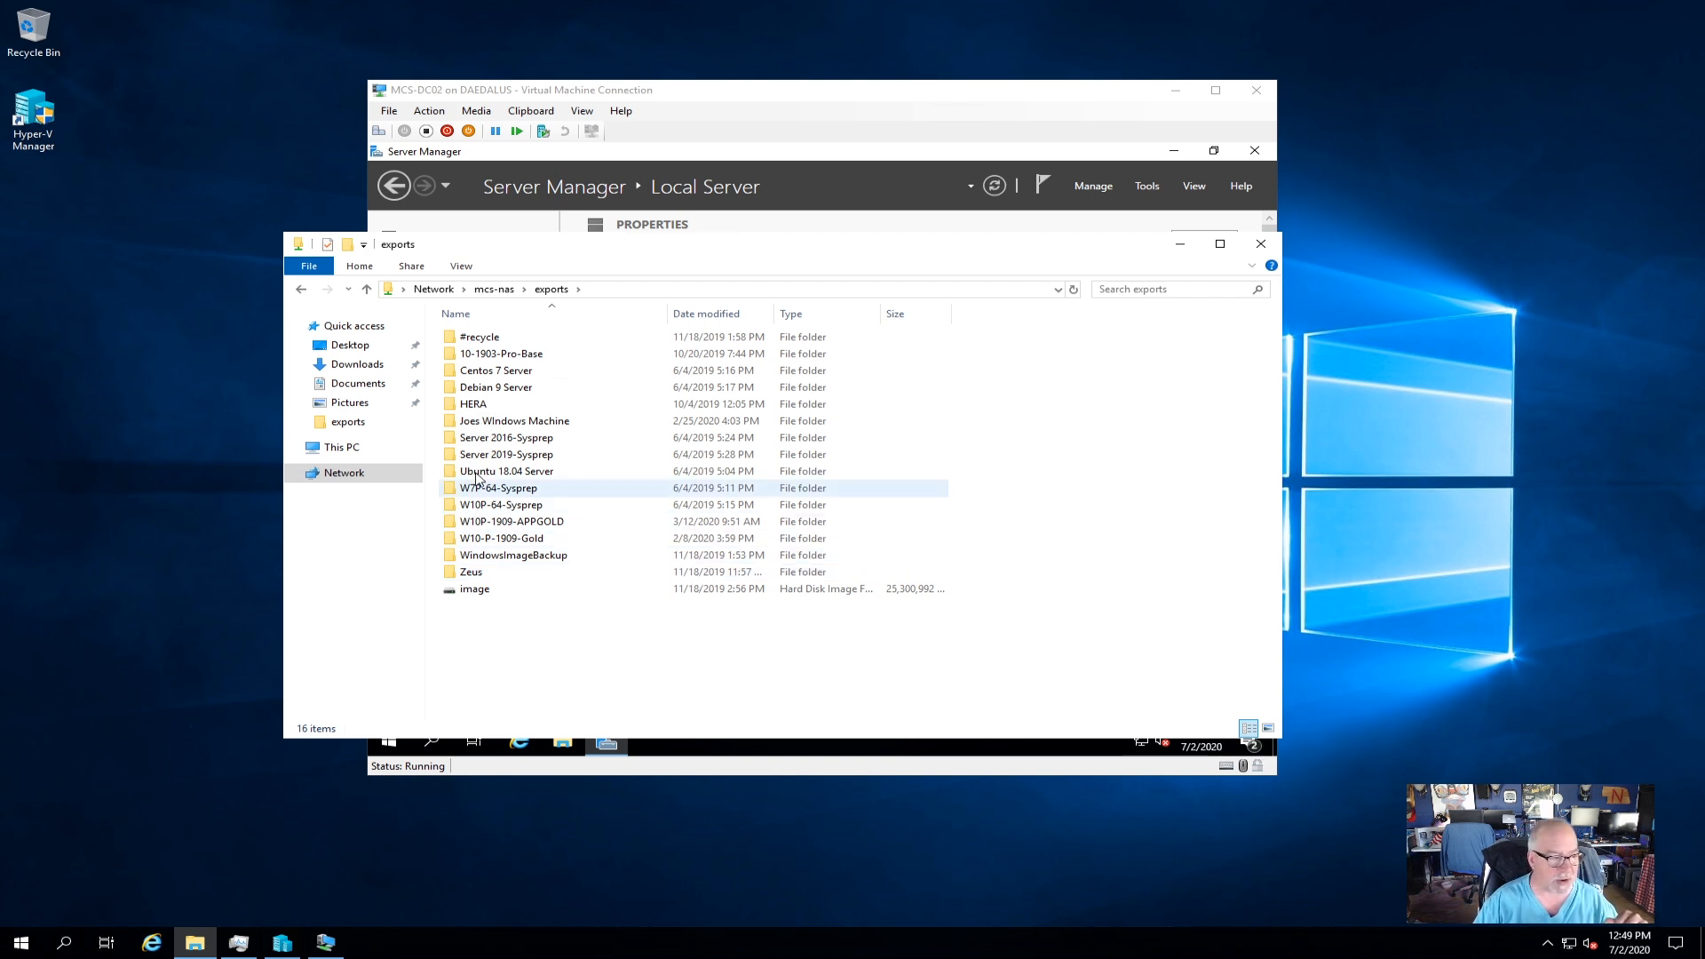
click(1261, 243)
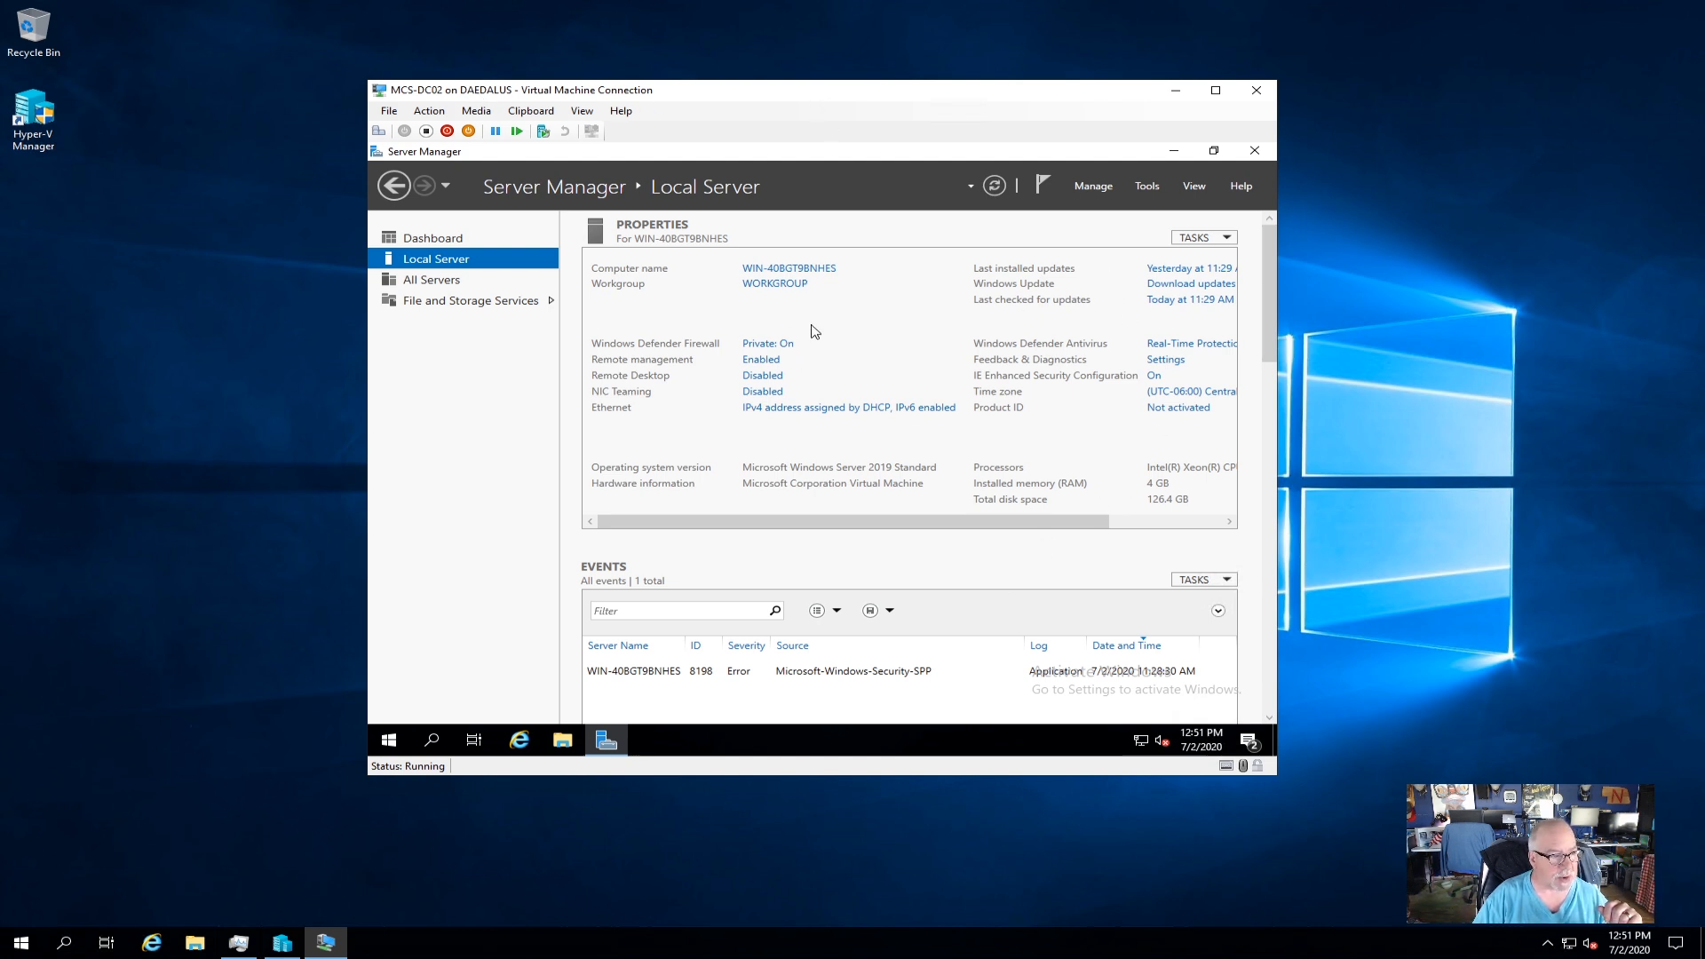
Open the computer name change dialog, then cancel it and close System Properties unchanged.
click(770, 269)
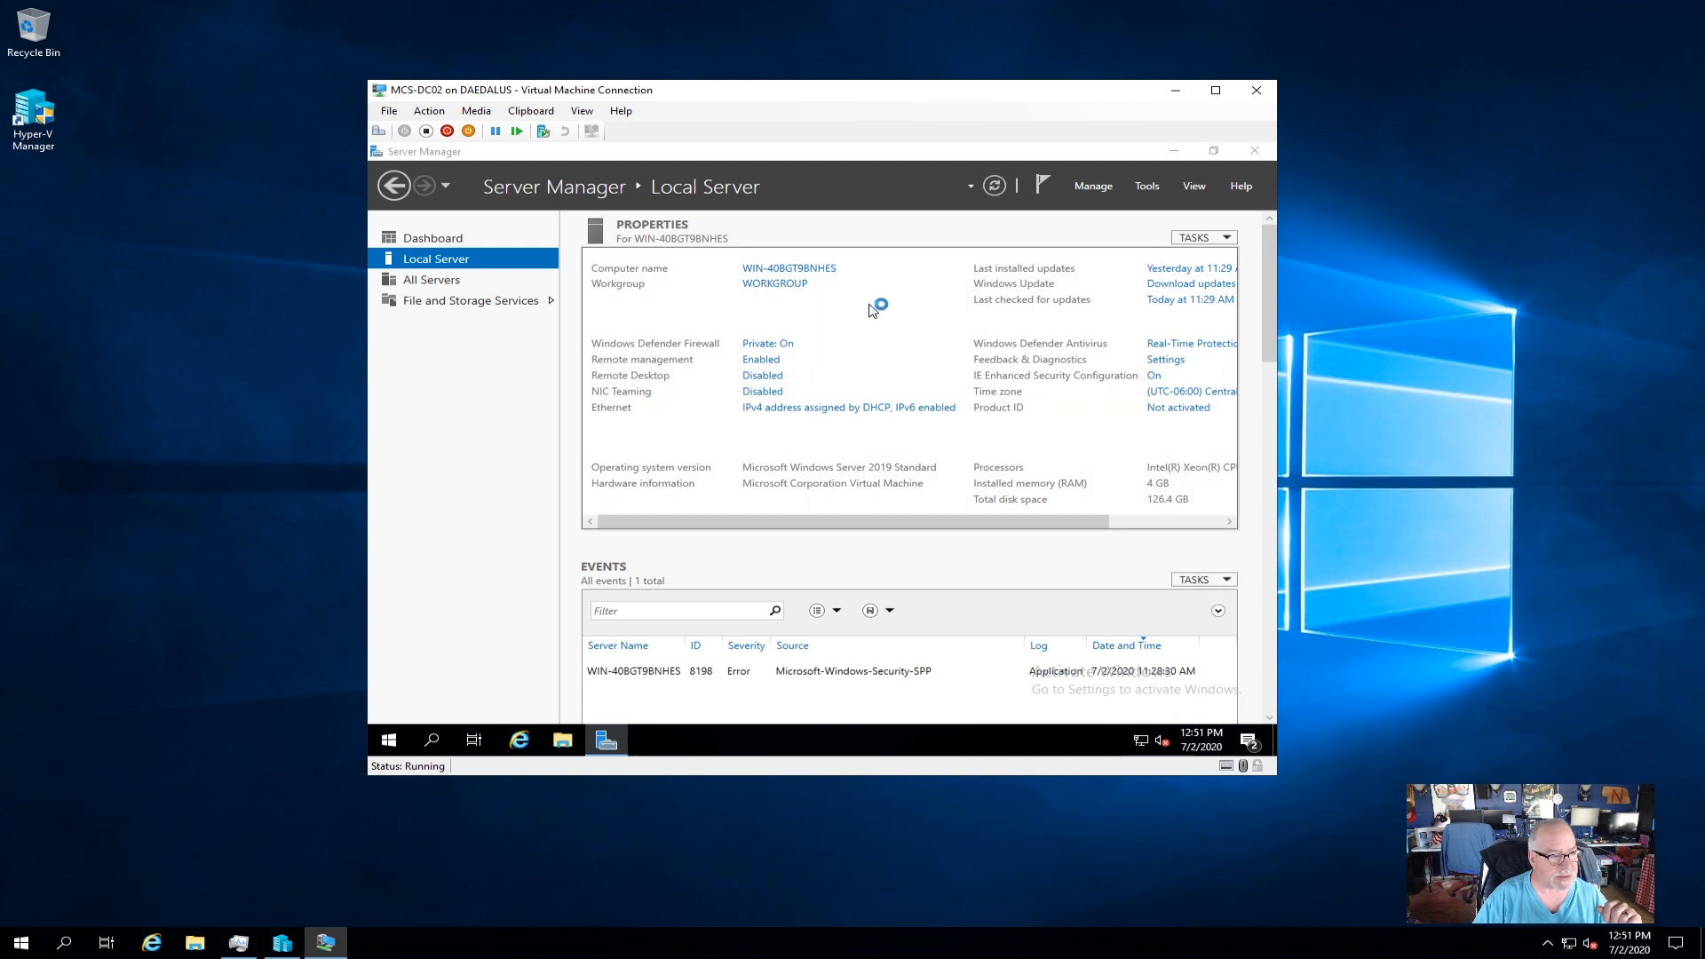
click(789, 441)
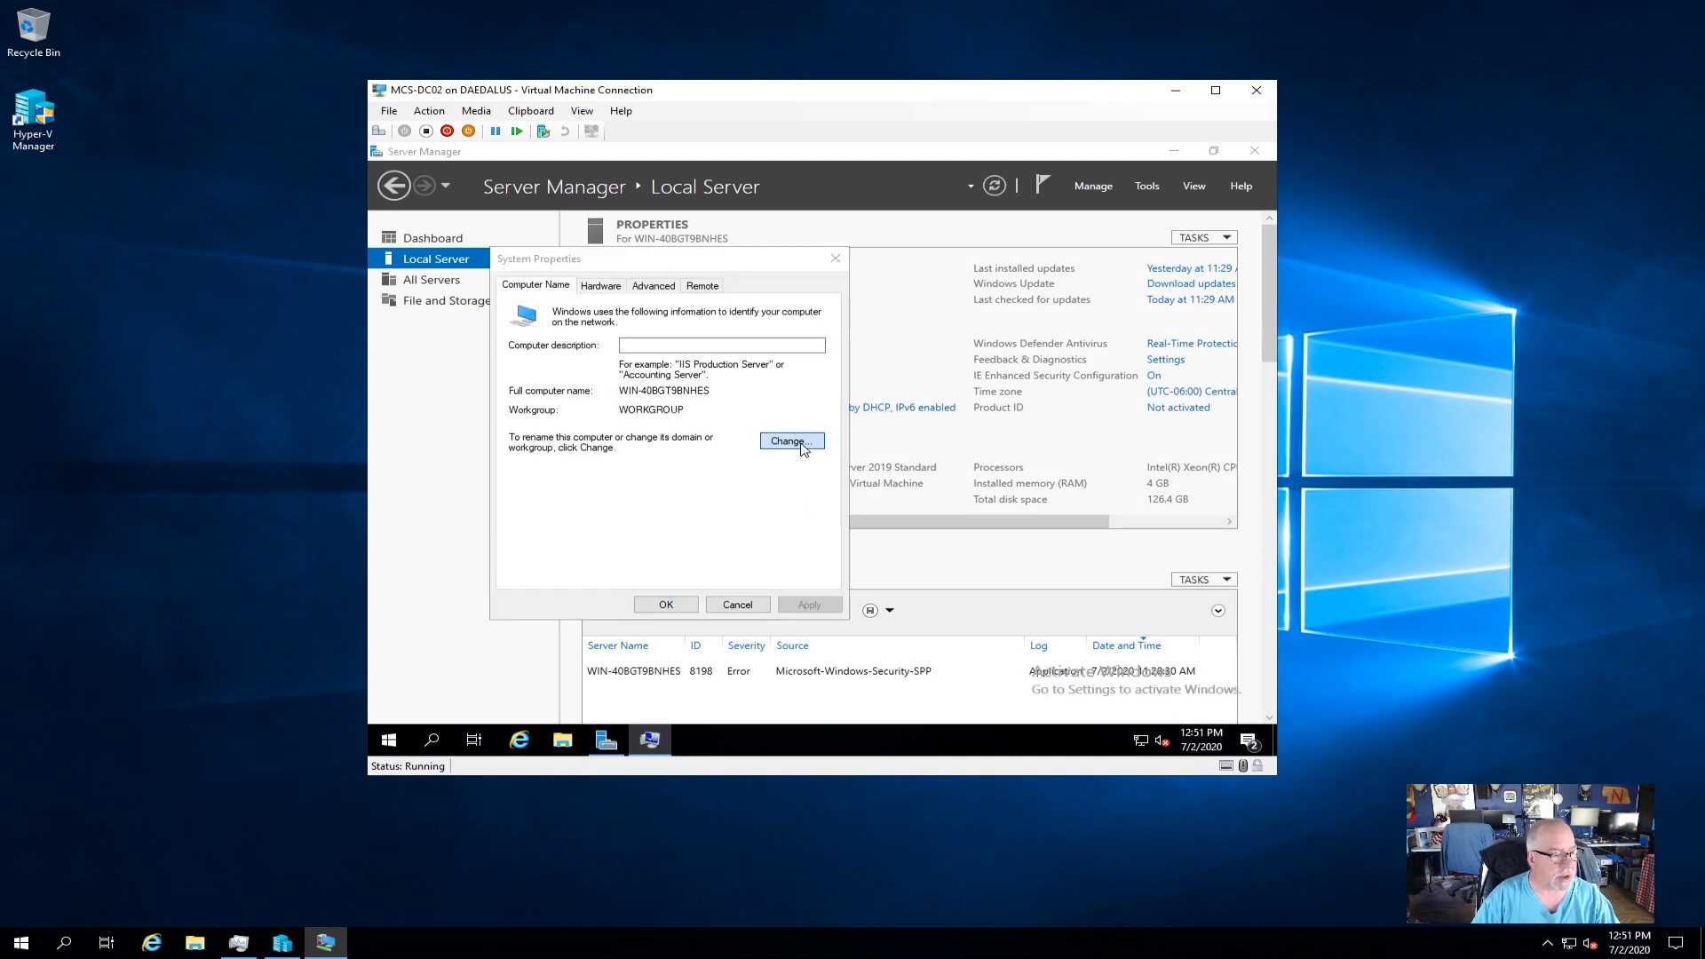
click(746, 568)
click(739, 606)
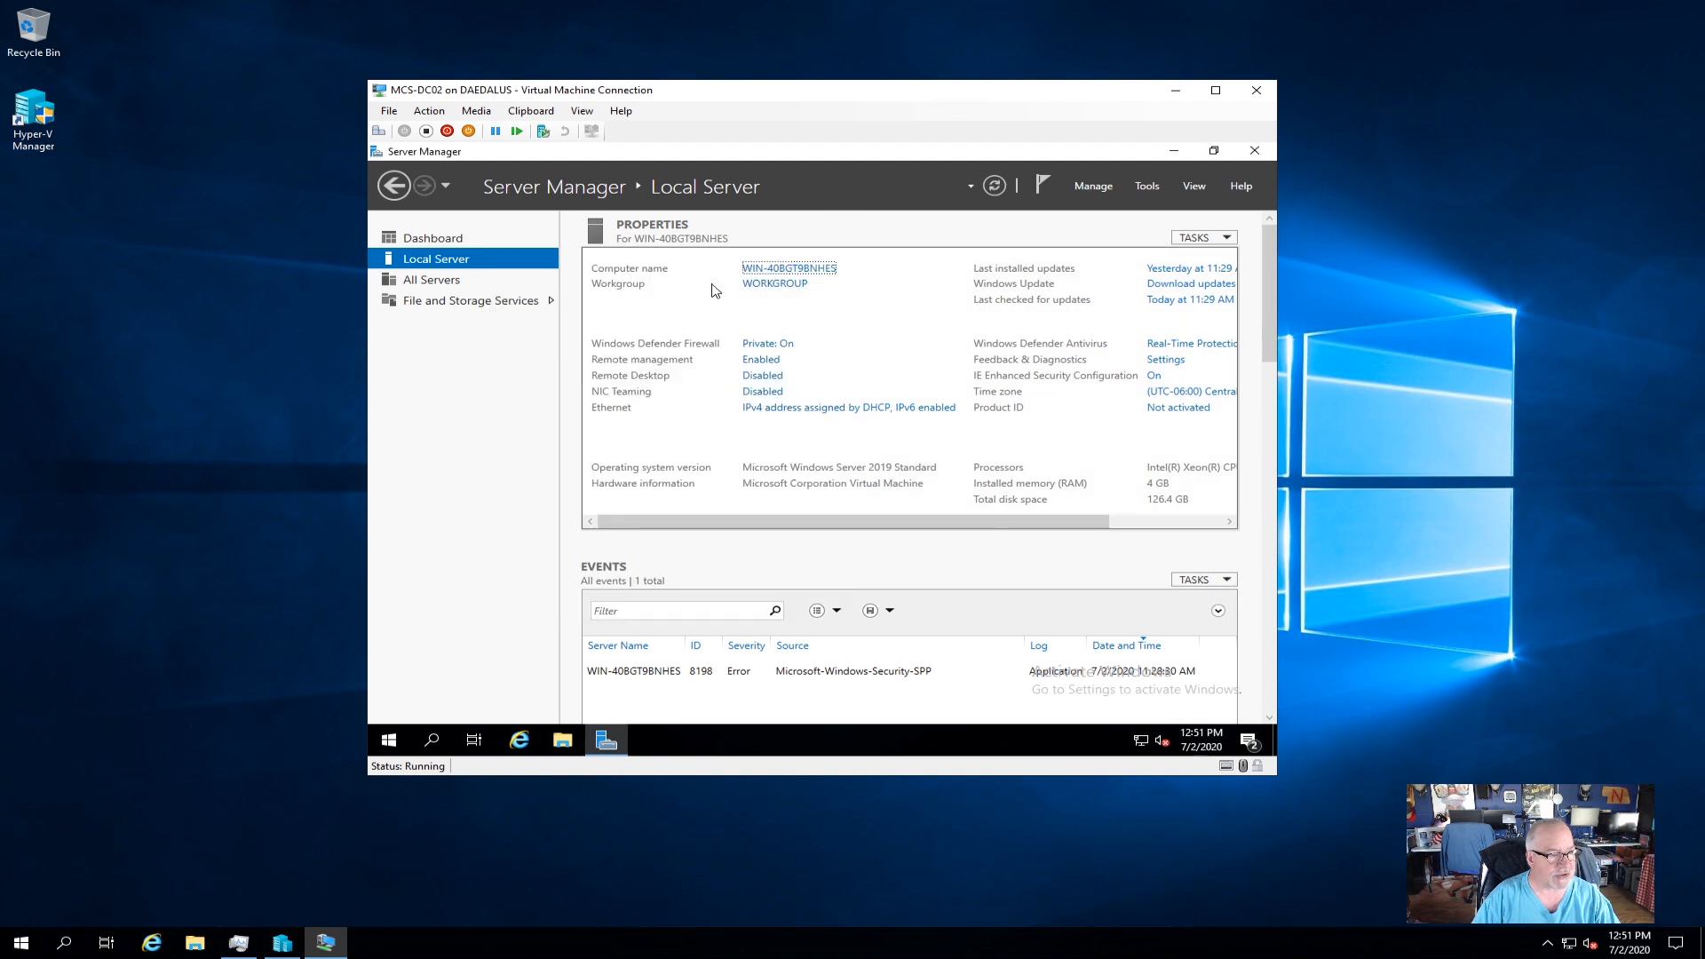
Rename the computer to MCS-DC02 and restart the server now.
click(772, 283)
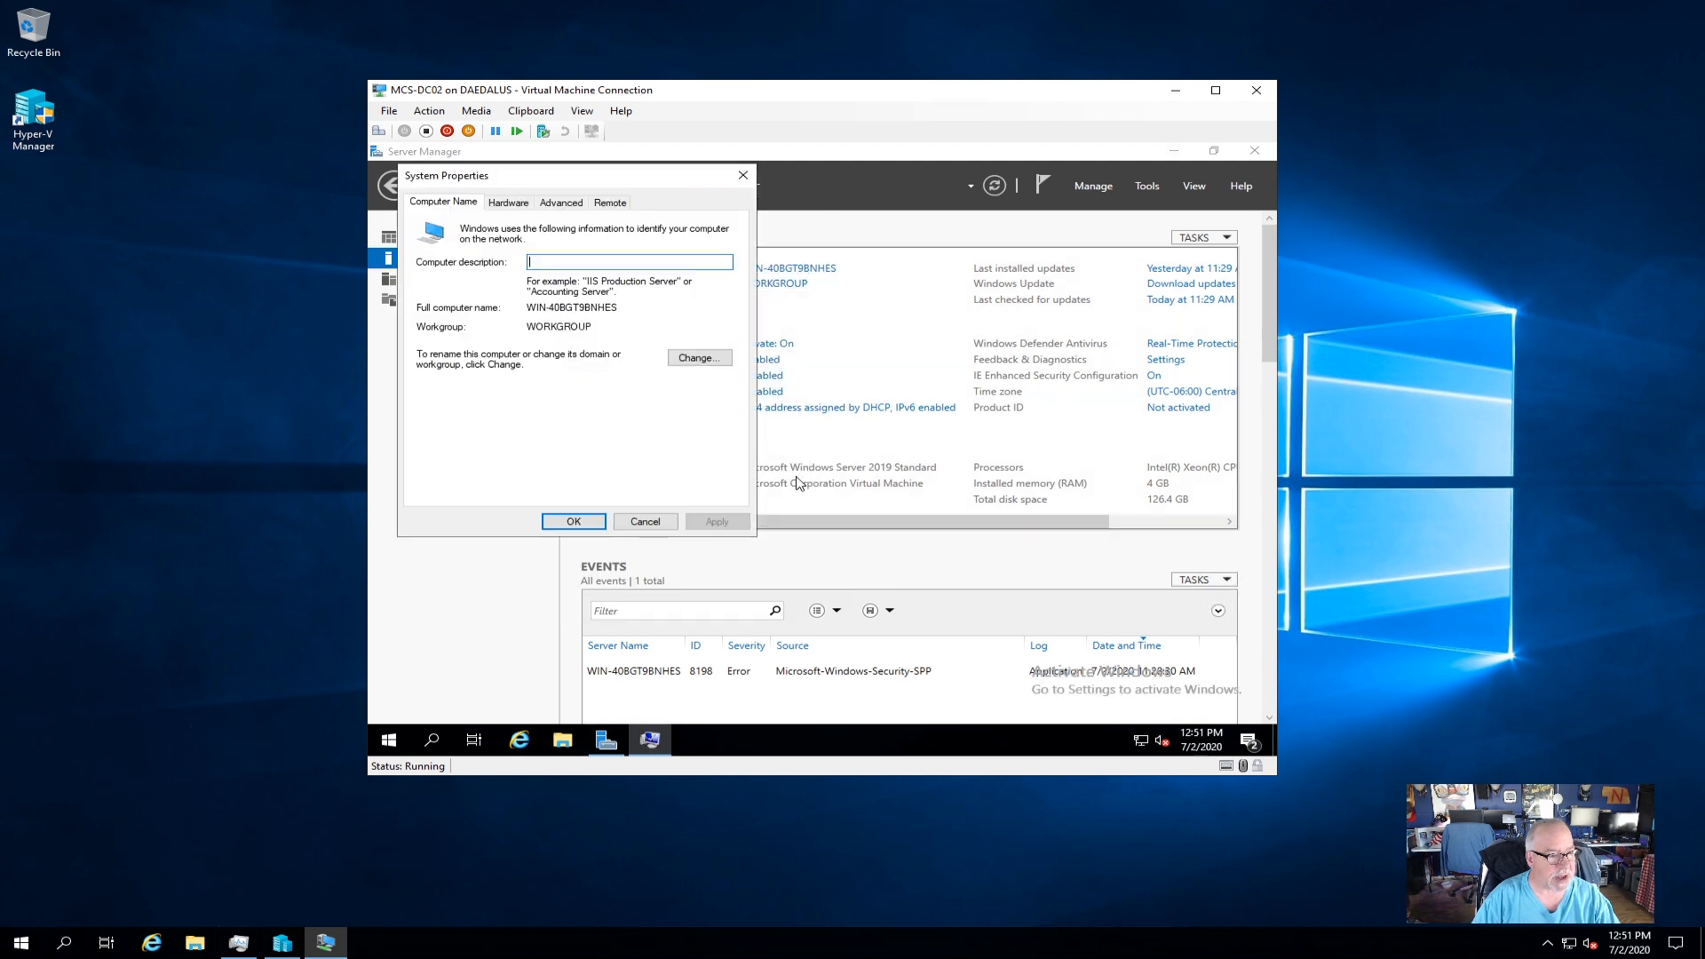
click(697, 358)
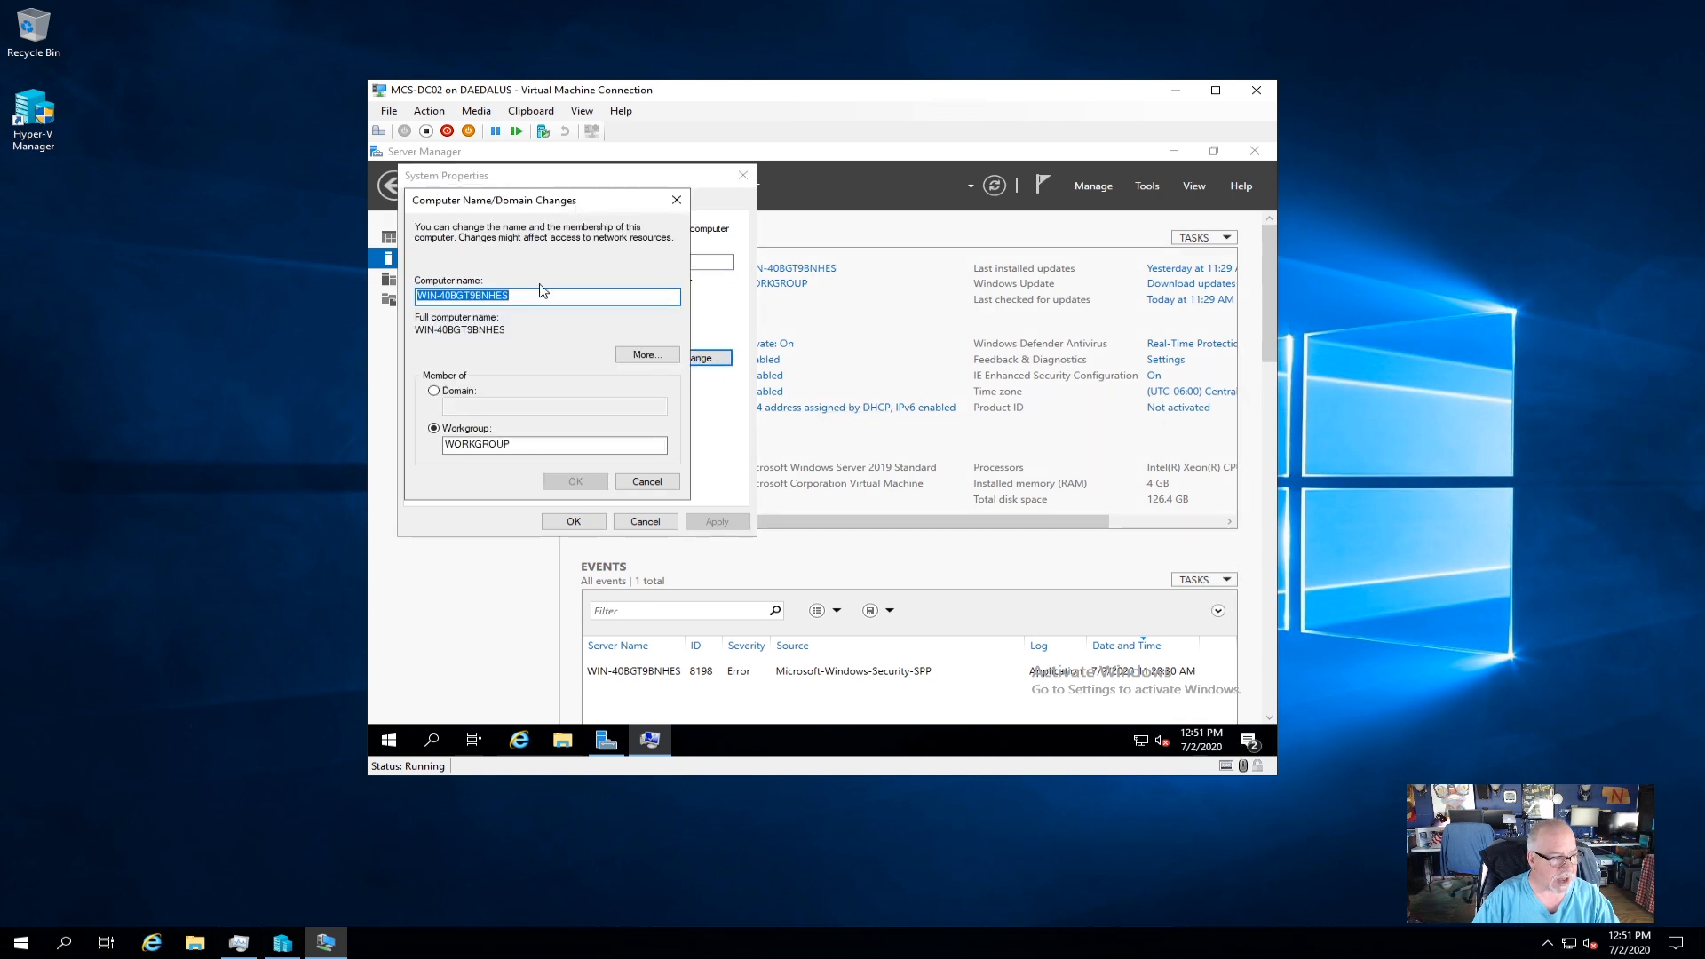
text(MCS)
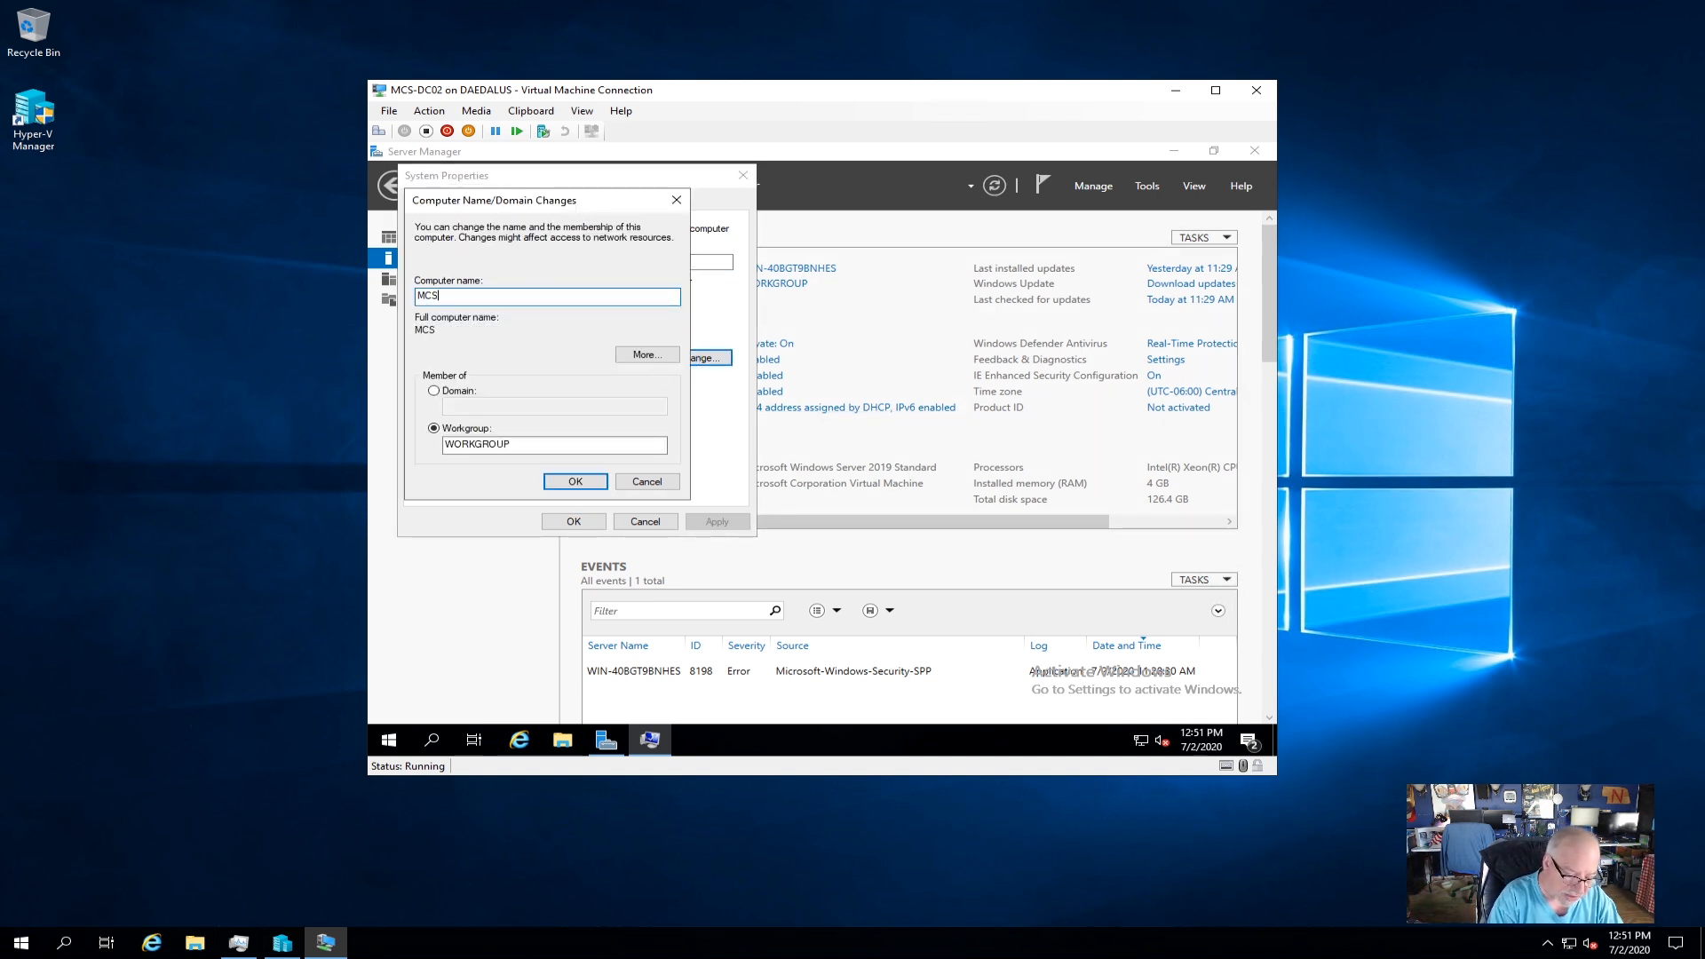
text(-DC02)
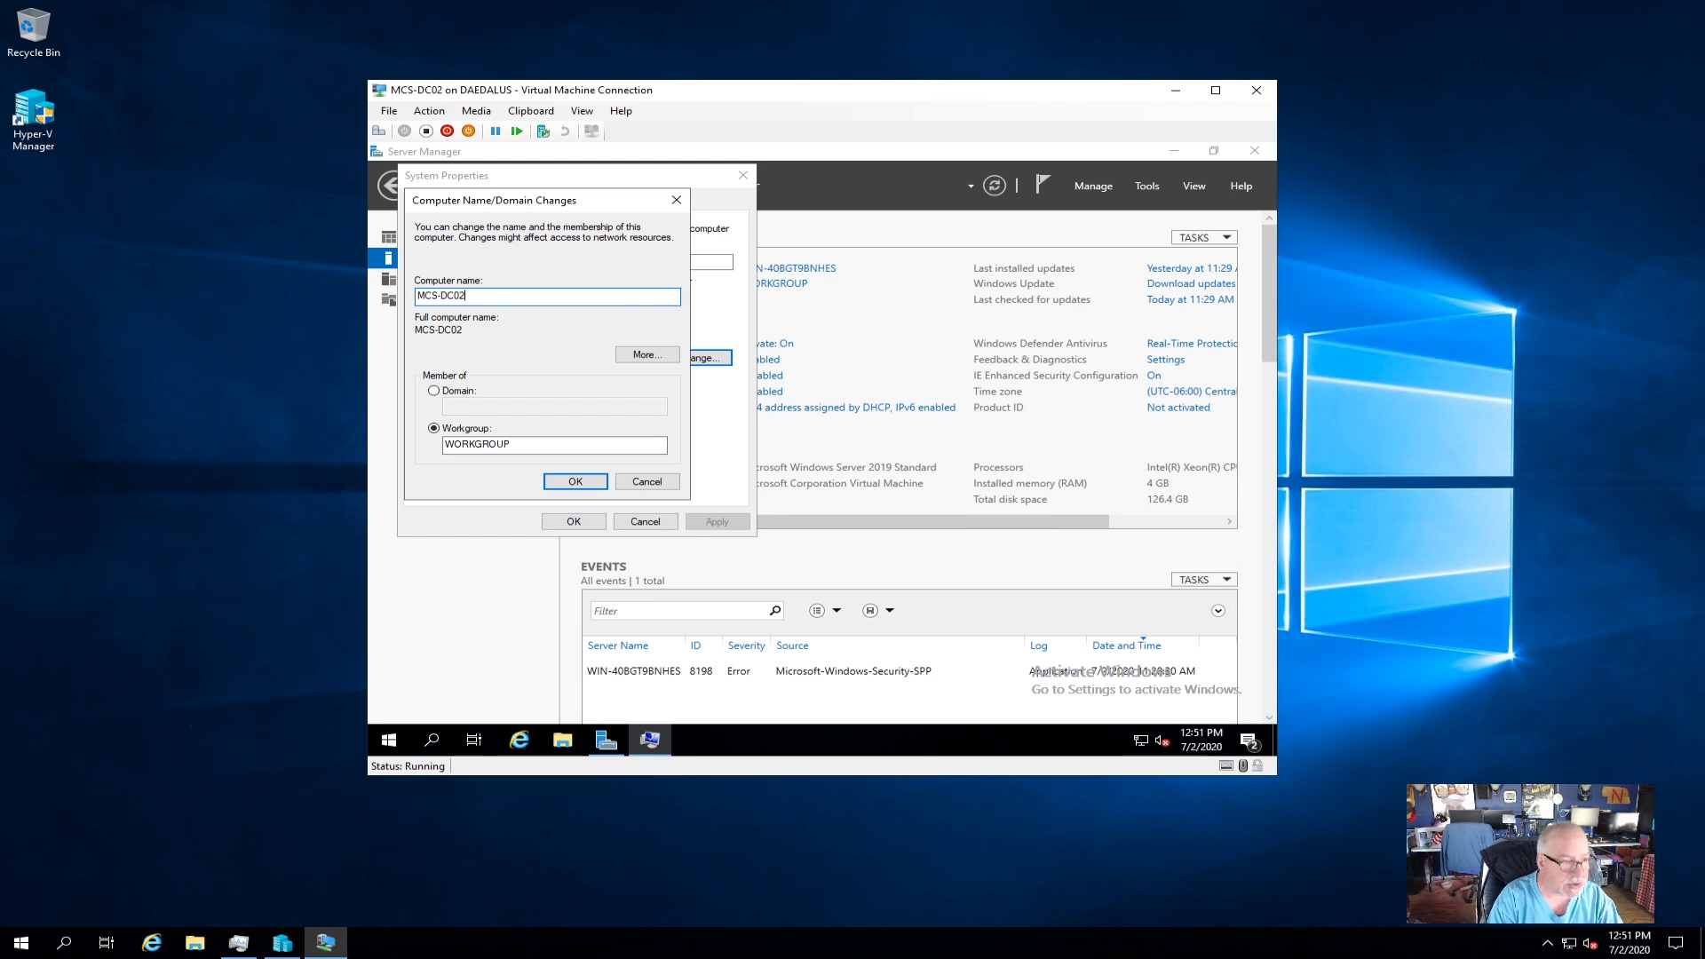
click(578, 482)
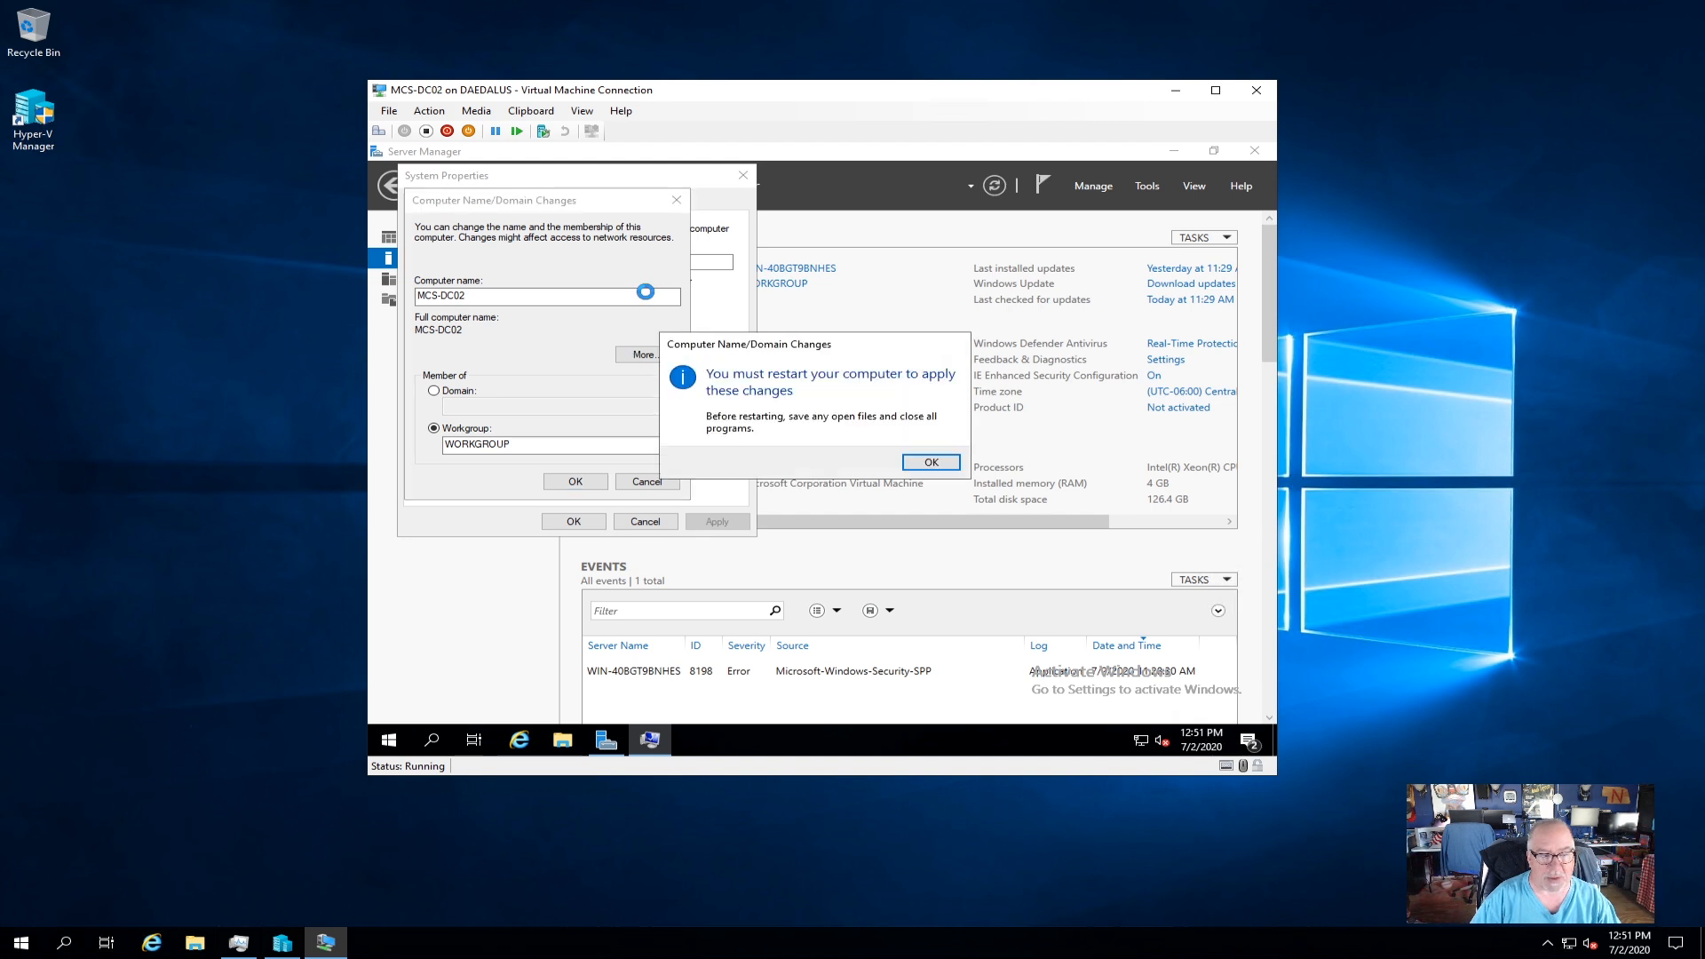
click(925, 464)
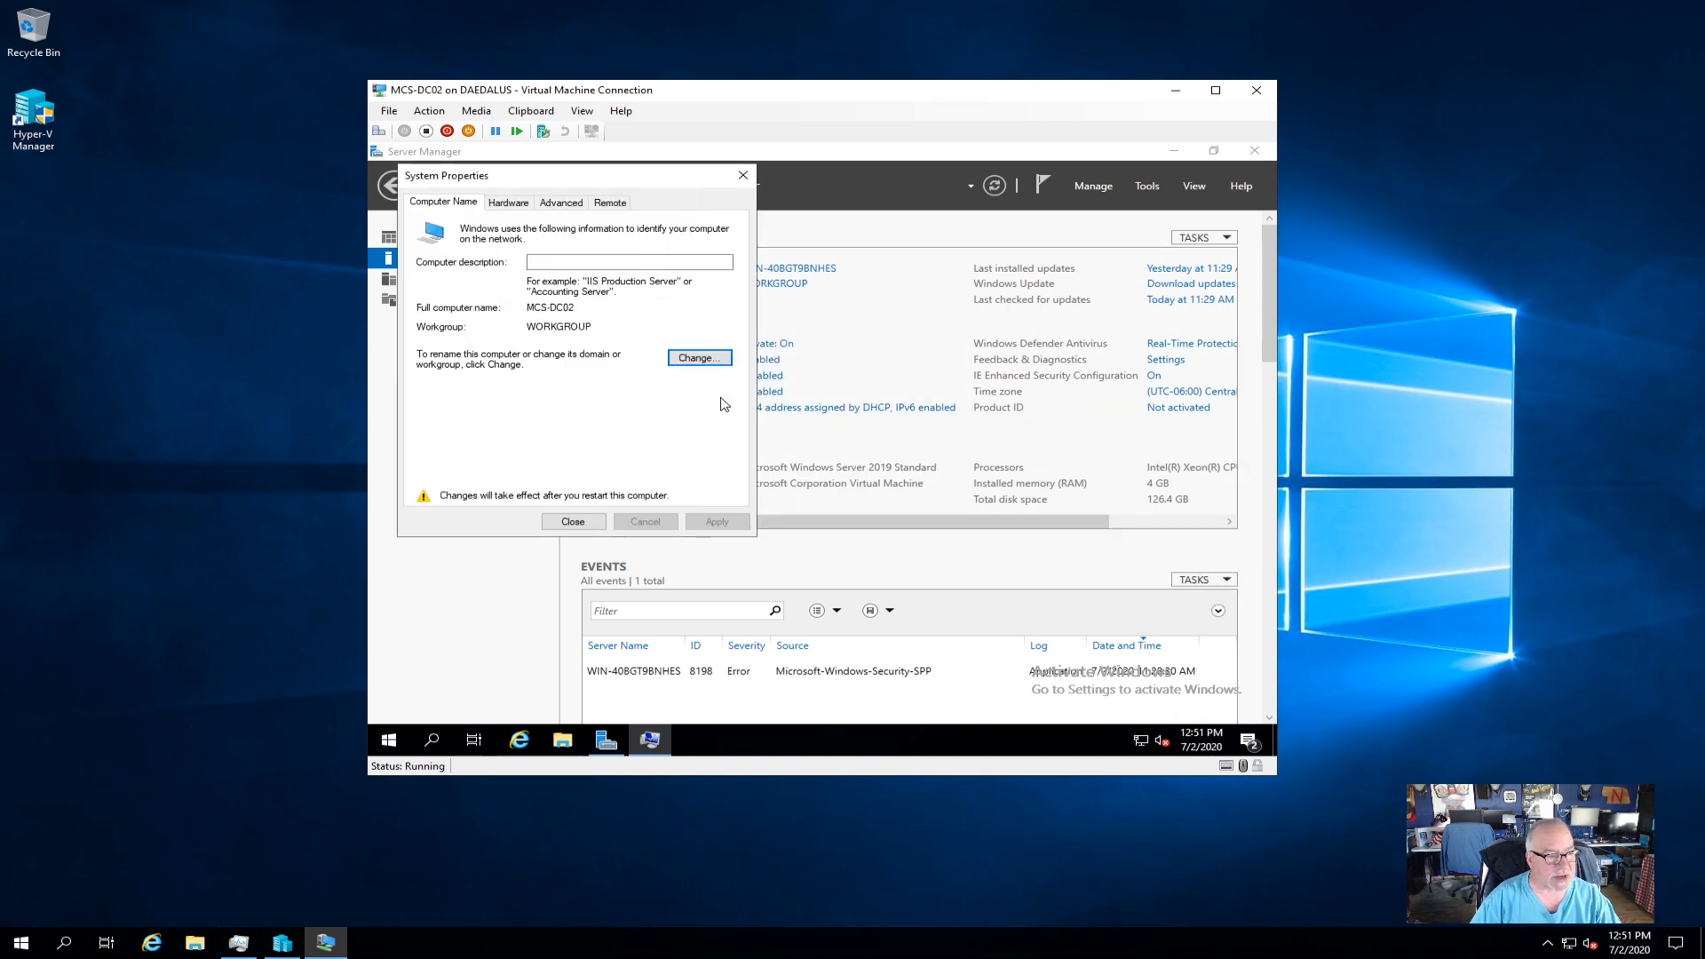
click(588, 526)
click(826, 457)
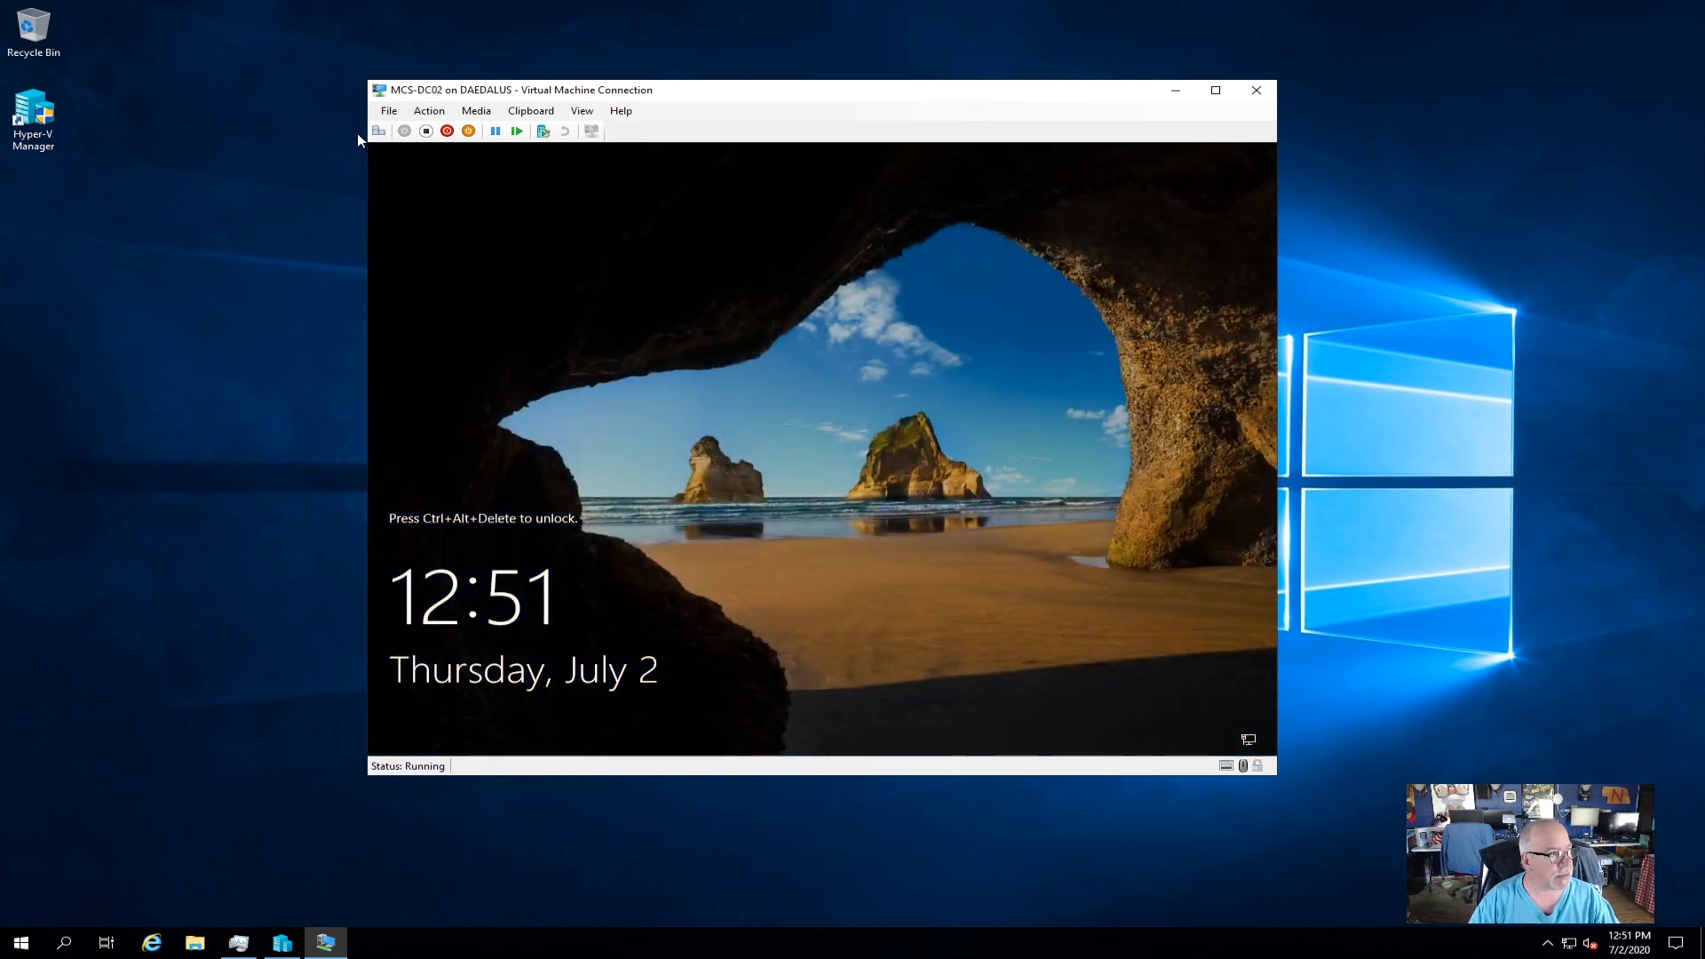
Unlock the VM and sign in as Administrator with its password.
click(378, 130)
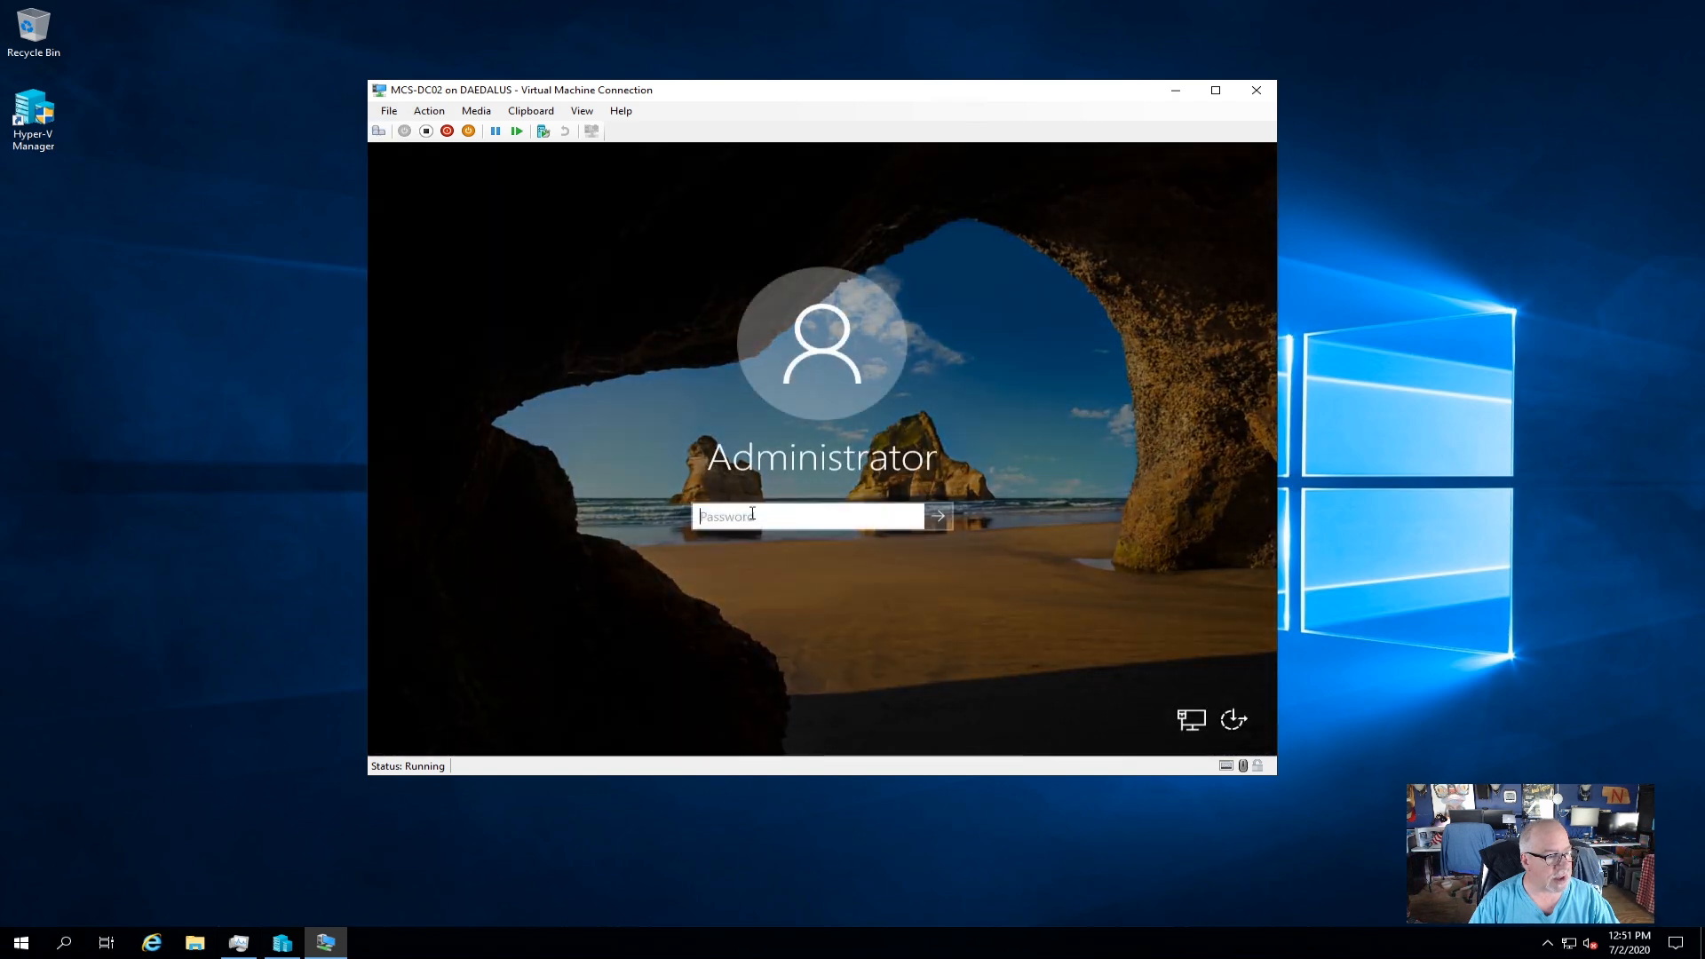
text(••)
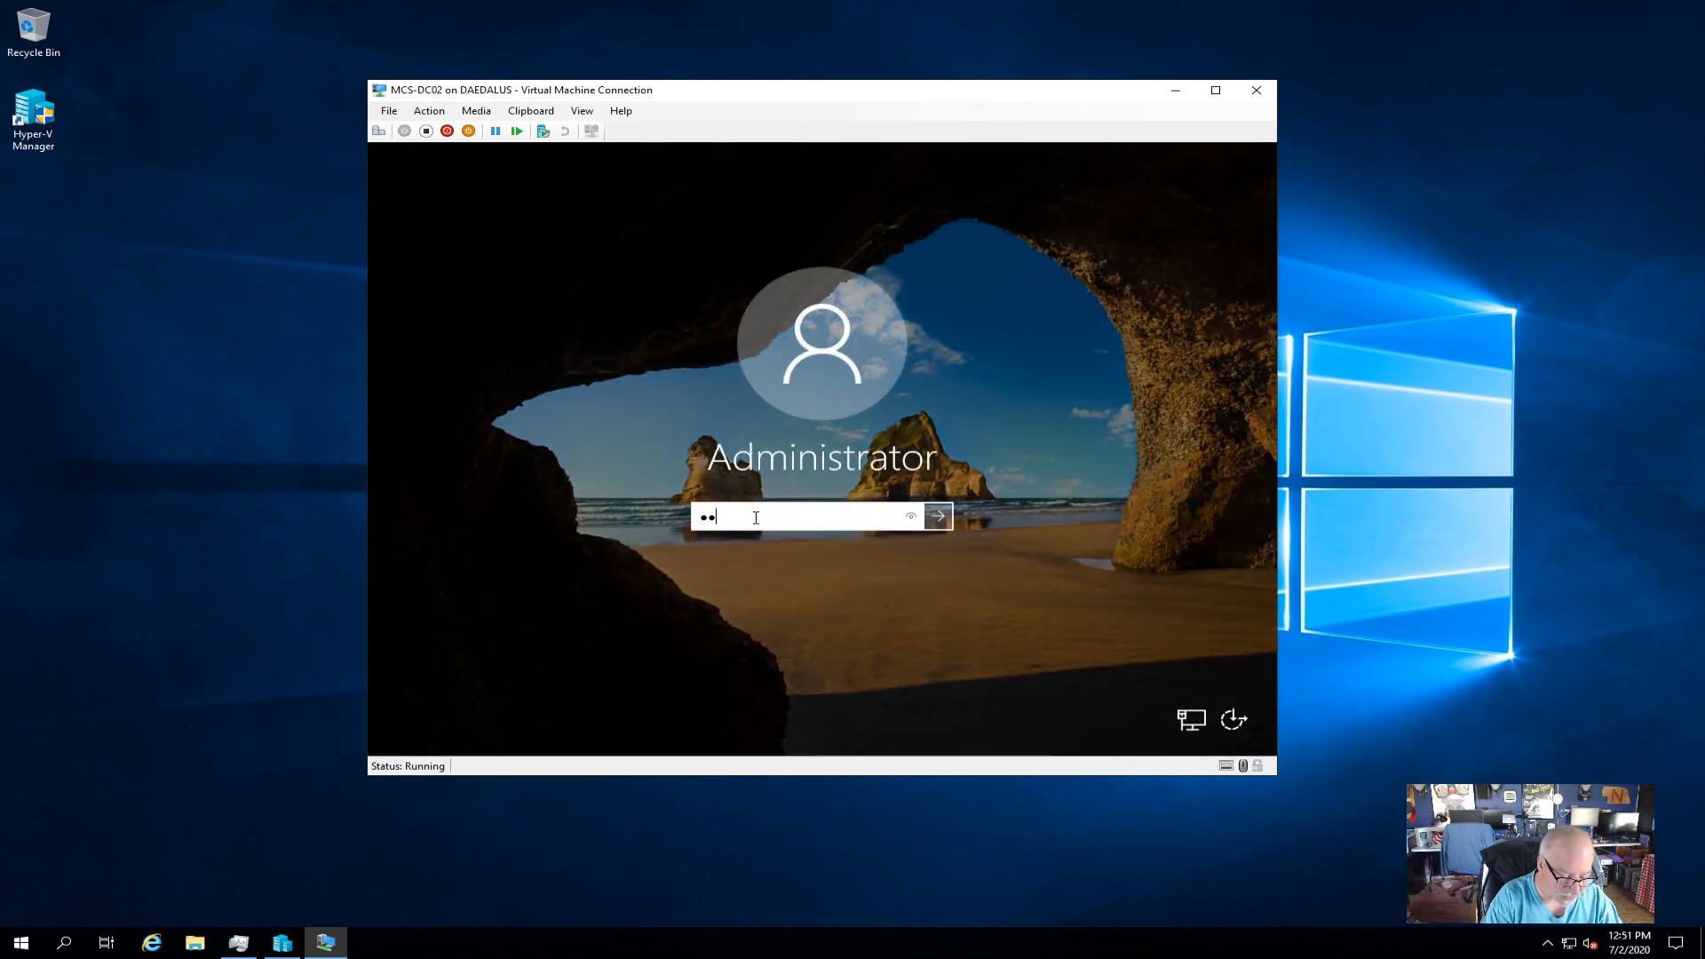
text(•••••)
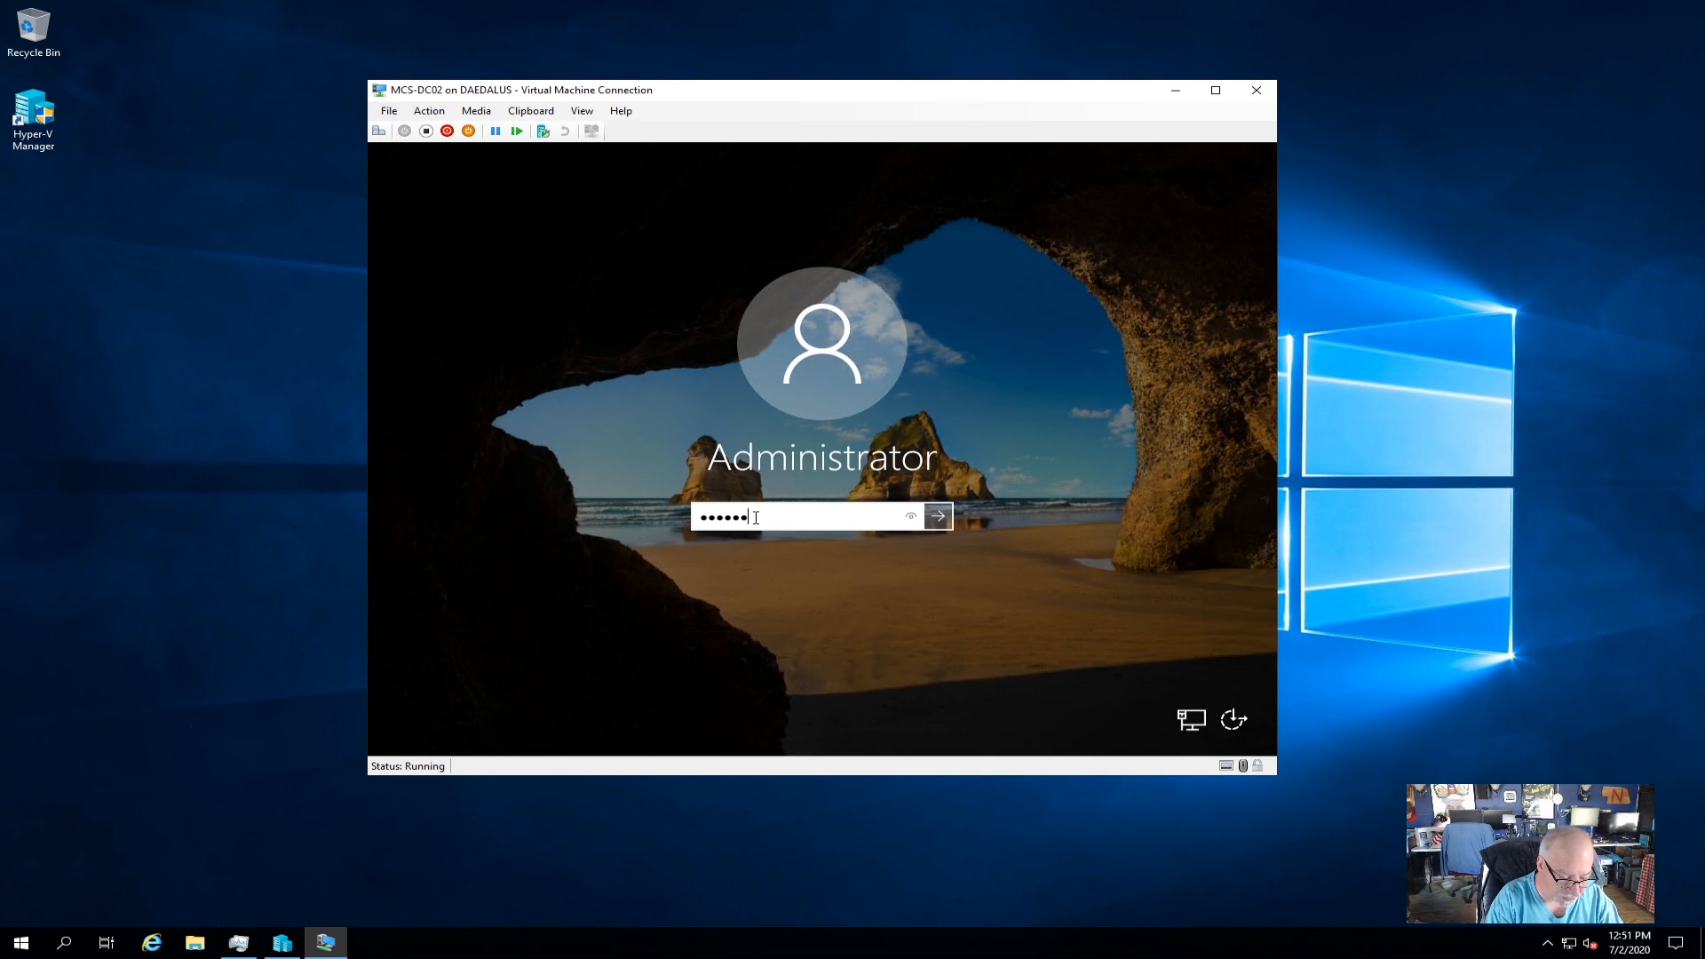
text(••••••)
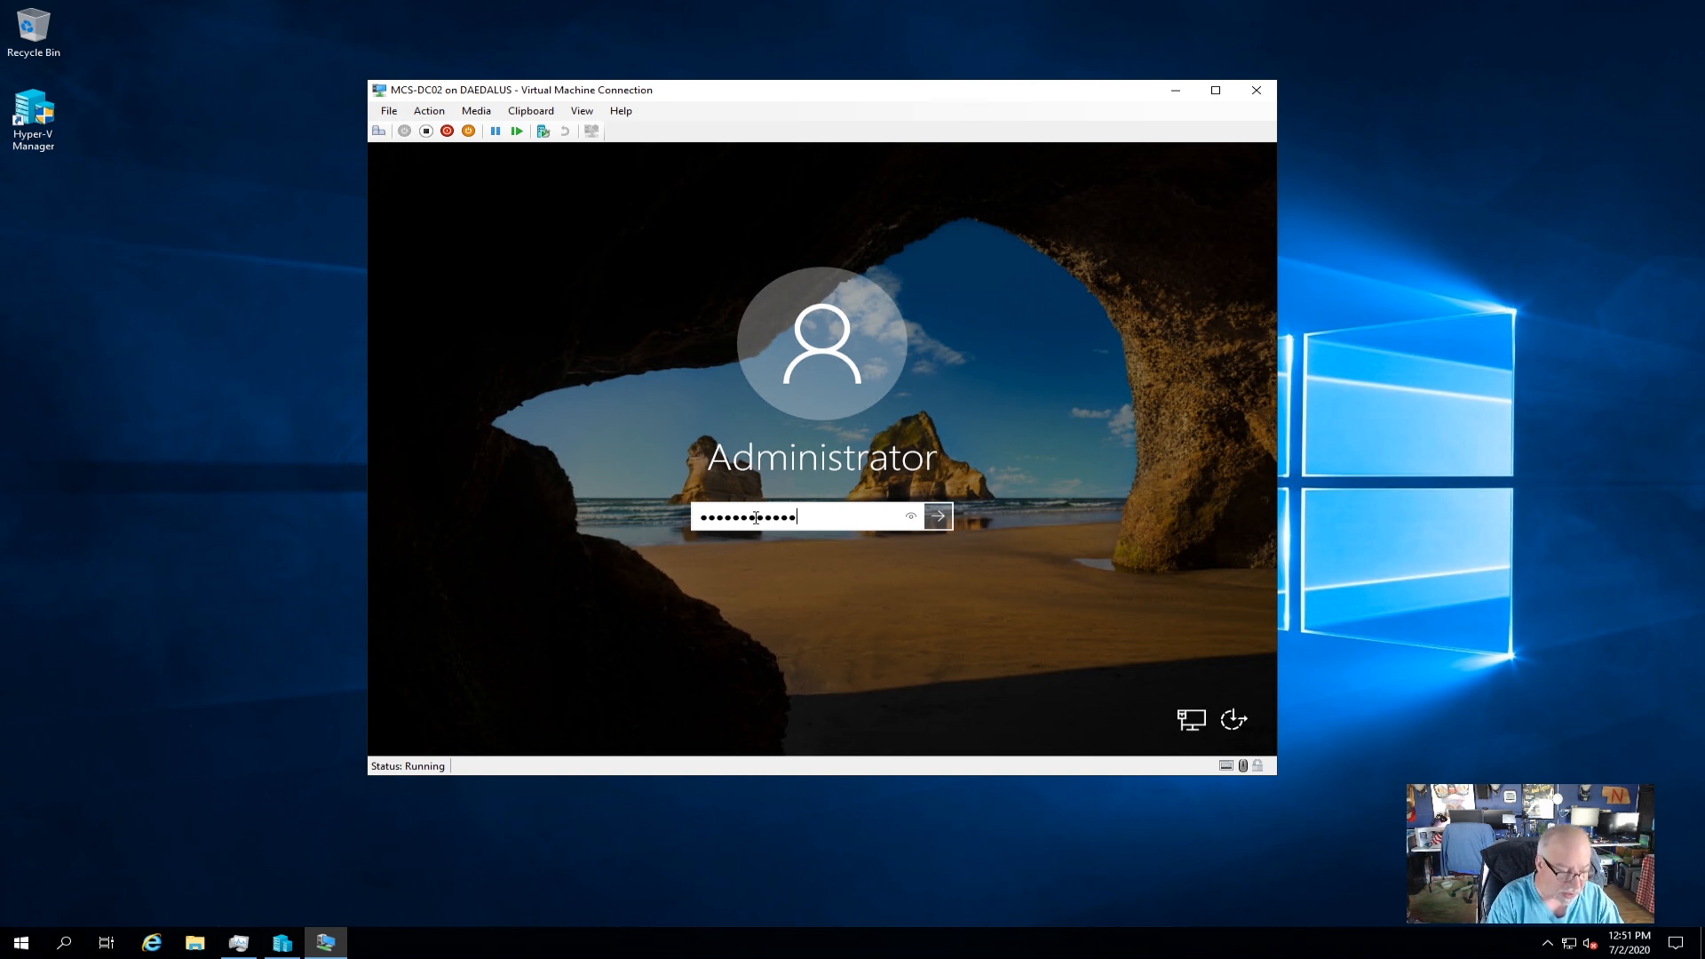
key(Return)
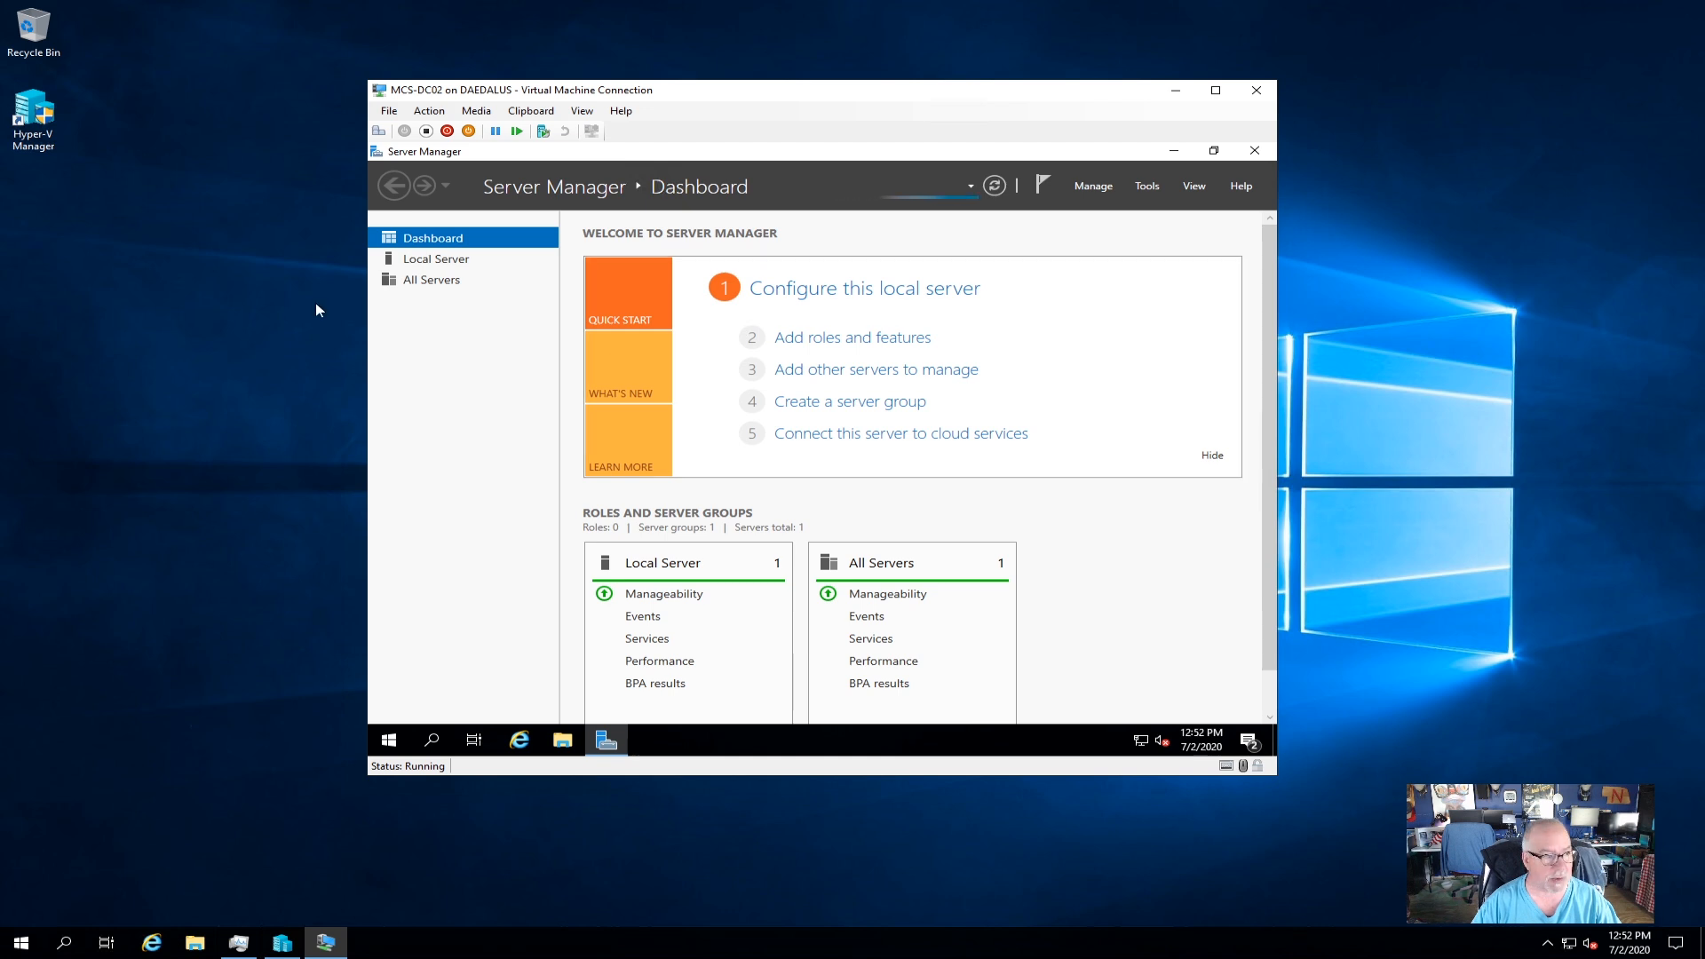
View Local Server, run ping 192.168.5.2 in a Command Prompt, then minimise it.
click(455, 263)
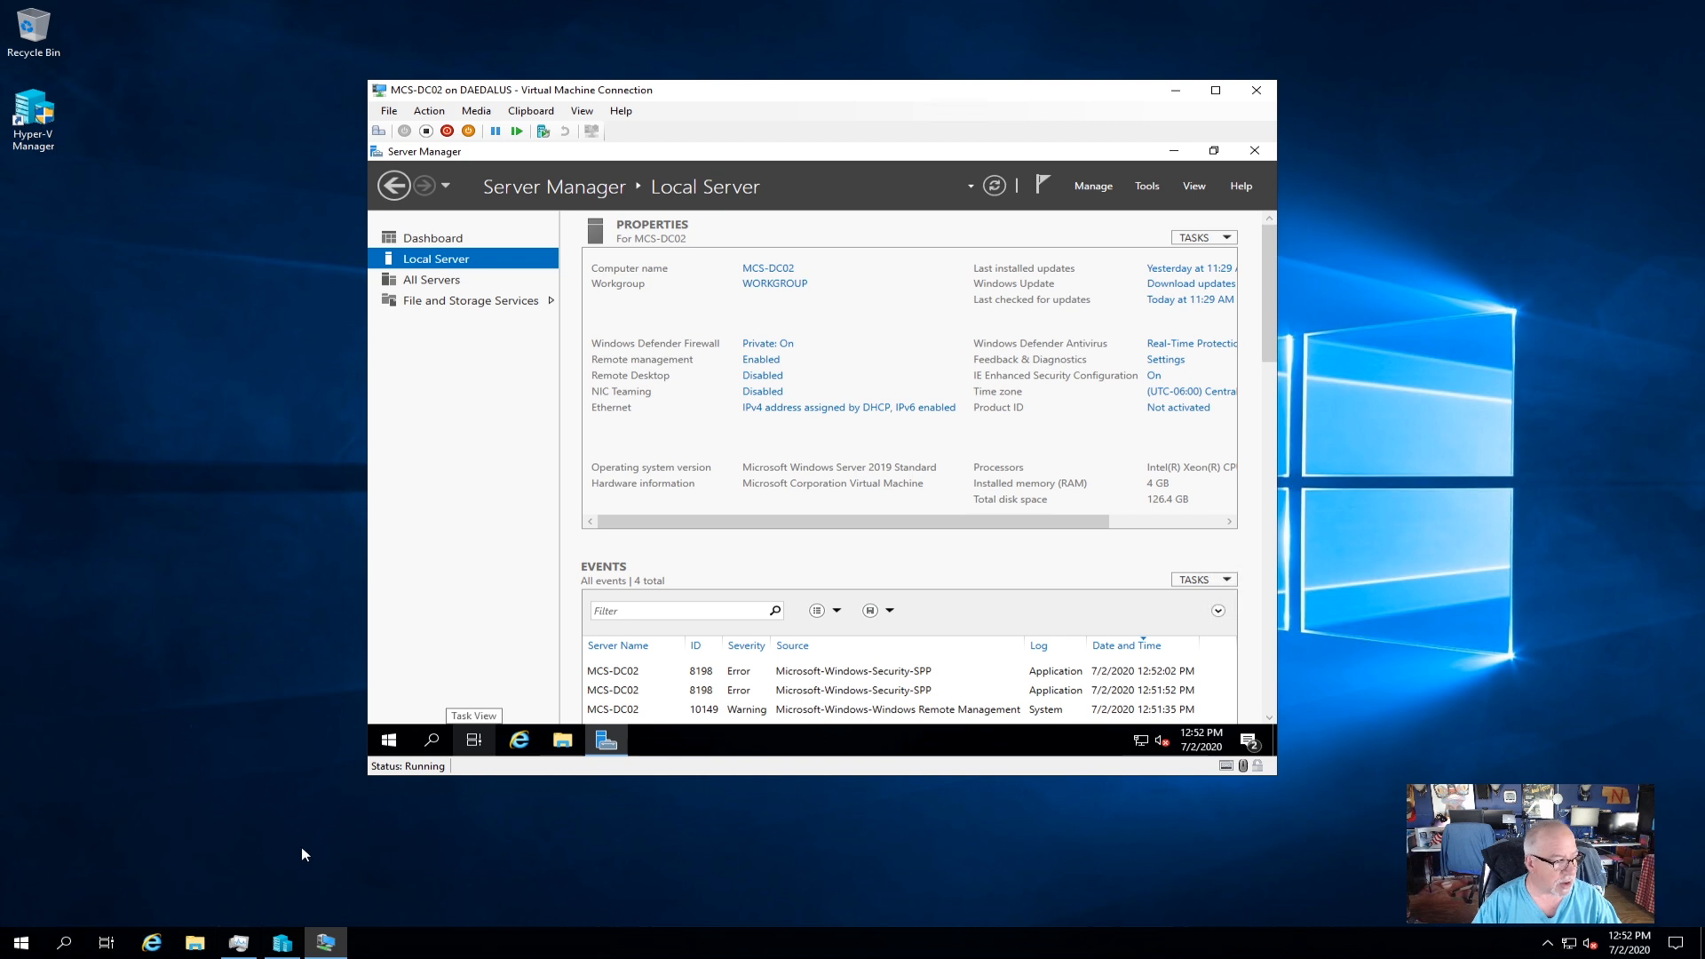
click(390, 746)
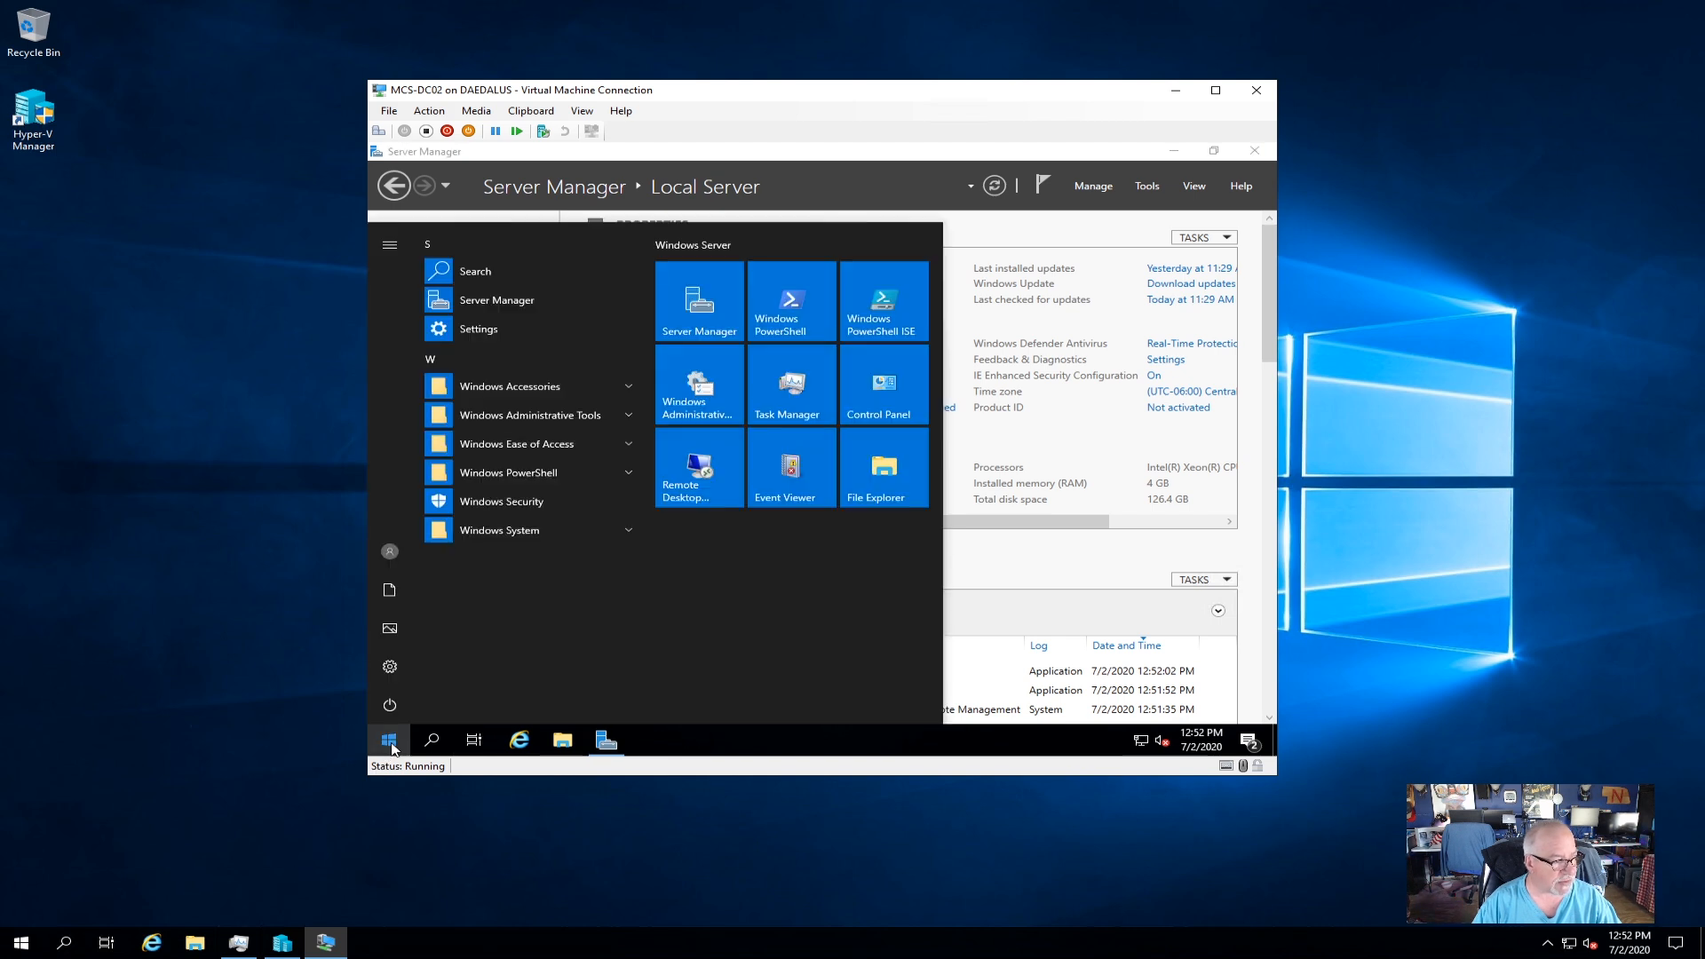
text(cmd)
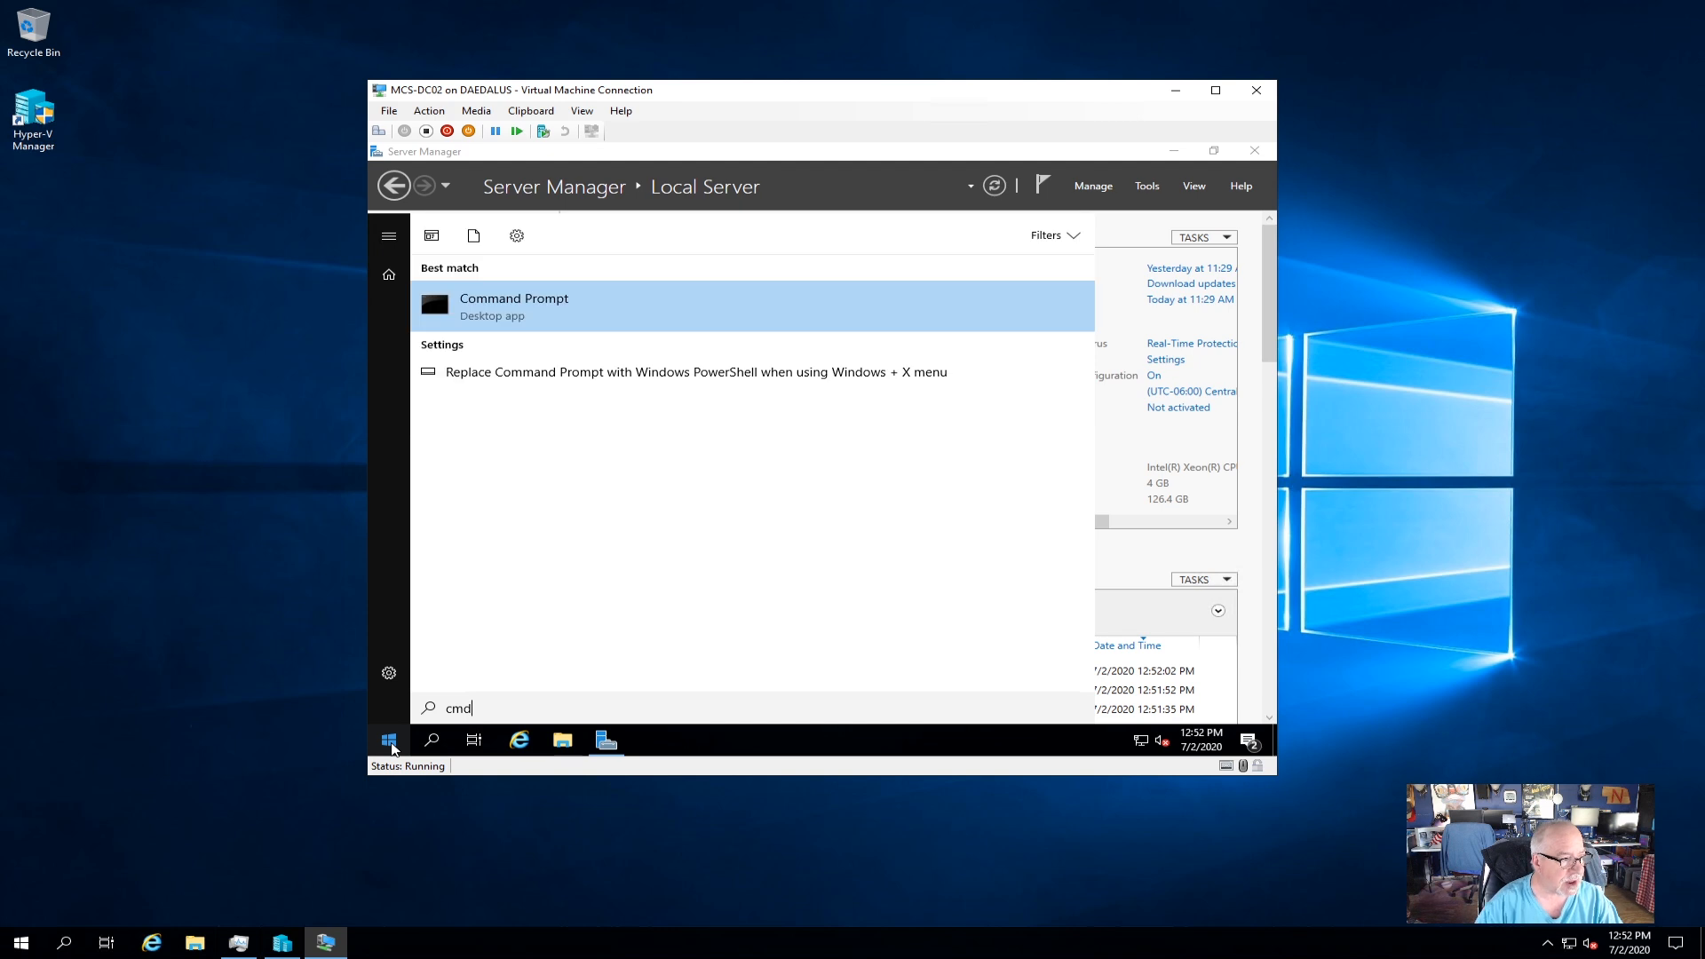
click(539, 306)
text(pin)
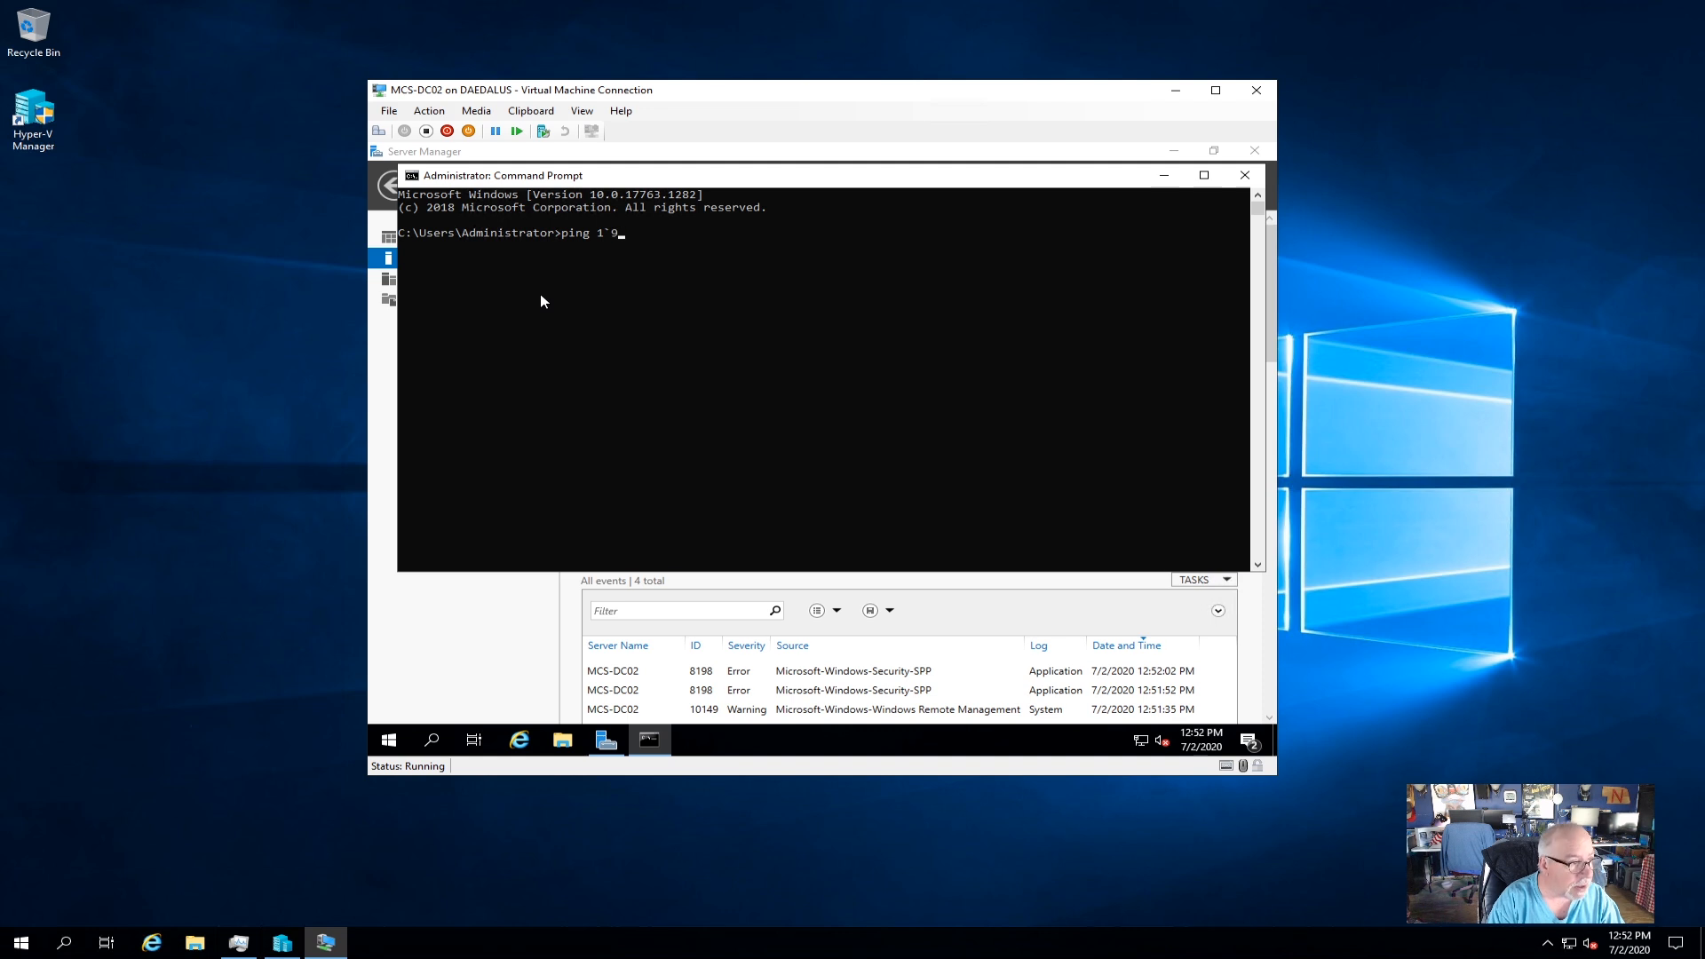
text(g 192)
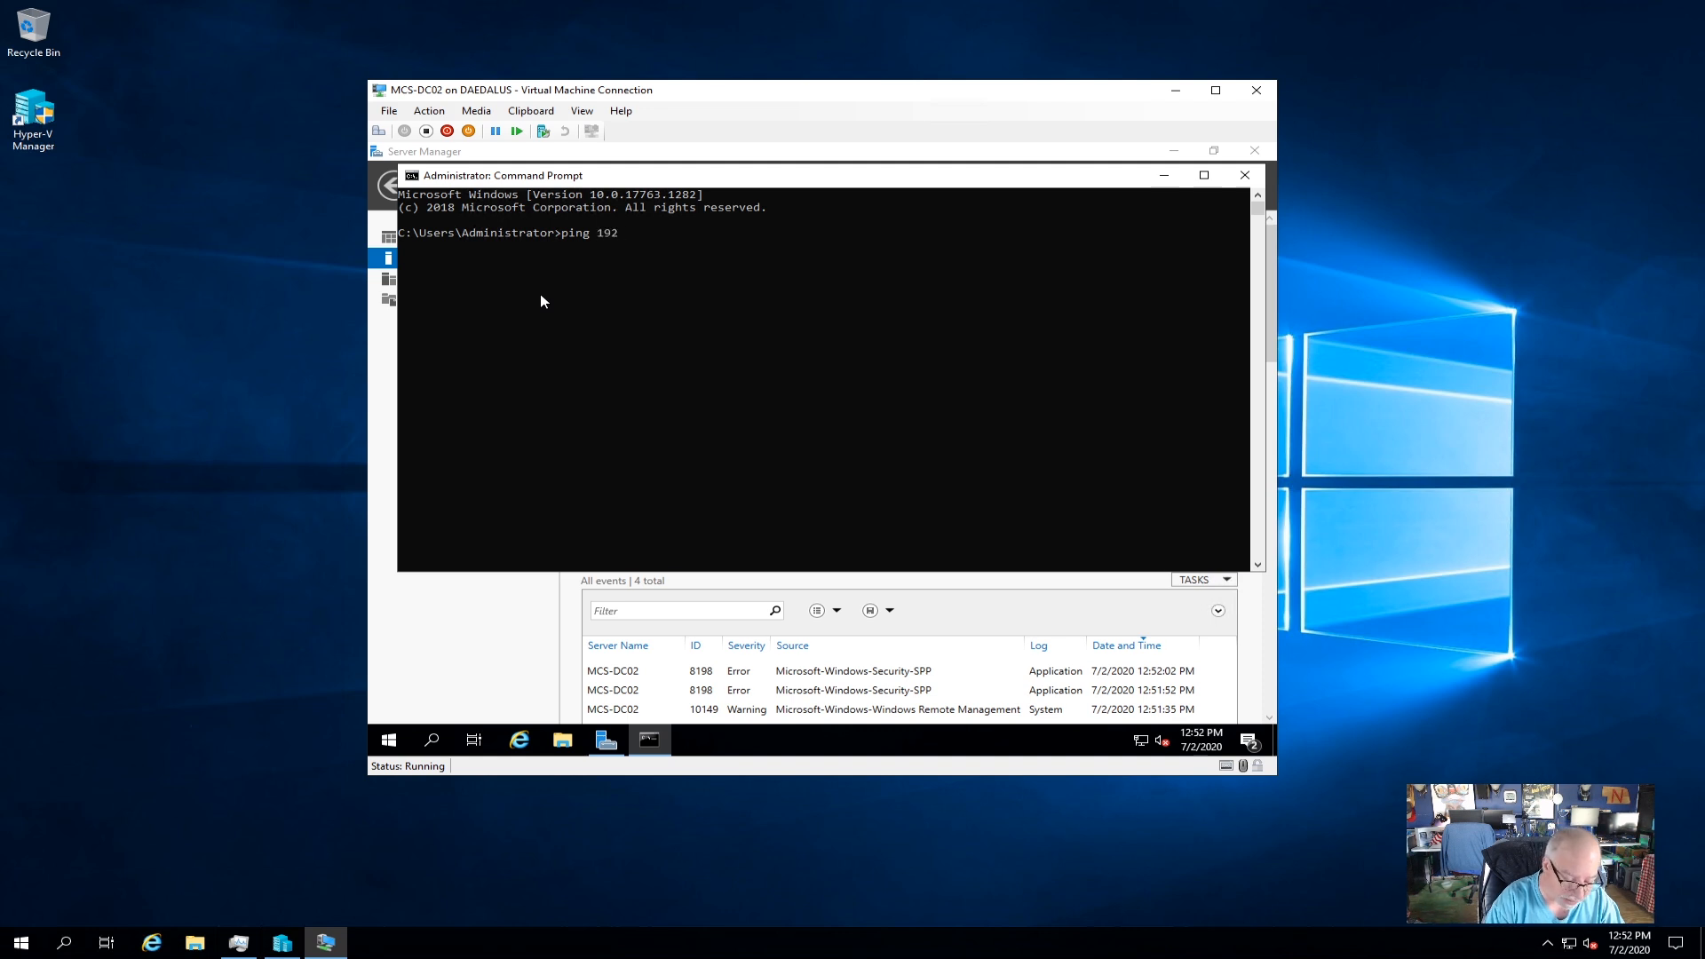
text(.168.5.2)
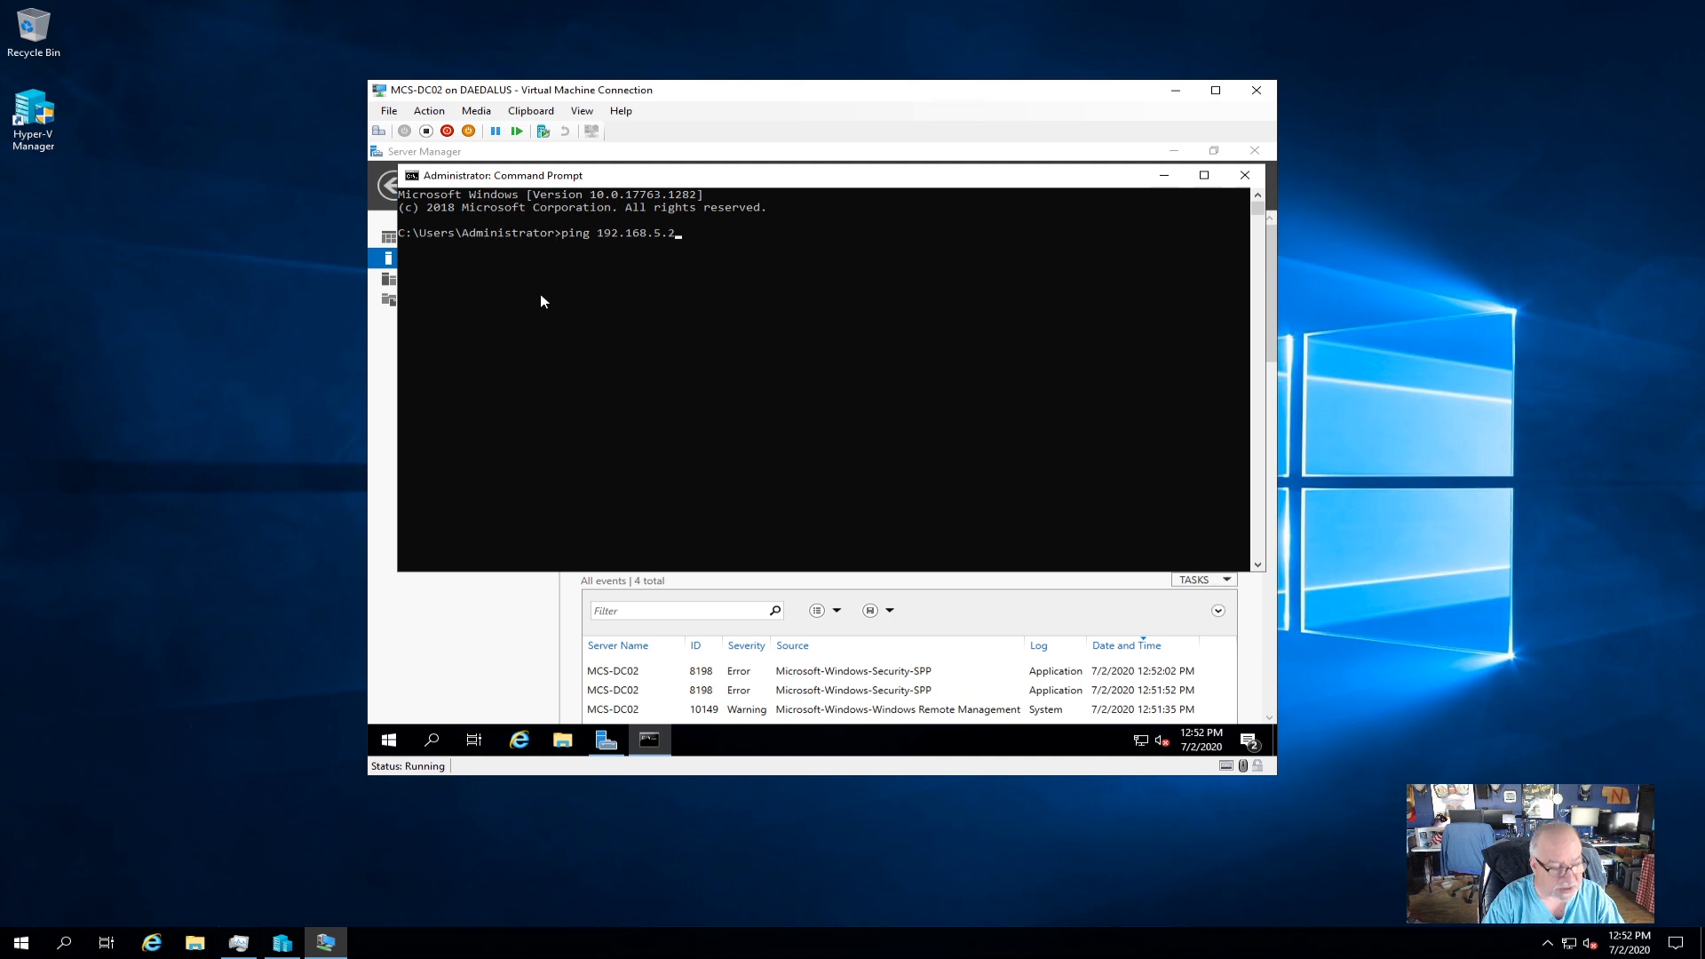
key(Return)
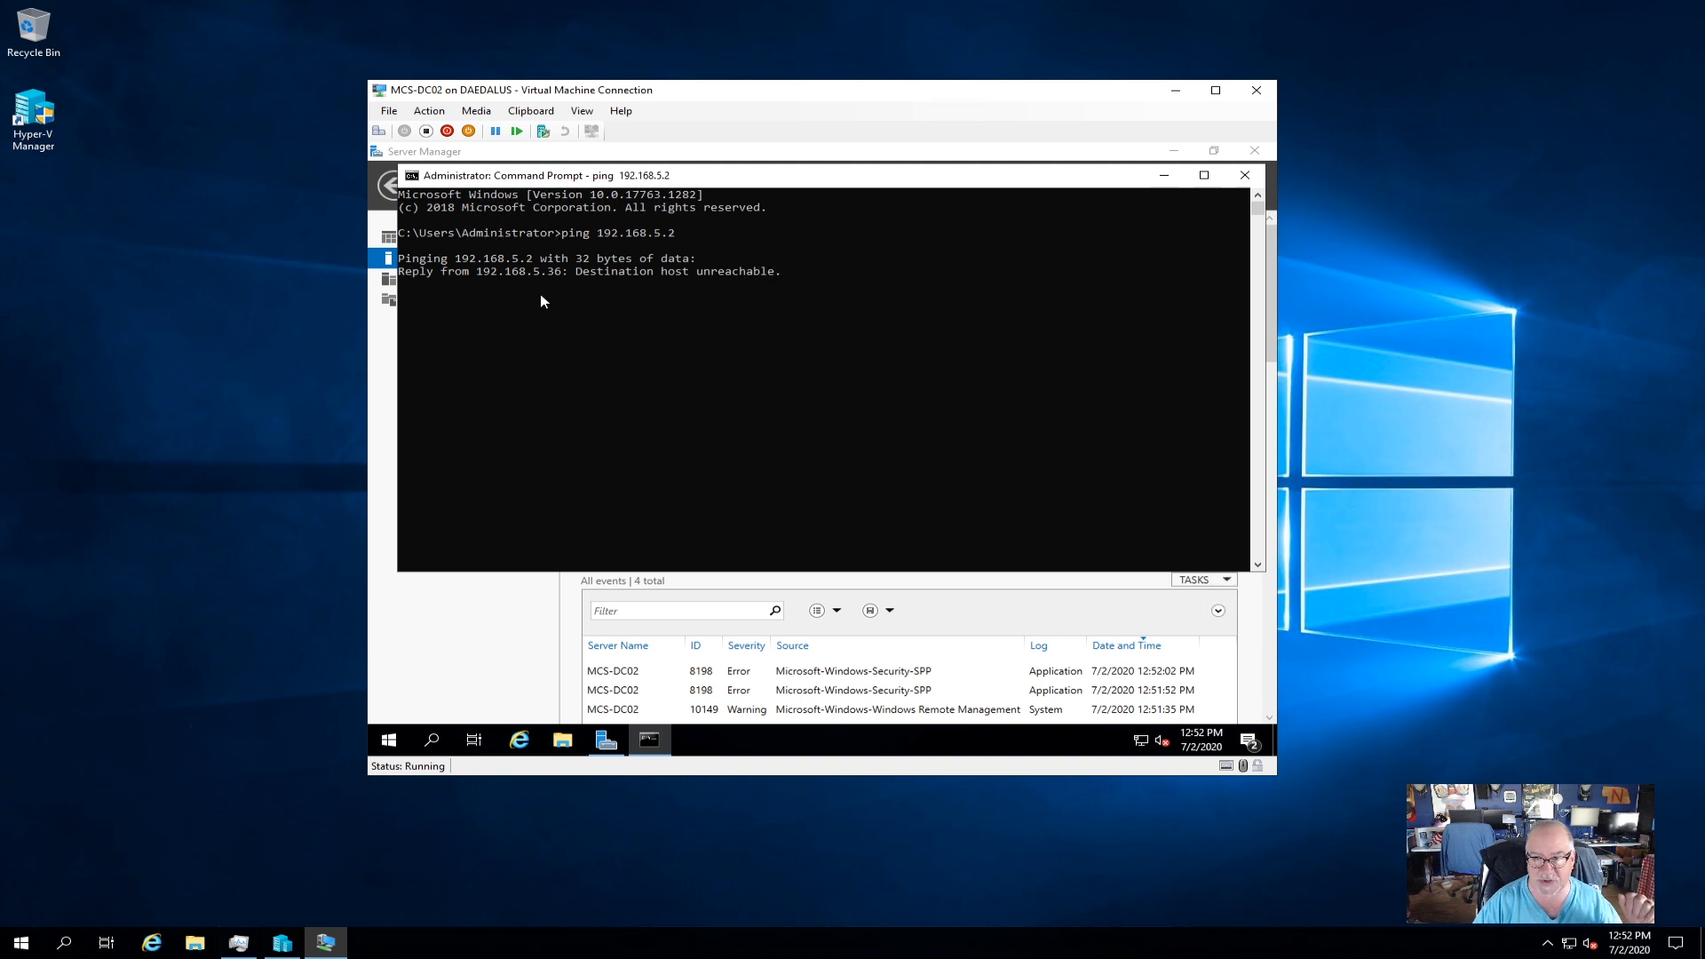
click(1164, 176)
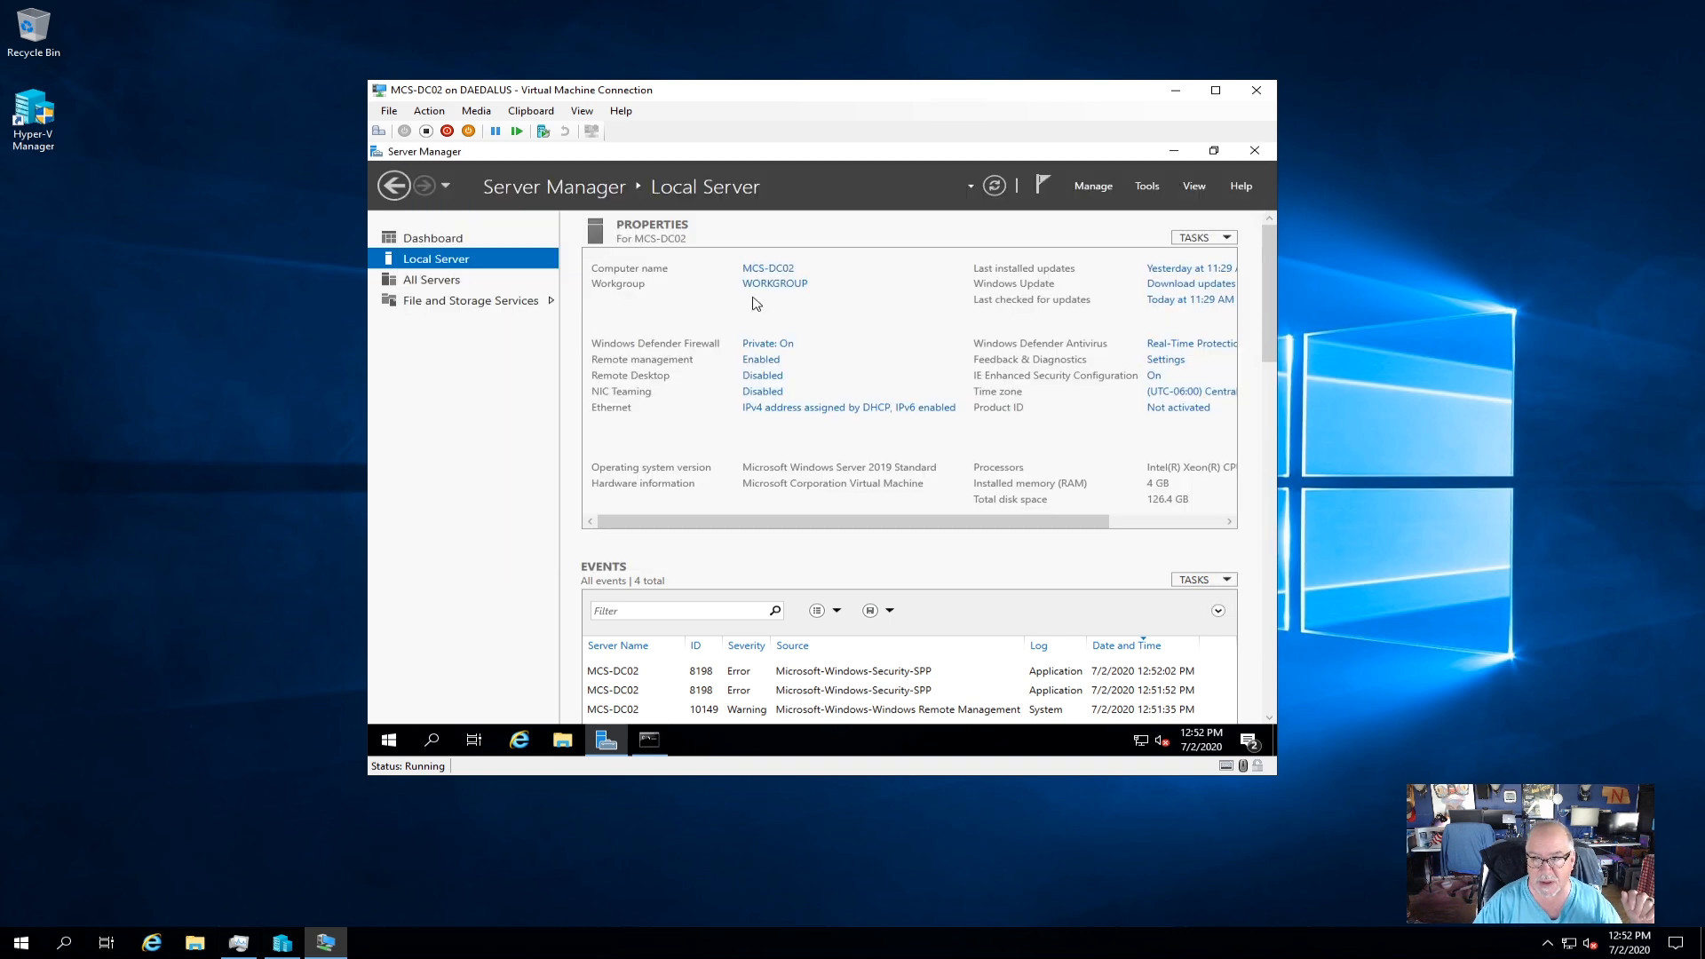
Open the Ethernet adapter's properties, then dismiss them and close Network Connections.
click(807, 409)
right_click(539, 305)
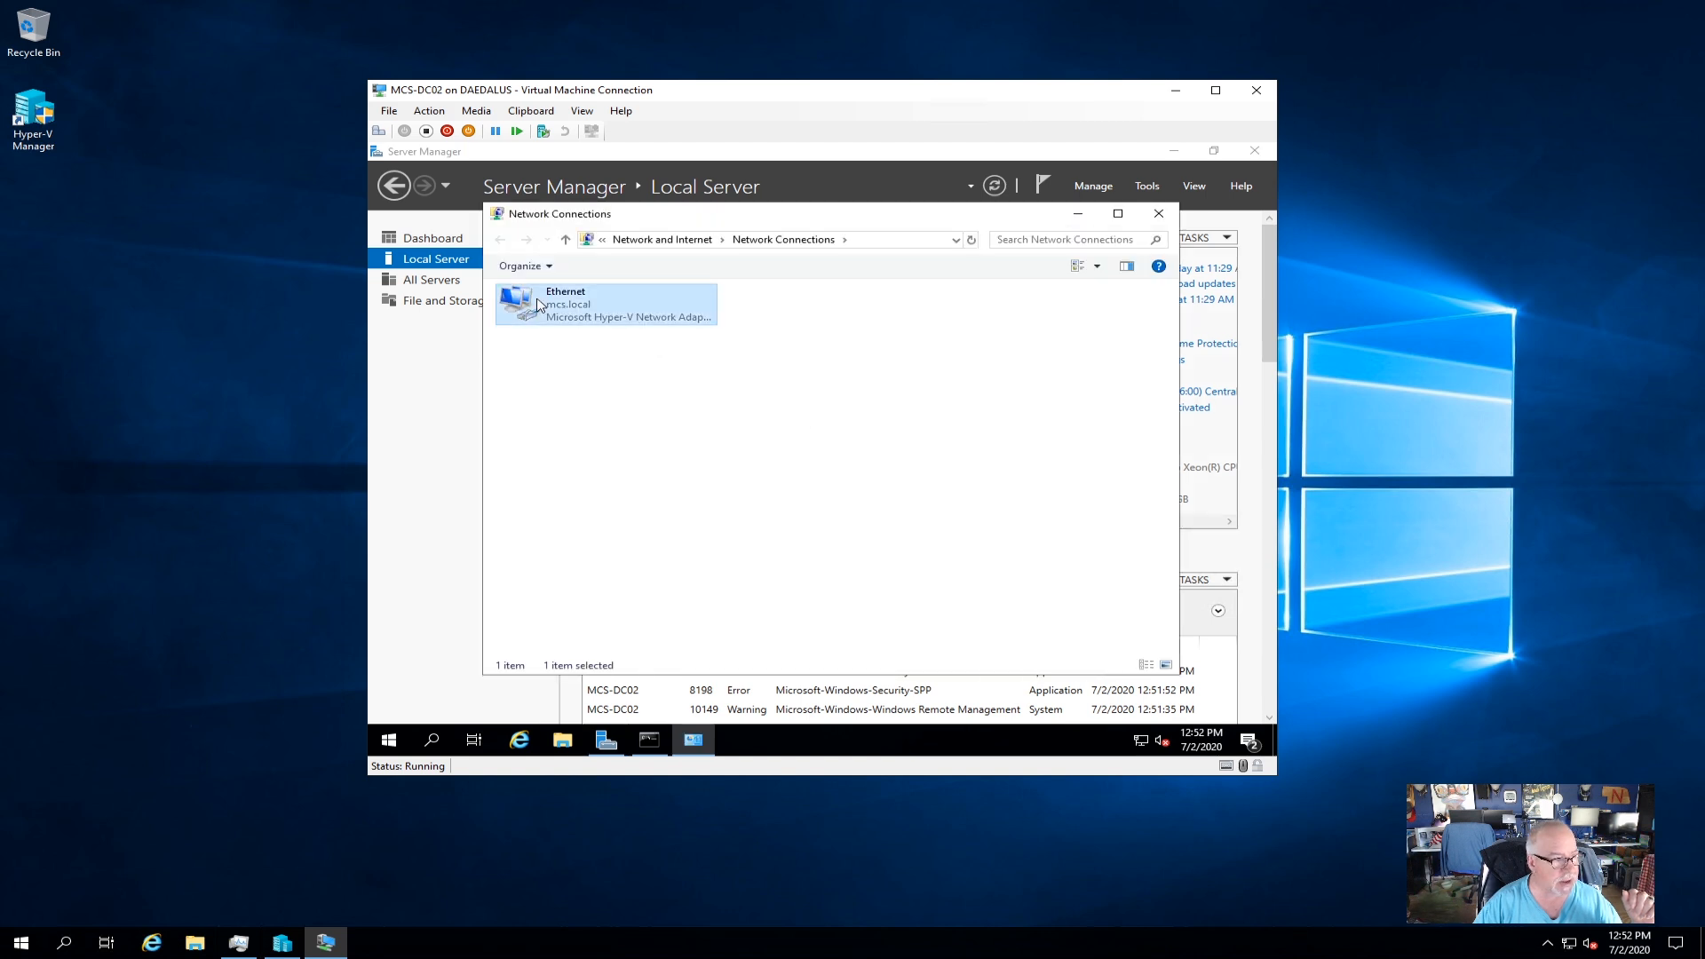
click(586, 455)
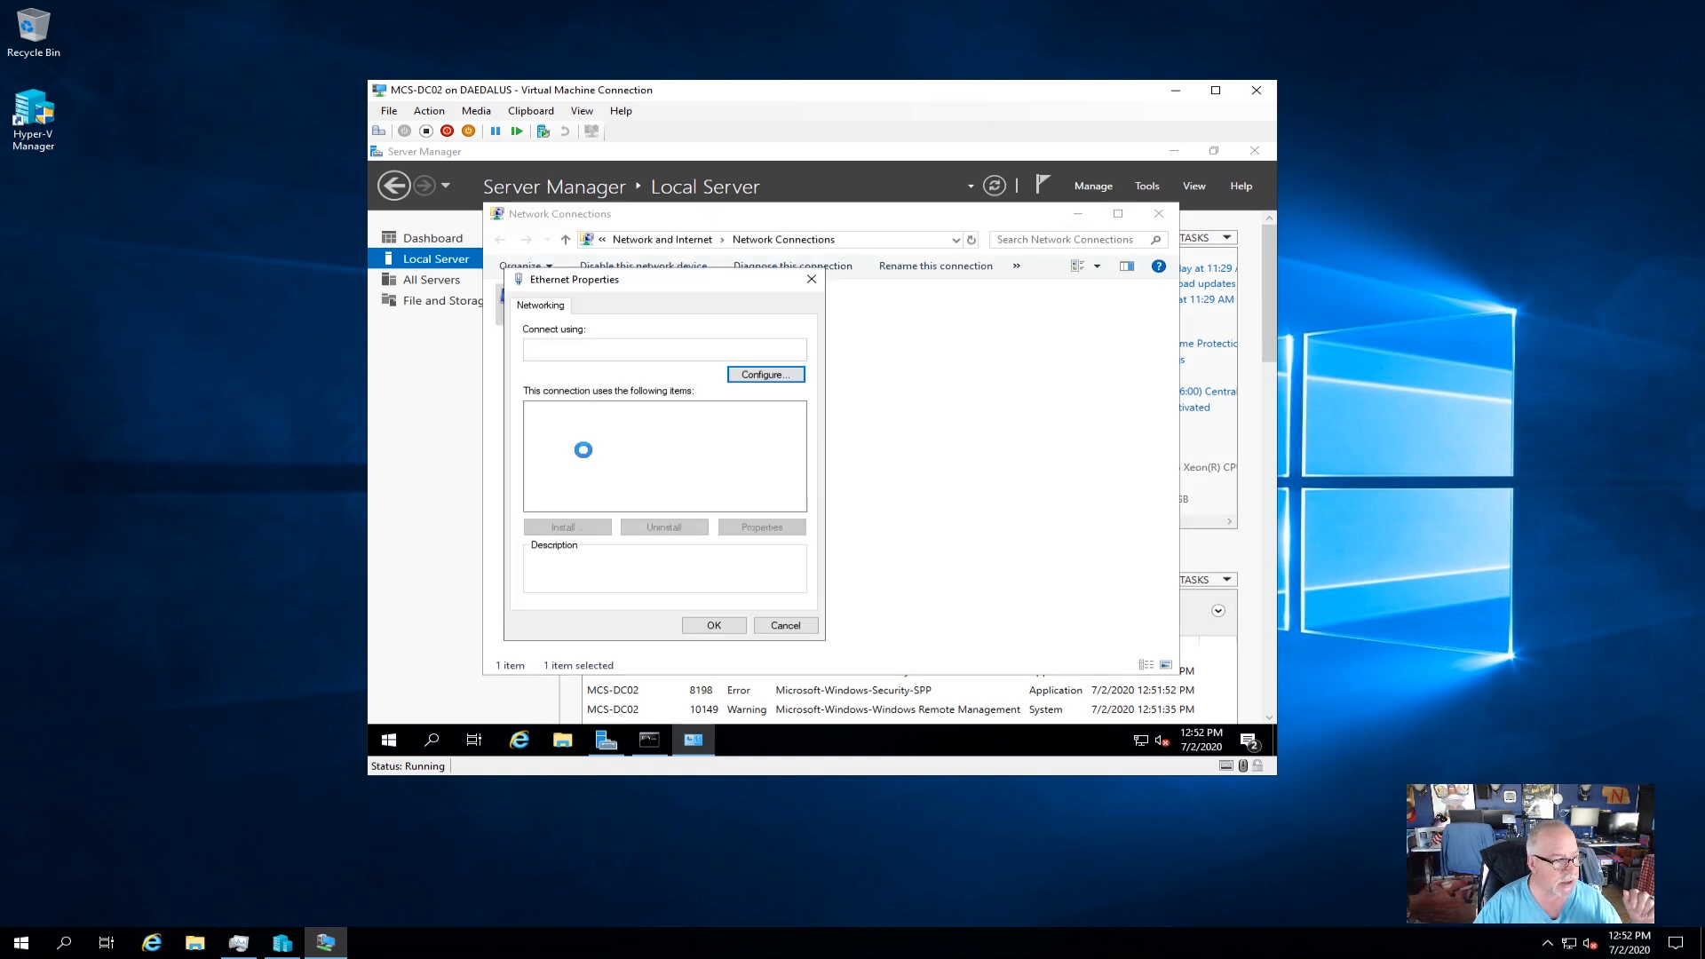
click(686, 452)
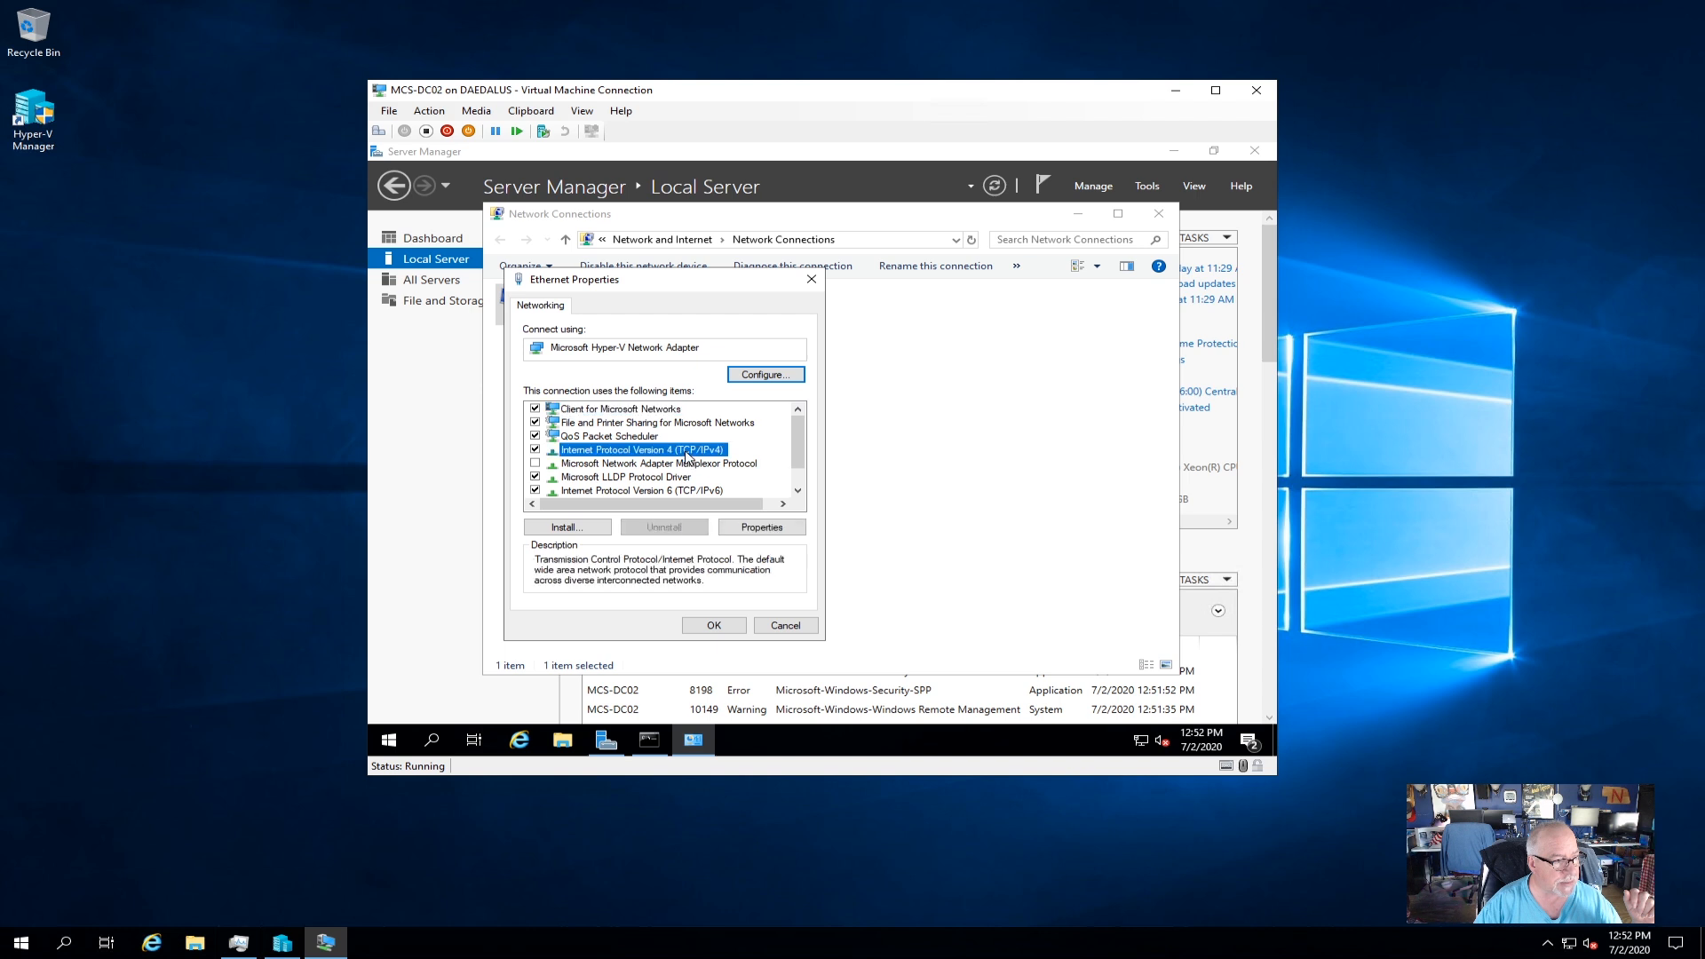
click(799, 628)
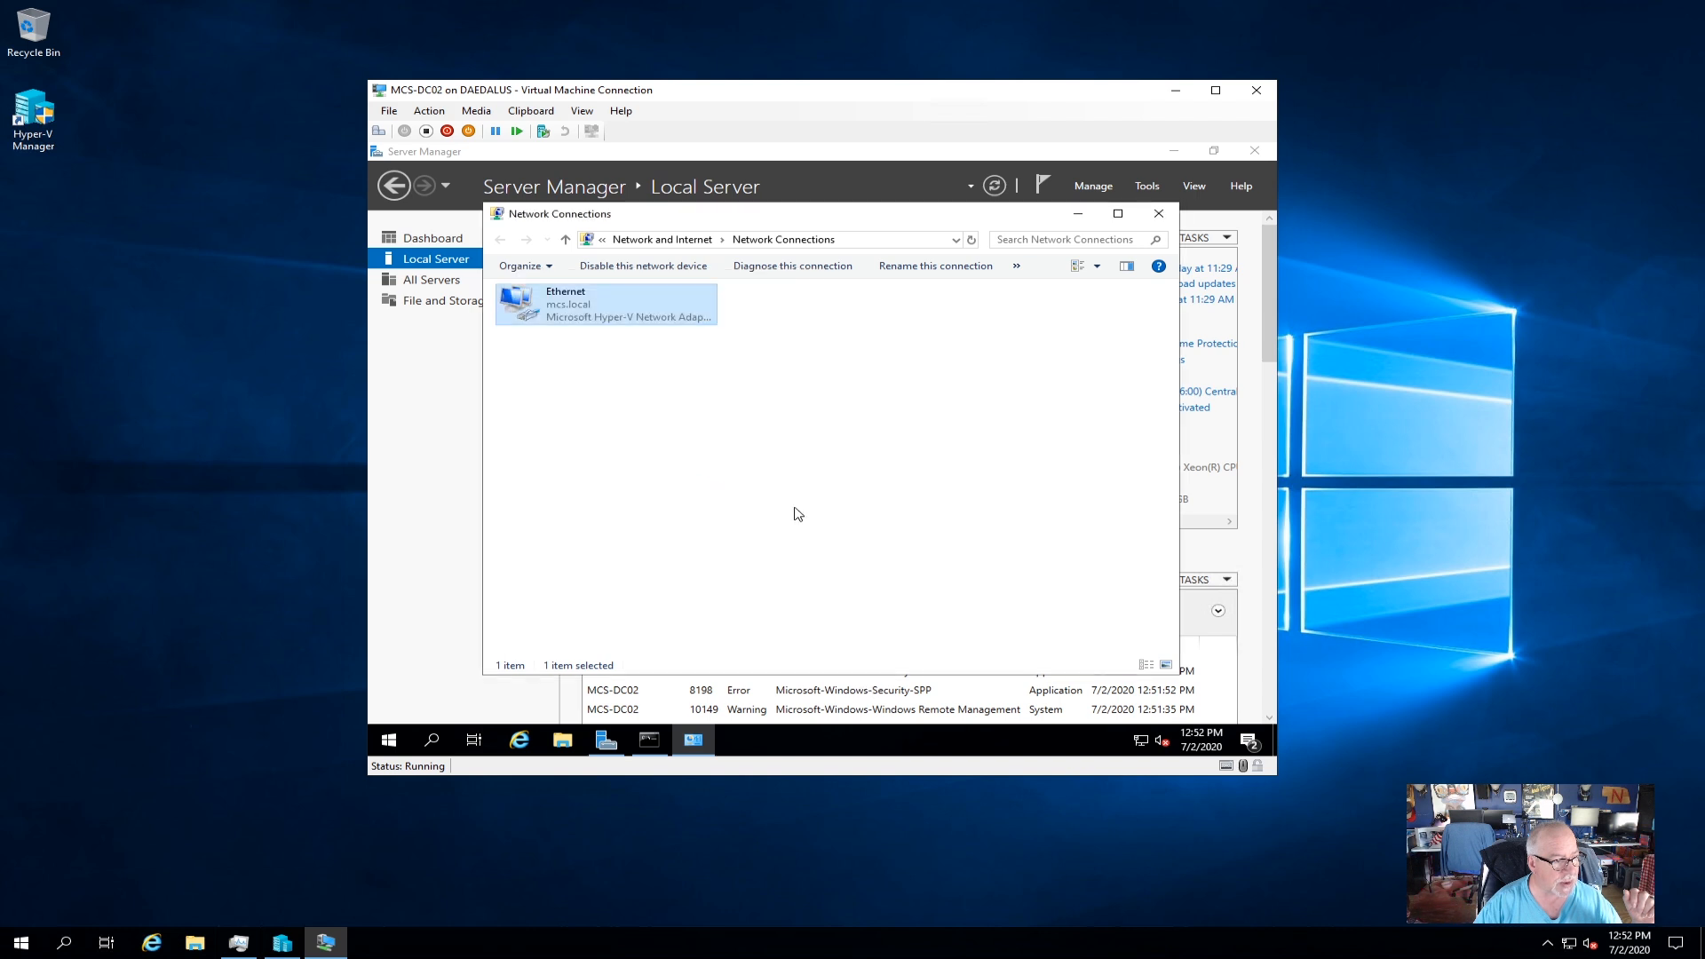
click(1159, 213)
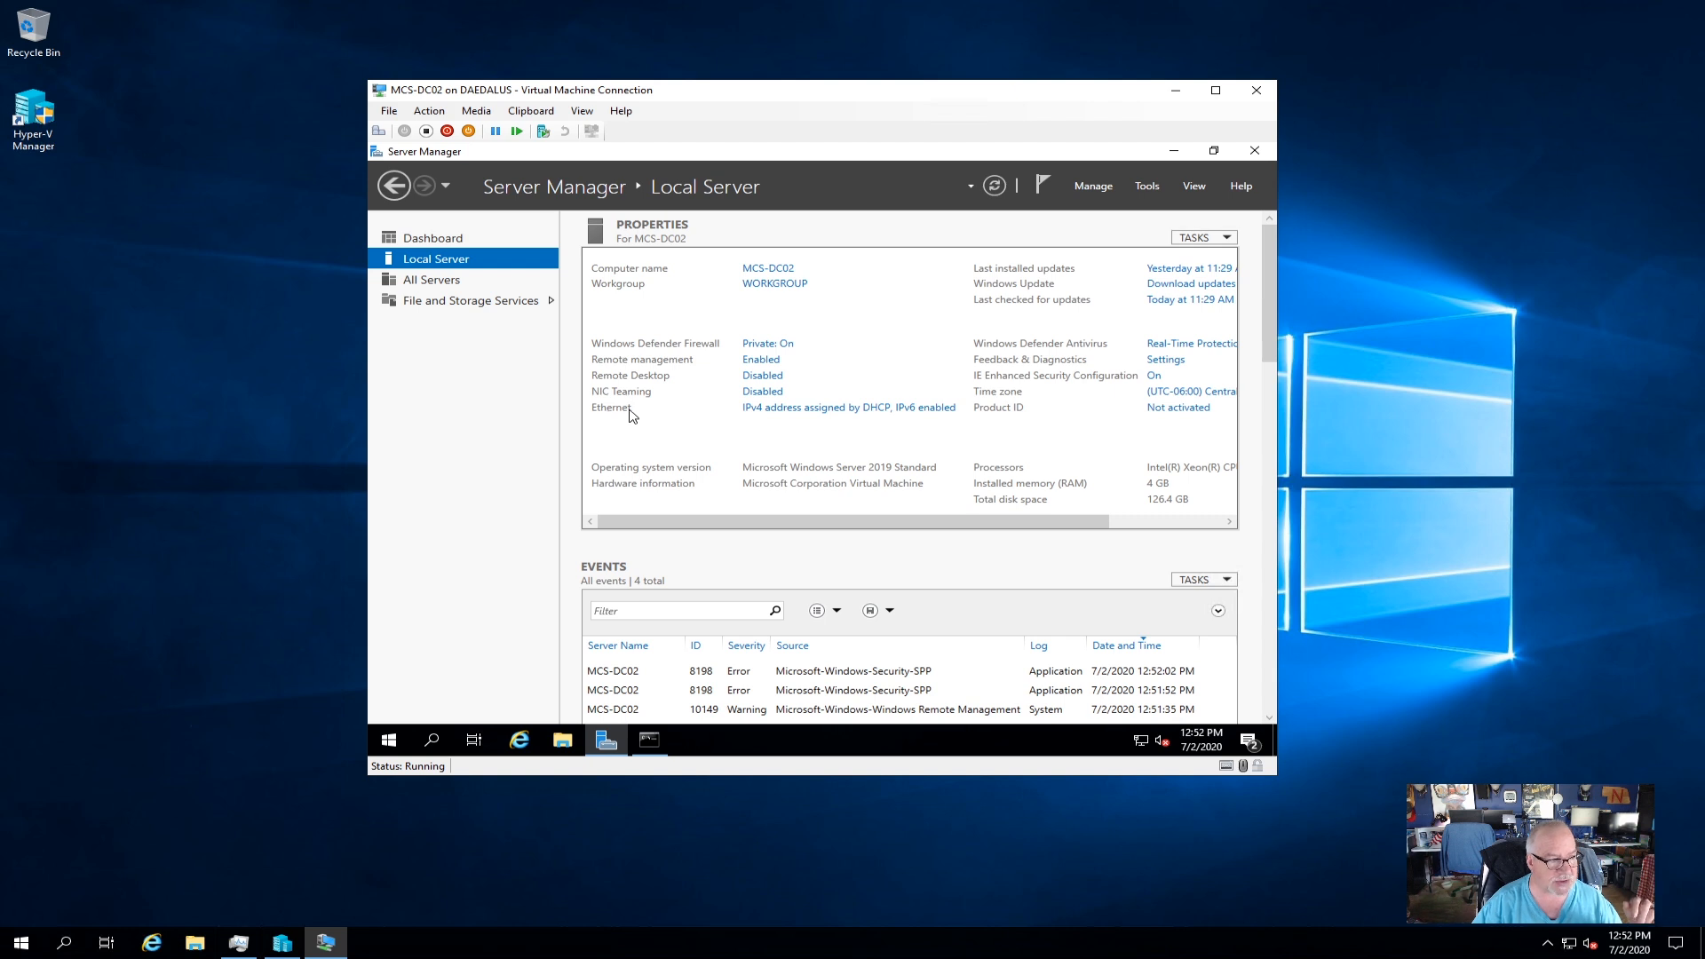
Set Ethernet IPv4 to 192.168.5.2/255.255.255.0, gateway 192.168.5.254, DNS 192.168.5.1.
click(798, 418)
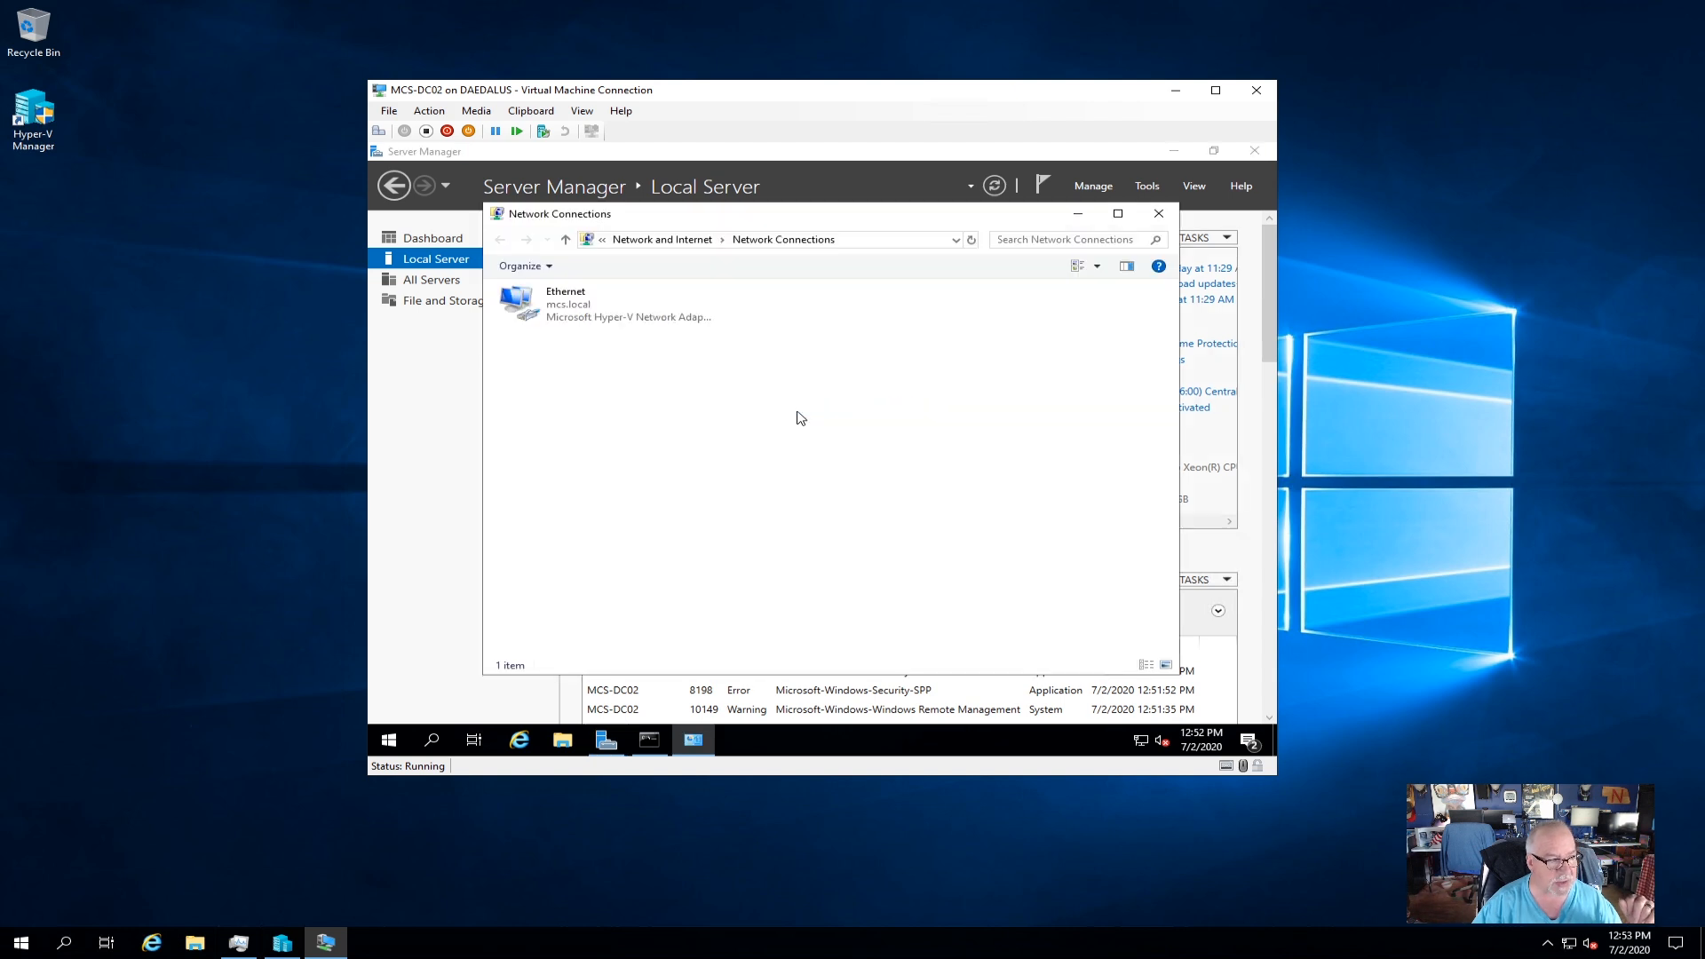
right_click(573, 308)
click(647, 461)
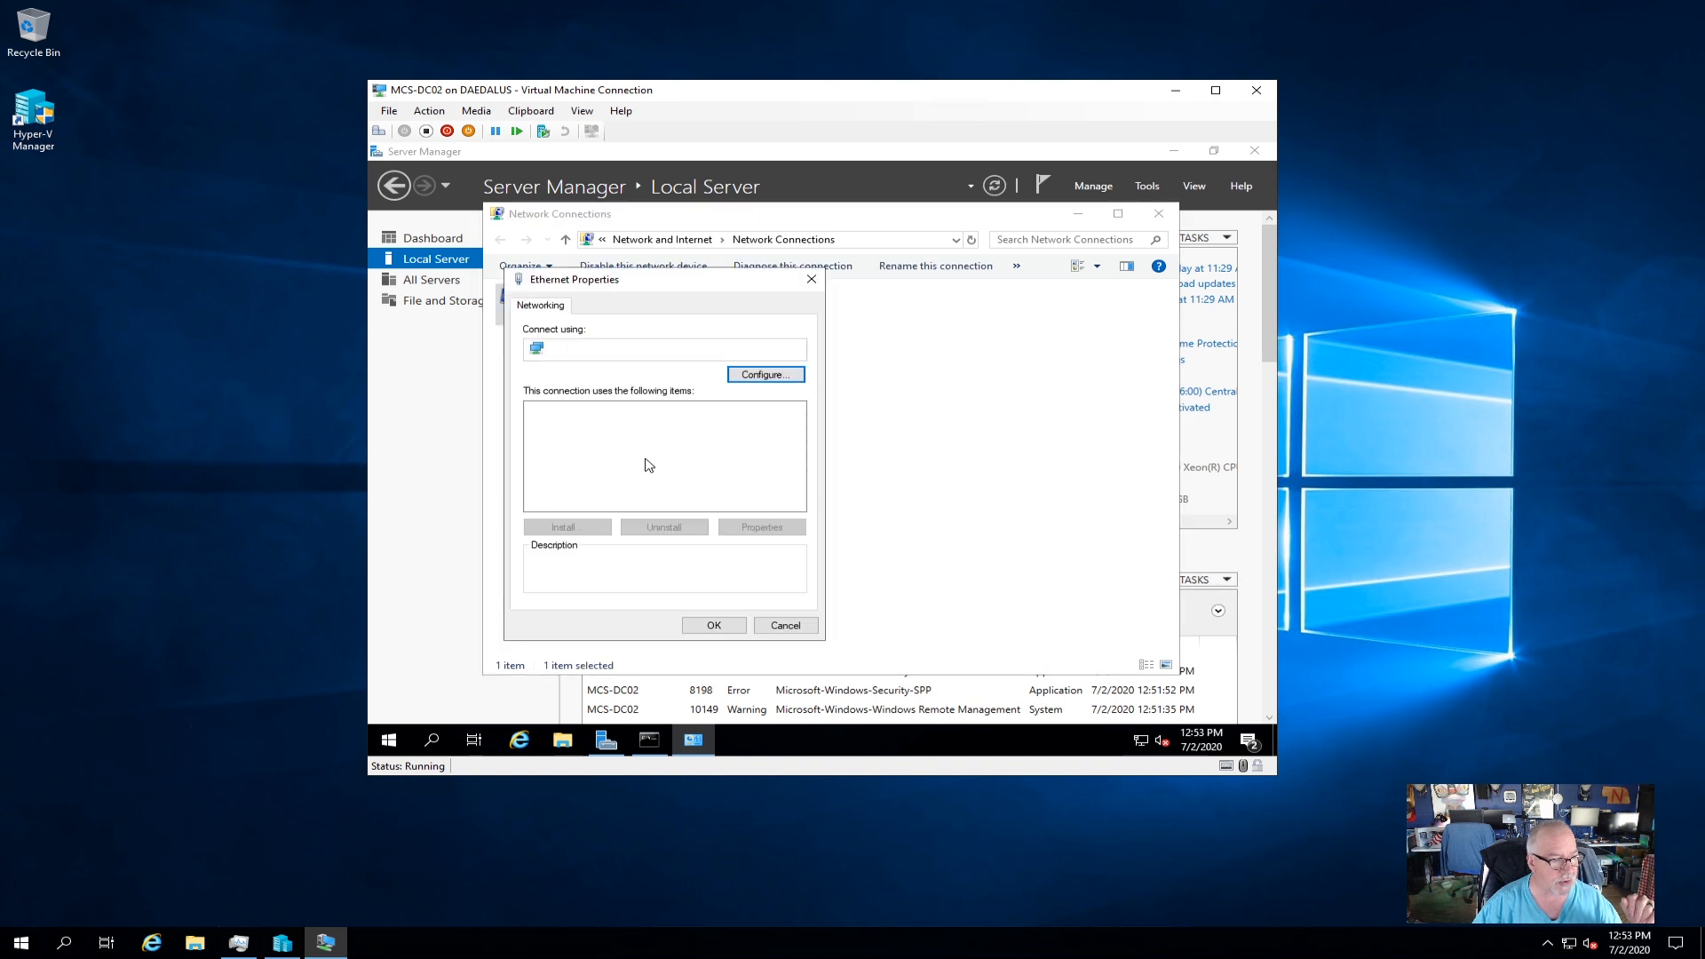
double_click(653, 453)
click(652, 456)
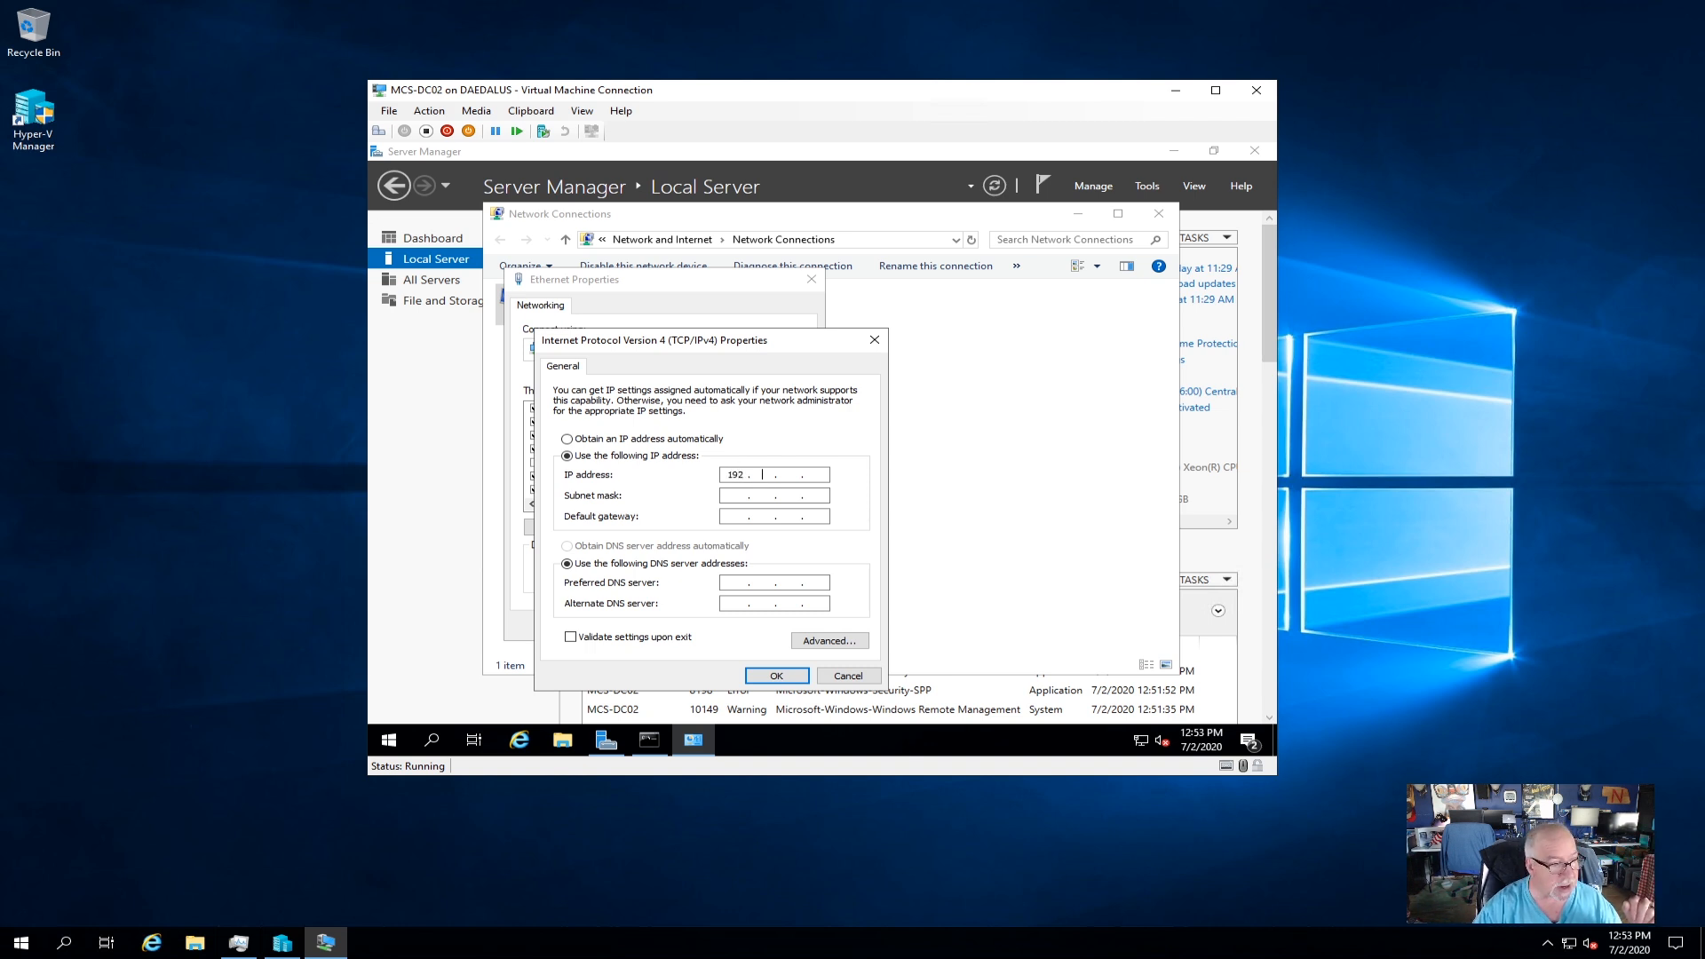
text(192 . 168 . )
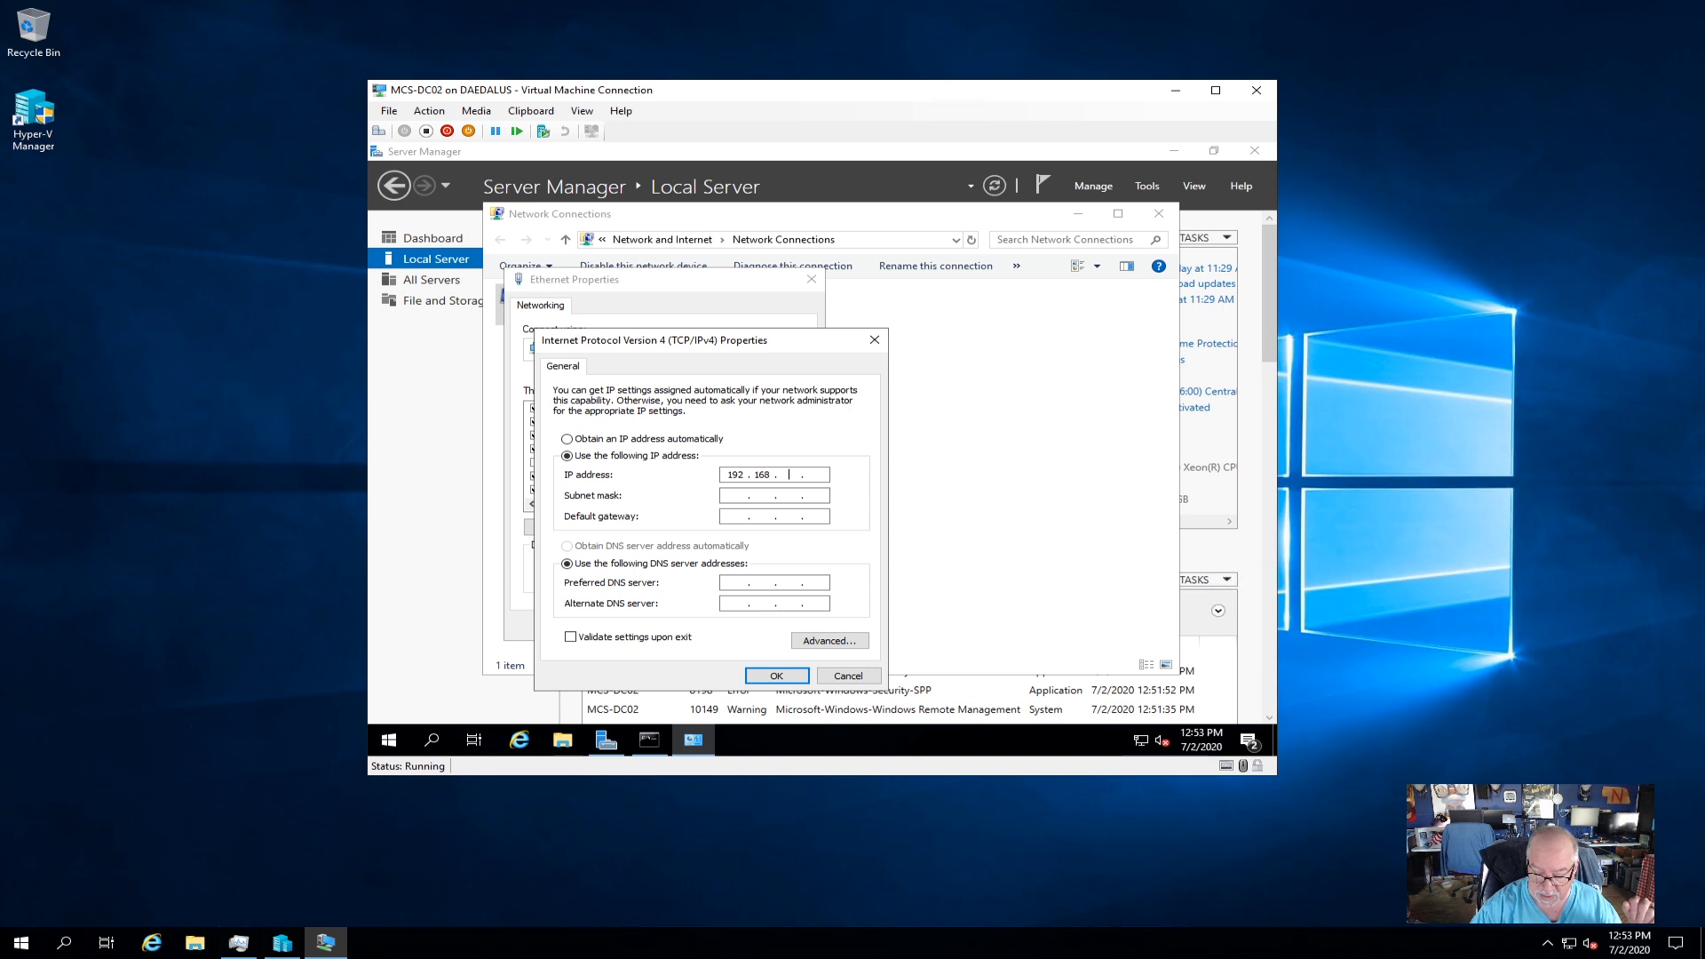
text(5 . 2)
key(Tab)
key(Tab)
text(192 . 16)
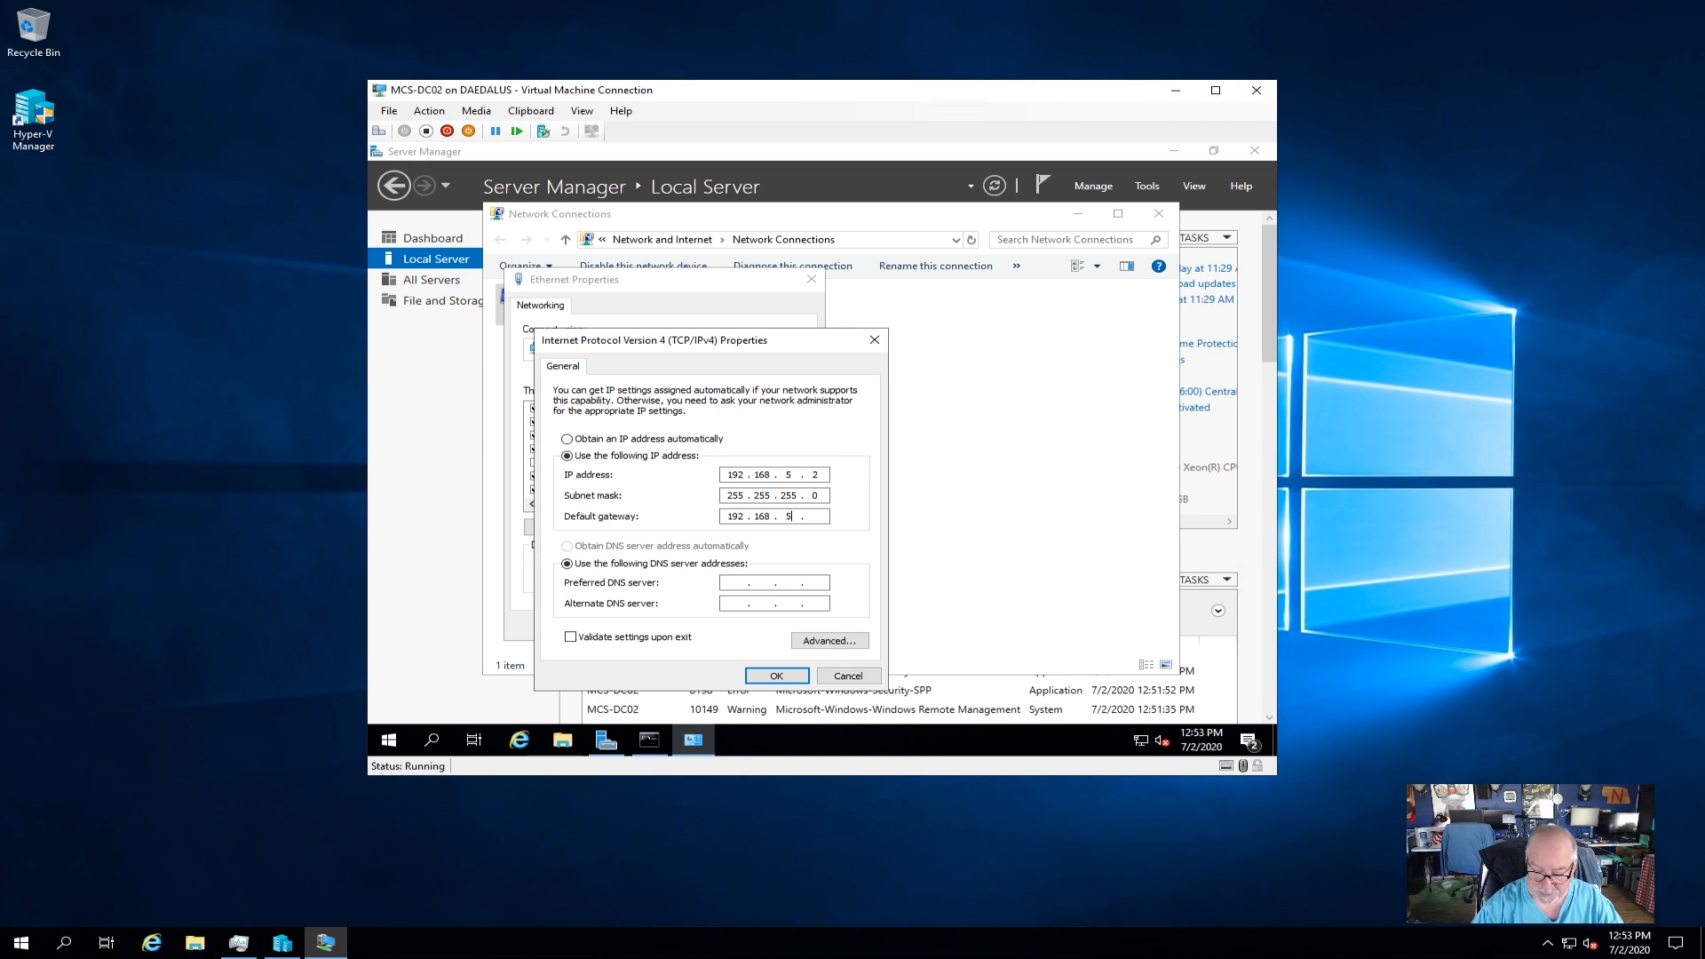
key(Tab)
key(Tab)
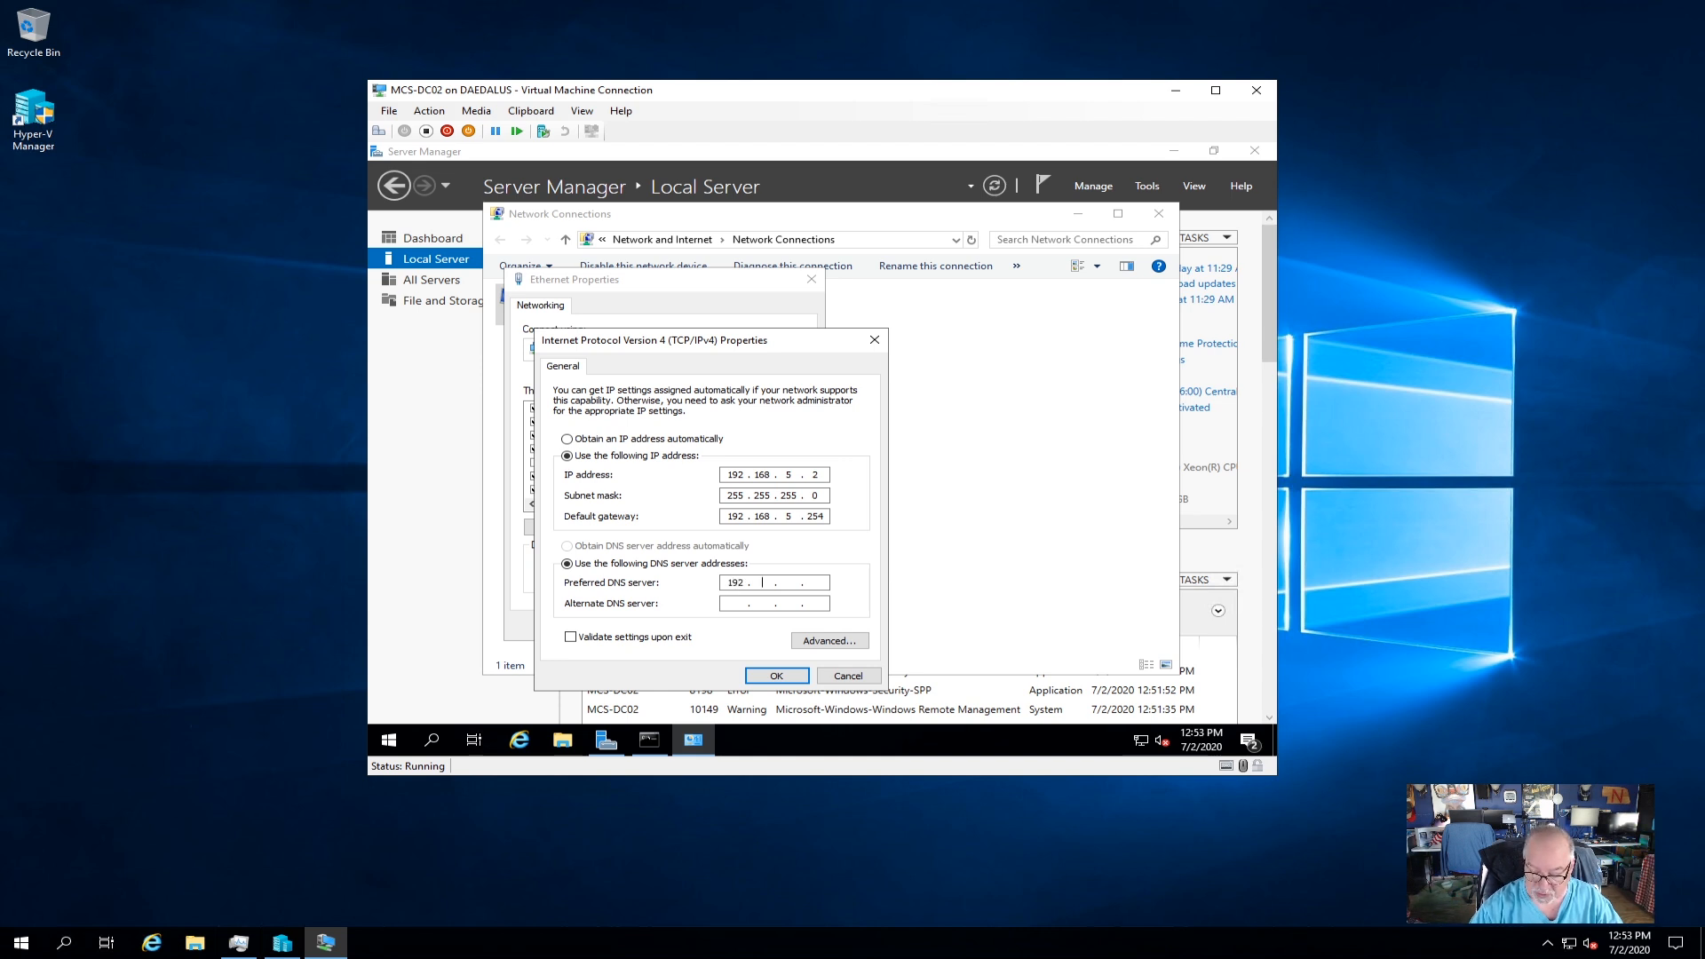
text(192.168.5.1)
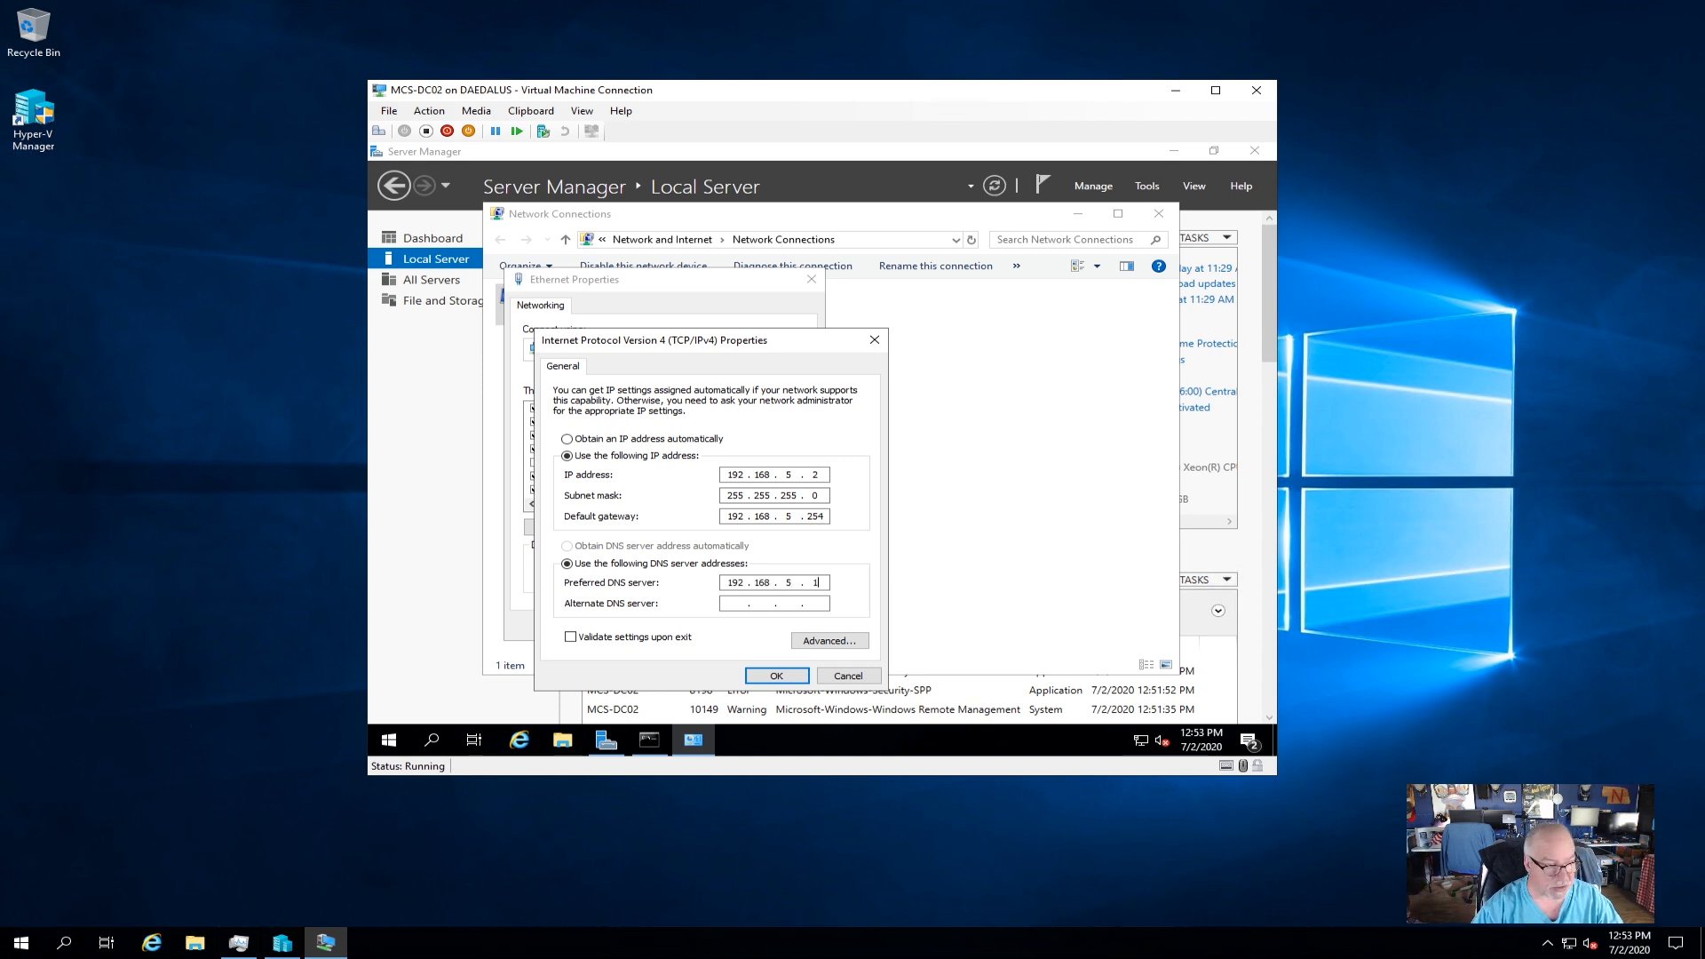
click(774, 675)
Apply the static IP, allow network discovery, and verify 192.168.5.2 in connection details and Local Server.
click(715, 624)
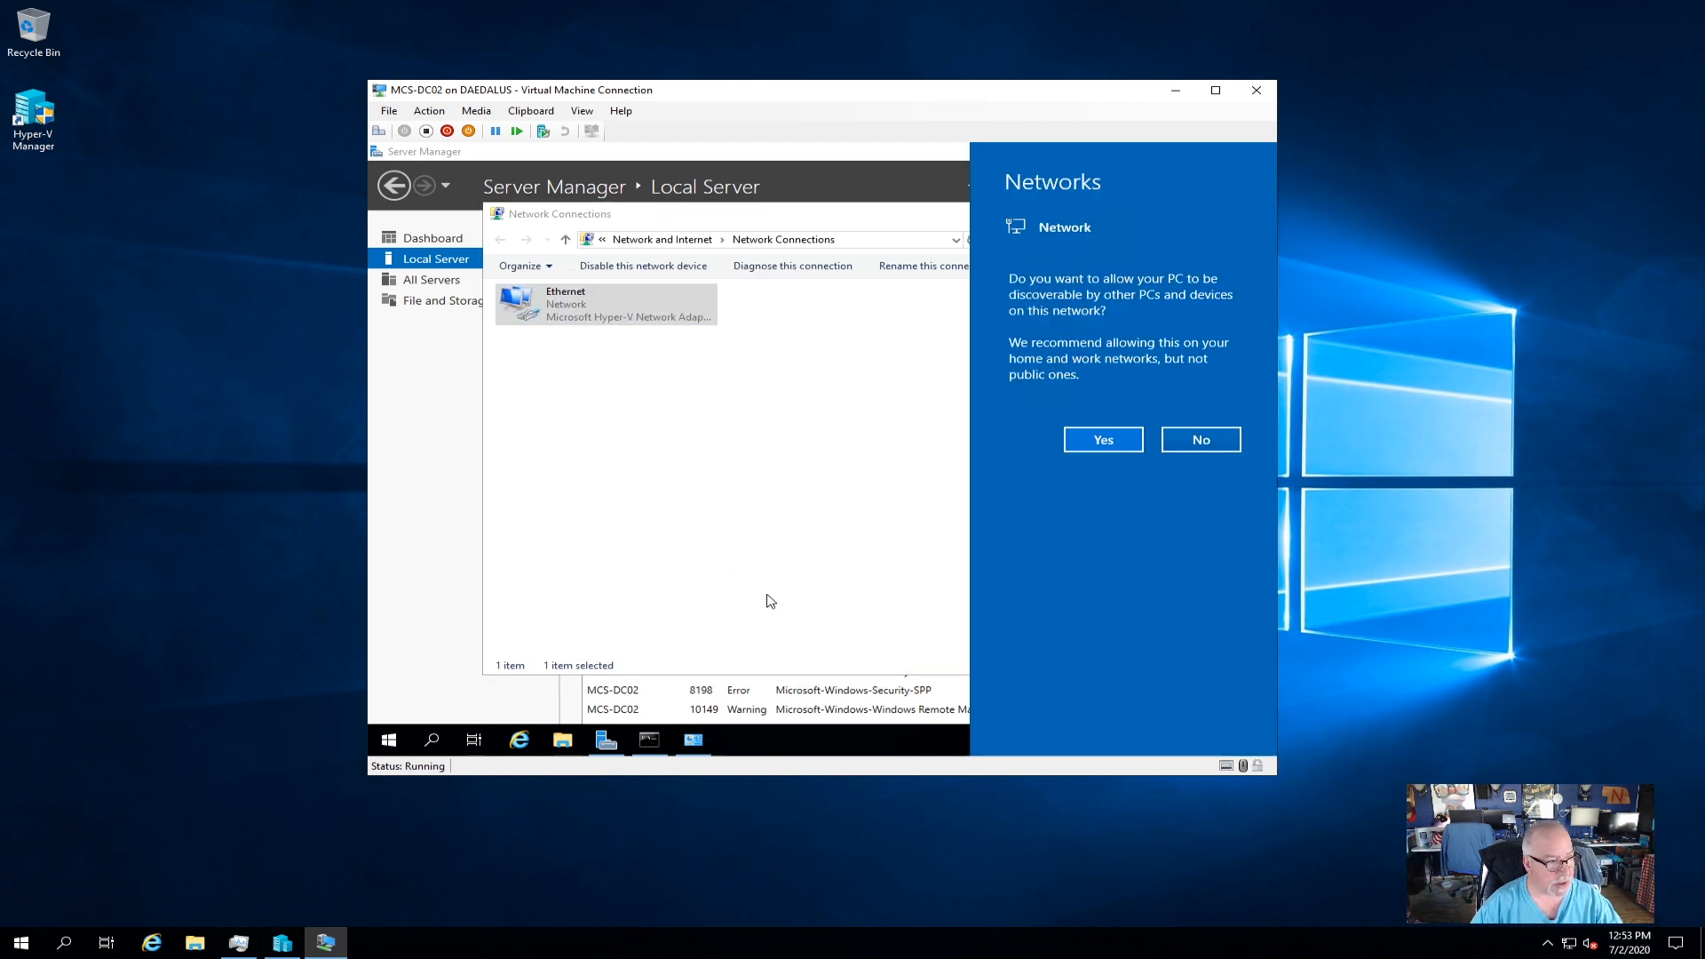
click(1138, 444)
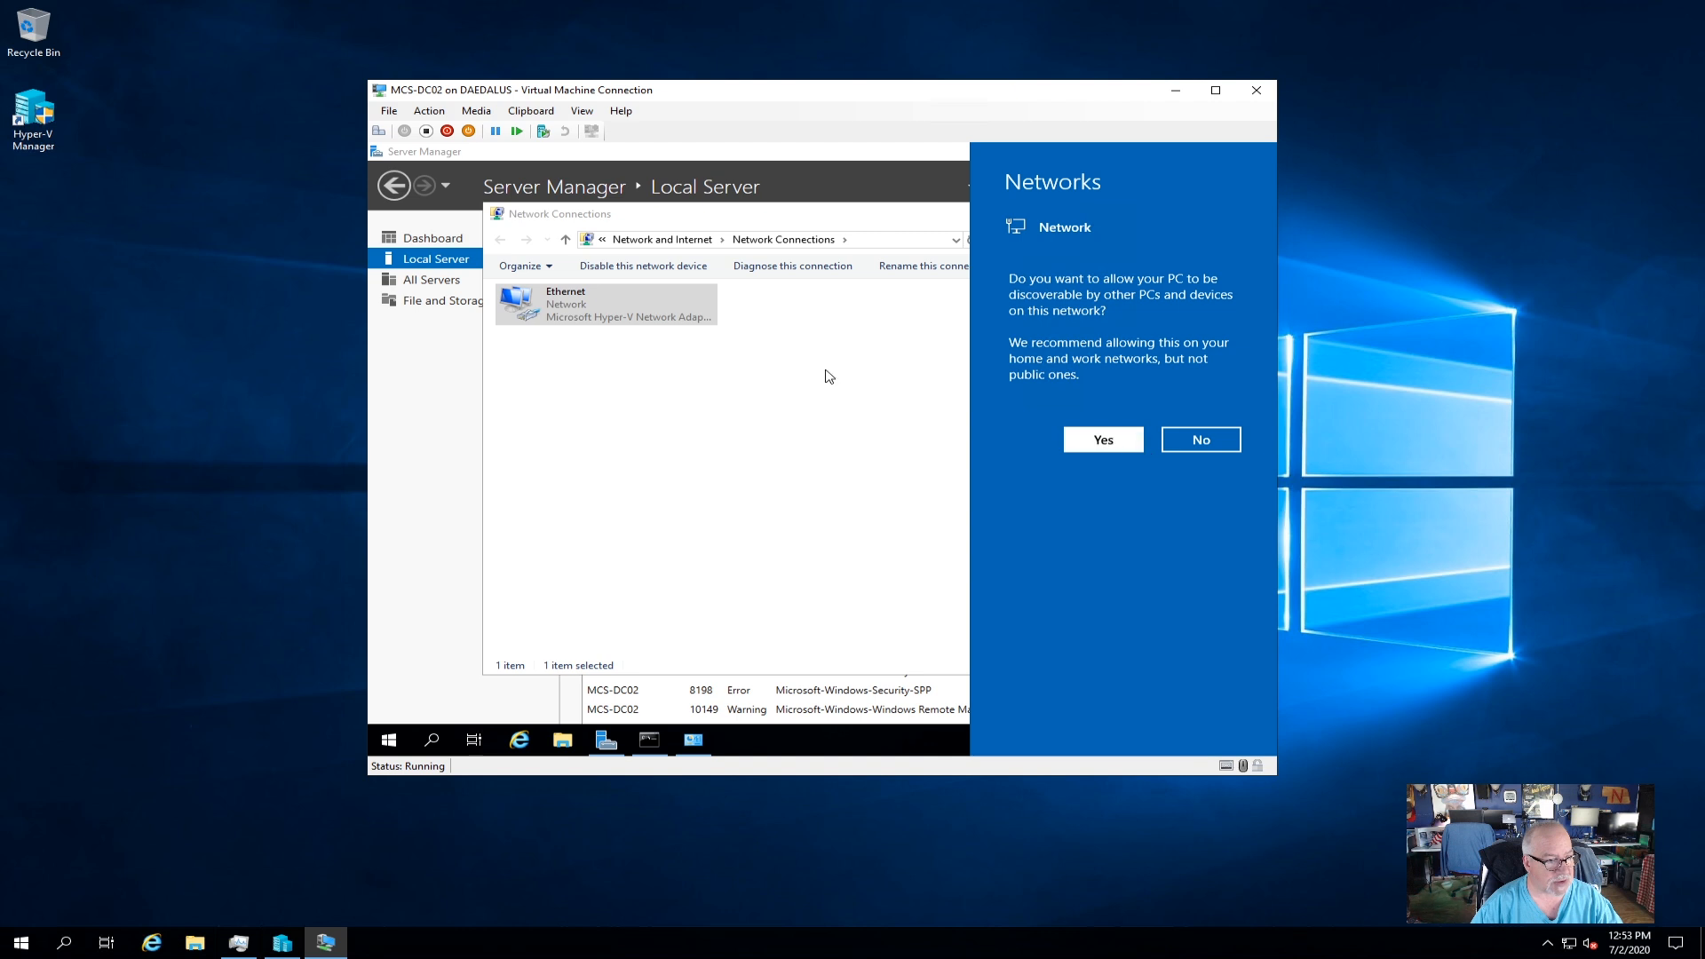
right_click(577, 303)
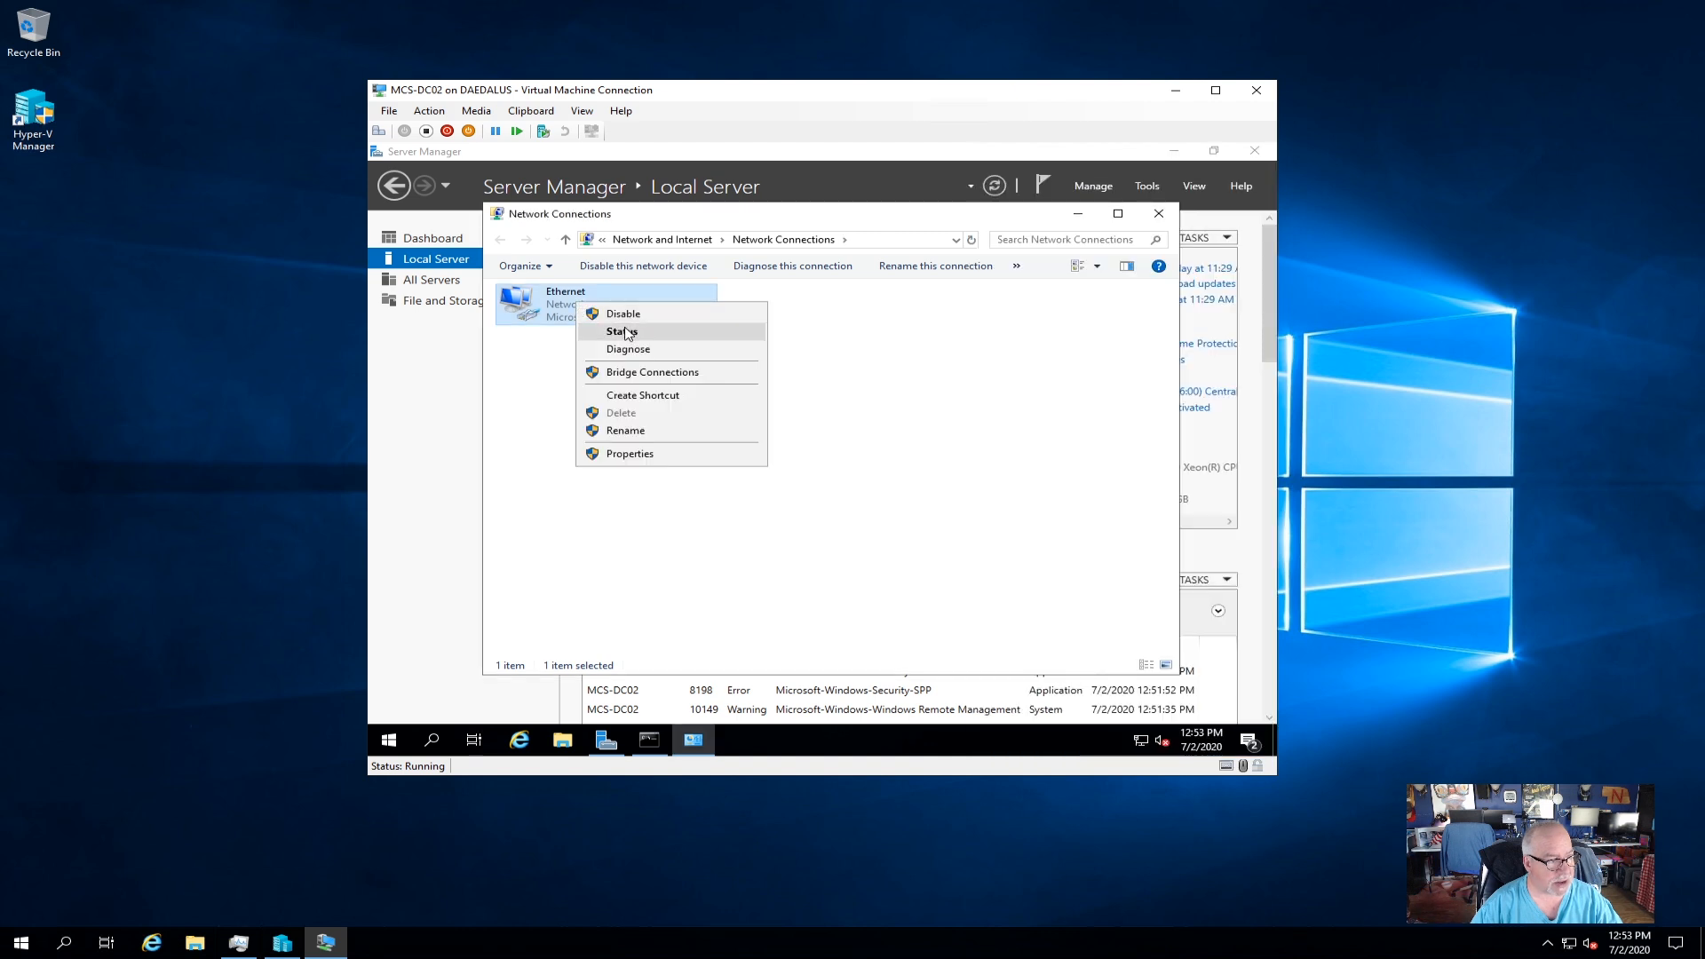
click(624, 331)
click(718, 434)
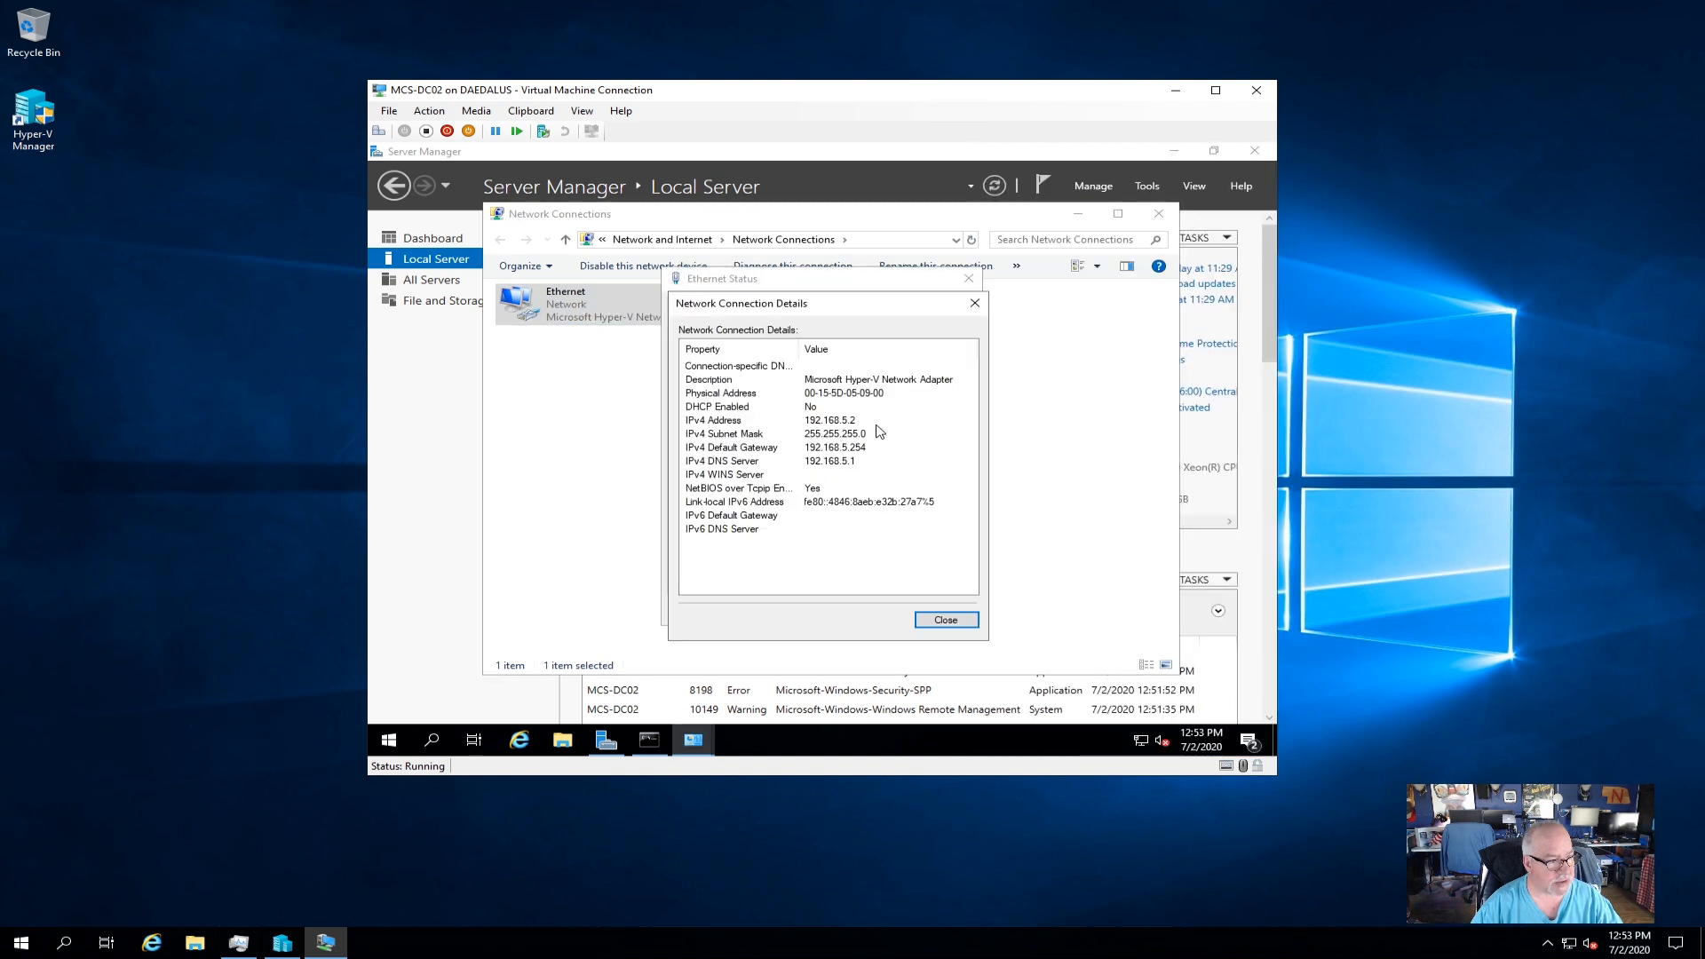
click(943, 620)
click(929, 608)
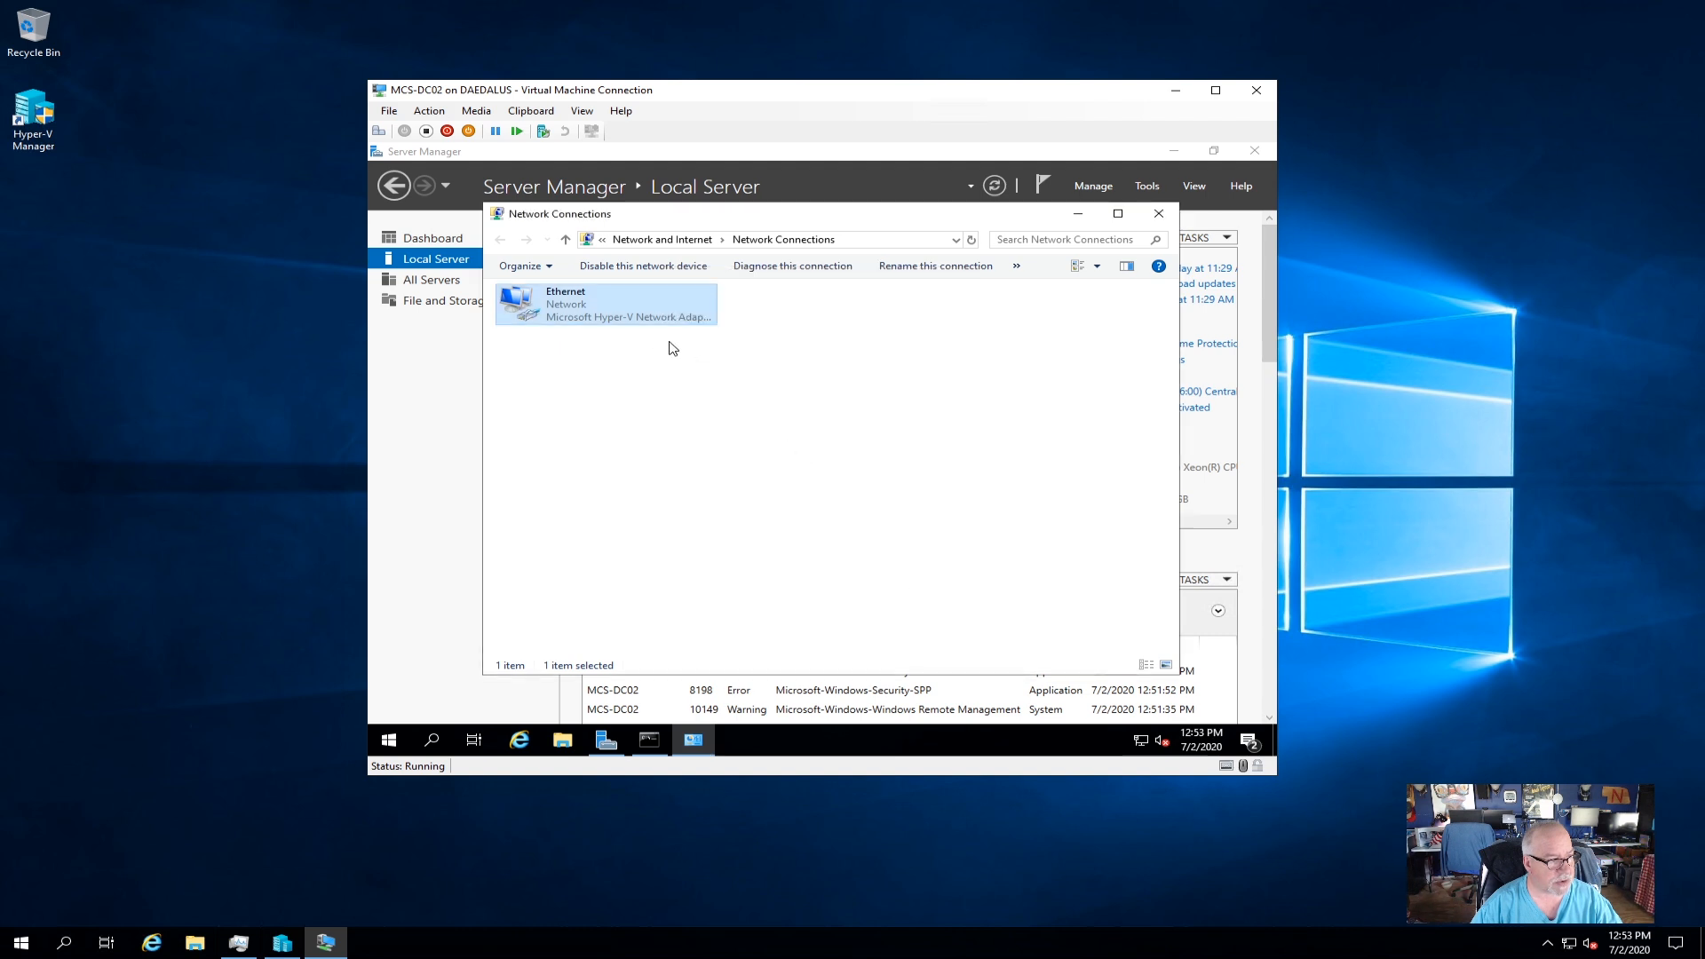
click(1160, 218)
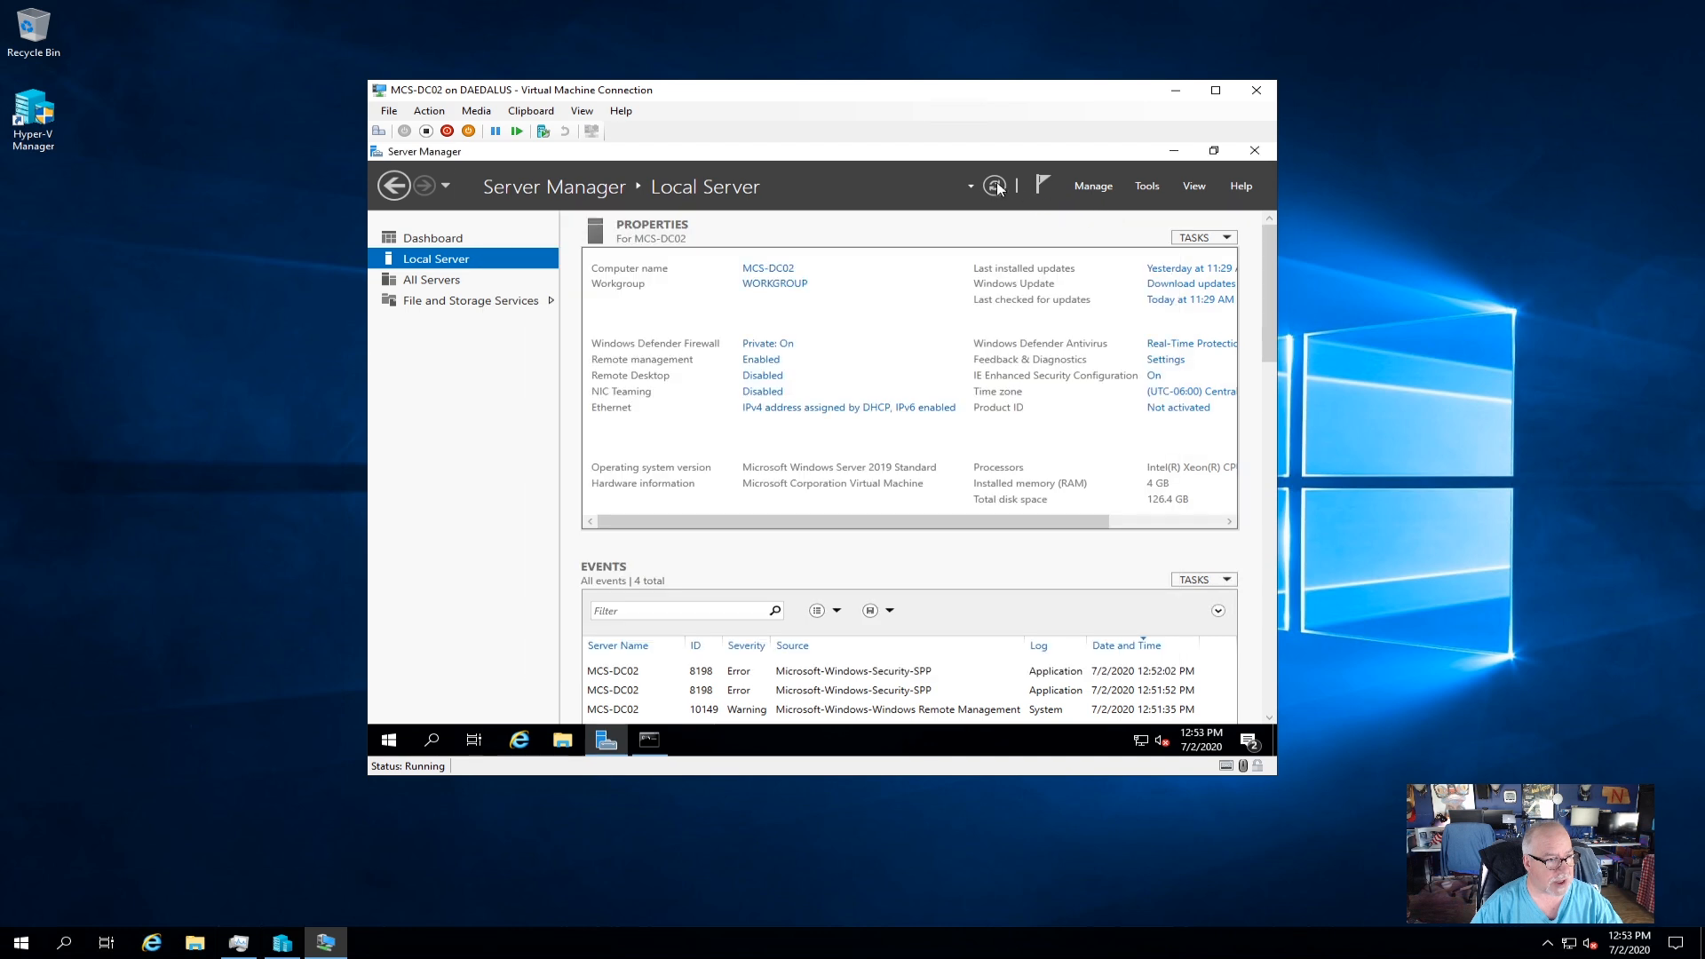
click(996, 186)
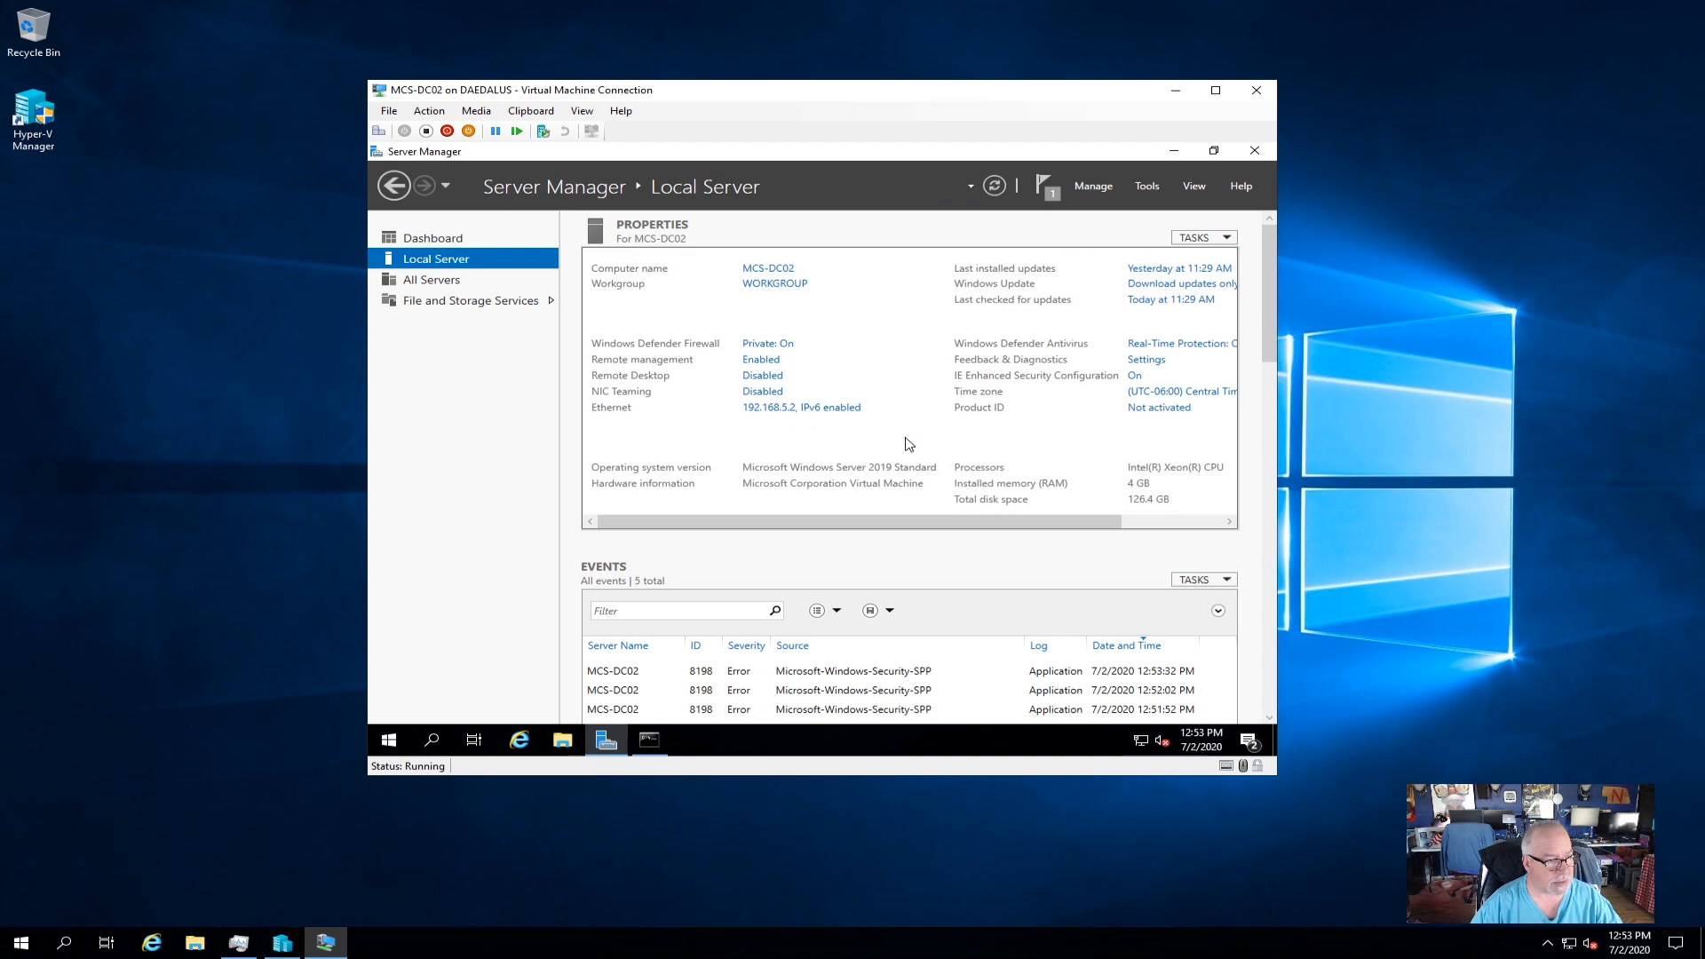
Switch the computer's membership from workgroup to the domain mcs.local.
click(756, 287)
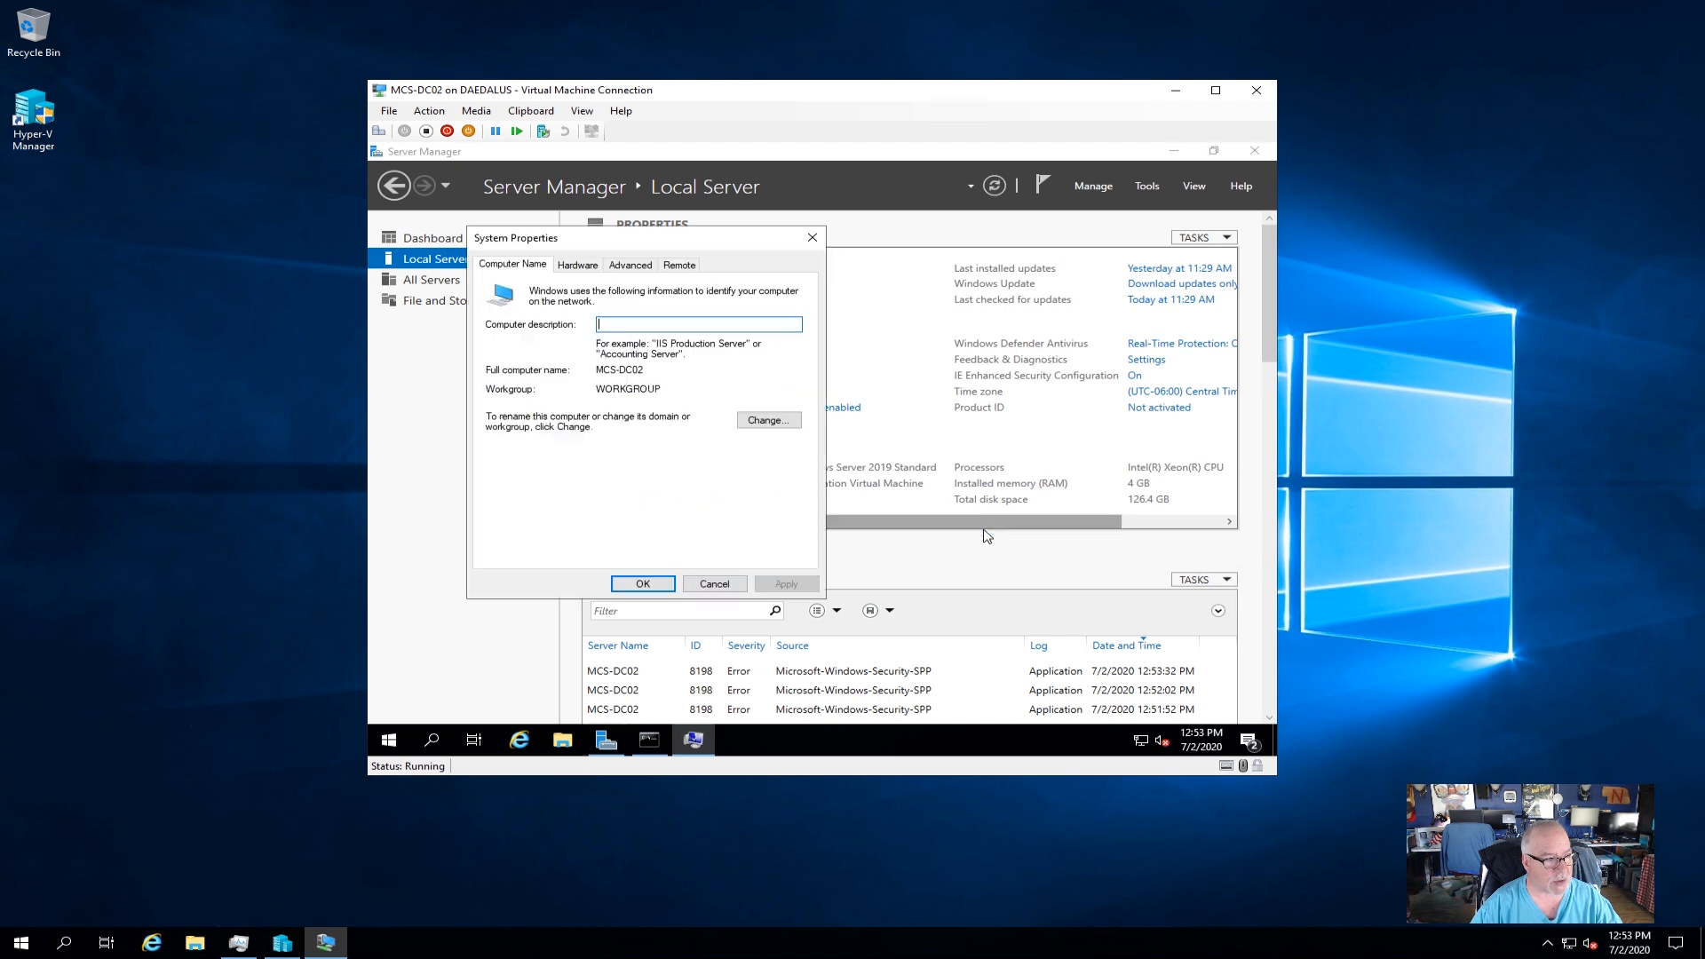
click(769, 423)
click(503, 453)
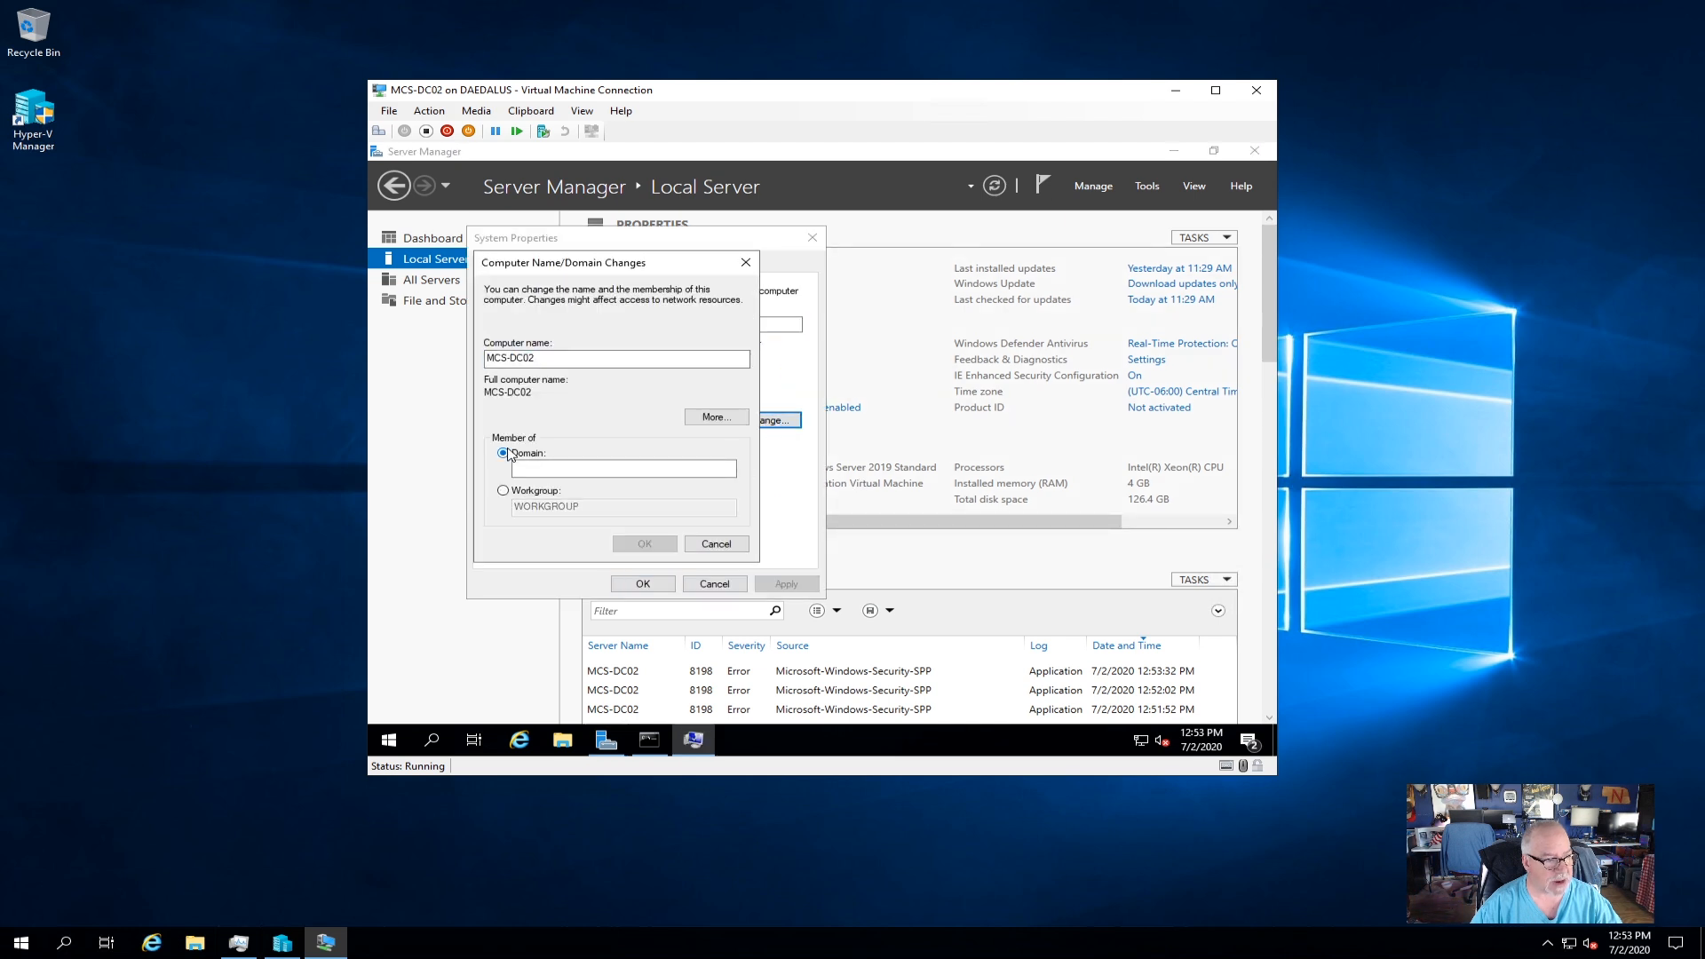
click(542, 467)
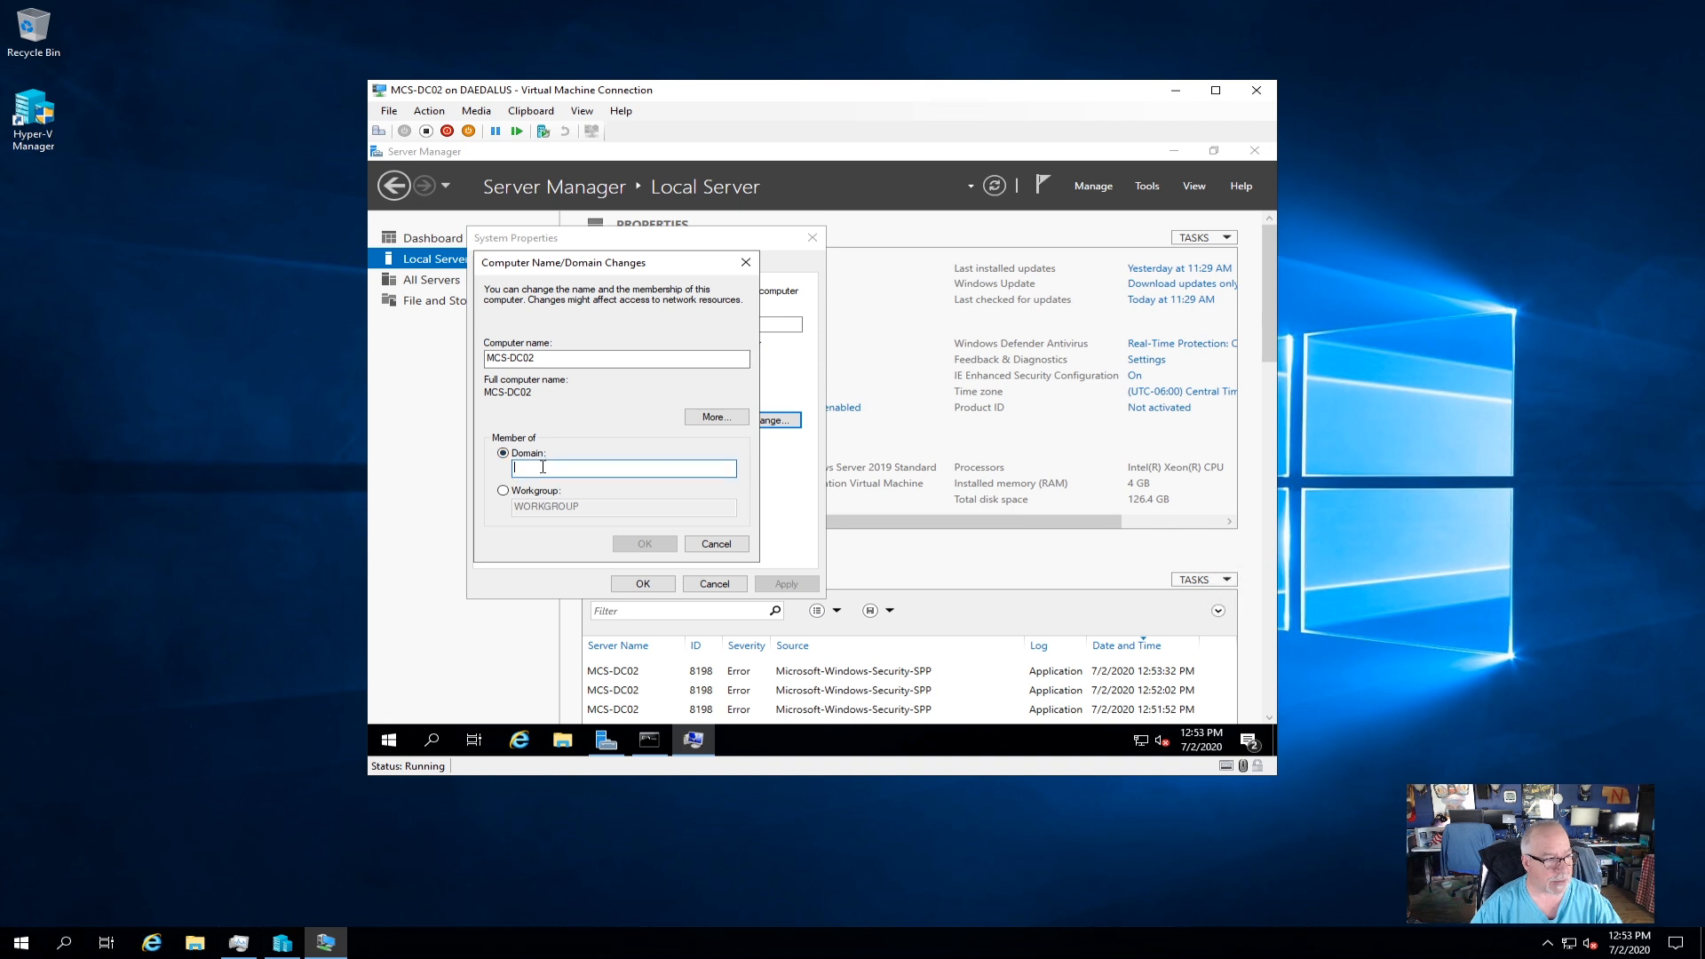
text(mc)
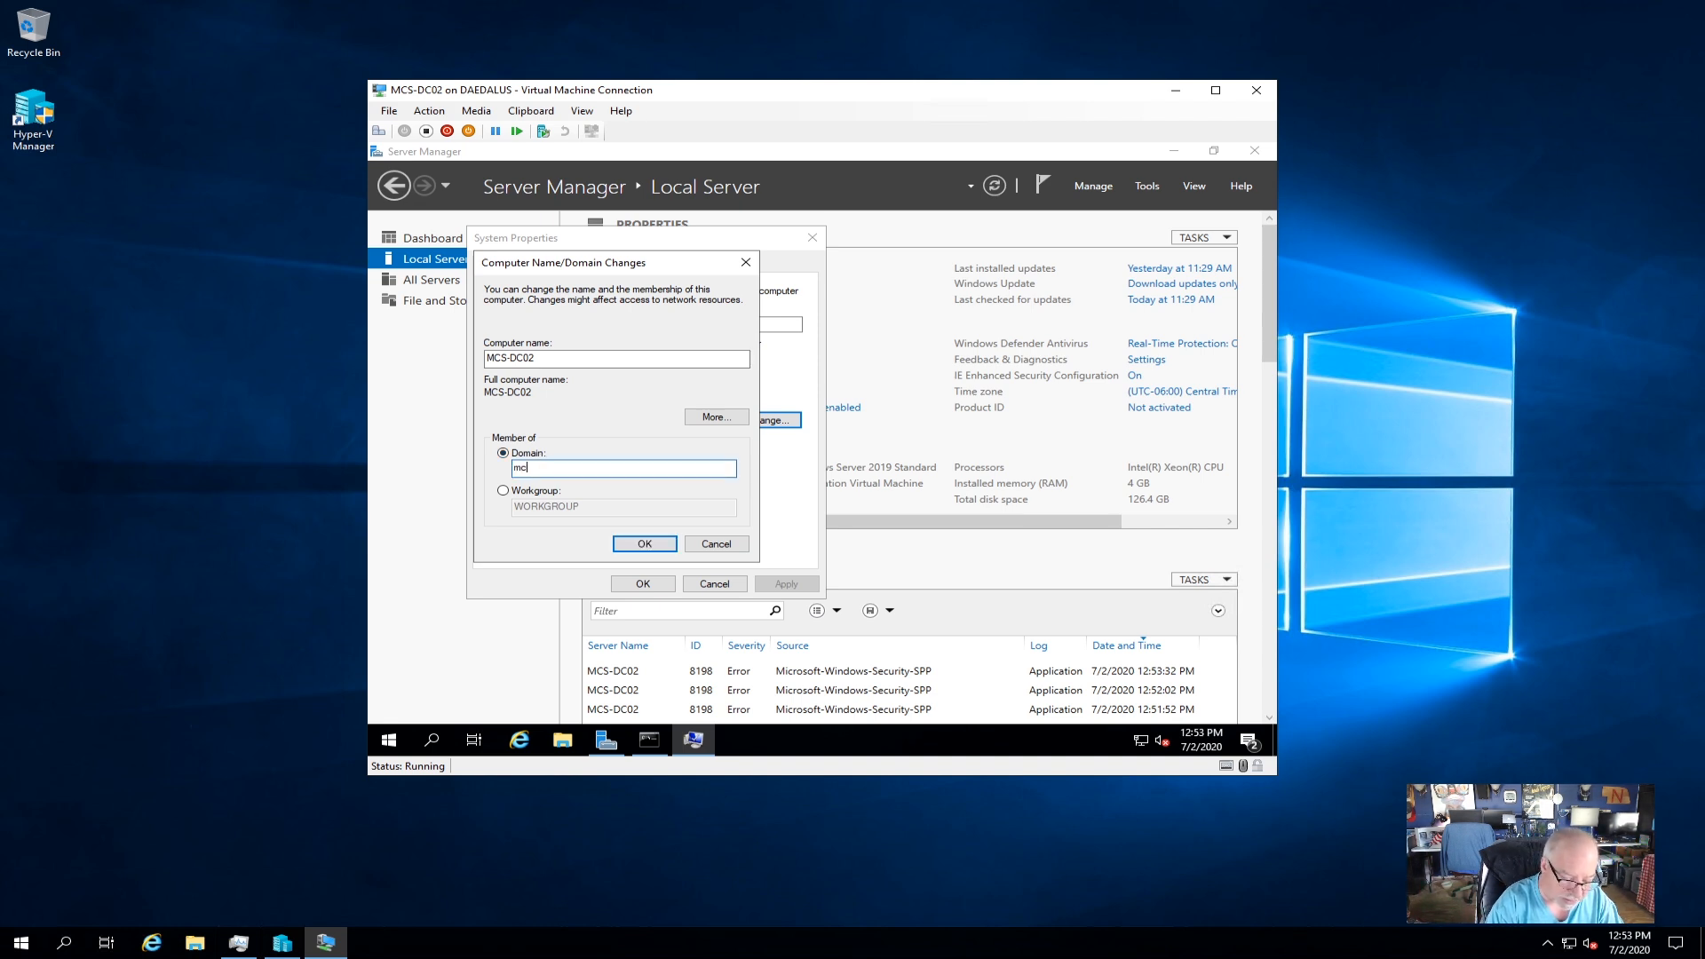
text(s.local)
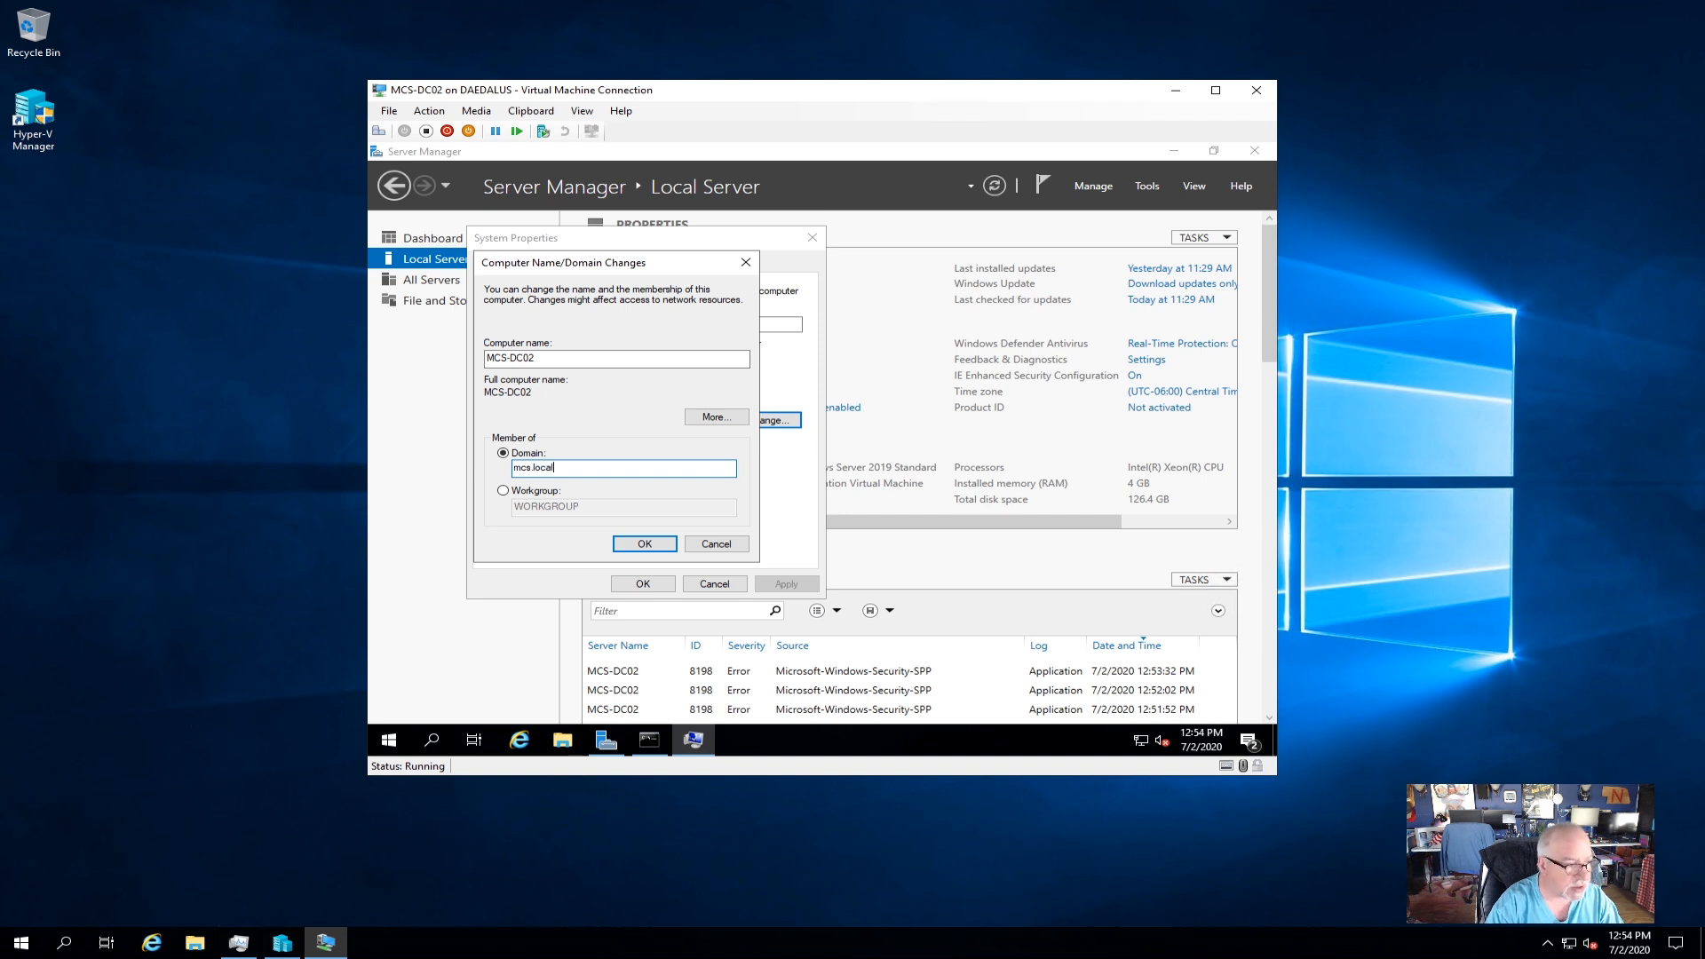
click(635, 542)
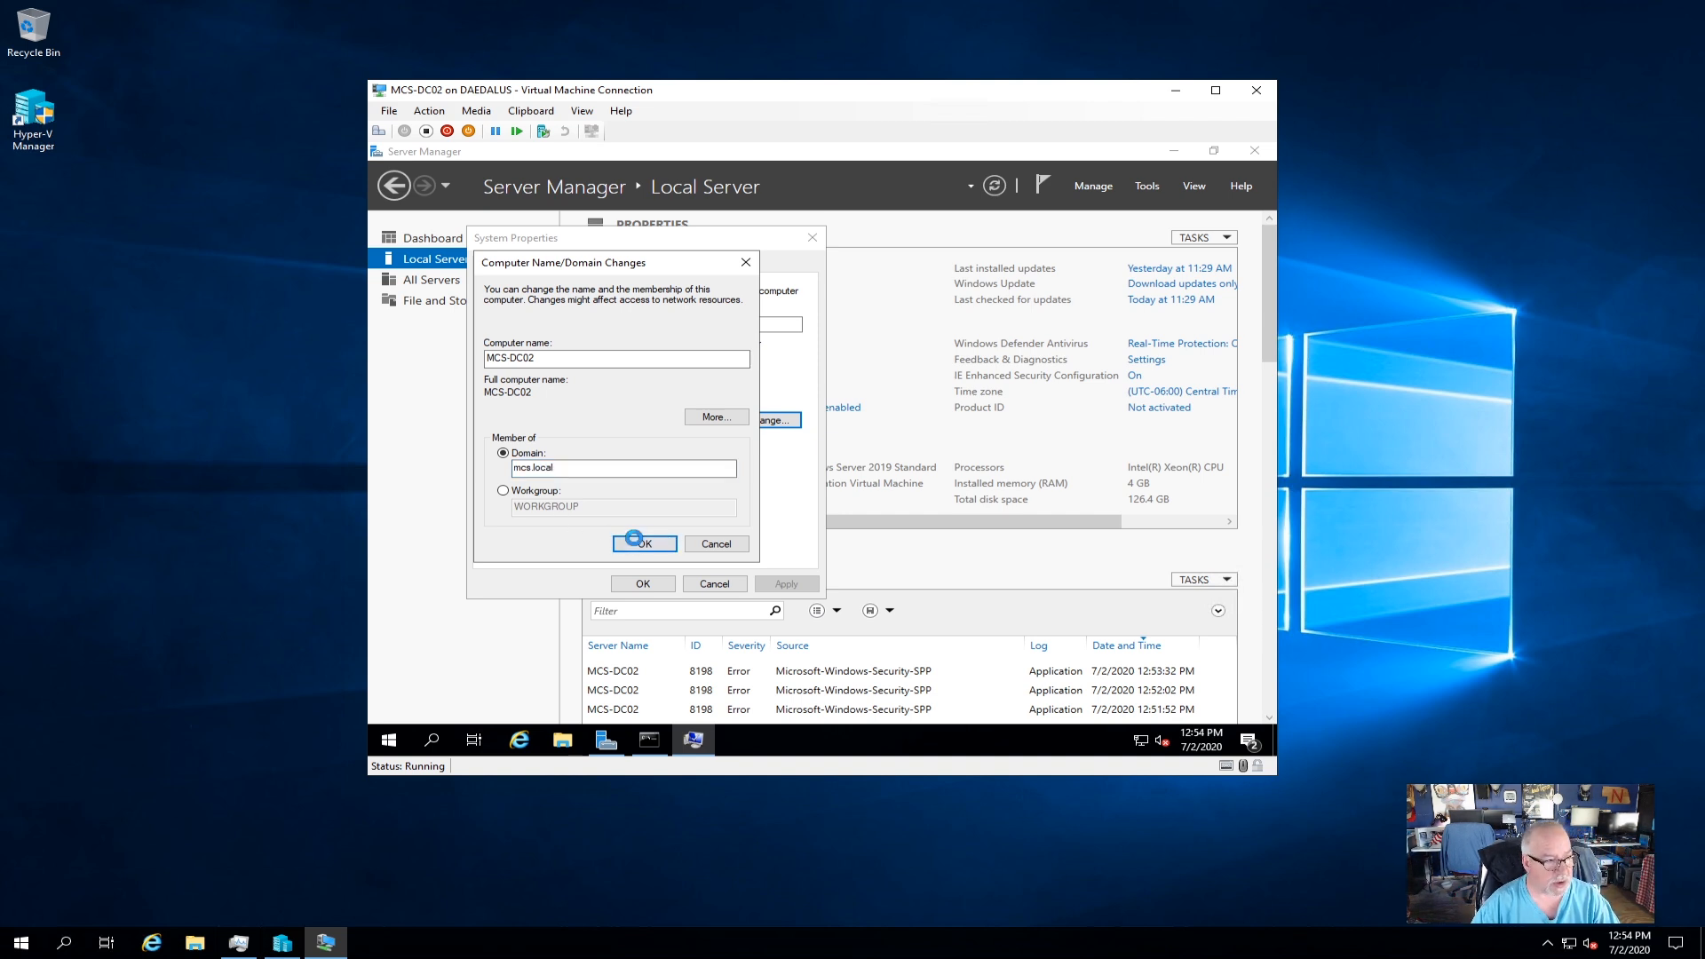
Enter the domain admin credentials, acknowledge the welcome and restart notices, and restart now.
text(adama)
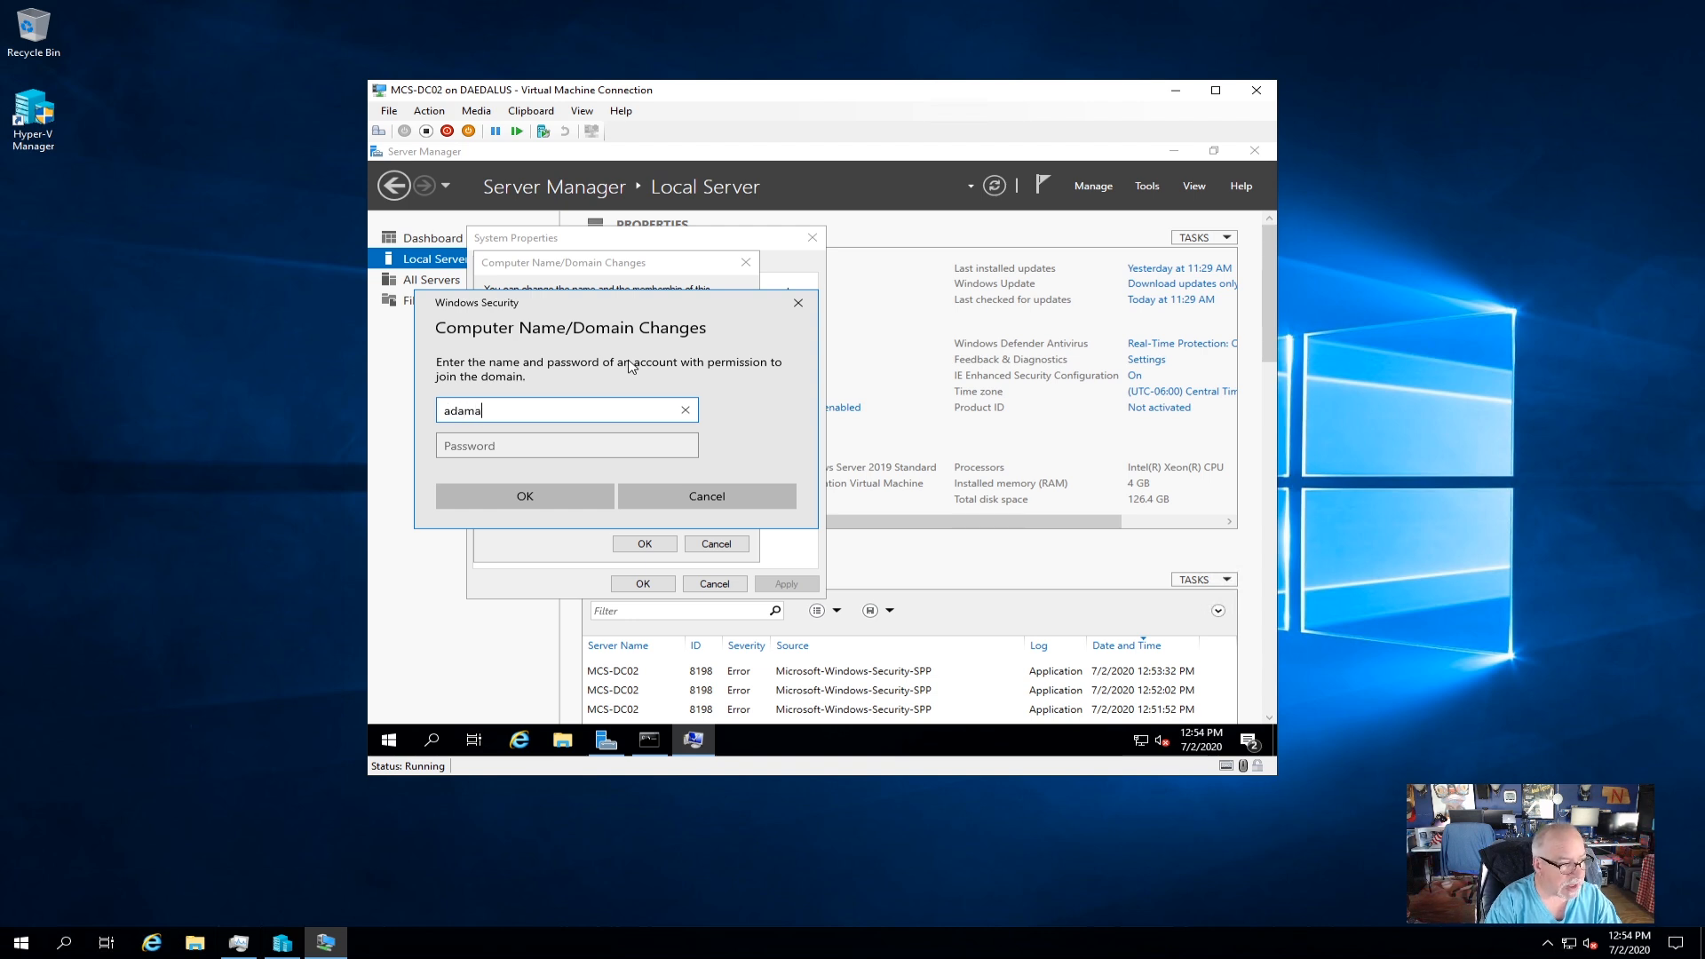
key(Tab)
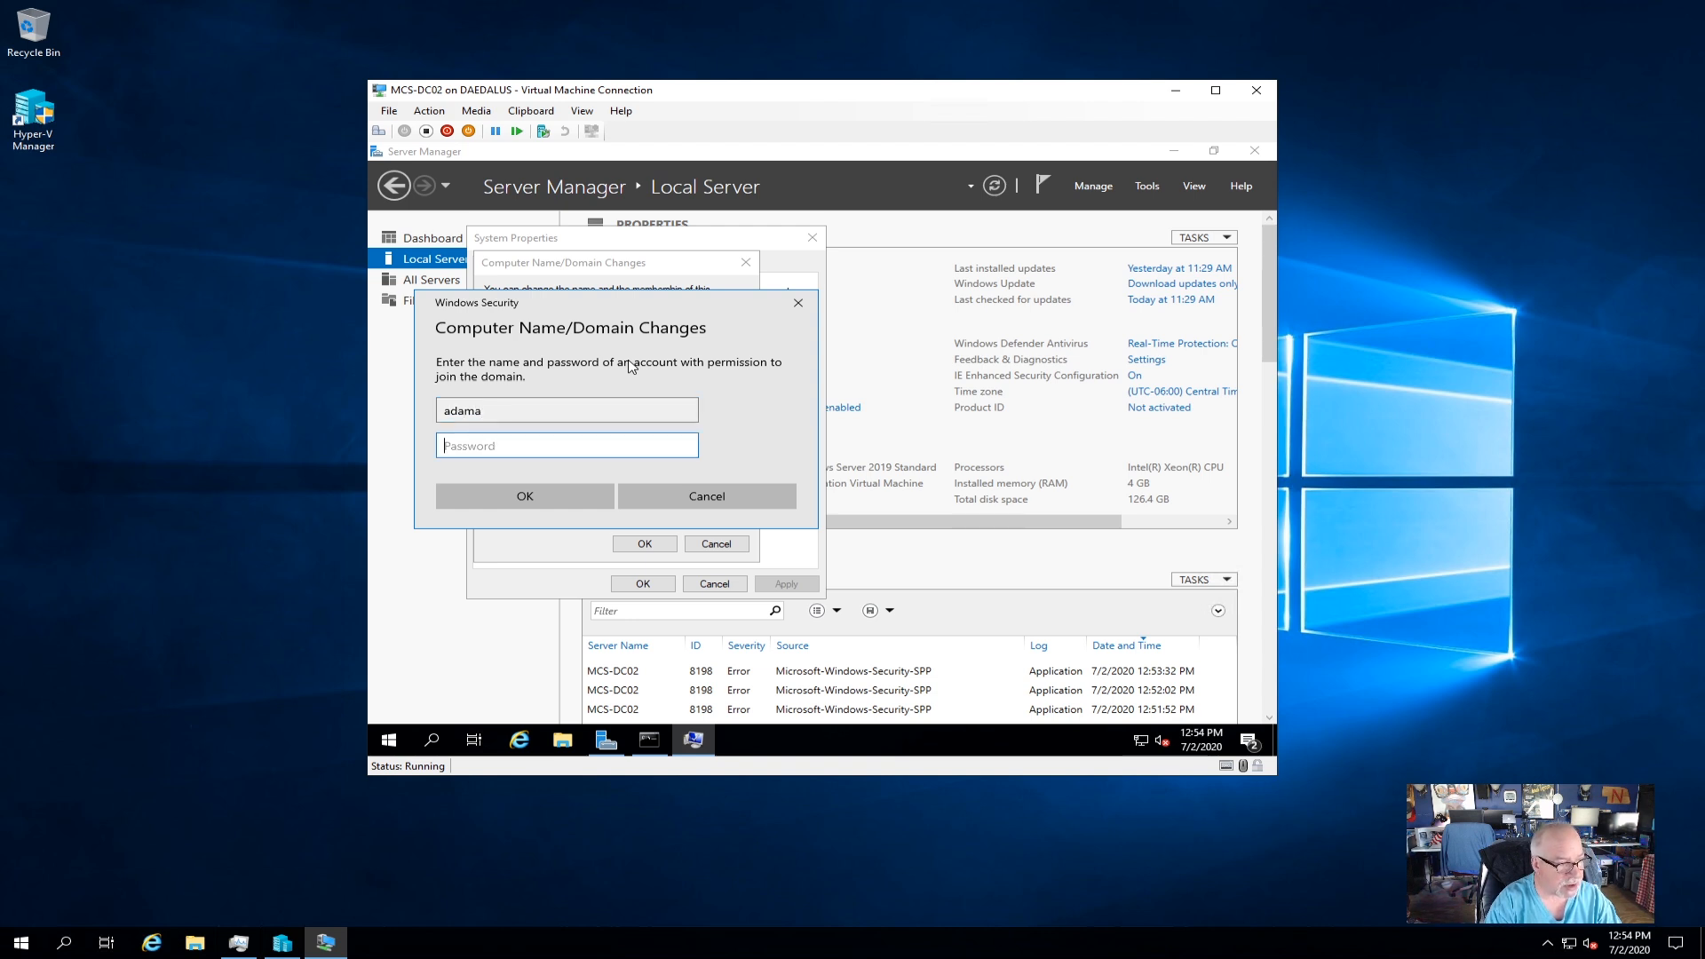
text(••••••)
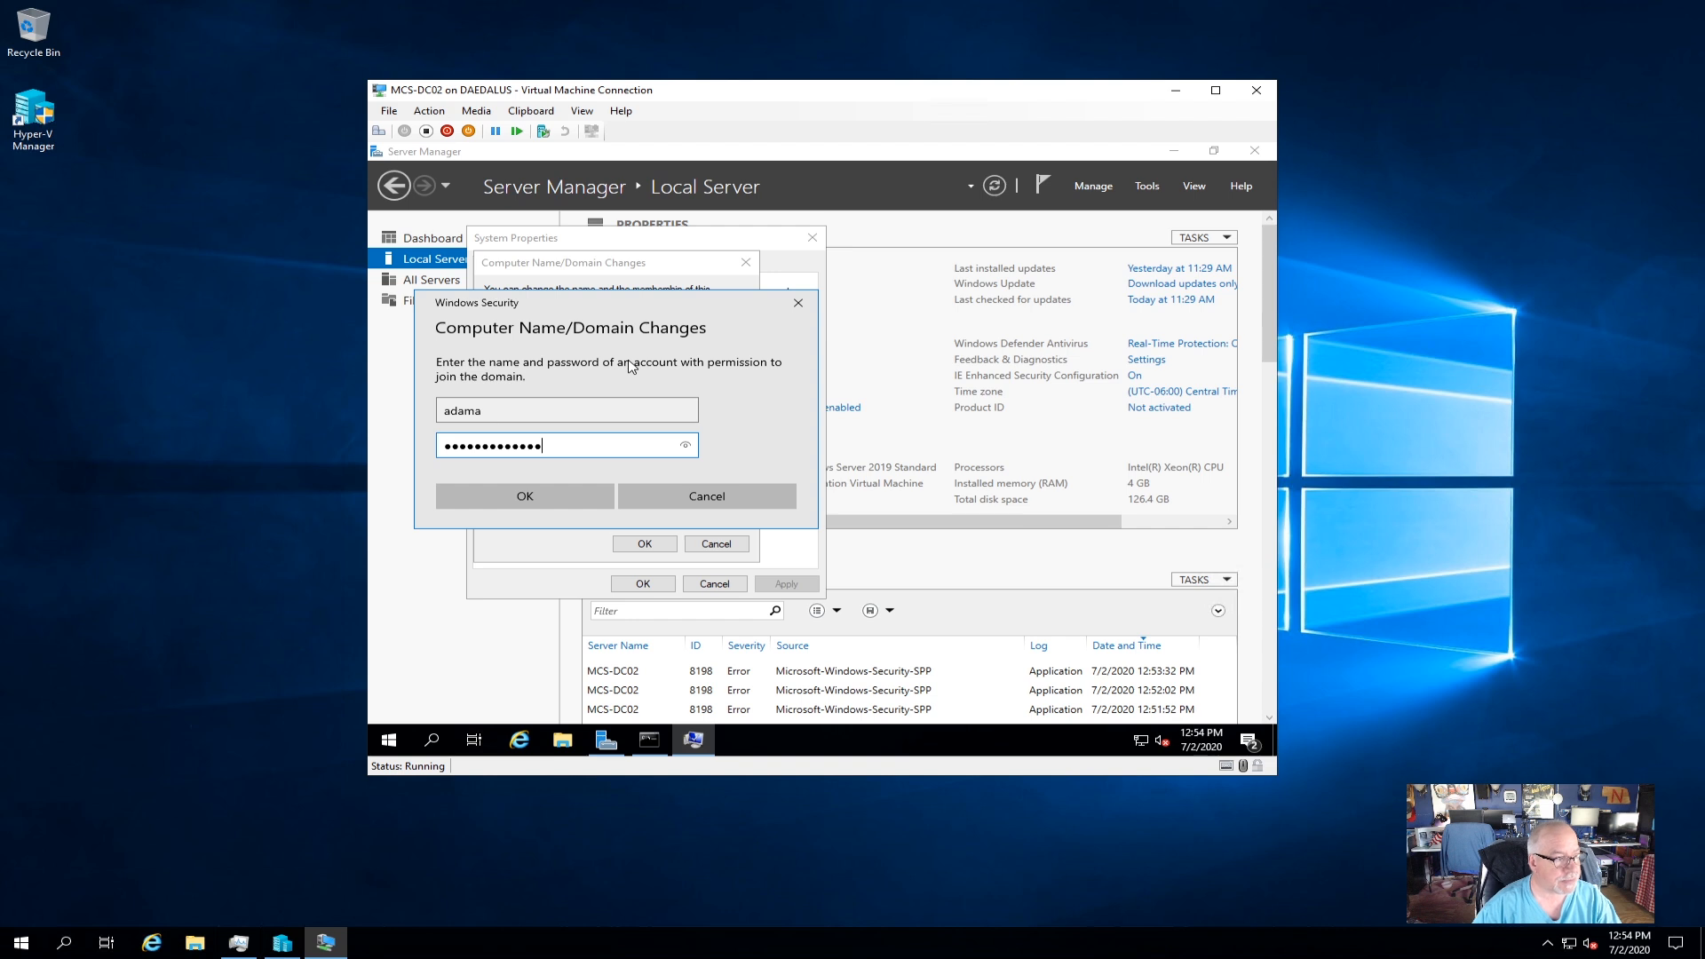
click(567, 490)
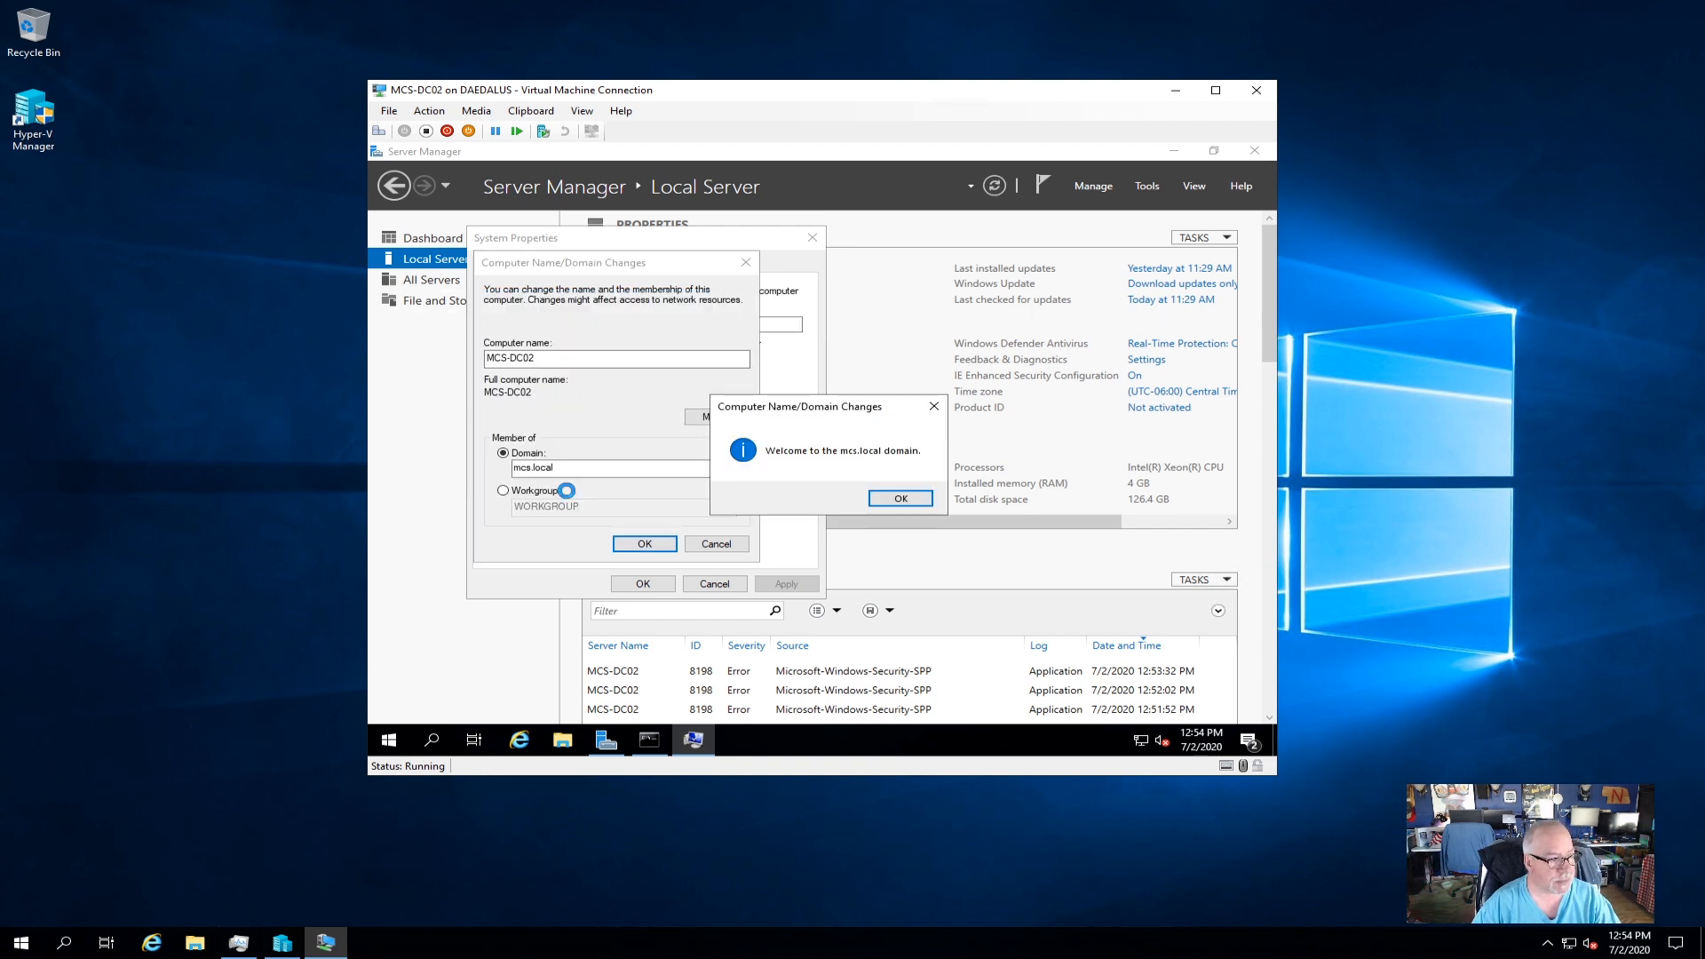
click(897, 498)
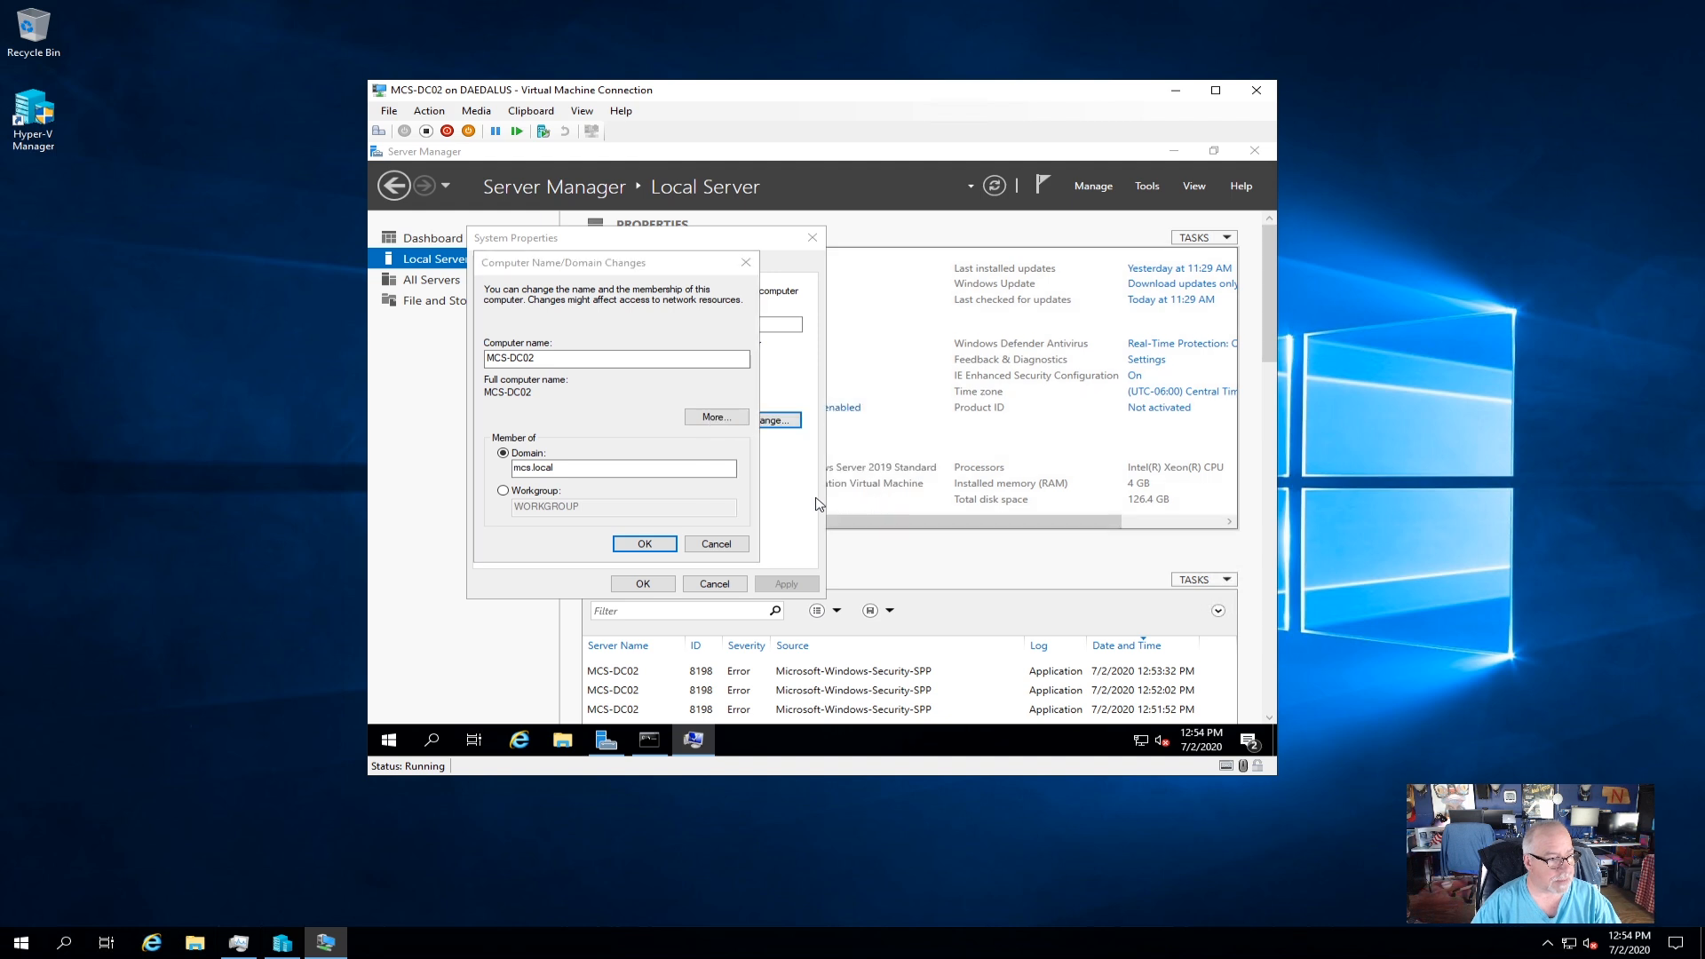
click(914, 467)
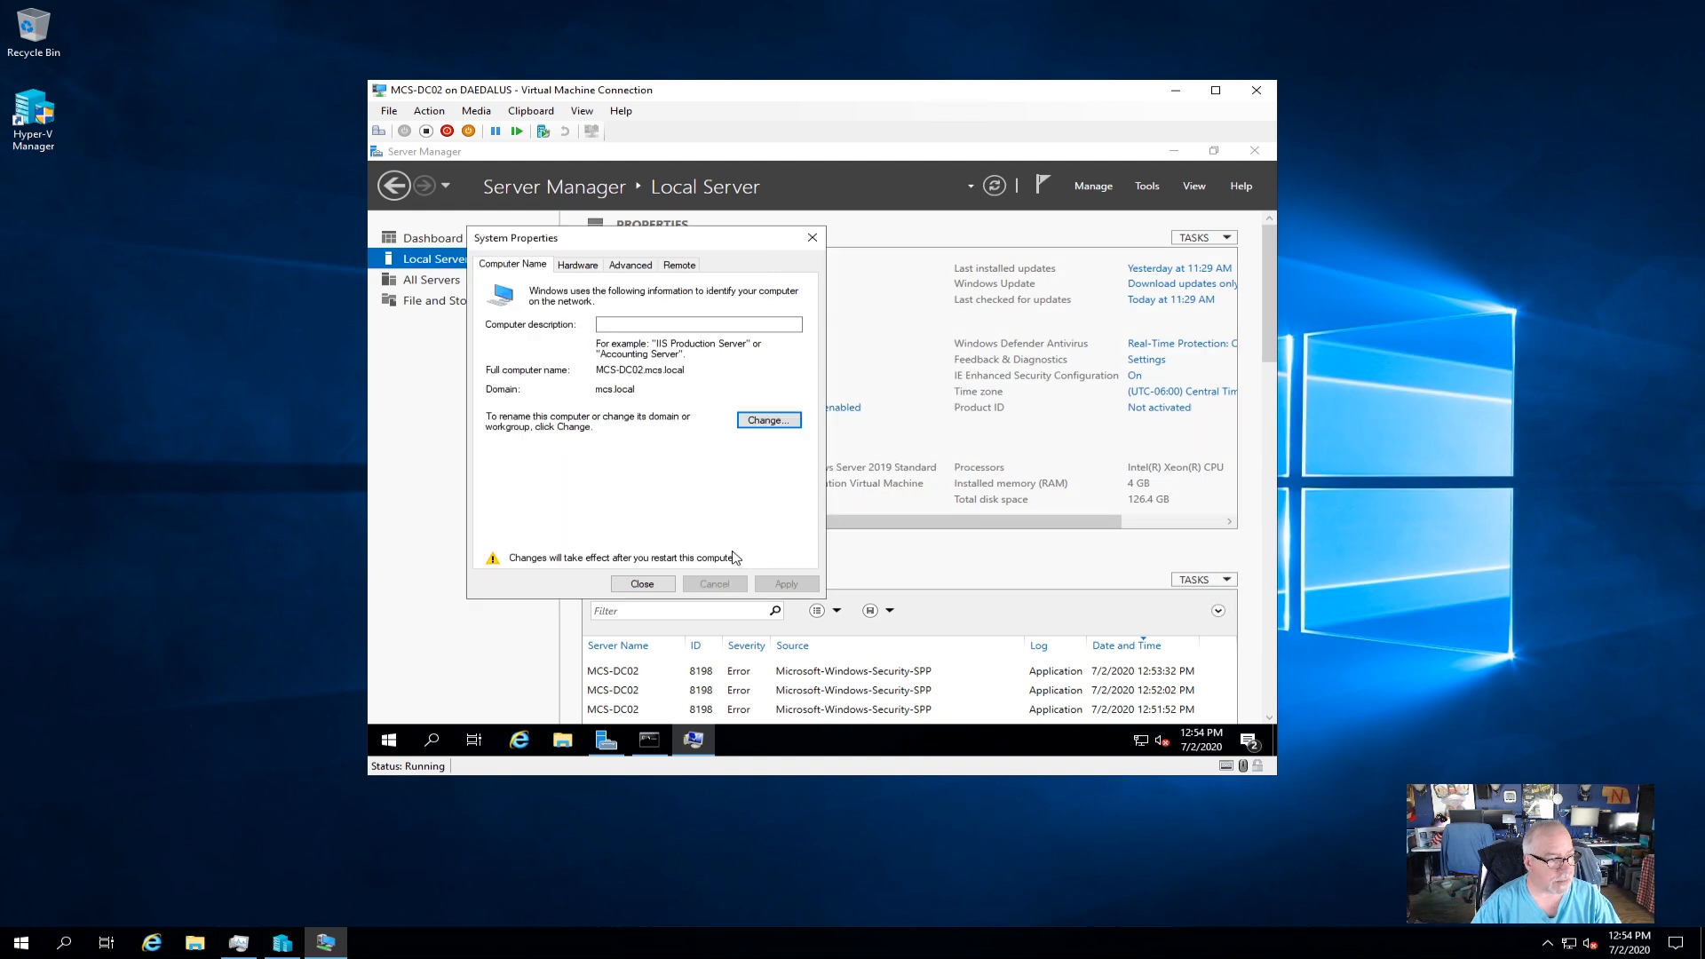
click(645, 586)
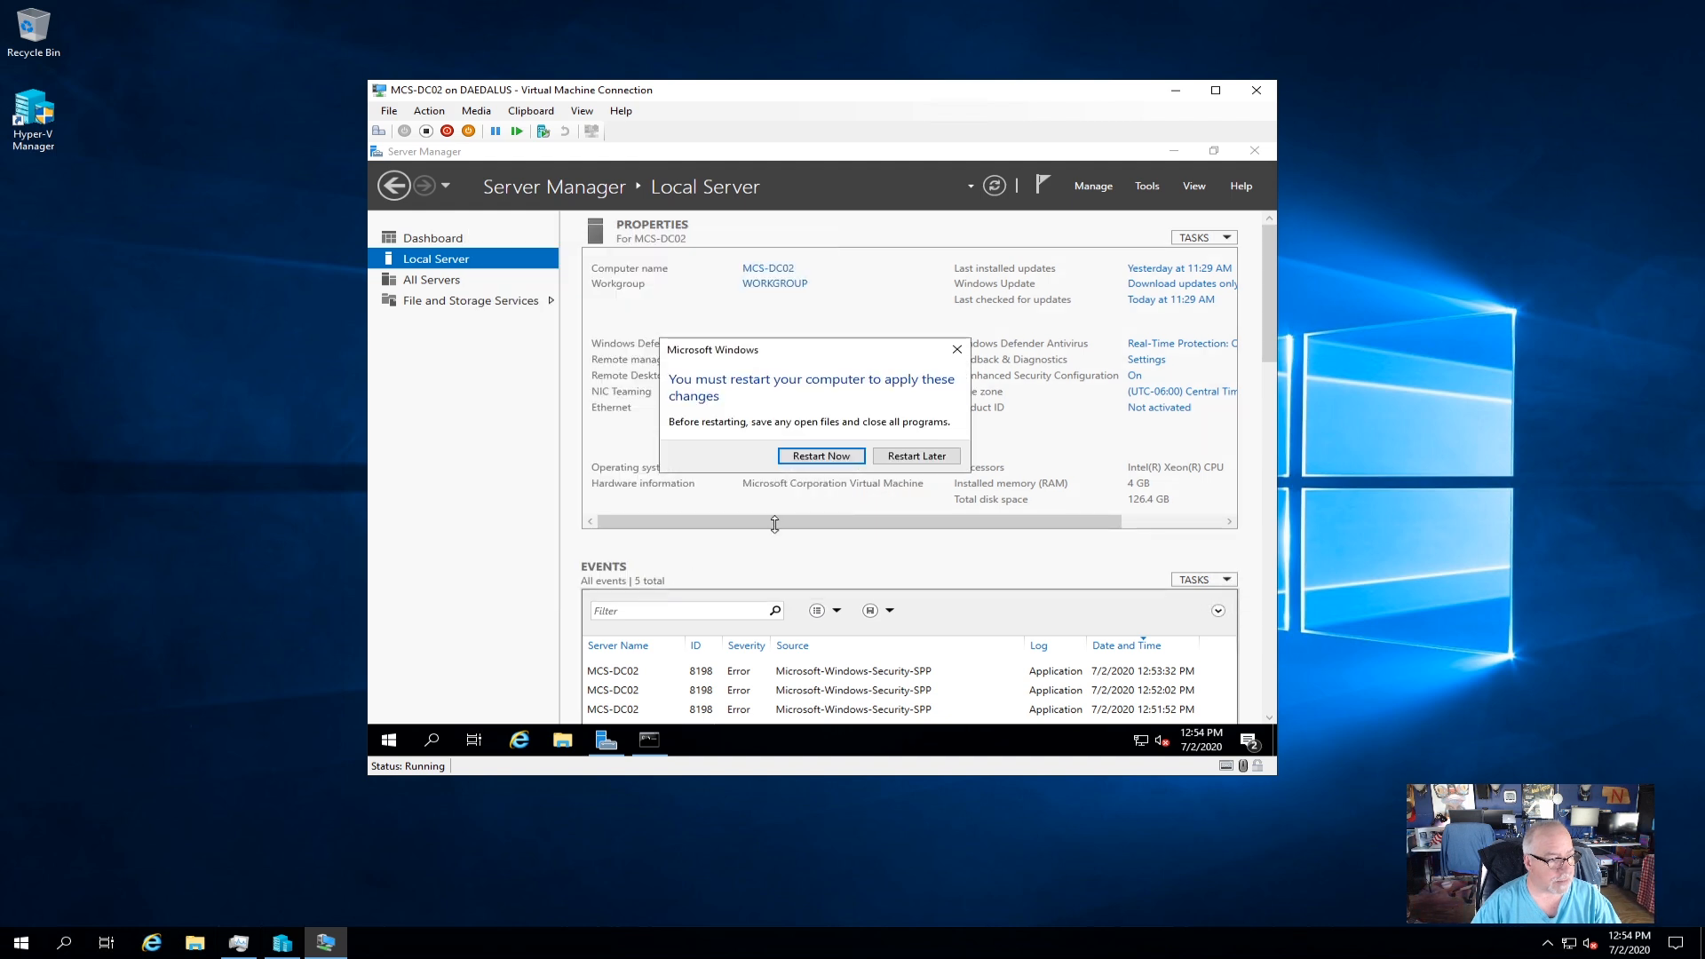
click(837, 461)
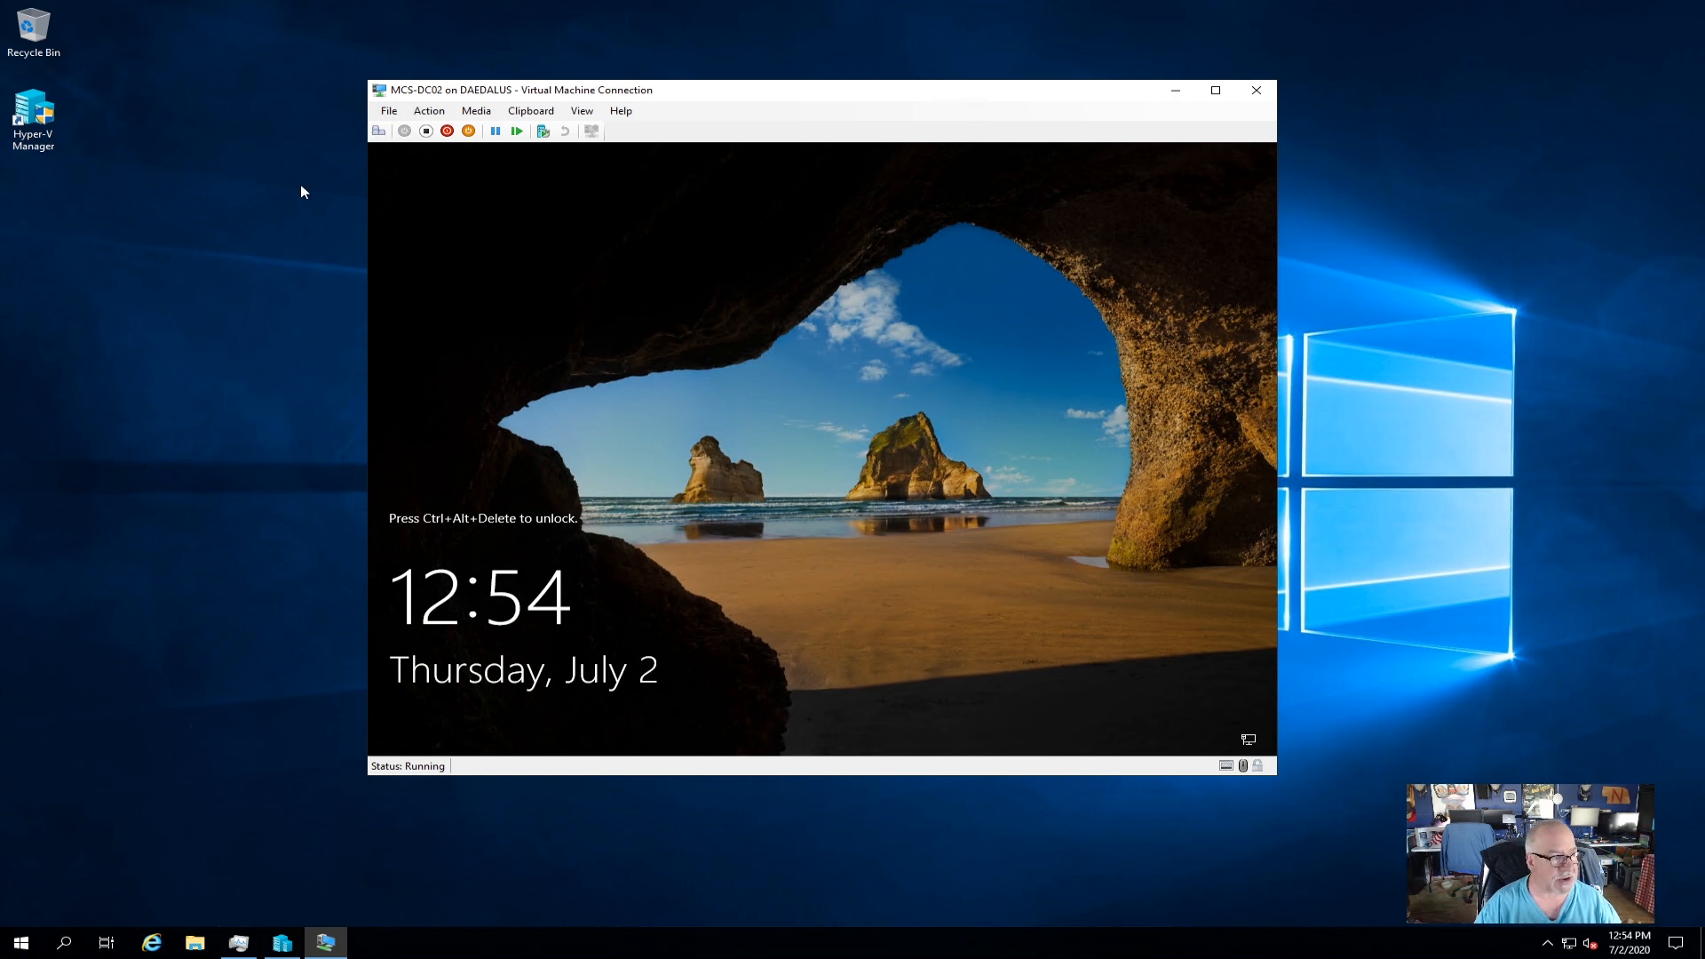
Unlock the VM and sign in as another user with an mcs domain account and password.
click(404, 132)
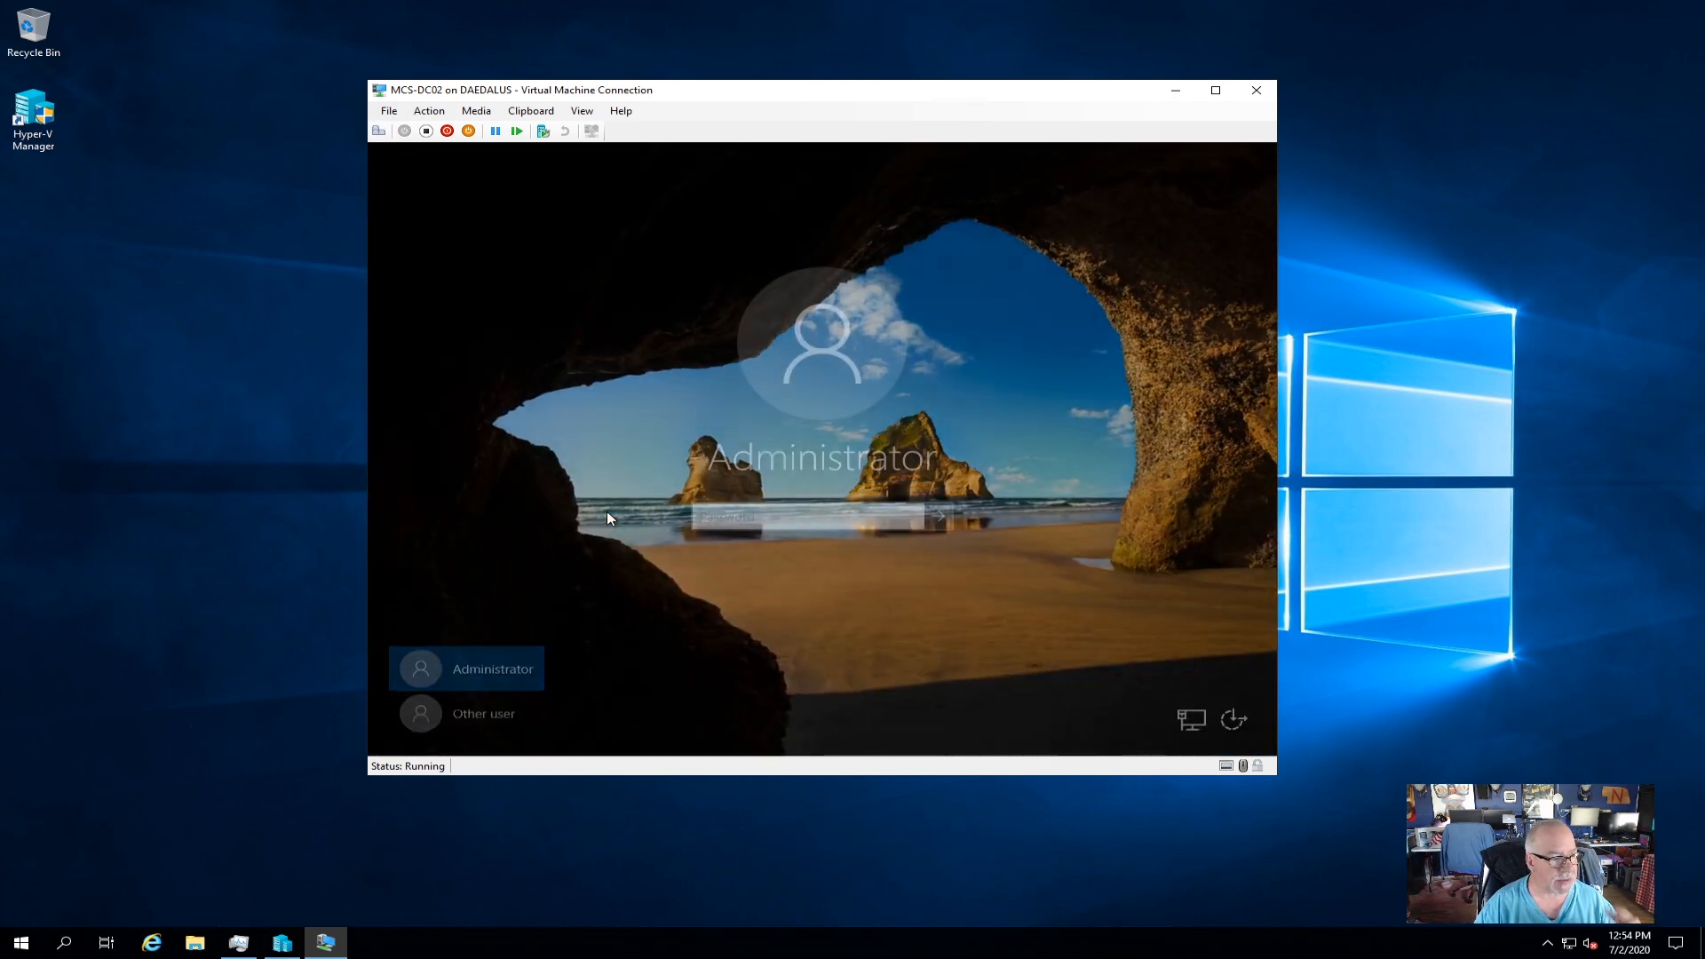
click(484, 711)
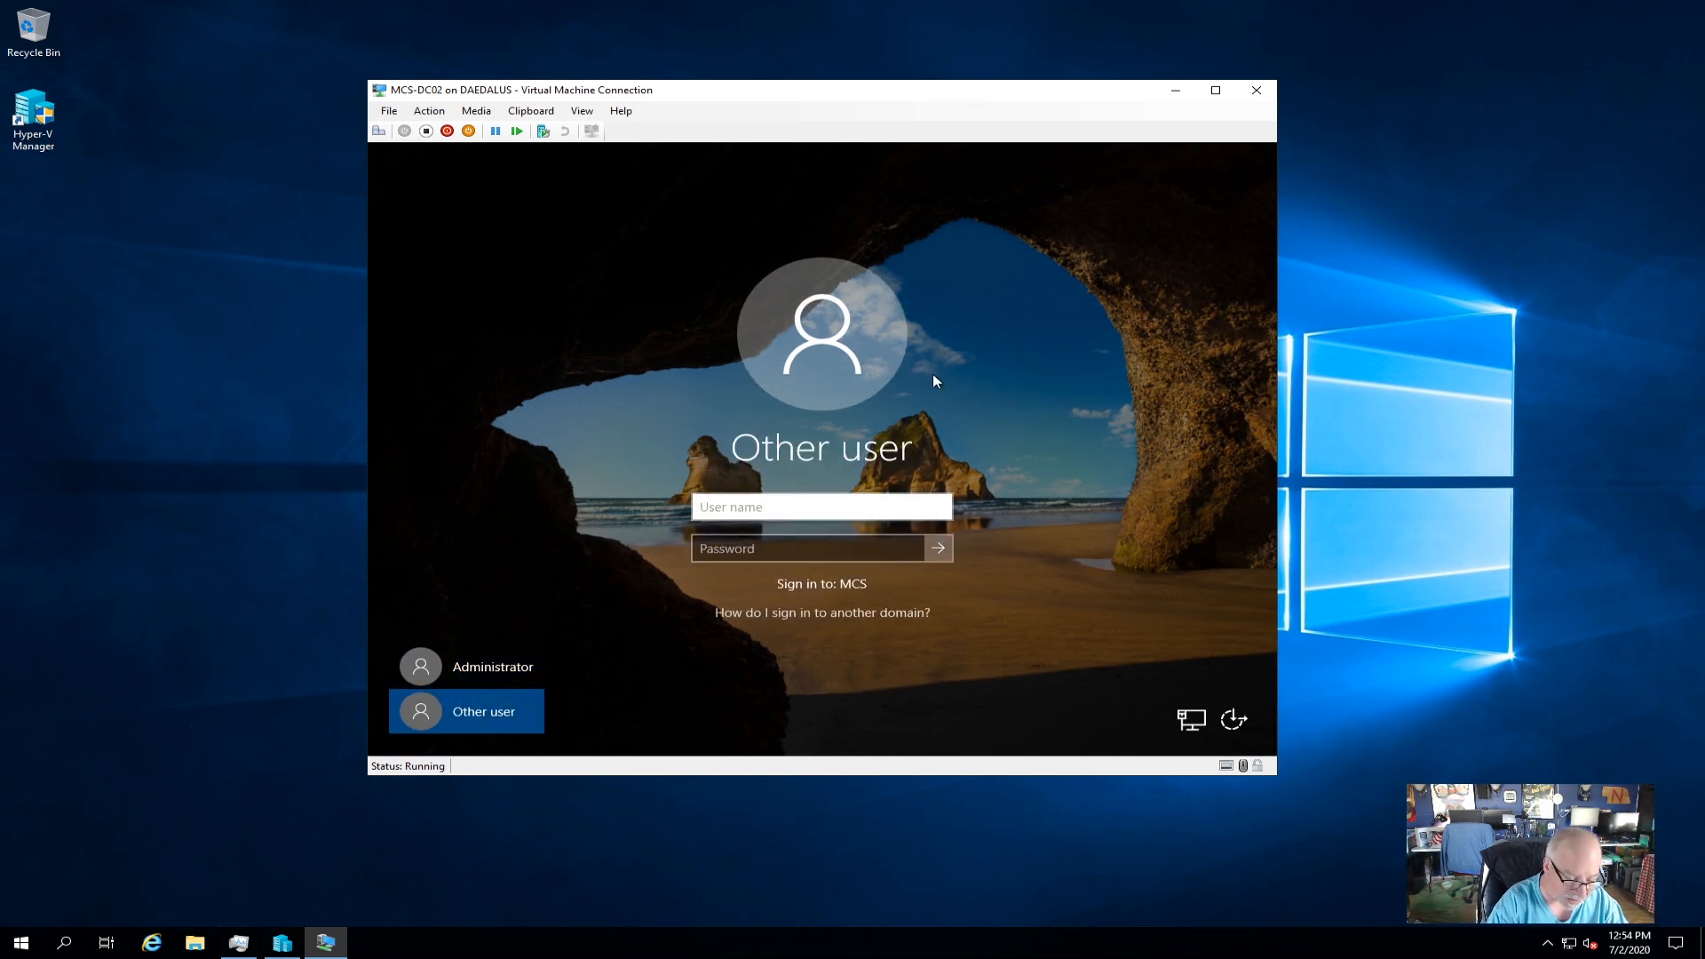
text(mcs\adama)
key(Tab)
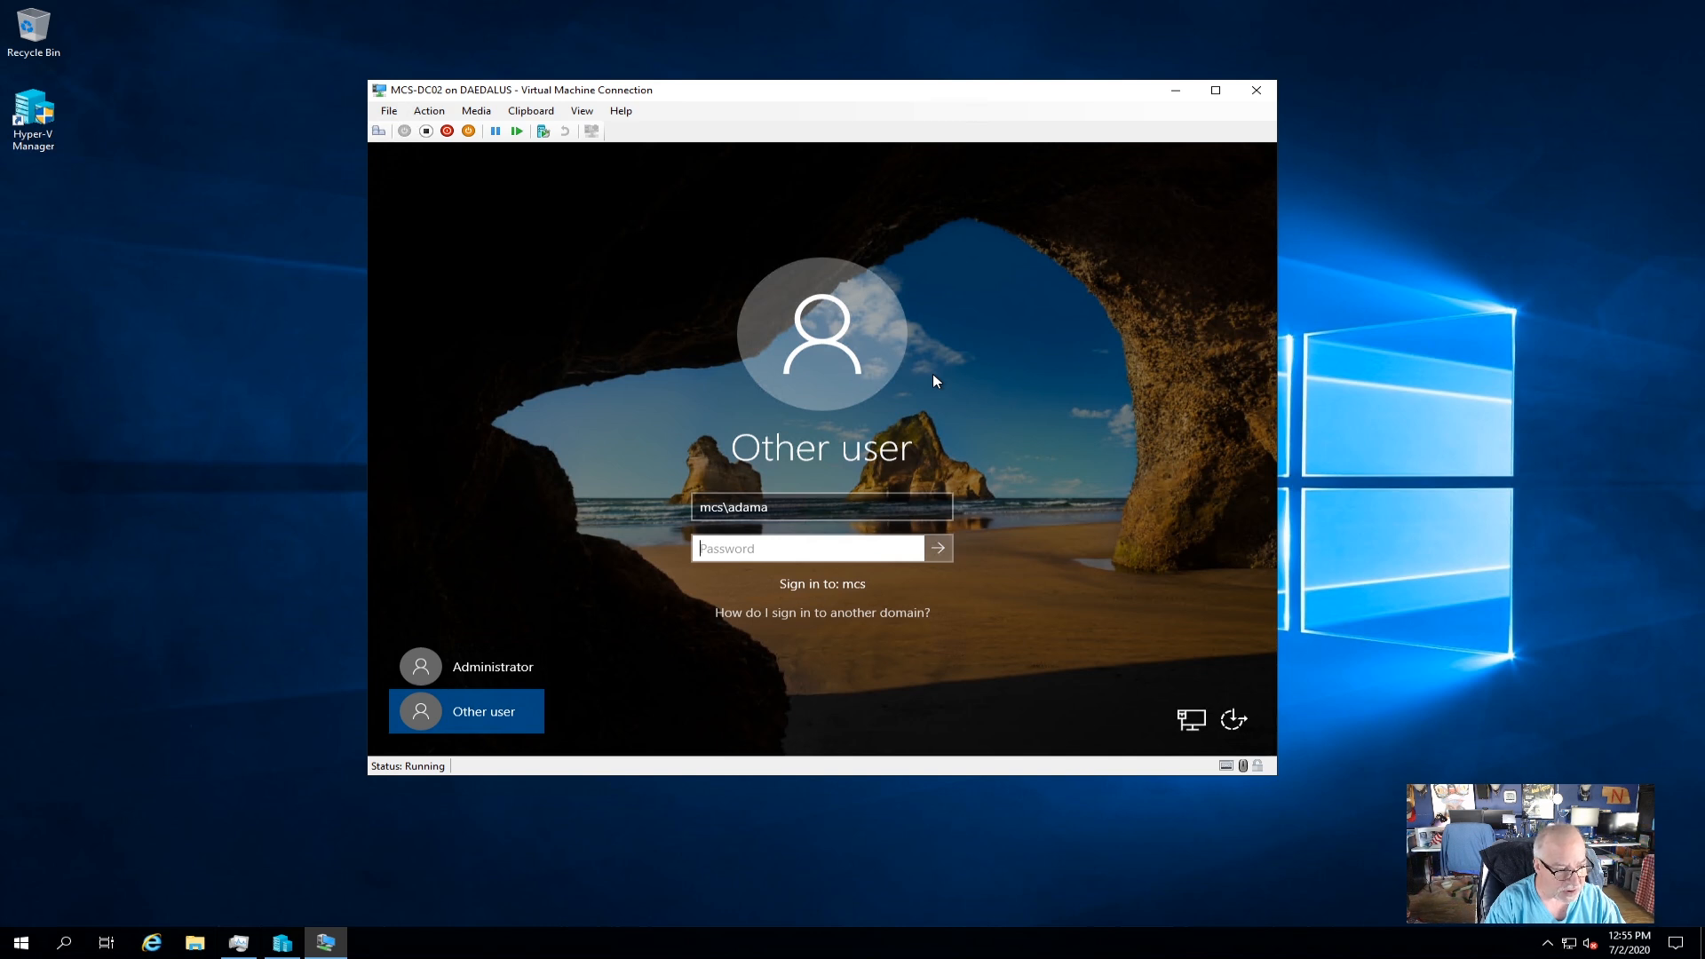
text(••••••)
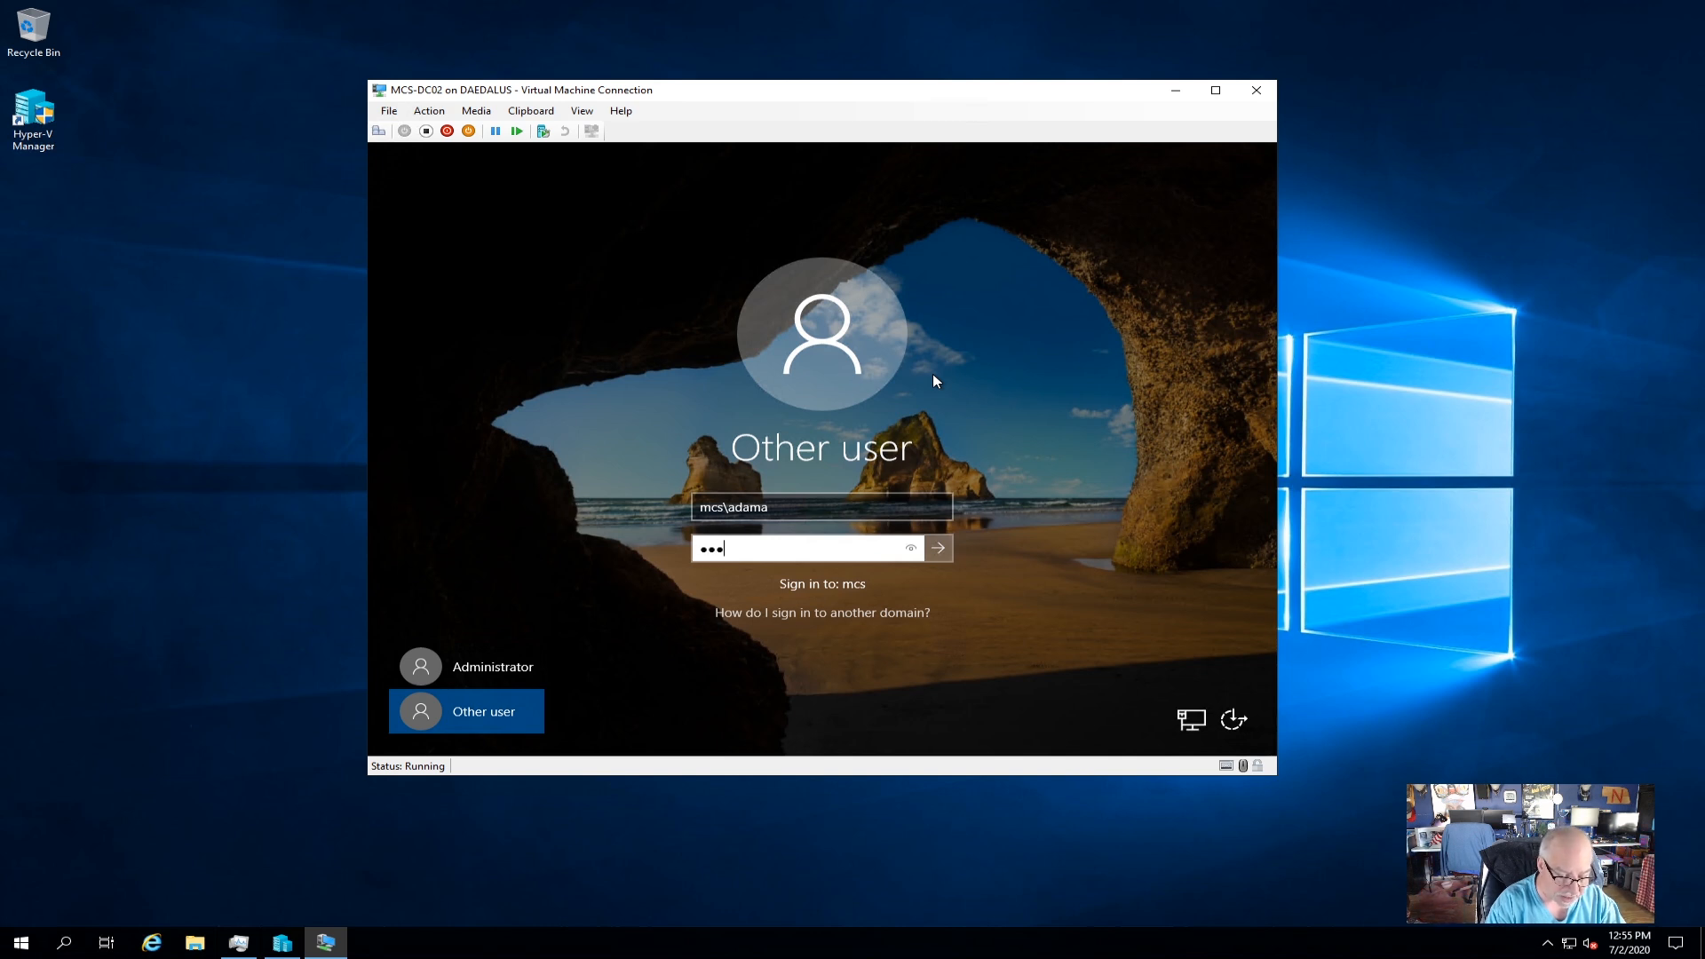
text(••••)
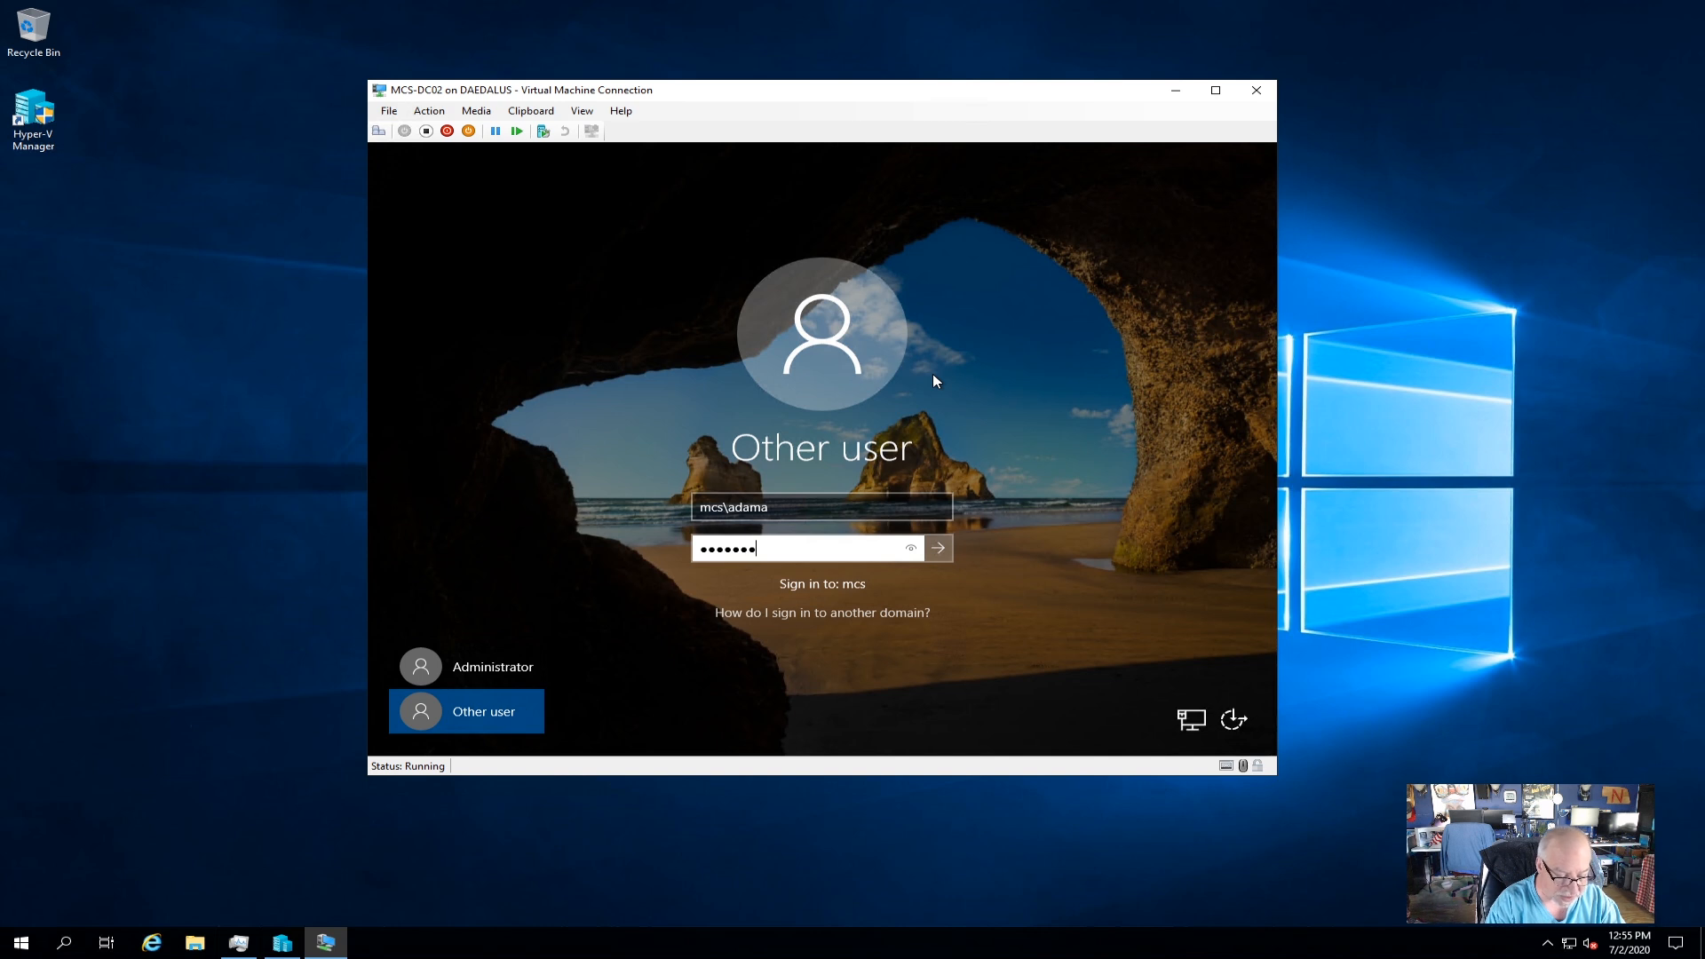
text(•••)
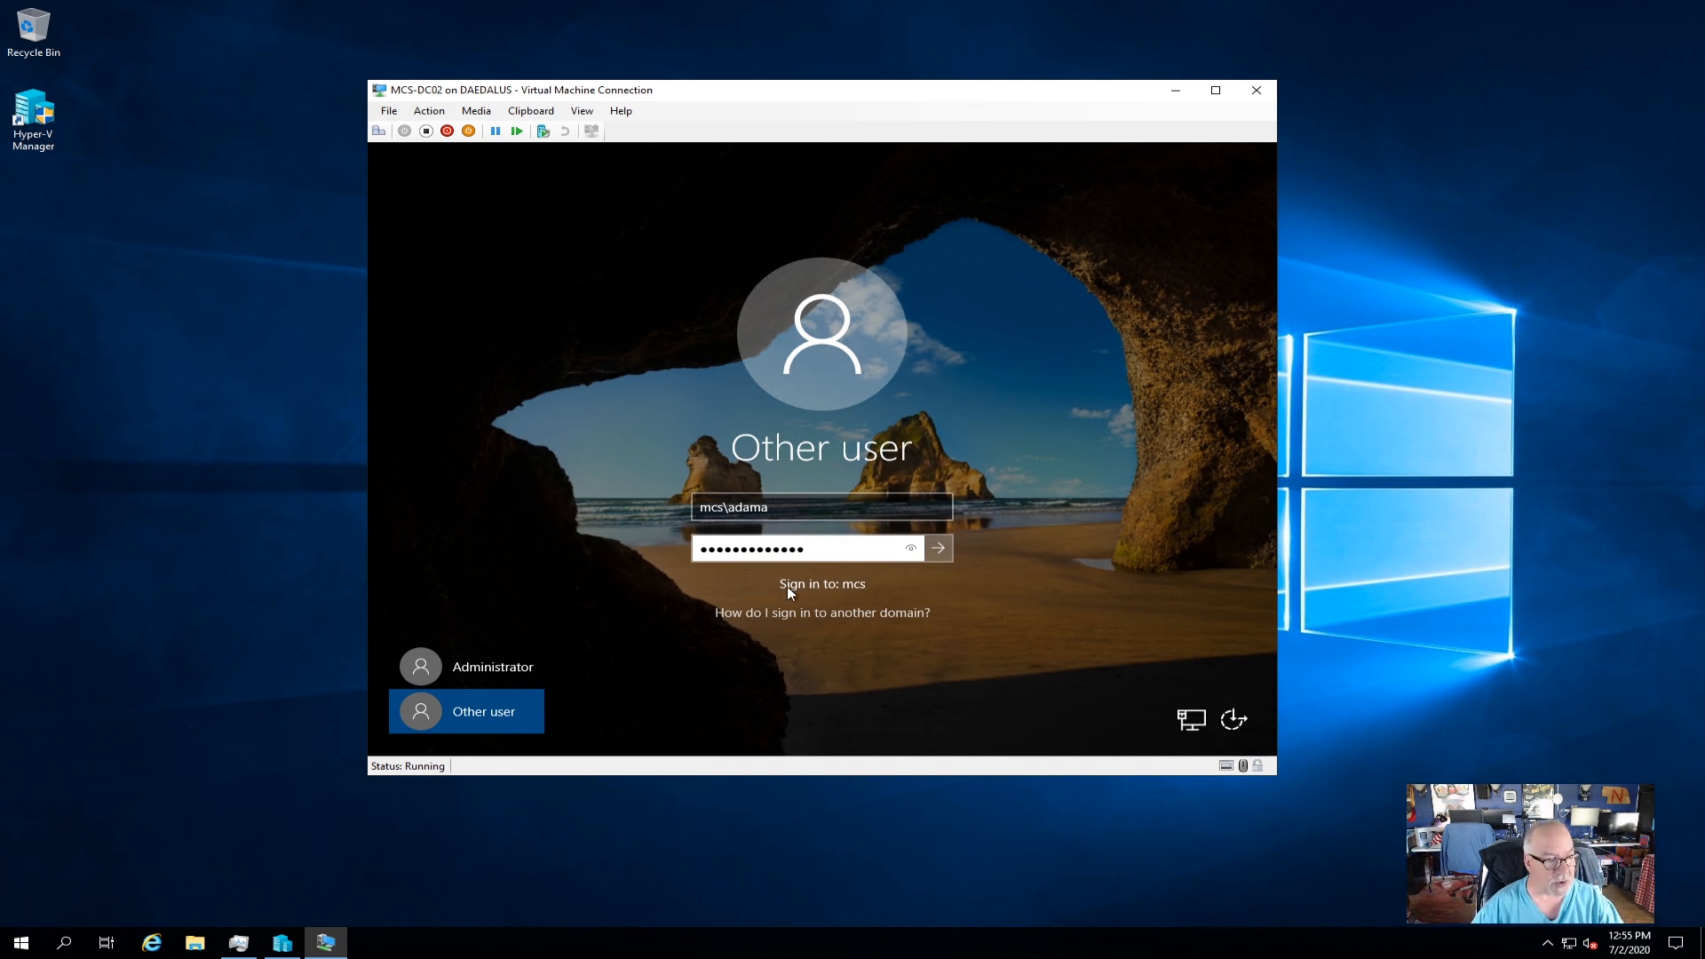
key(Return)
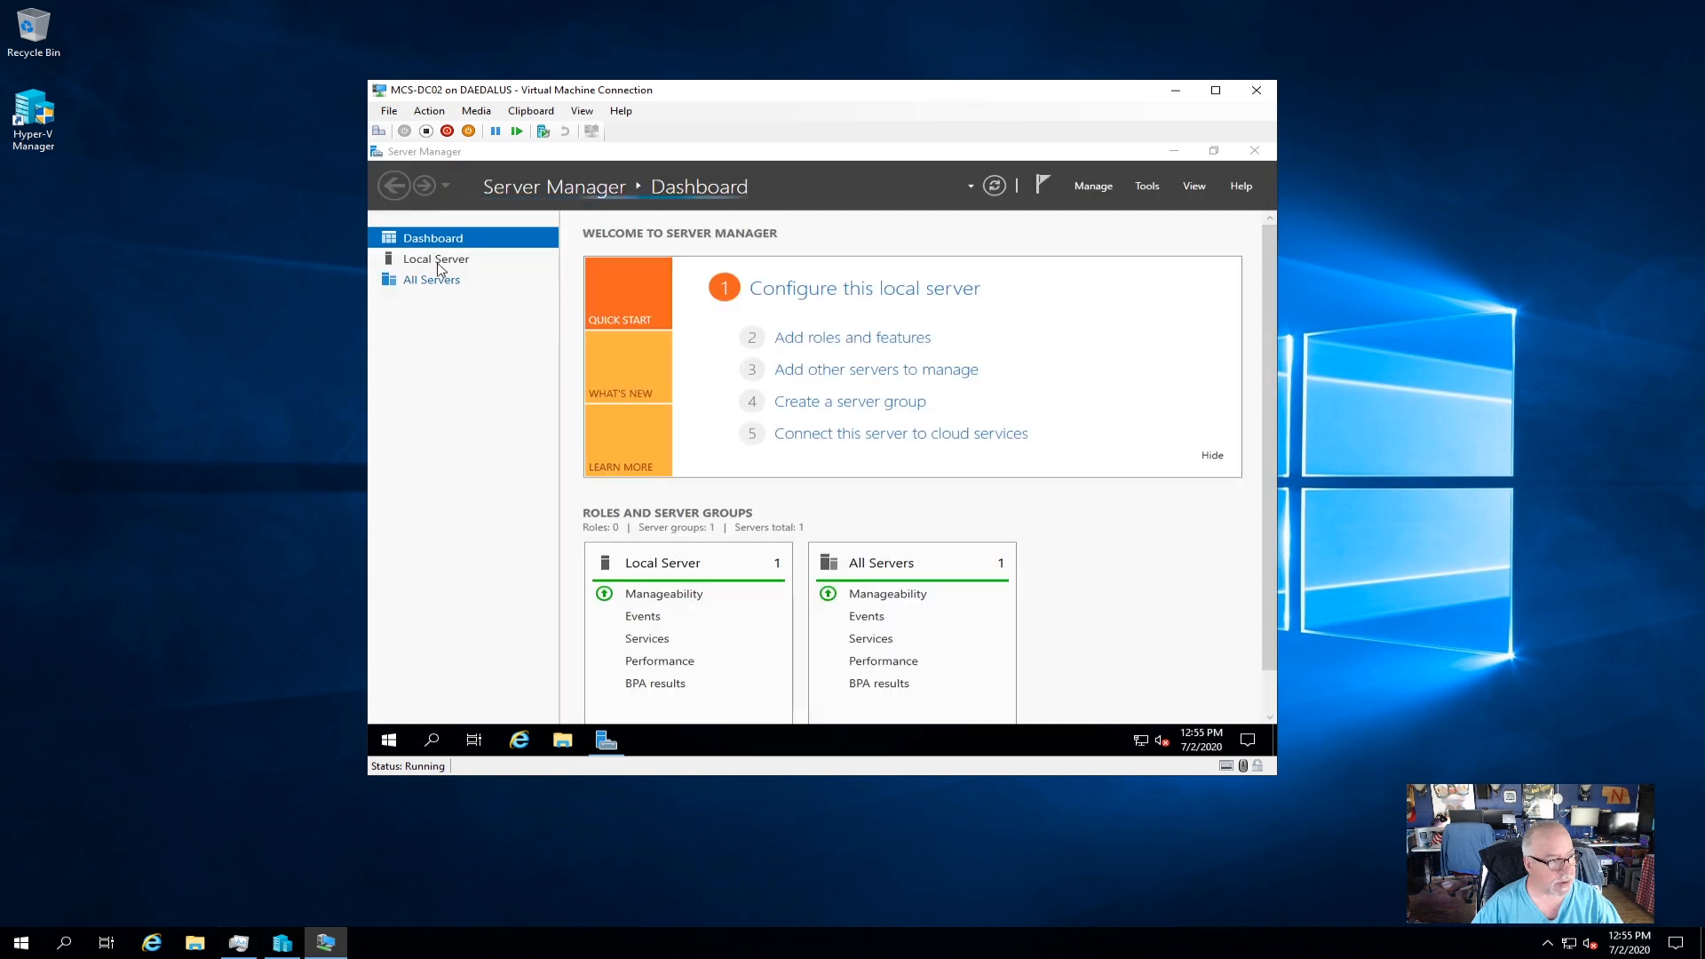
Turn on Allow remote connections for Remote Desktop, accept the firewall notice, and apply.
click(438, 262)
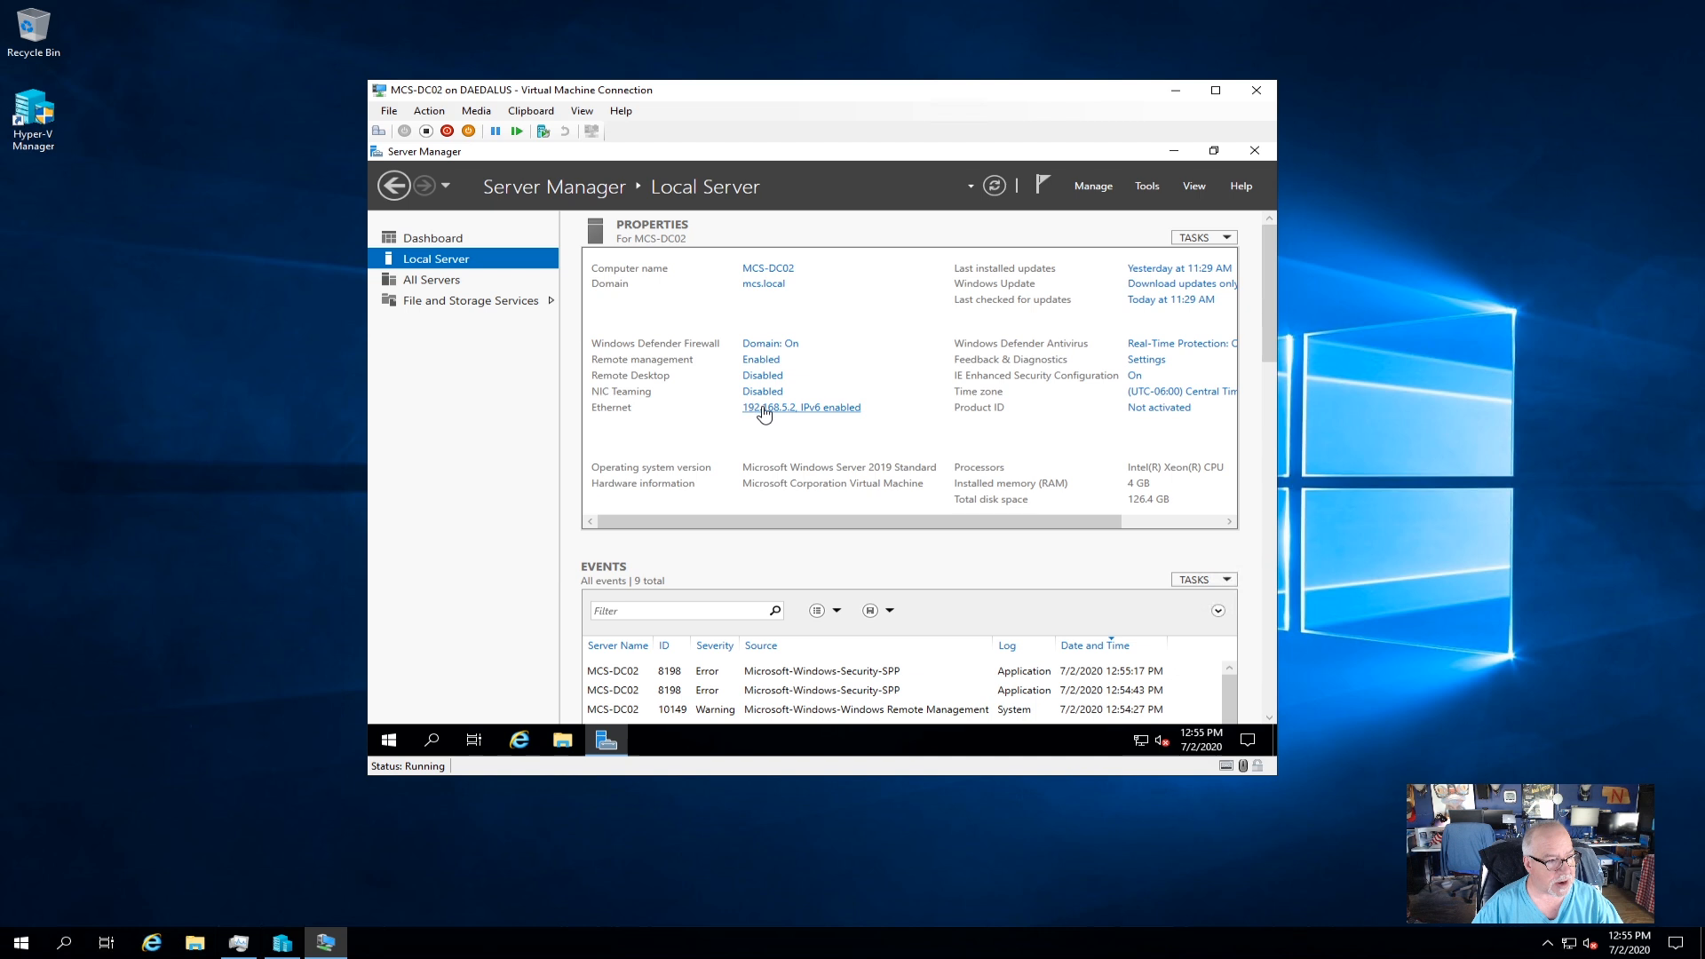
click(762, 376)
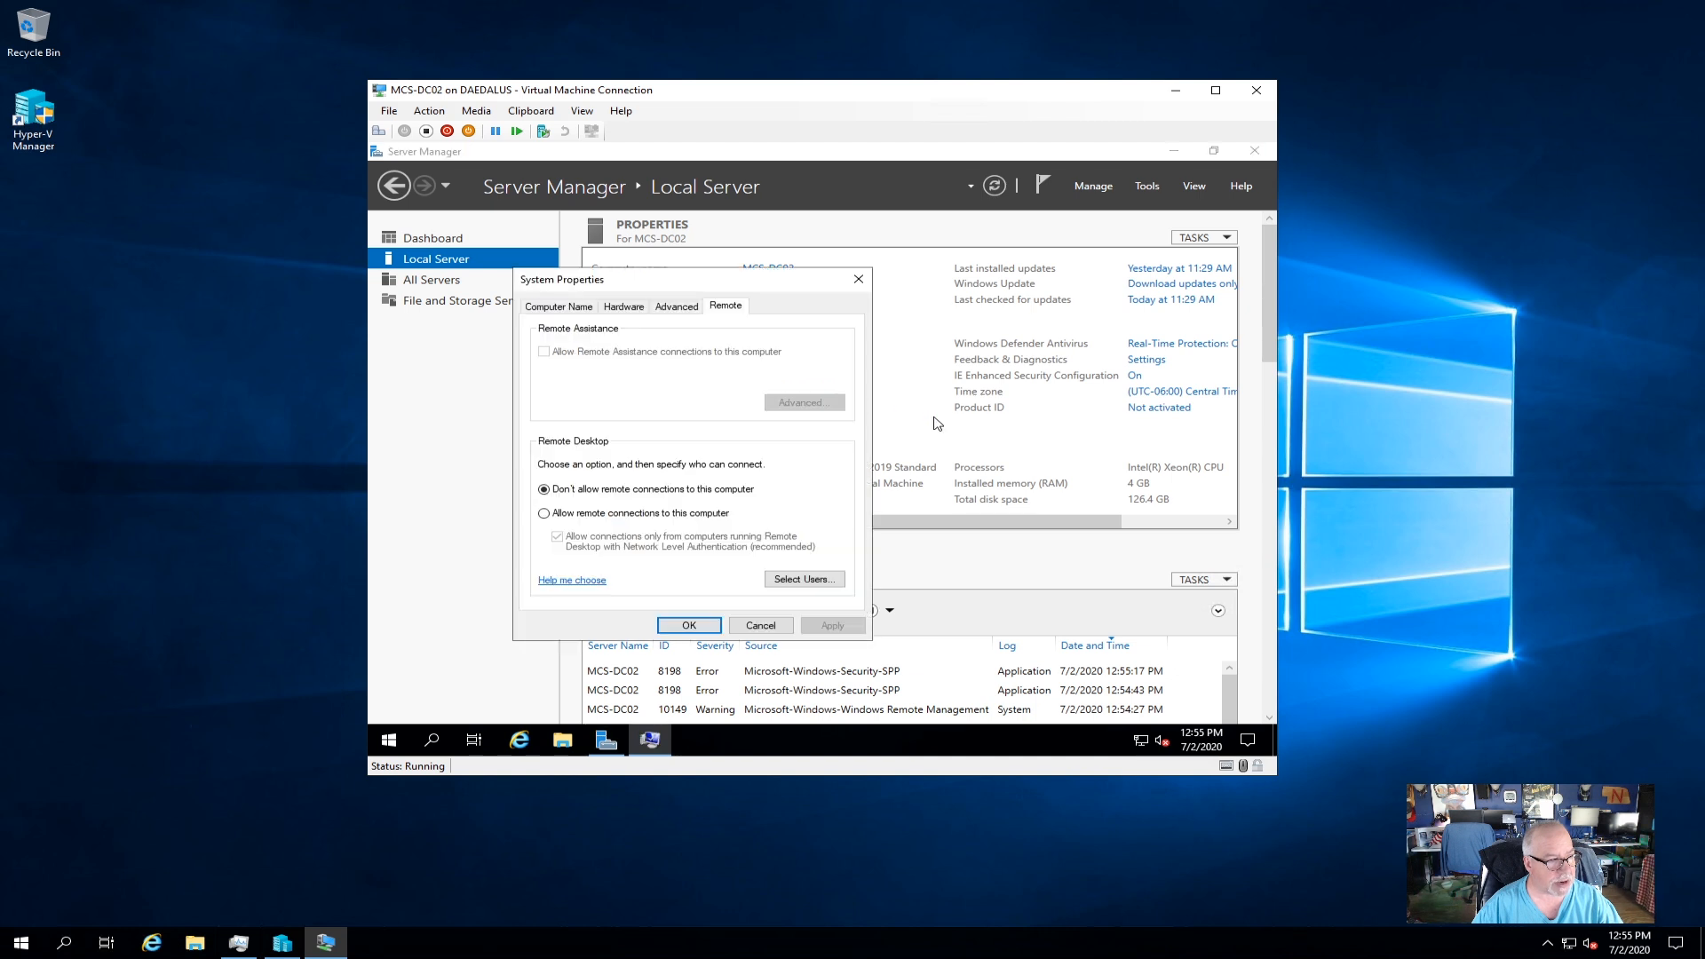
click(544, 513)
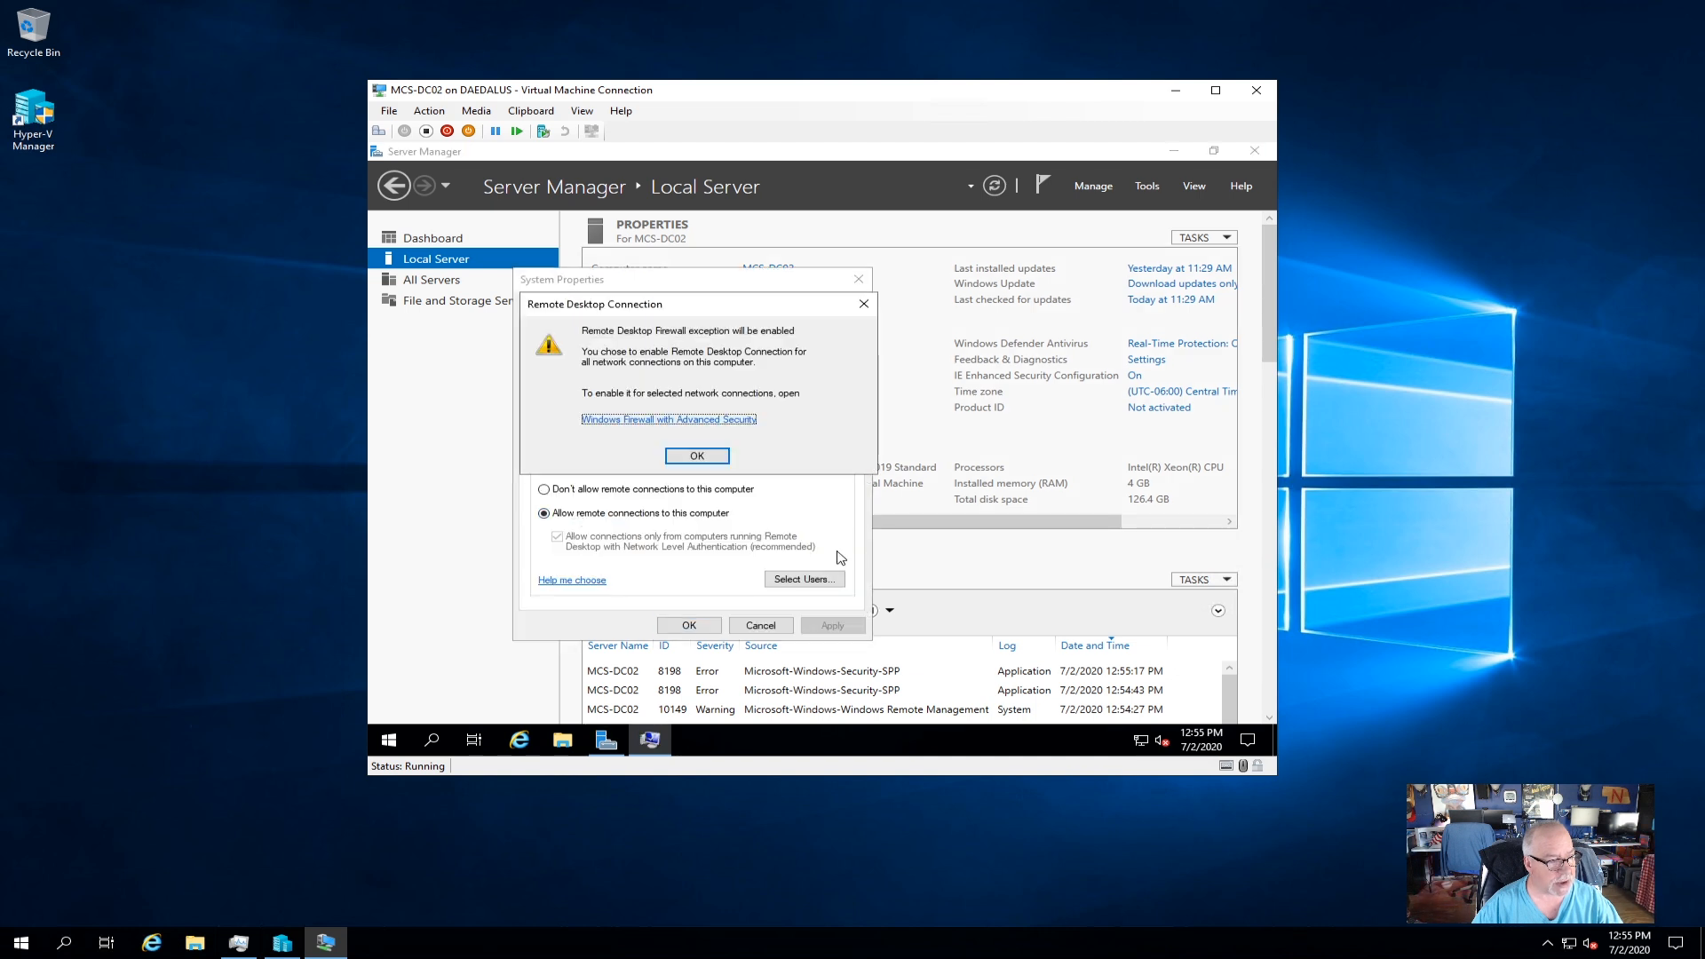
click(704, 456)
click(831, 632)
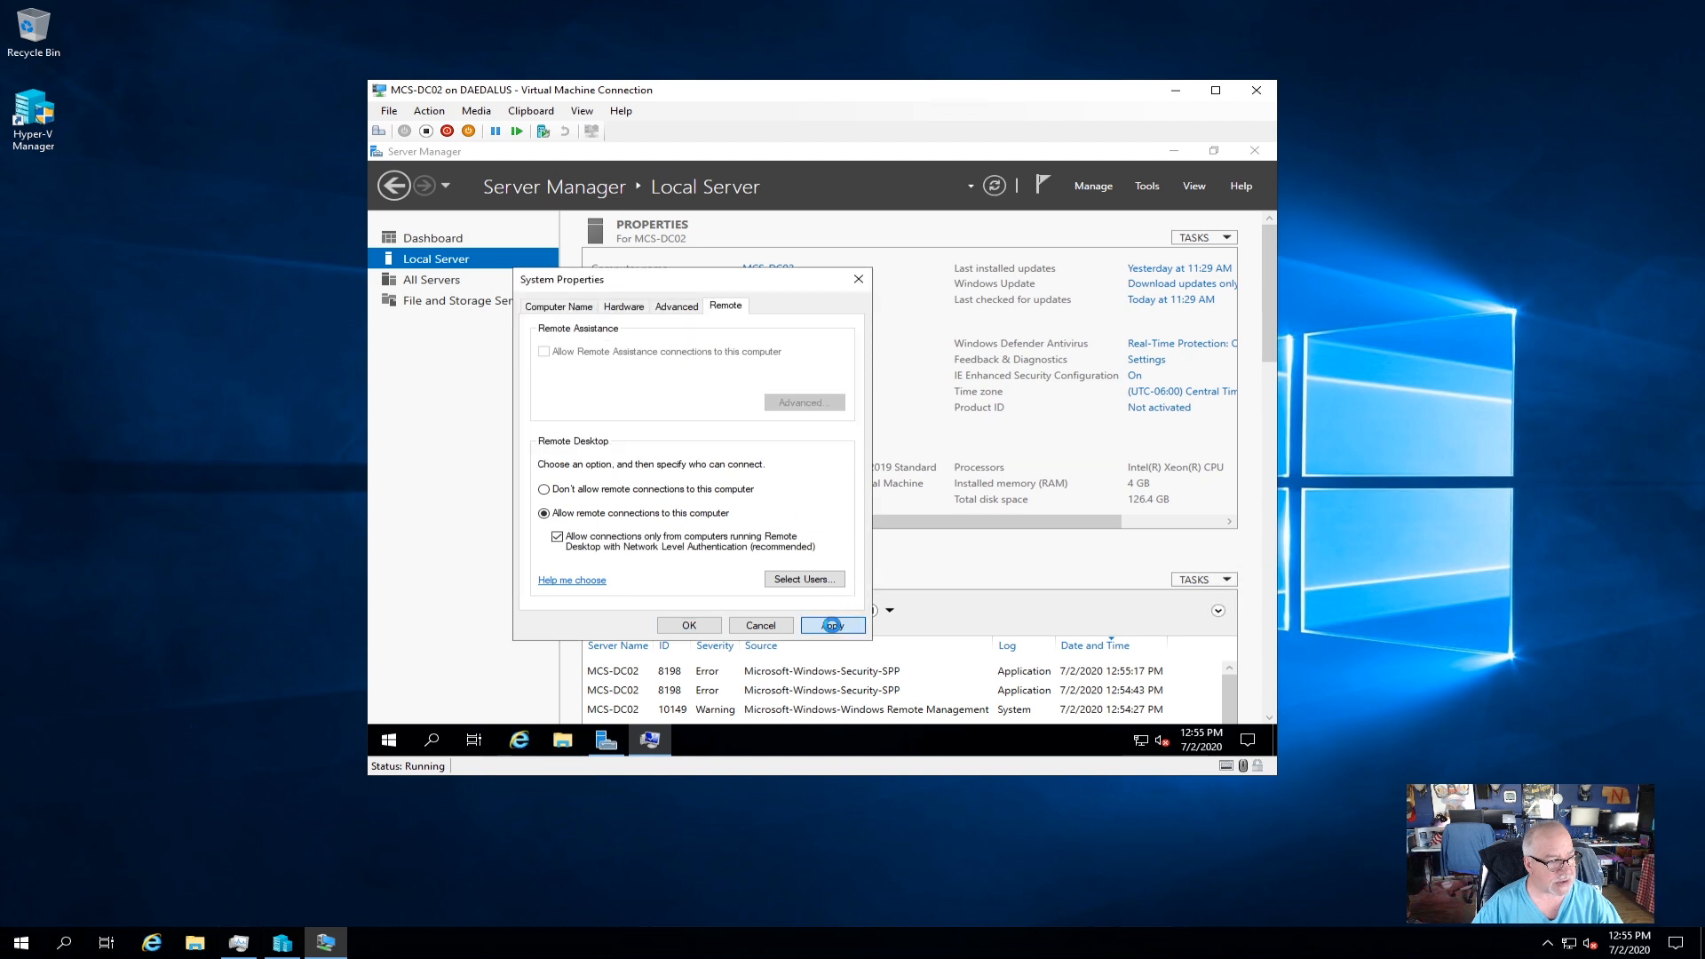
click(689, 626)
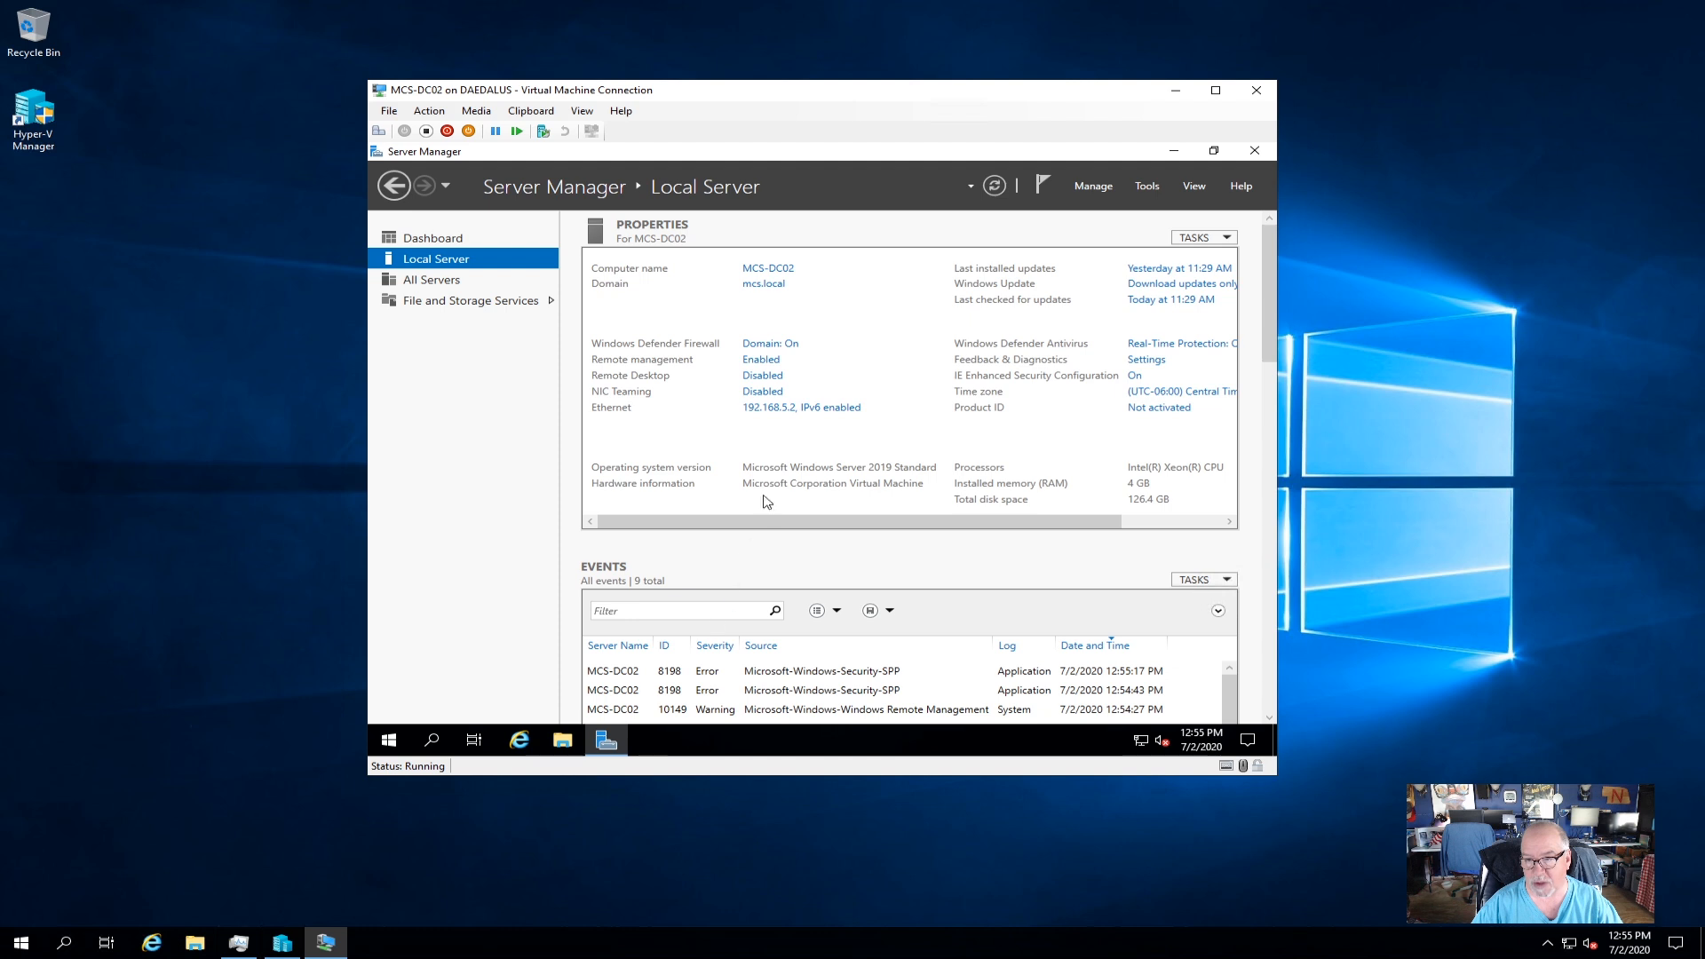
Refresh to confirm Remote Desktop is Enabled, then launch Add Roles and Features from Manage.
click(1004, 189)
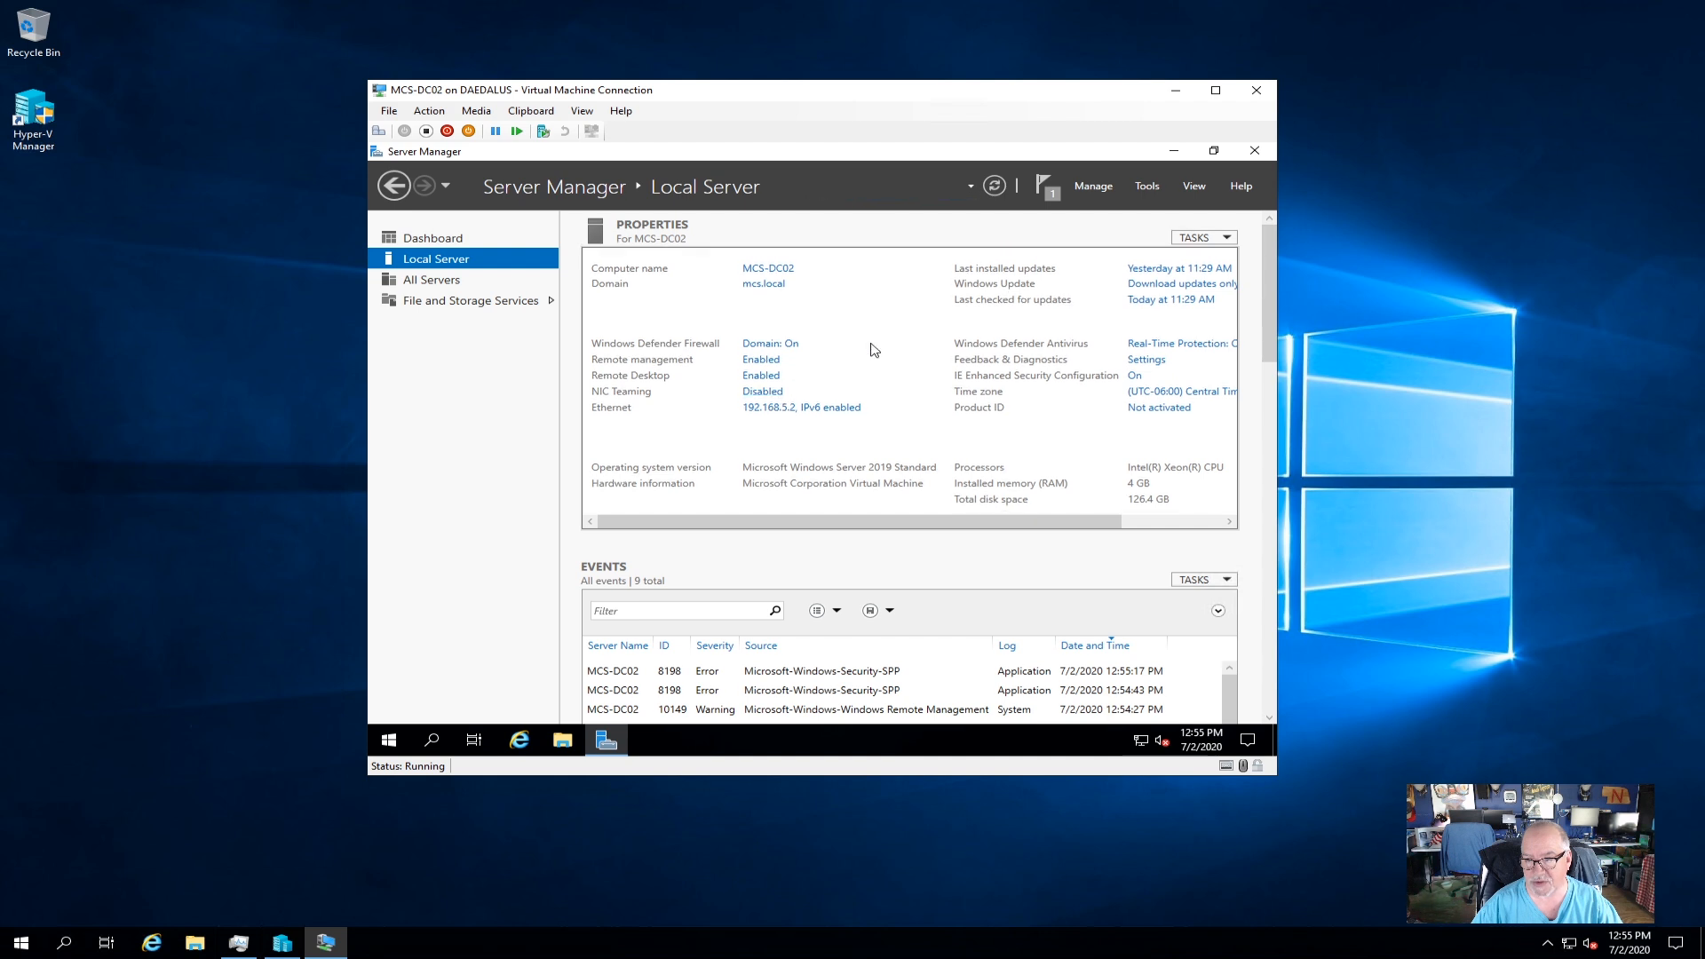
click(1200, 522)
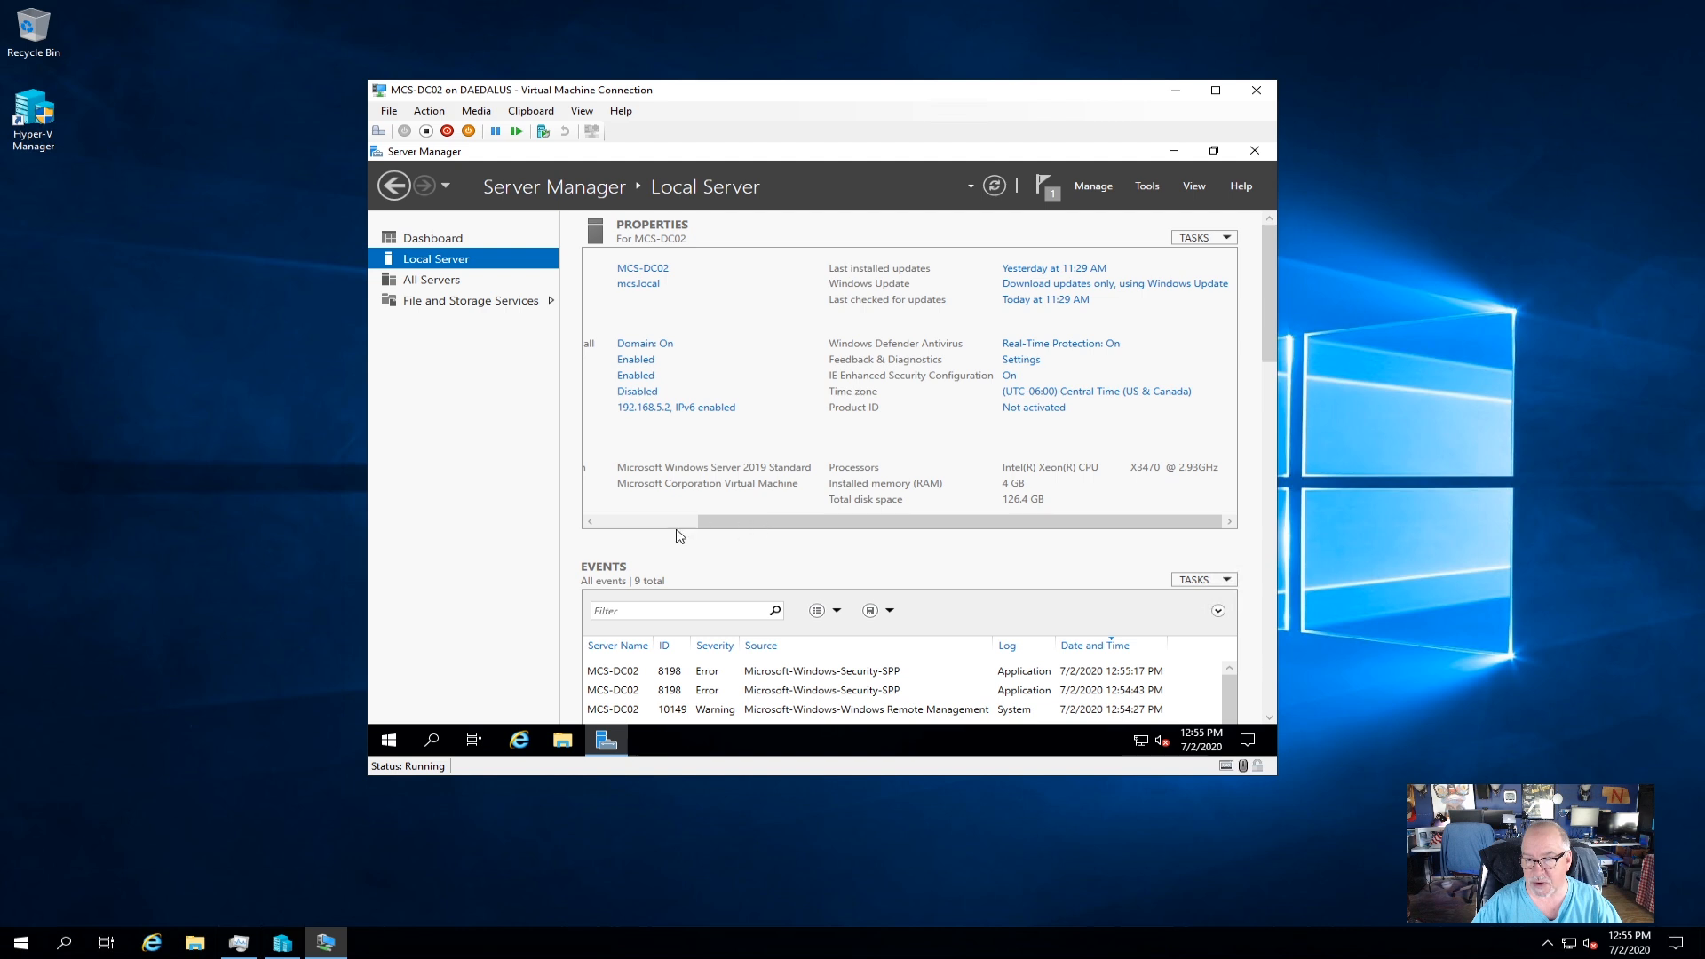
click(629, 525)
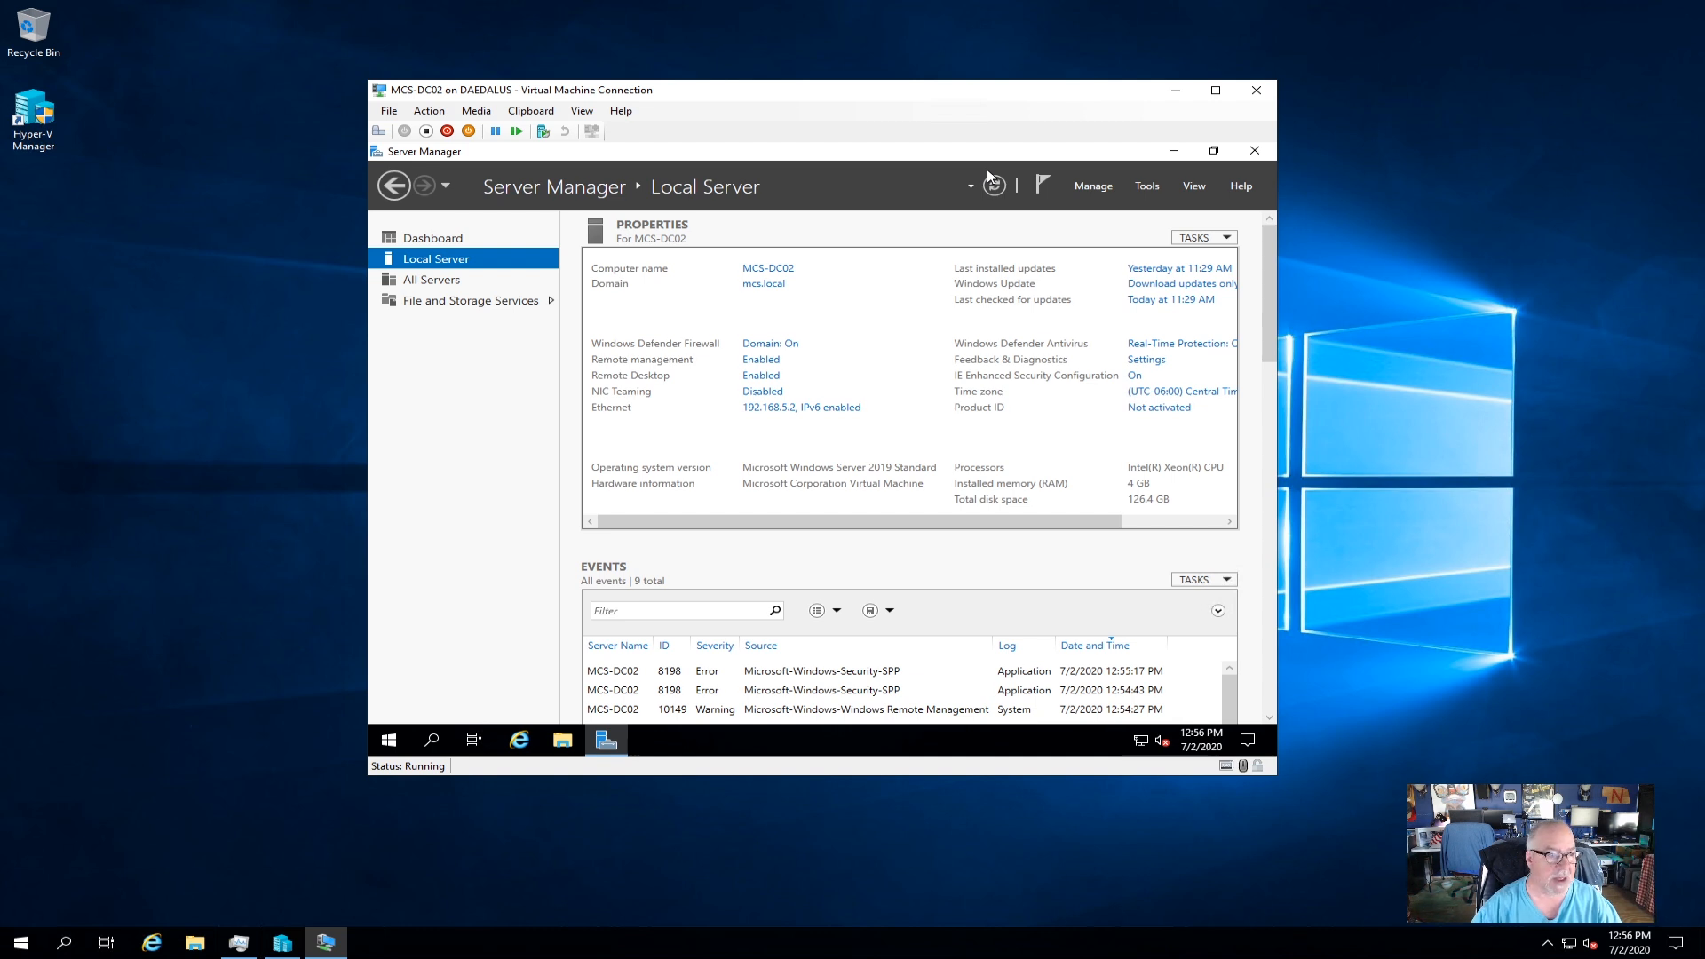
click(1095, 186)
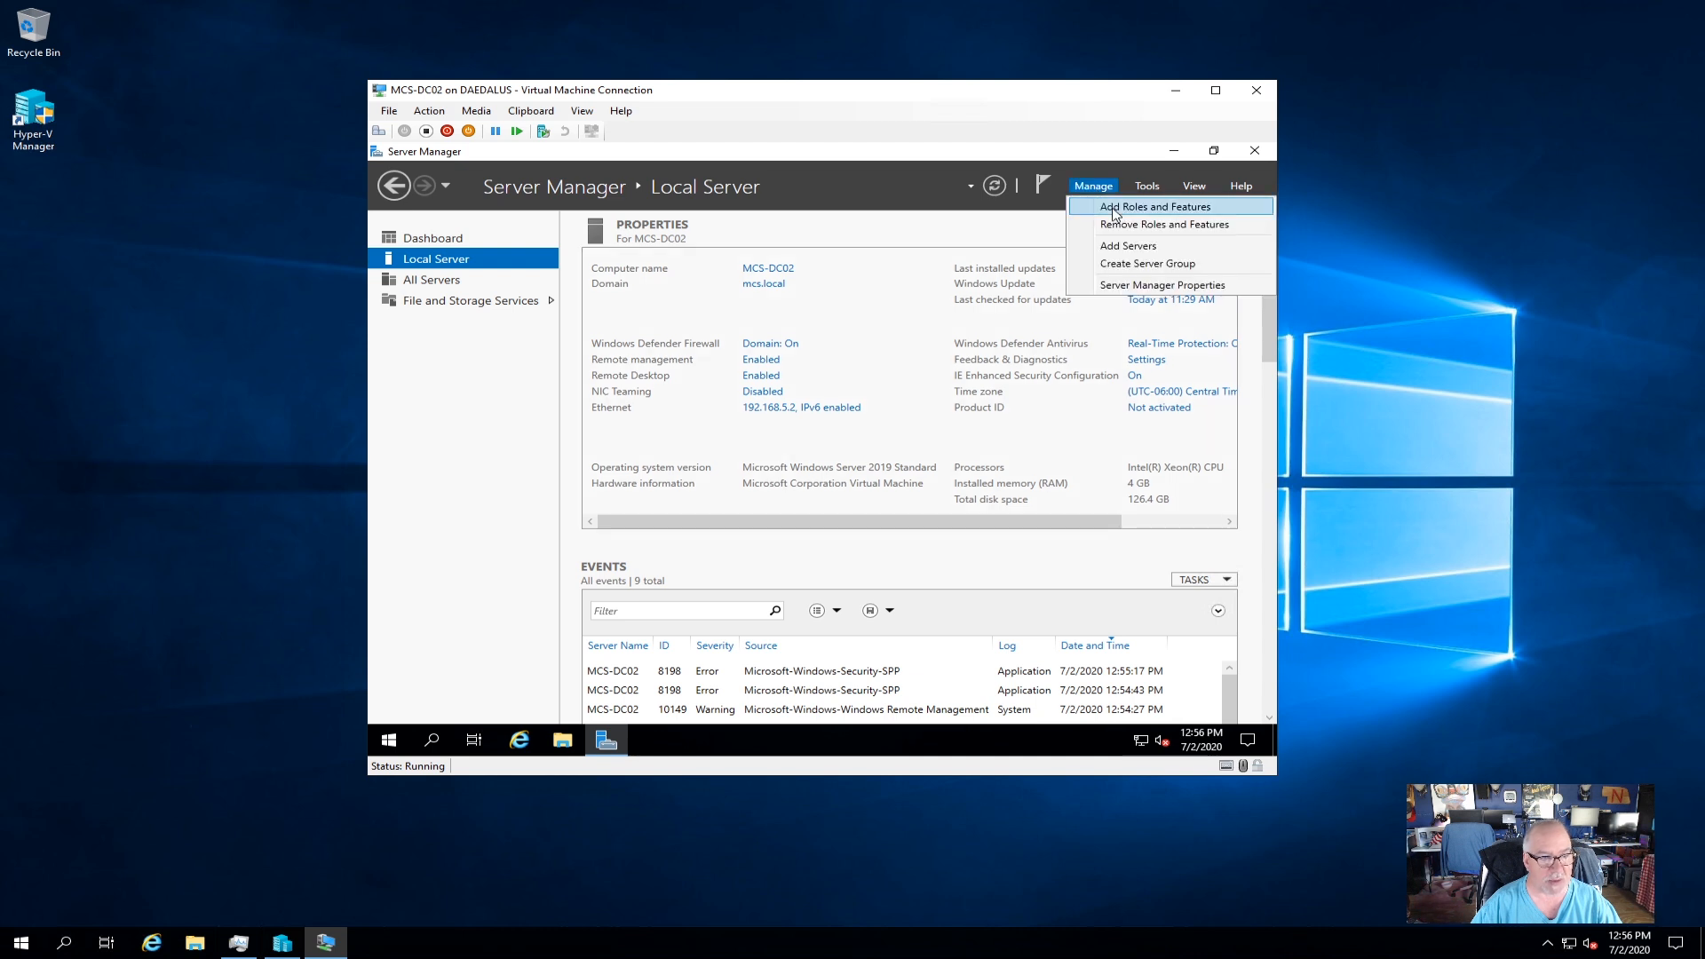
click(1115, 209)
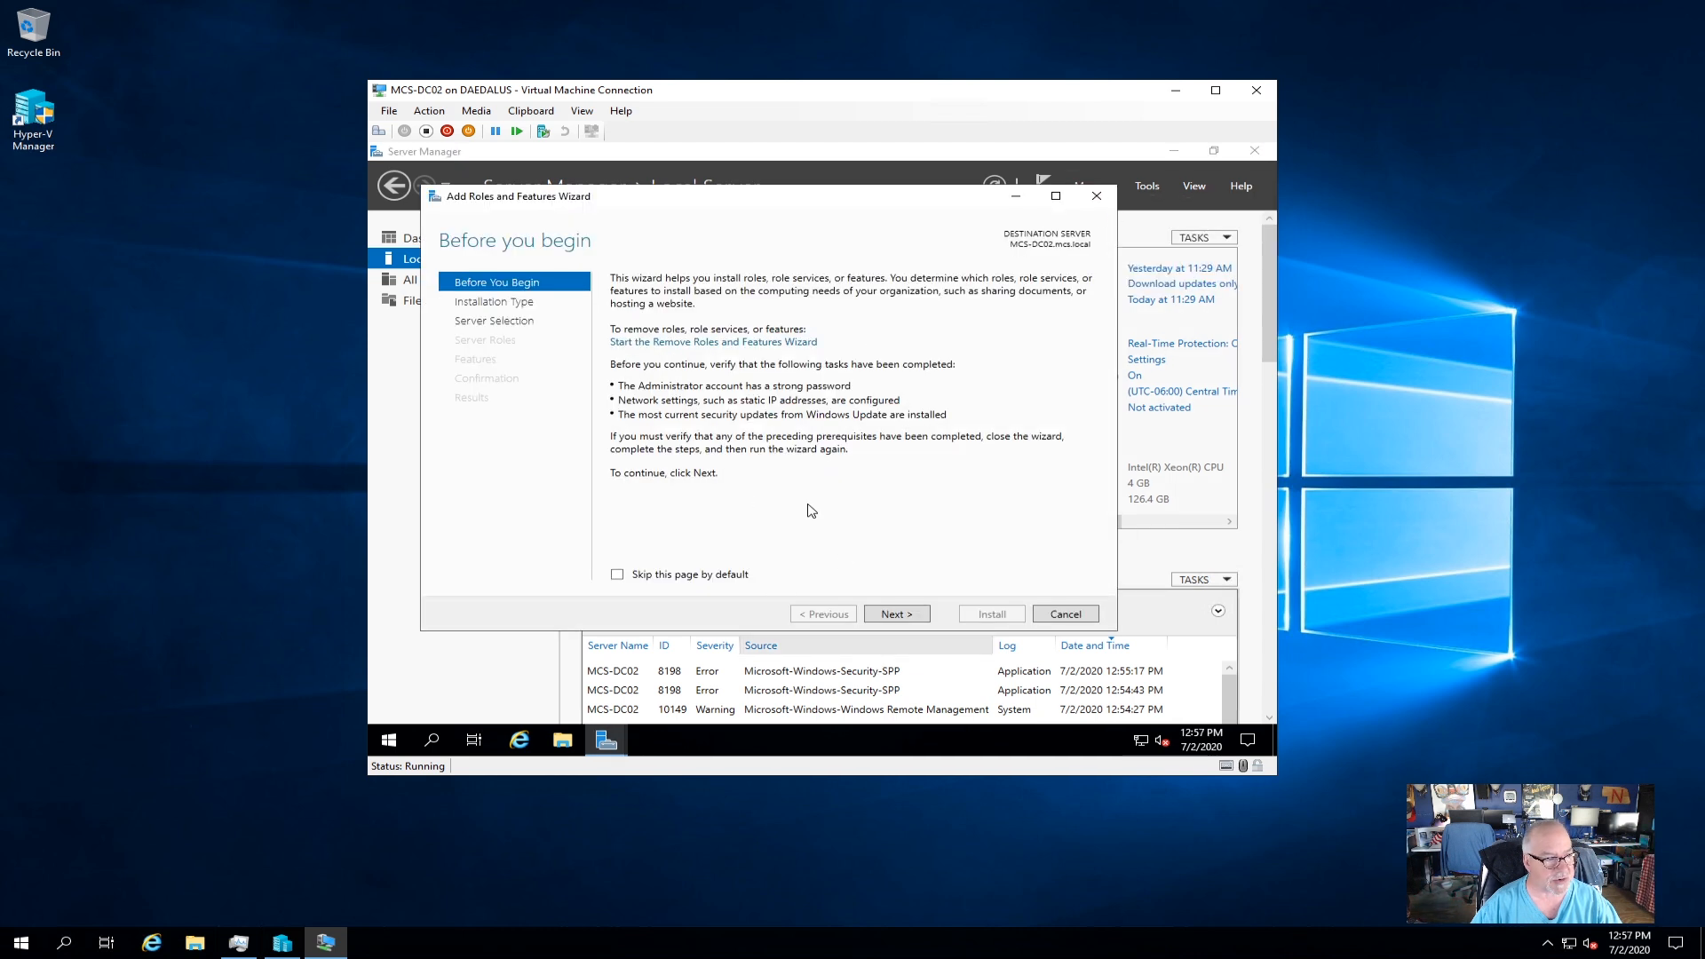
Target MCS-DC02.mcs.local, select AD DS with its management features, and reach the AD DS page.
click(897, 614)
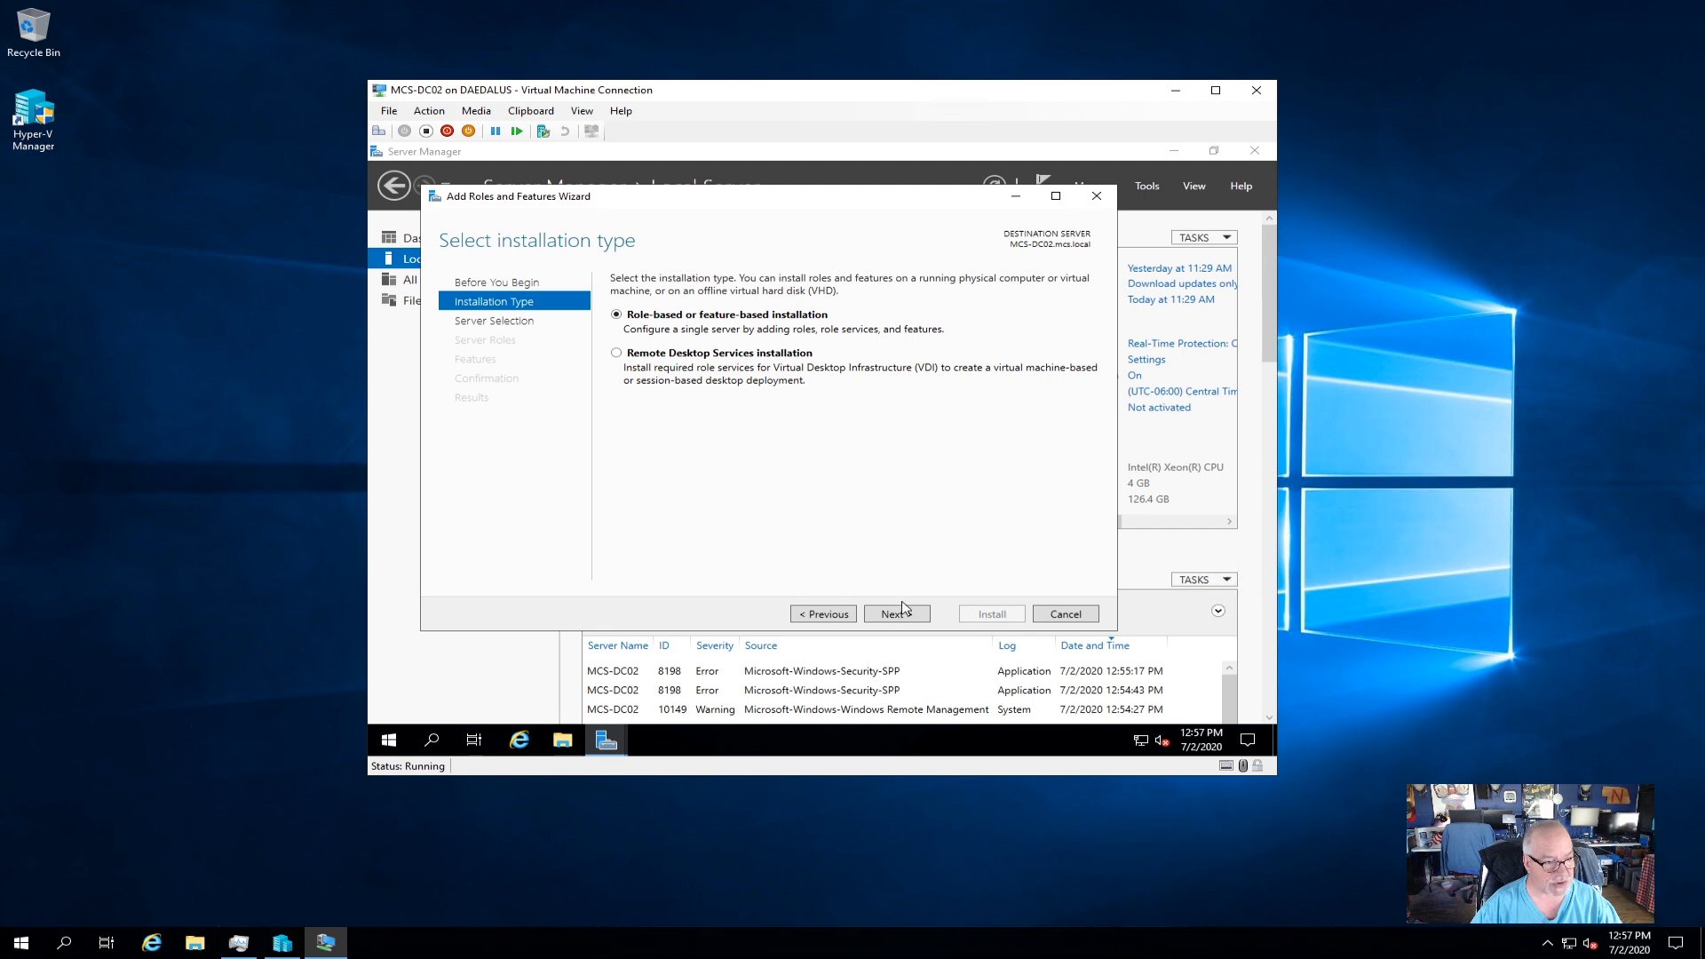
click(924, 616)
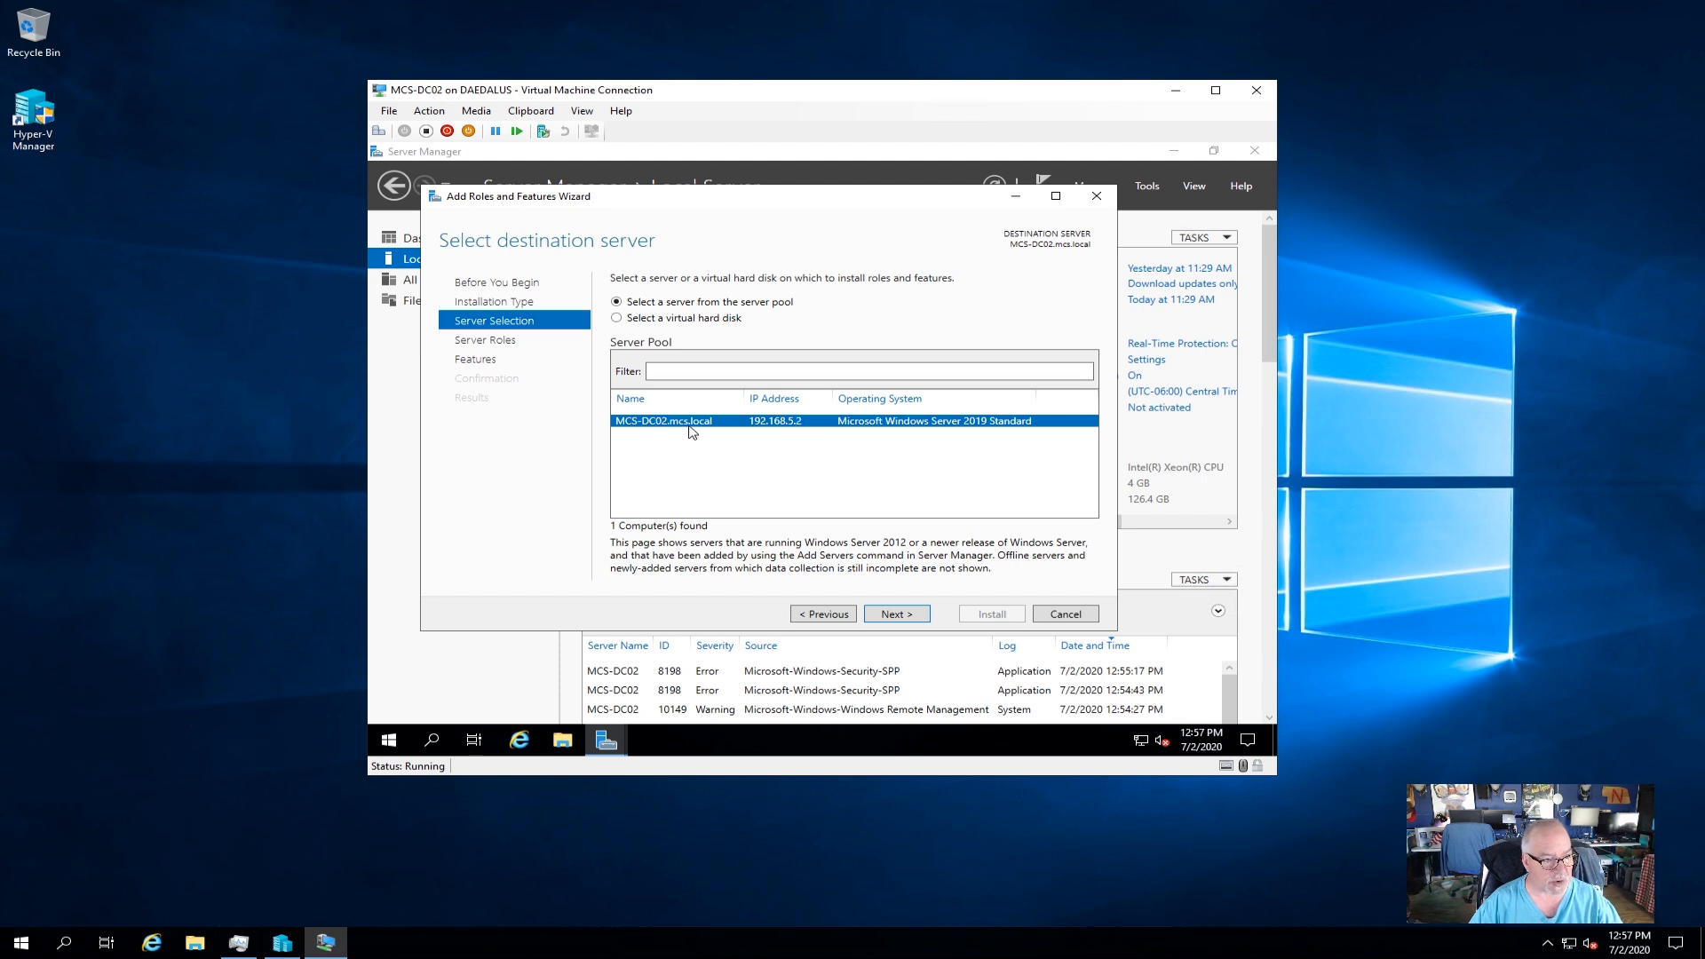
click(896, 613)
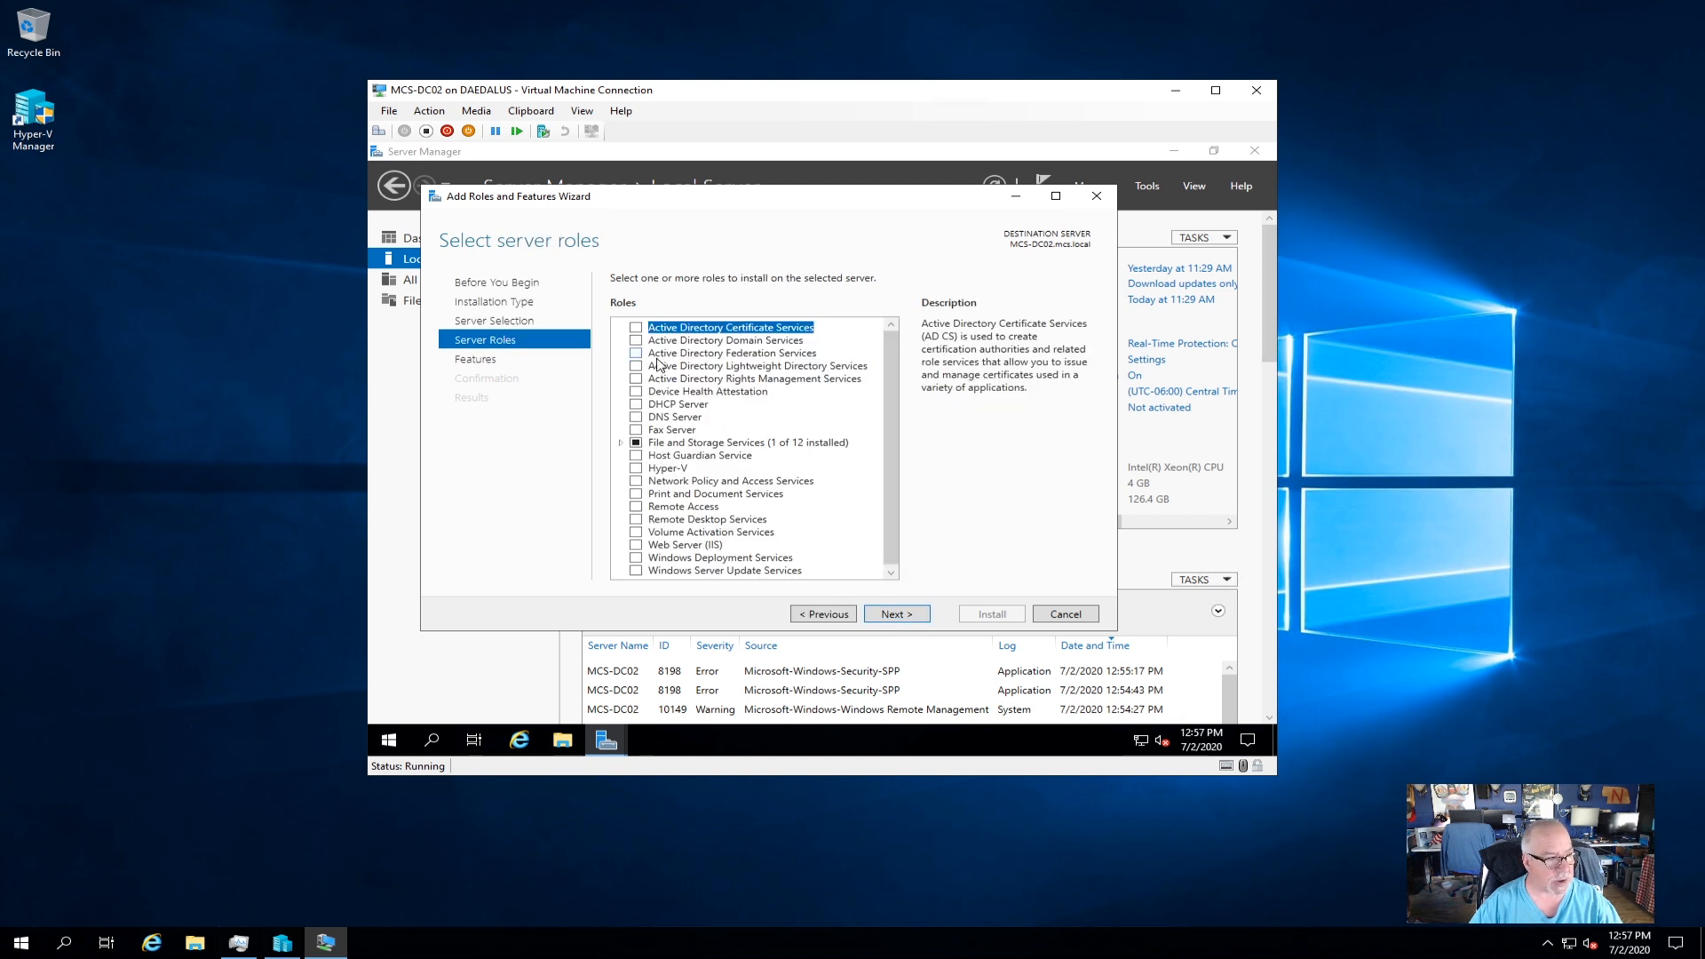
click(636, 340)
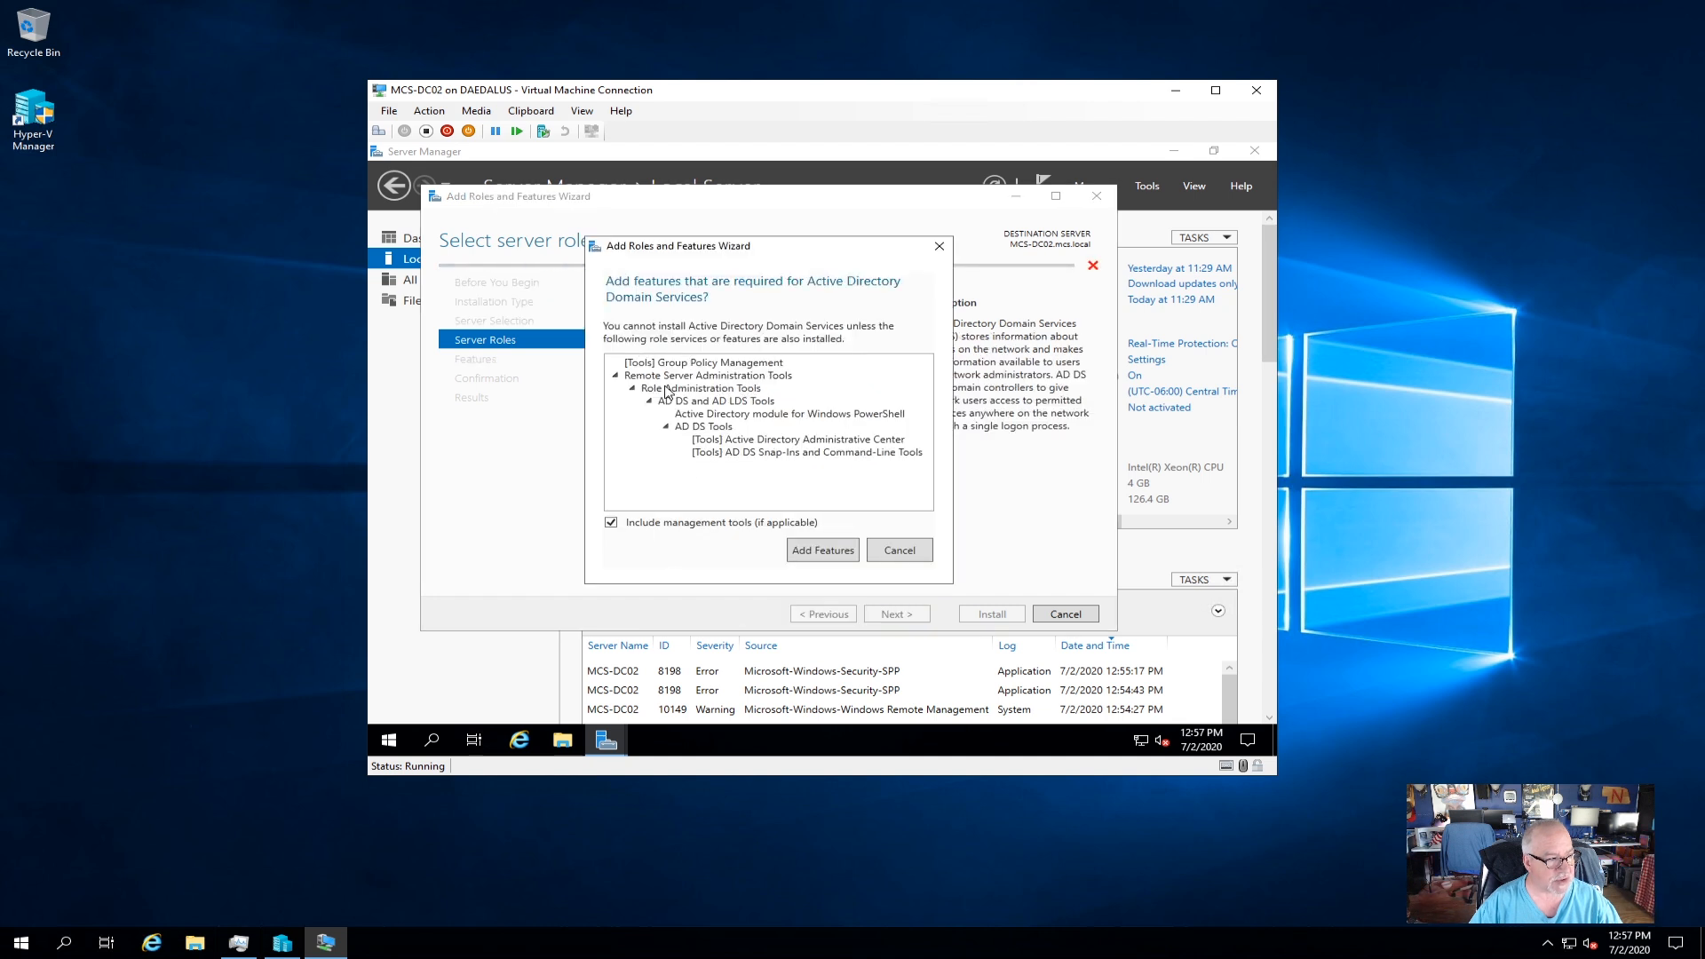
click(819, 552)
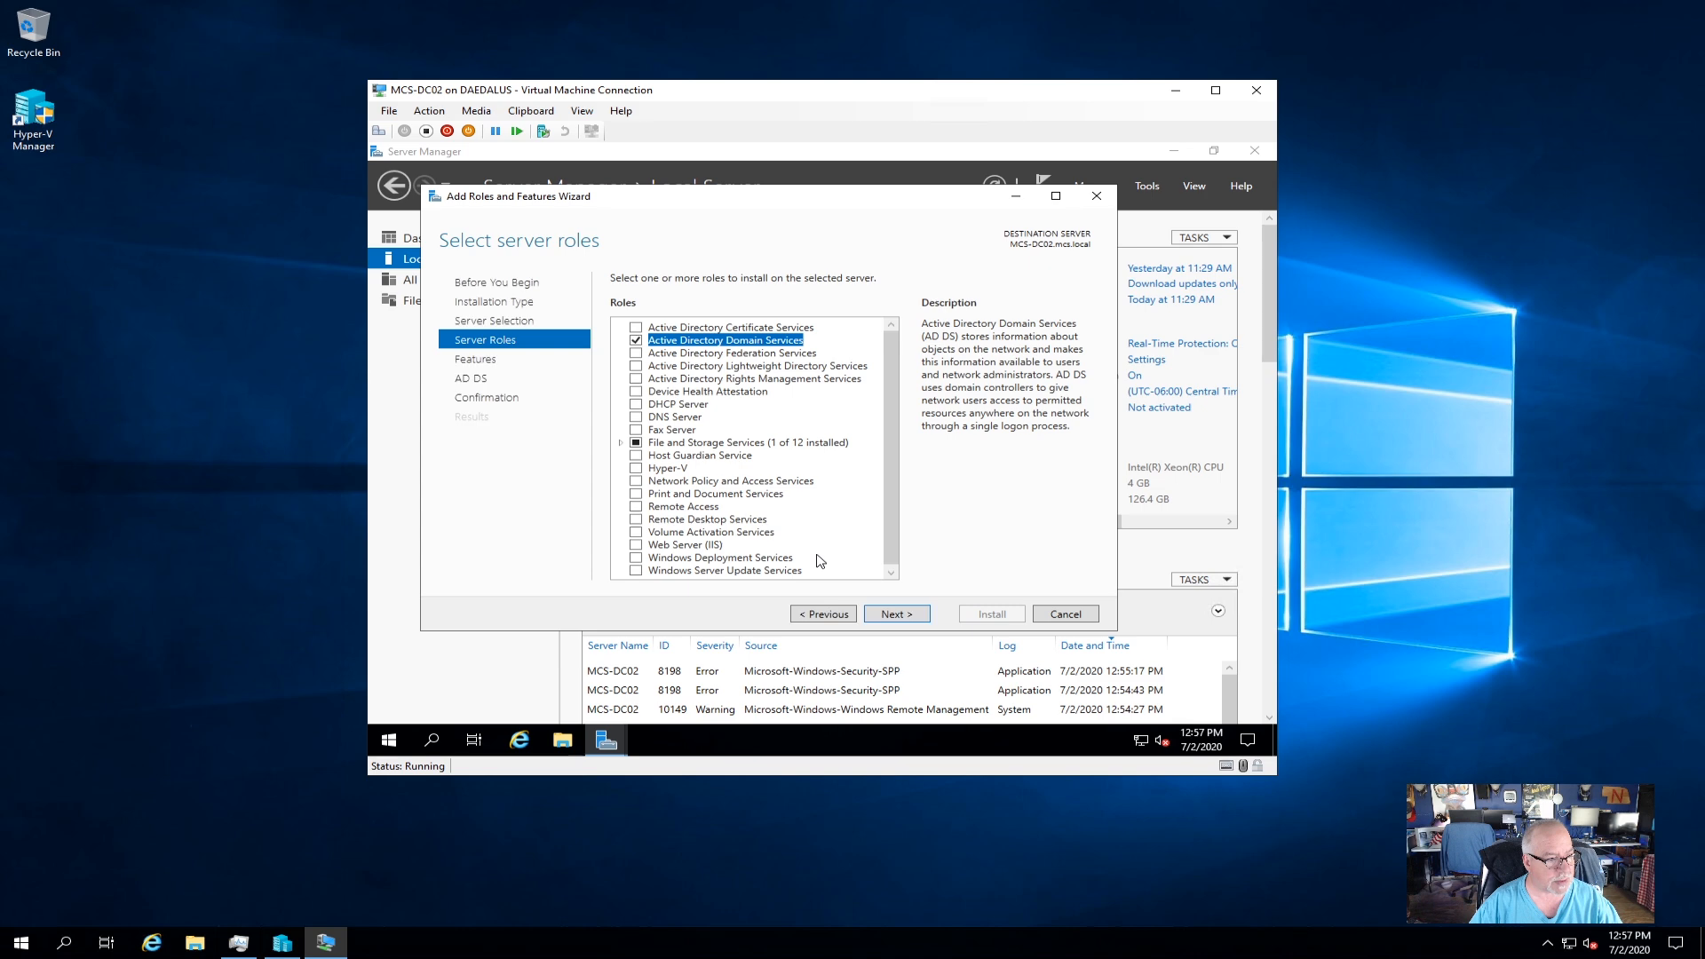
click(890, 615)
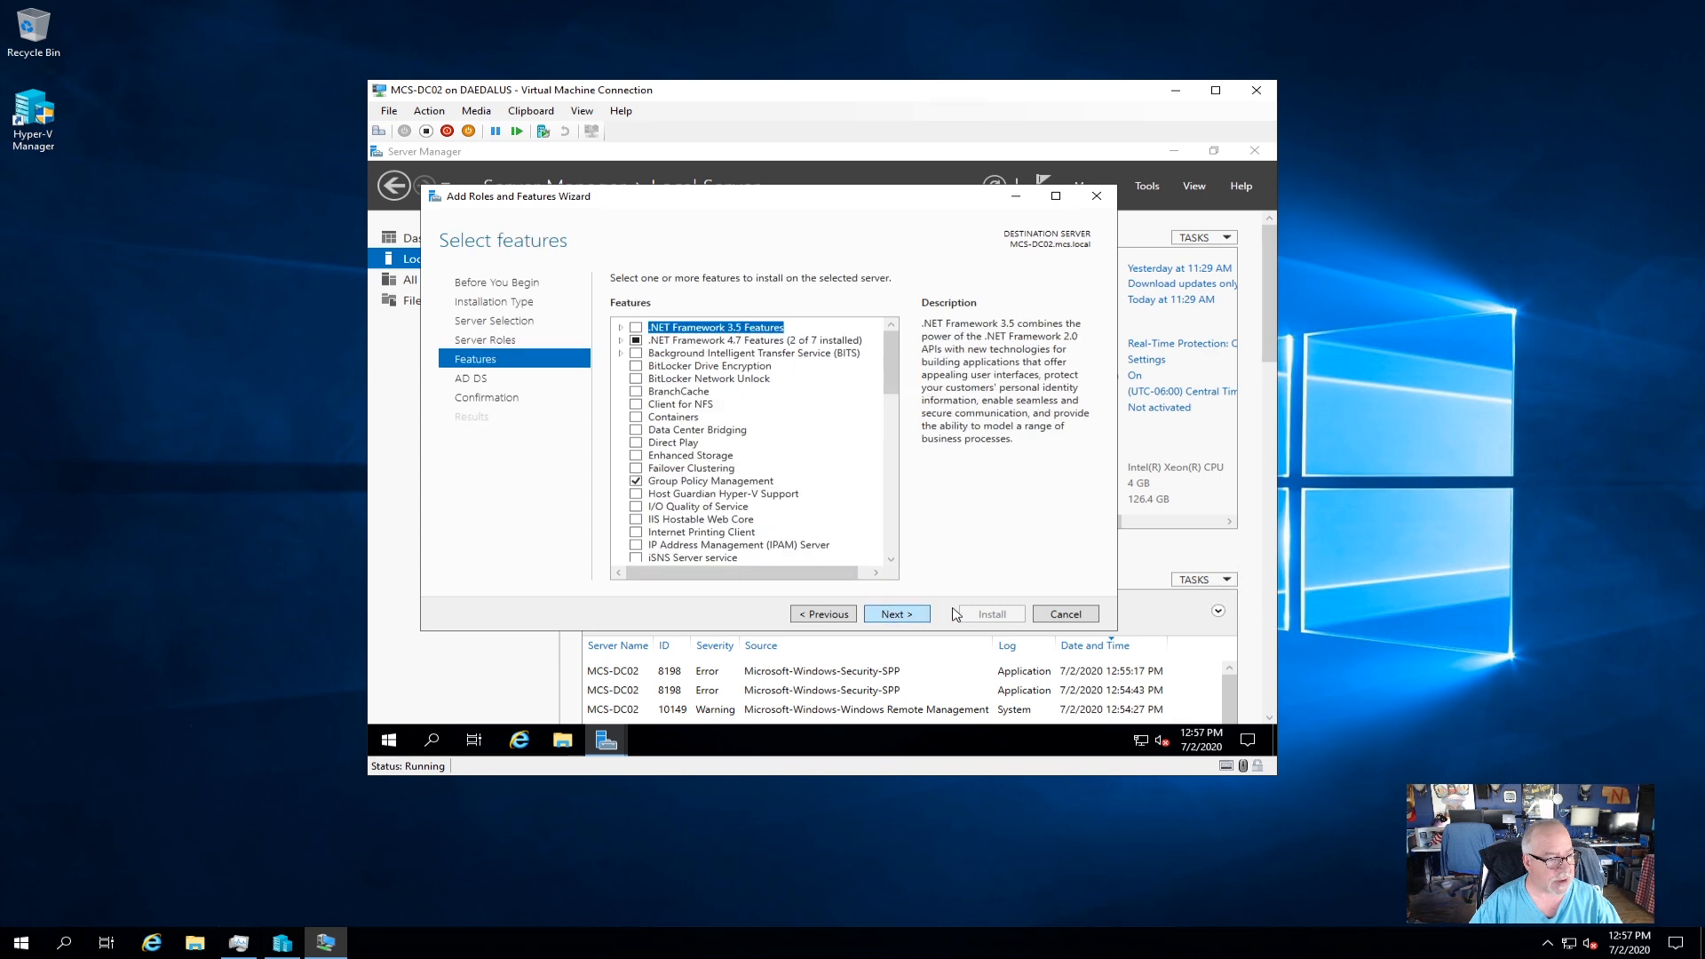
click(897, 615)
click(851, 616)
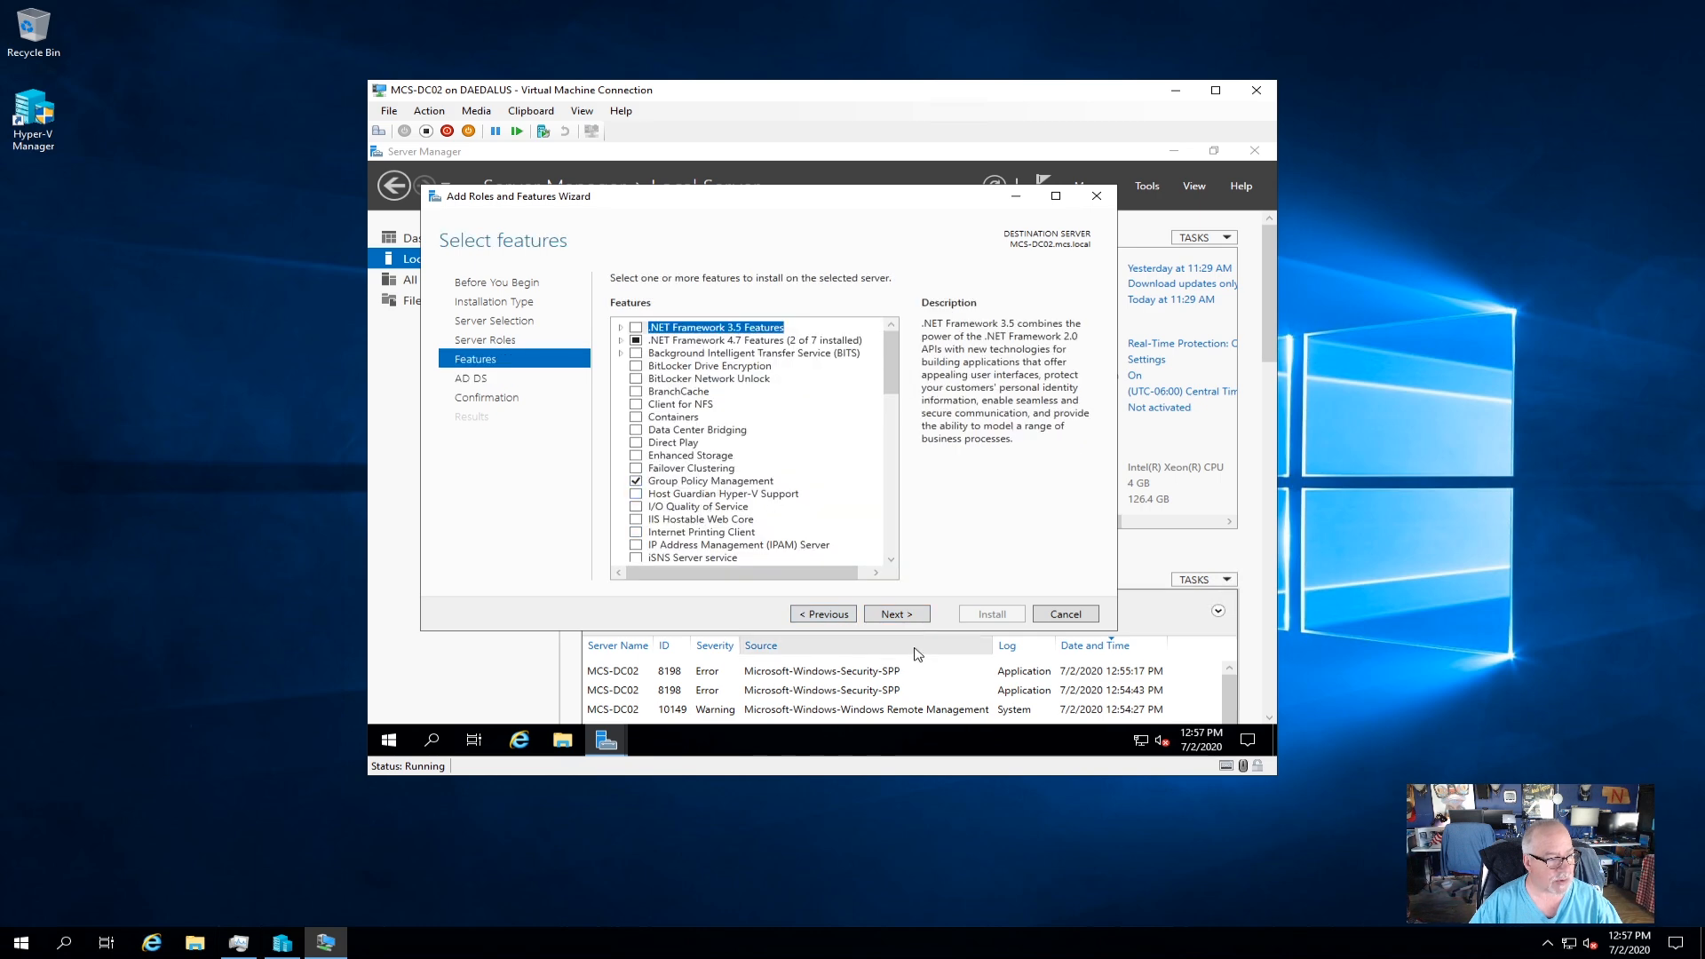
click(904, 614)
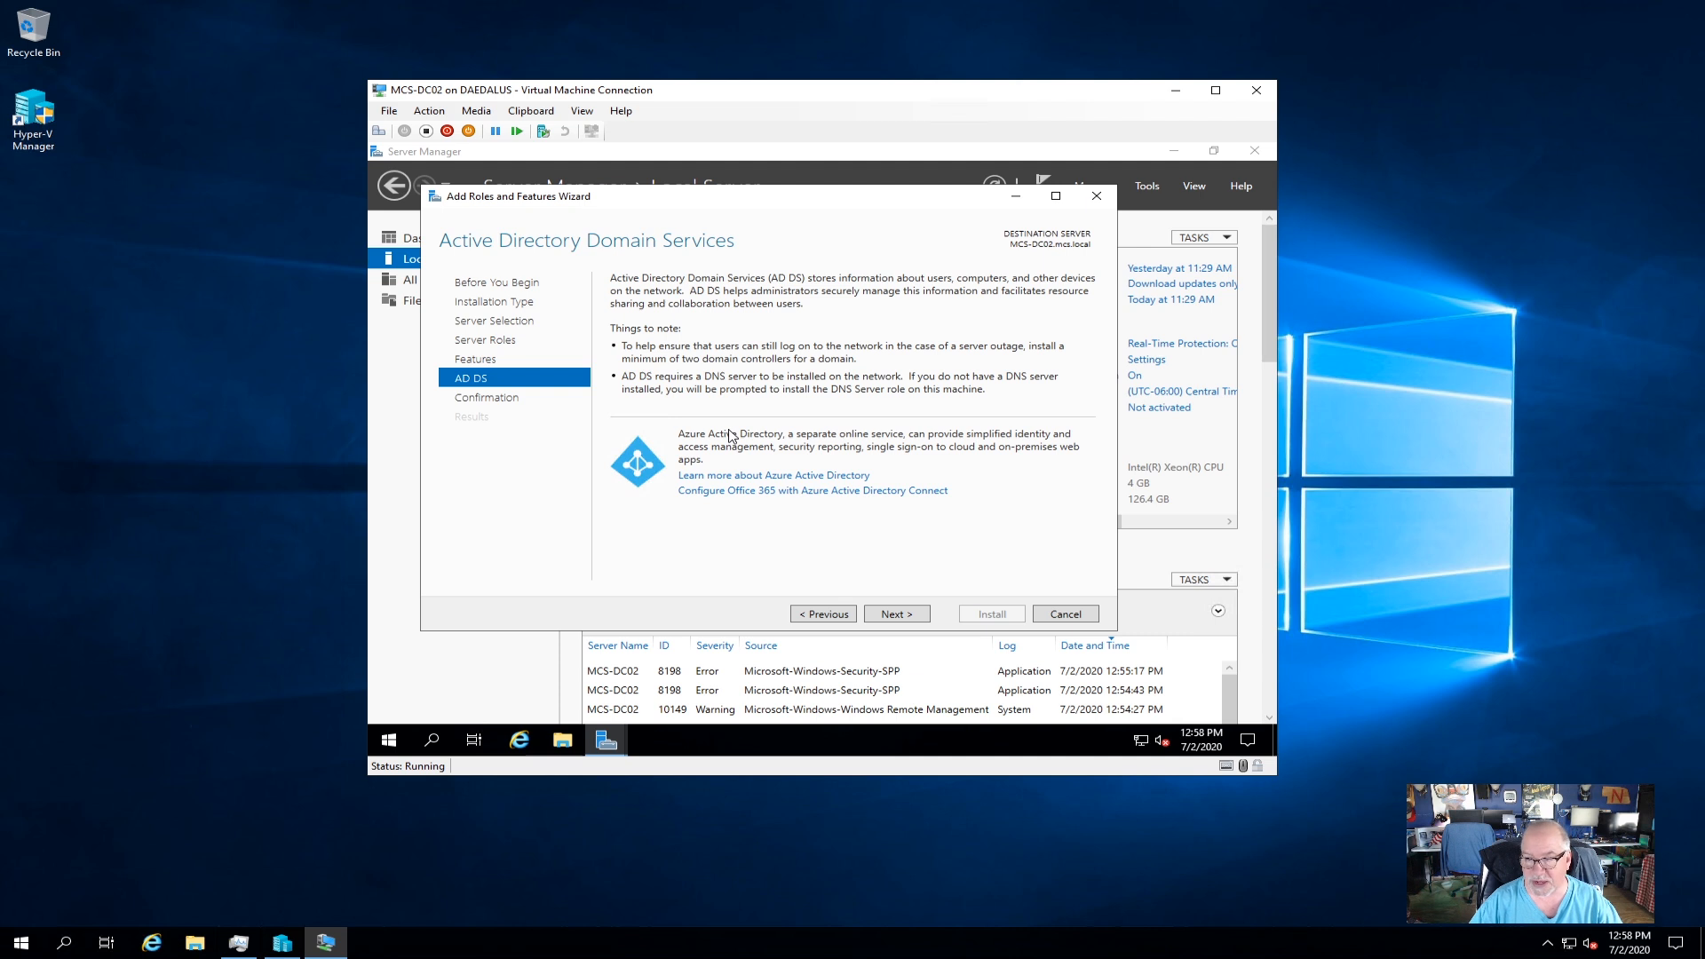
Confirm and install the AD DS role with its management tools, then close the wizard when it succeeds.
click(894, 615)
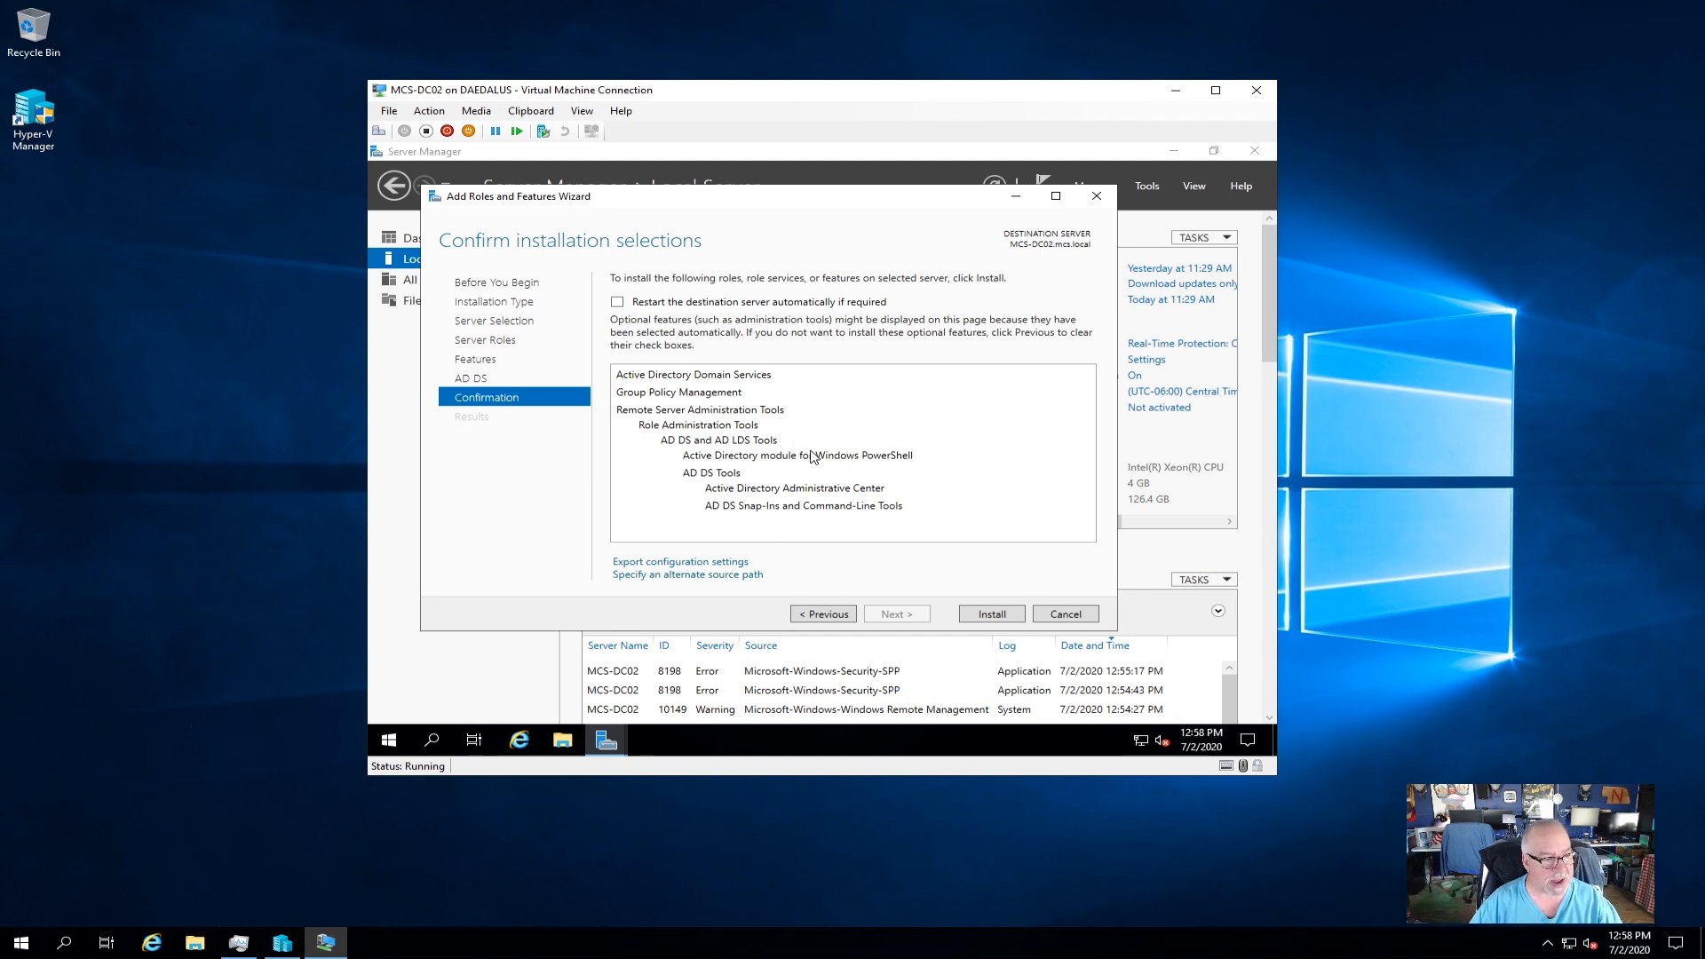
click(1008, 614)
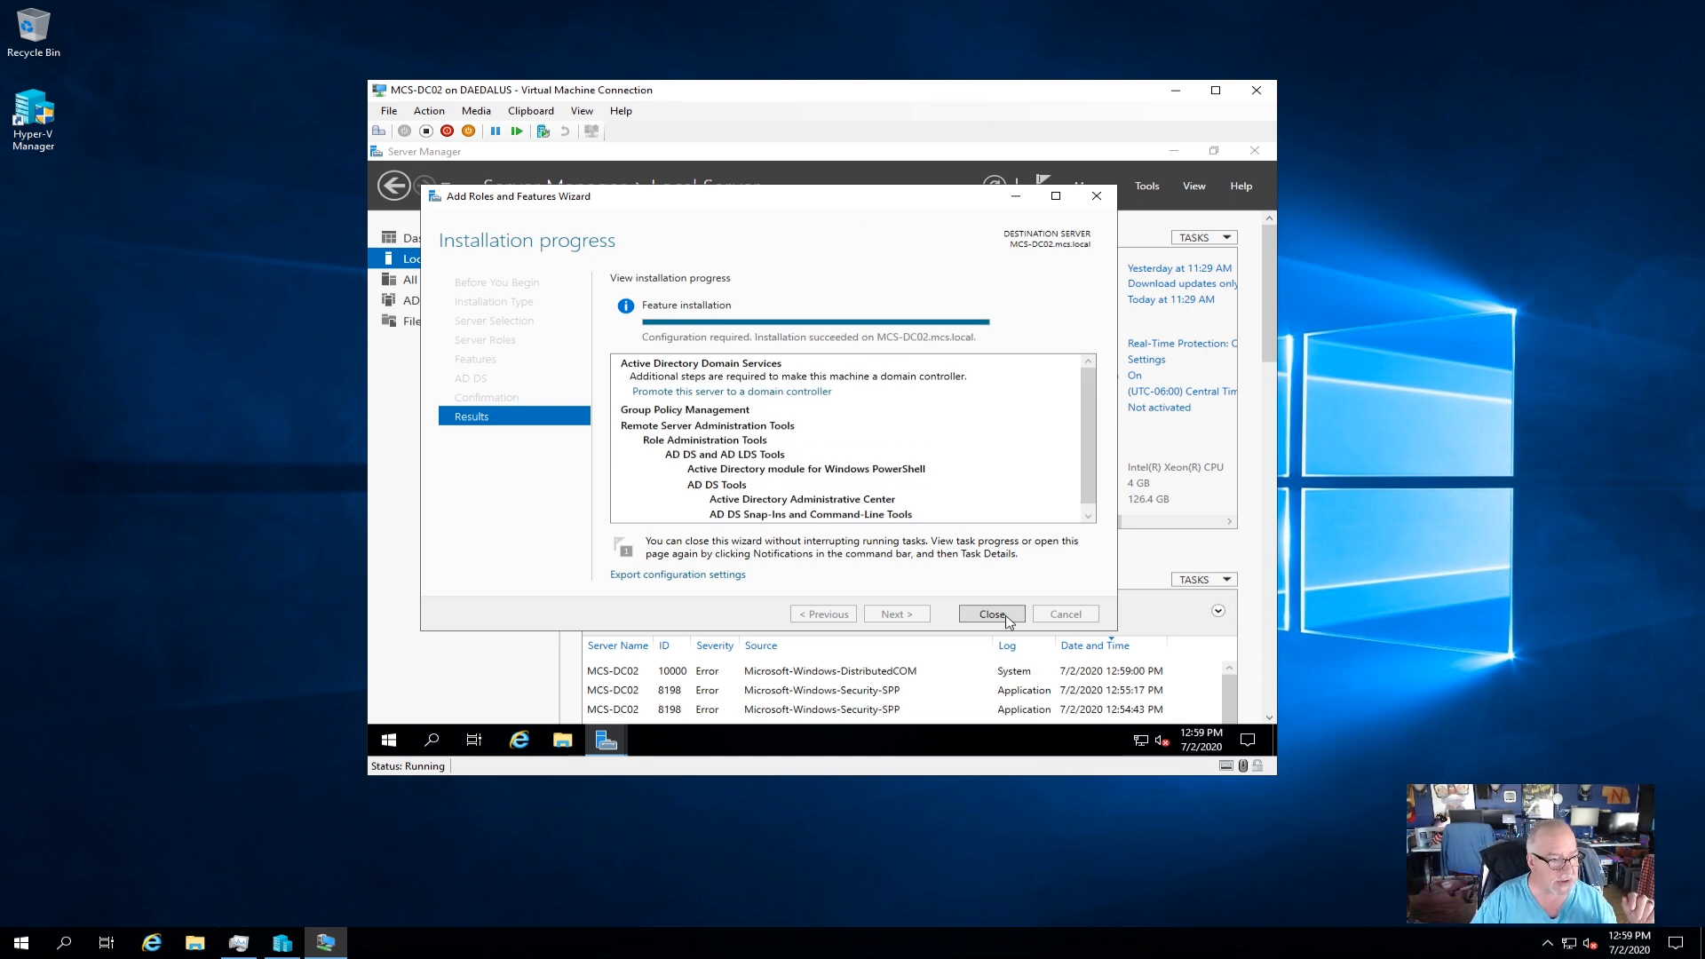
click(995, 614)
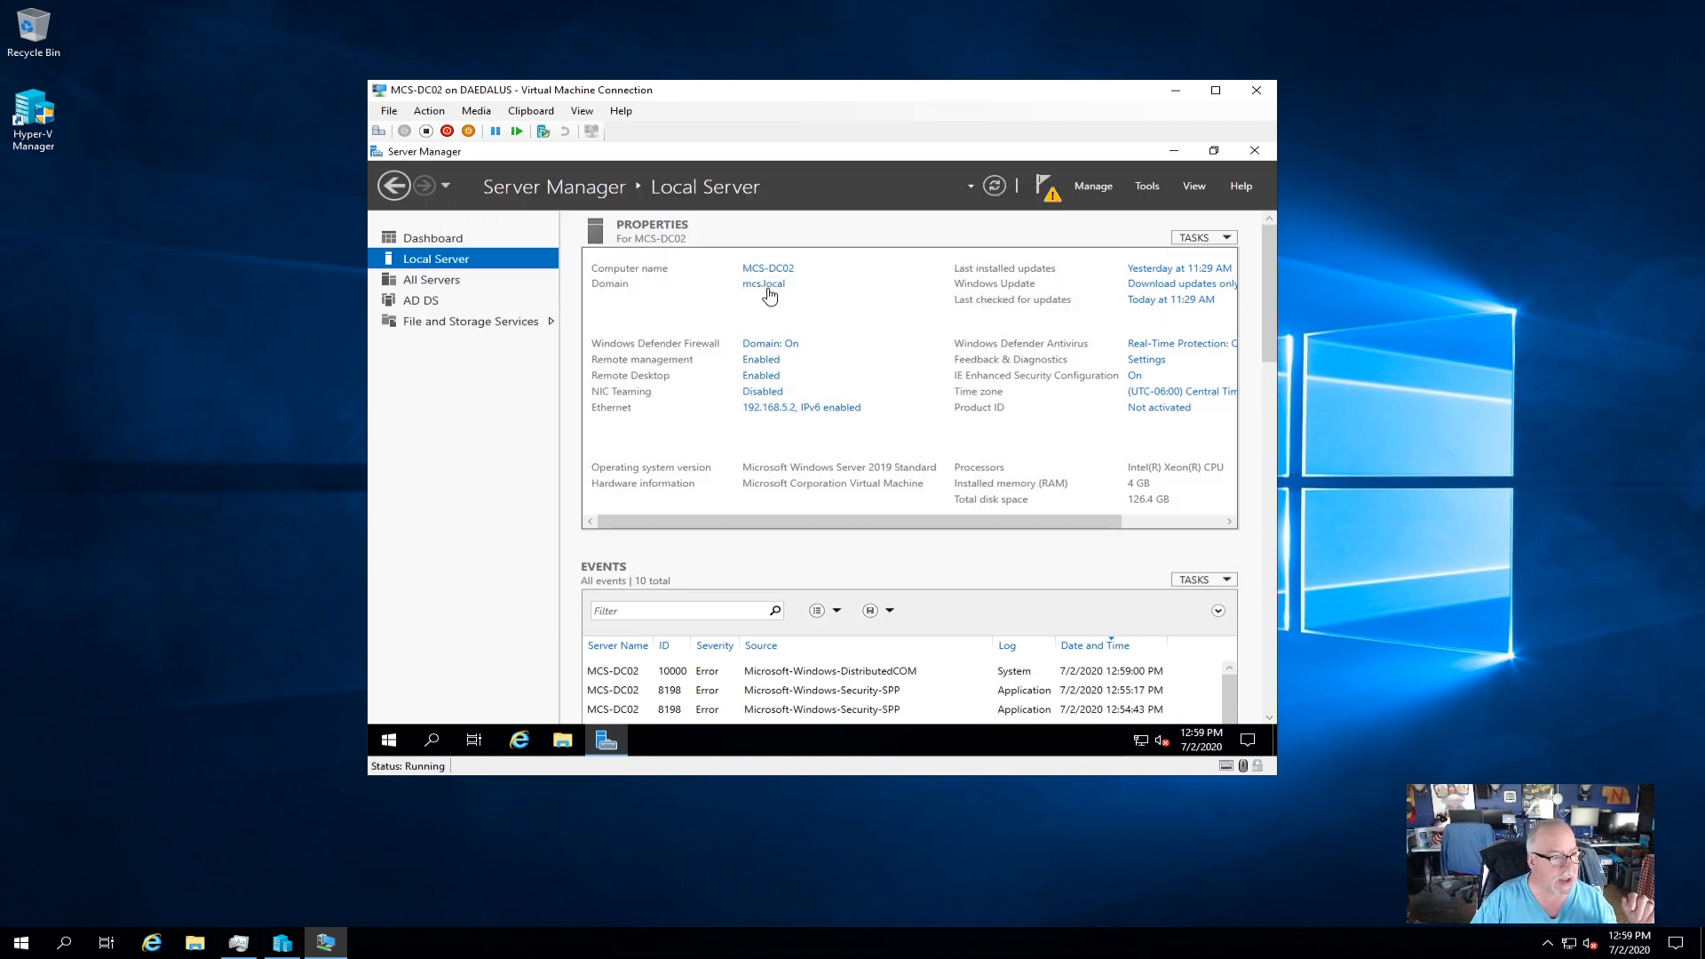
From the Notifications flag, start 'Promote this server to a domain controller' for existing domain mcs.local.
click(1049, 193)
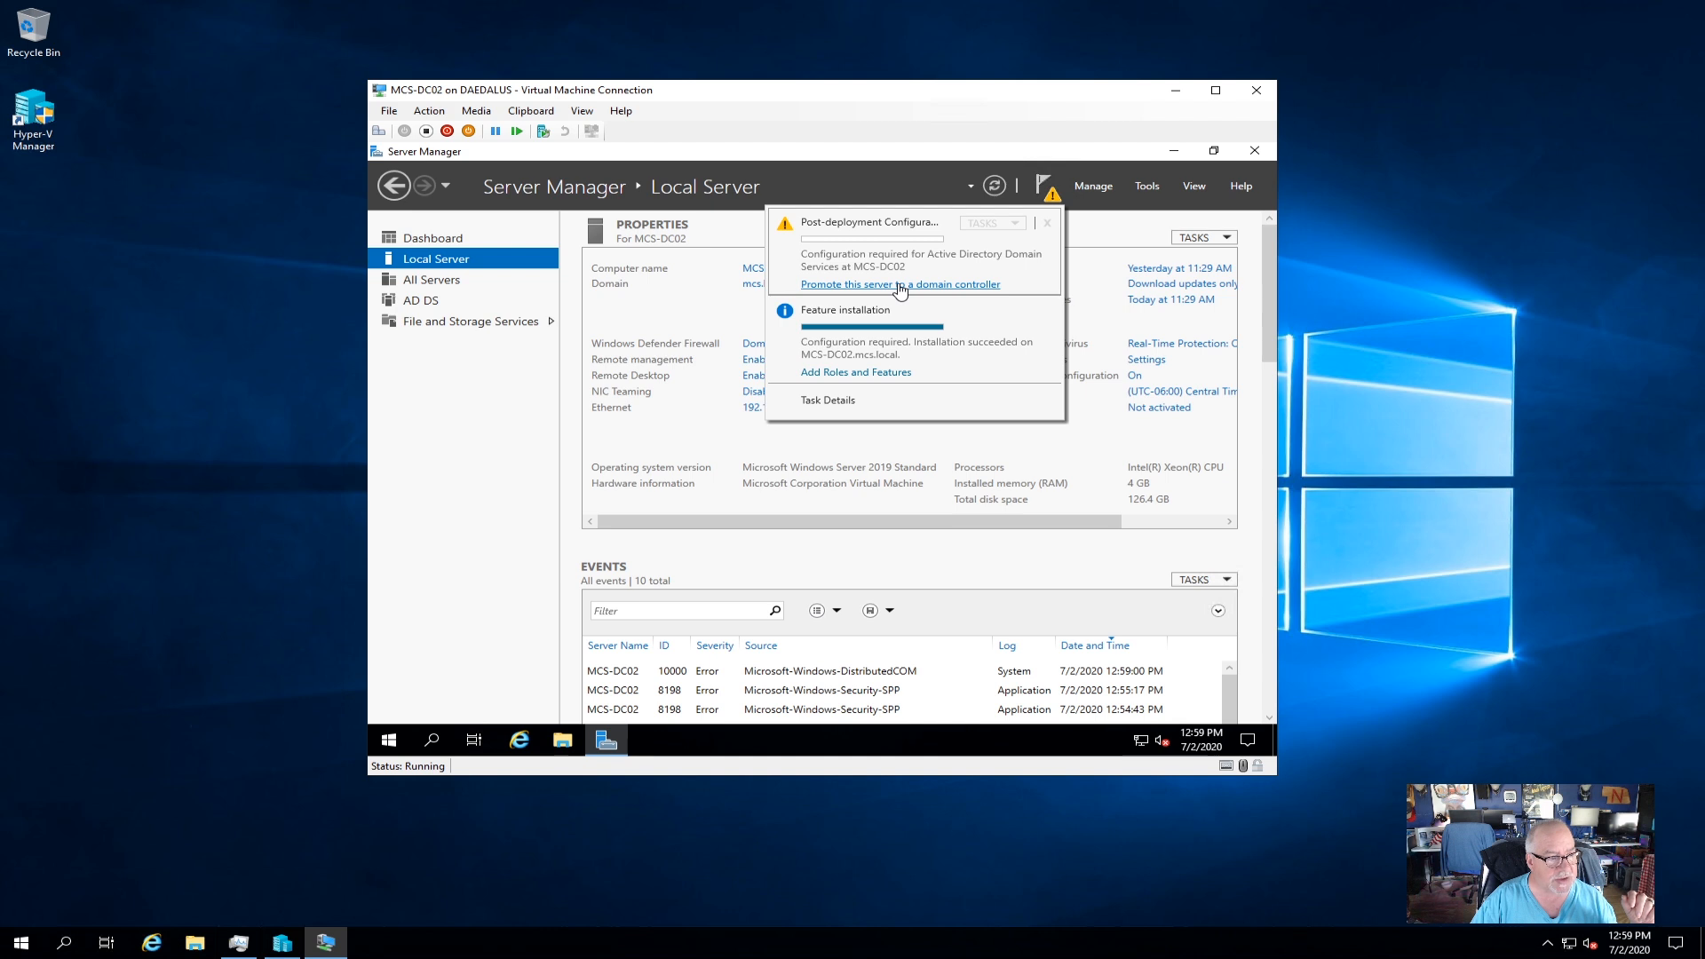
click(899, 285)
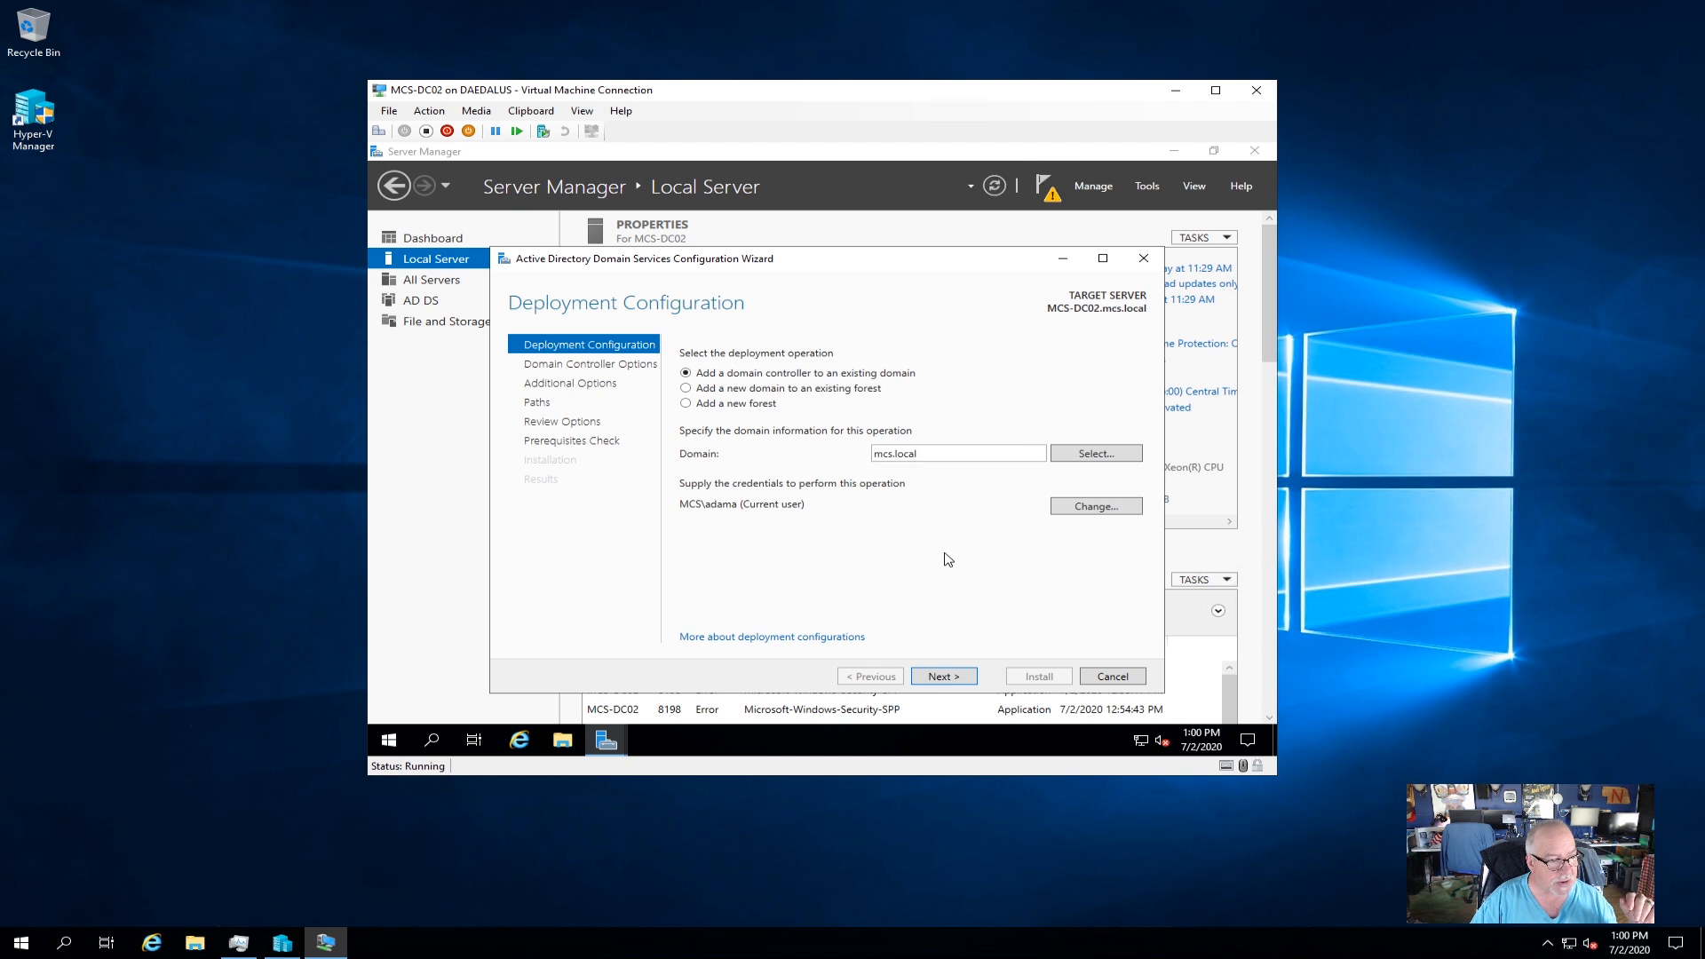
Keep the mcs.local deployment, then enter and confirm the DSRM password with DNS and Global Catalog enabled.
click(948, 677)
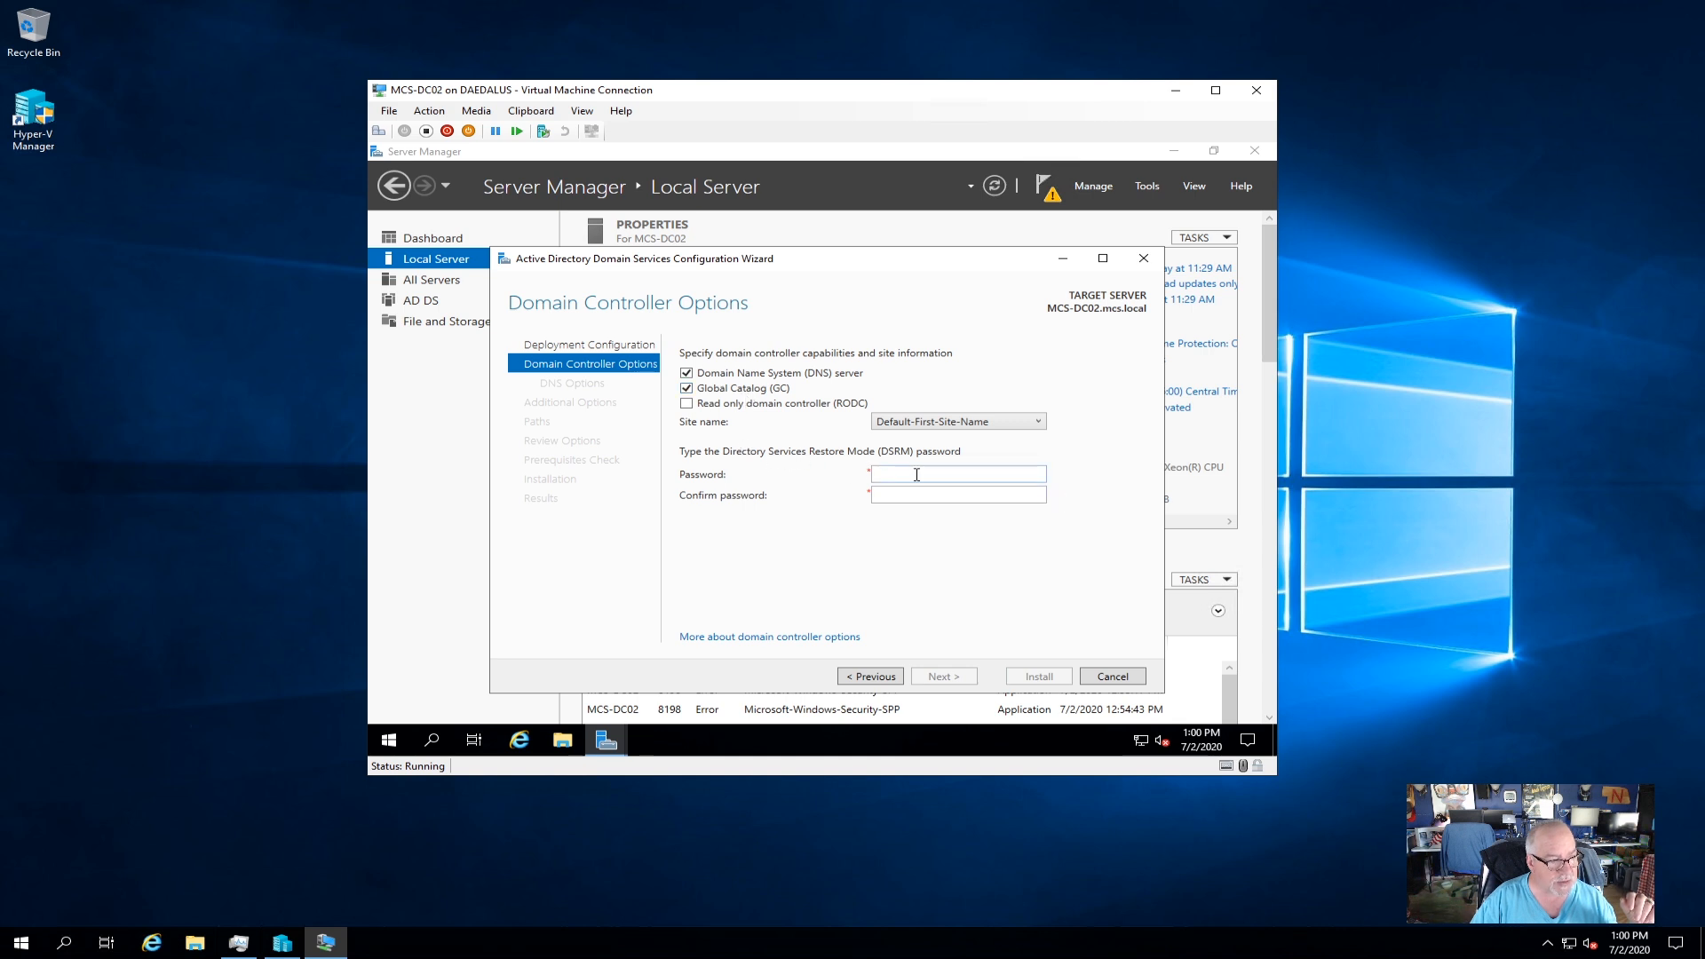
text(Pa)
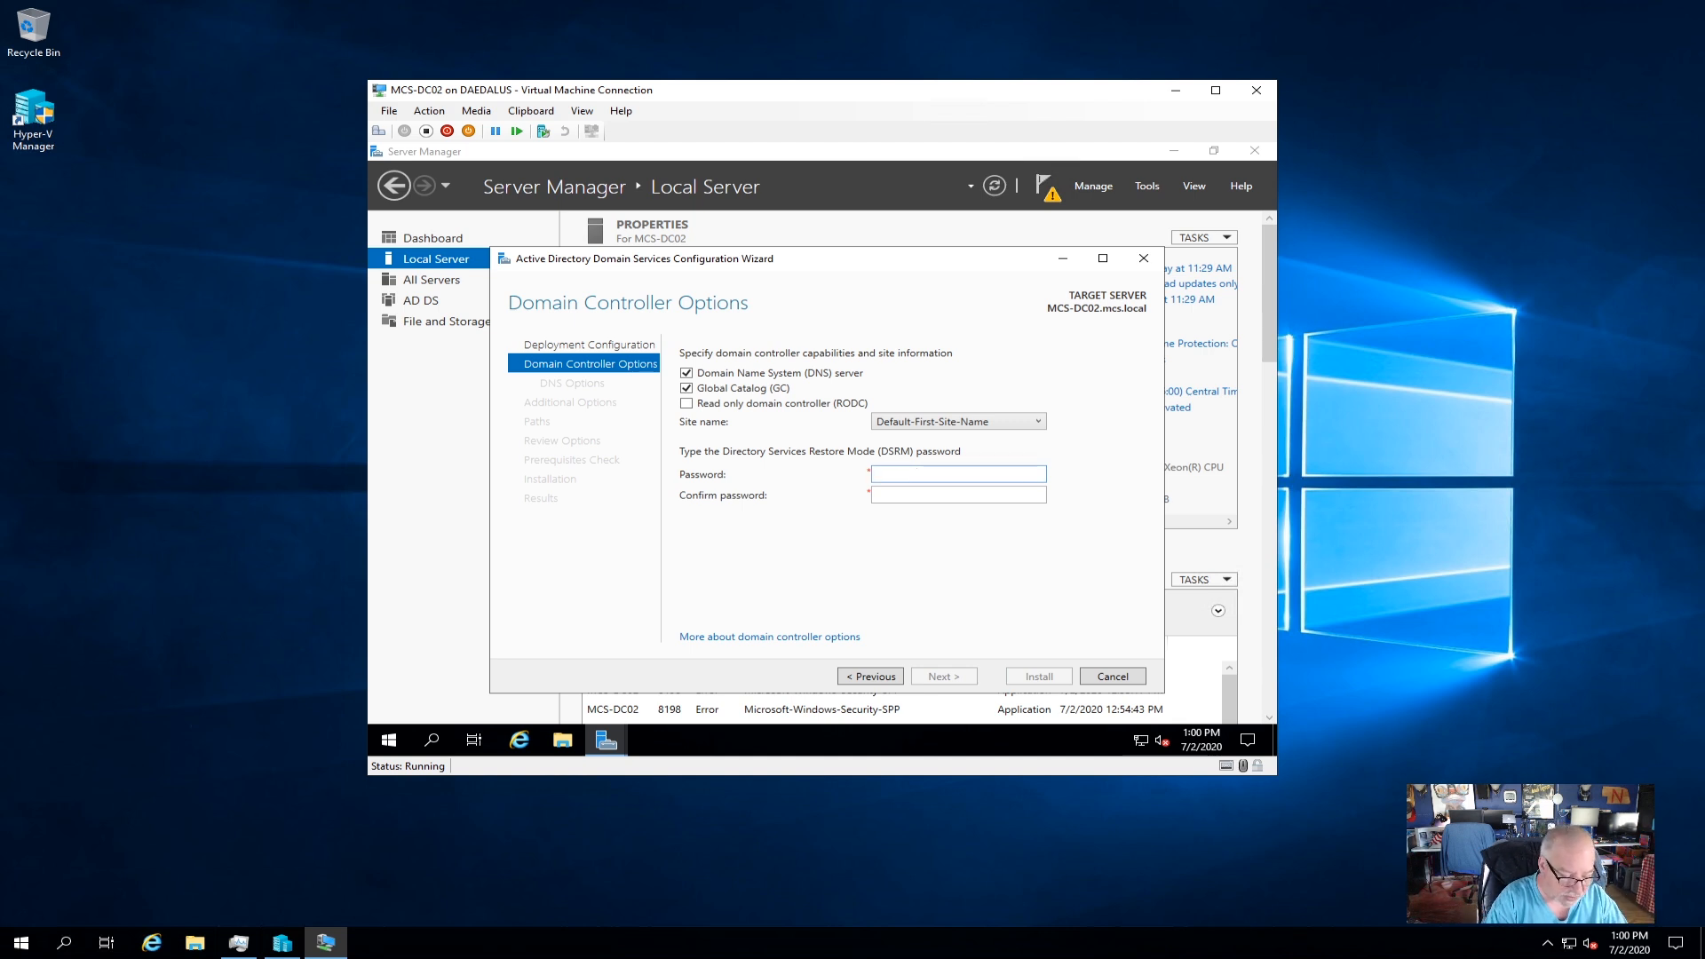
text($$w0)
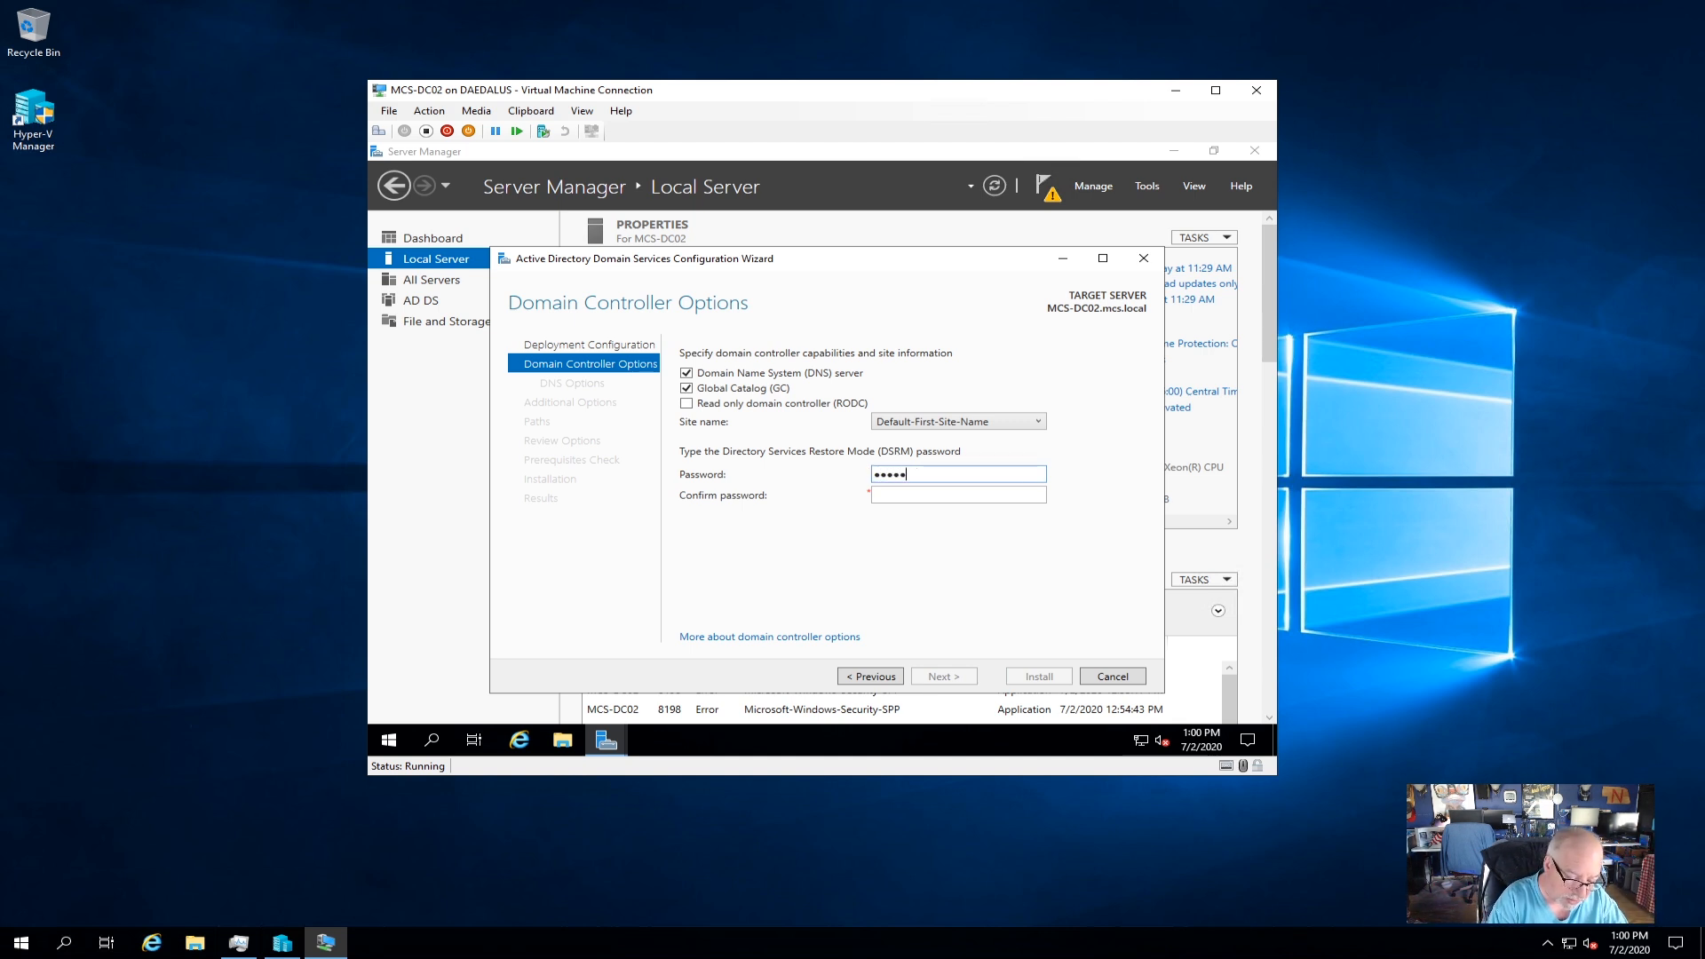
text(rd12)
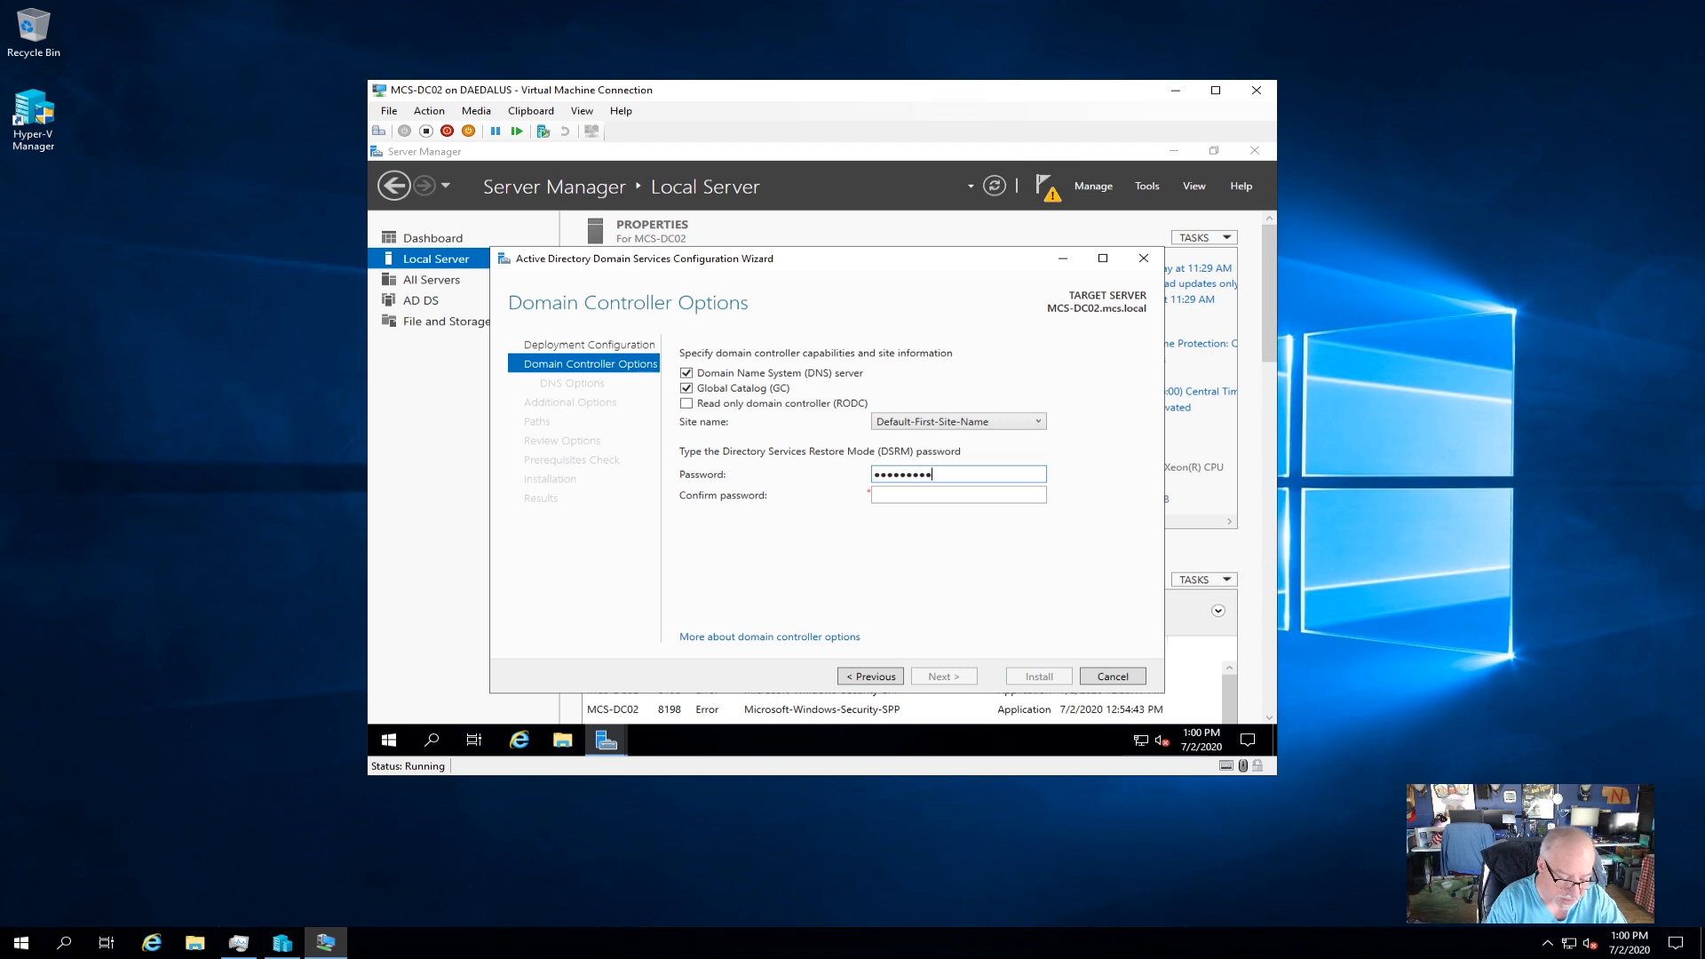
text(345)
key(Tab)
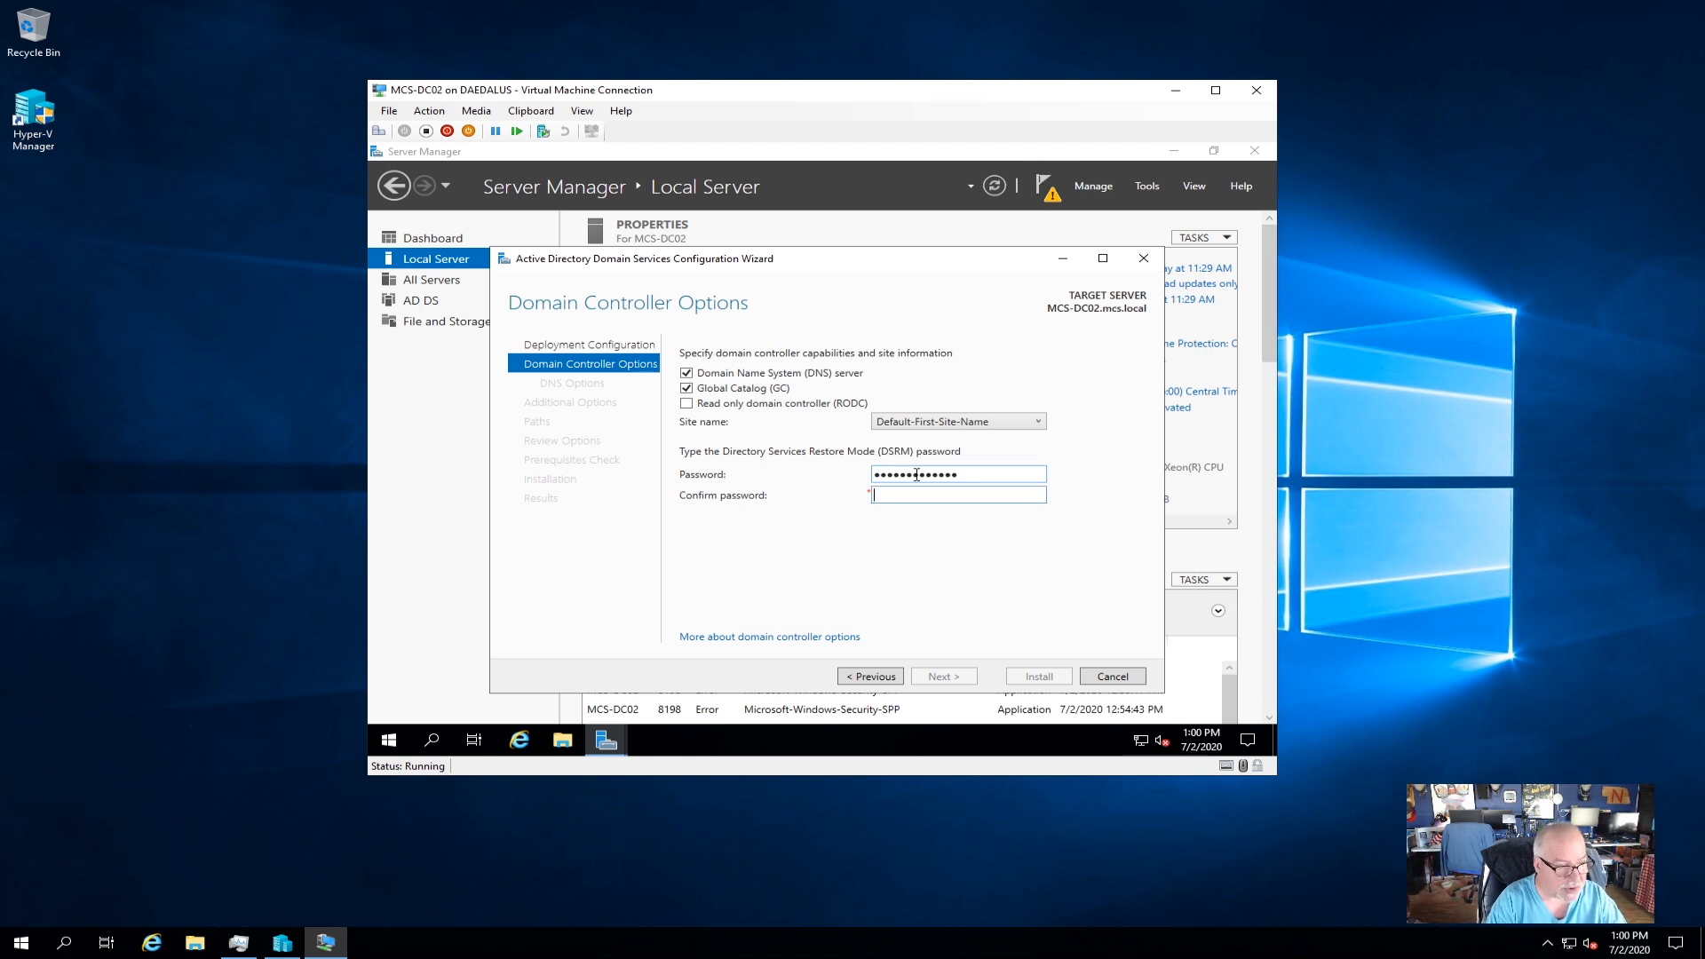
text(P@$$w)
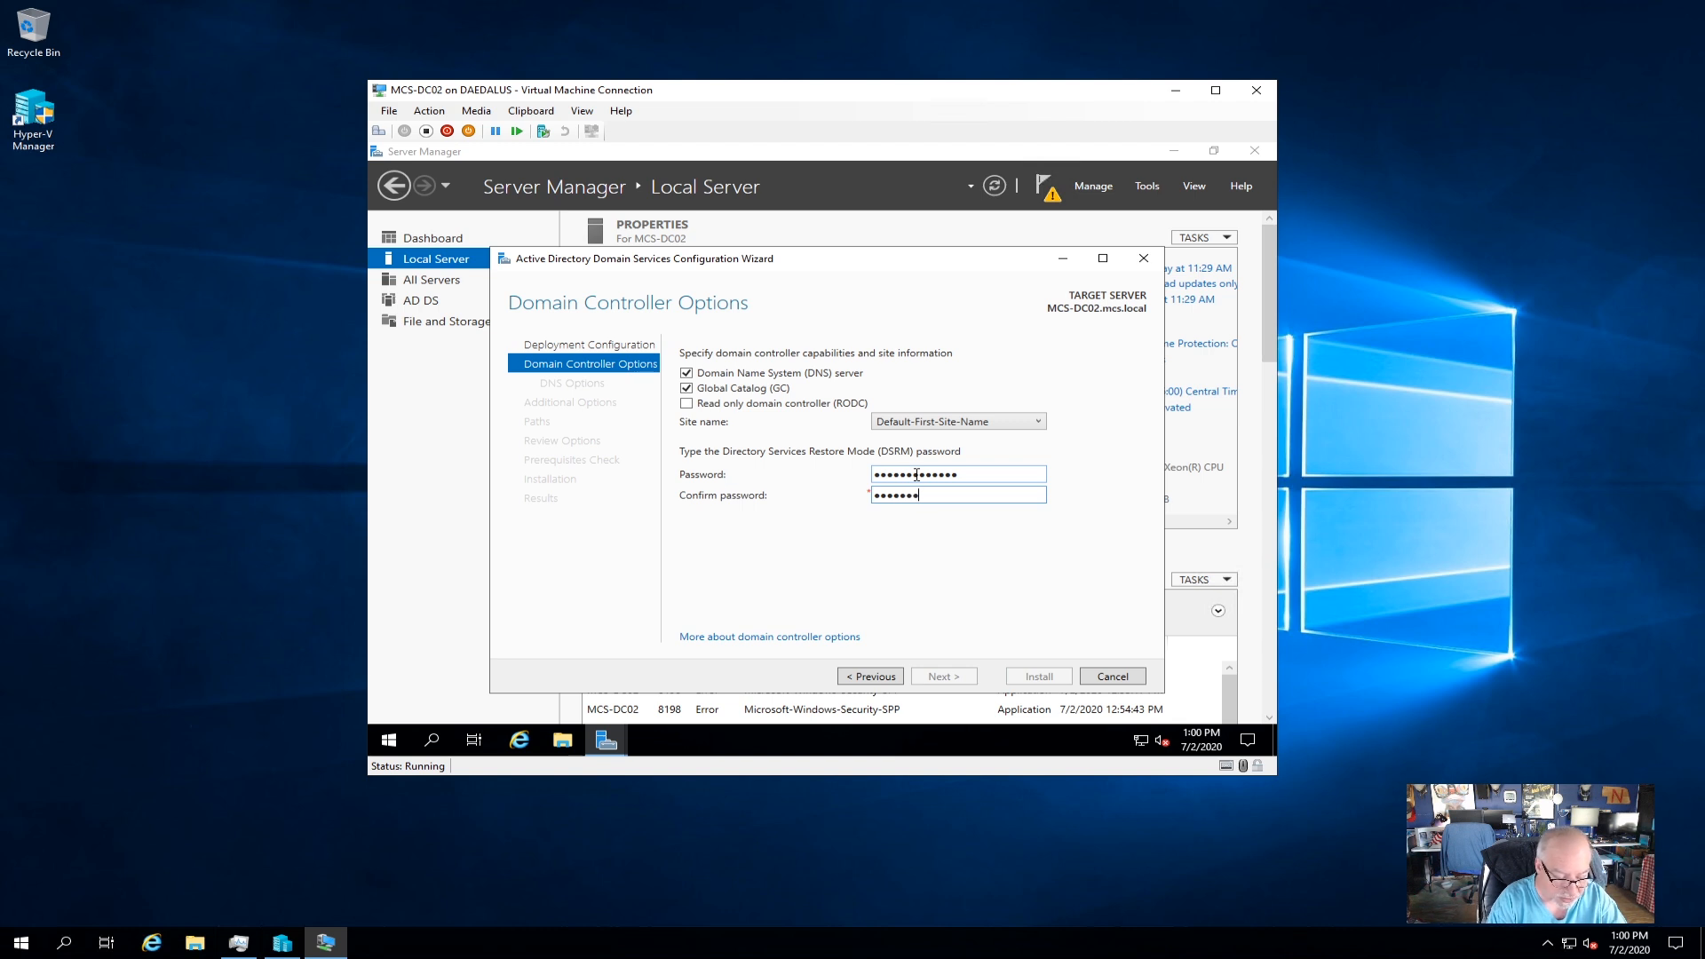
text(5)
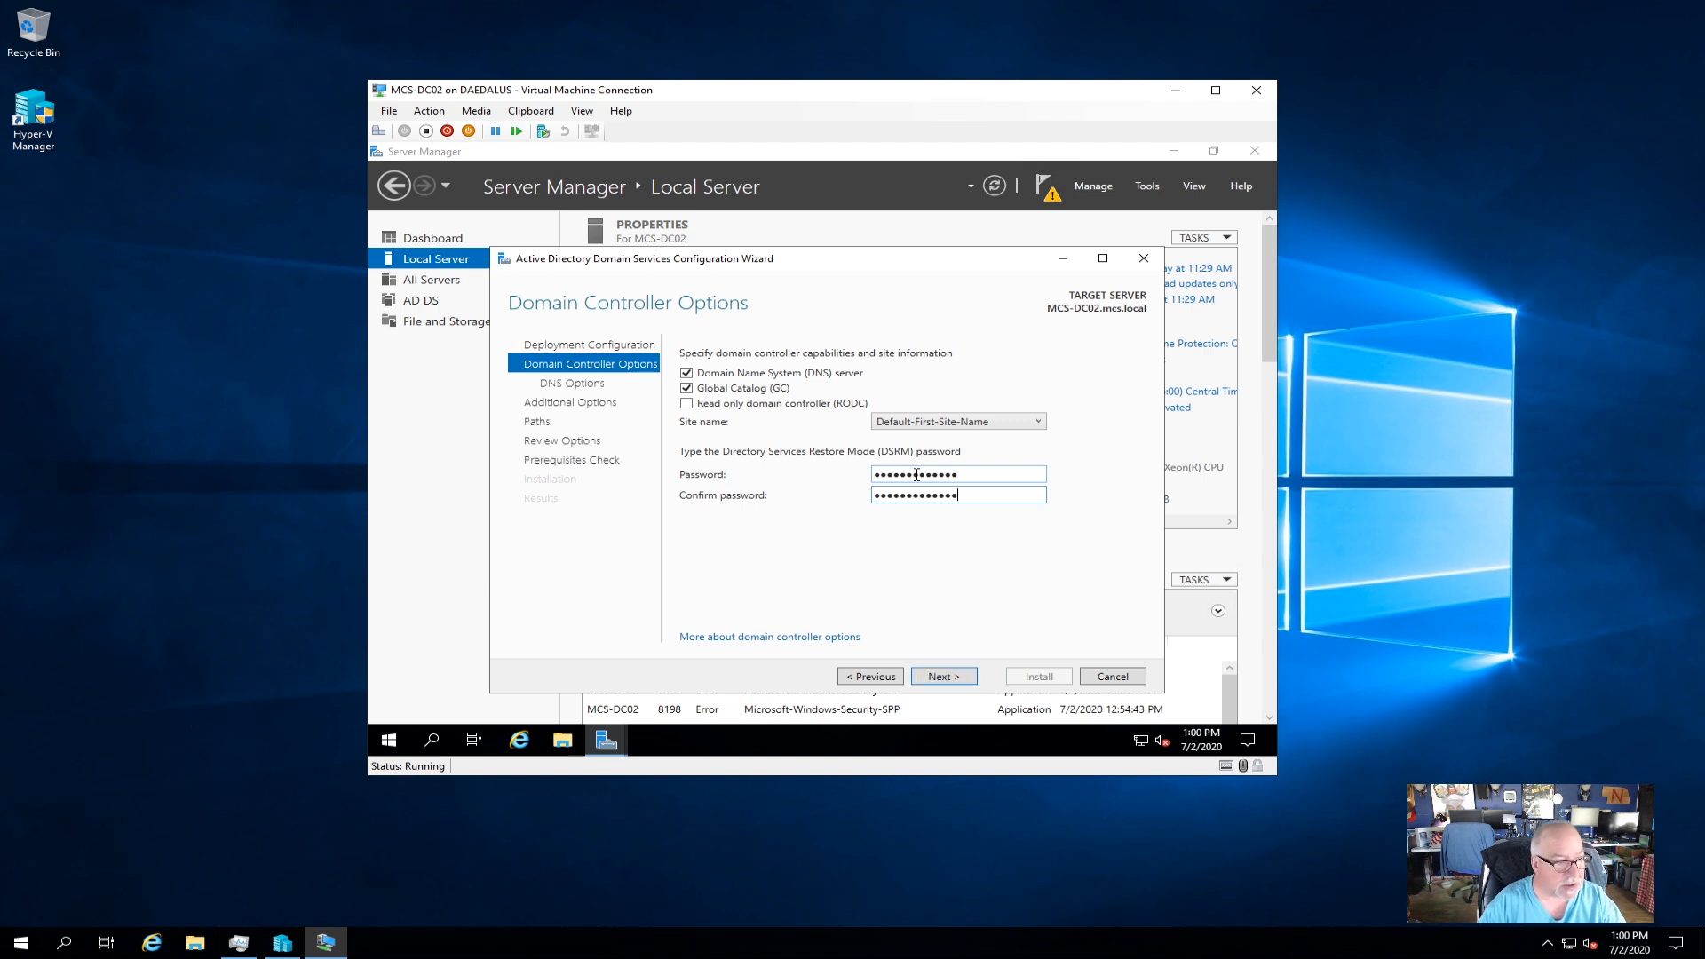
click(949, 678)
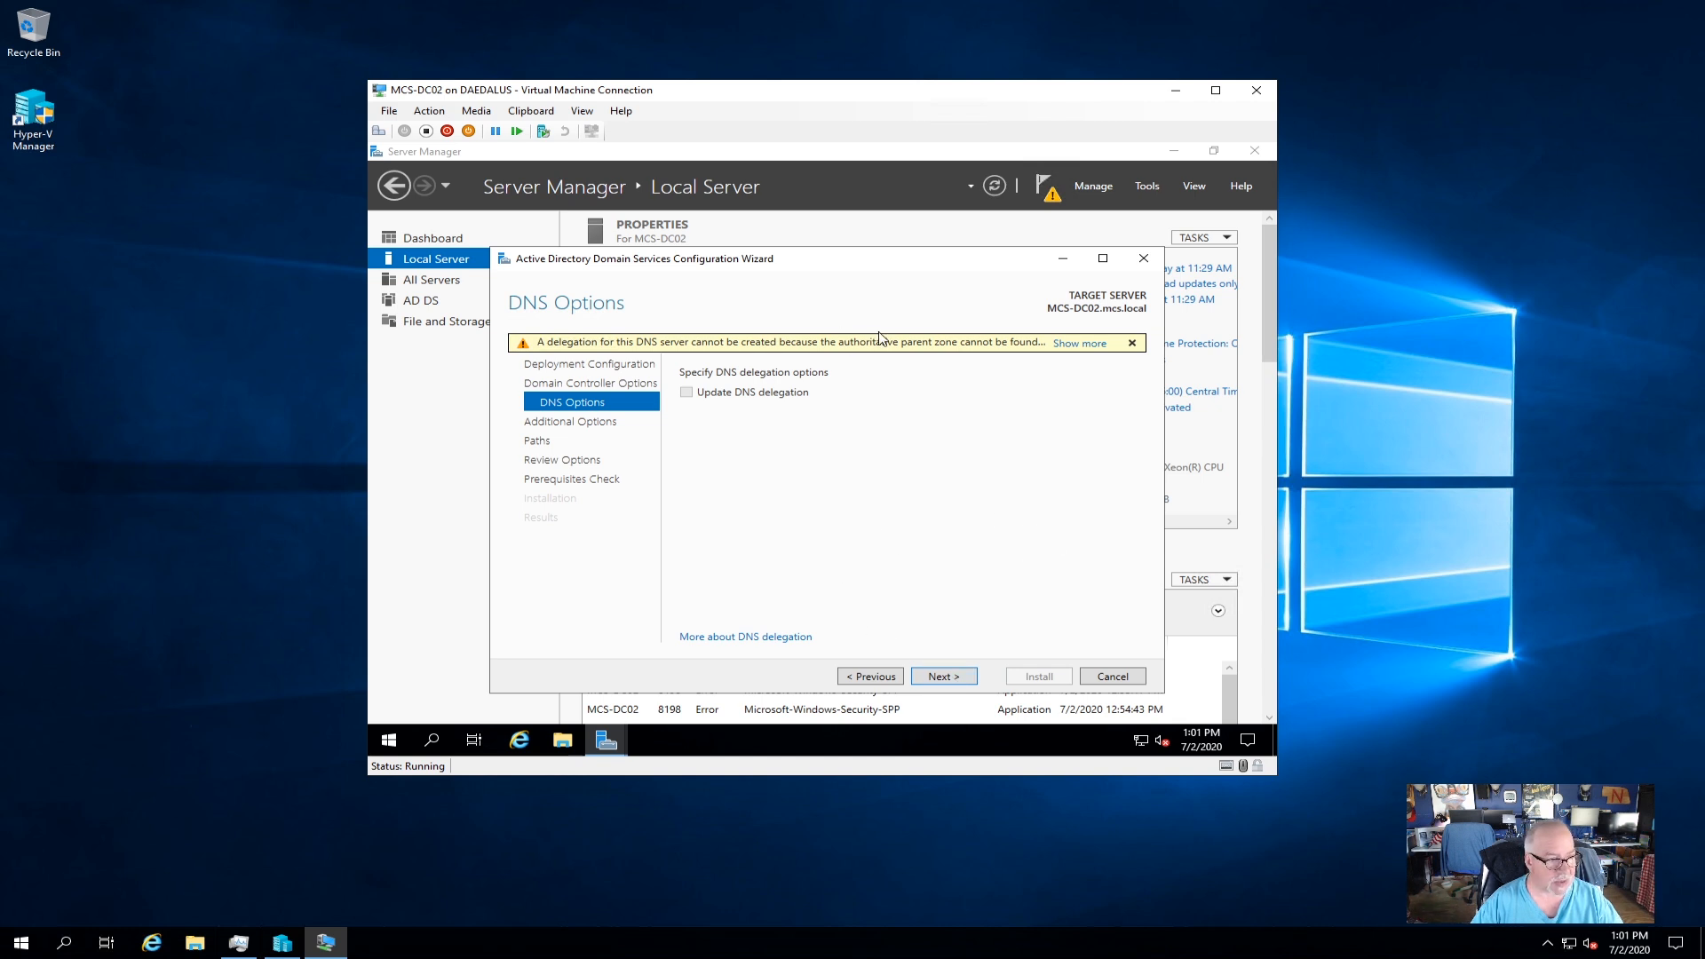
Set the replication source to Any domain controller instead of MCS-DC01.mcs.local.
click(960, 677)
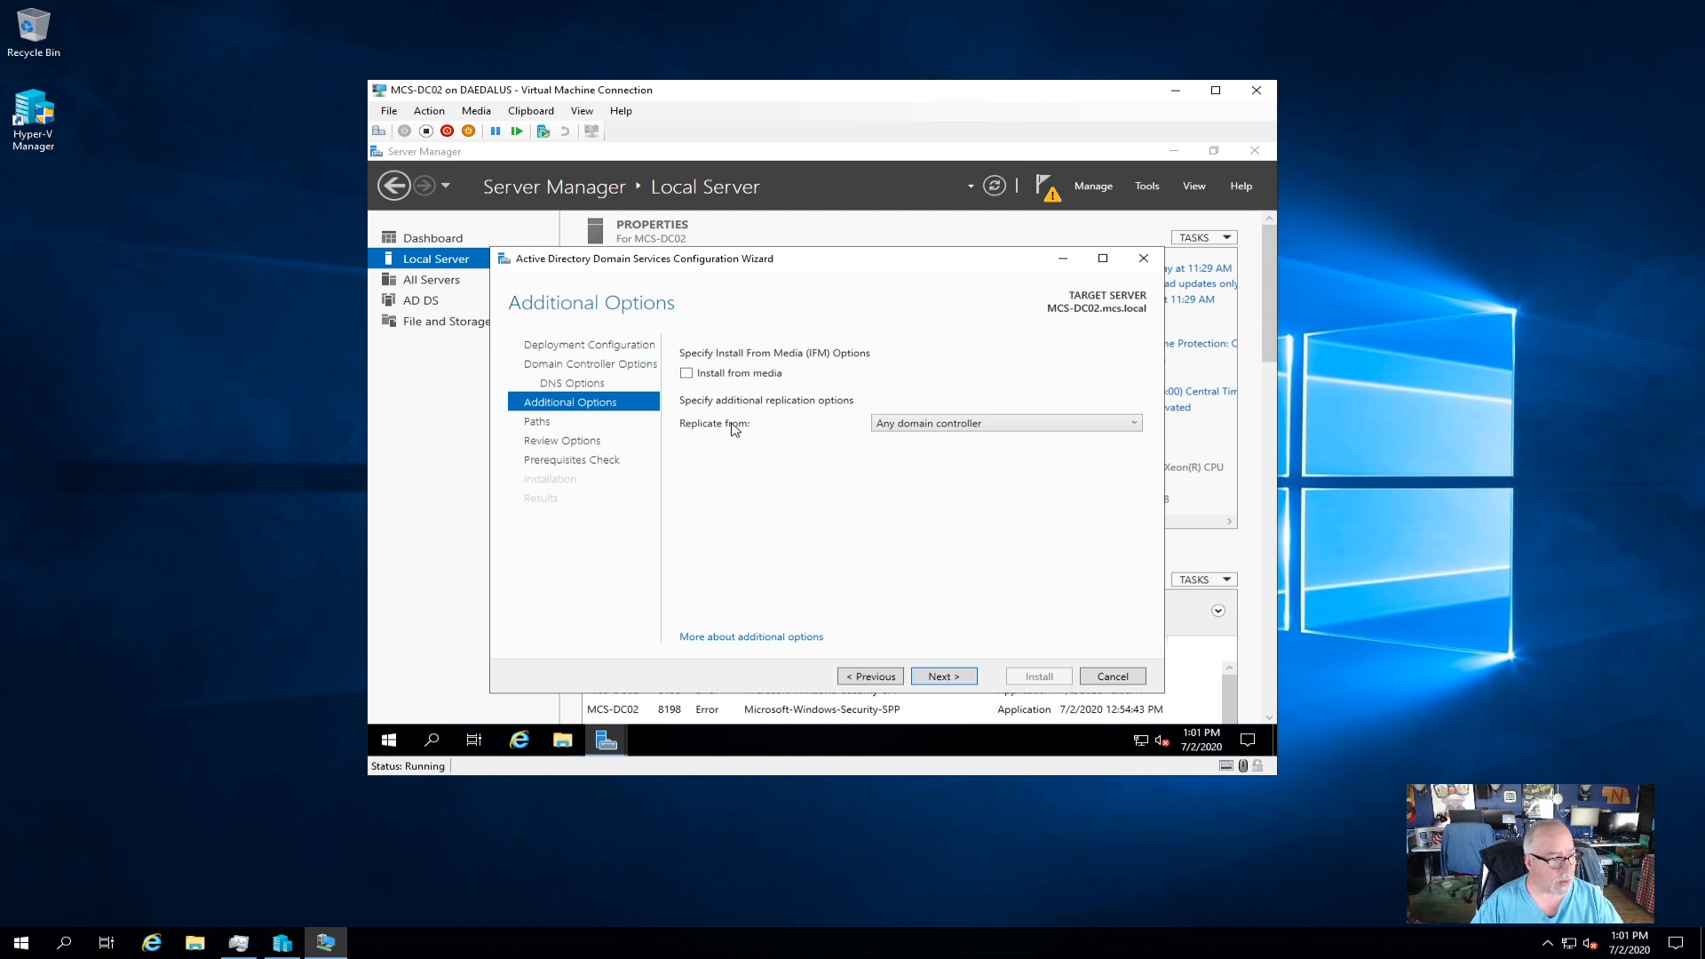
click(1133, 424)
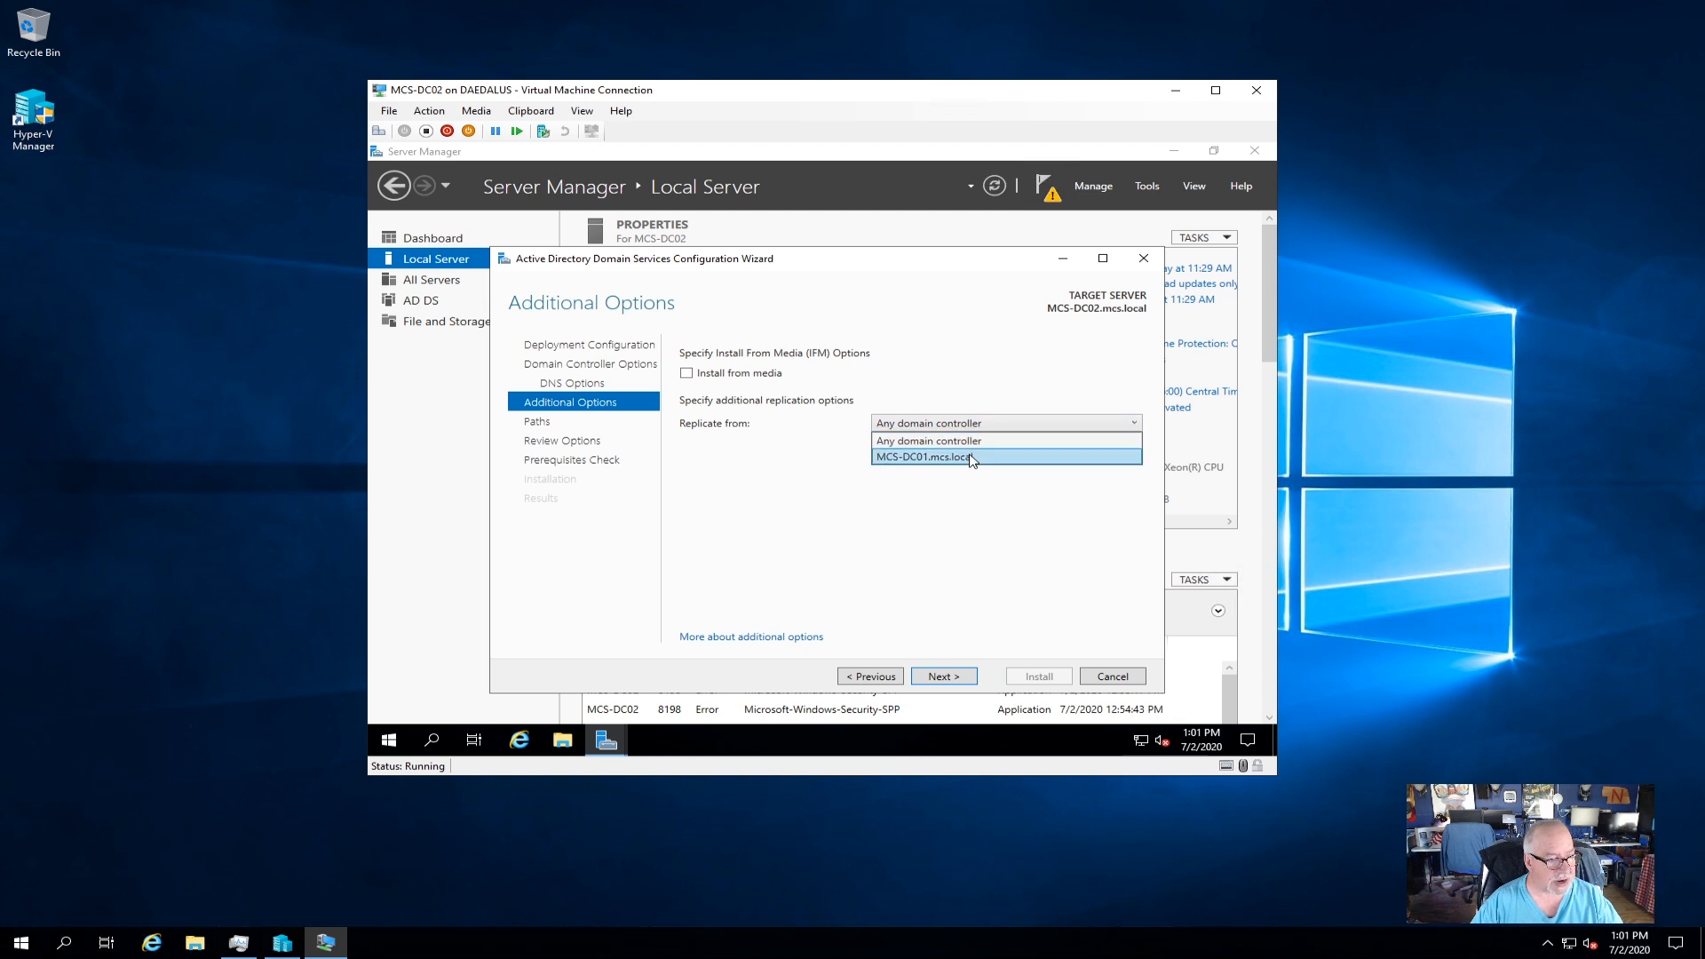
click(971, 457)
click(1121, 430)
click(961, 440)
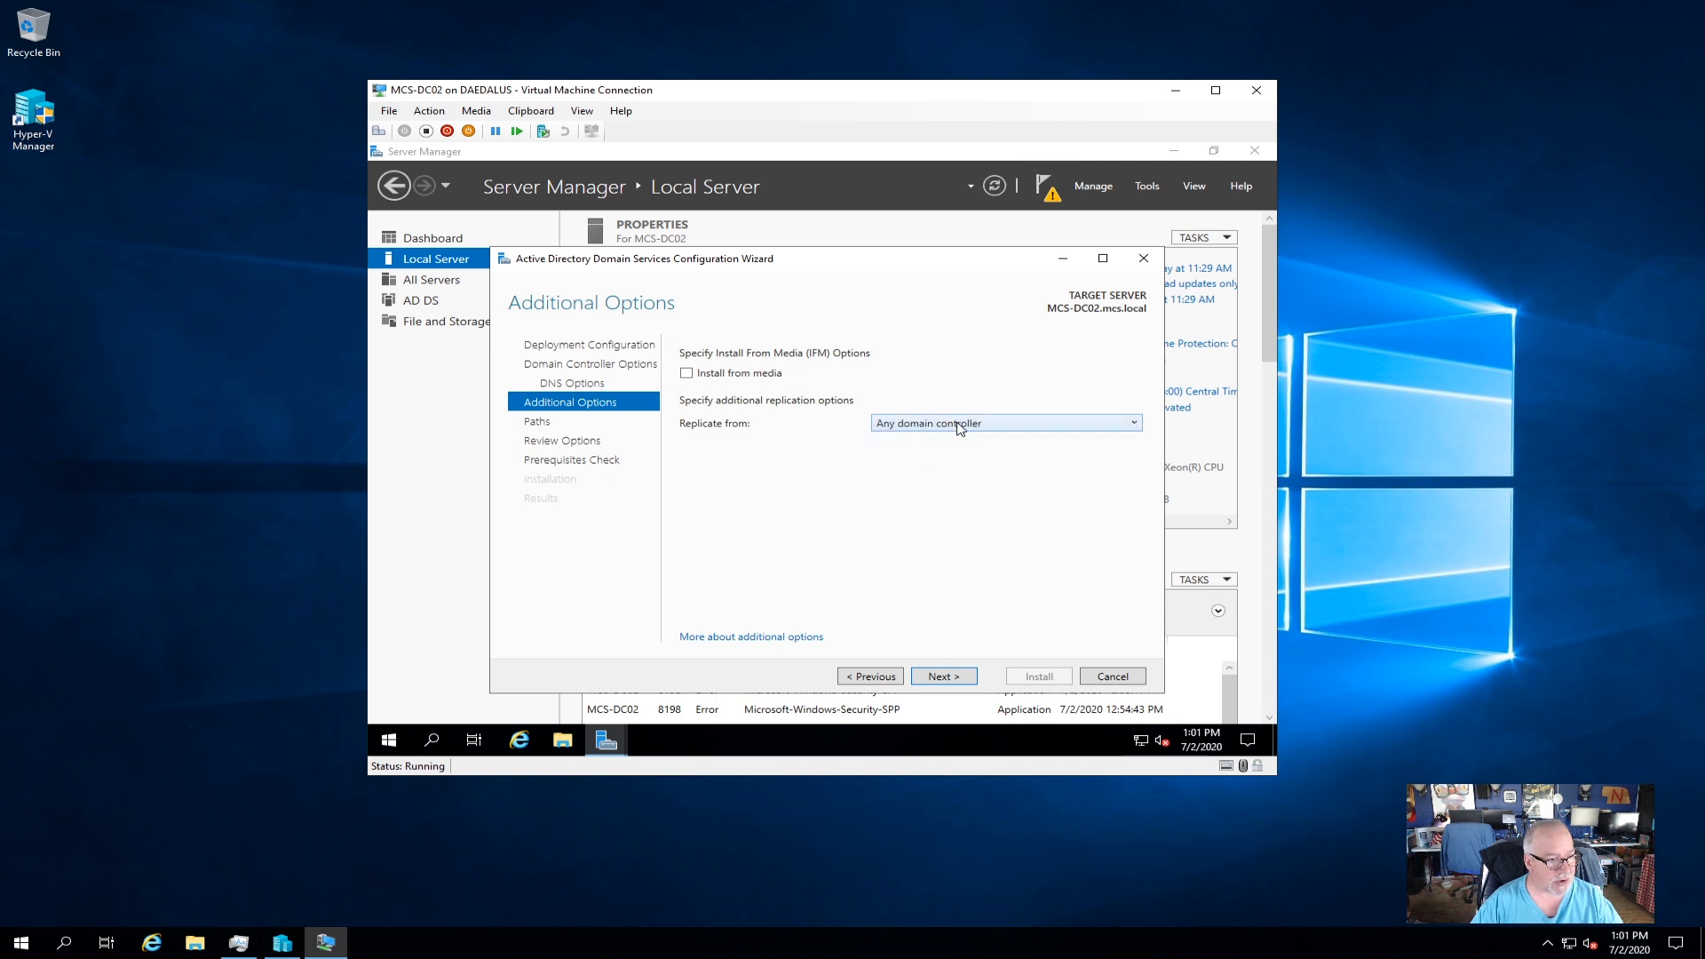
click(946, 677)
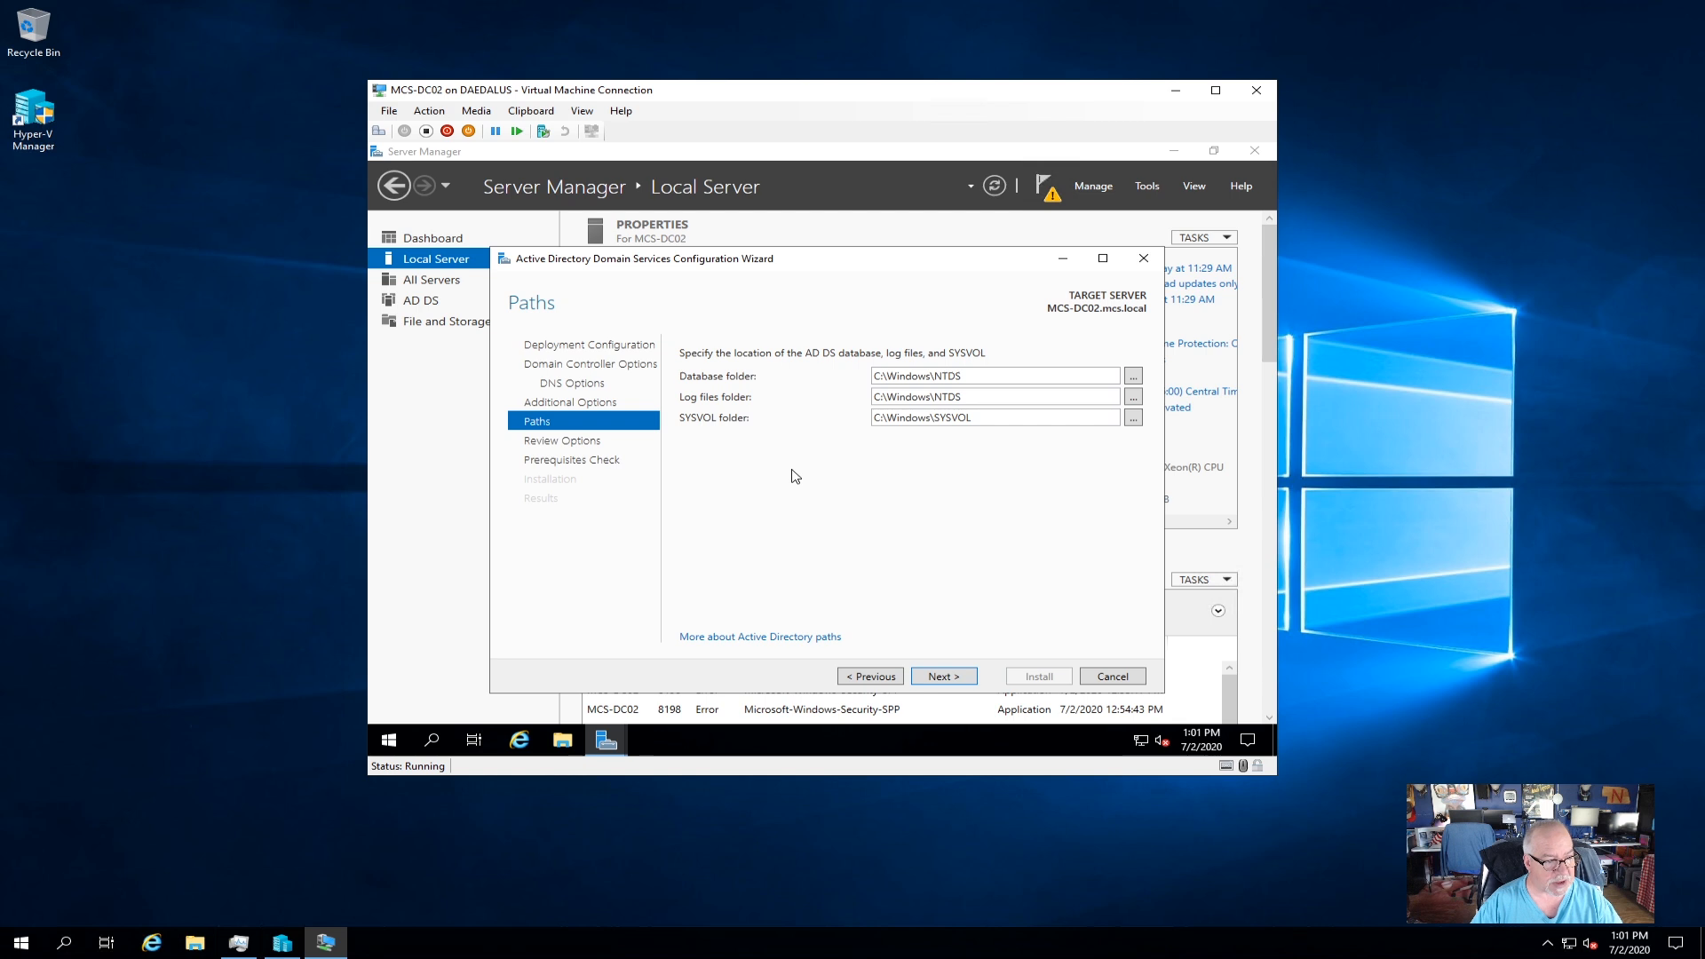
Keep the default NTDS and SYSVOL paths and scroll through the Review Options summary.
click(959, 674)
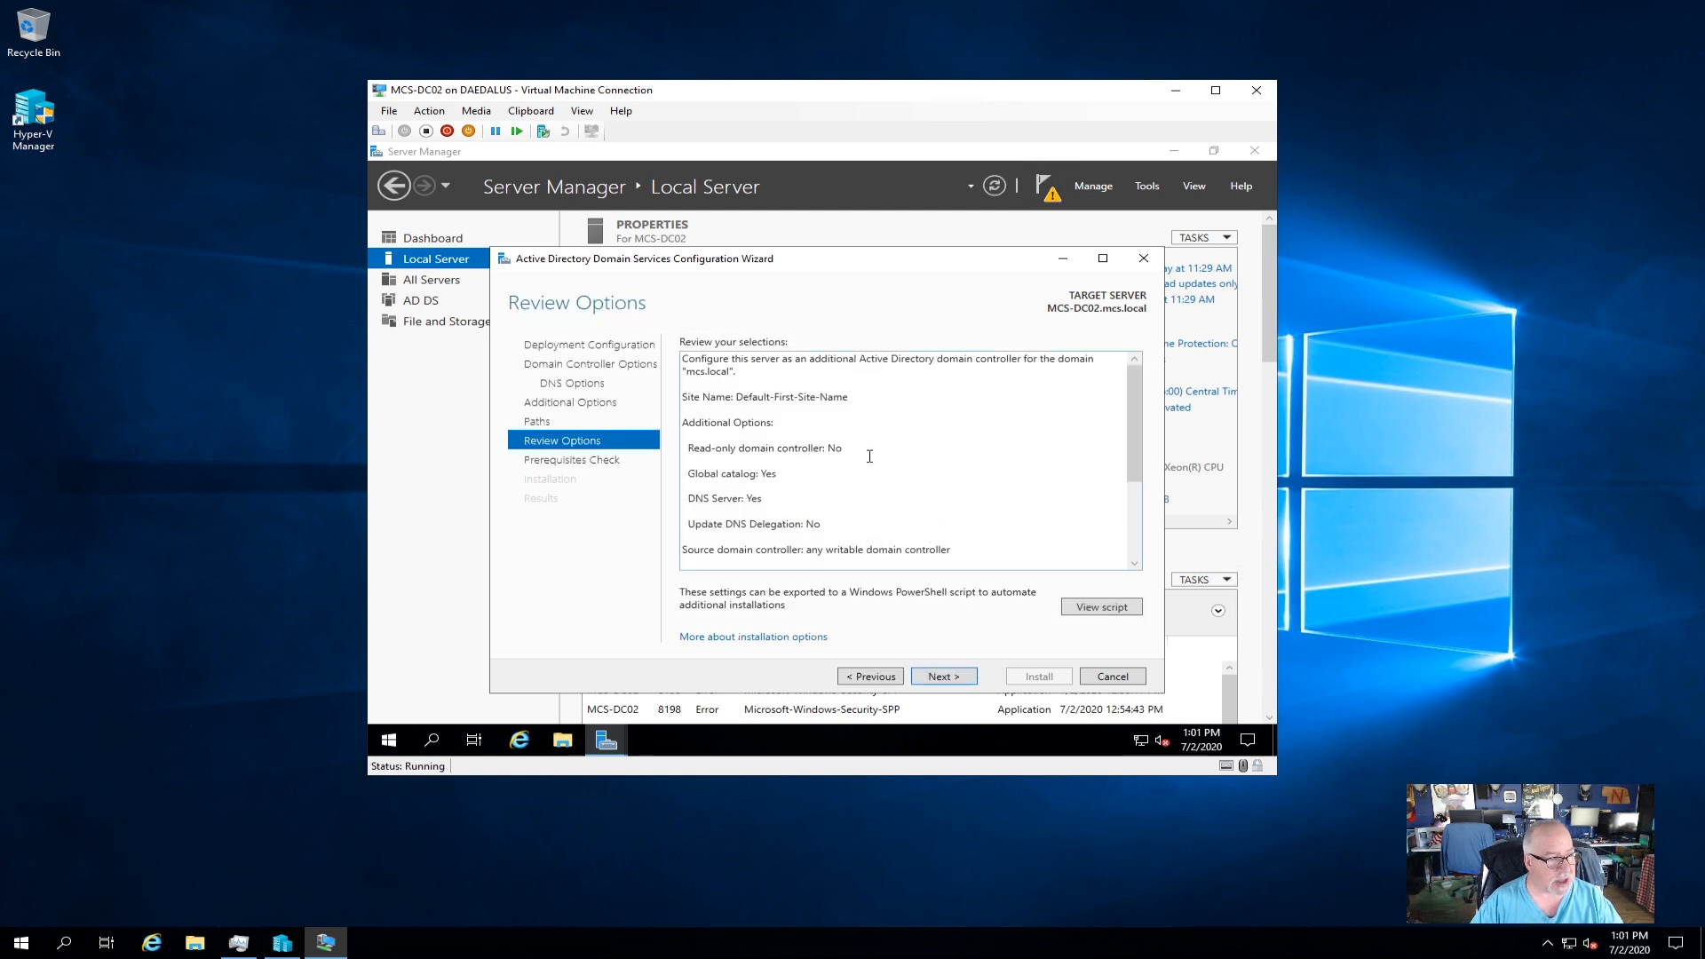
scroll(869, 456, down, 3)
scroll(869, 457, up, 3)
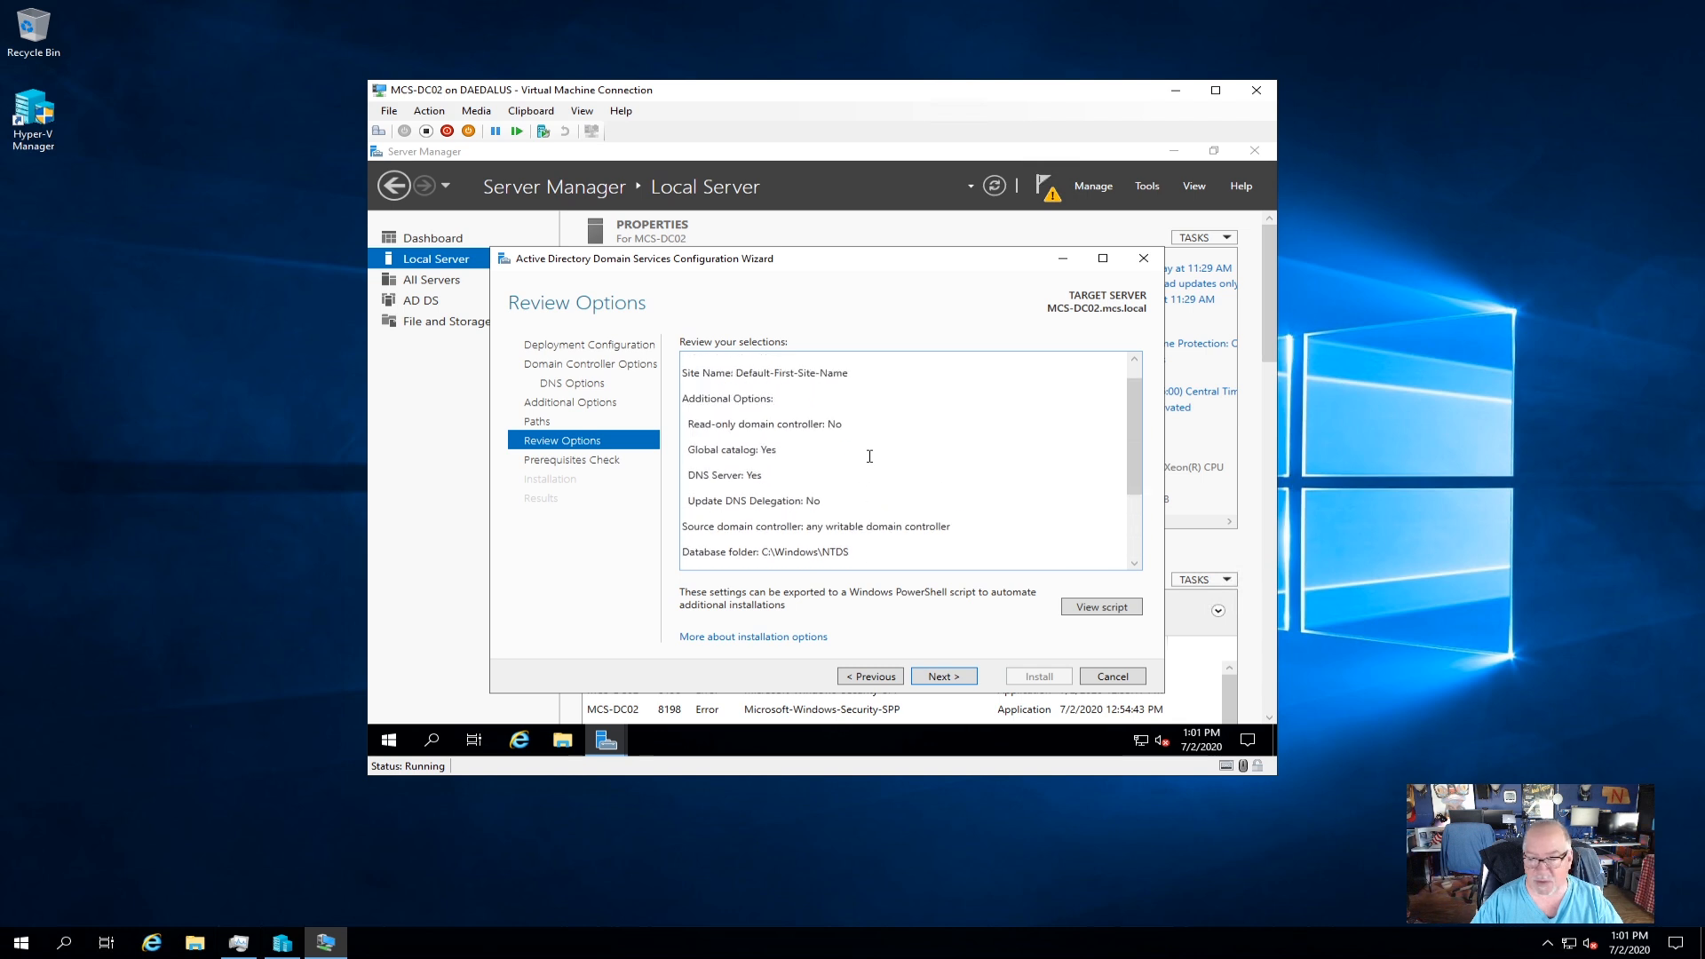
scroll(869, 456, down, 3)
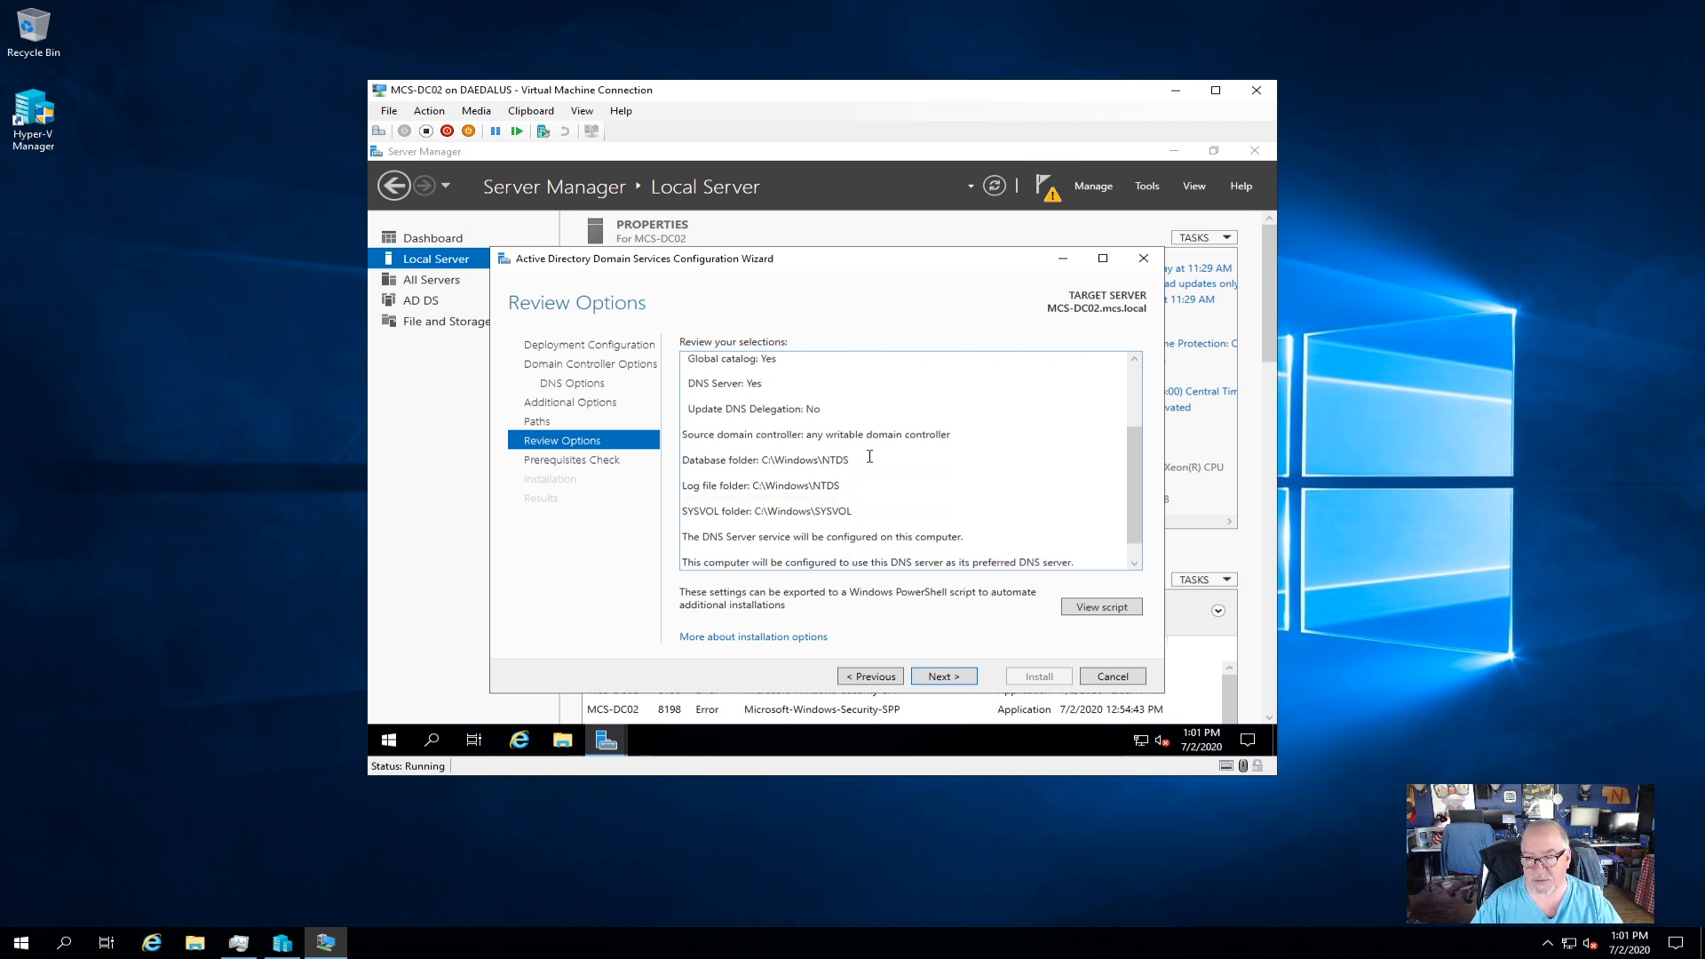
scroll(869, 456, up, 3)
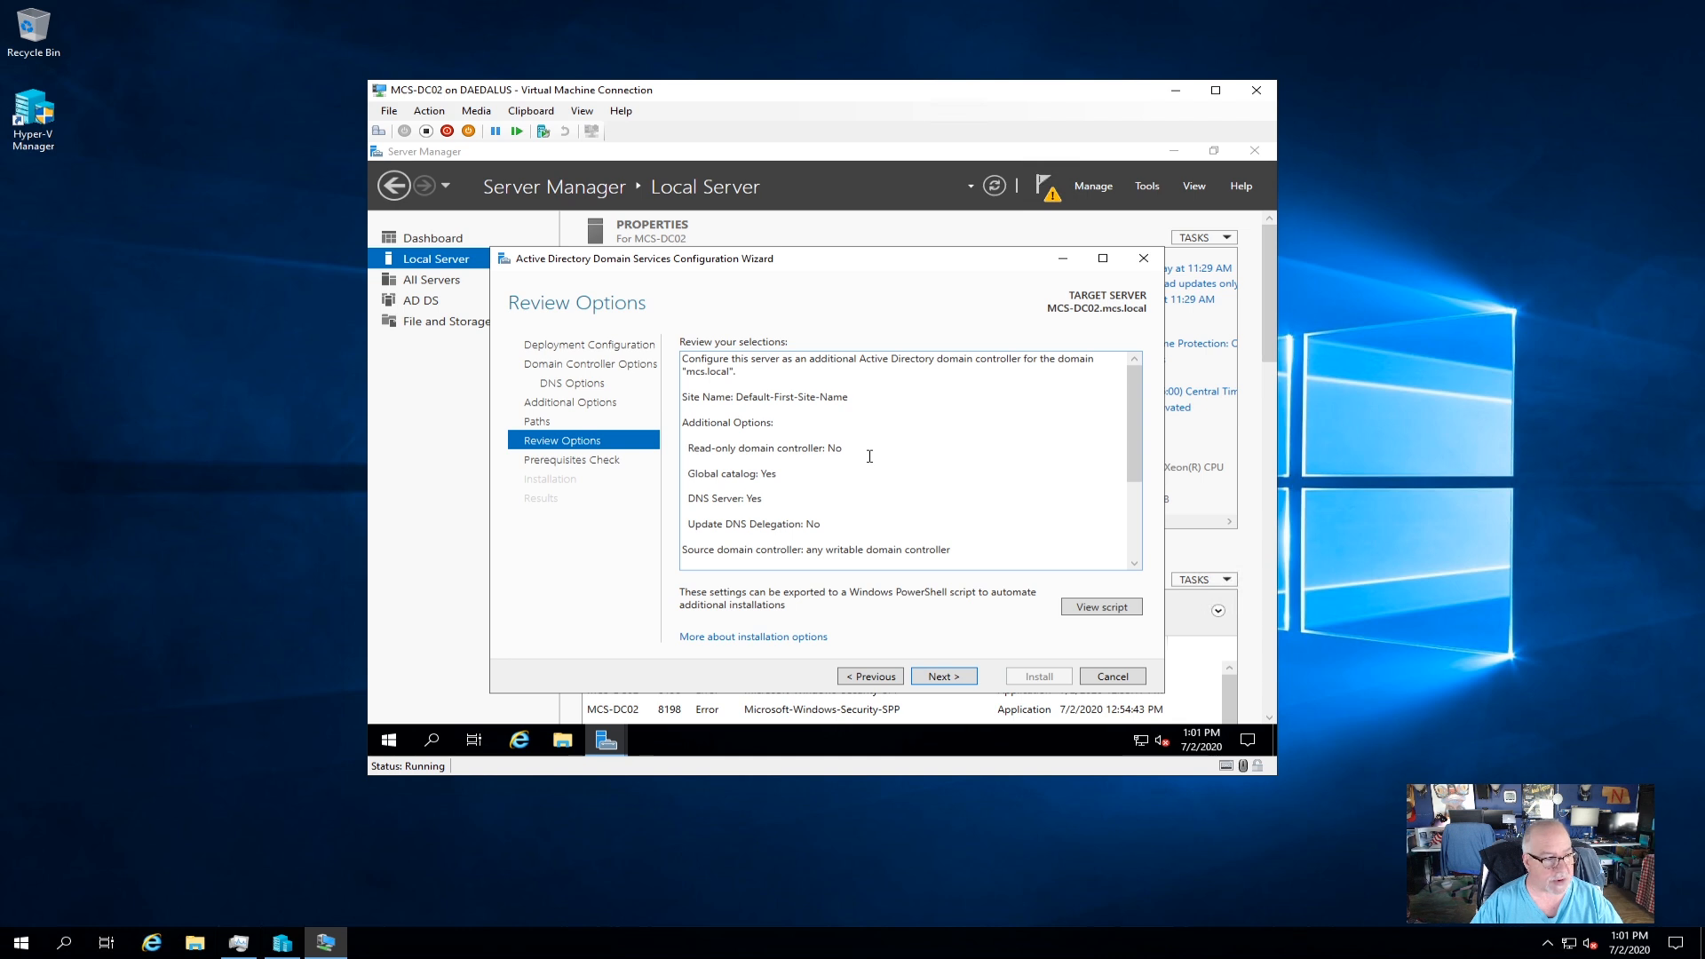
View and close the exported PowerShell deployment script, then run the prerequisites check.
click(1090, 607)
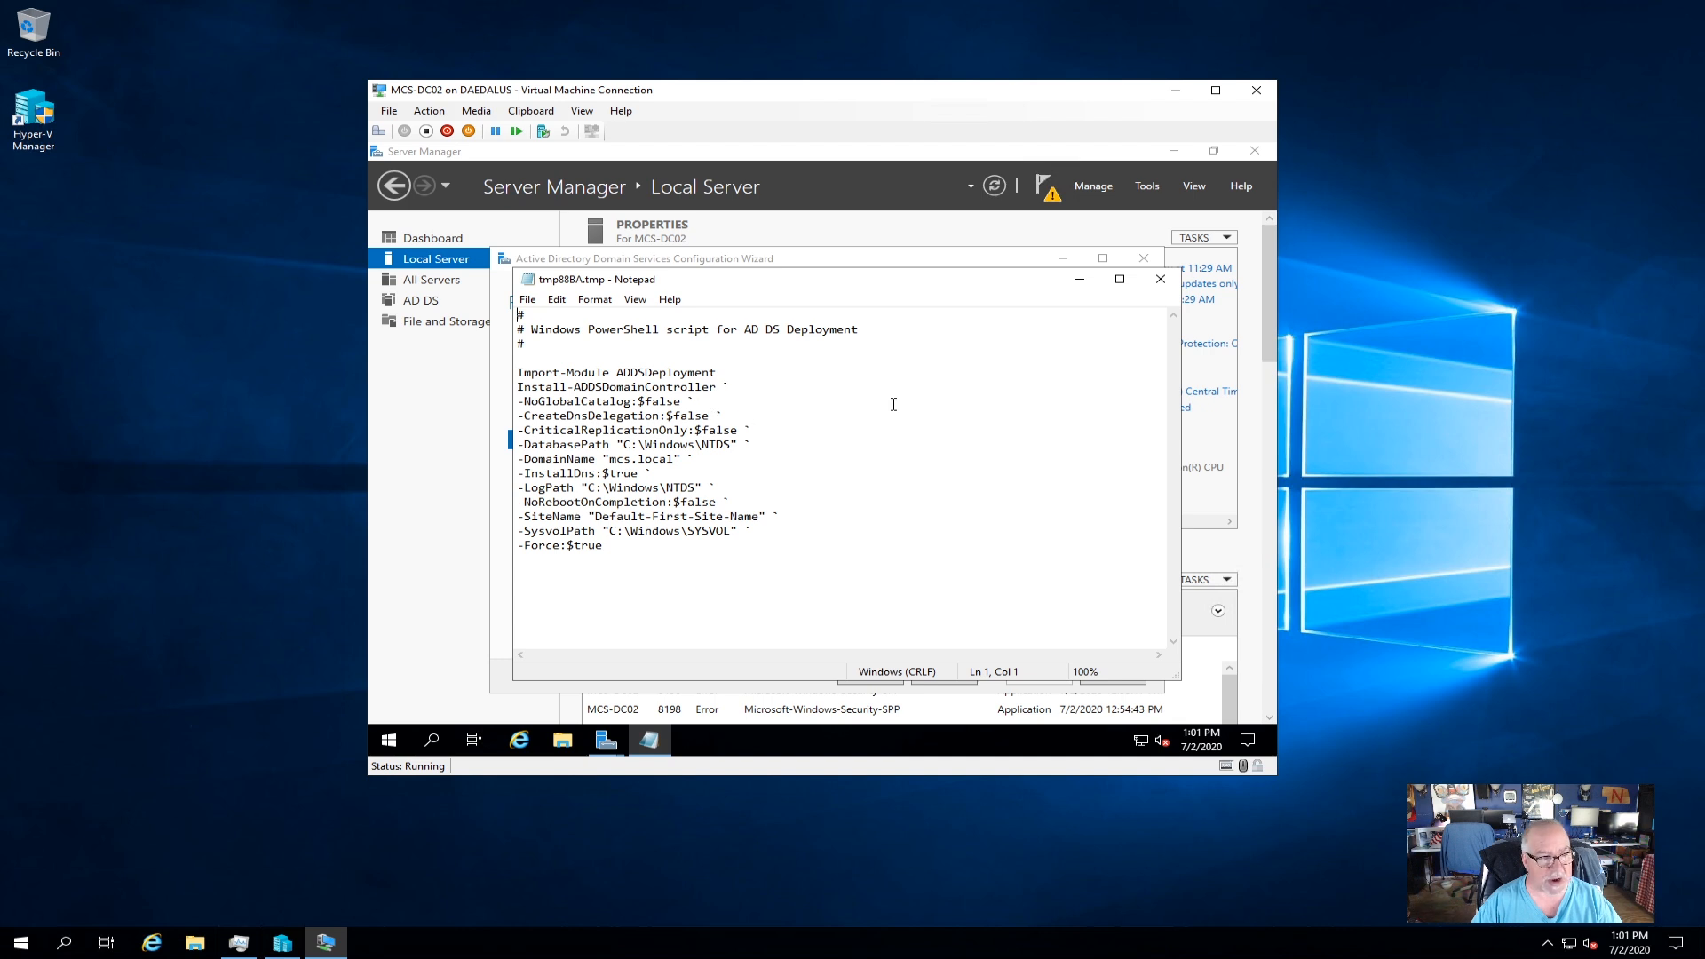
click(1159, 279)
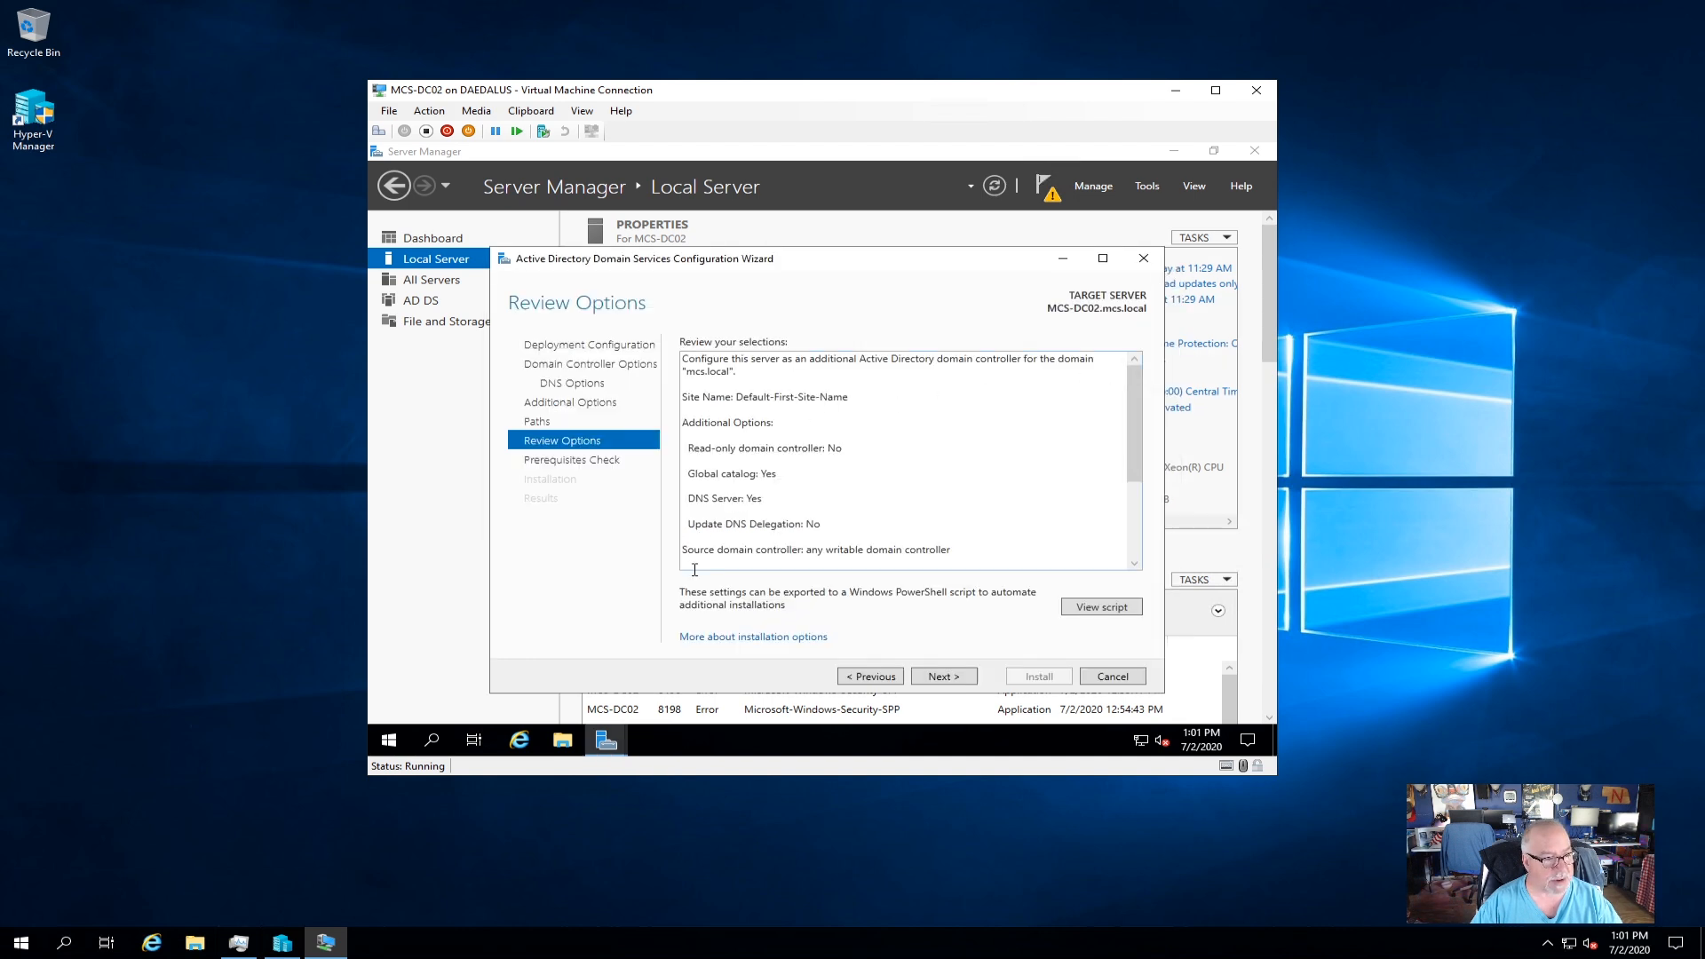
click(941, 678)
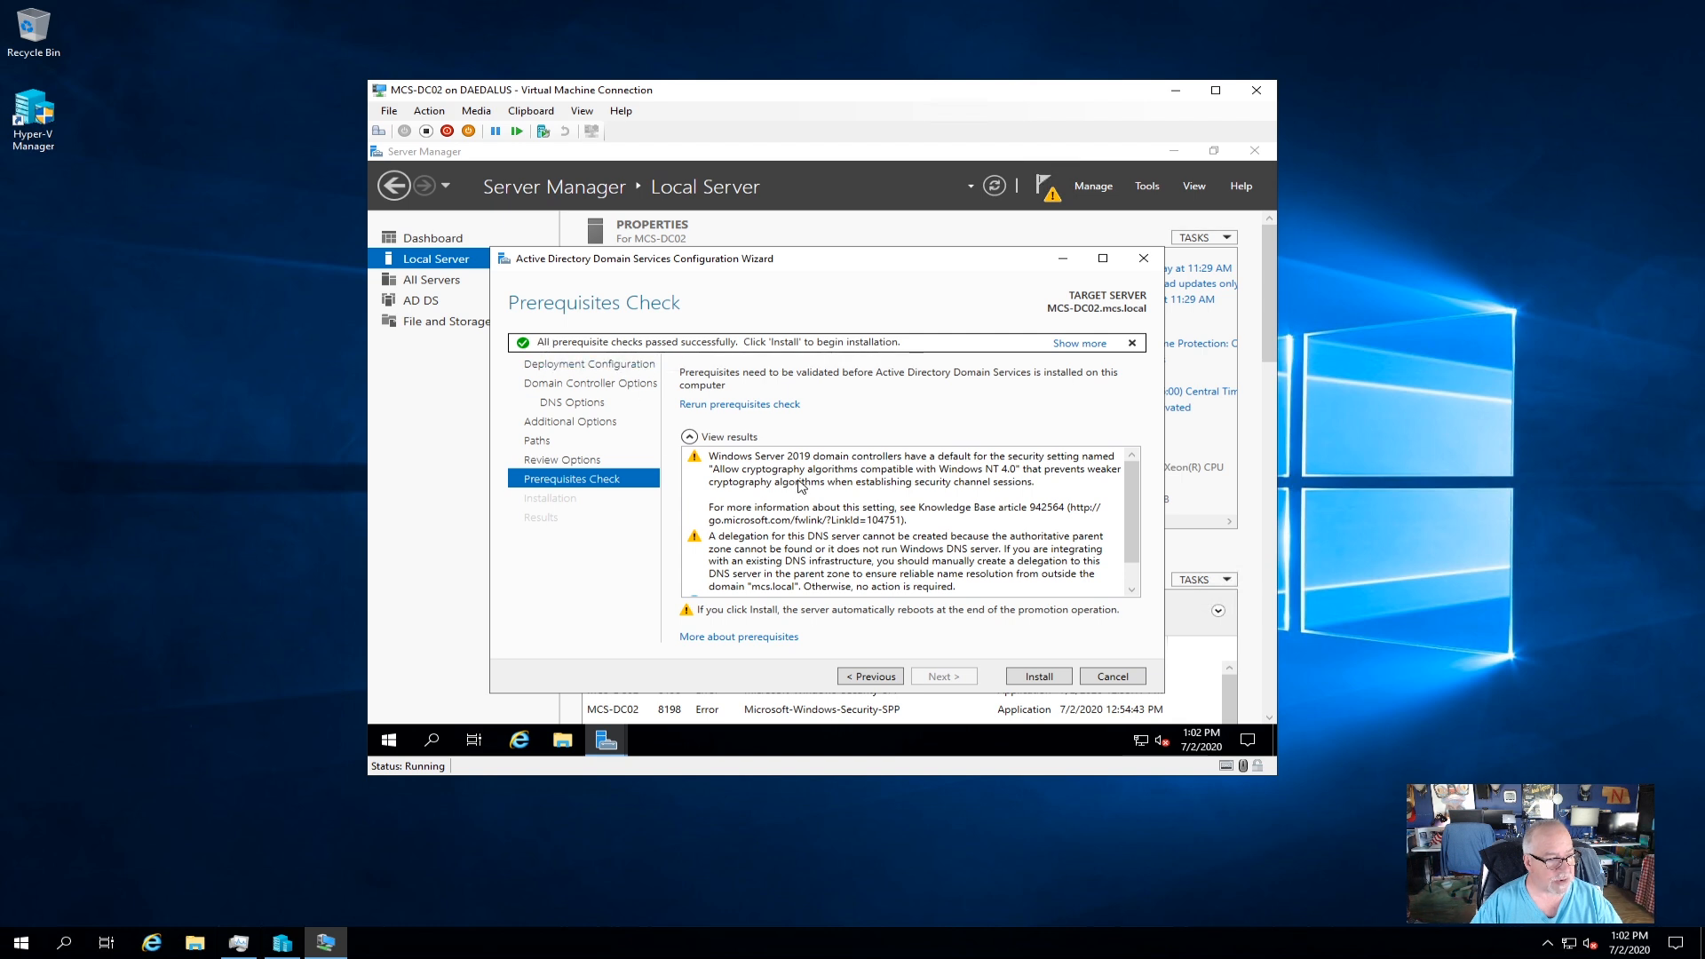
Review the passed prerequisite results and install, letting MCS-DC02 reboot as a domain controller.
scroll(802, 485, down, 1)
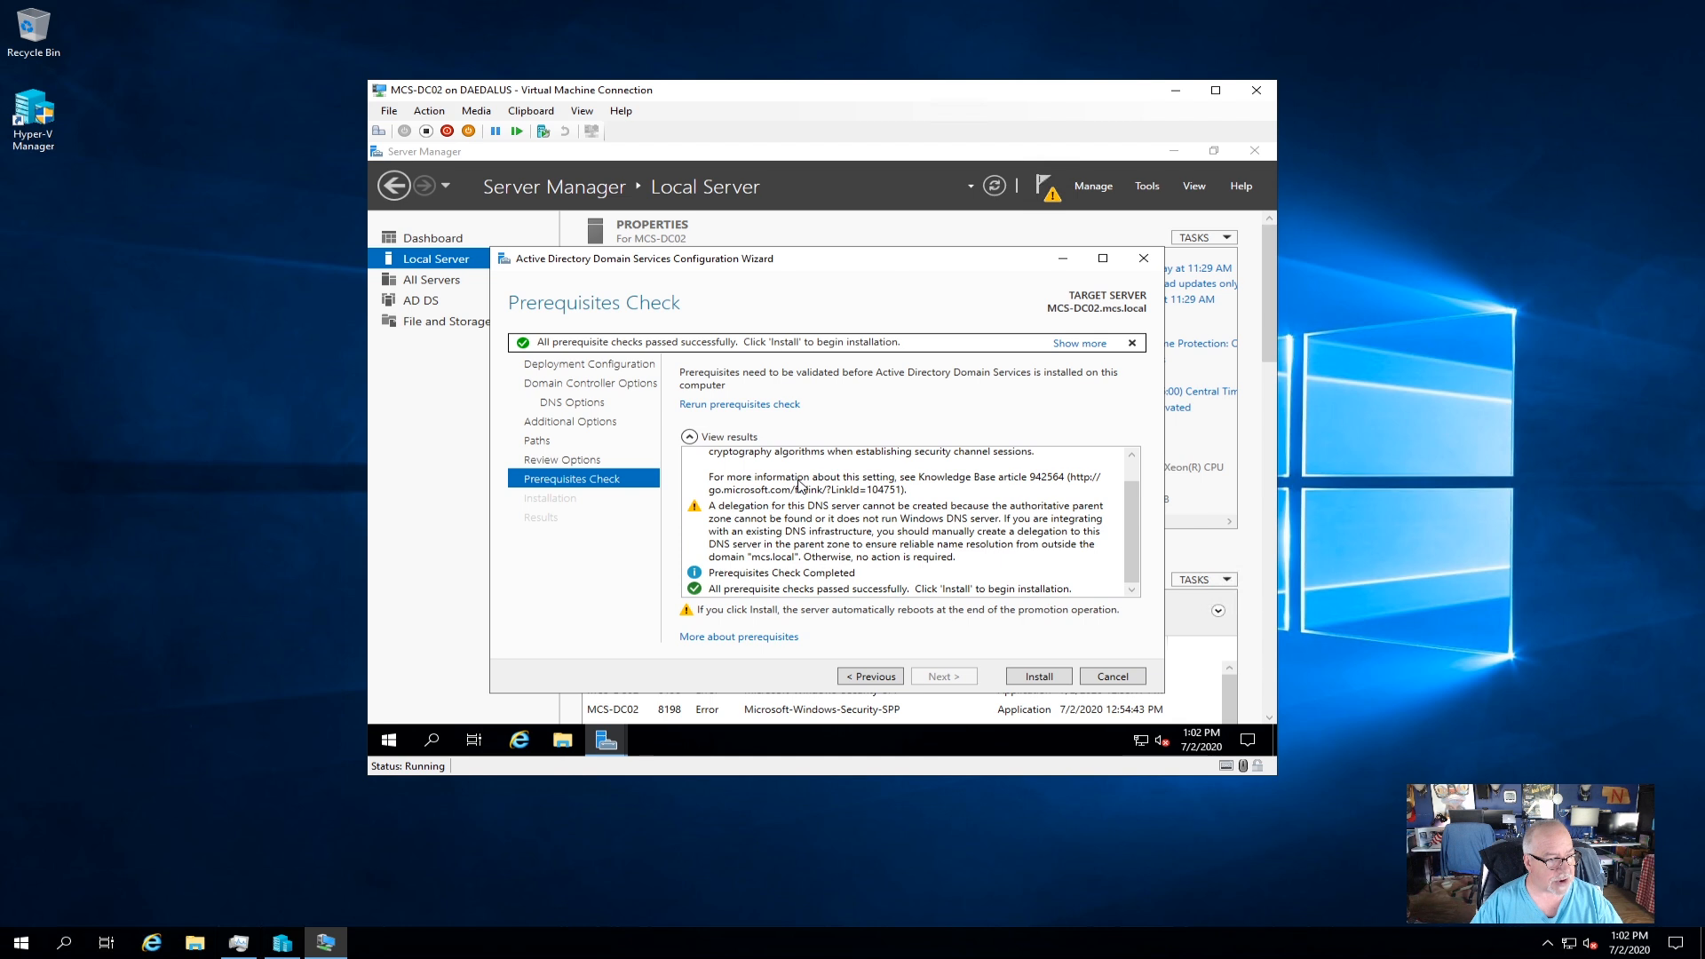
scroll(802, 486, up, 1)
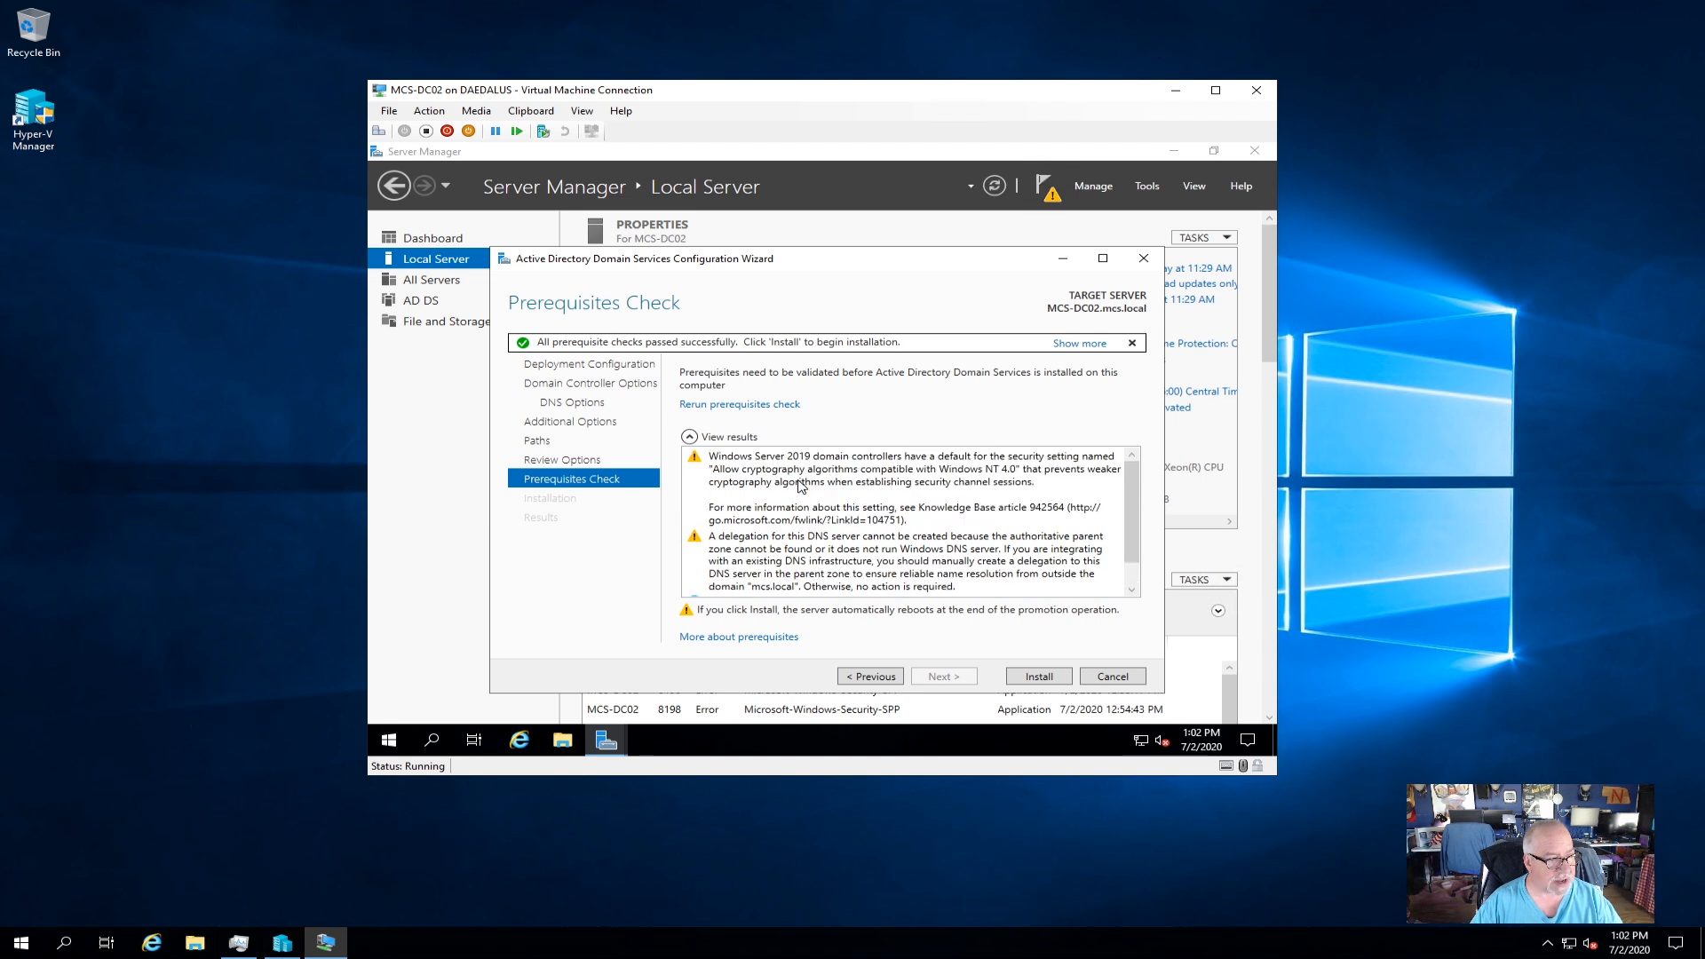
scroll(802, 485, down, 1)
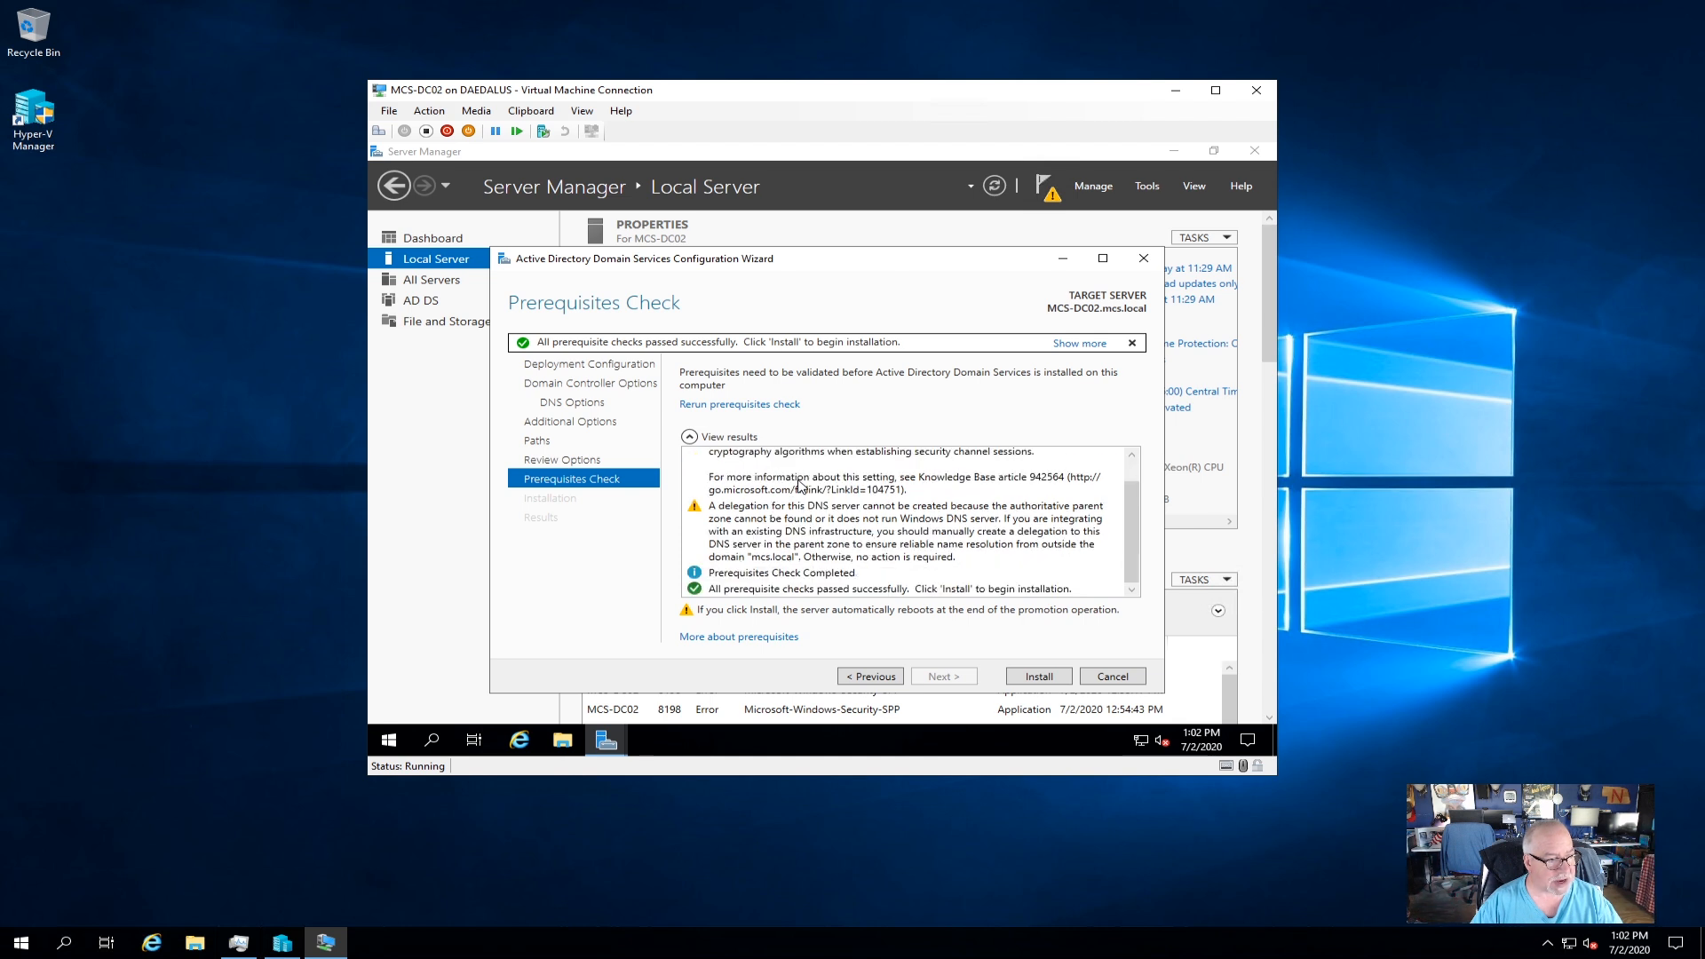
scroll(801, 485, up, 1)
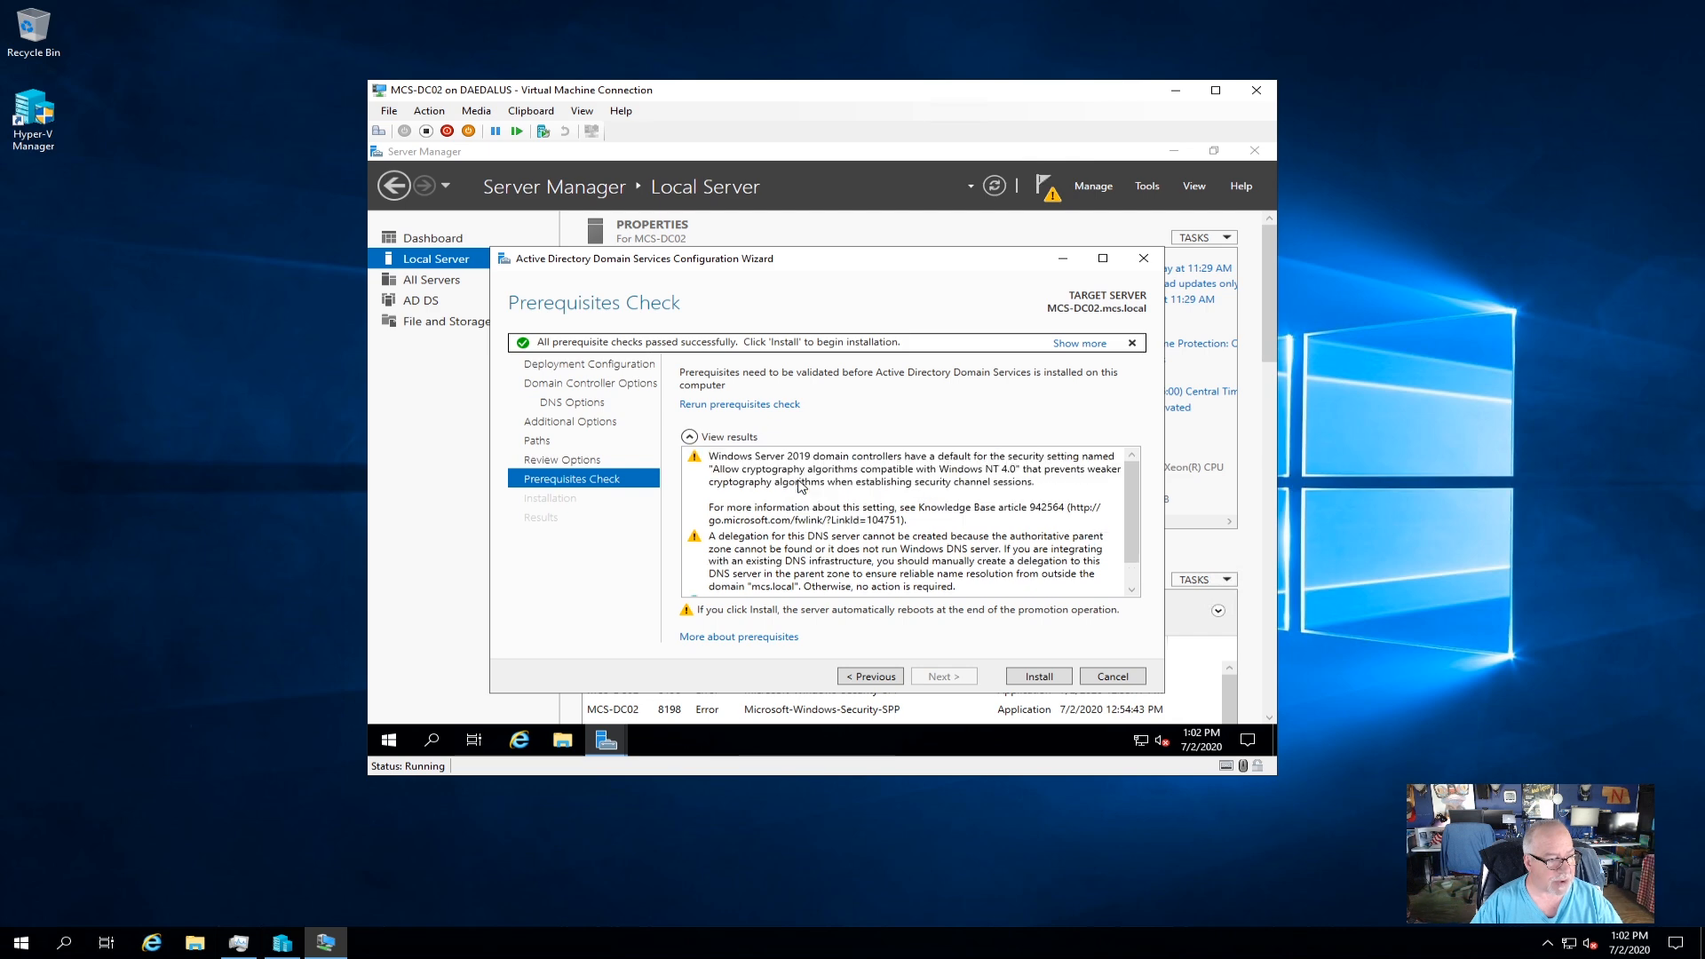
scroll(802, 486, down, 1)
scroll(802, 485, up, 1)
click(1054, 678)
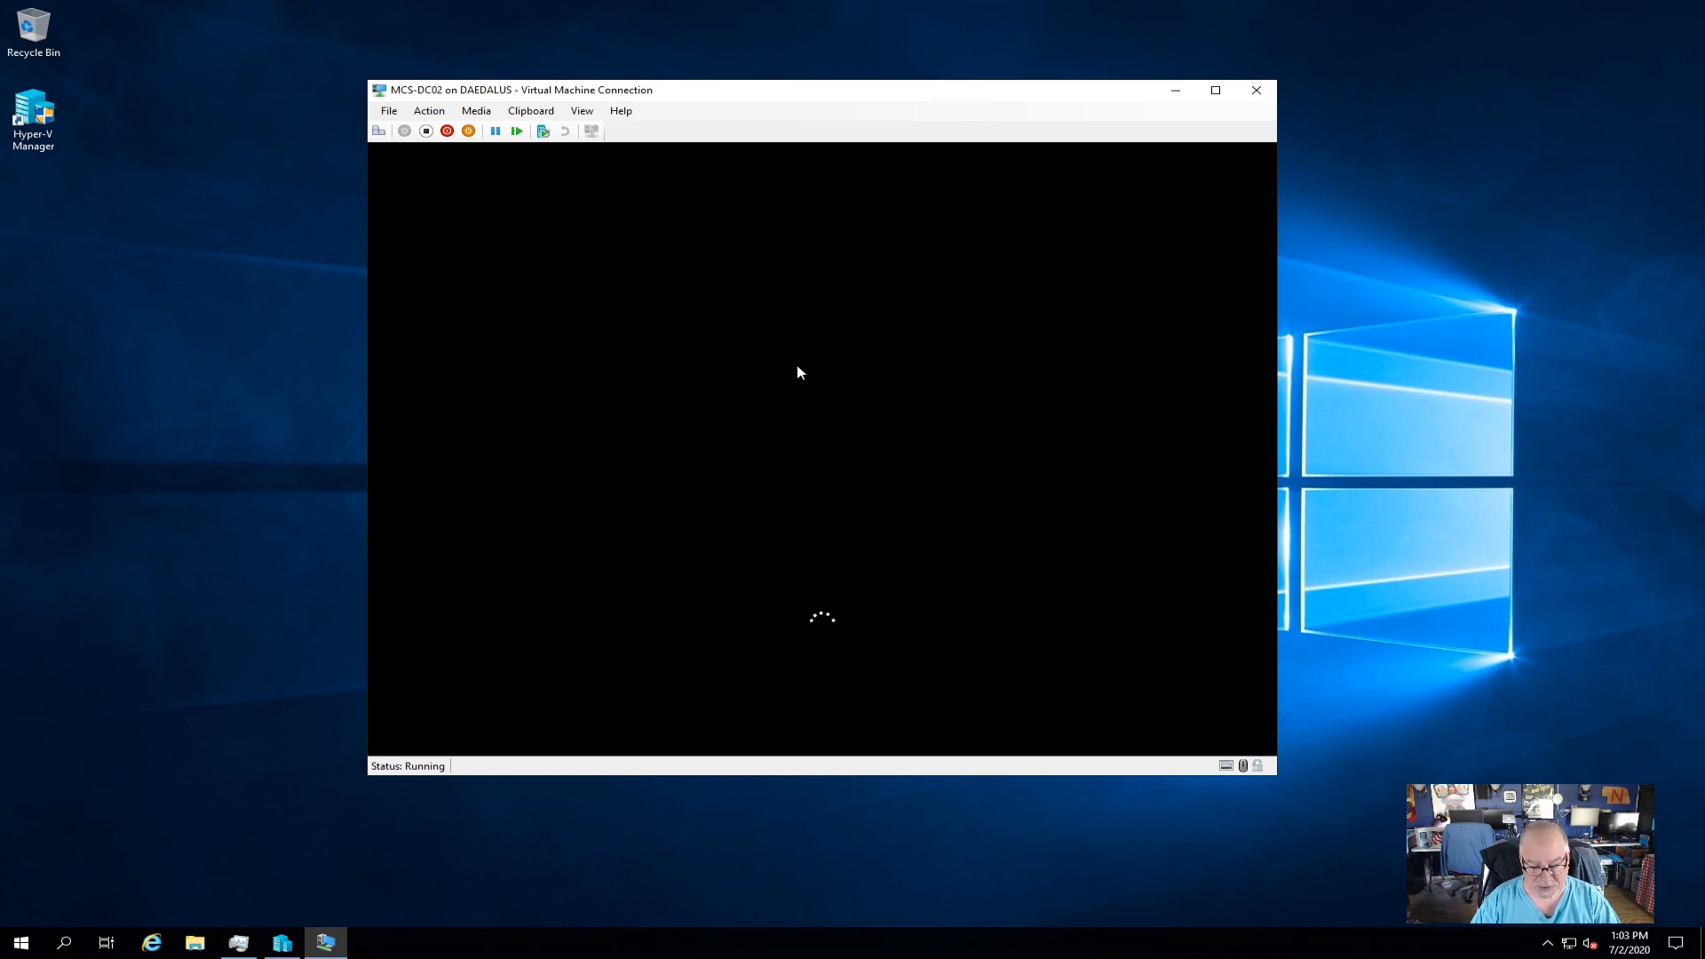
Send Ctrl+Alt+Delete, sign in to MCS-DC02 with the account password, and open Local Server.
click(378, 132)
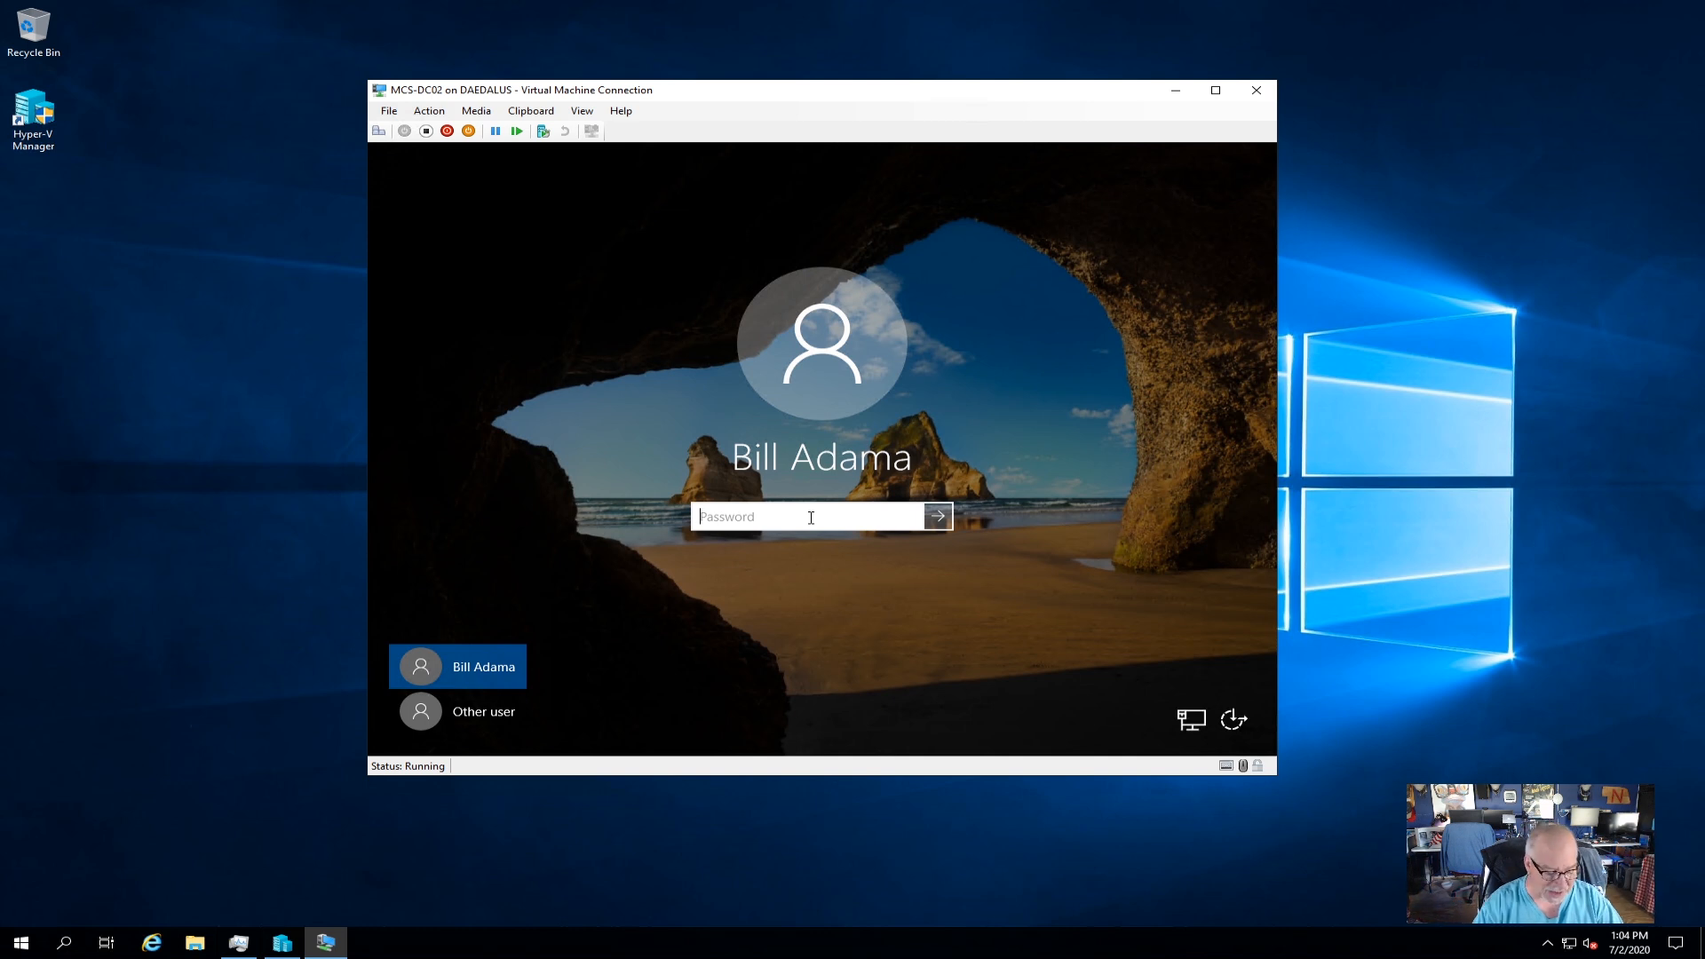
text(Pa$$w0r)
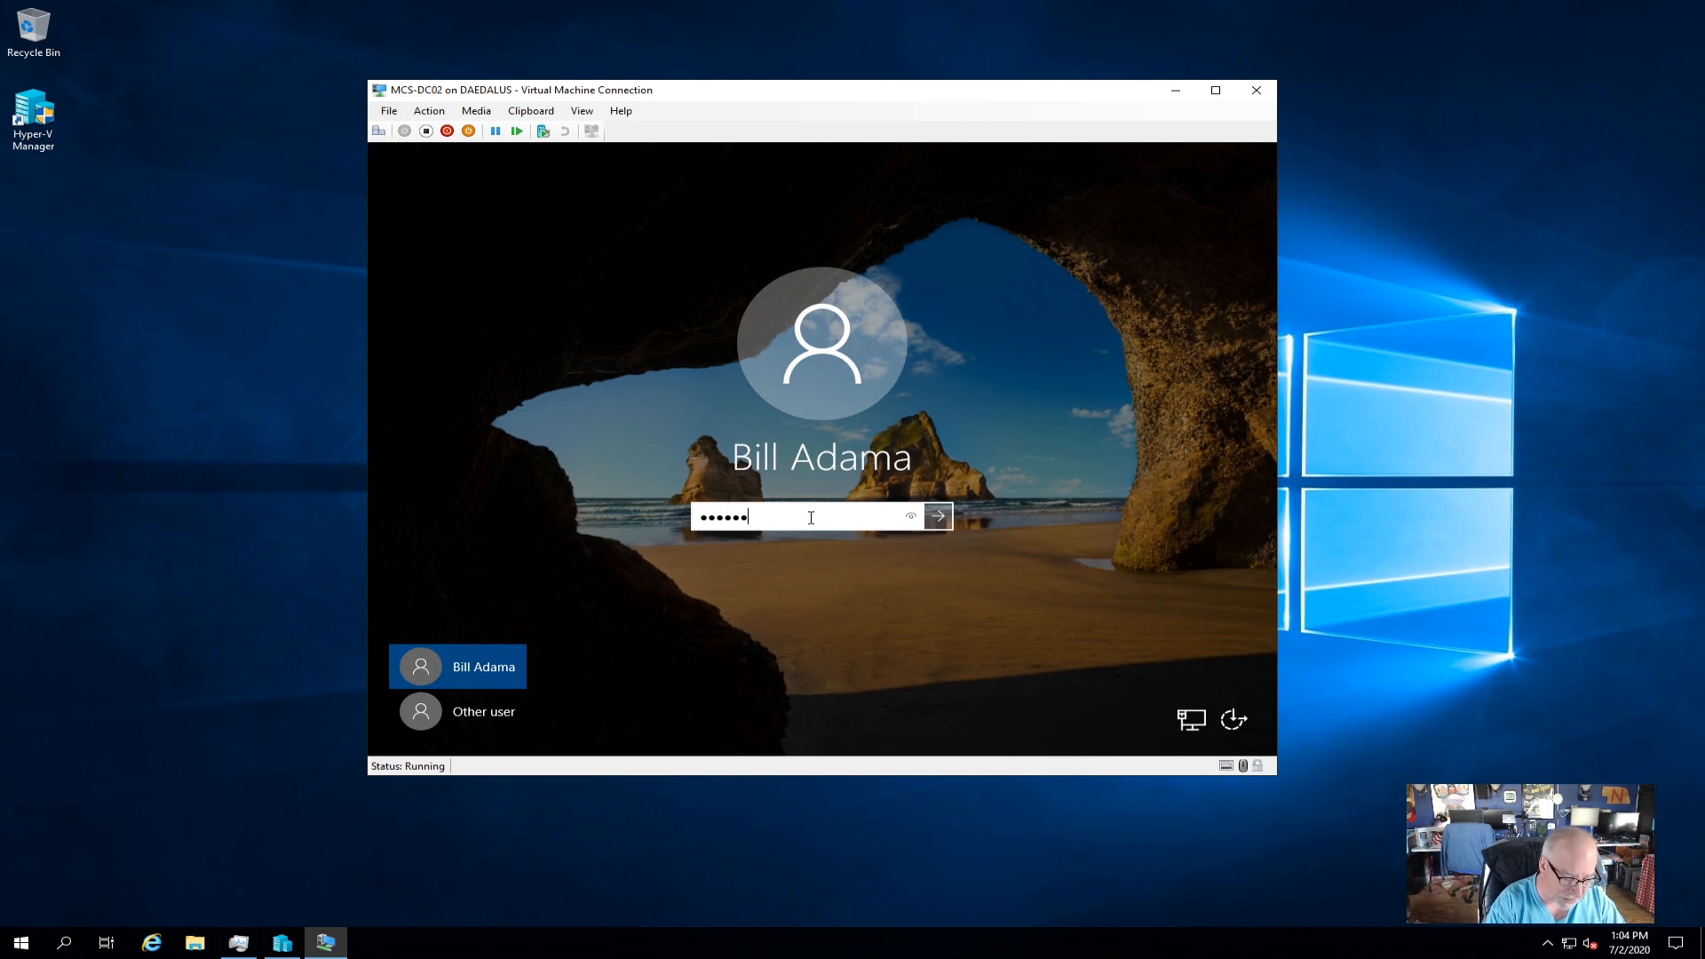
text(d1234)
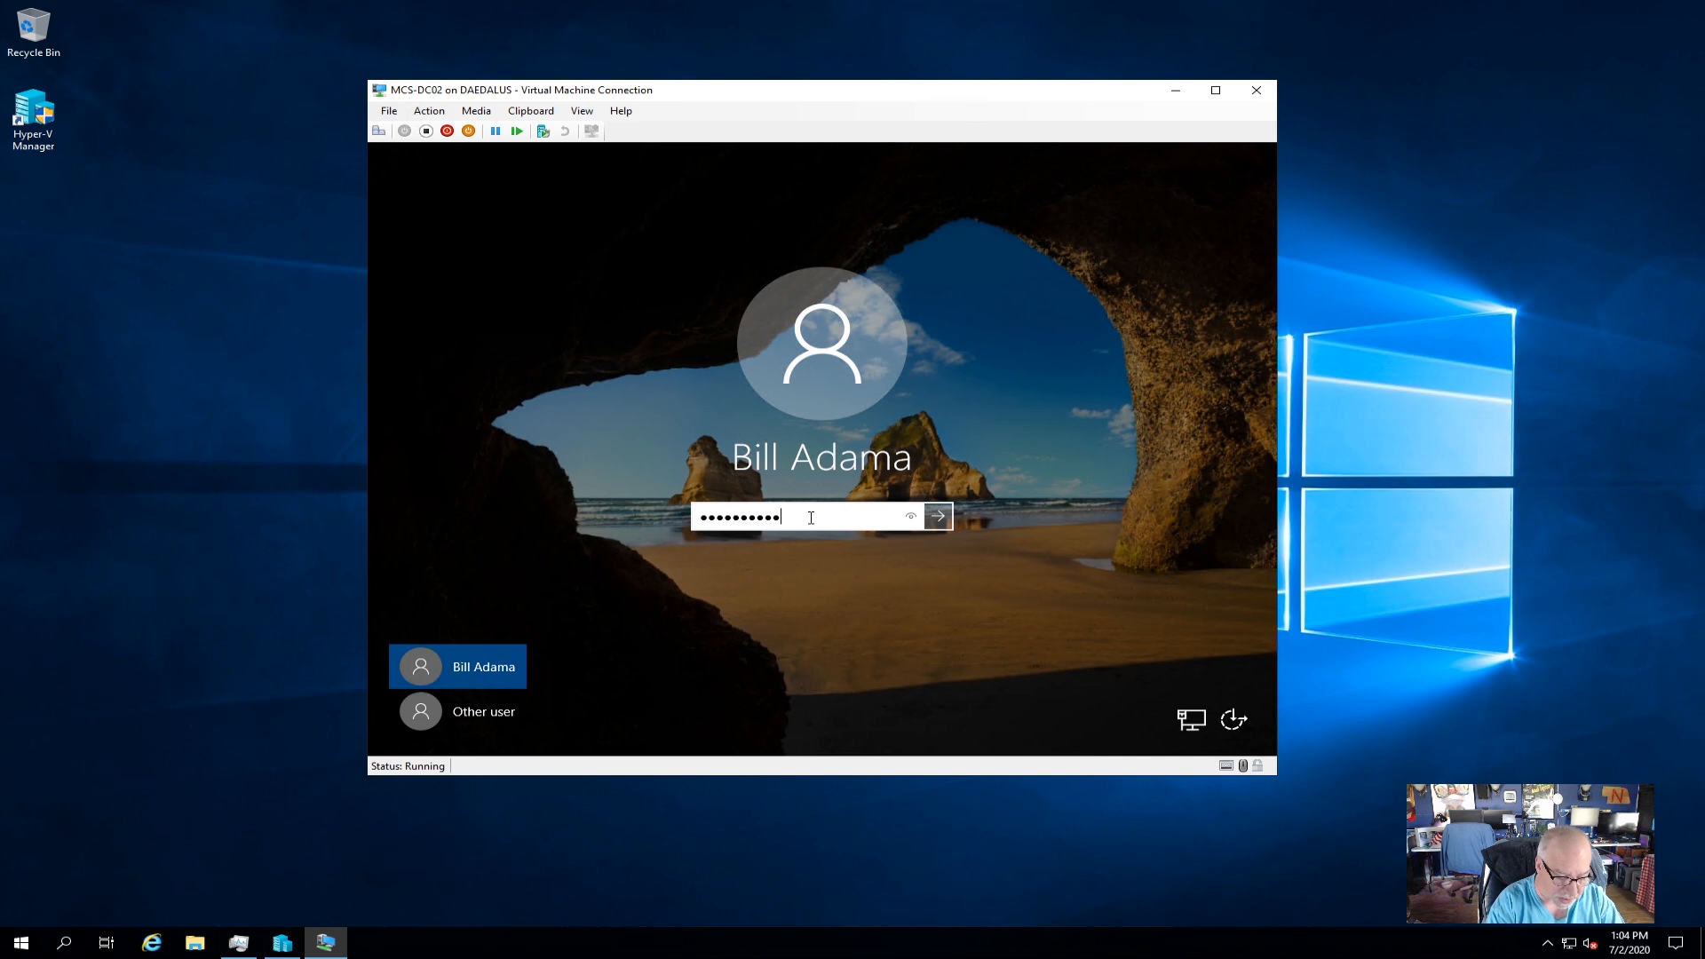
key(Return)
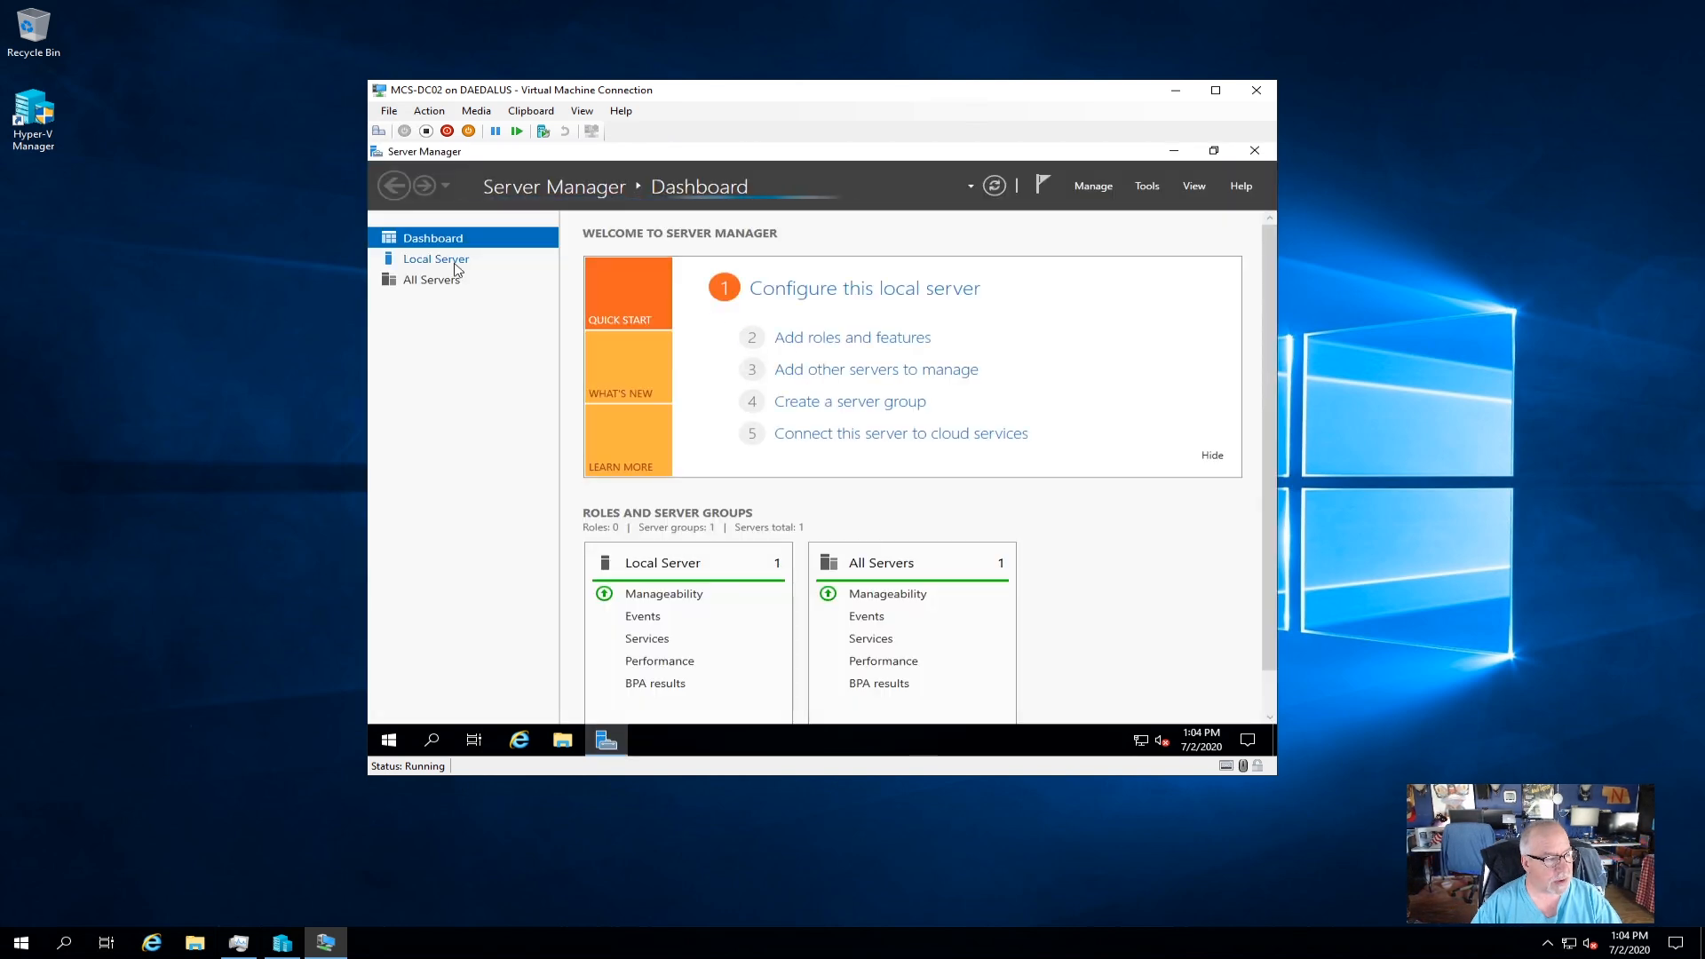
click(497, 259)
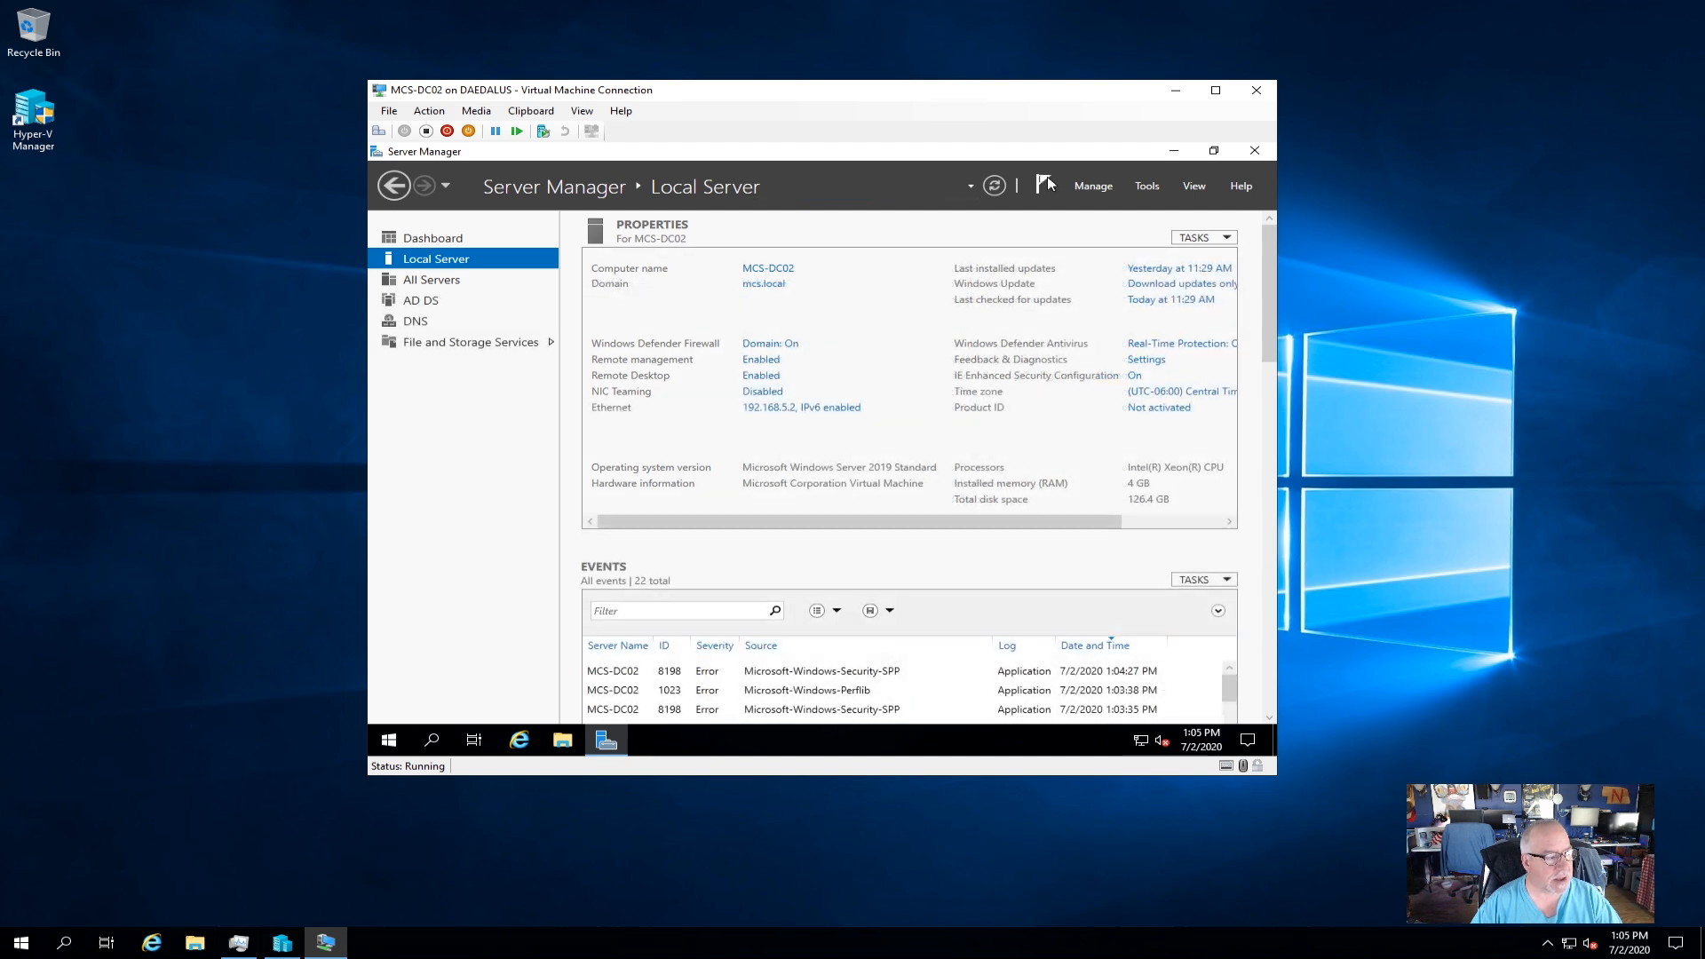
click(416, 306)
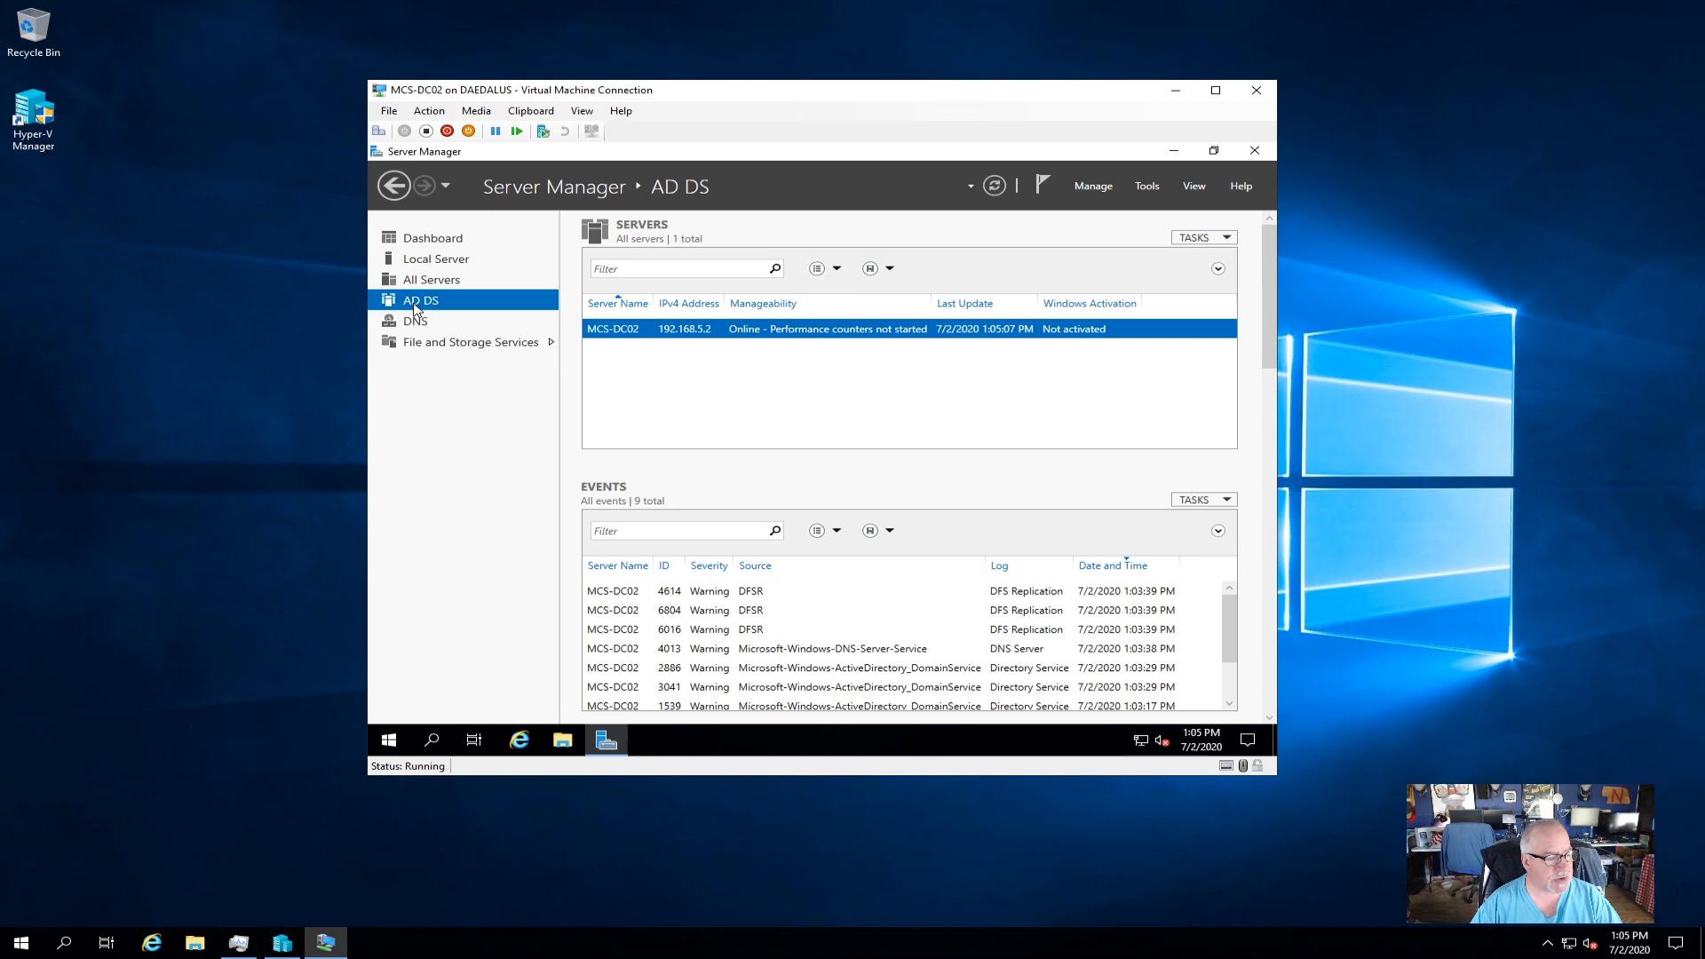
click(429, 325)
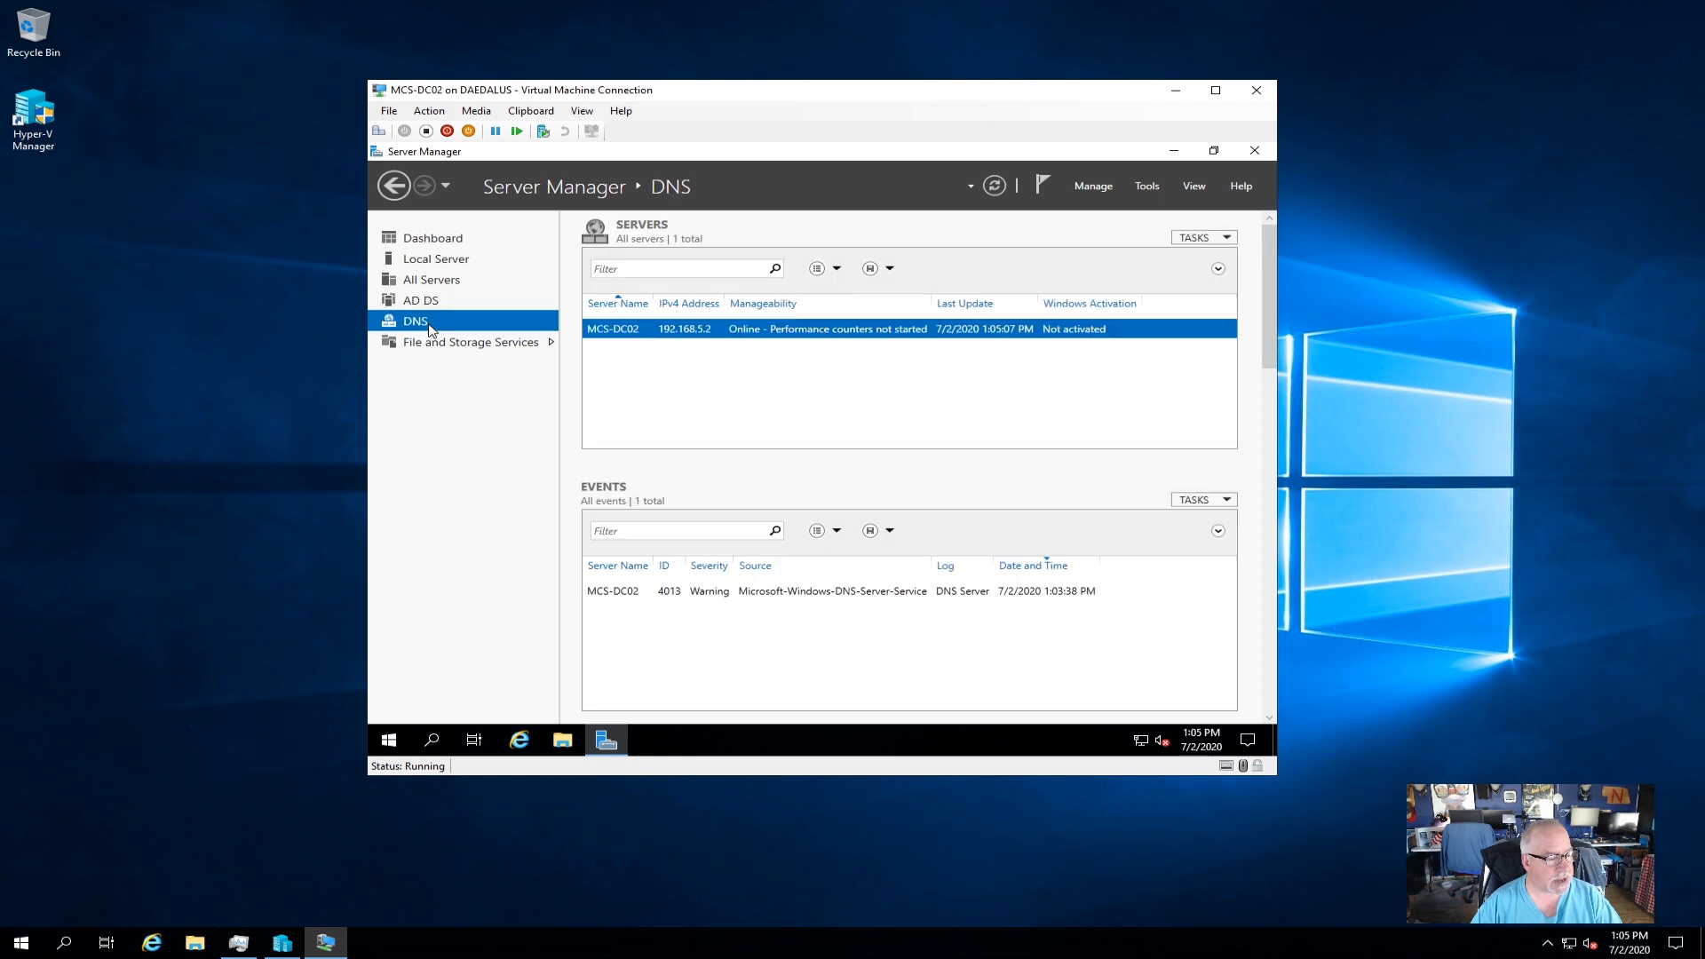
click(735, 593)
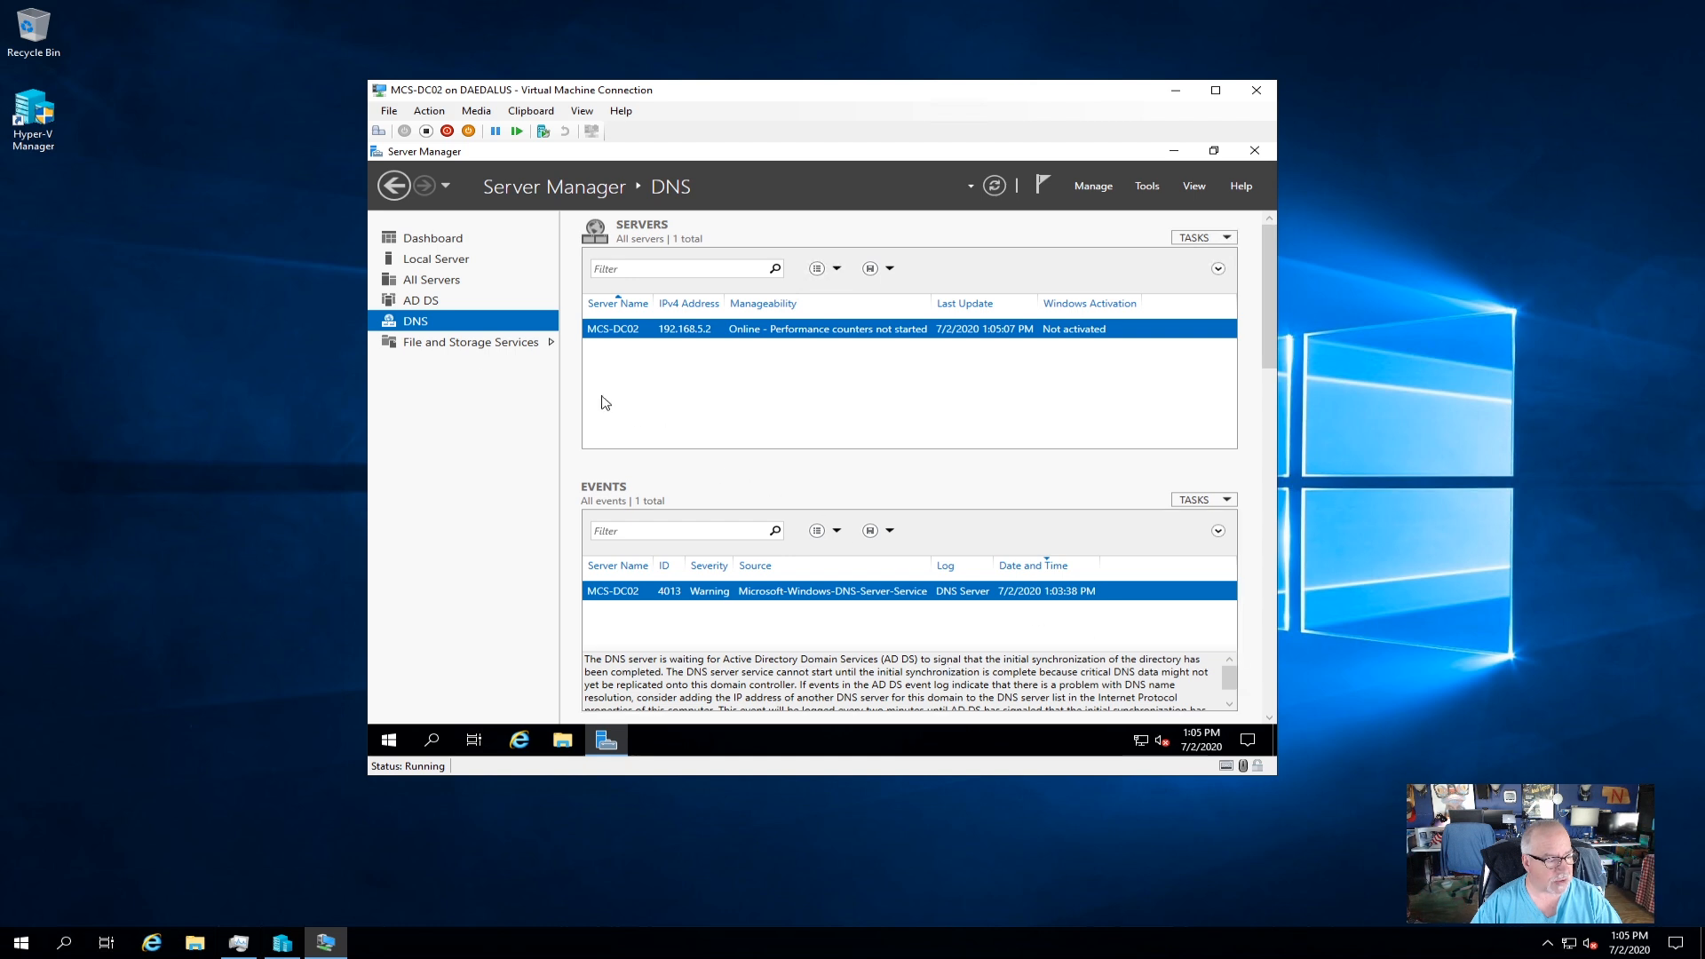
click(420, 300)
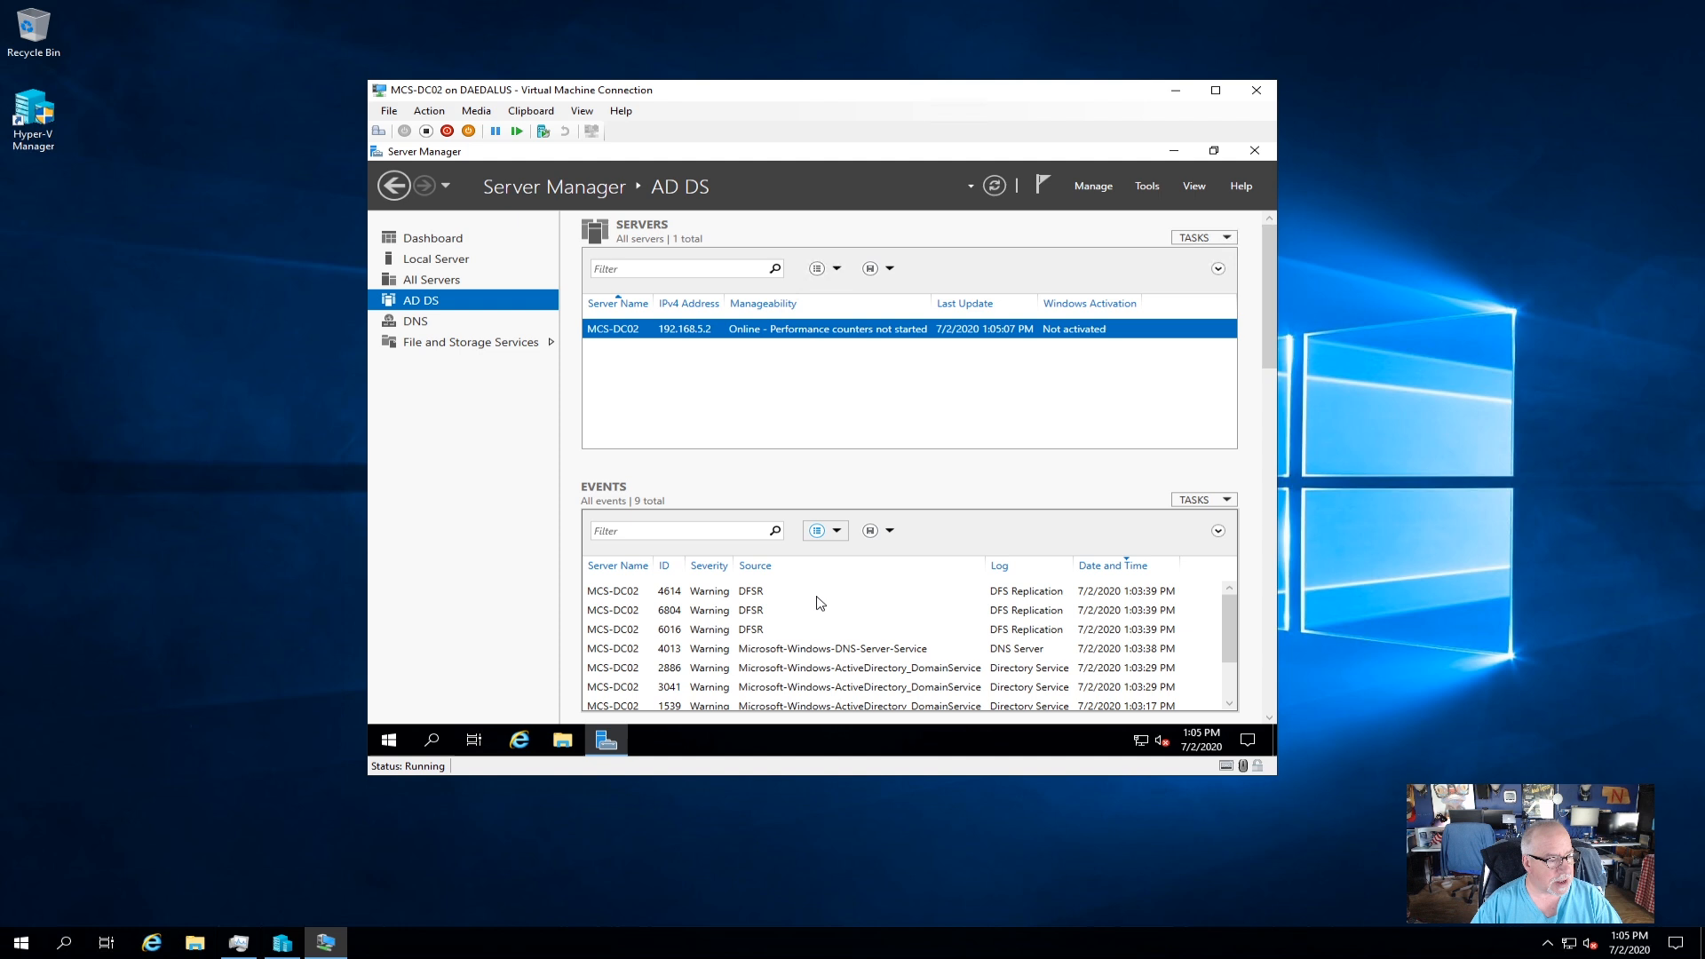
click(752, 599)
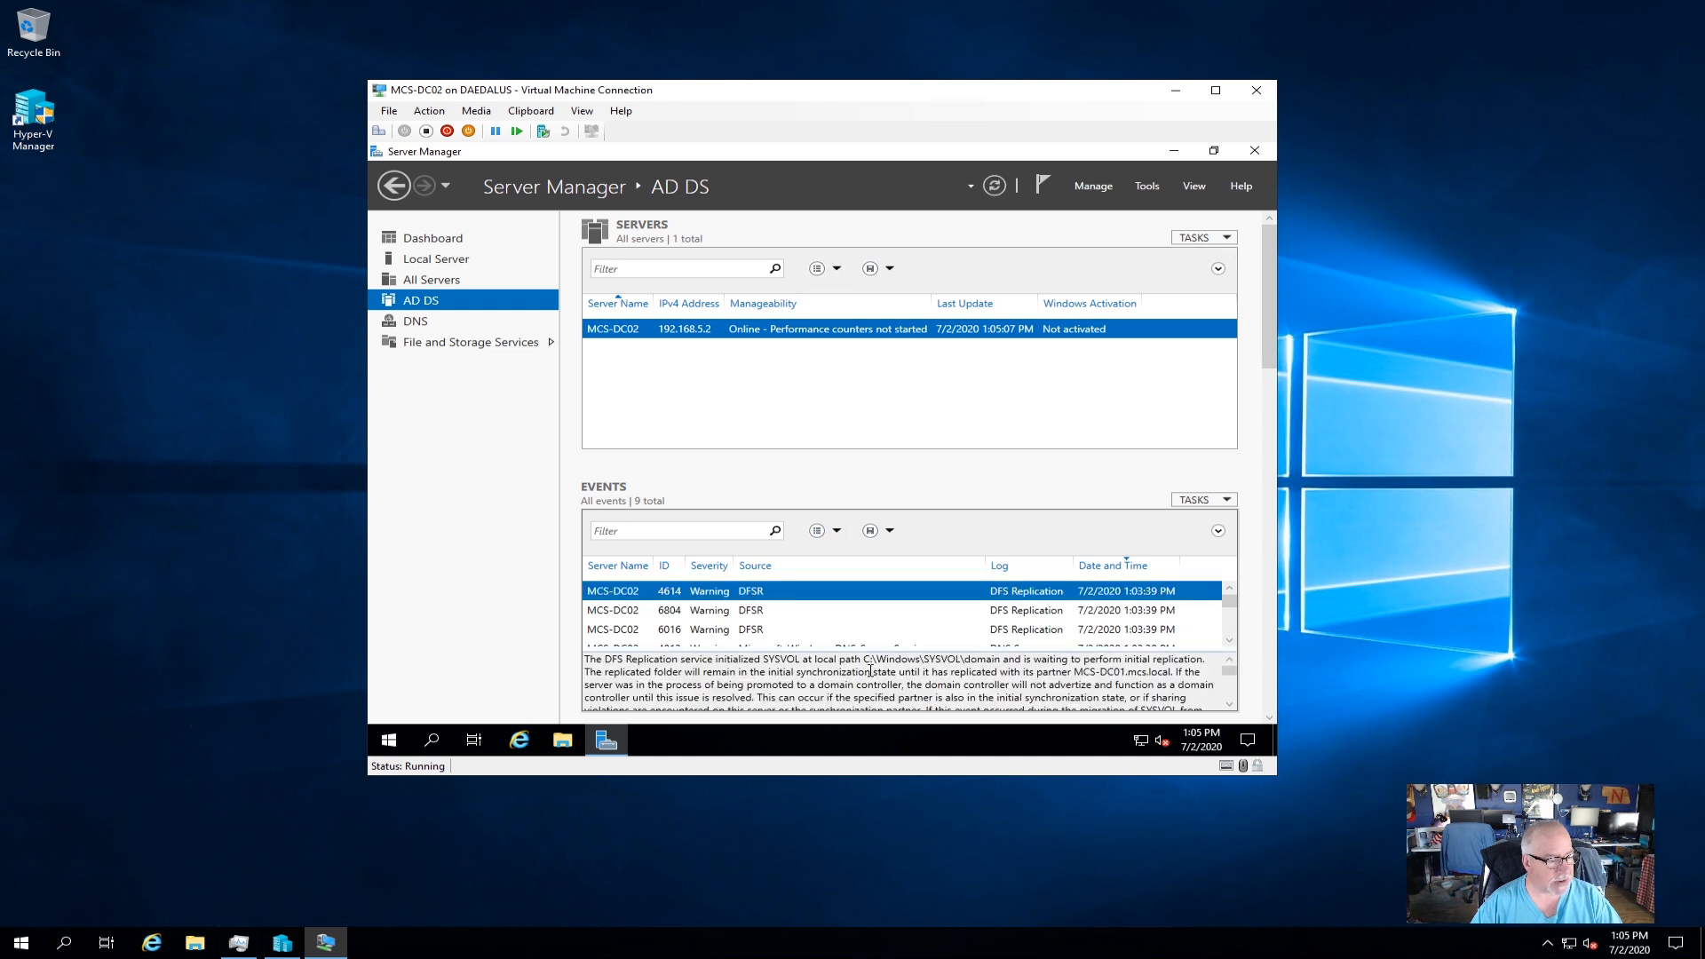
scroll(870, 672, down, 1)
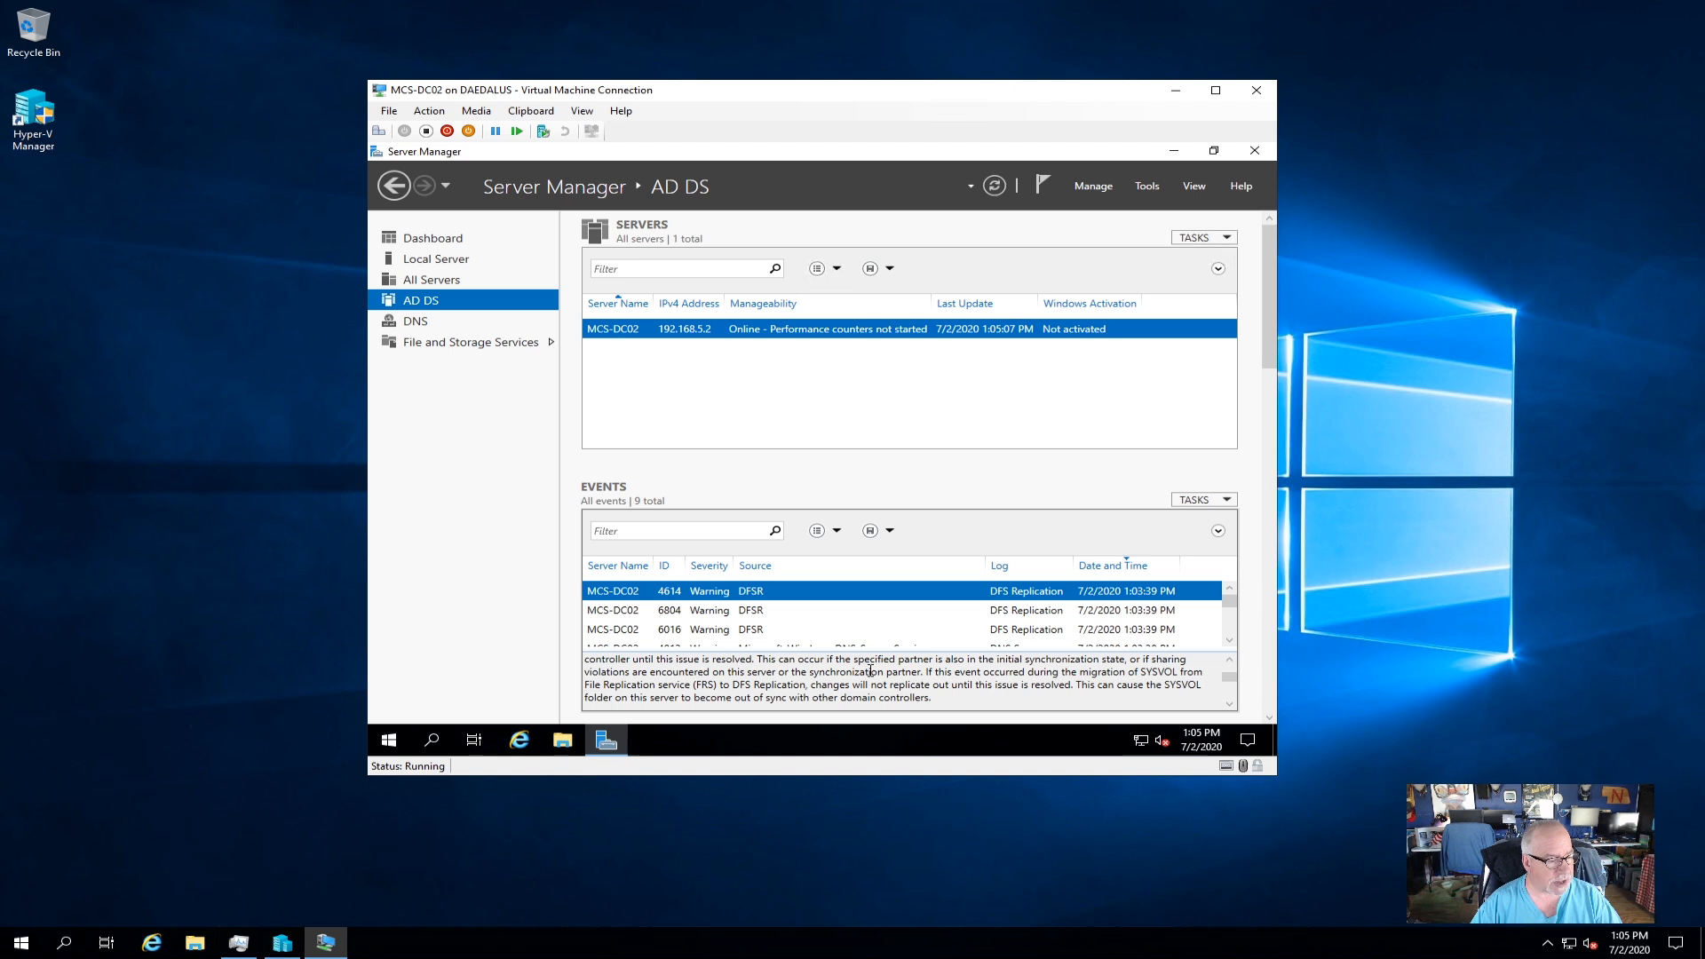
scroll(870, 671, up, 1)
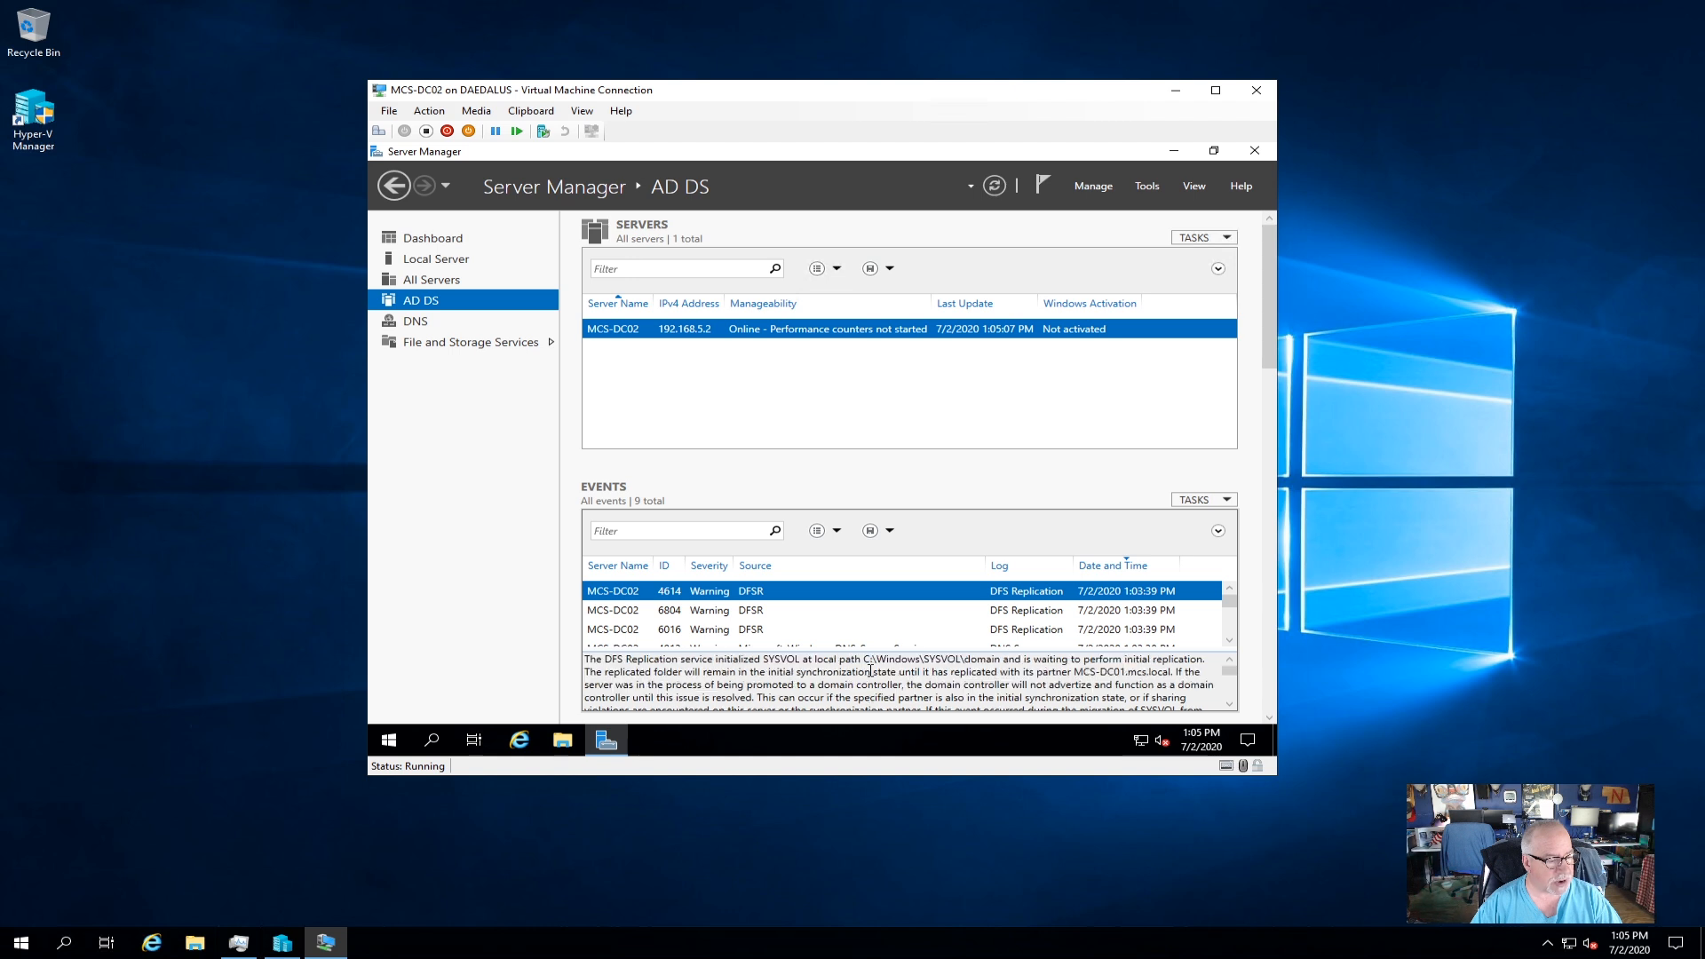
click(445, 259)
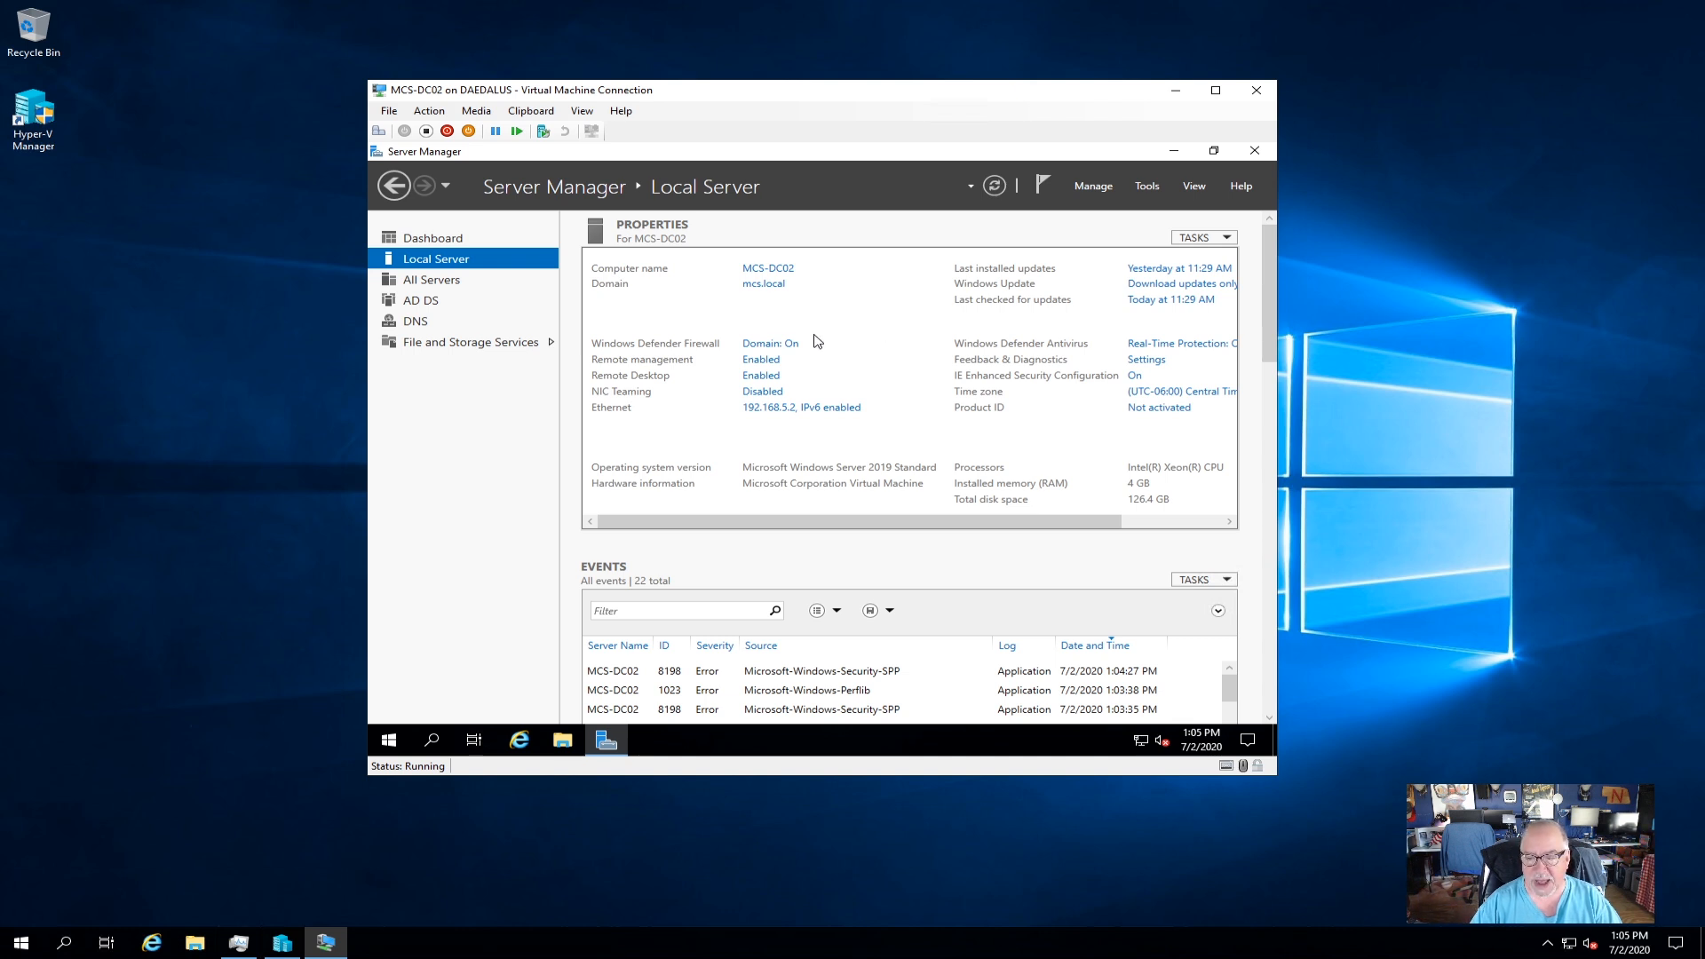
click(424, 302)
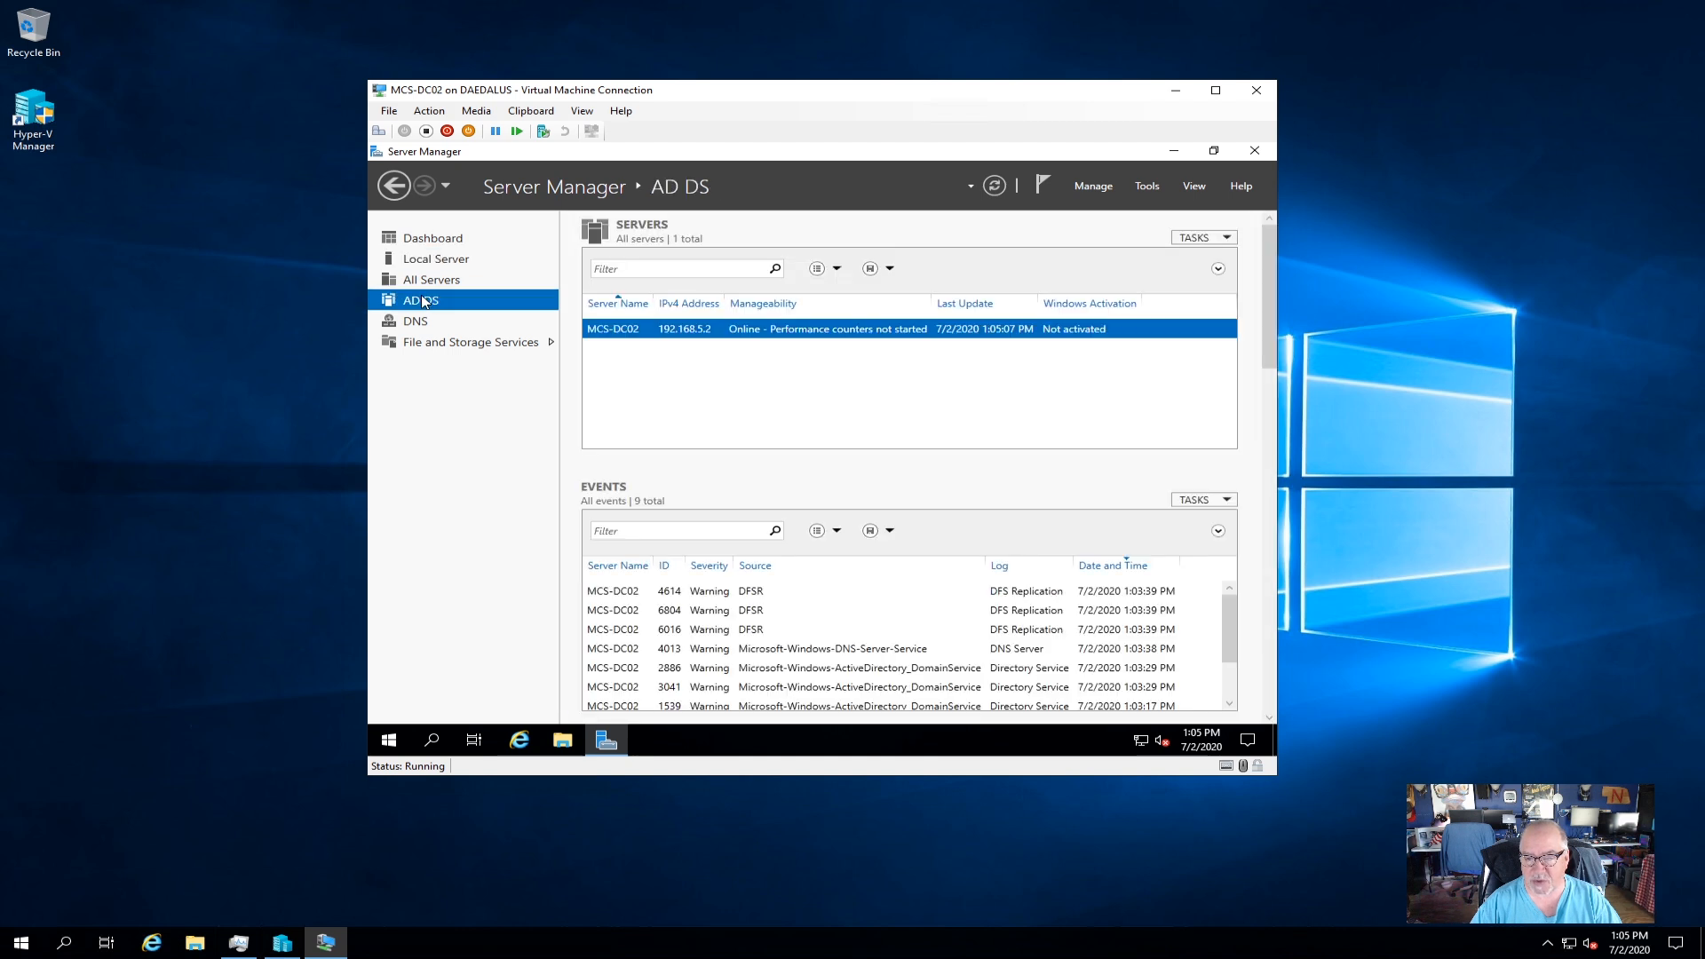
click(425, 320)
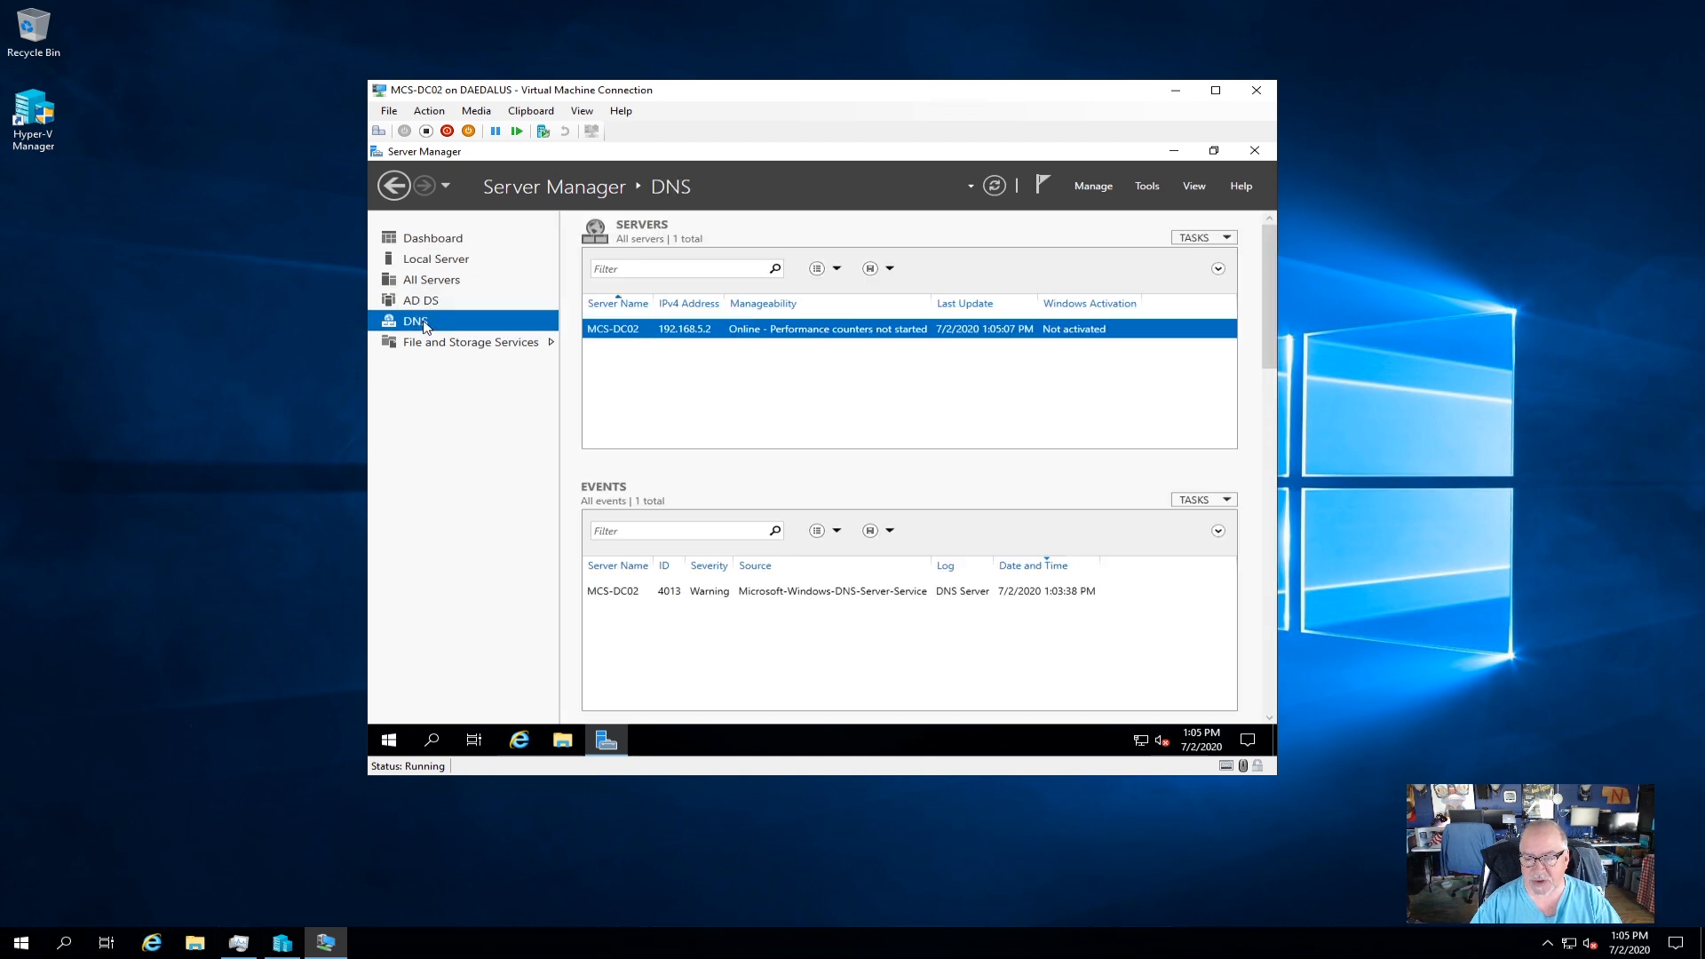
click(435, 259)
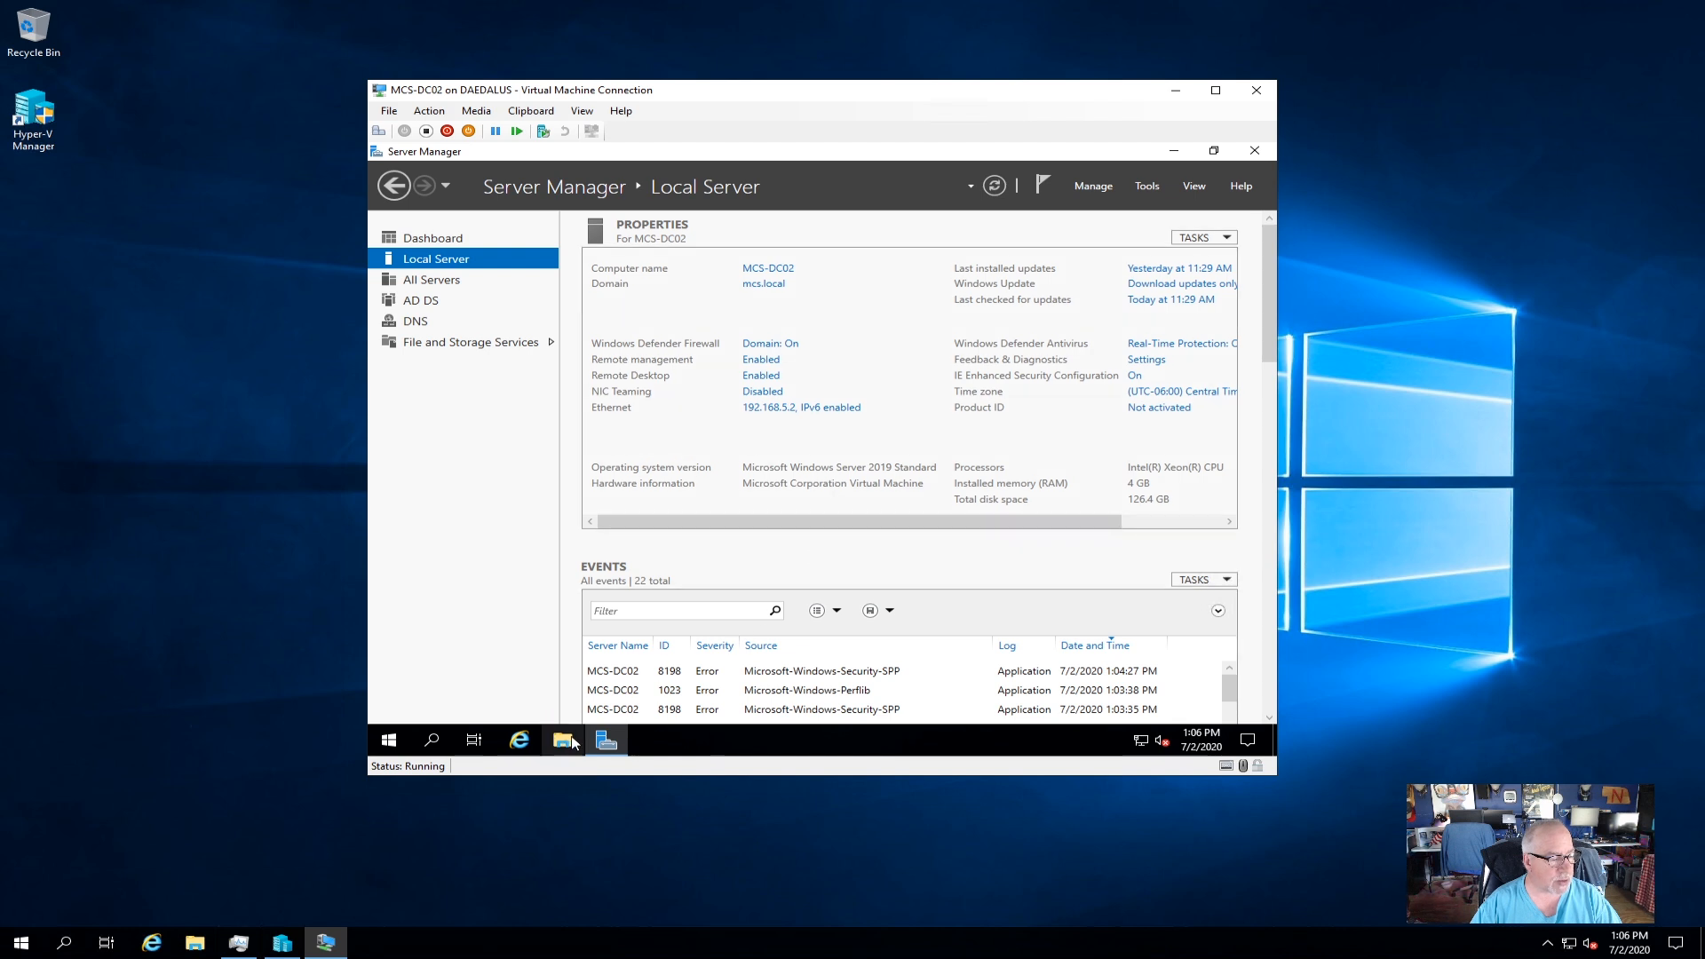
Launch DNS Manager from the administrative tools and expand MCS-DC02's Forward Lookup Zones.
click(389, 740)
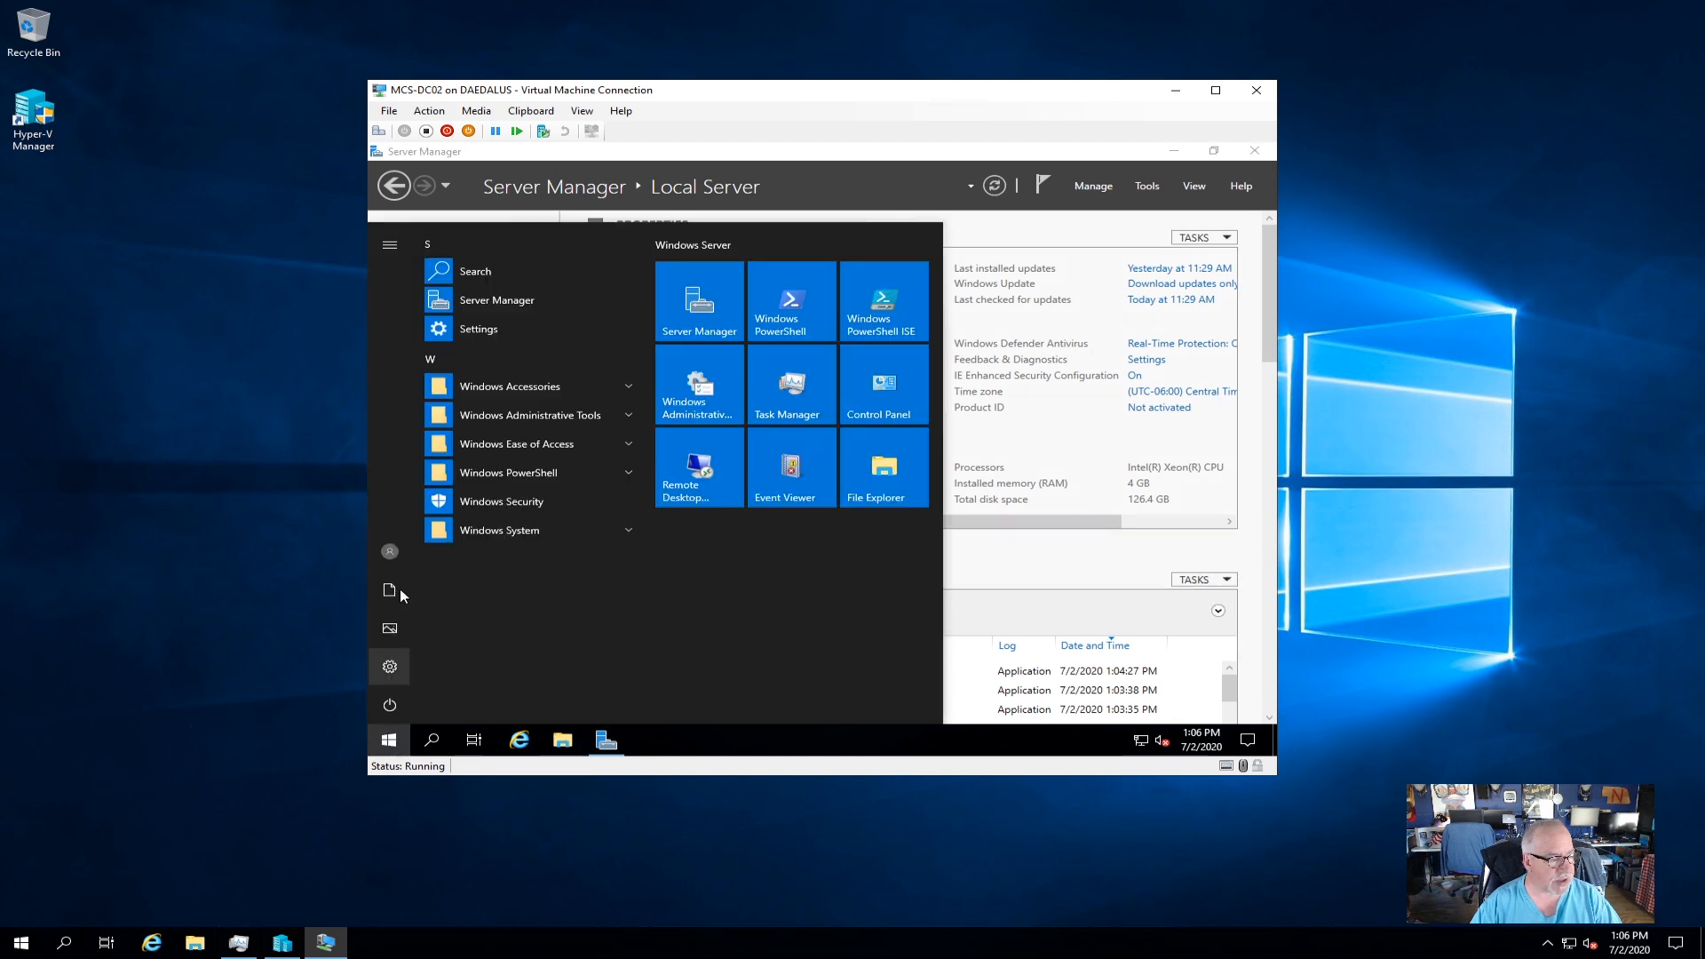
click(515, 415)
scroll(511, 646, down, 3)
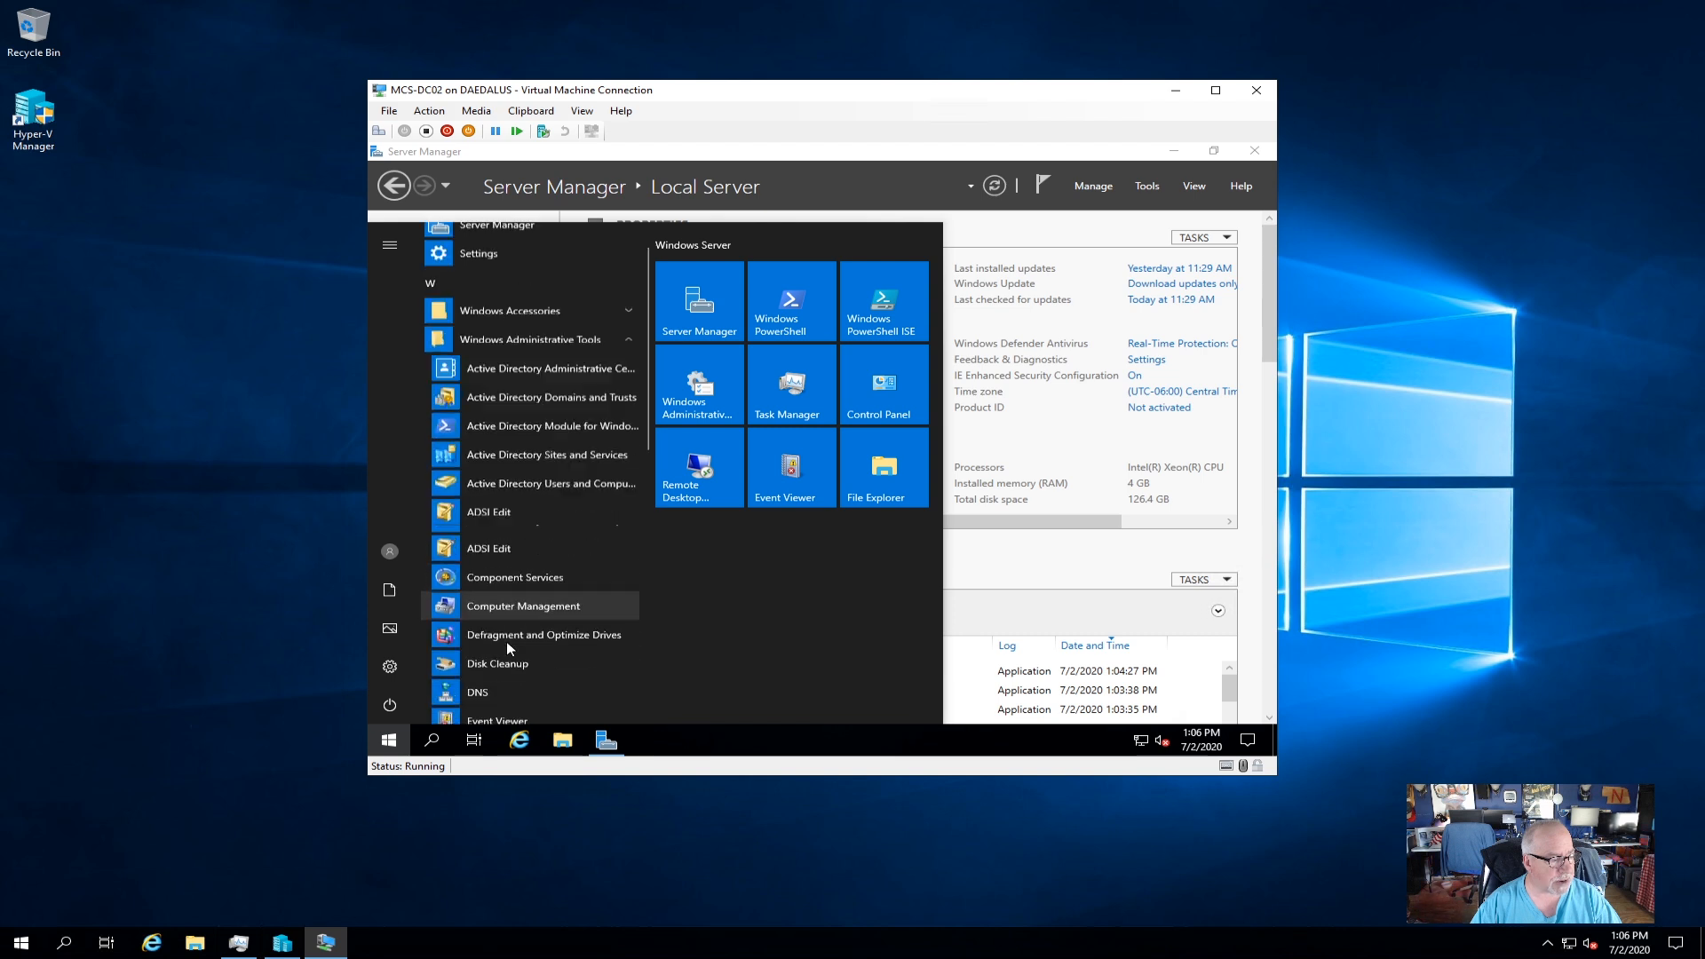
click(507, 585)
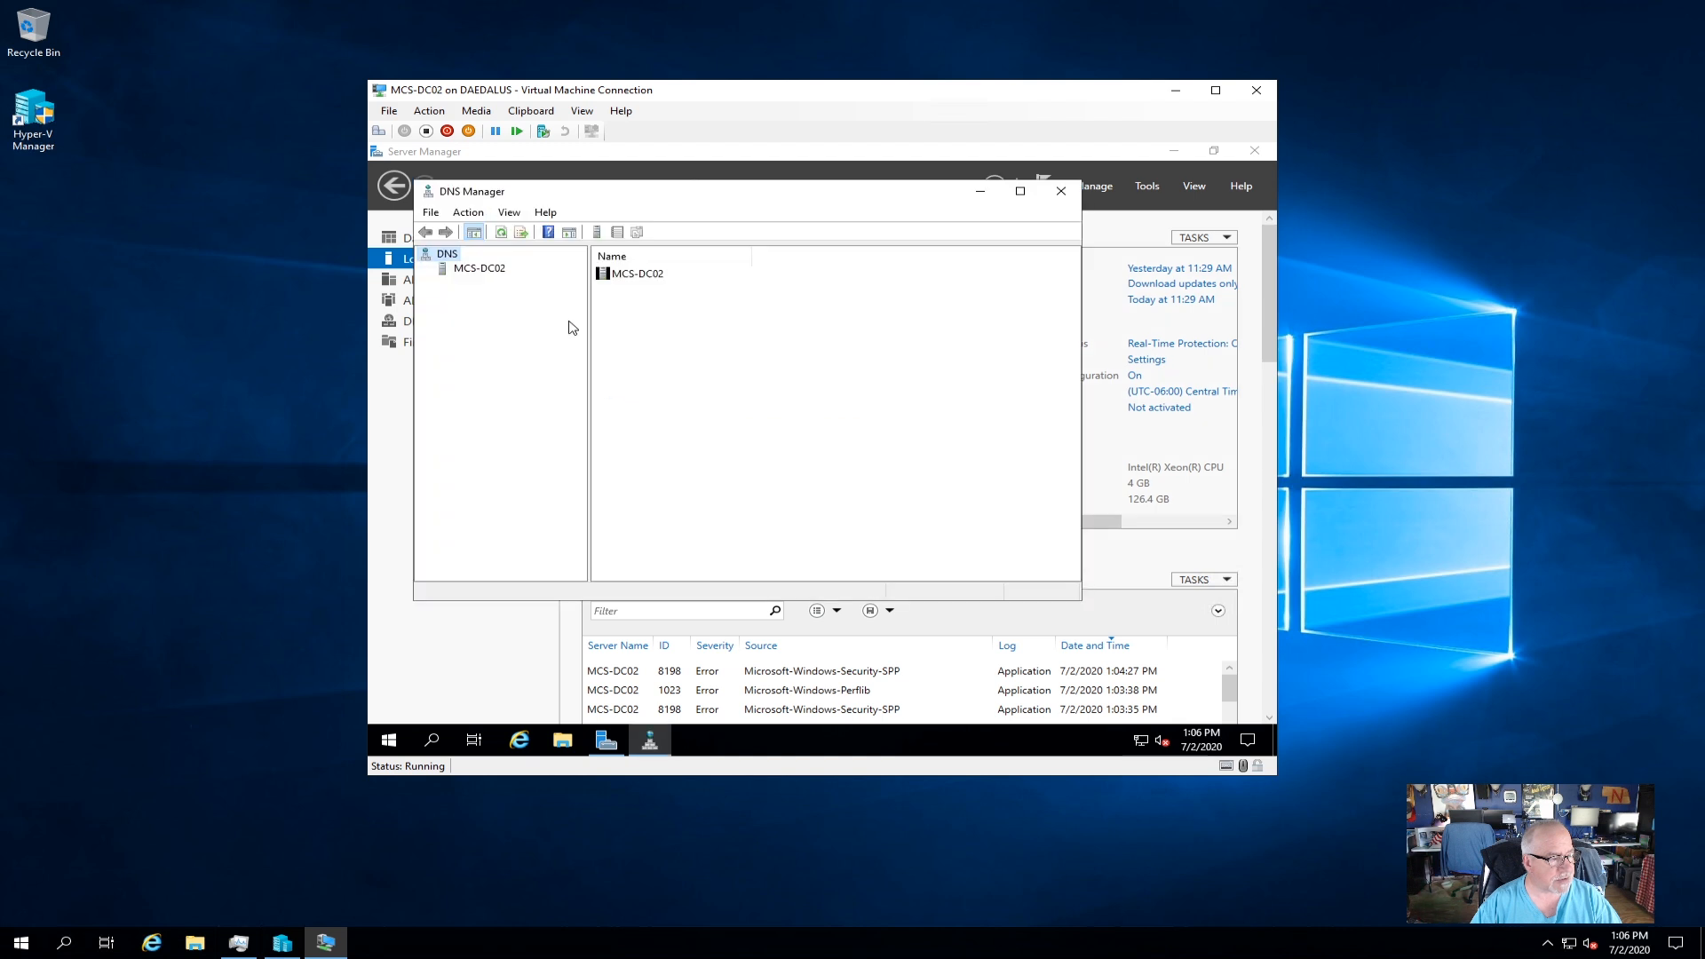
click(485, 274)
click(428, 267)
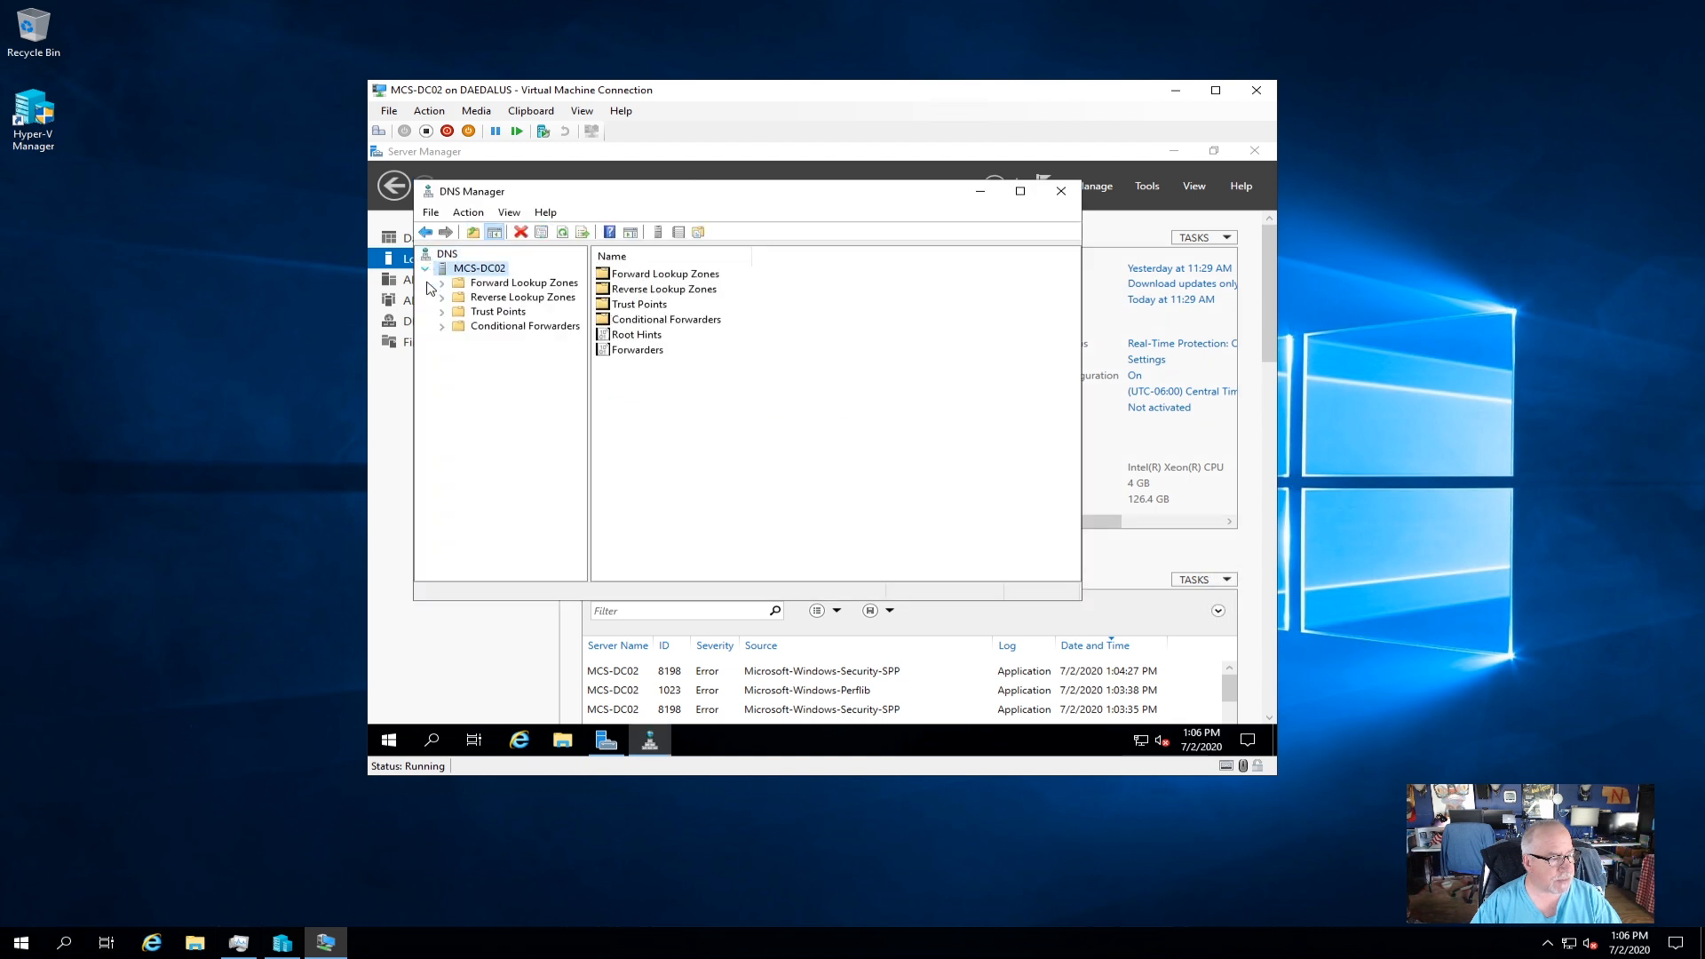
click(468, 286)
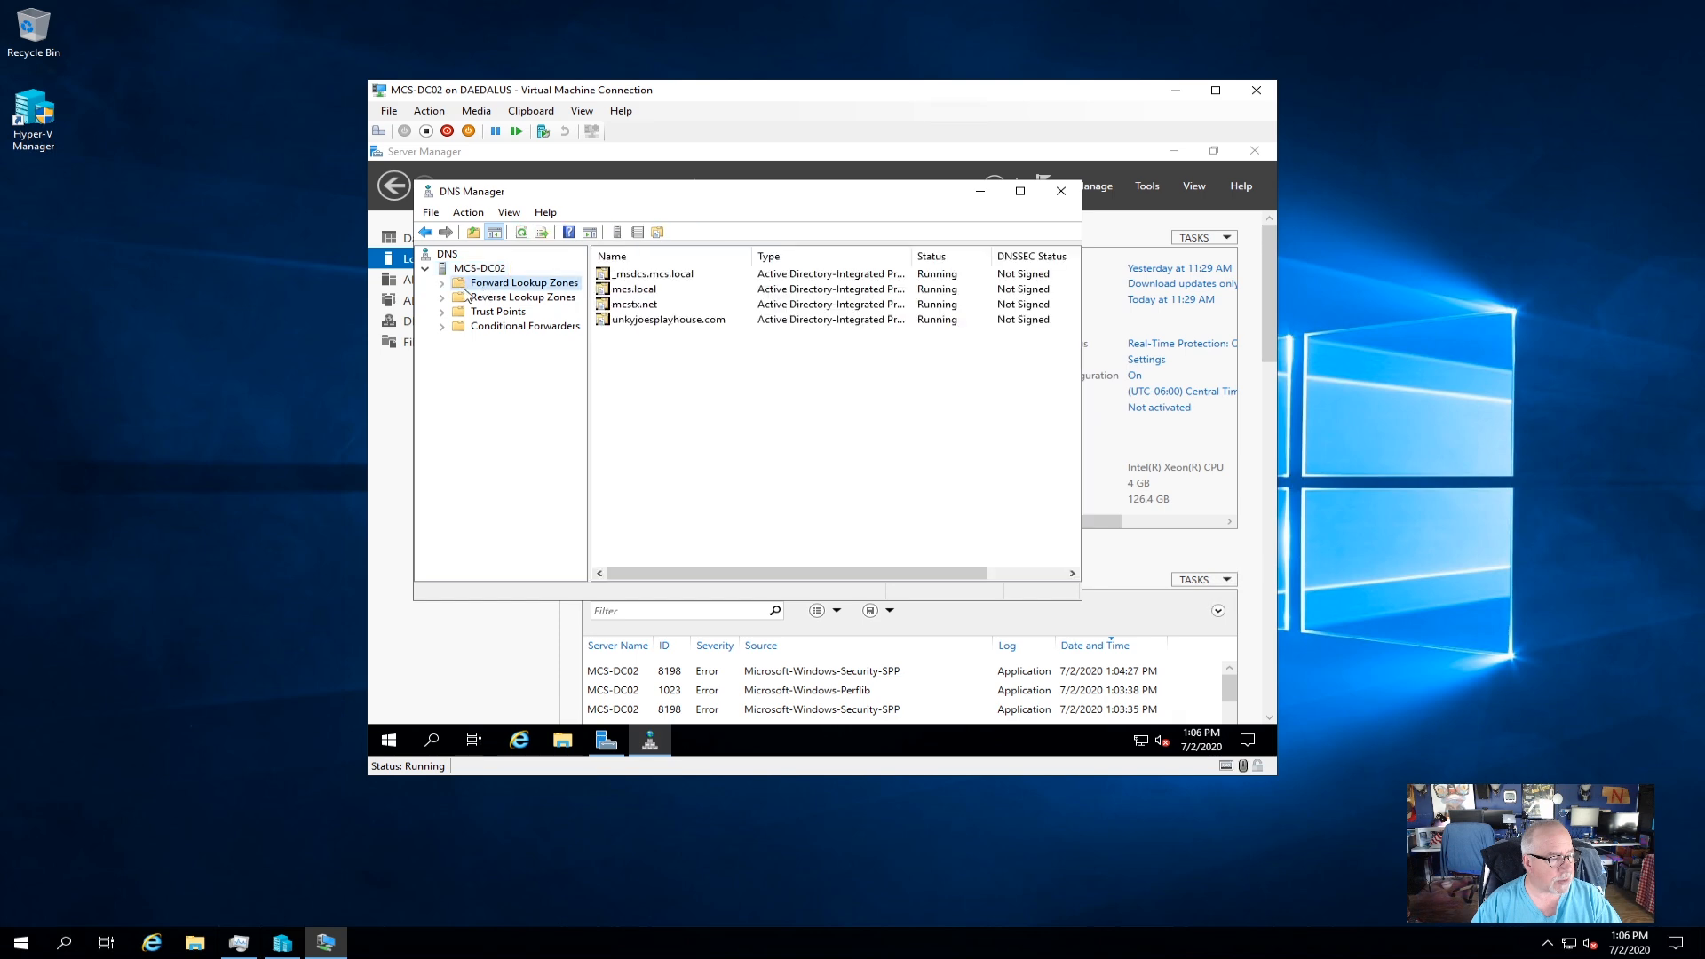
click(443, 283)
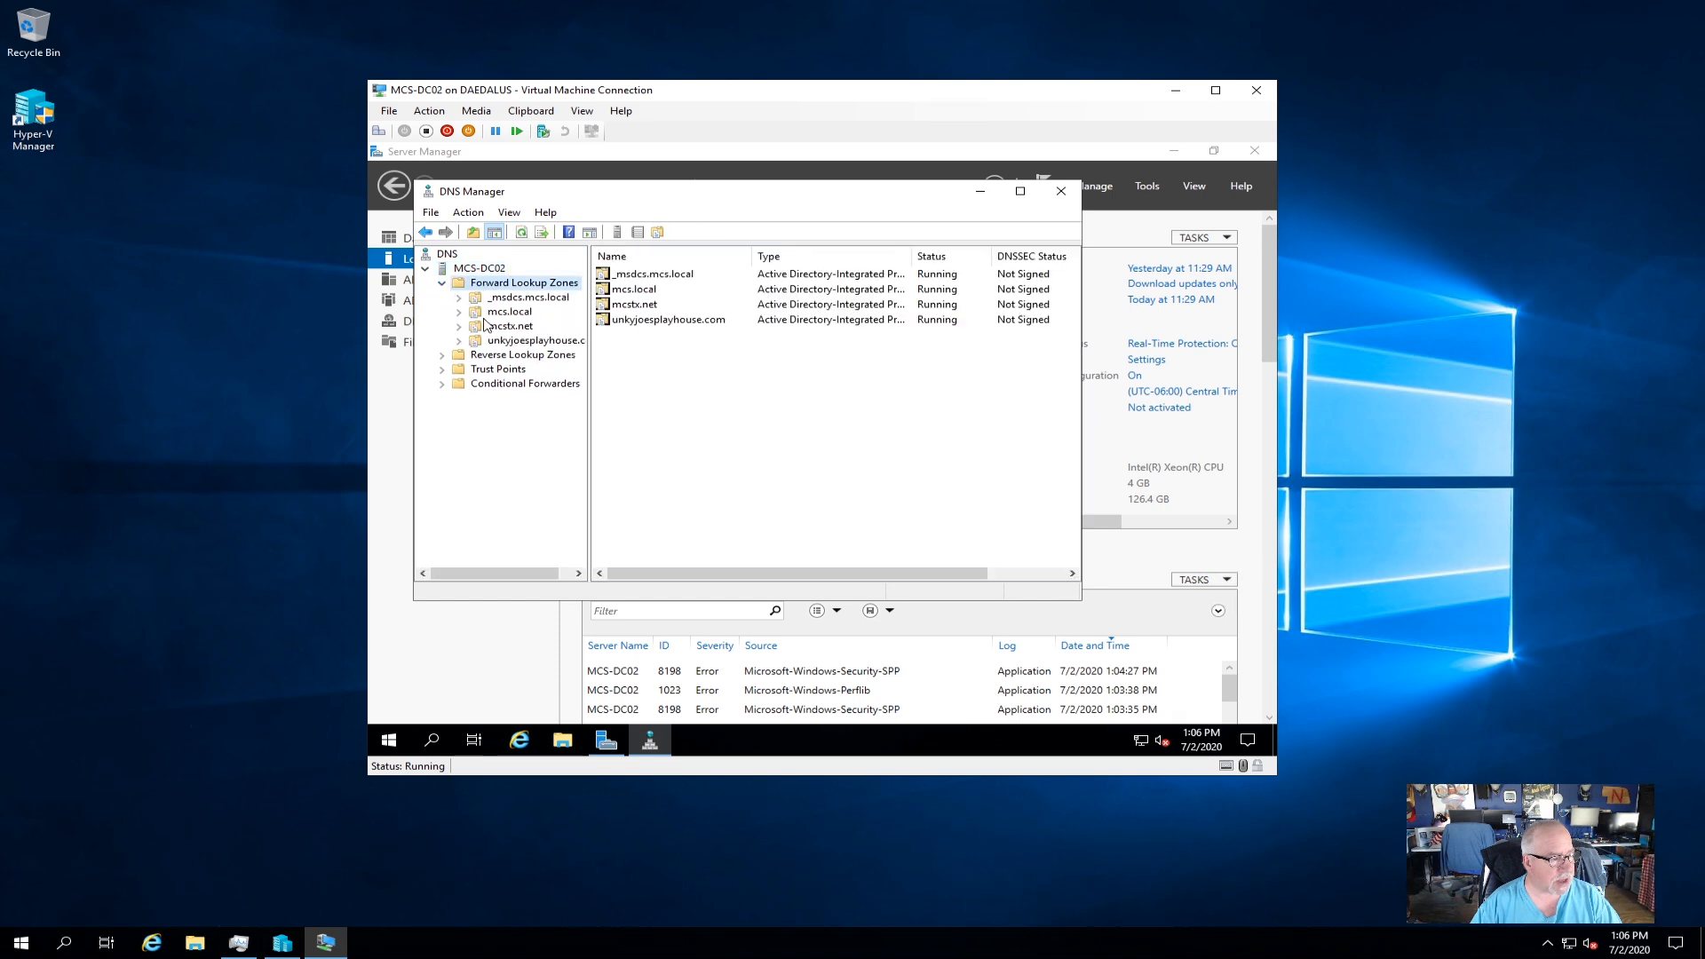
Inspect the mcs.local, mcstx.net and unkyjoesplayhouse.com zone records, then close DNS Manager.
click(502, 315)
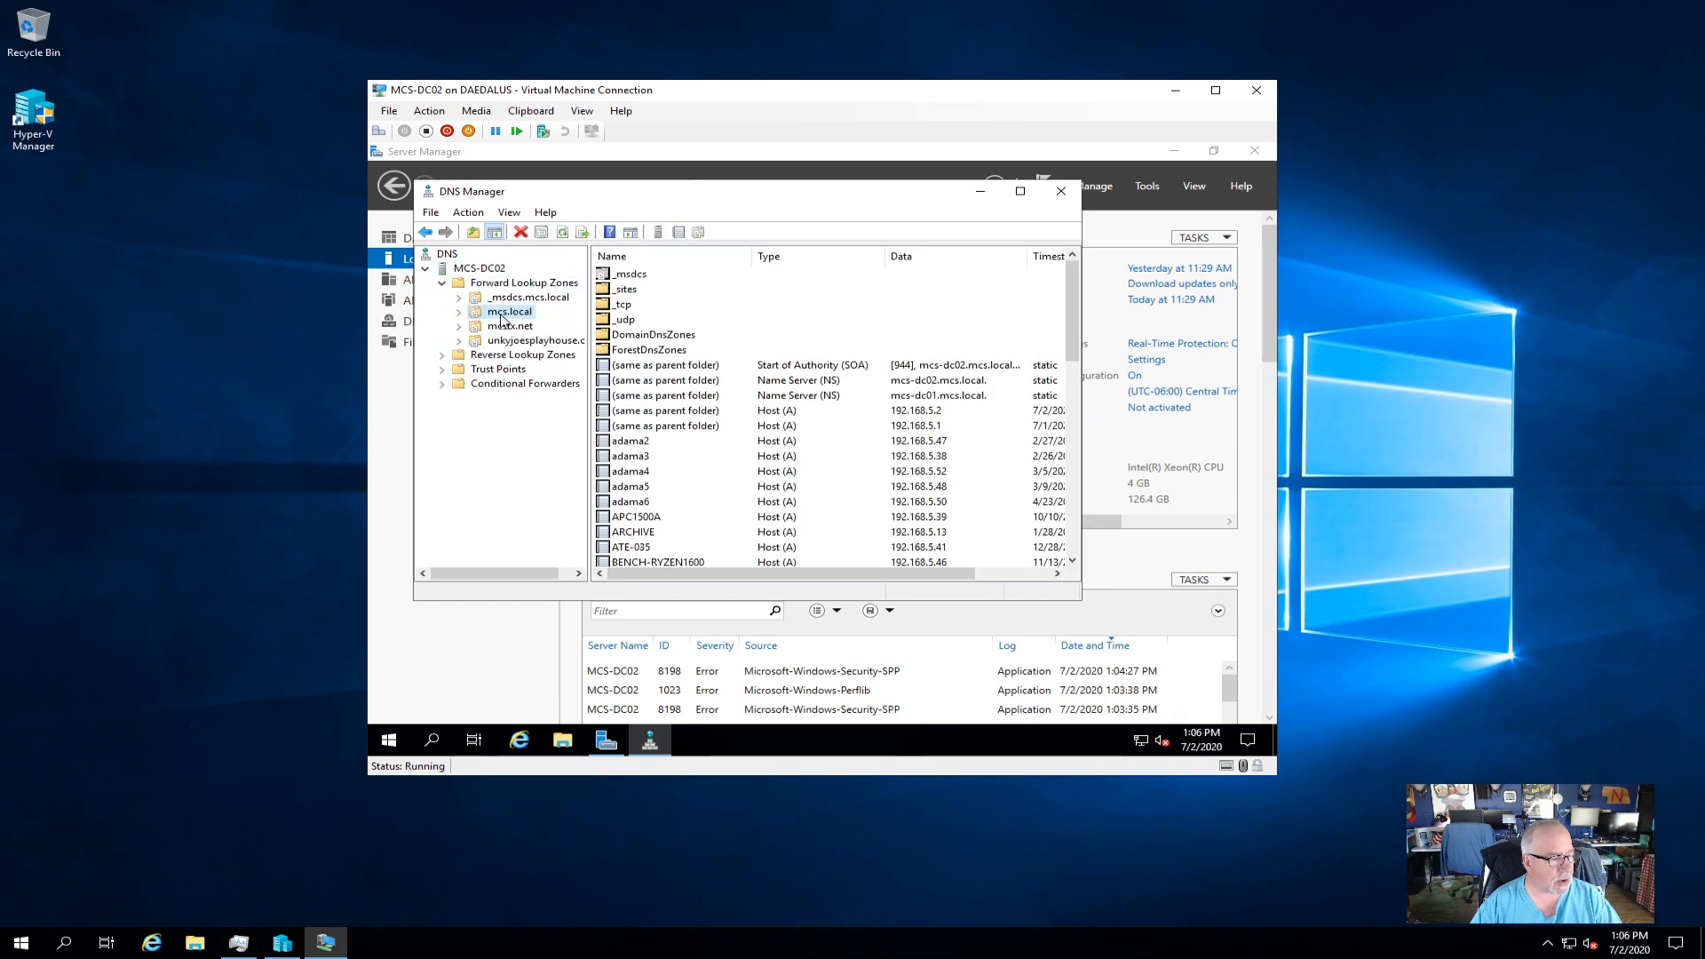
click(505, 329)
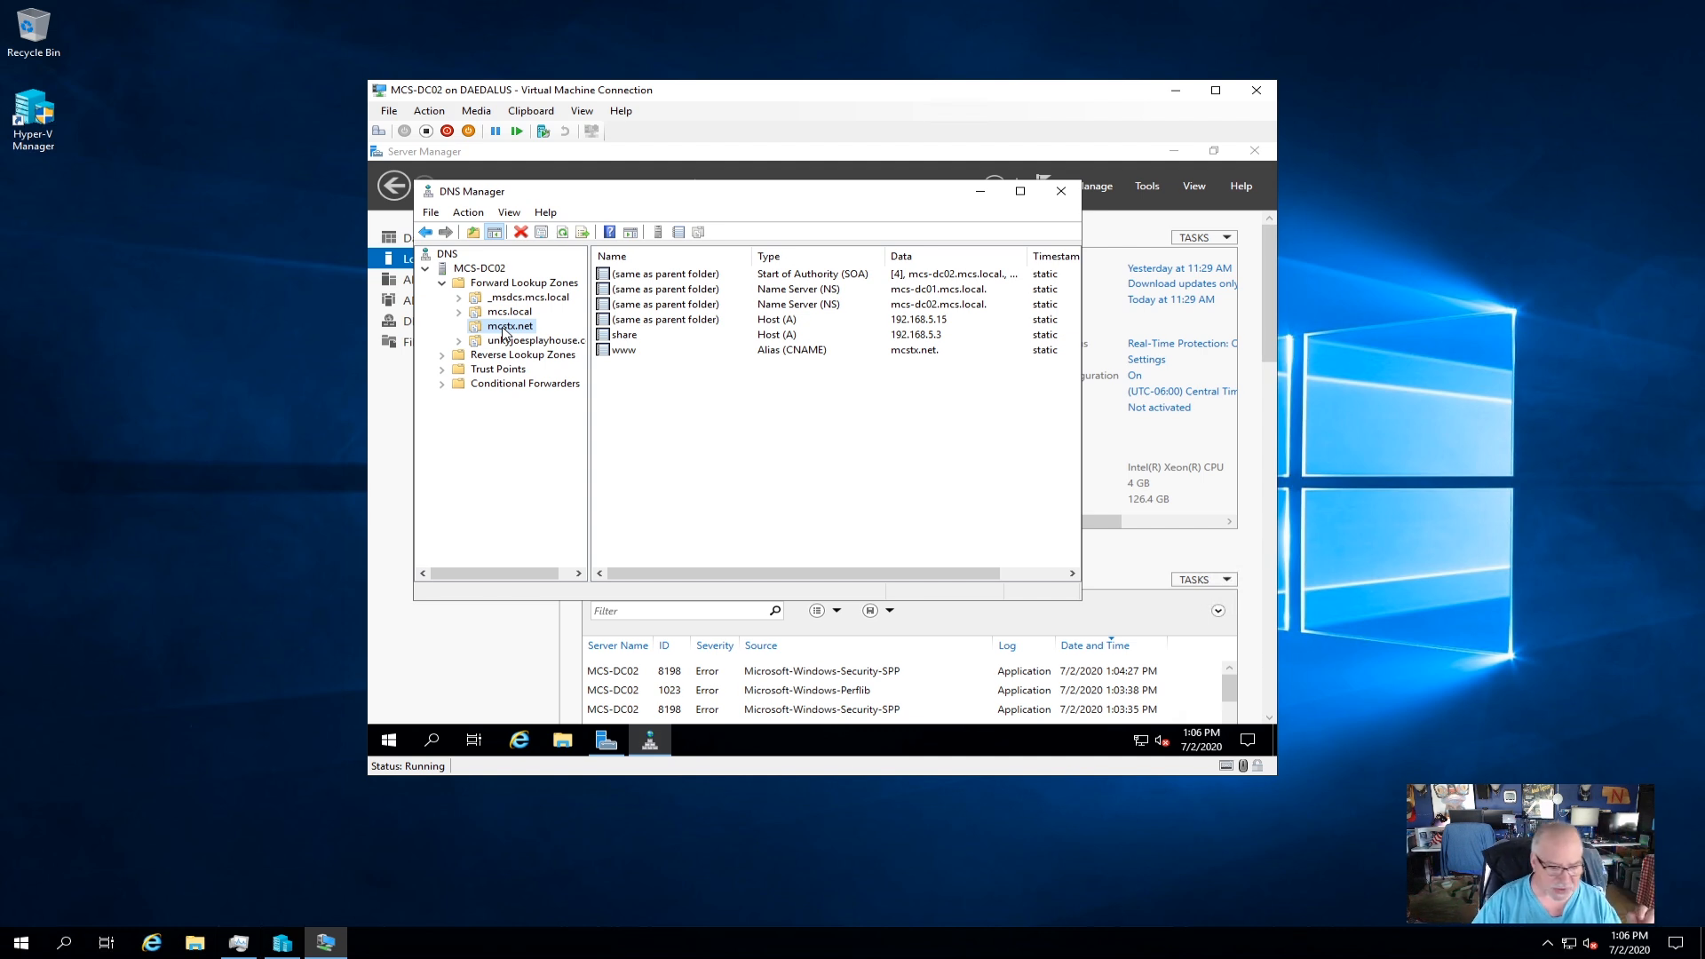
click(517, 341)
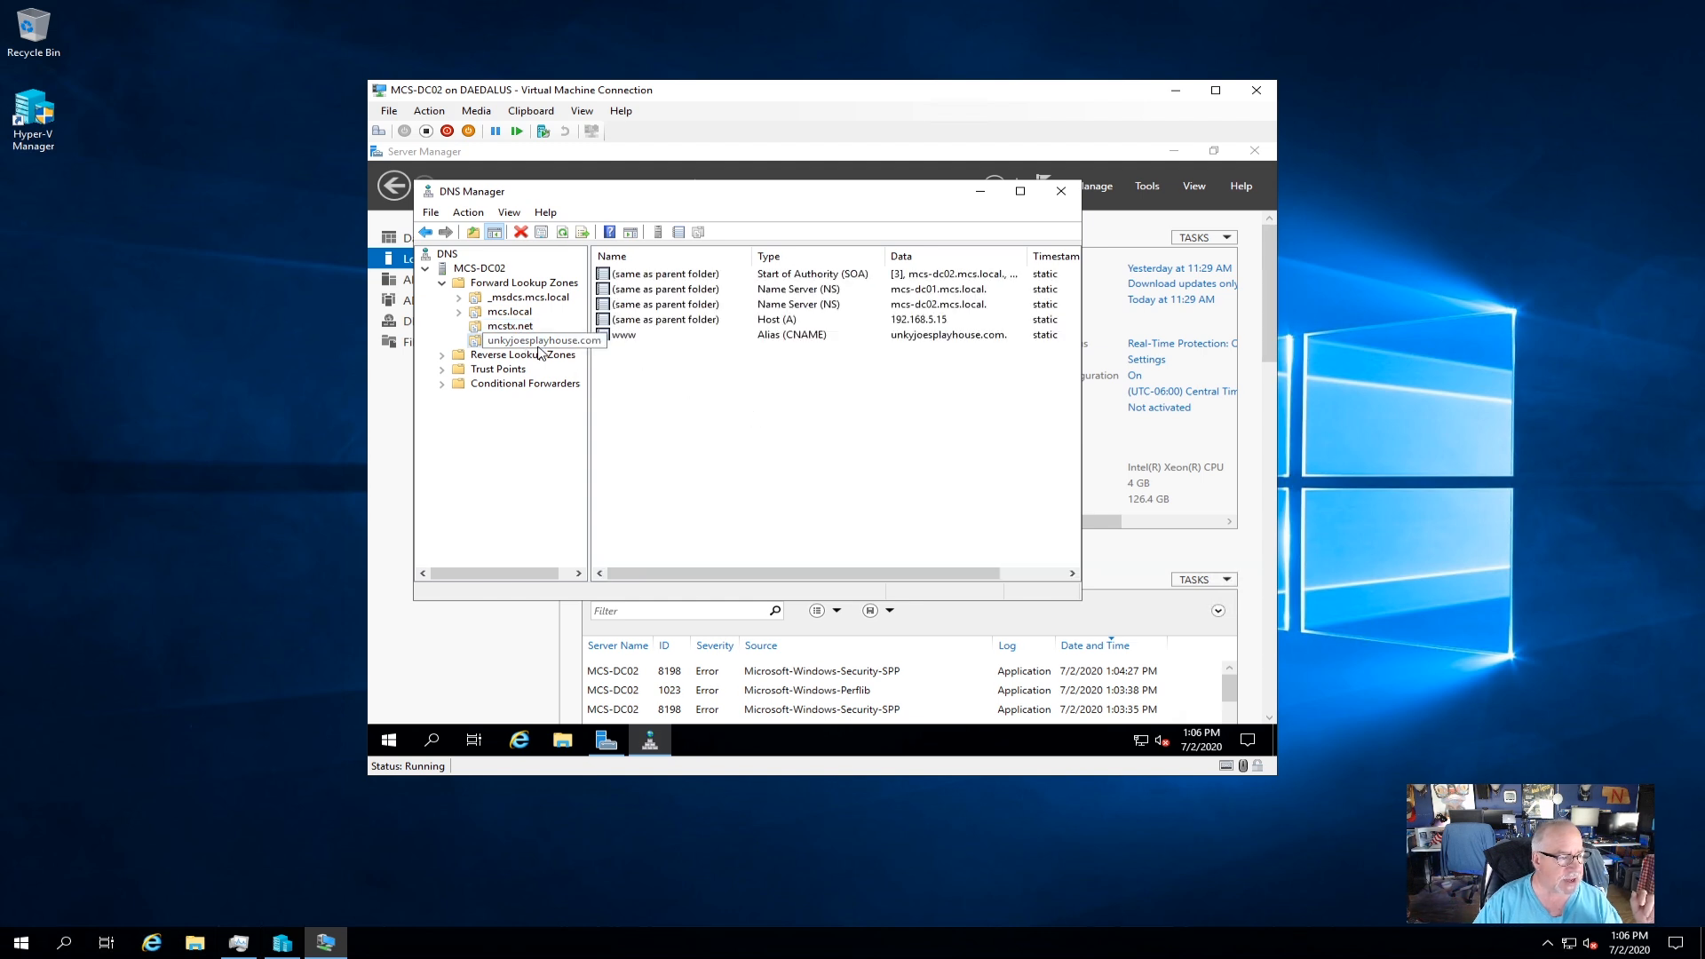
click(510, 326)
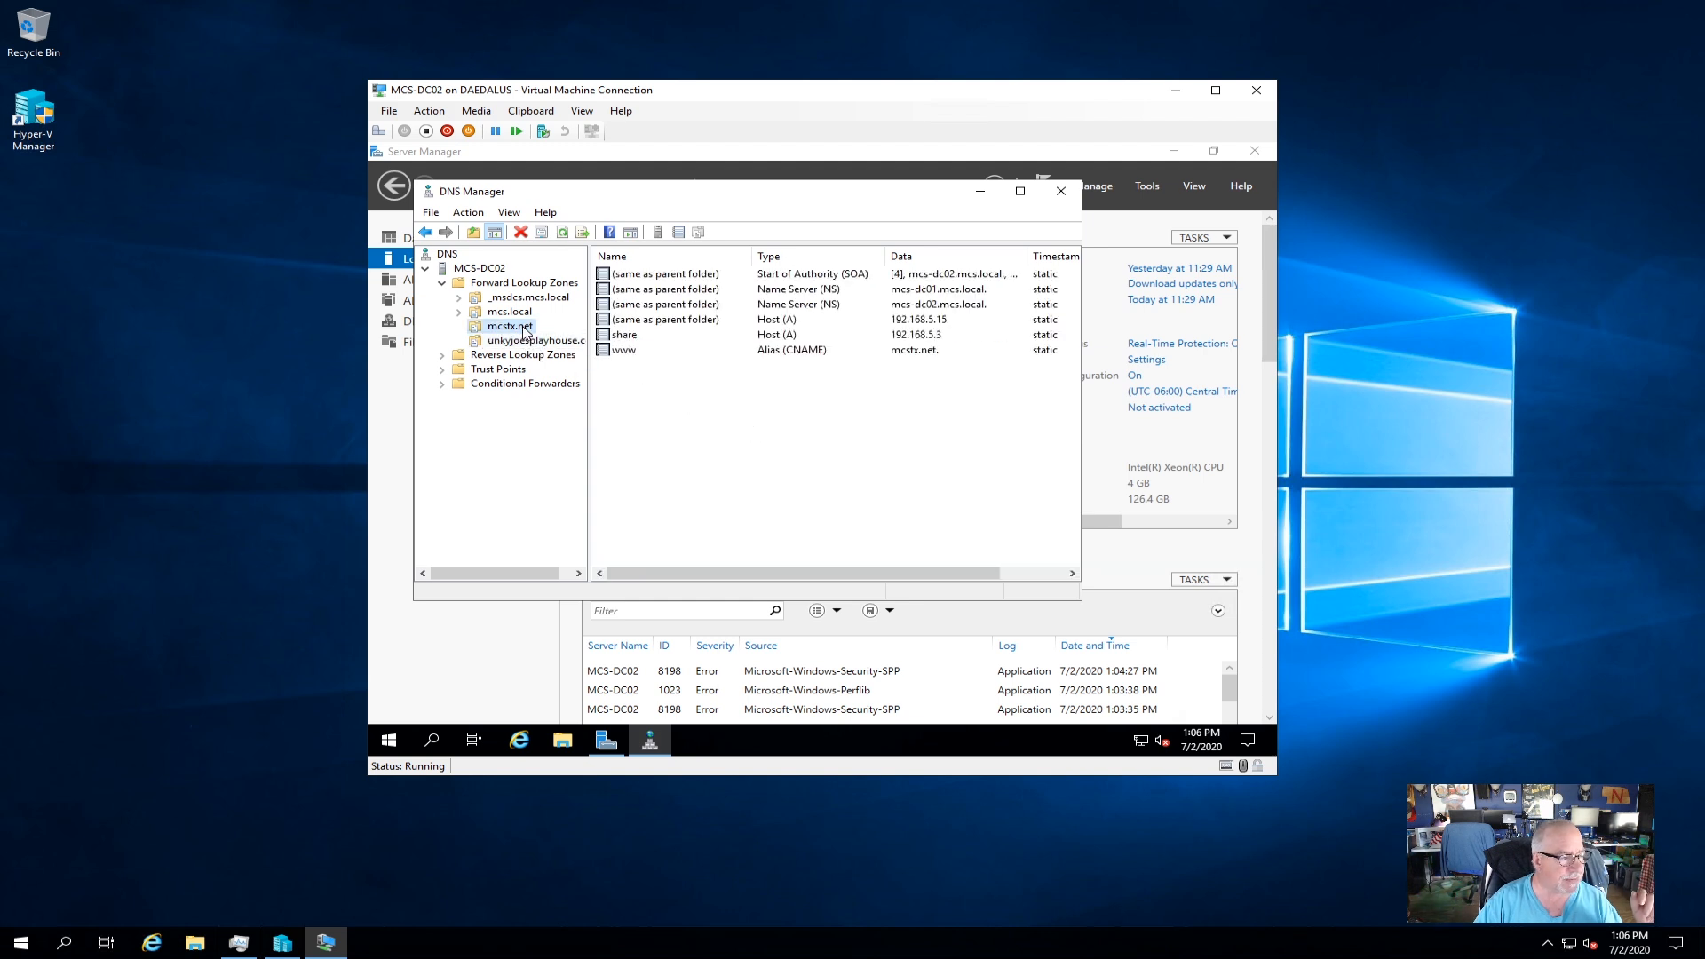
click(518, 314)
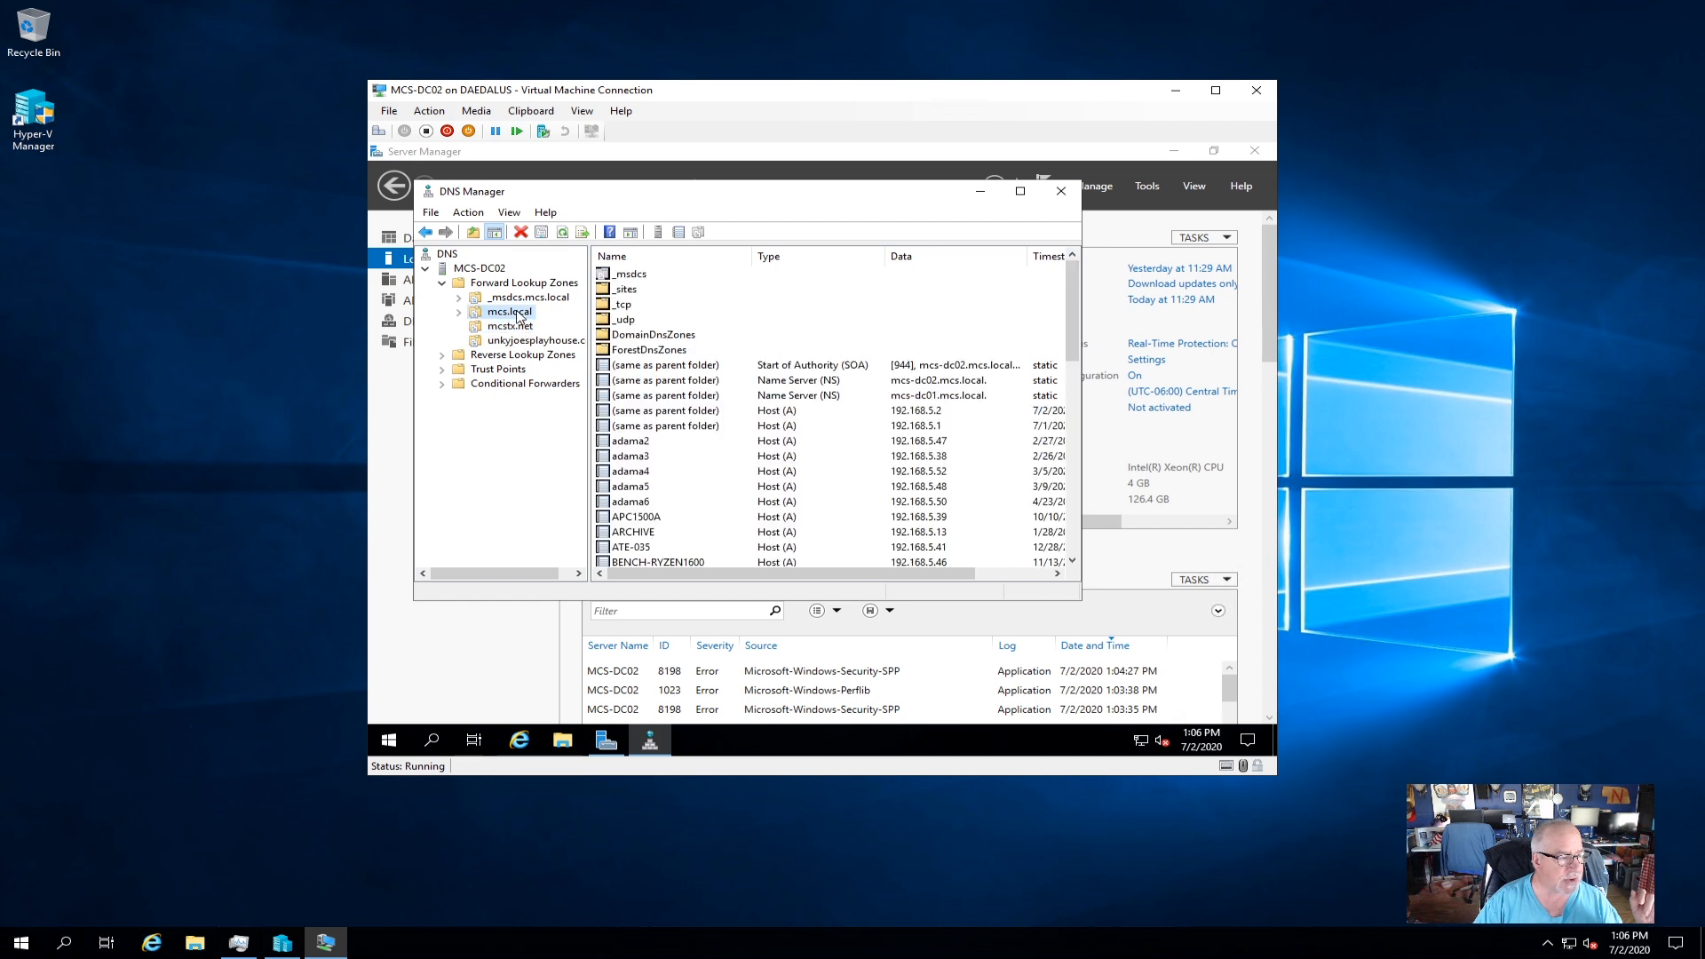
scroll(786, 497, down, 8)
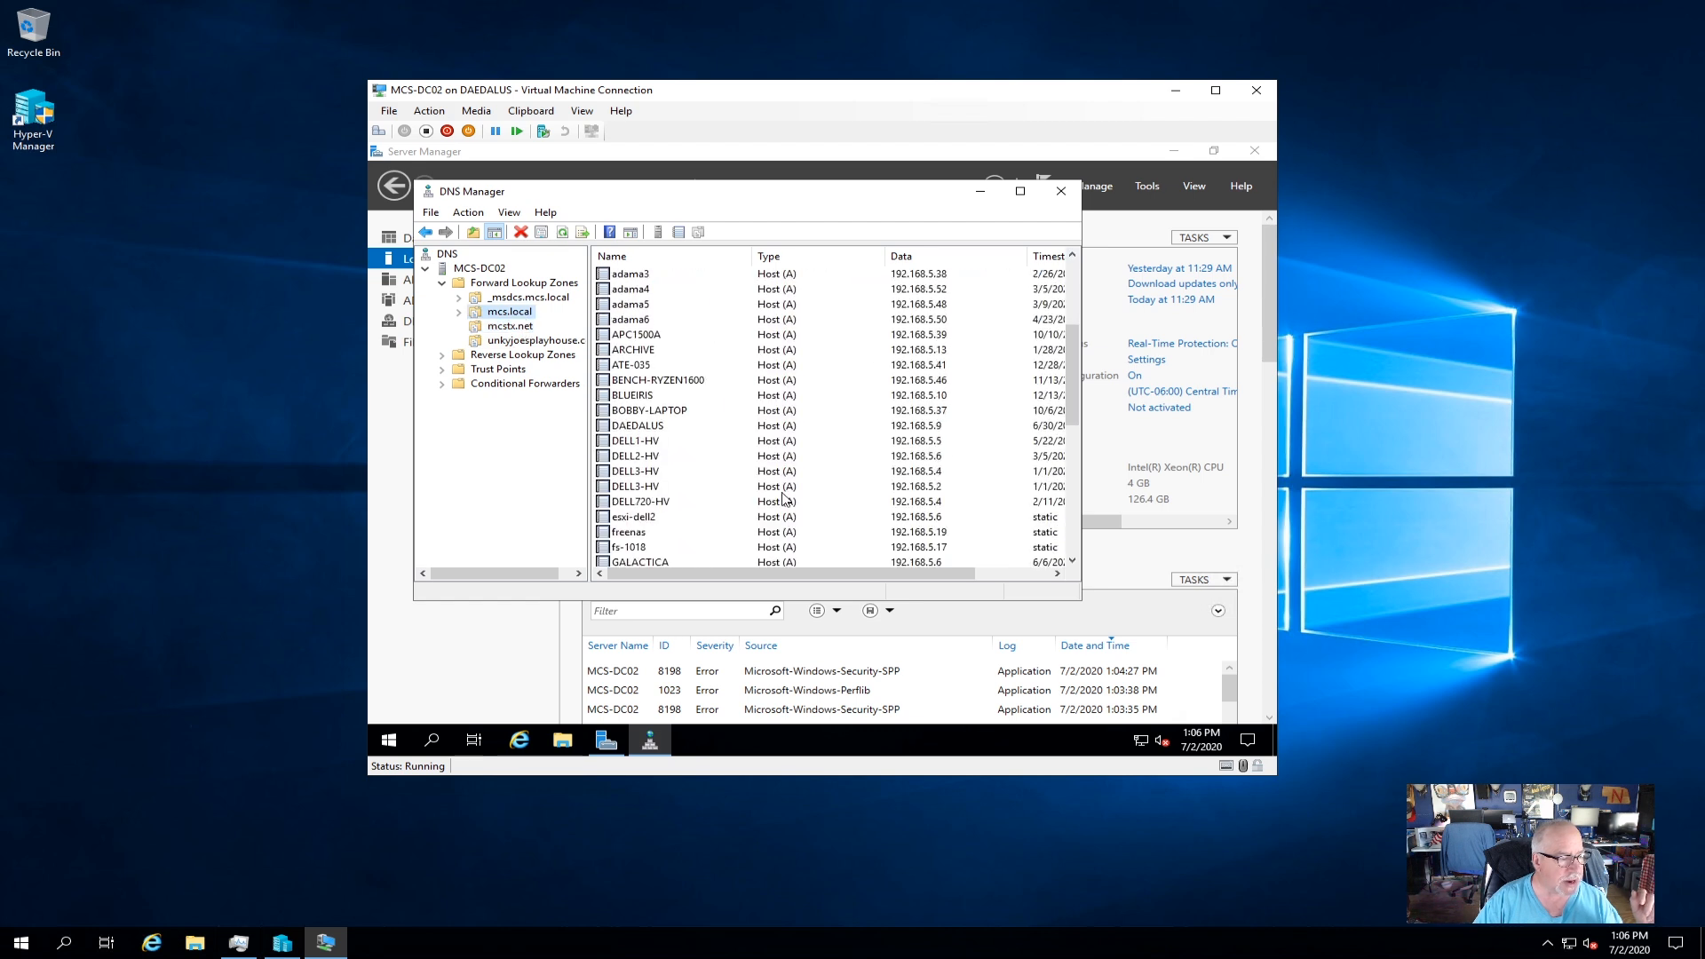
scroll(786, 499, down, 5)
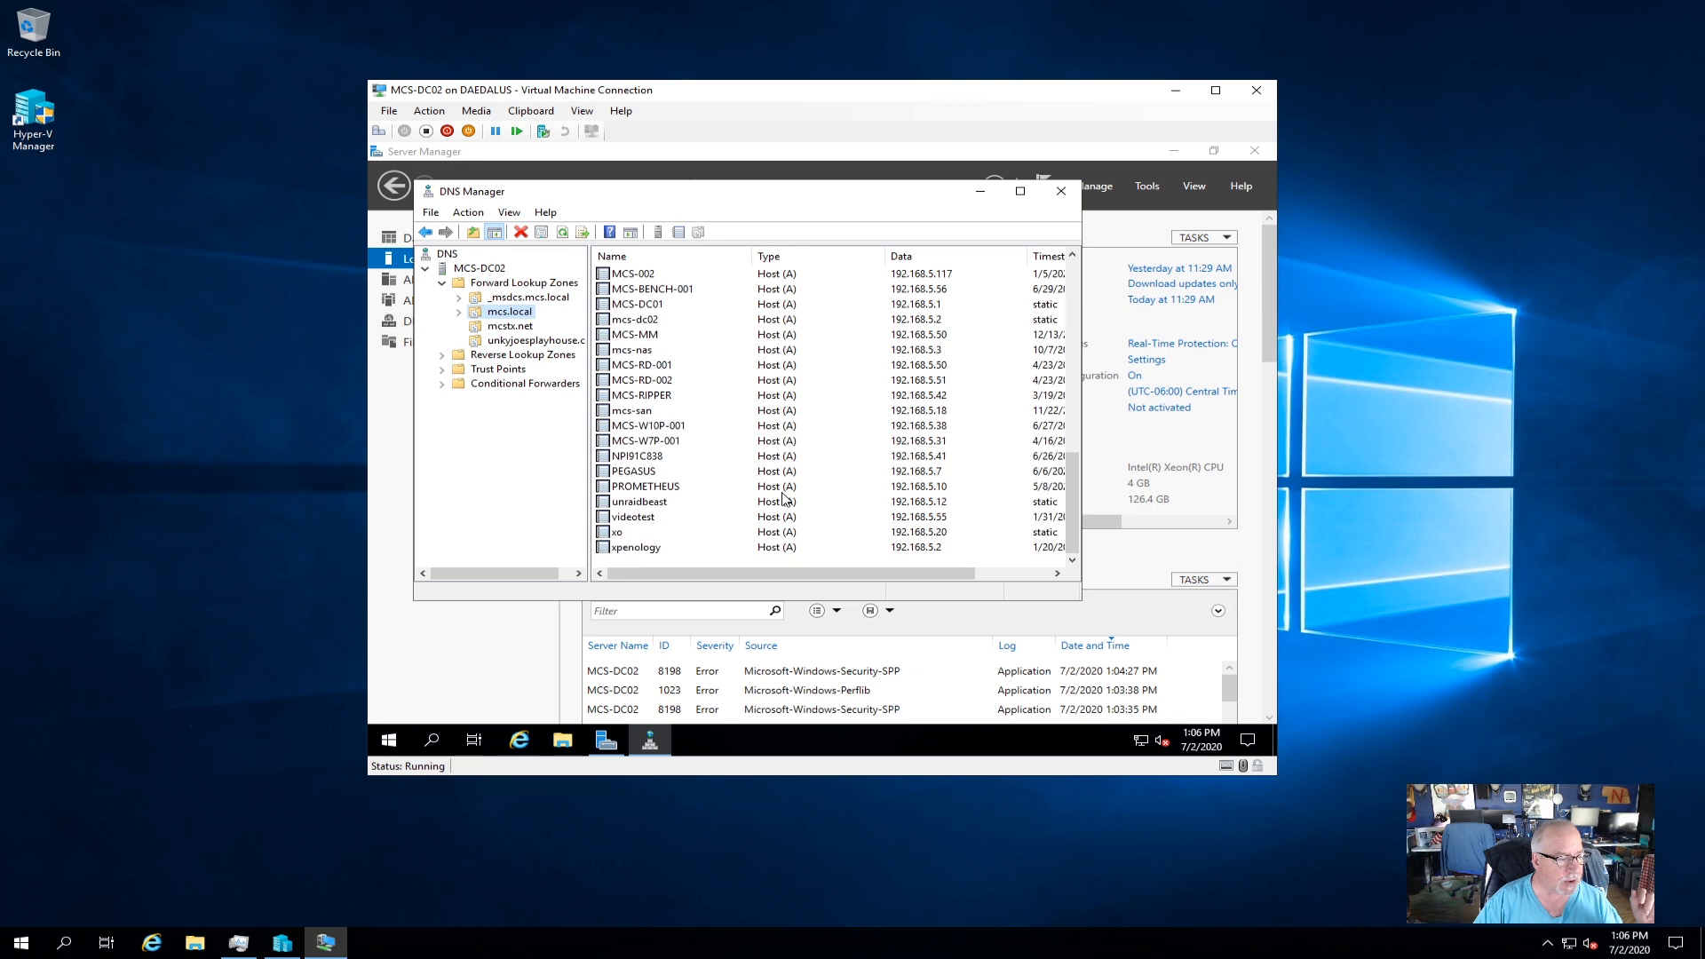
scroll(786, 498, up, 4)
scroll(784, 498, up, 10)
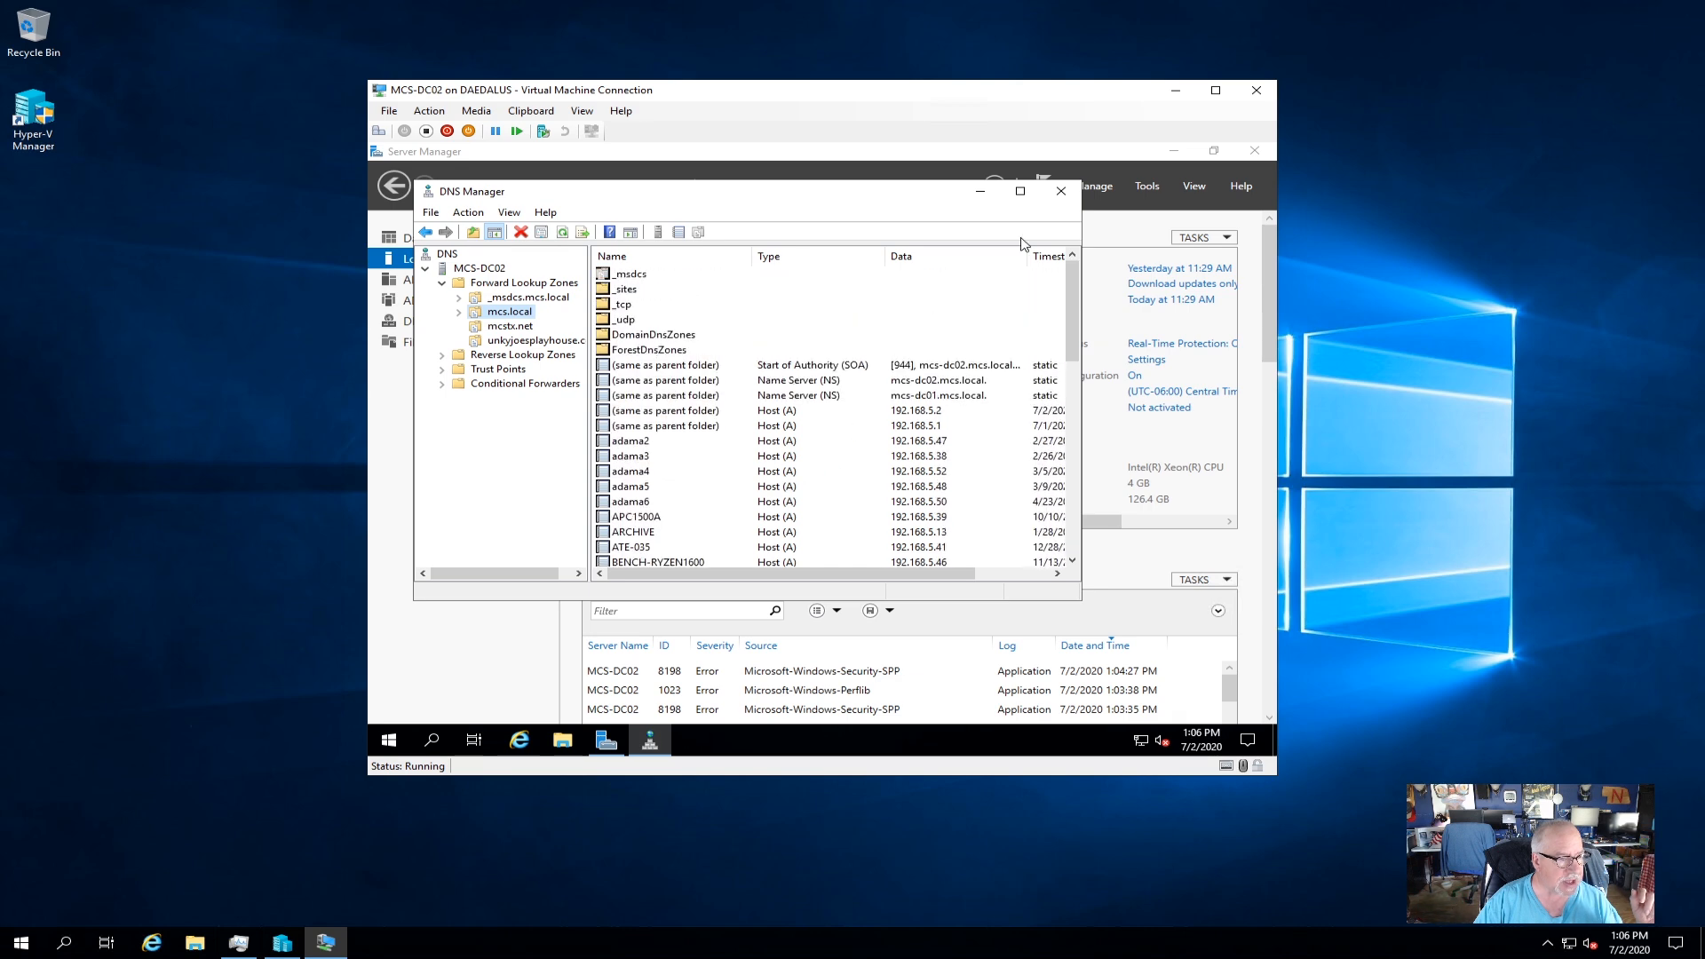
click(1062, 195)
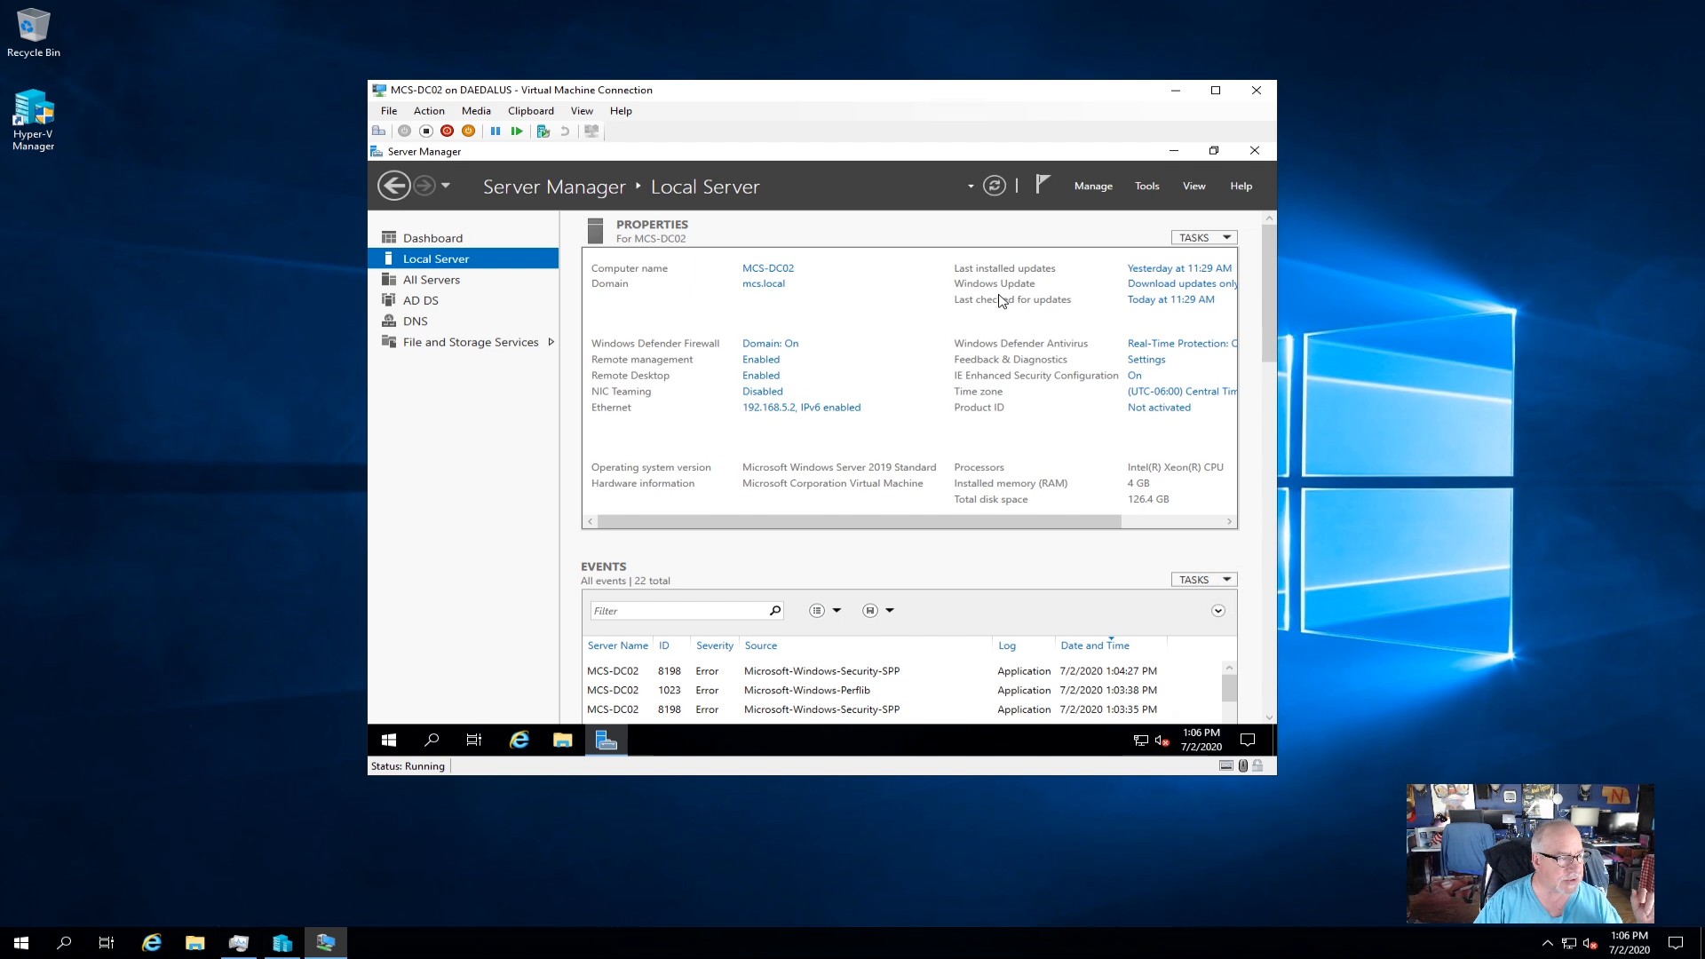
Check the AD DS and DNS role pages in Server Manager, then close Server Manager.
click(994, 185)
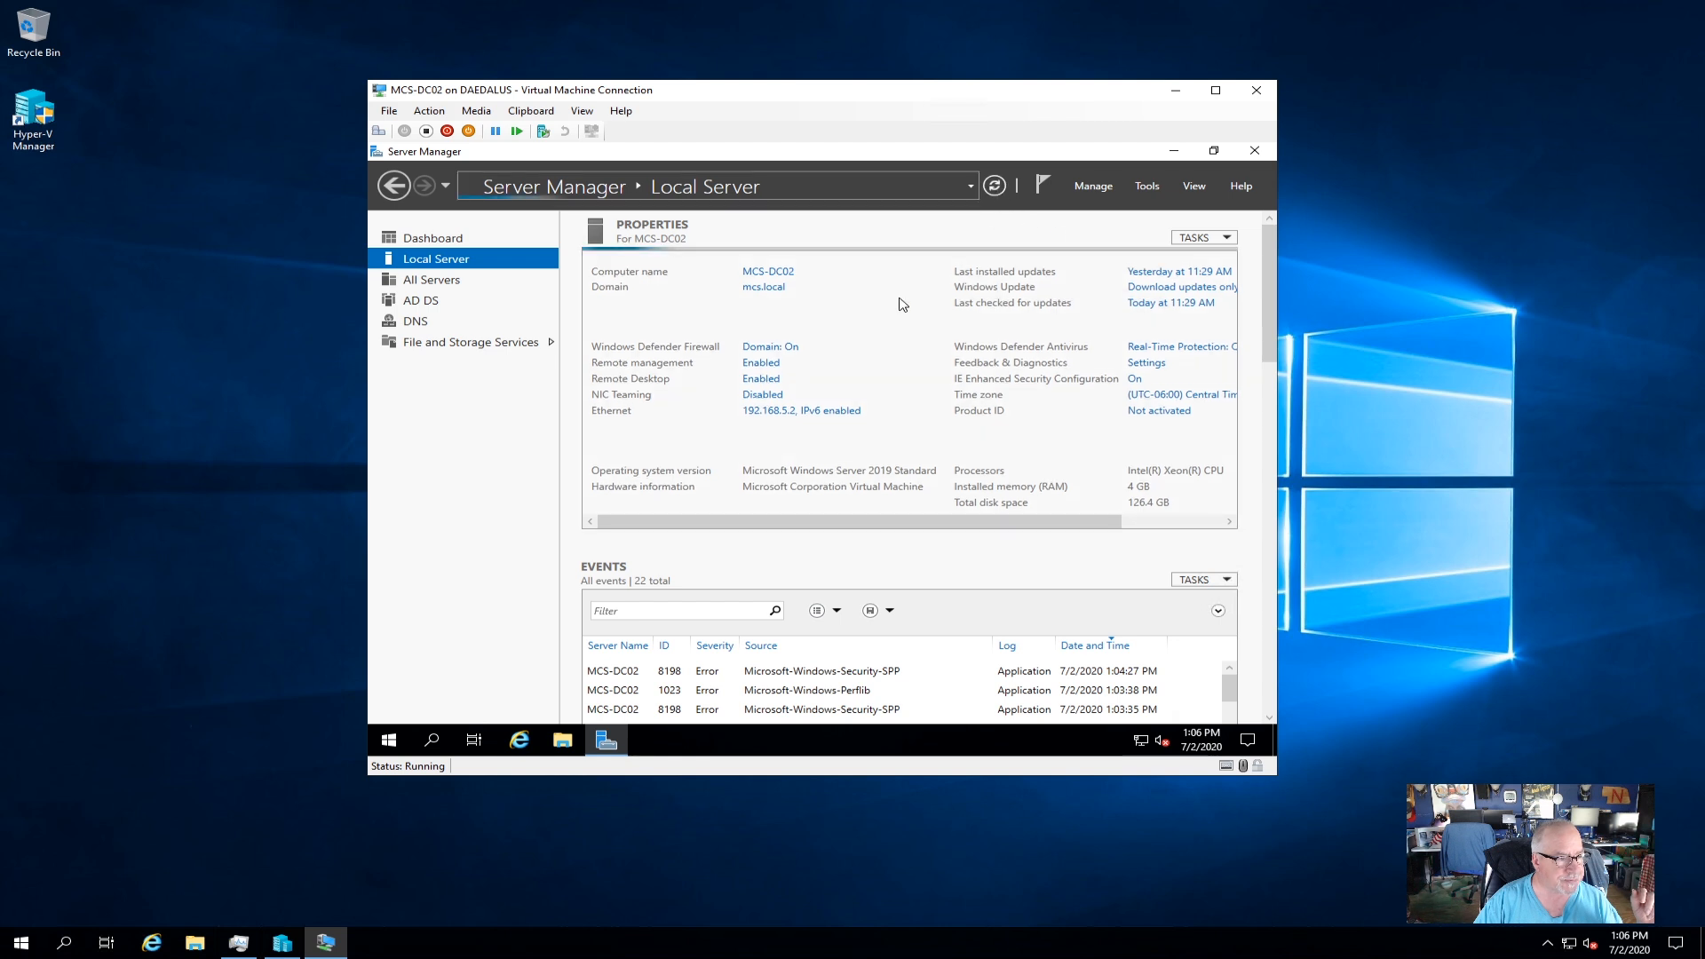
click(435, 302)
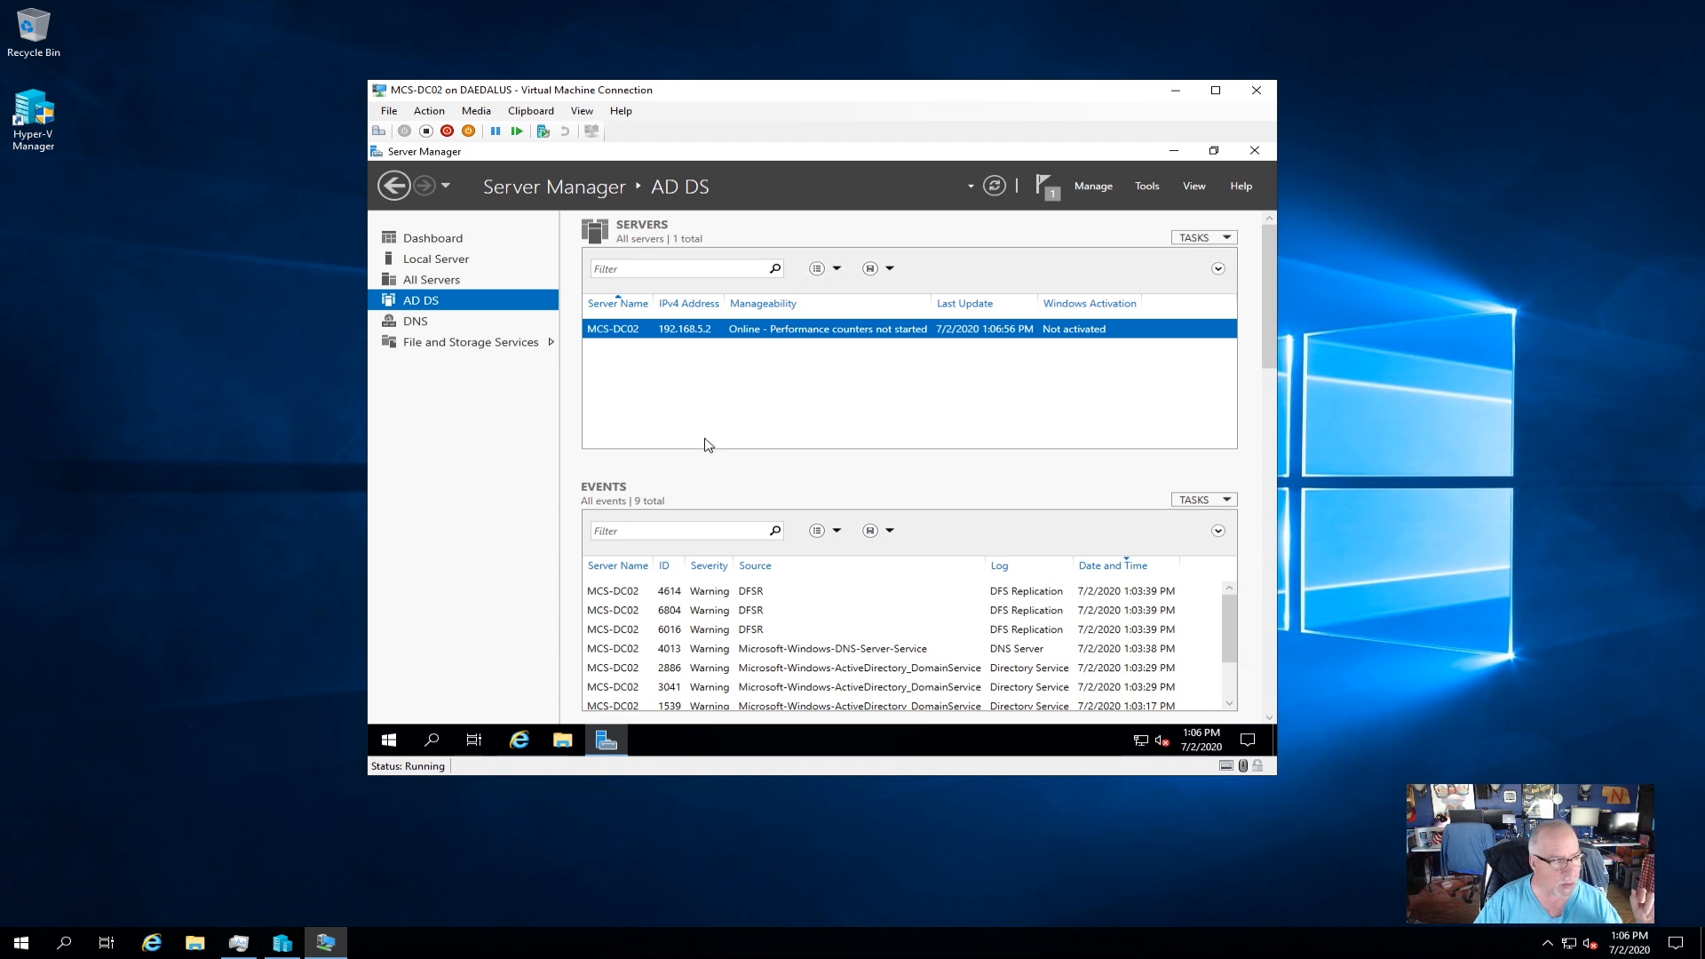
click(416, 321)
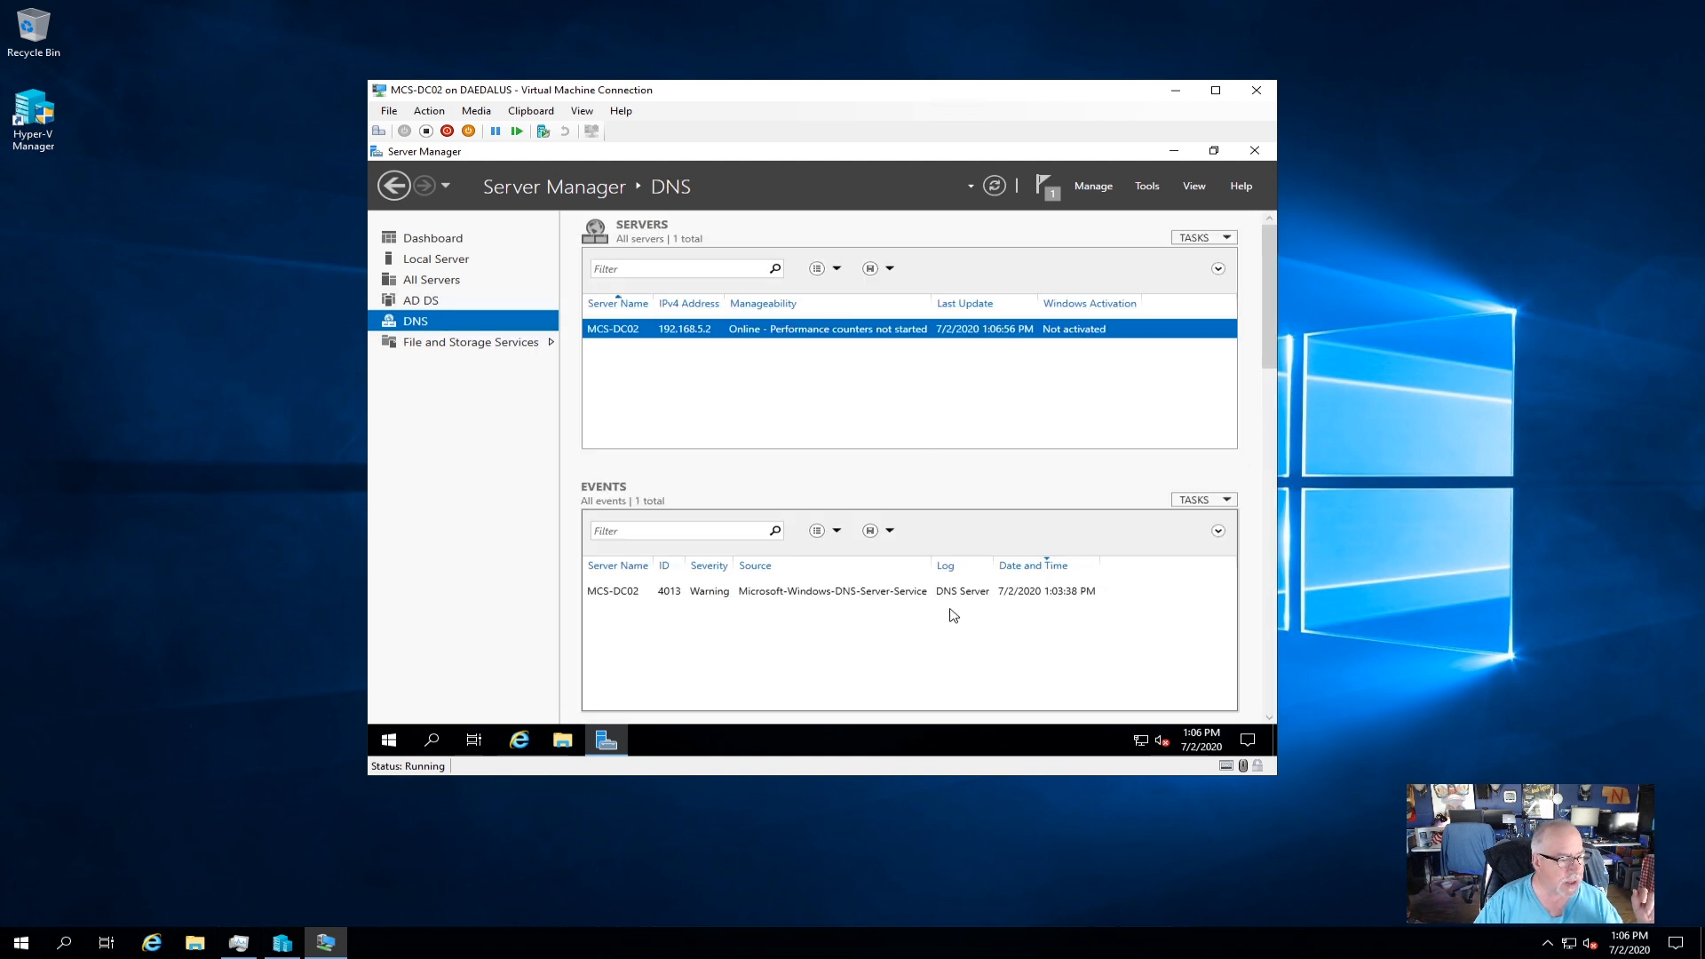
click(421, 301)
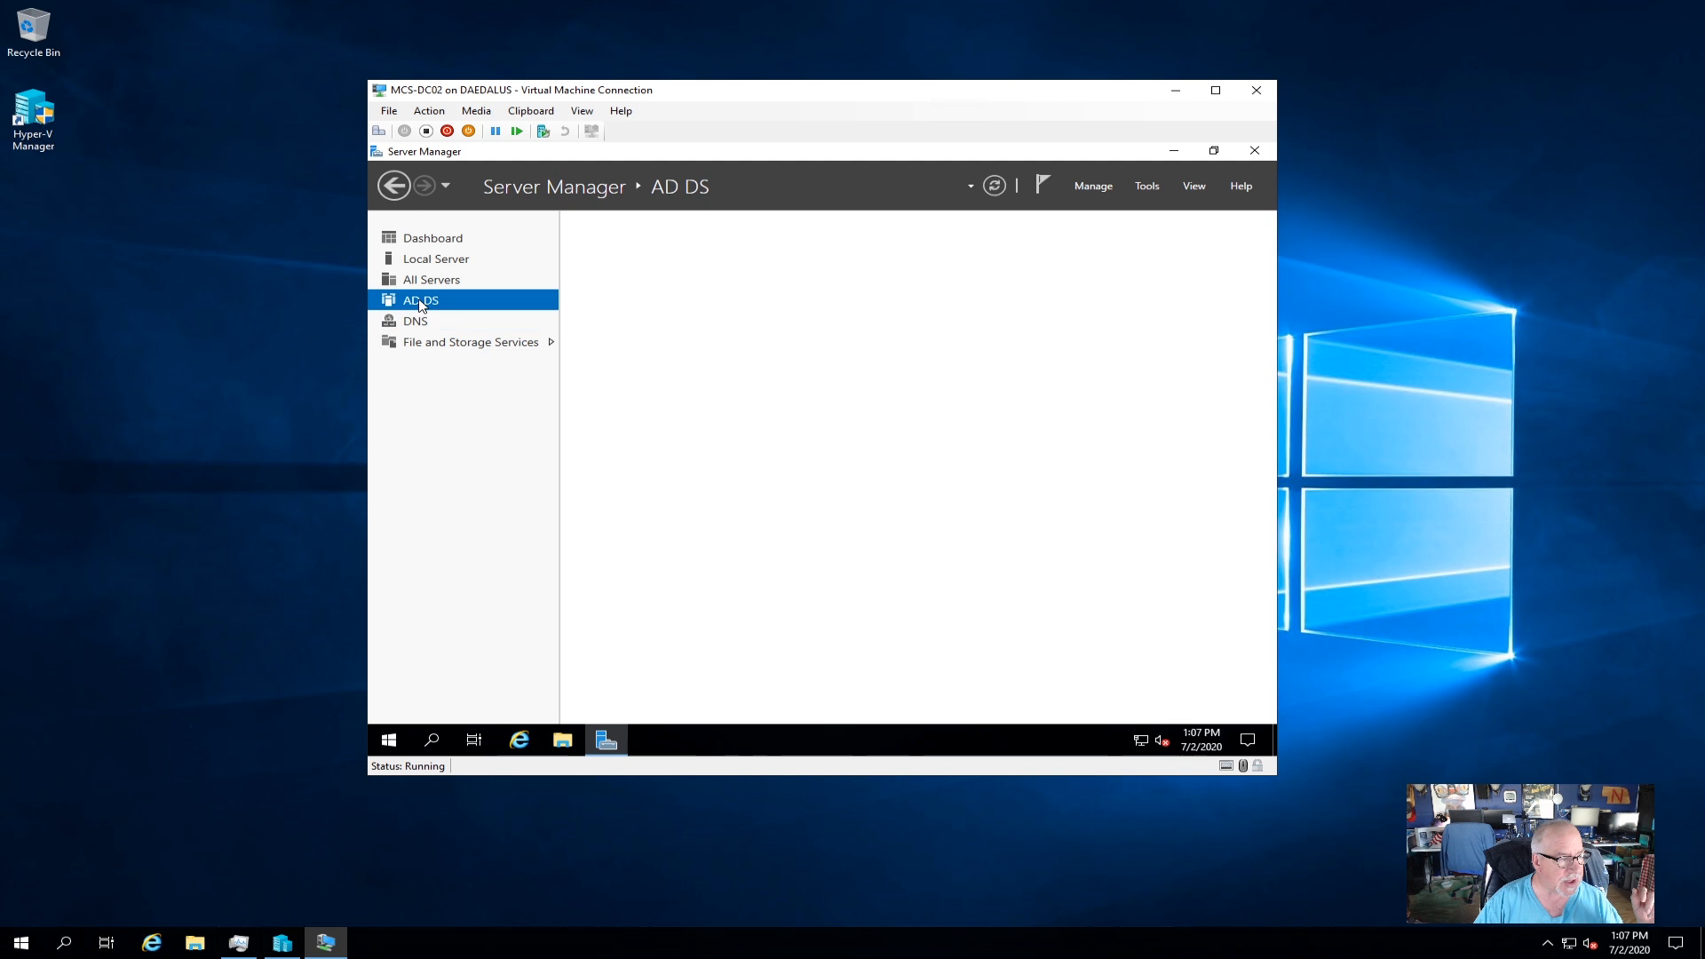
click(1255, 150)
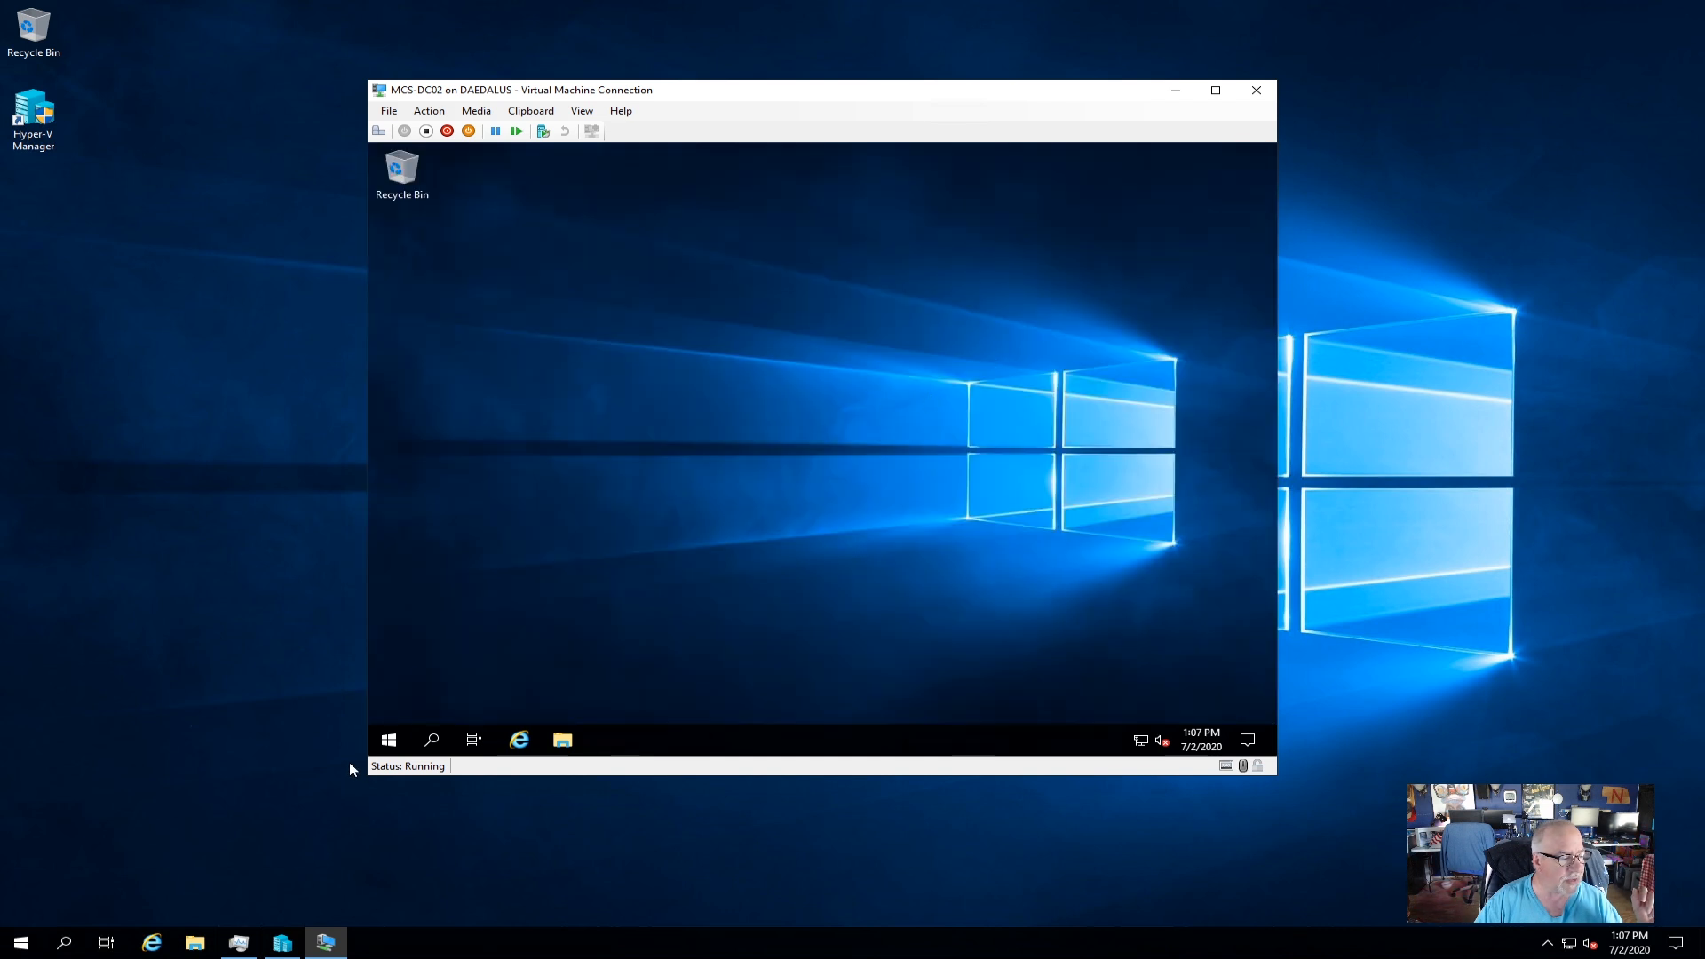
Place Active Directory Users and Computers and DNS shortcuts on the desktop beneath Recycle Bin.
click(388, 740)
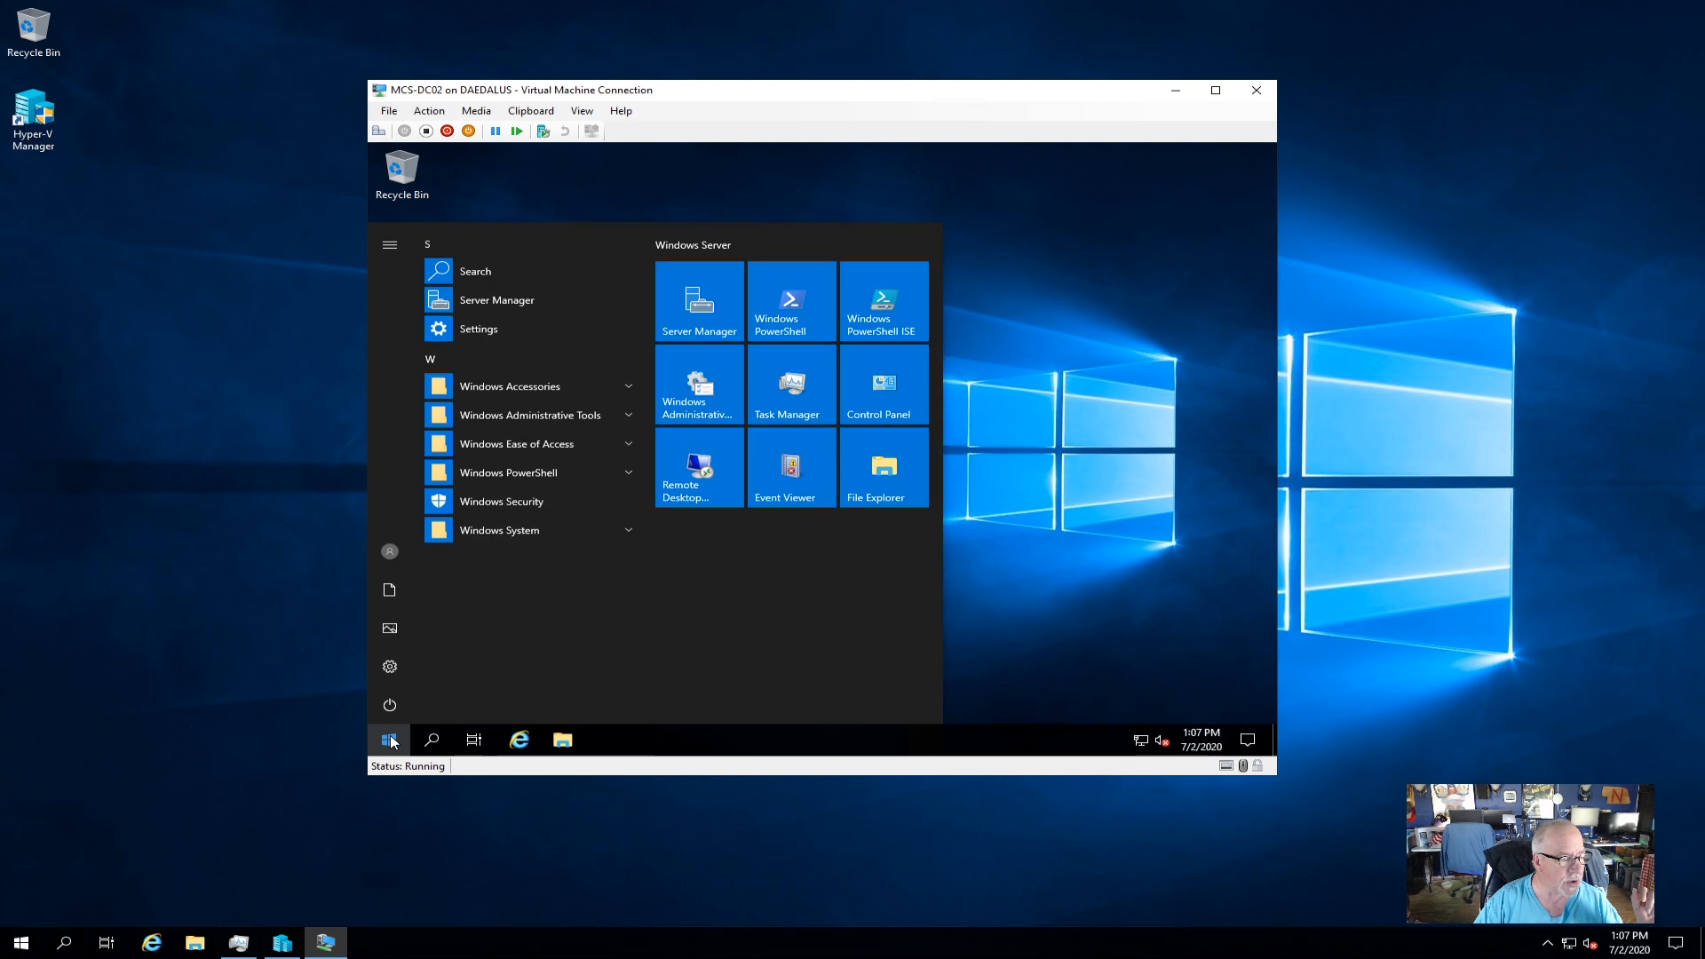
click(520, 415)
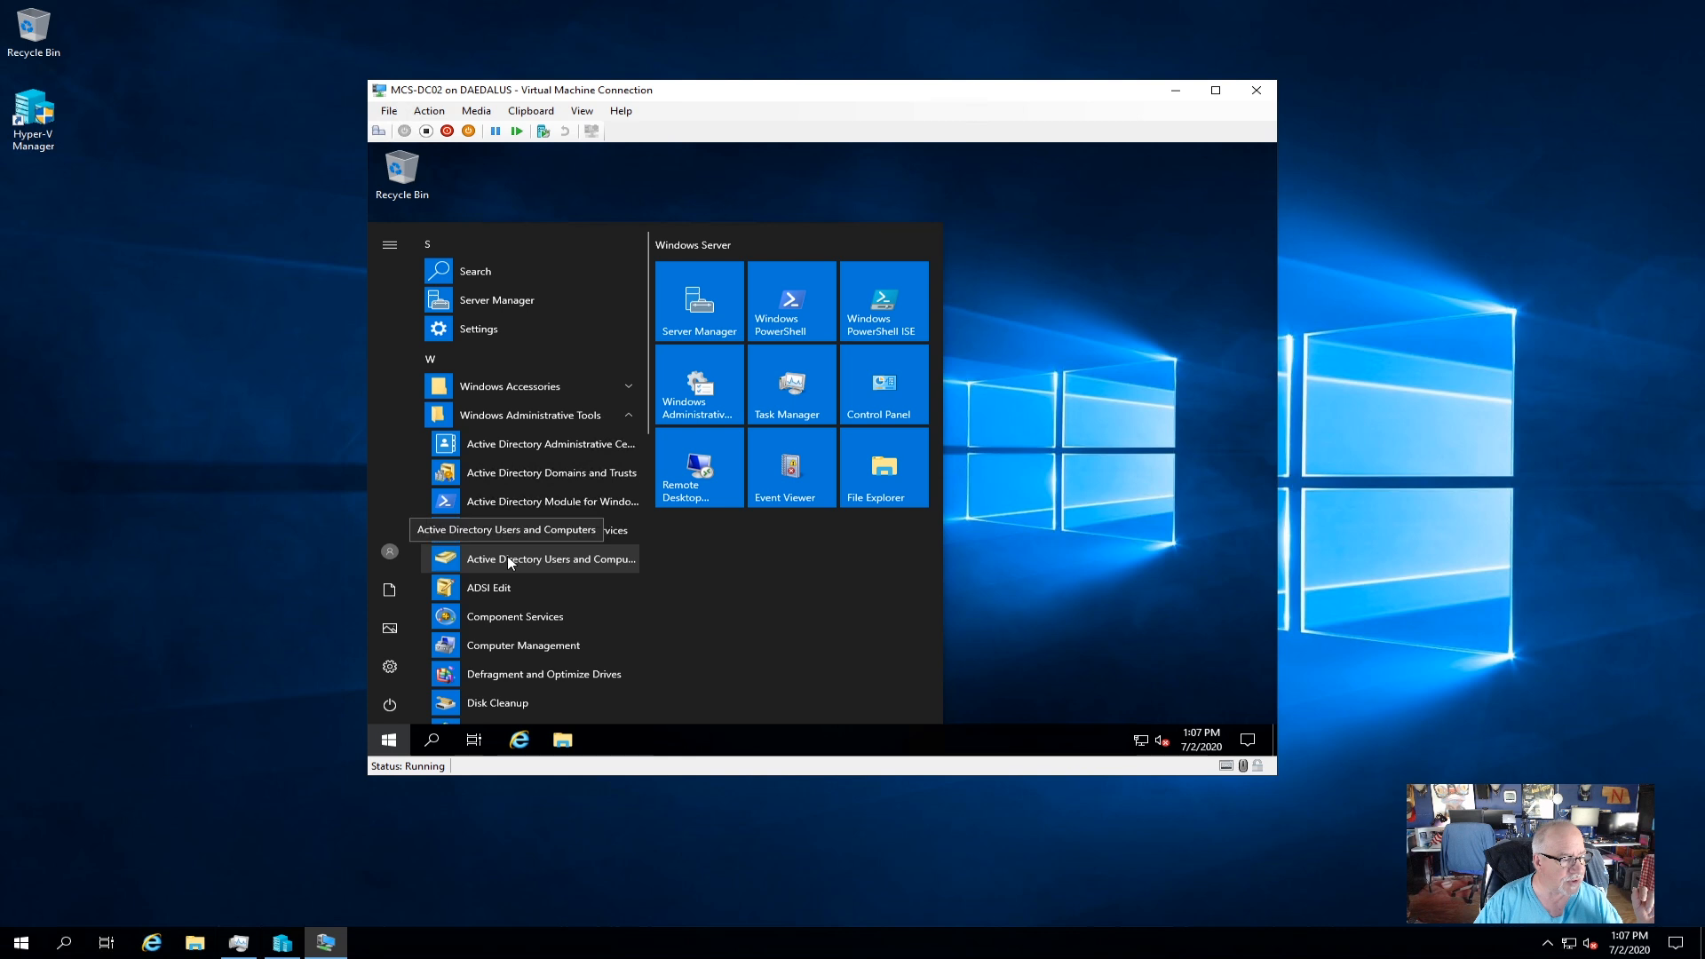
drag(448, 558, 1090, 511)
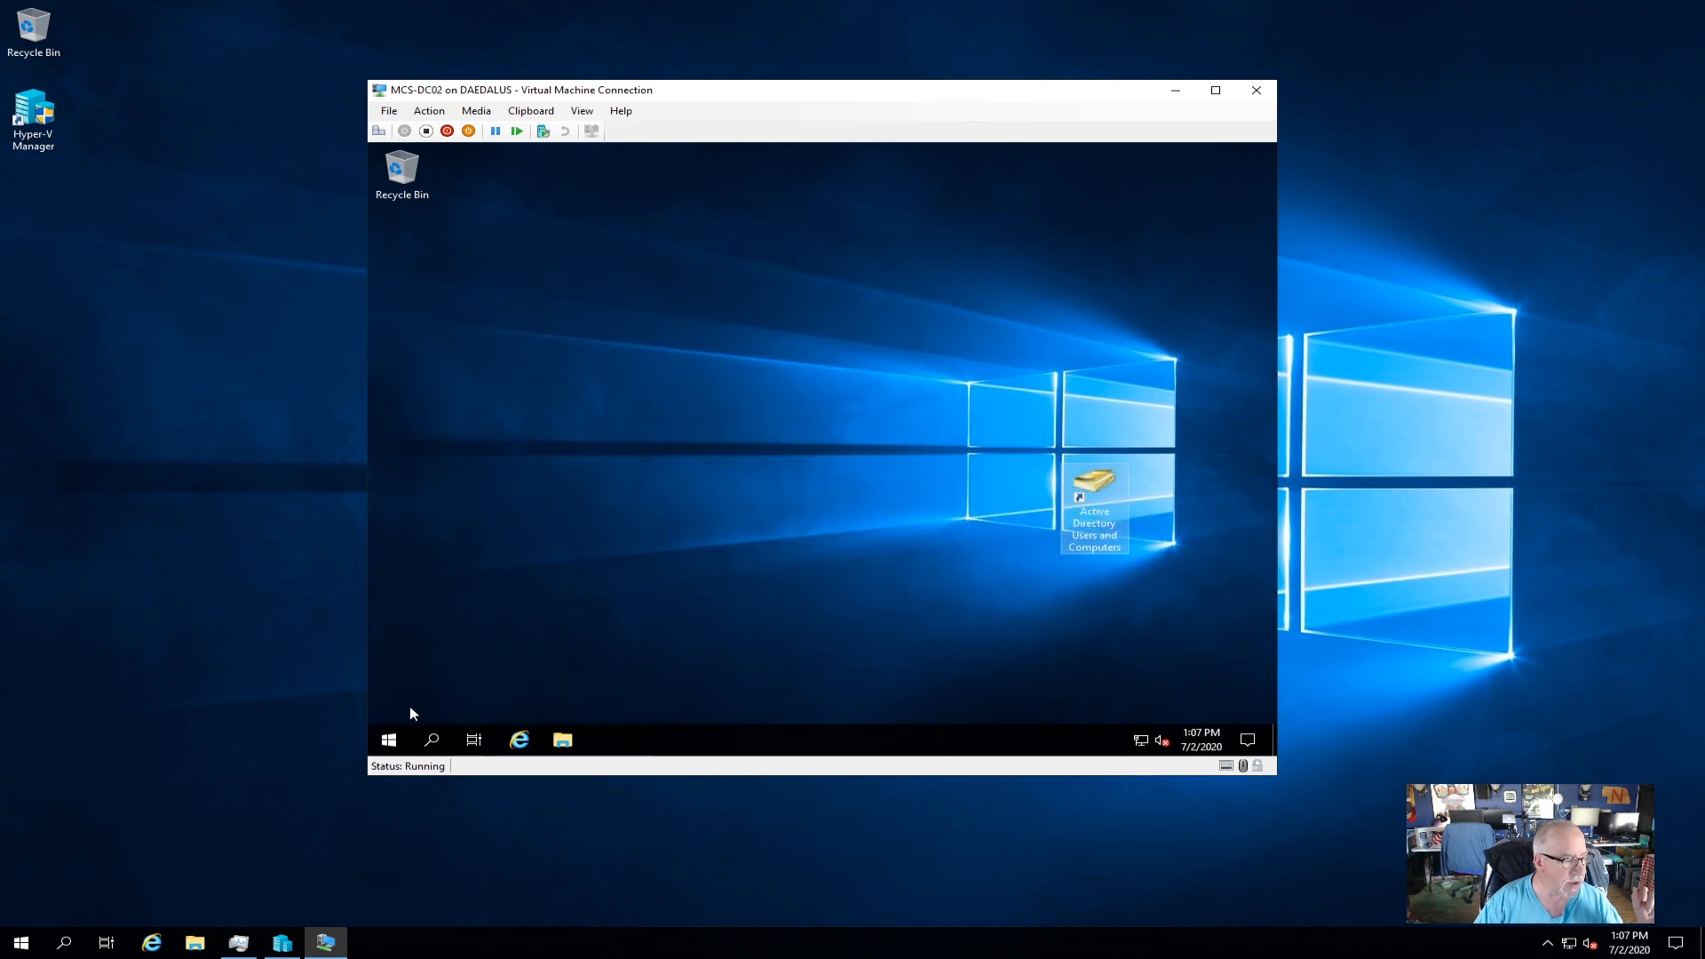
click(390, 741)
click(494, 414)
scroll(536, 539, down, 5)
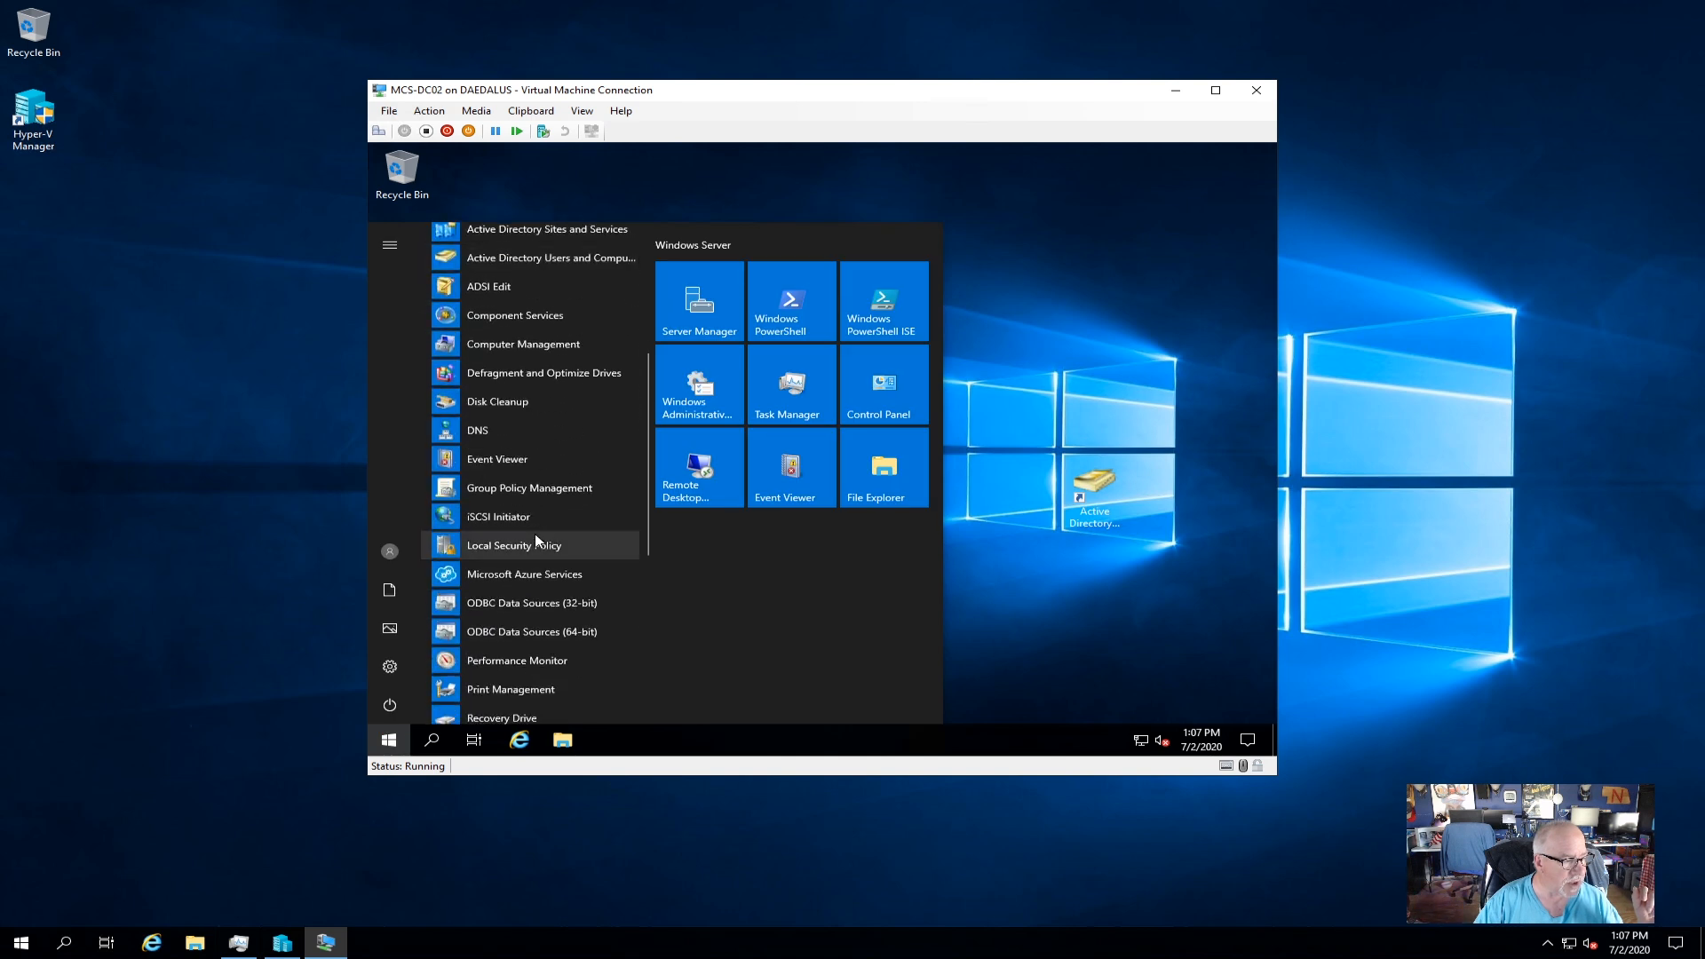
drag(515, 430, 1137, 608)
drag(1094, 487, 435, 238)
drag(1163, 571, 395, 339)
Open Active Directory Users and Computers, view mcs.local's Computers, then close it.
click(398, 255)
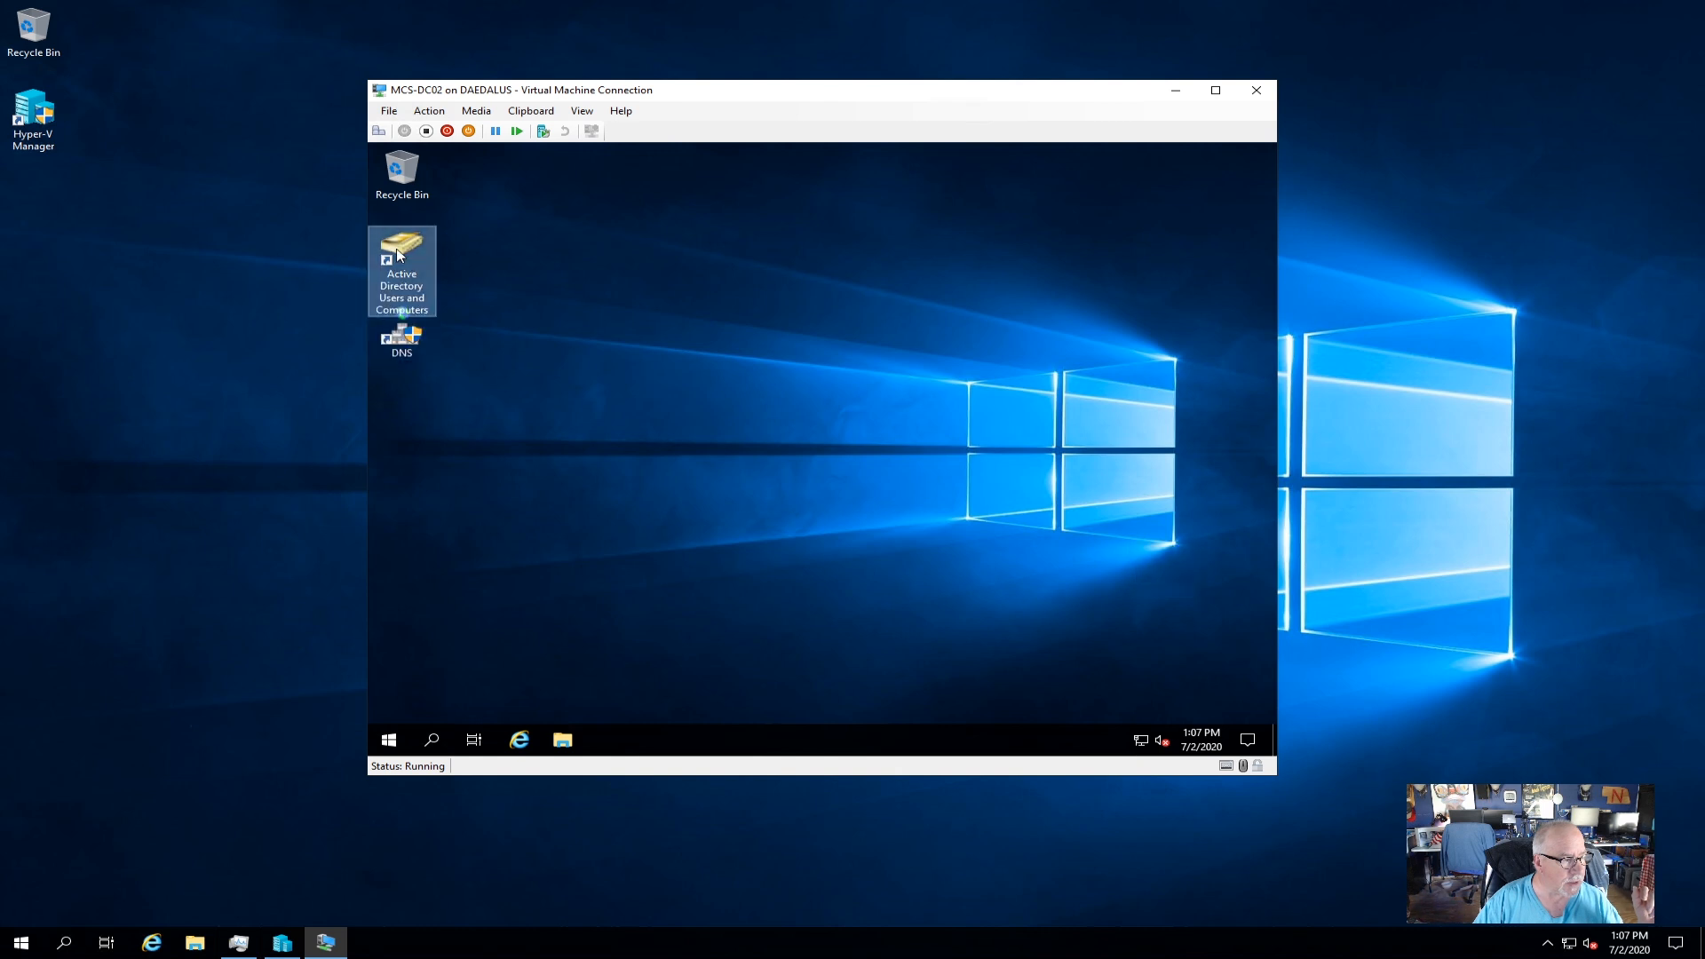
double_click(398, 255)
double_click(520, 316)
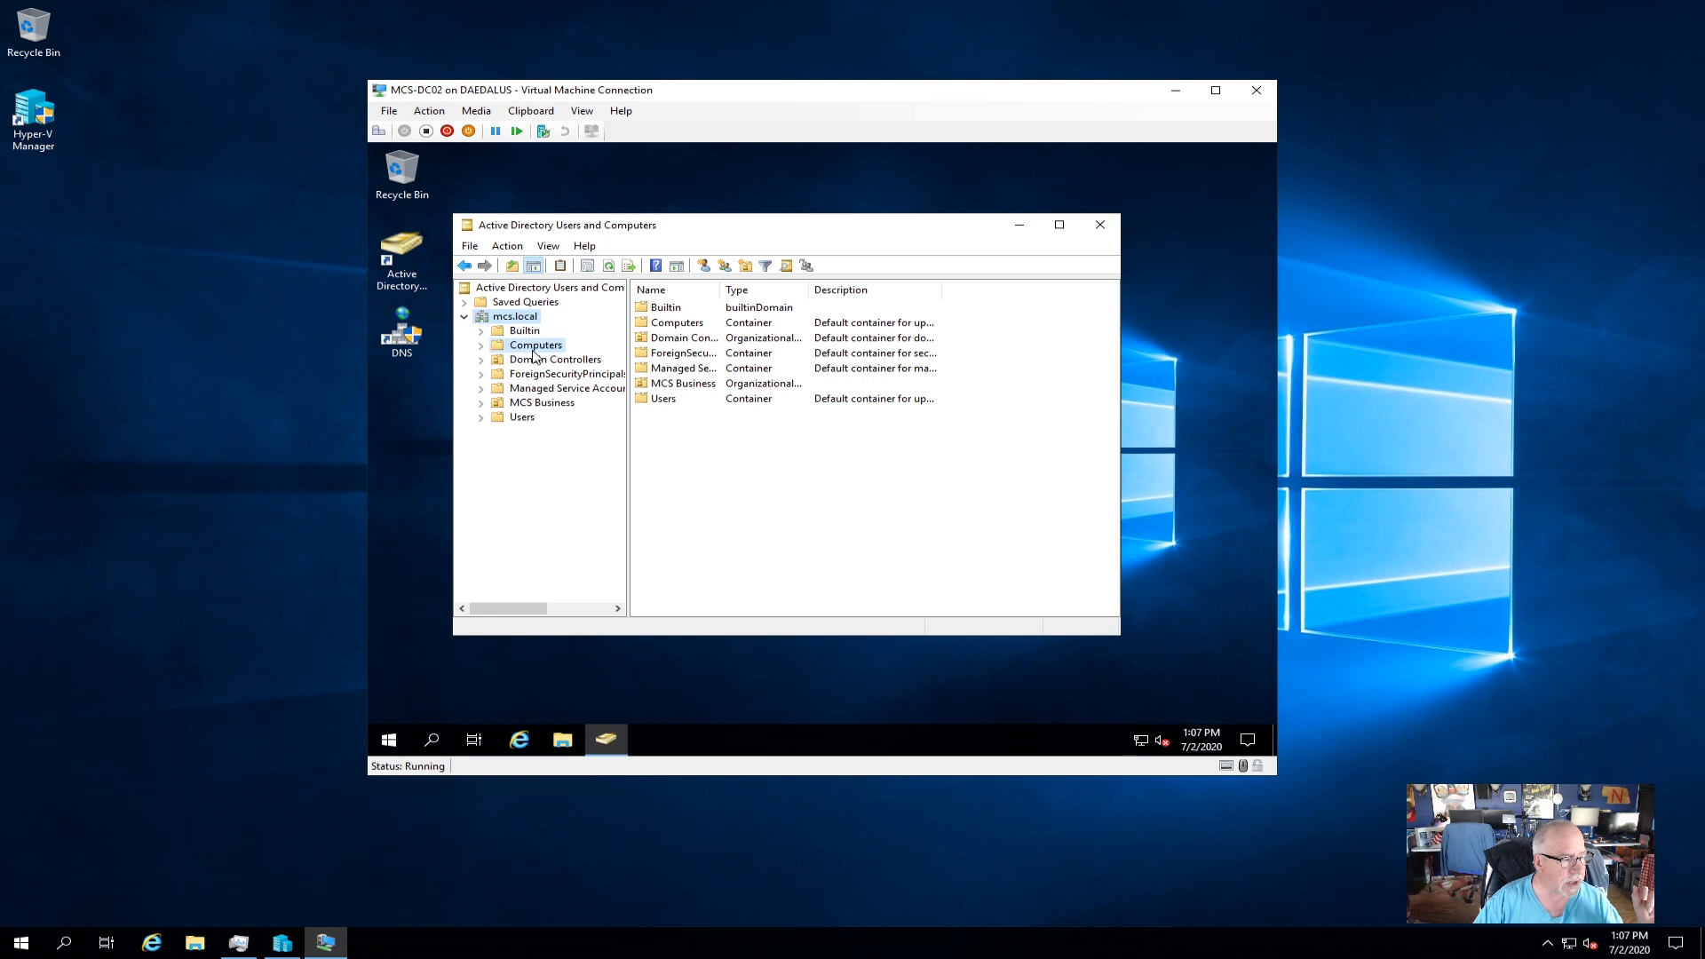
click(532, 350)
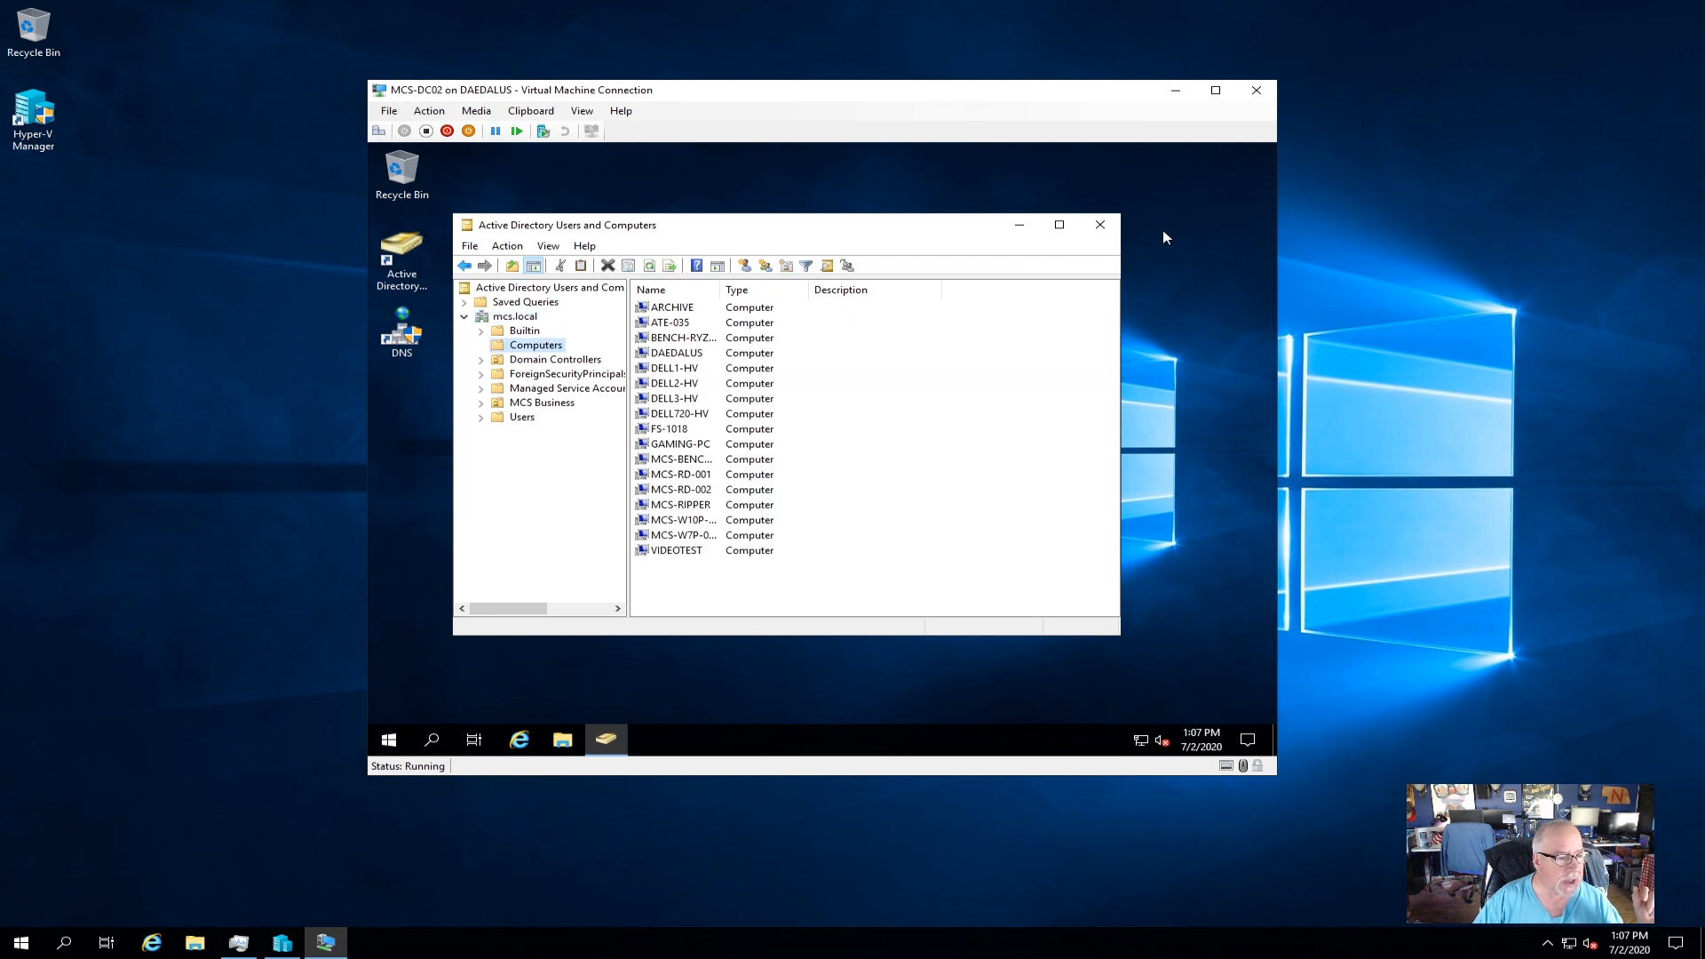
click(1100, 225)
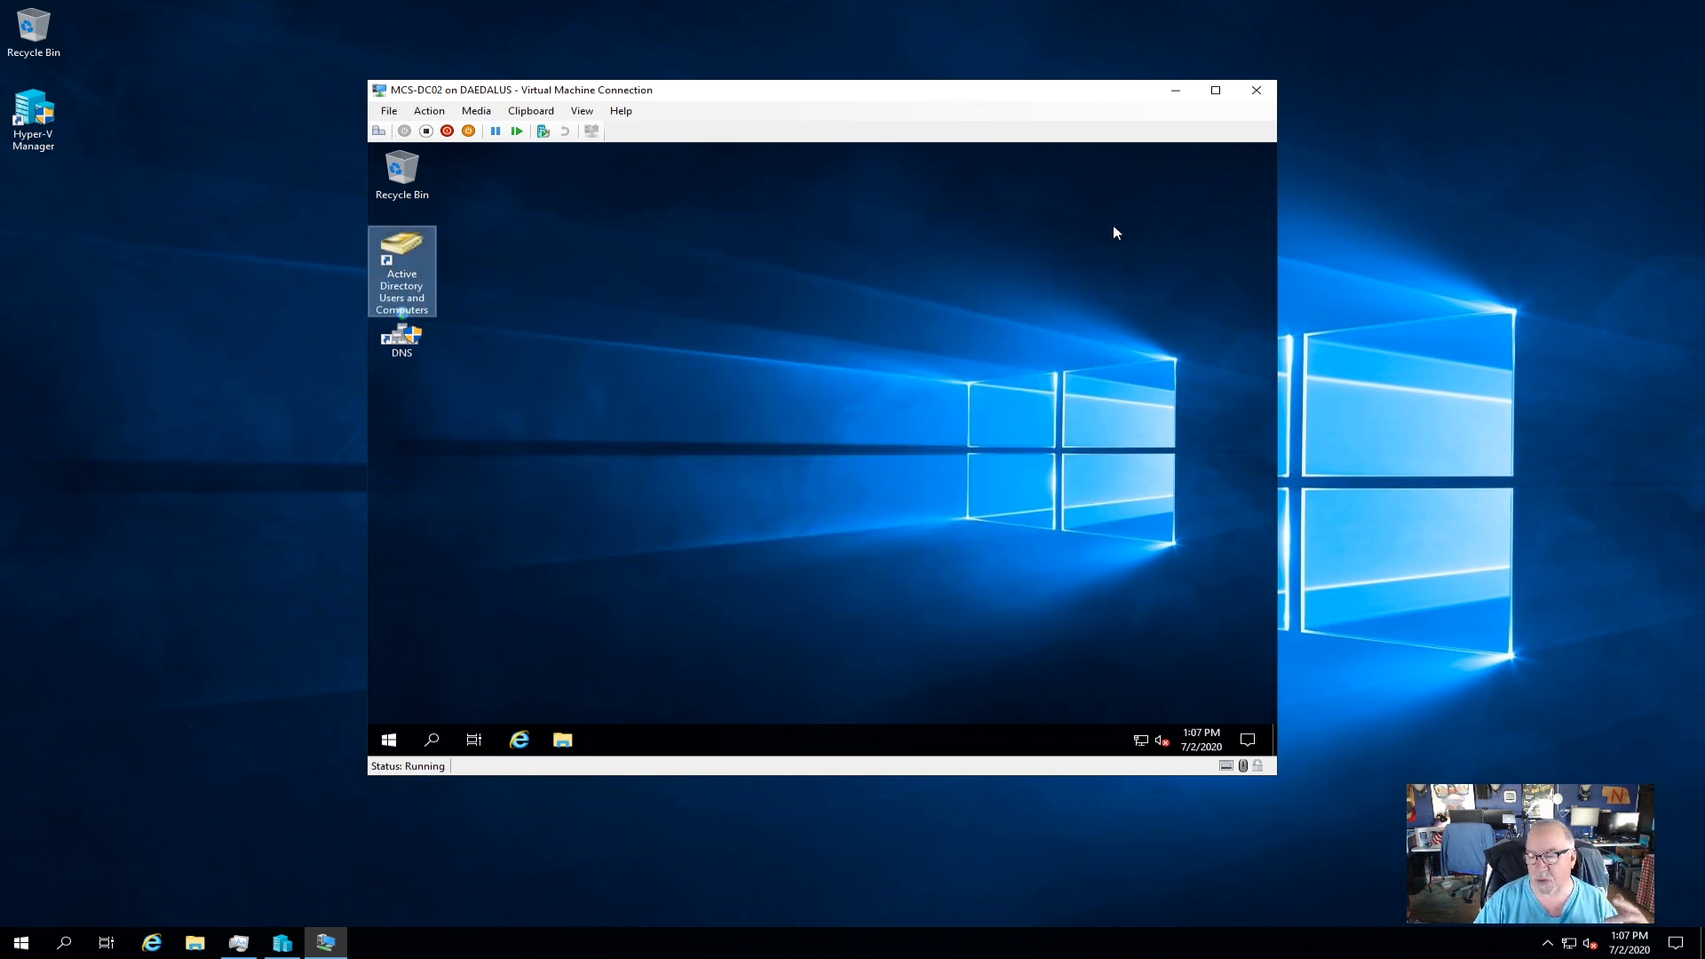
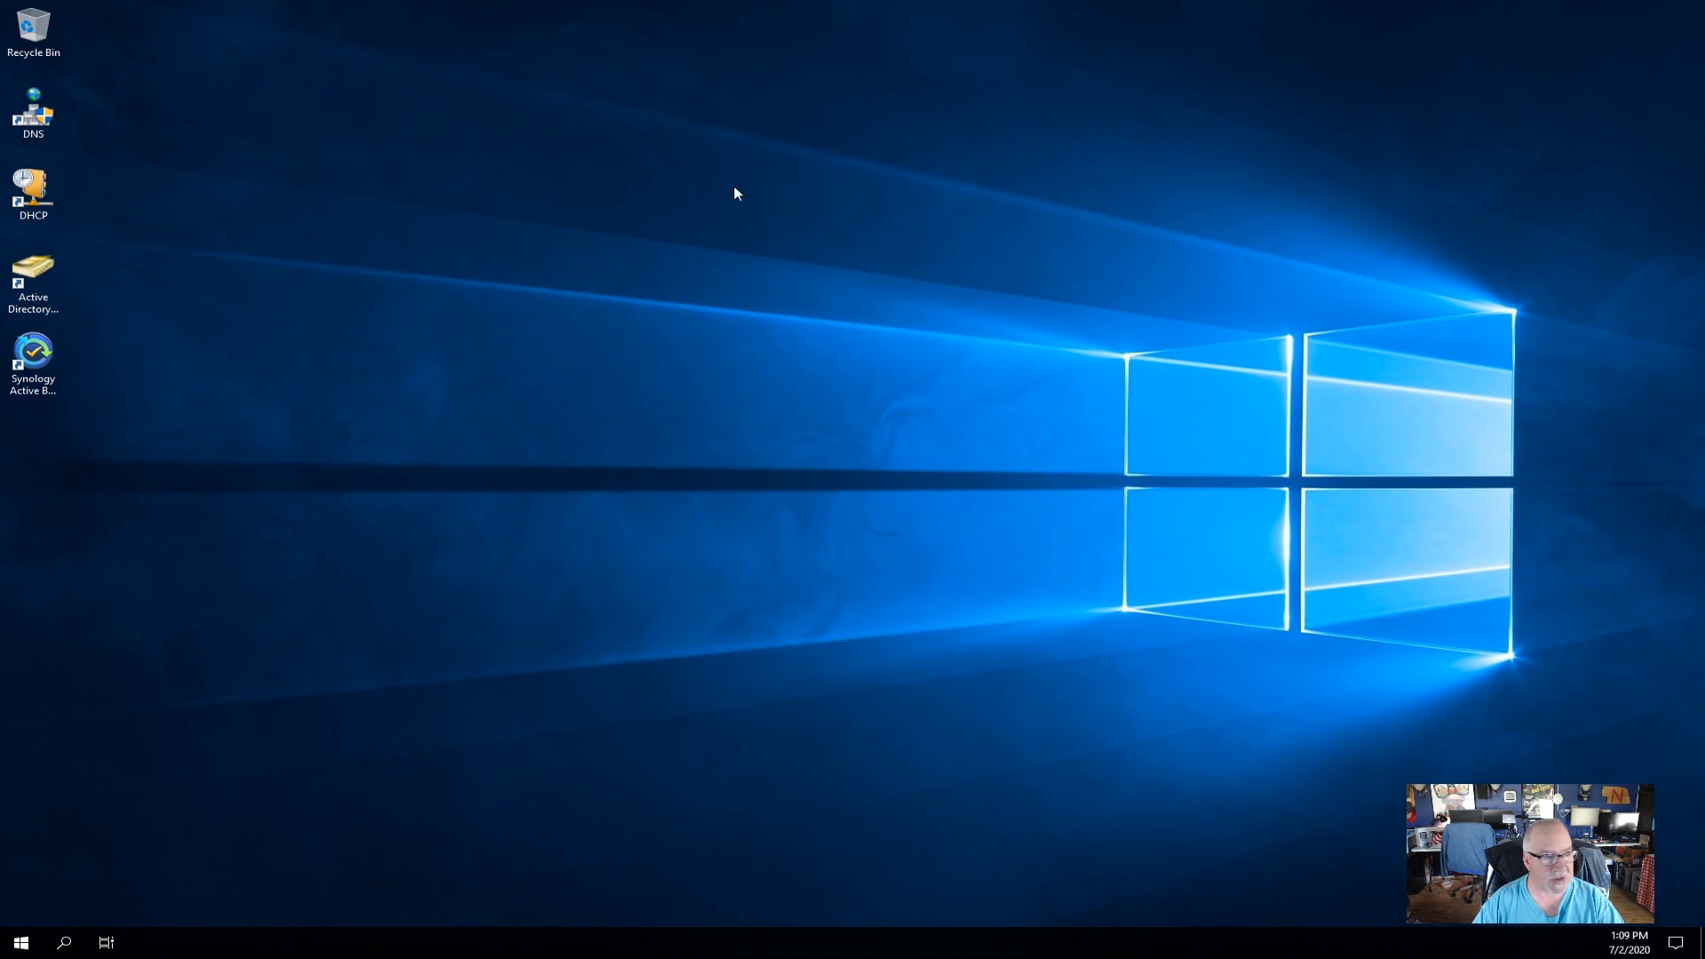
Launch the DHCP console from the desktop, maximized, with the tree widened to show mcs-dc01.mcs.local.
click(35, 194)
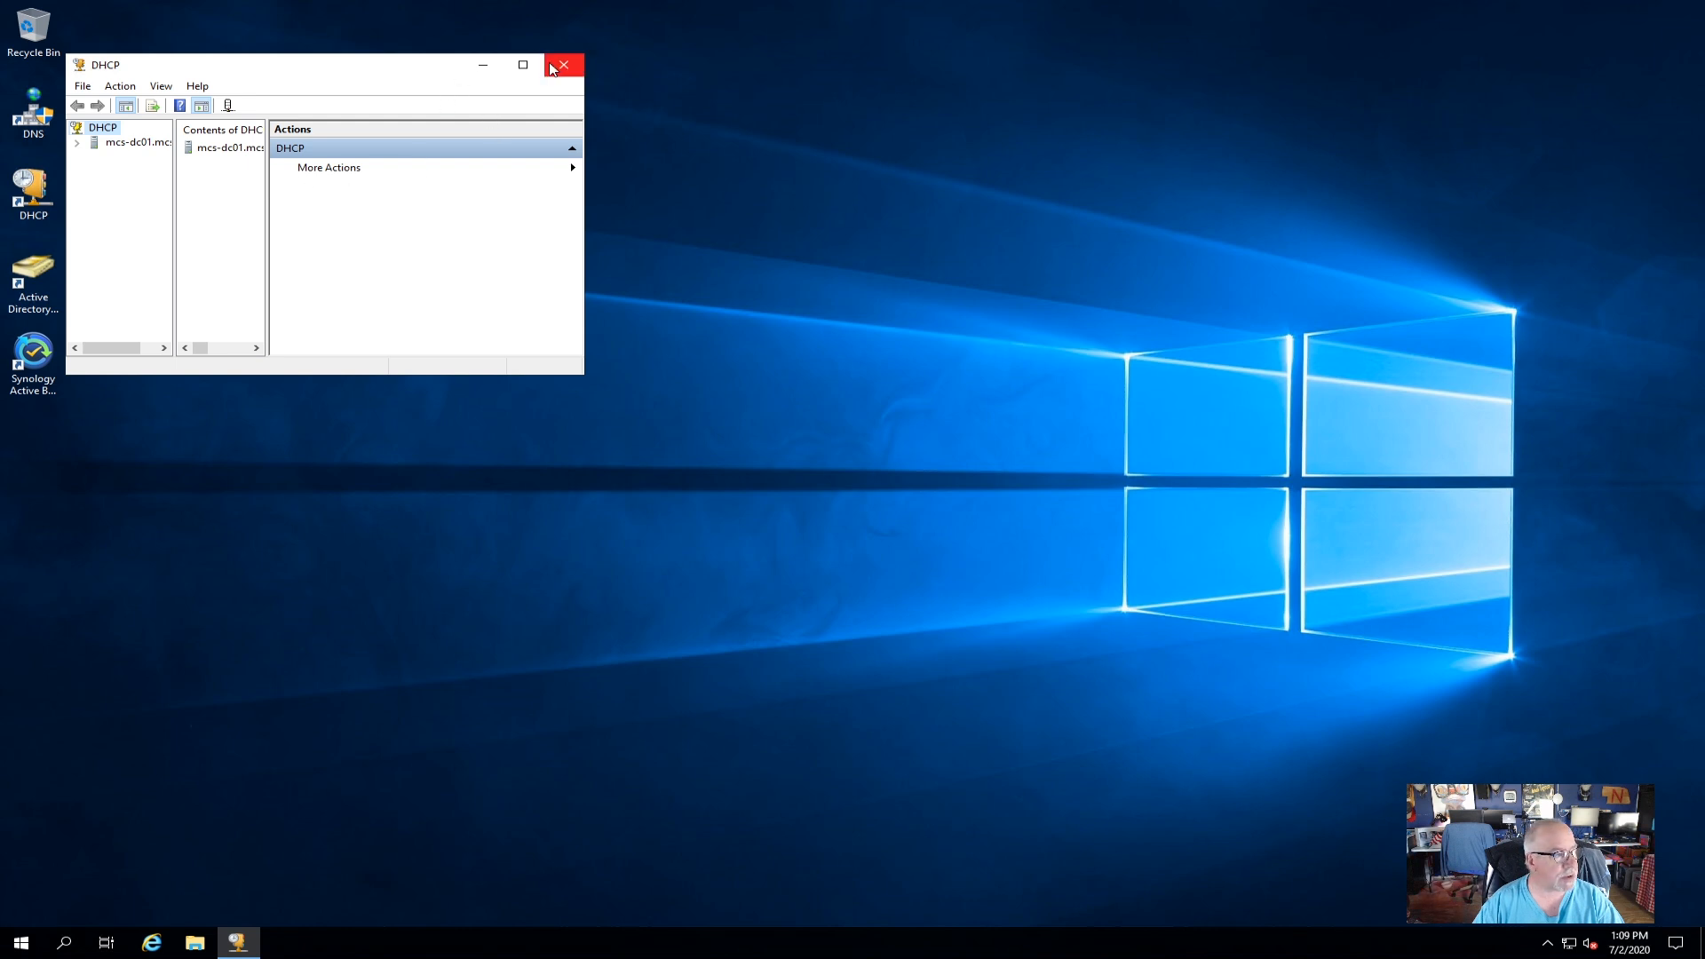
click(523, 64)
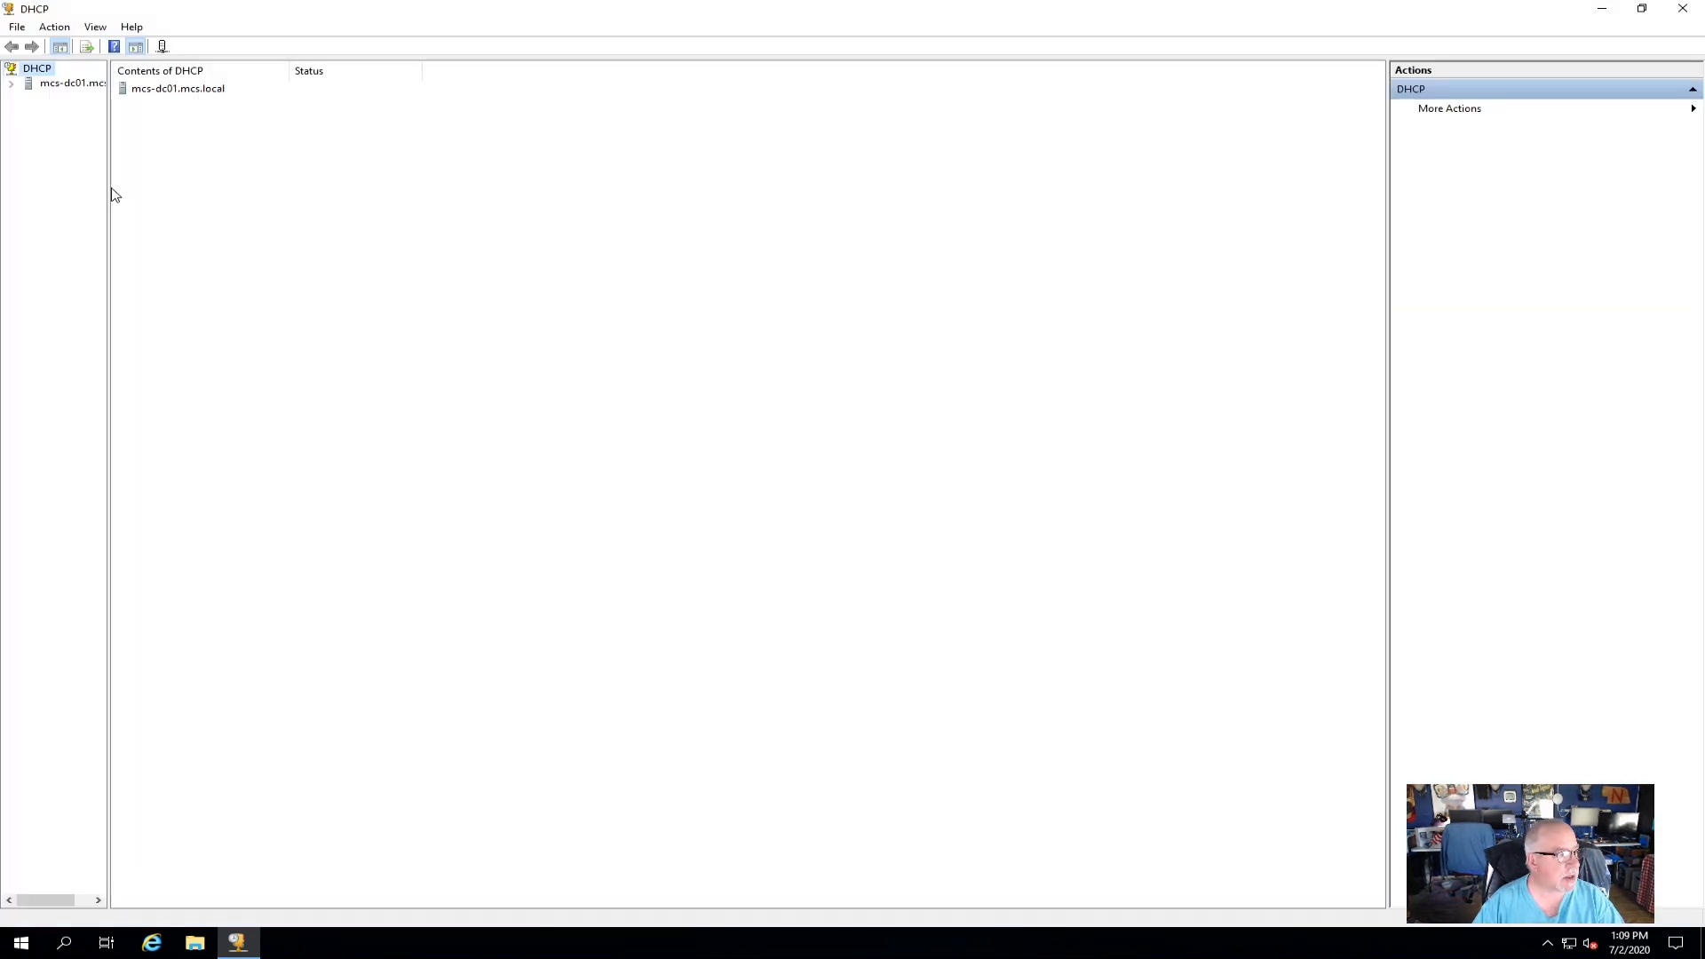
drag(108, 188, 304, 190)
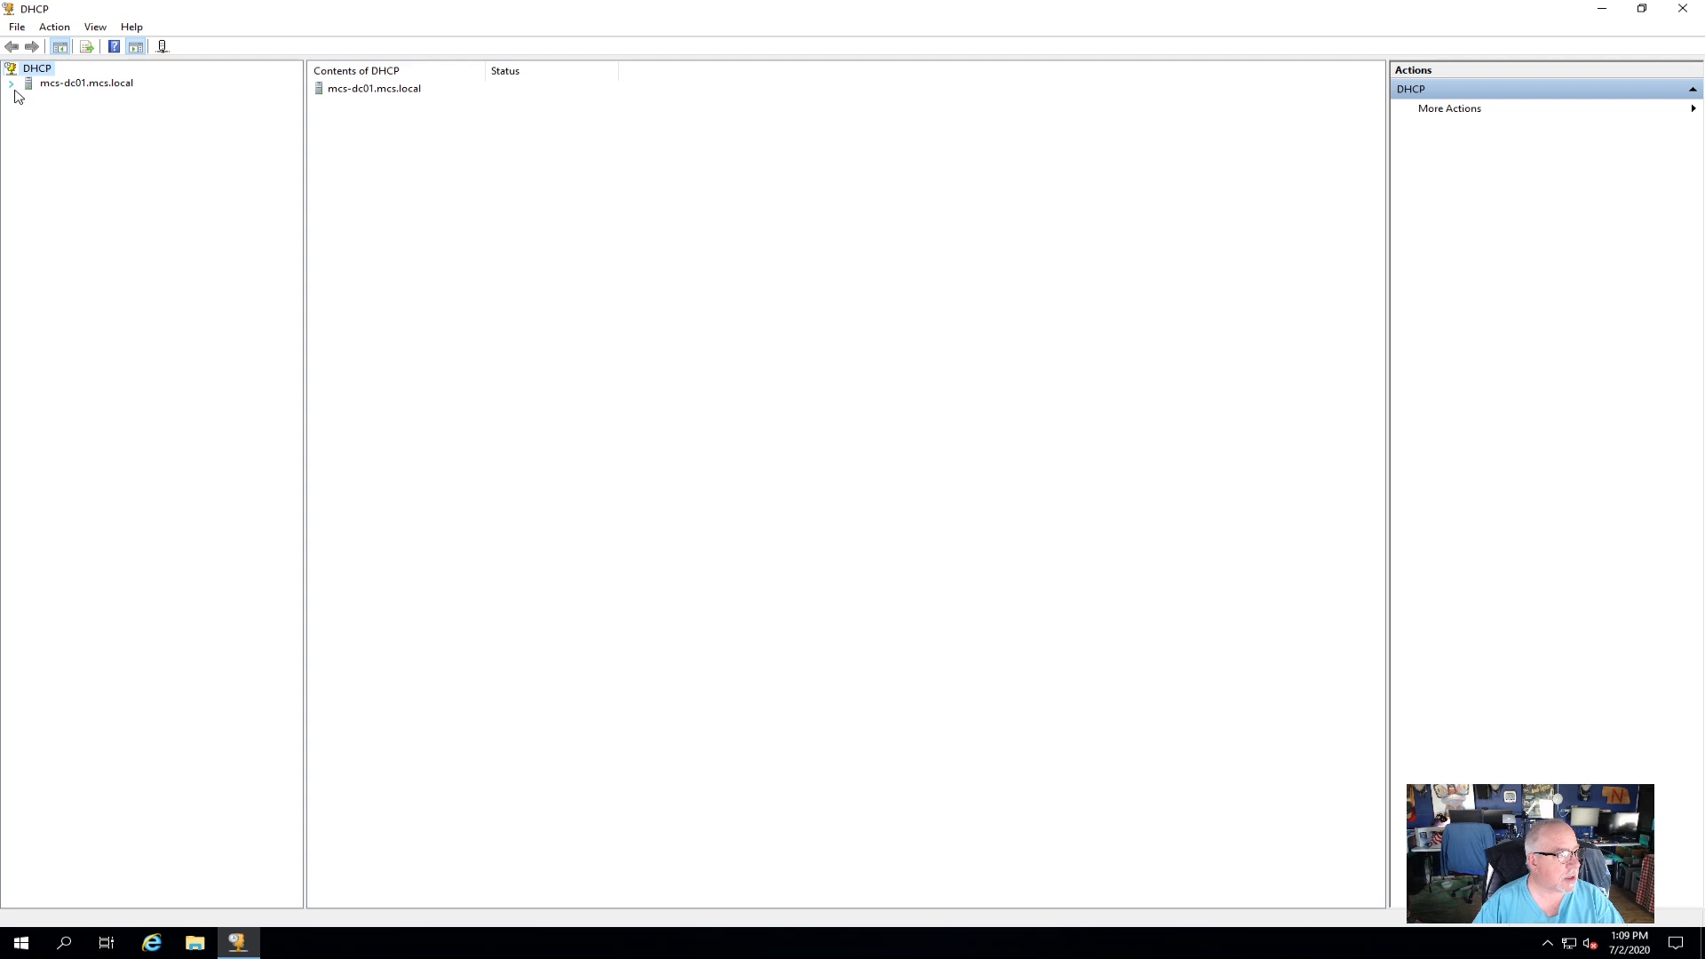
Expand mcs-dc01 > IPv4 > Scope [192.168.5.0] MCS and open its 006 DNS Servers scope option.
click(12, 83)
click(67, 97)
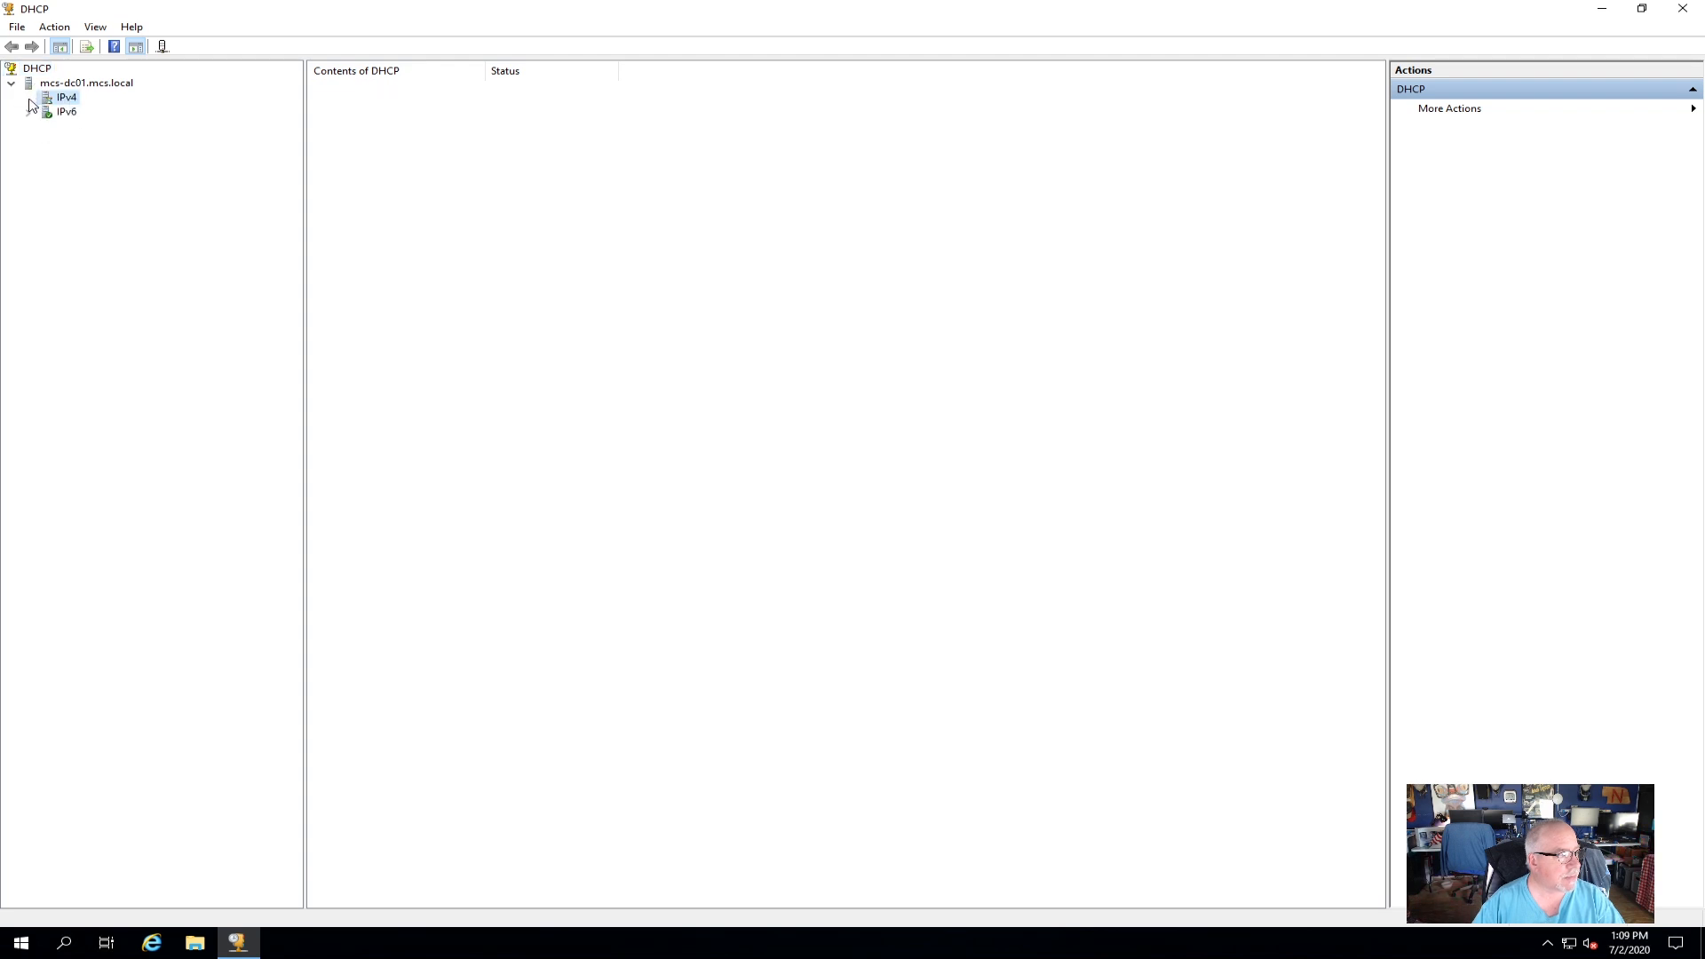
click(30, 99)
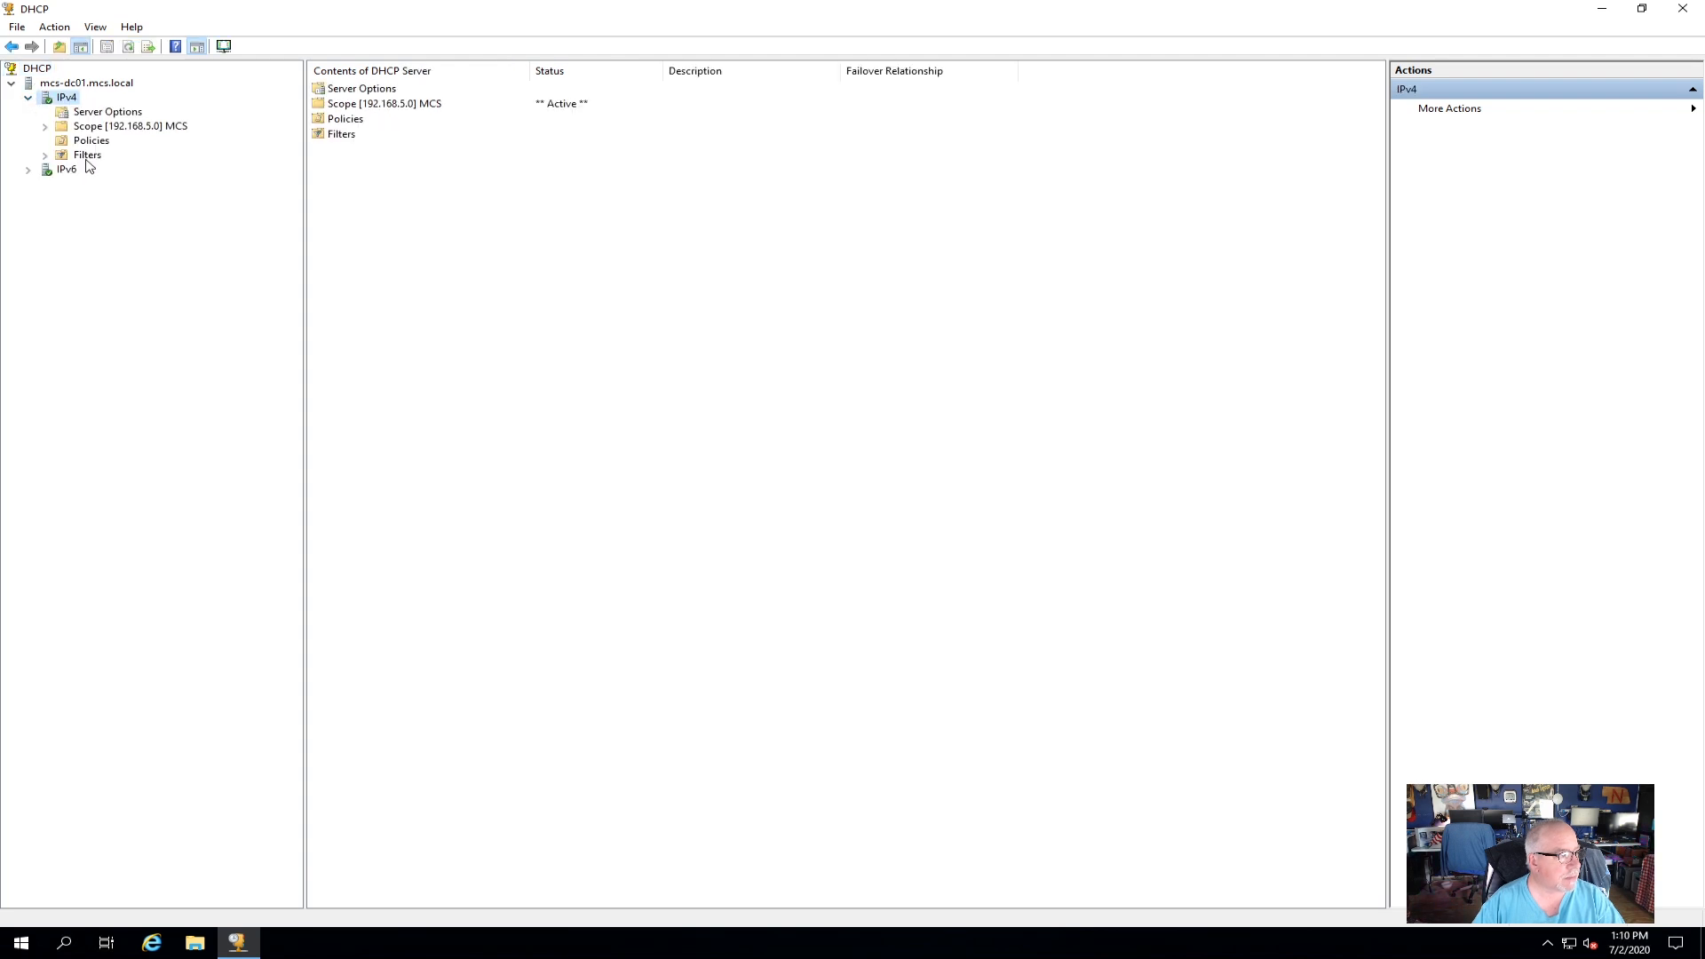
click(99, 129)
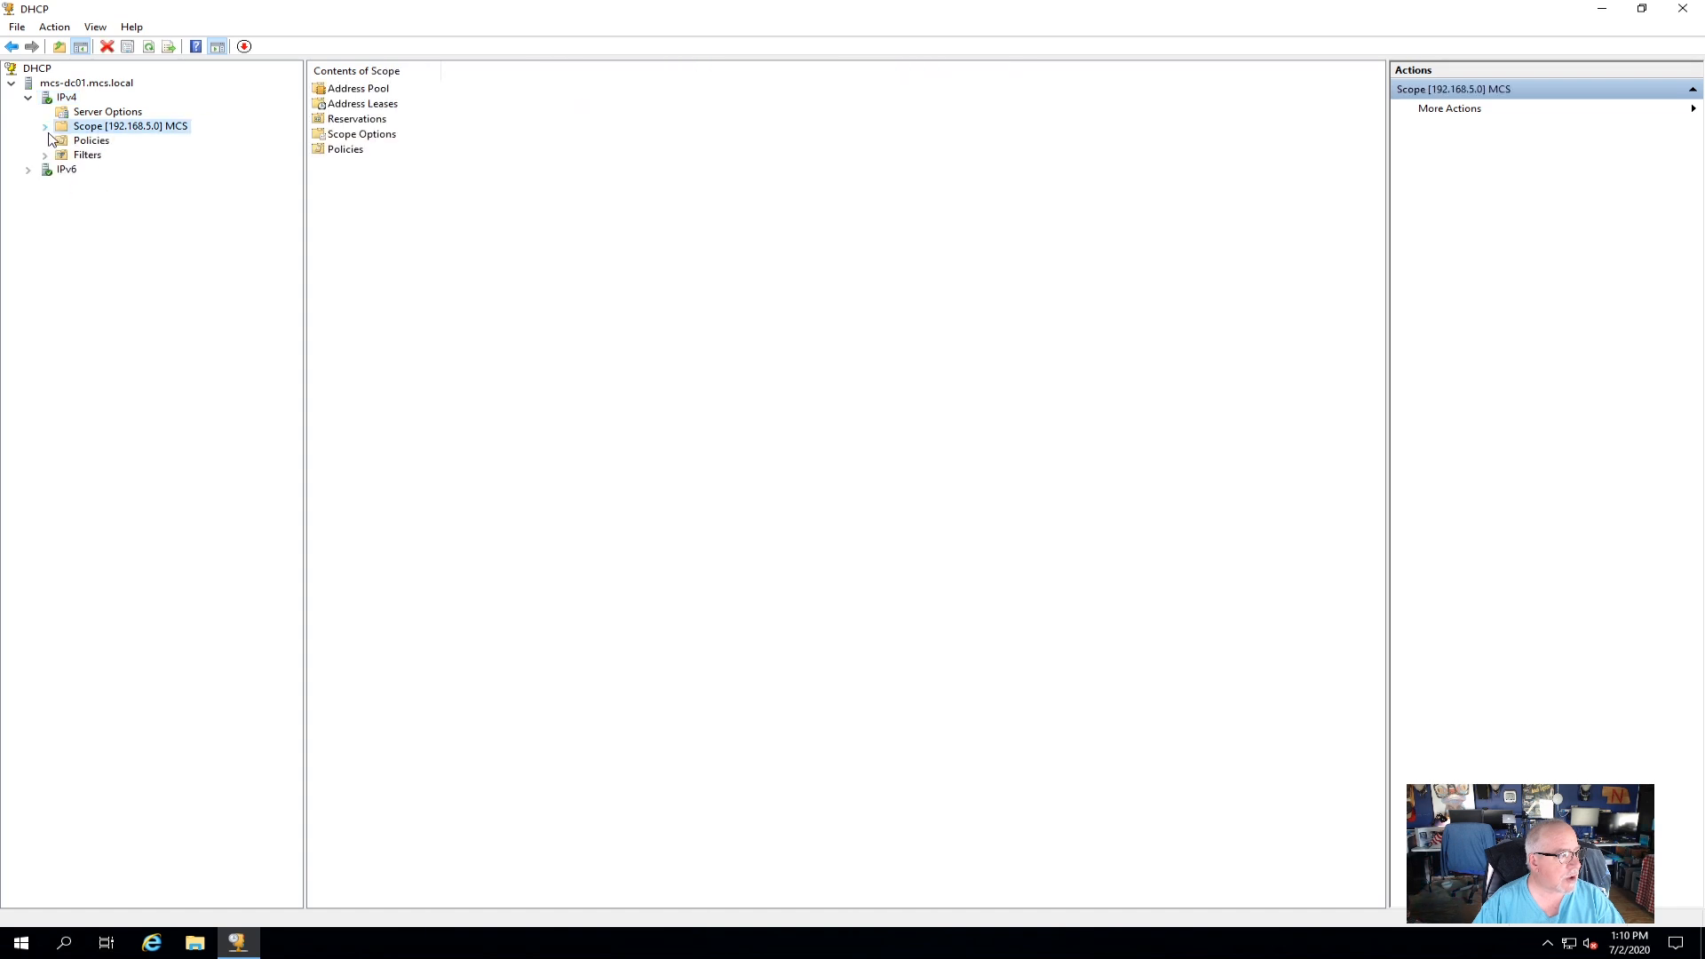
click(46, 127)
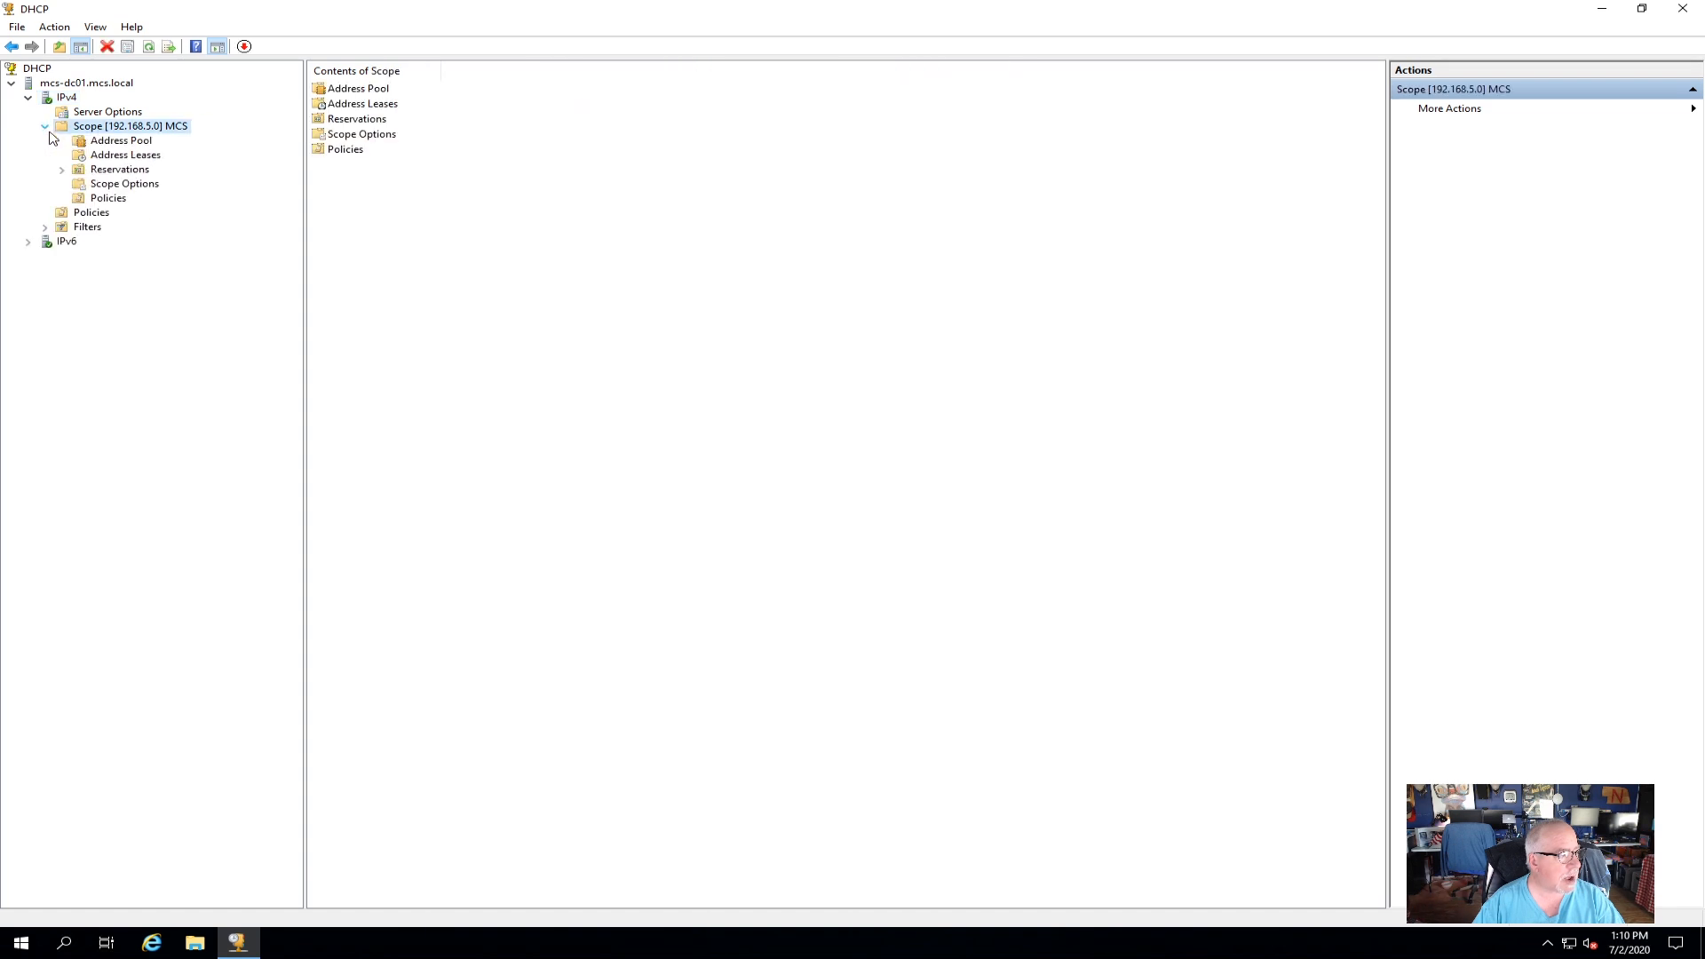
click(114, 182)
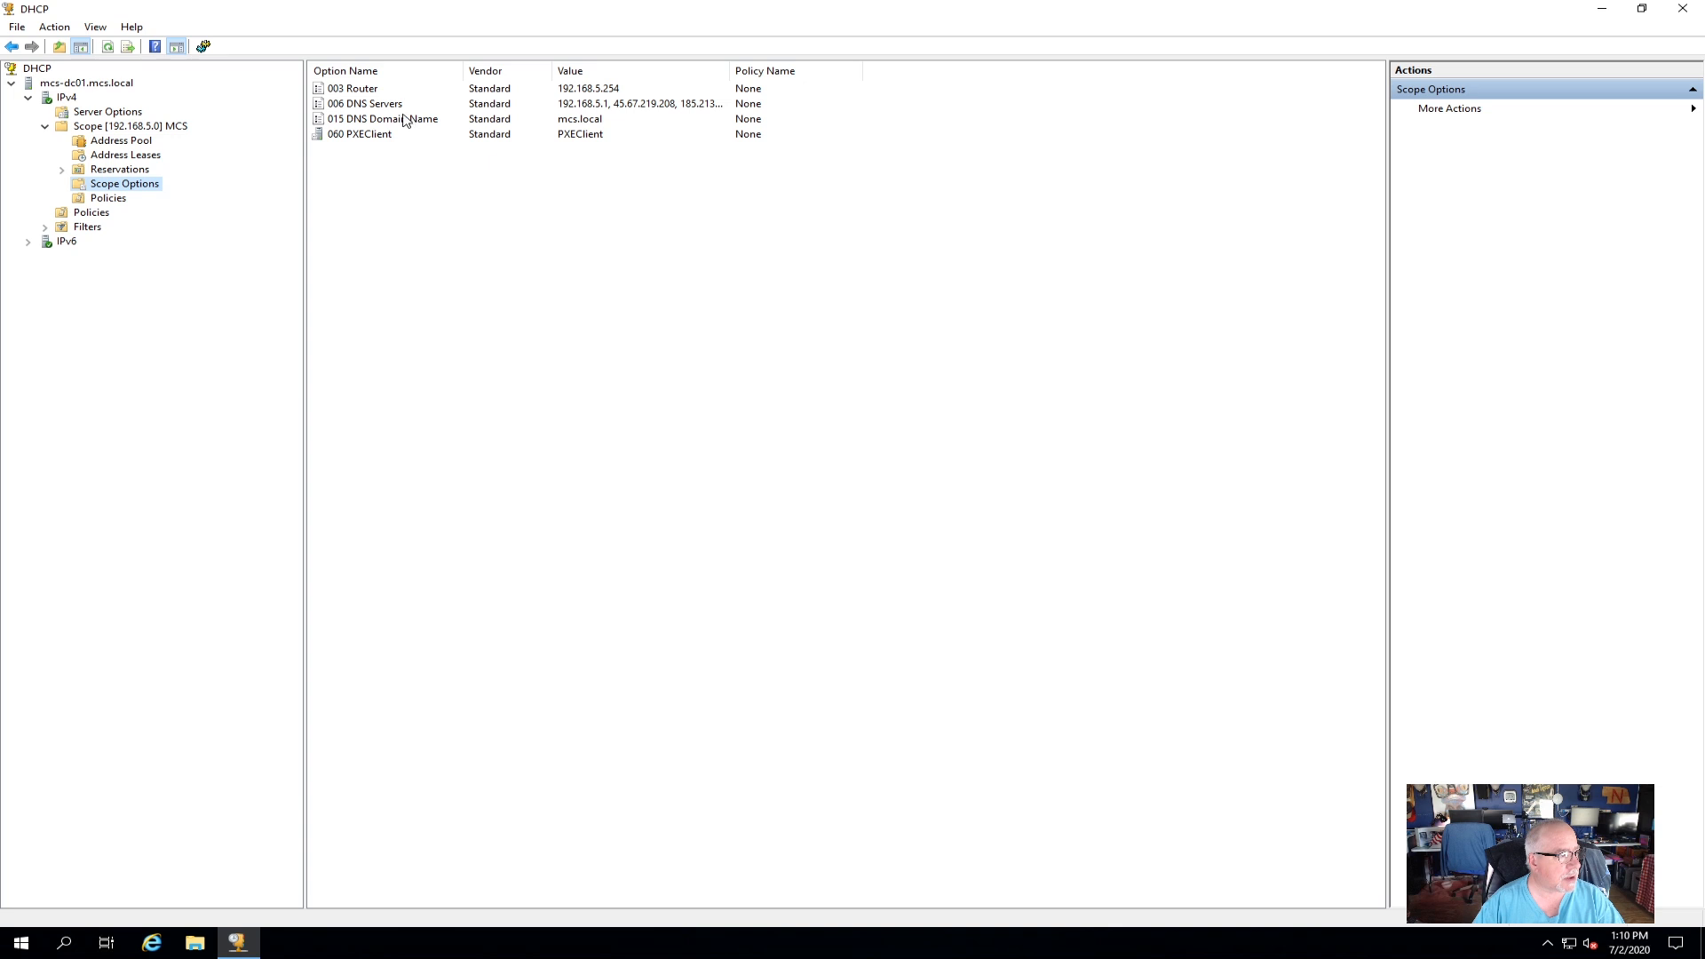
double_click(390, 108)
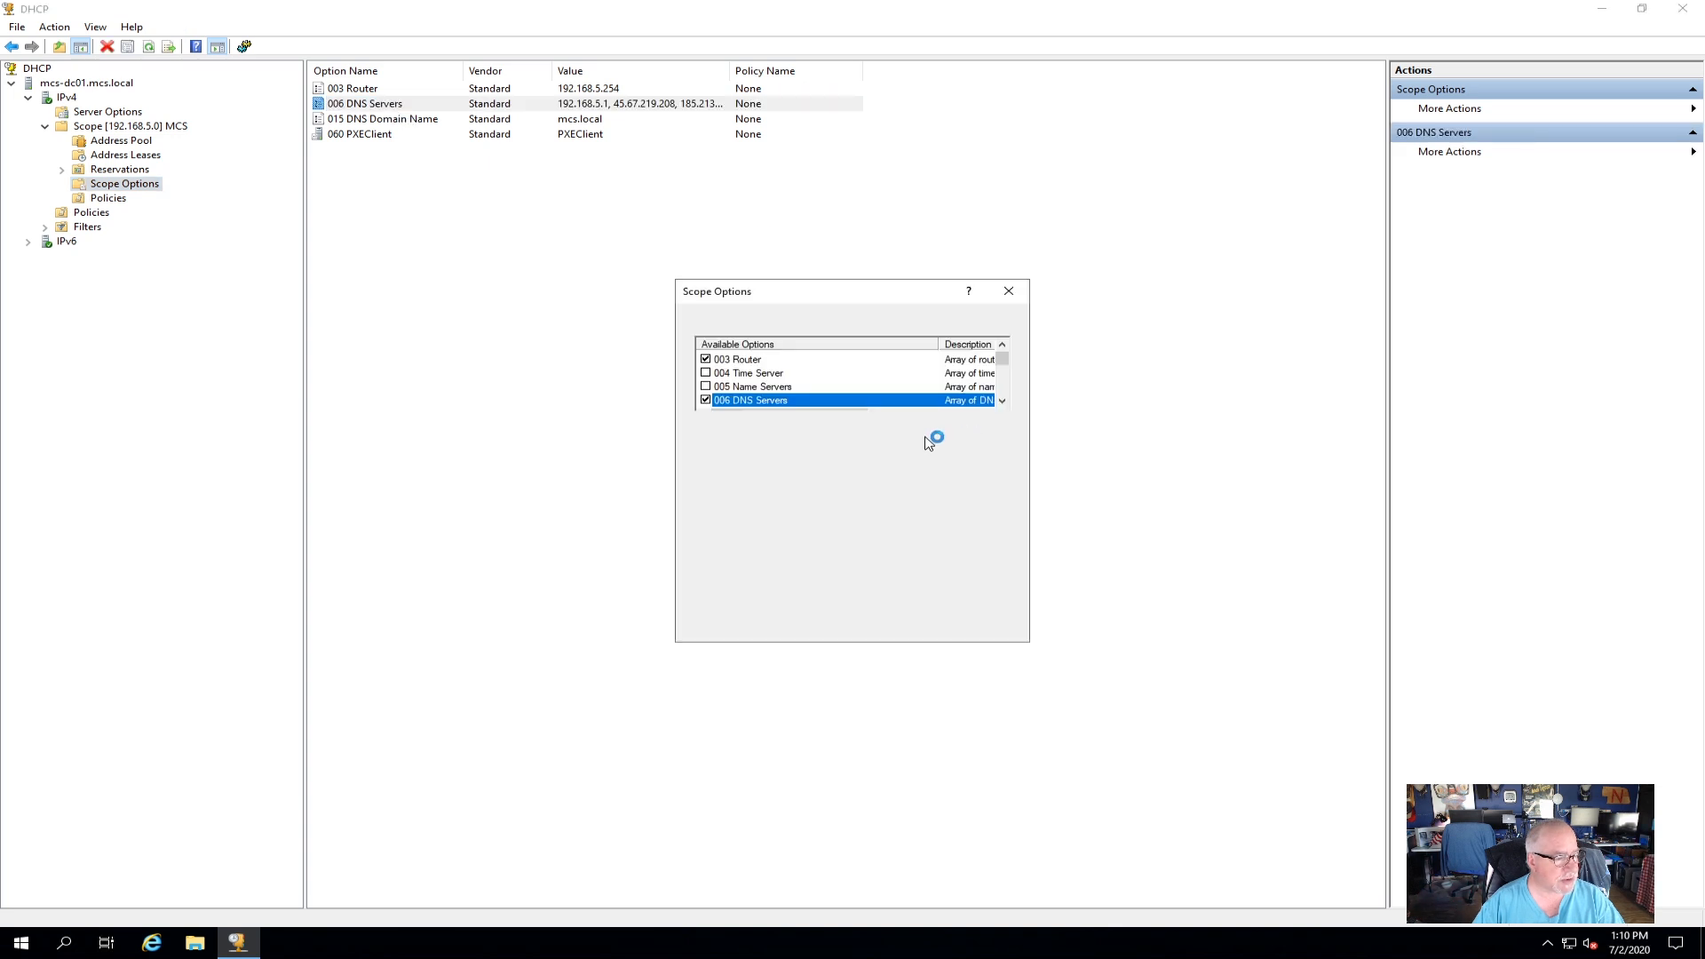
Add 192.168.5.2 to the scope's DNS Servers list.
click(732, 508)
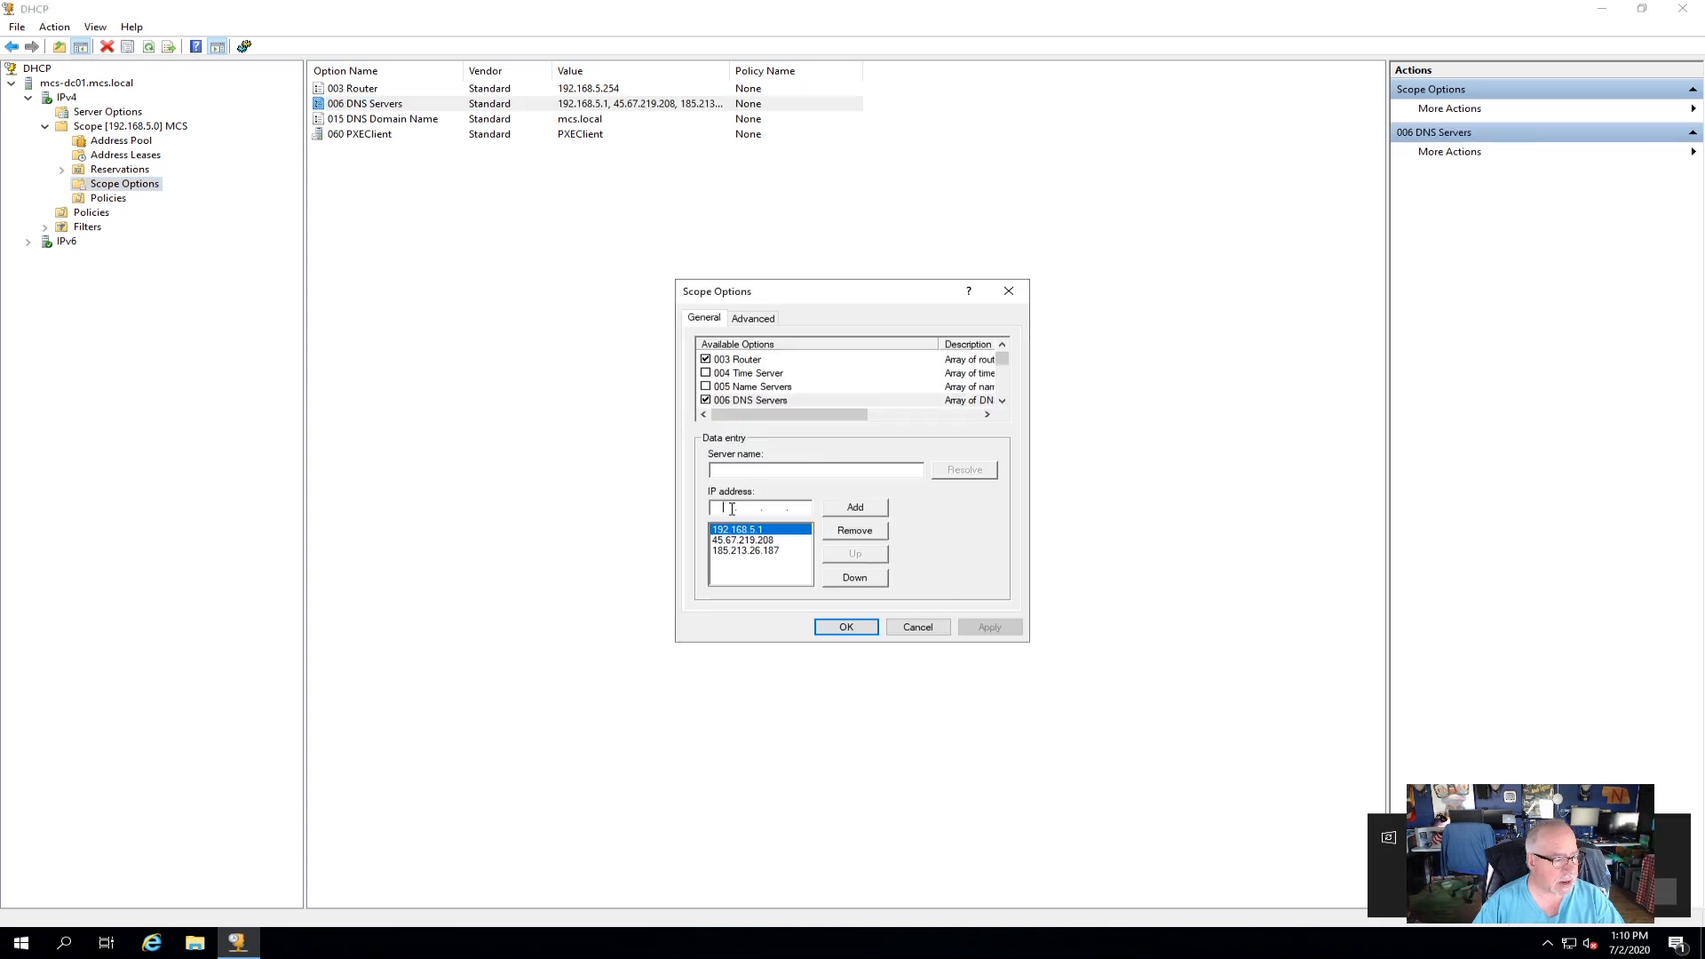
key(End)
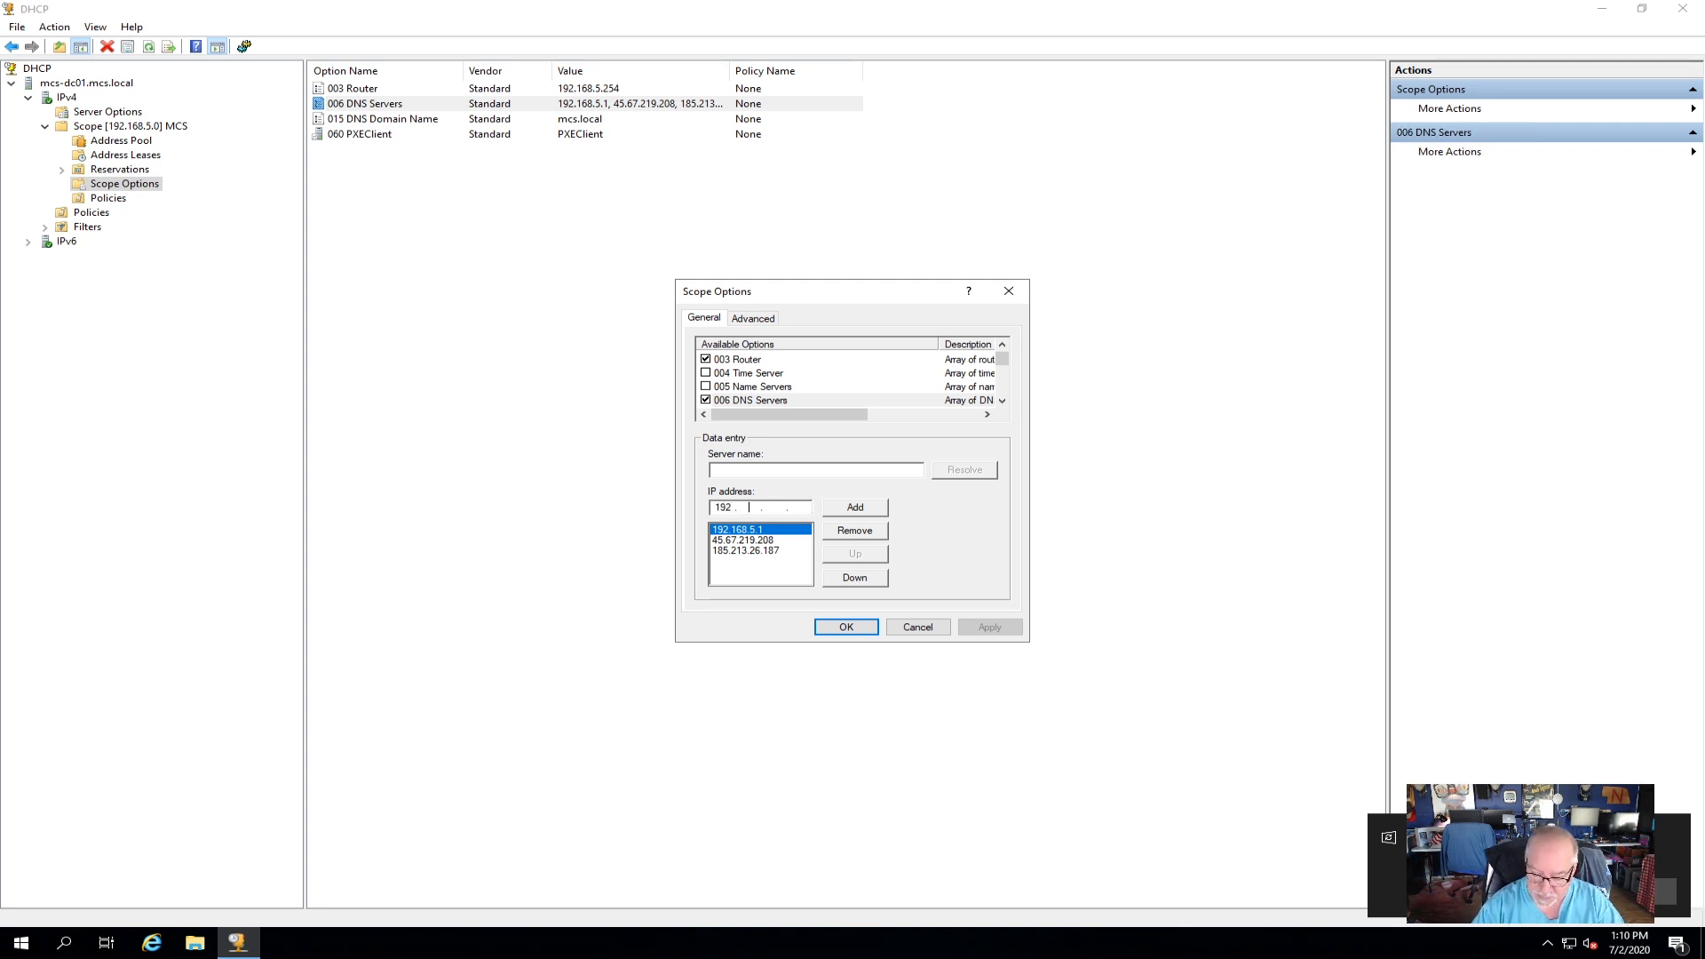
text(168.5.2)
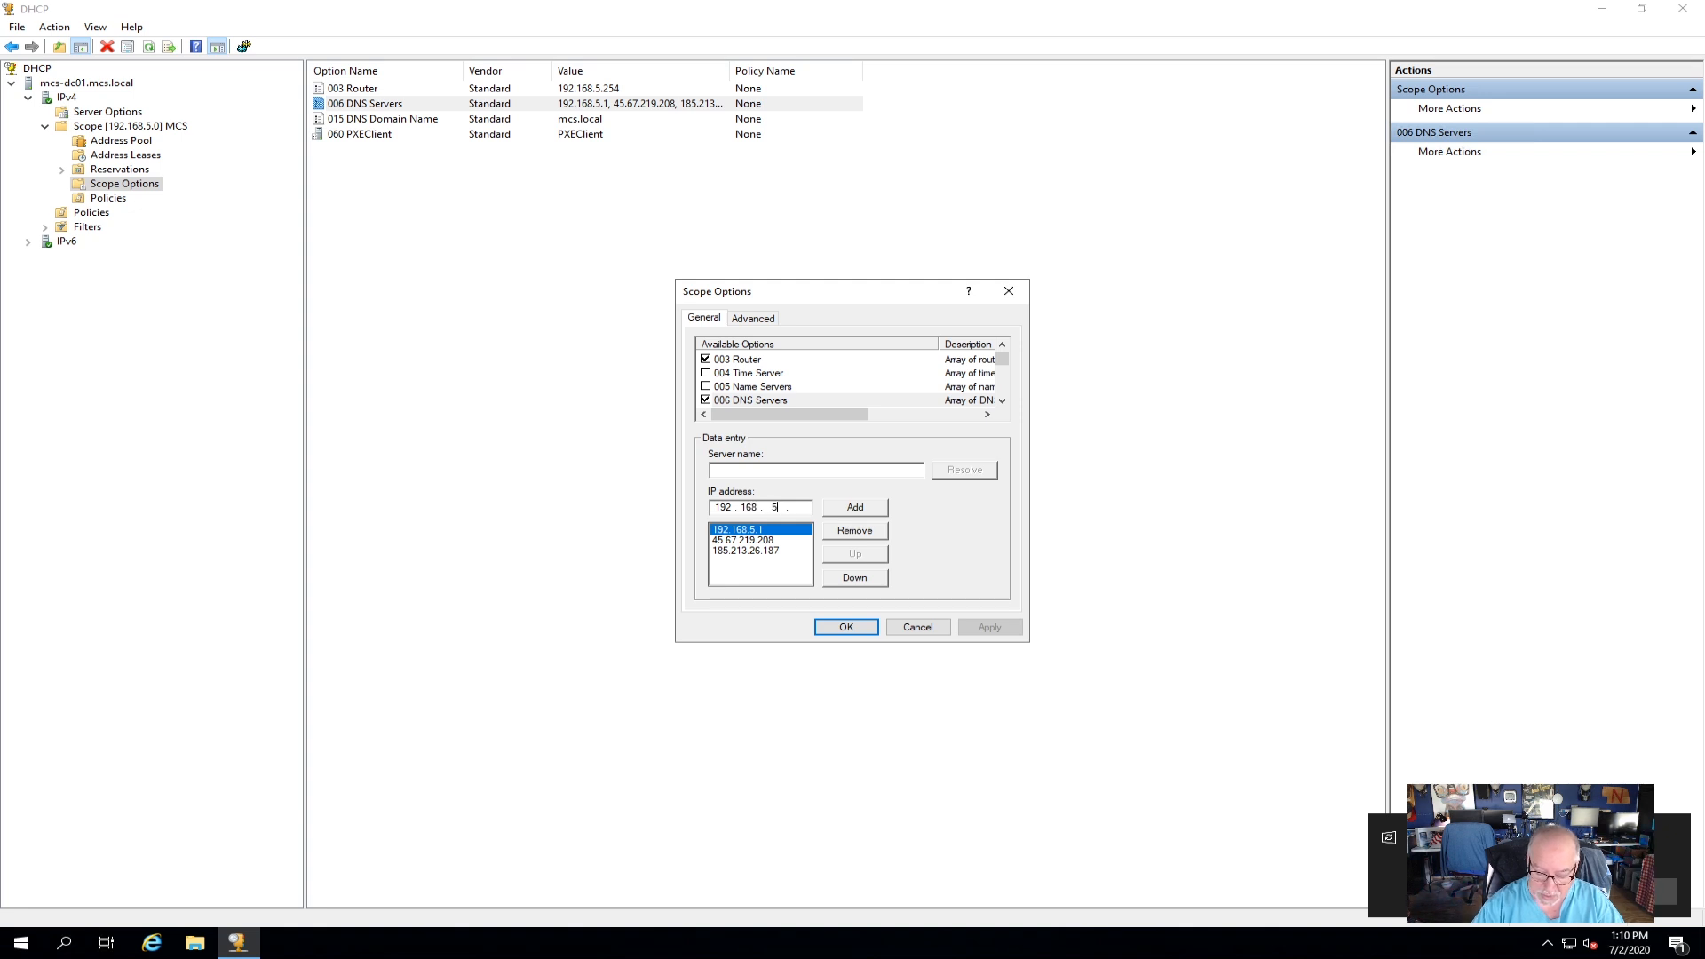
click(879, 510)
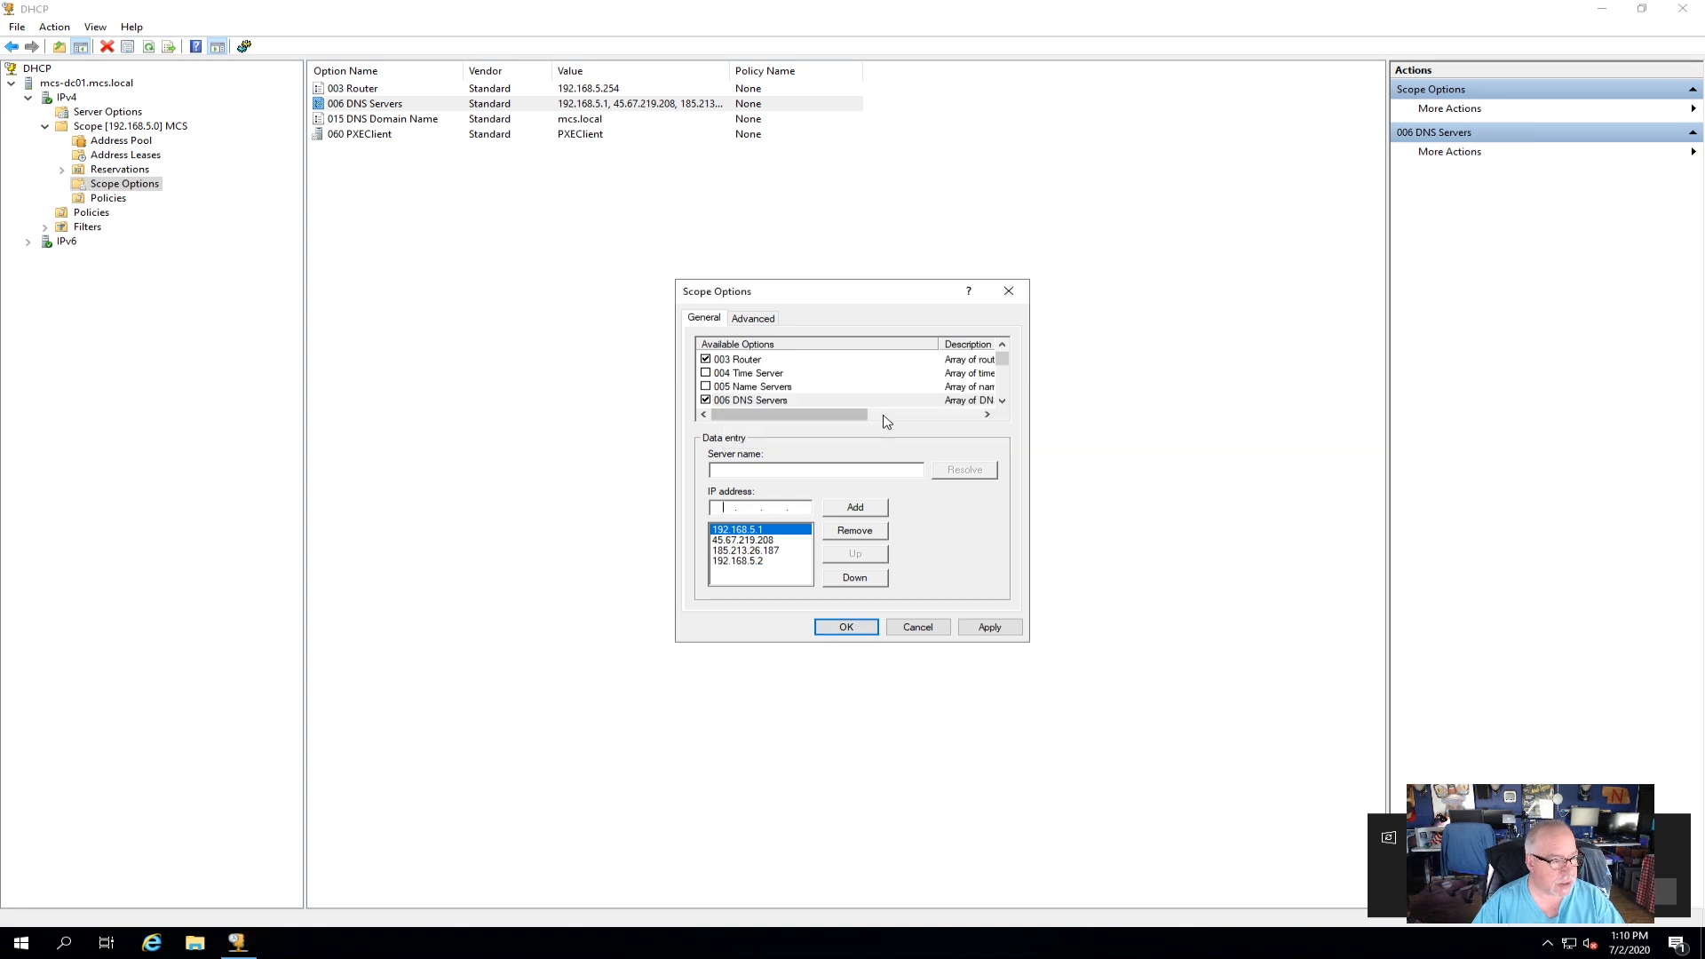
Move 192.168.5.2 up to second, after 192.168.5.1, apply it, check the Value column, and close DHCP.
click(757, 562)
click(857, 555)
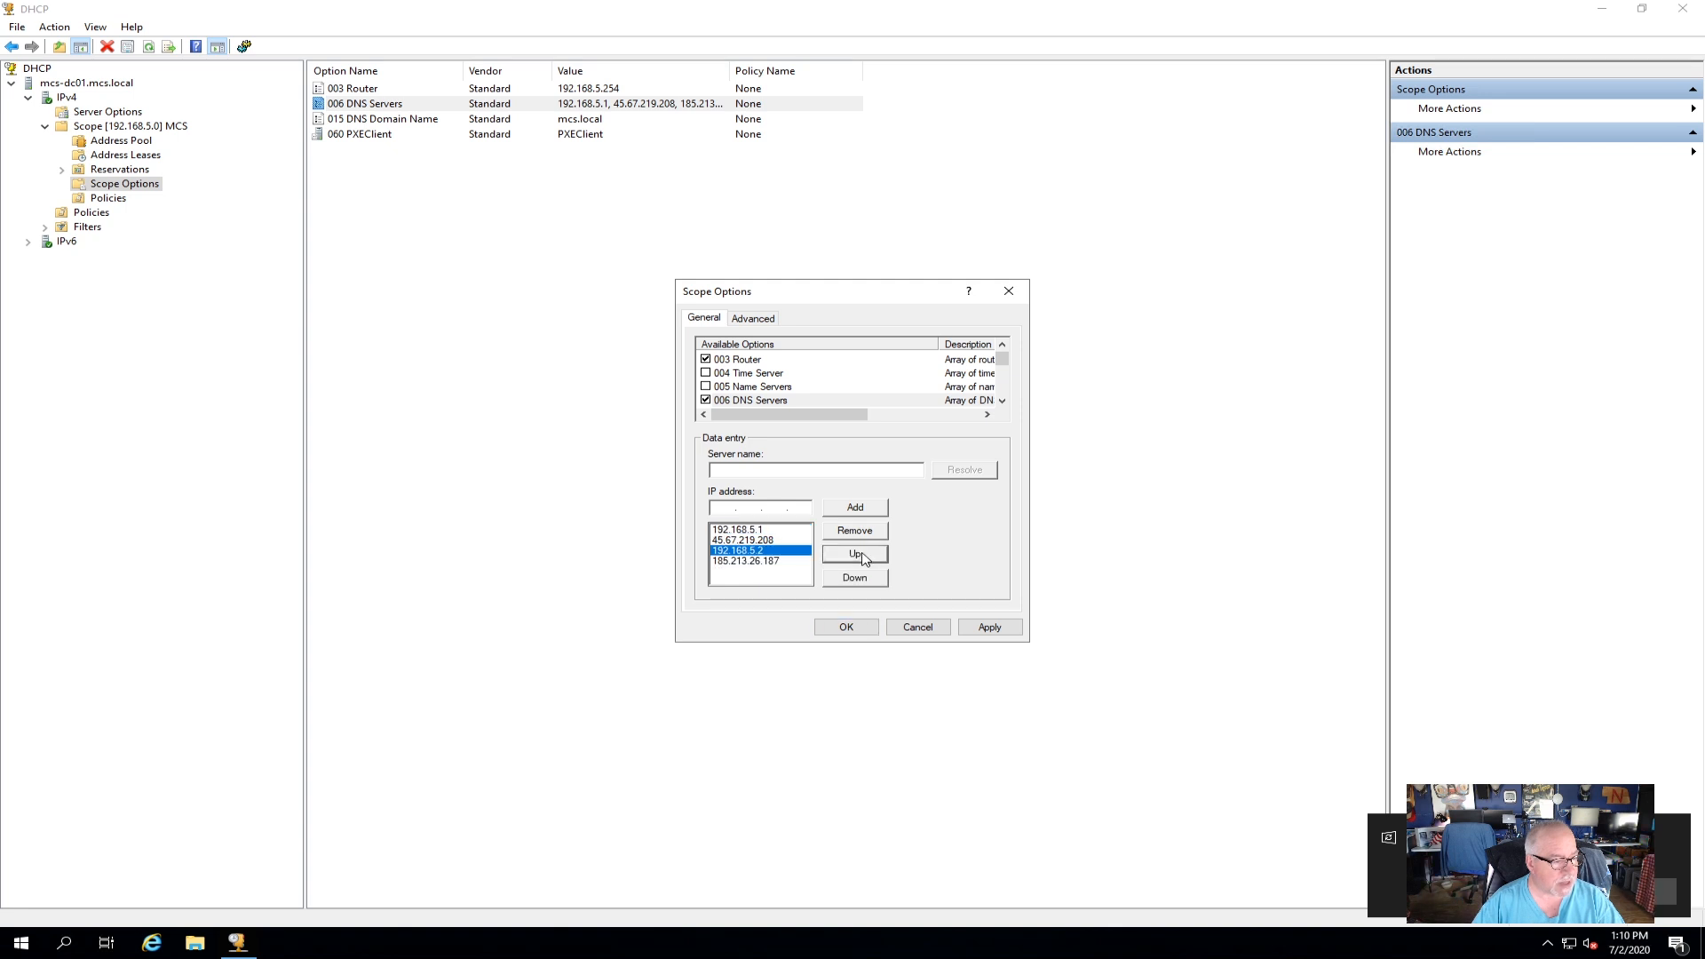
click(857, 555)
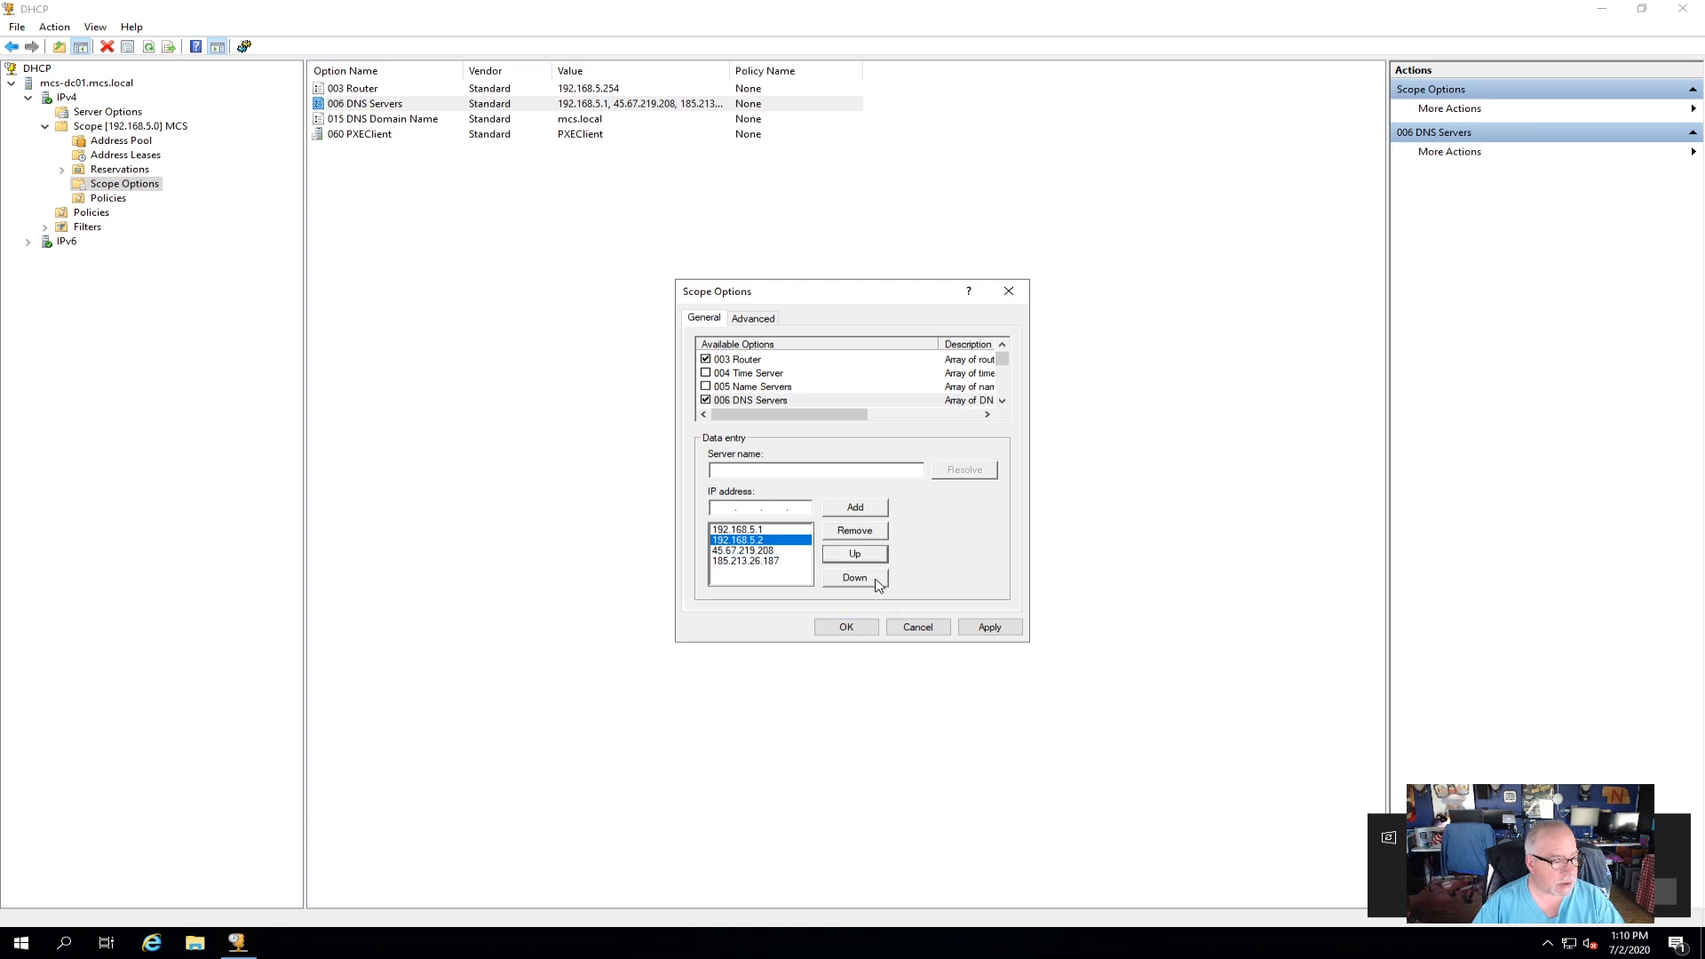
click(992, 628)
click(846, 628)
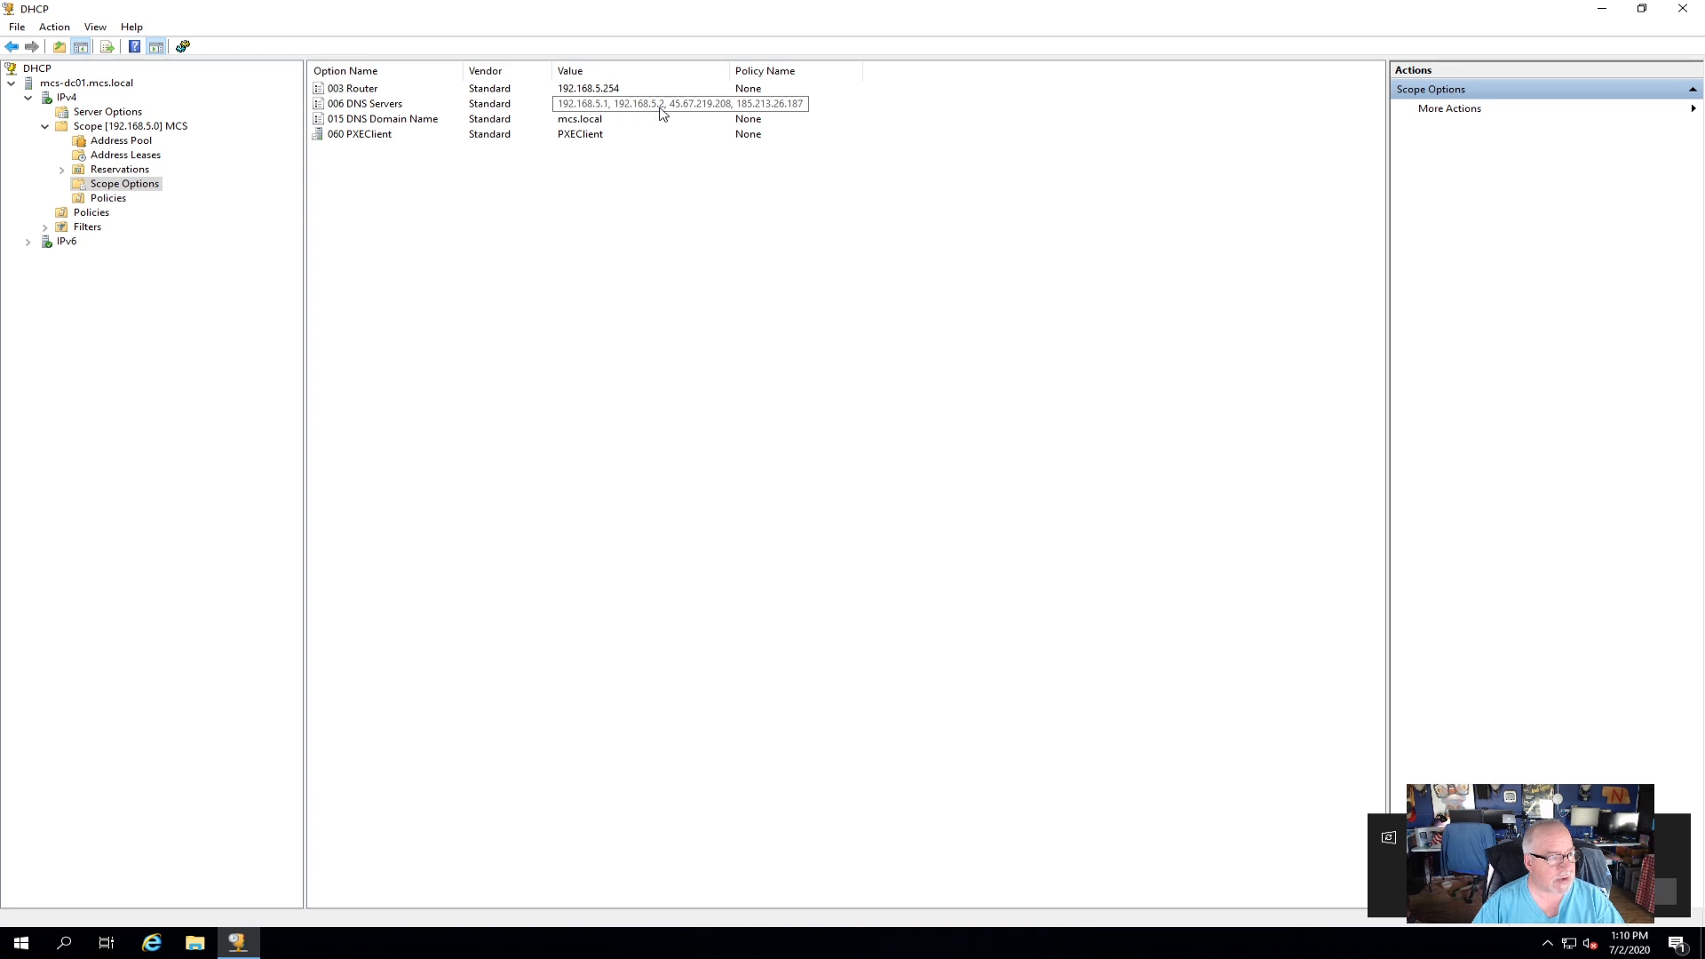
drag(729, 71, 809, 71)
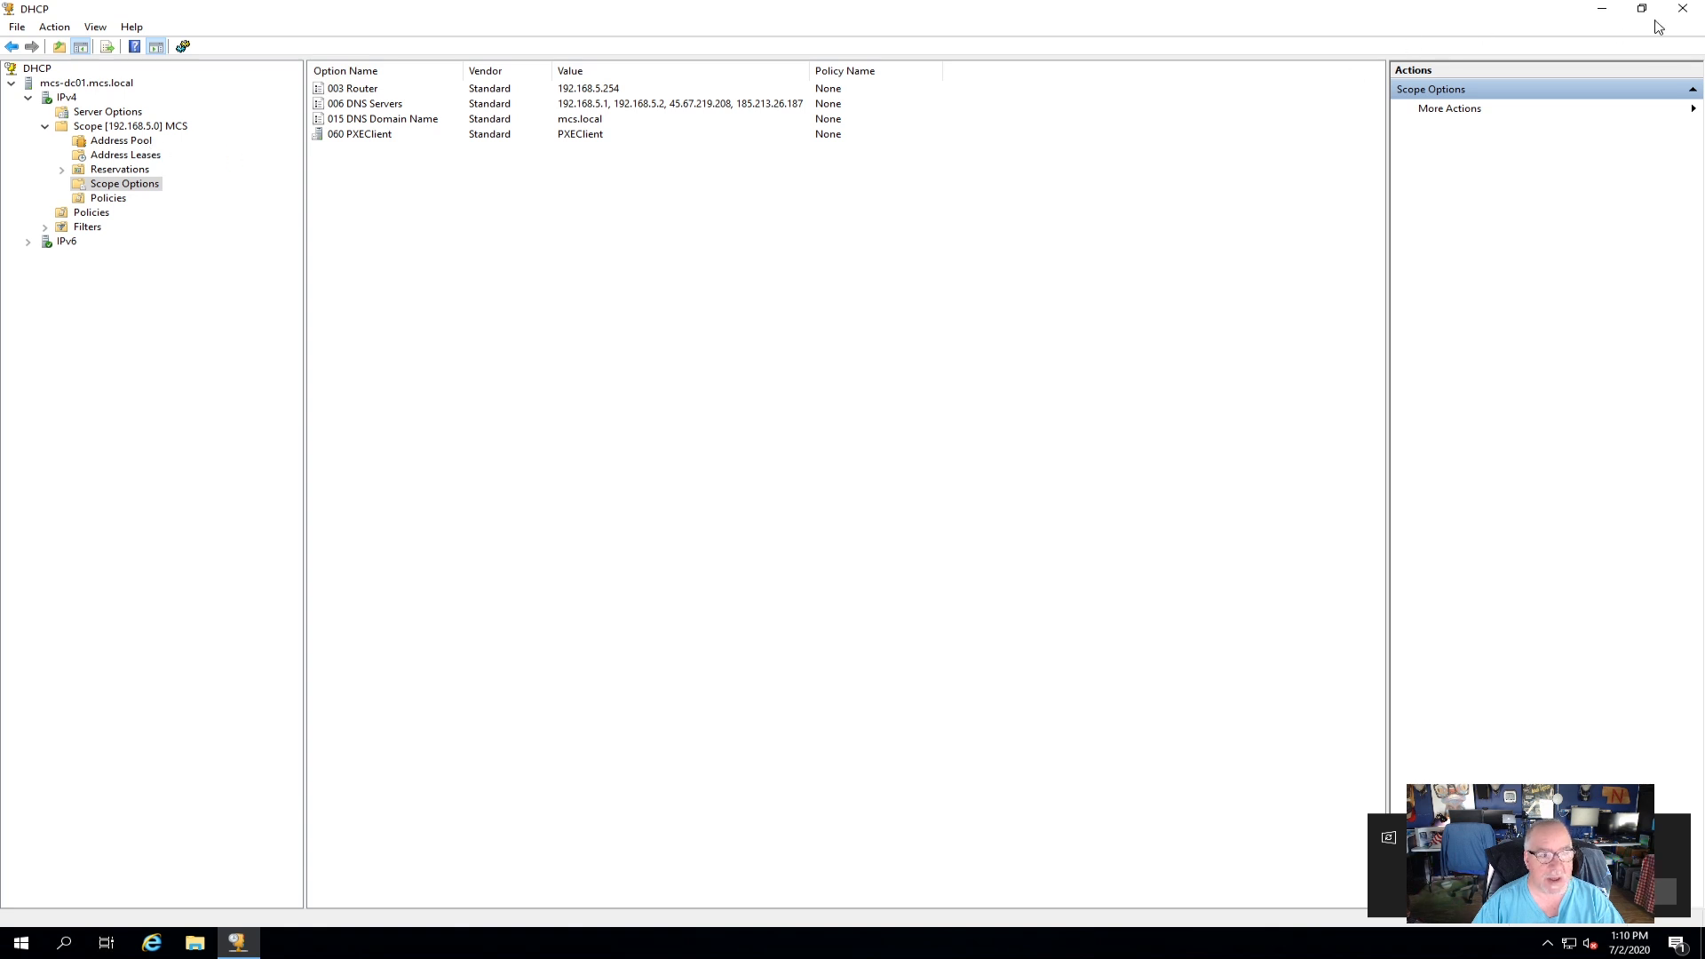
click(1682, 9)
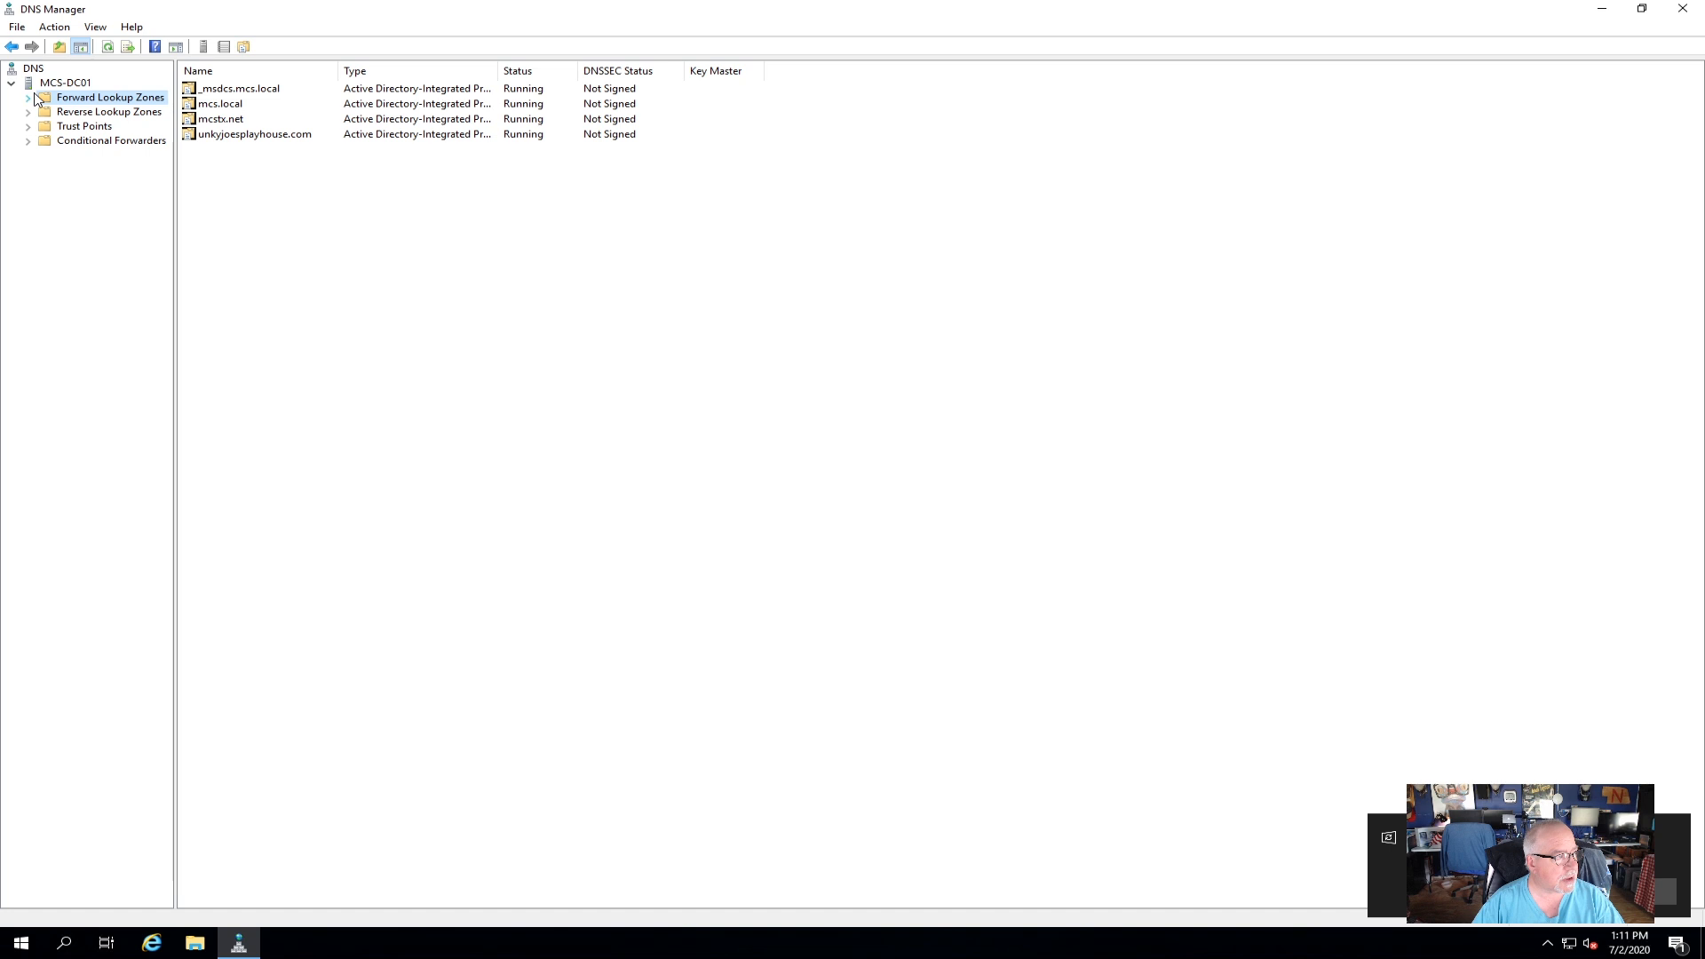
click(55, 84)
right_click(51, 86)
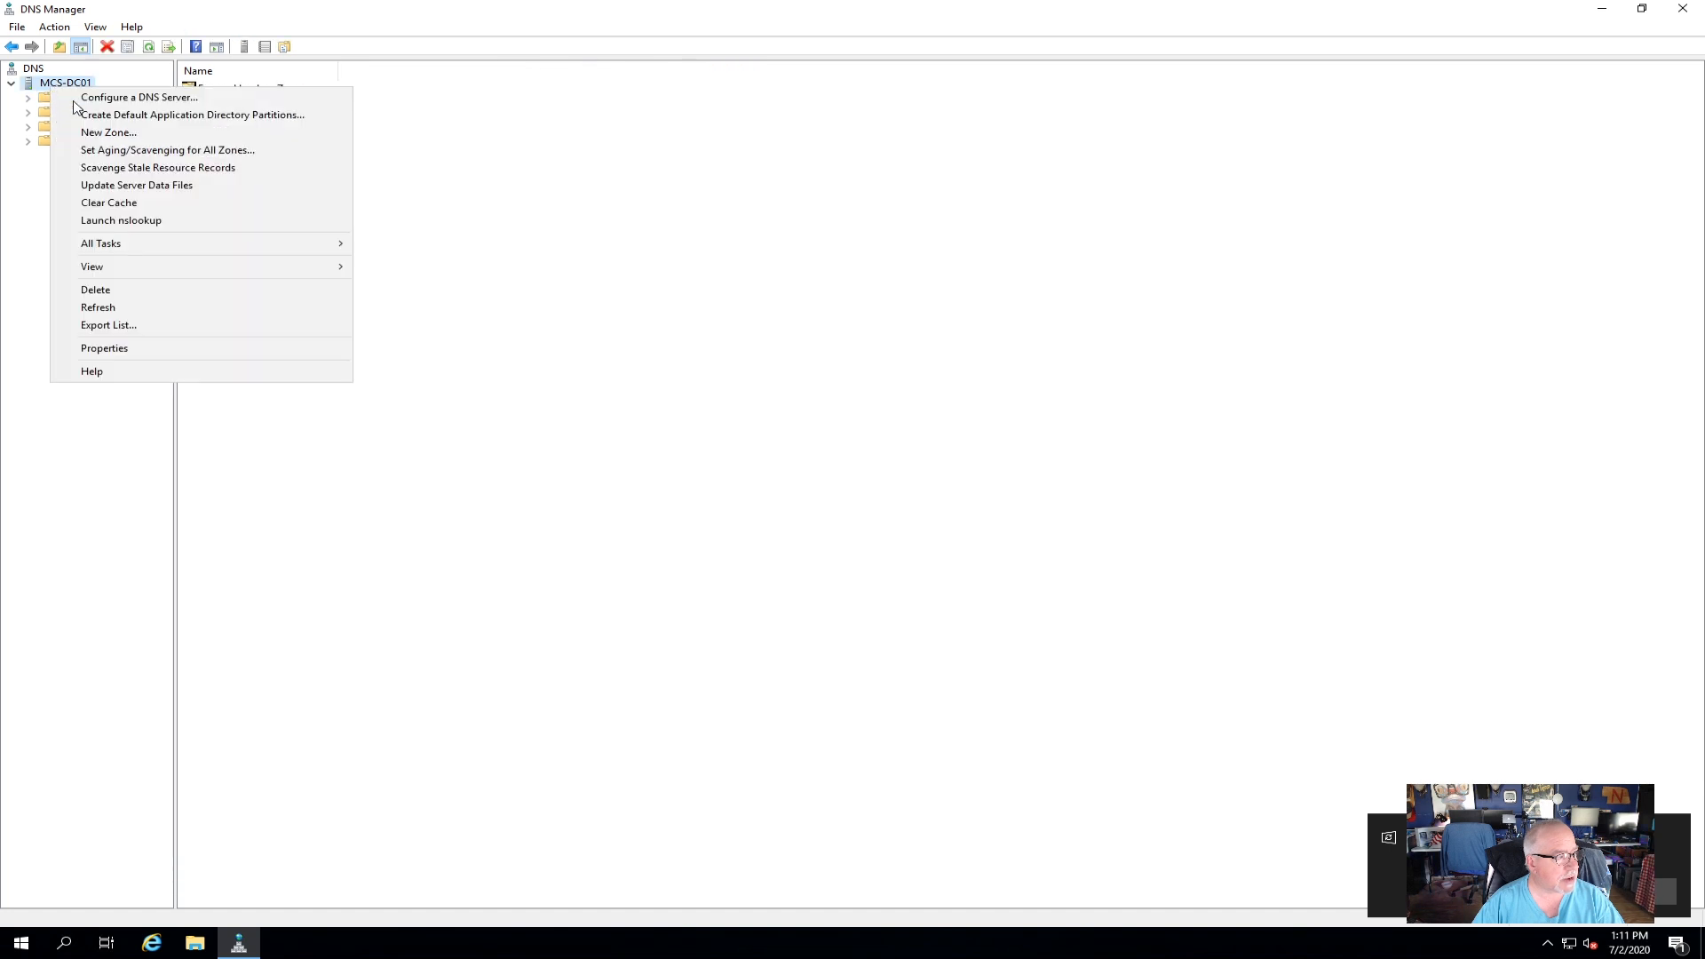
click(154, 354)
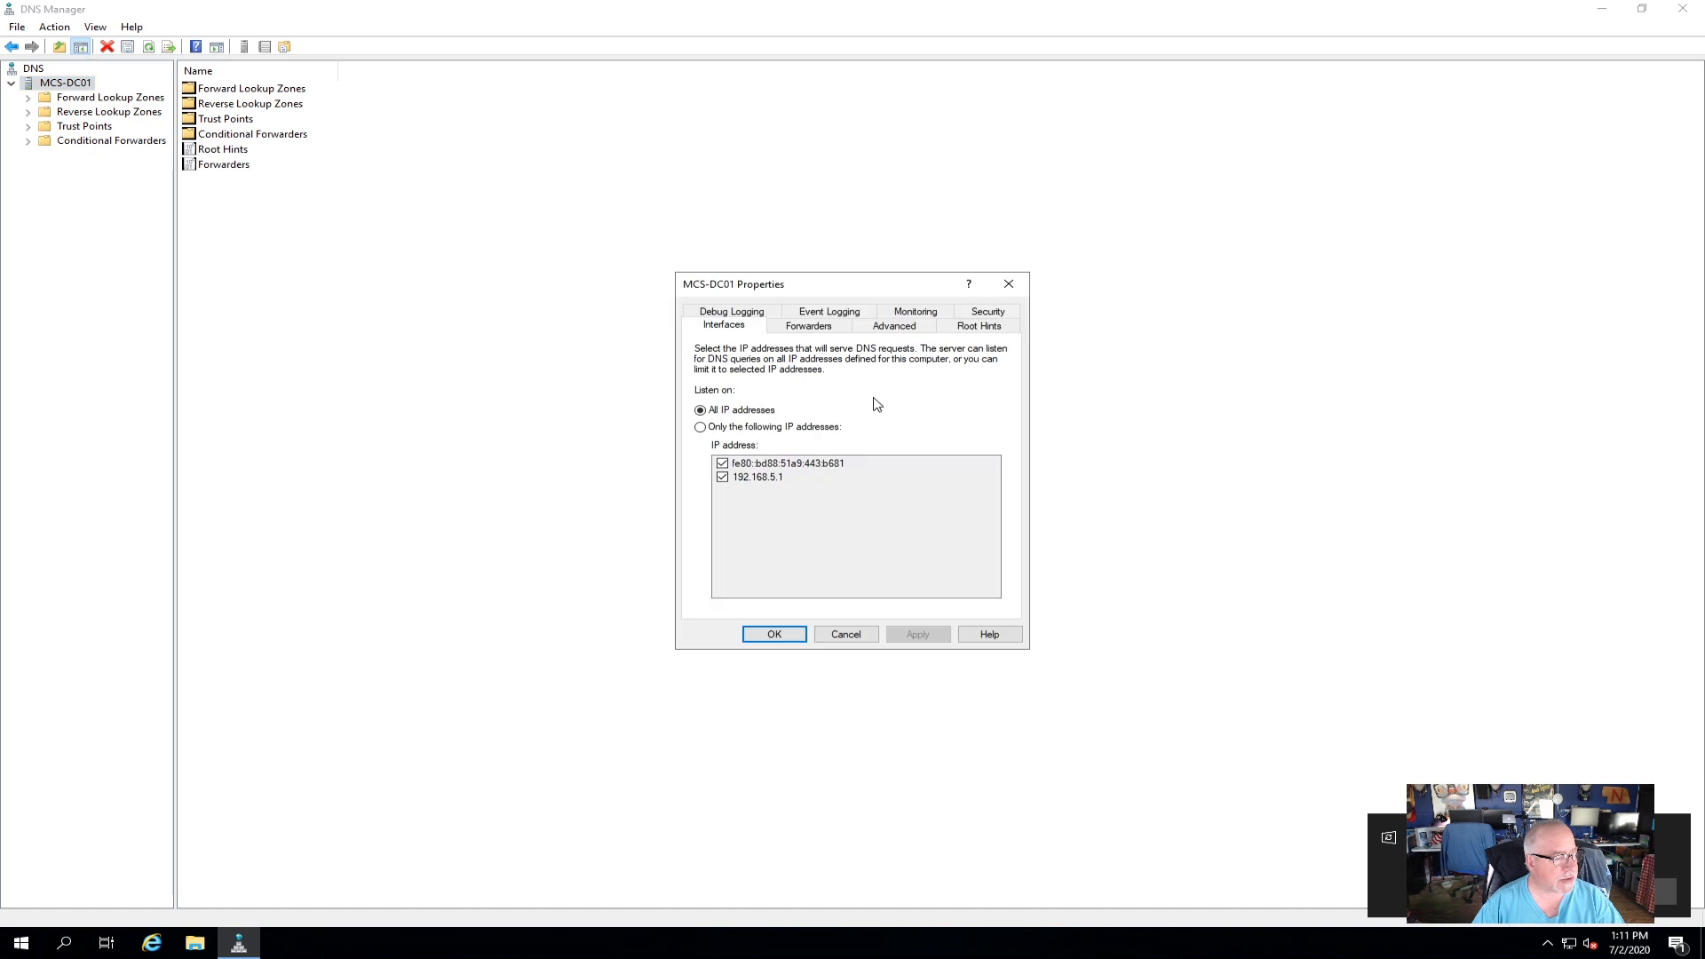
click(808, 327)
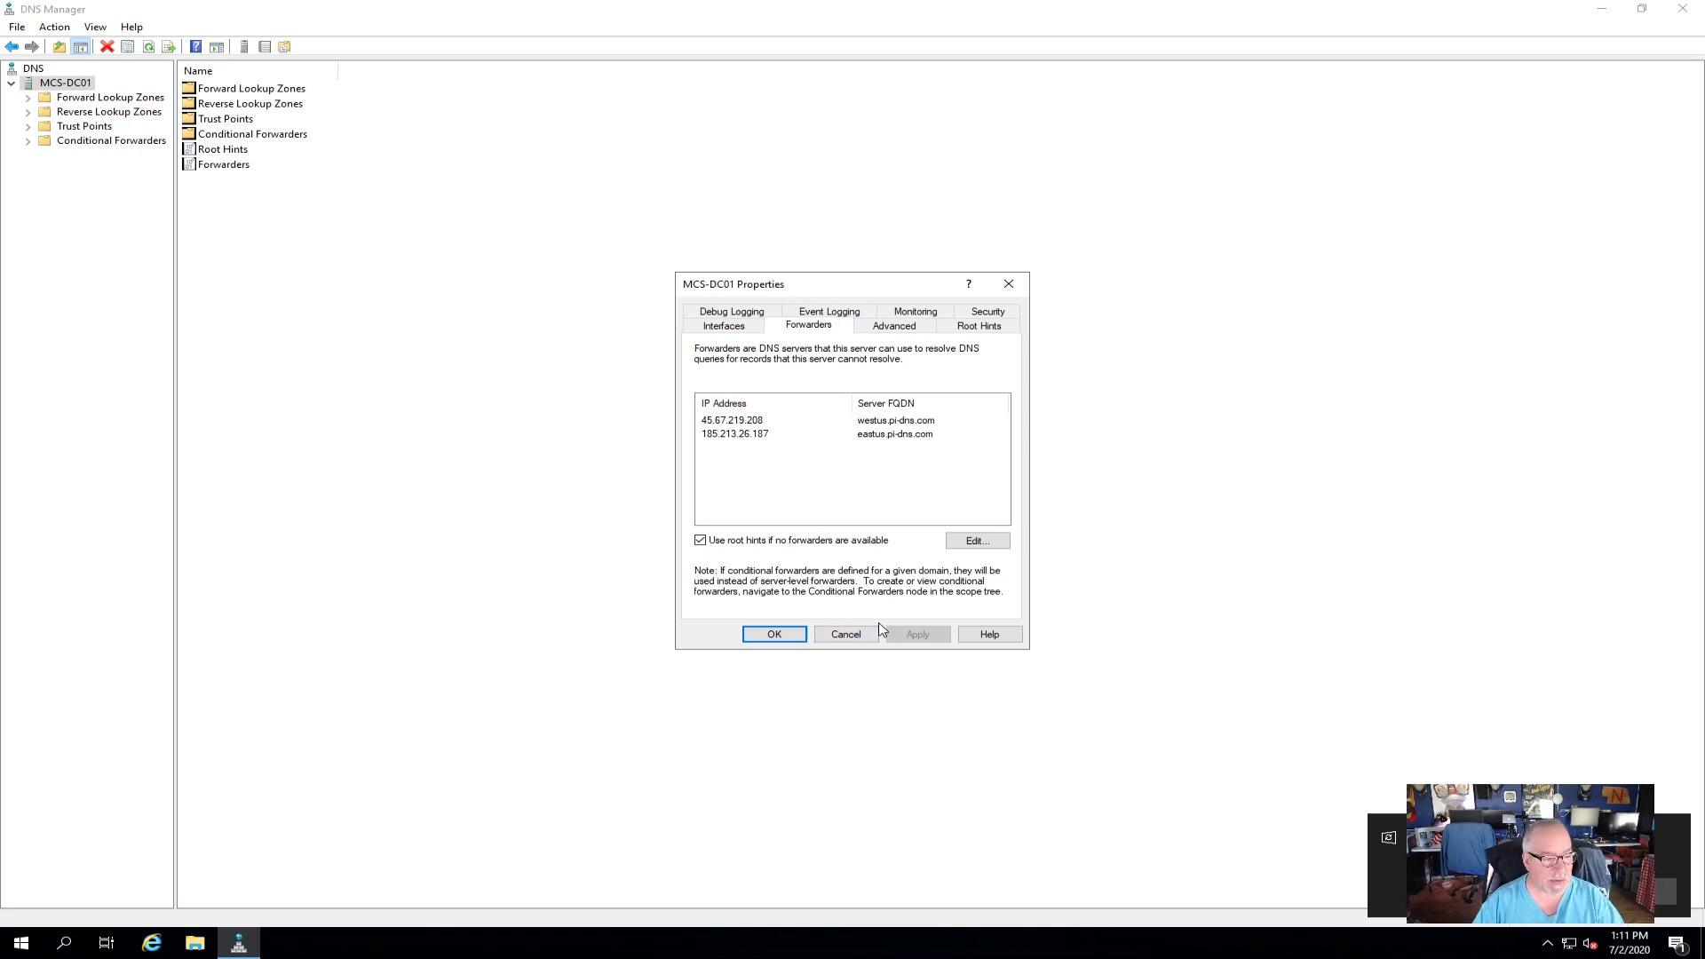
click(853, 635)
click(1682, 11)
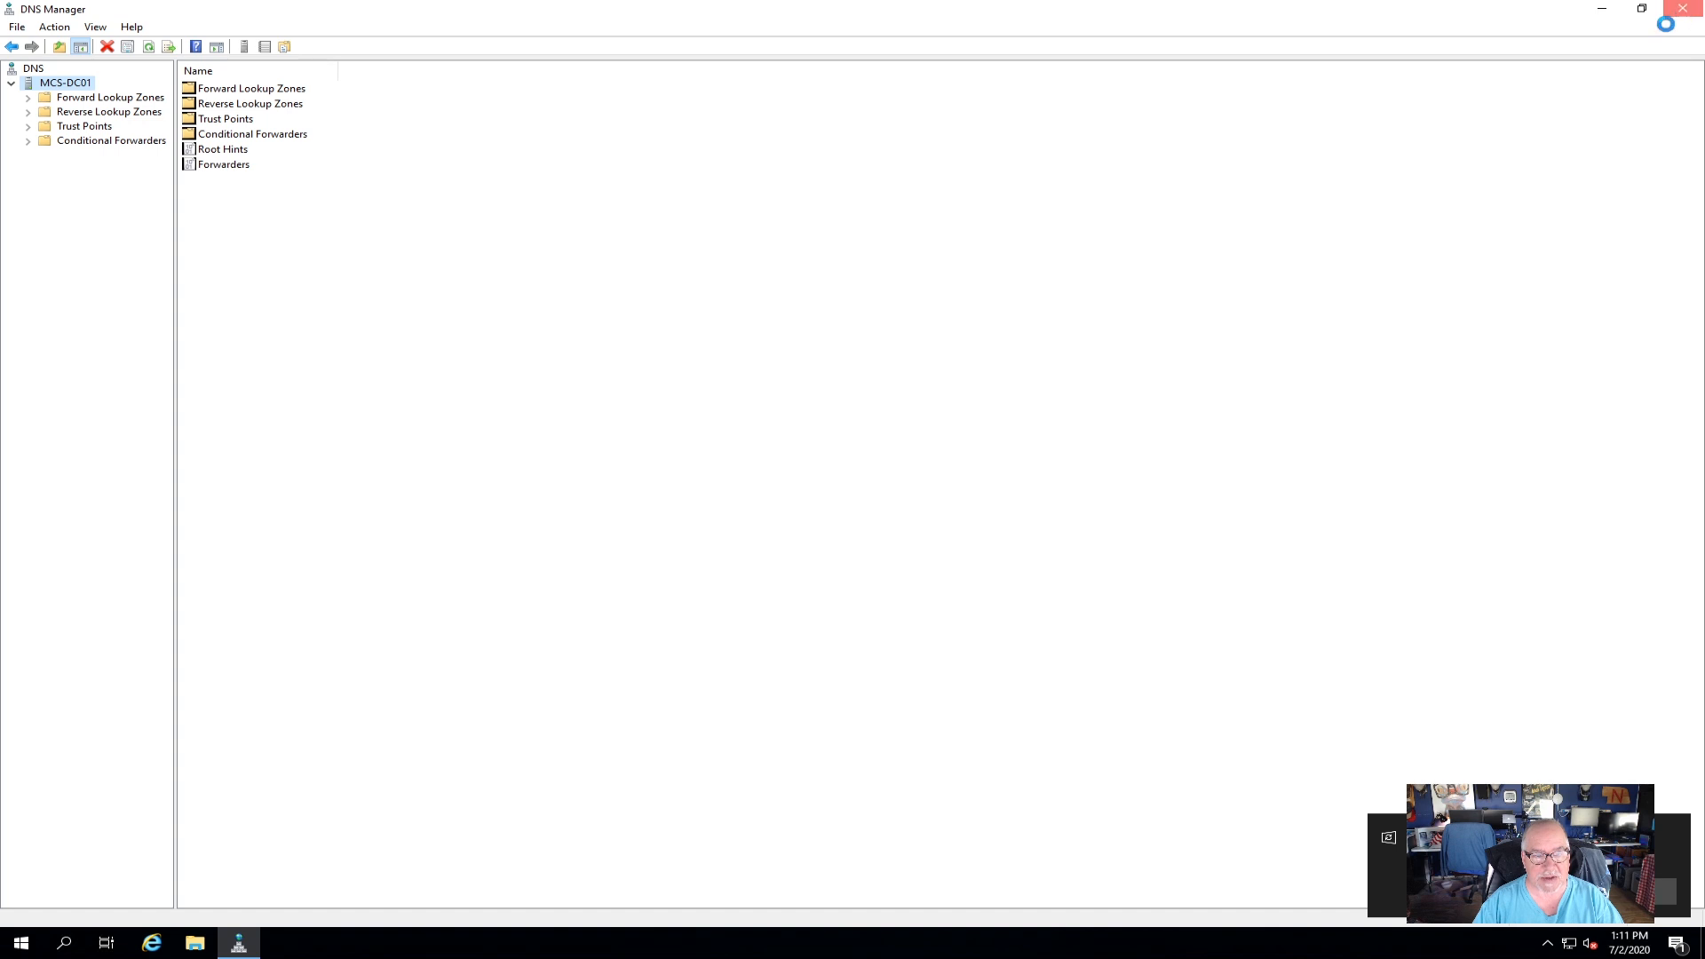